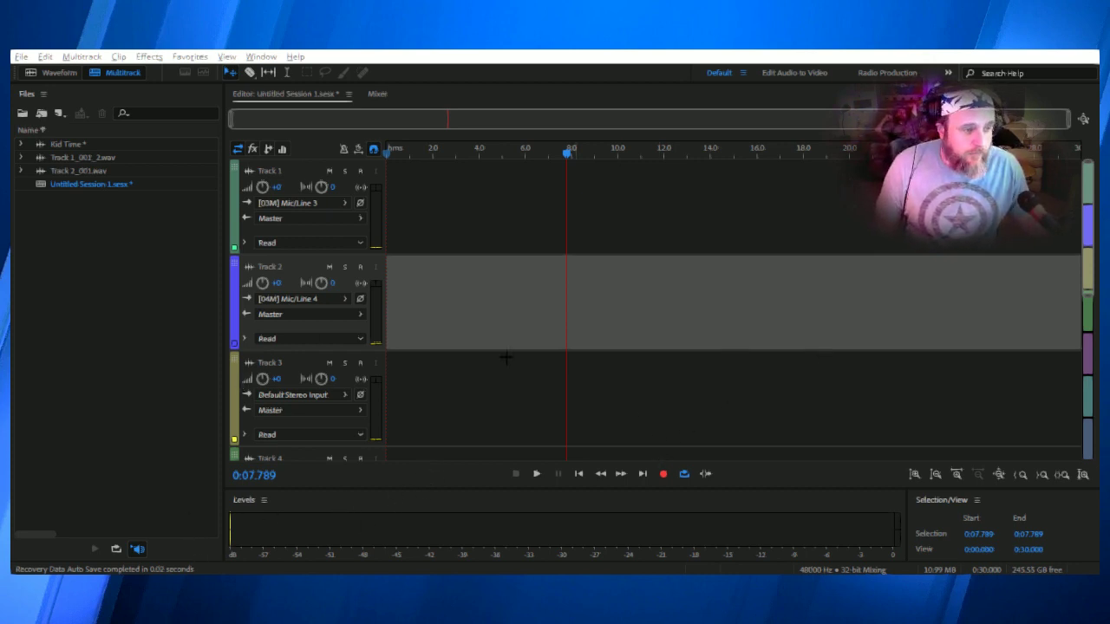
Preview the Track 1_001_2.wav and Kid Time recordings from the session's file list
click(357, 126)
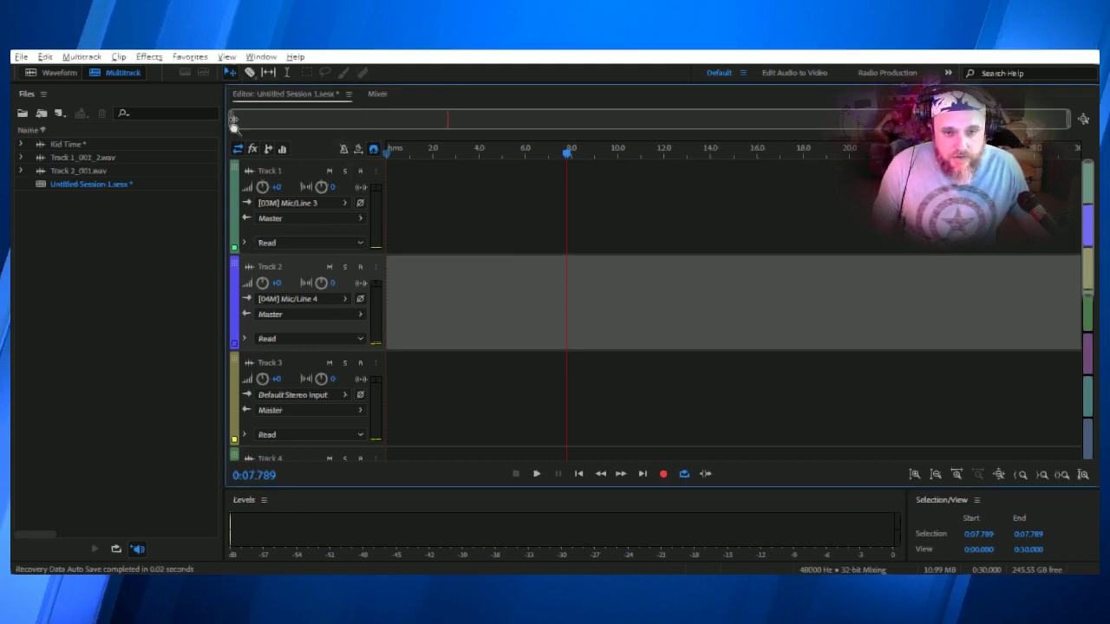
click(90, 157)
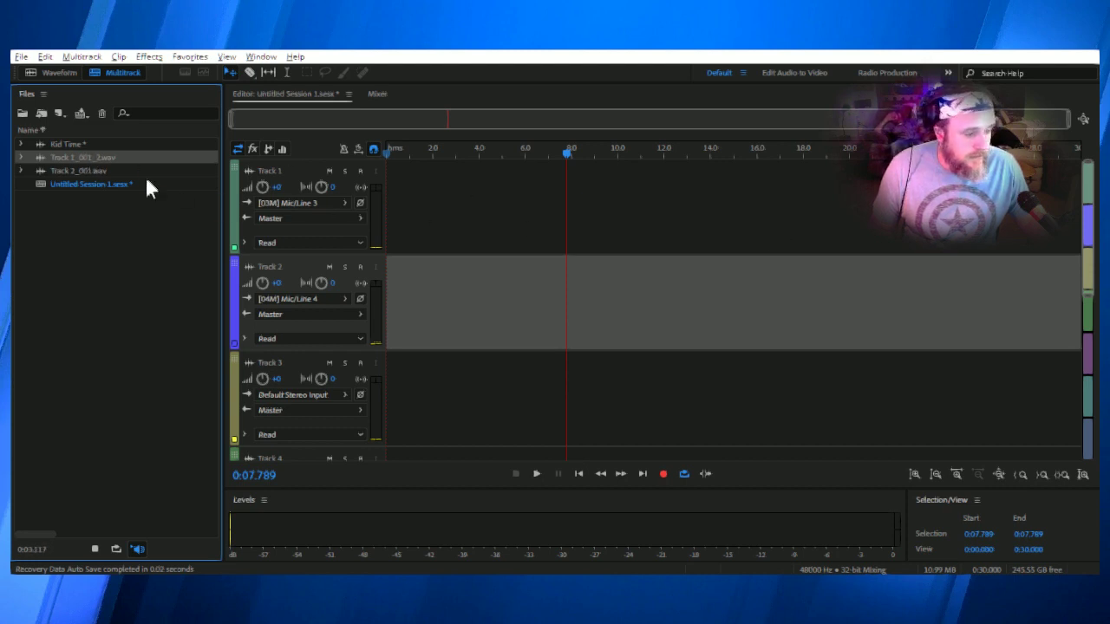
click(91, 144)
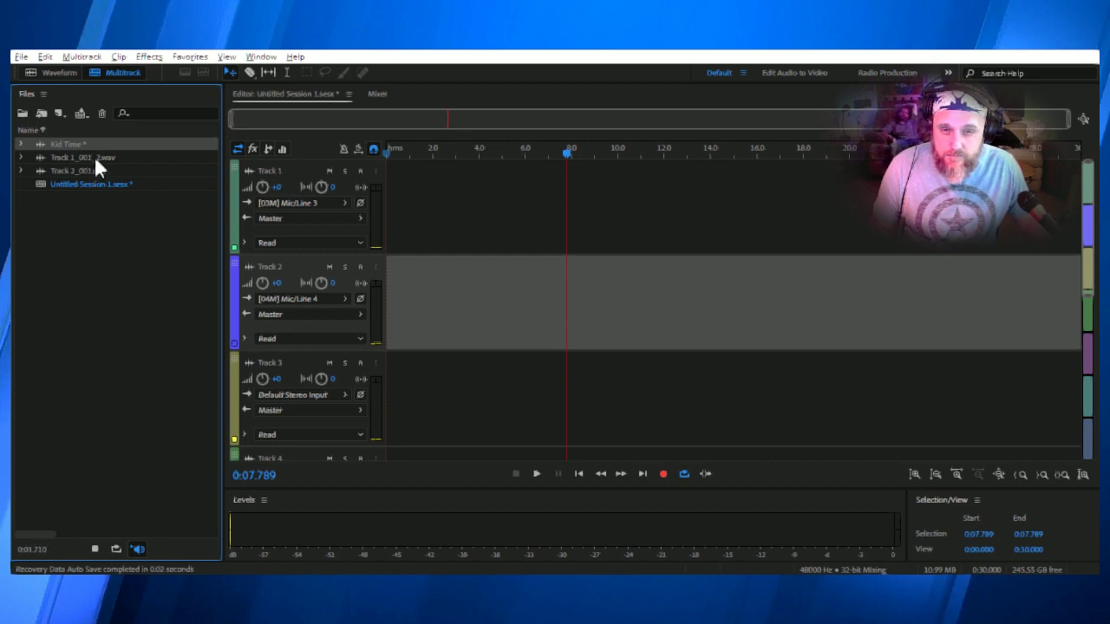
click(118, 301)
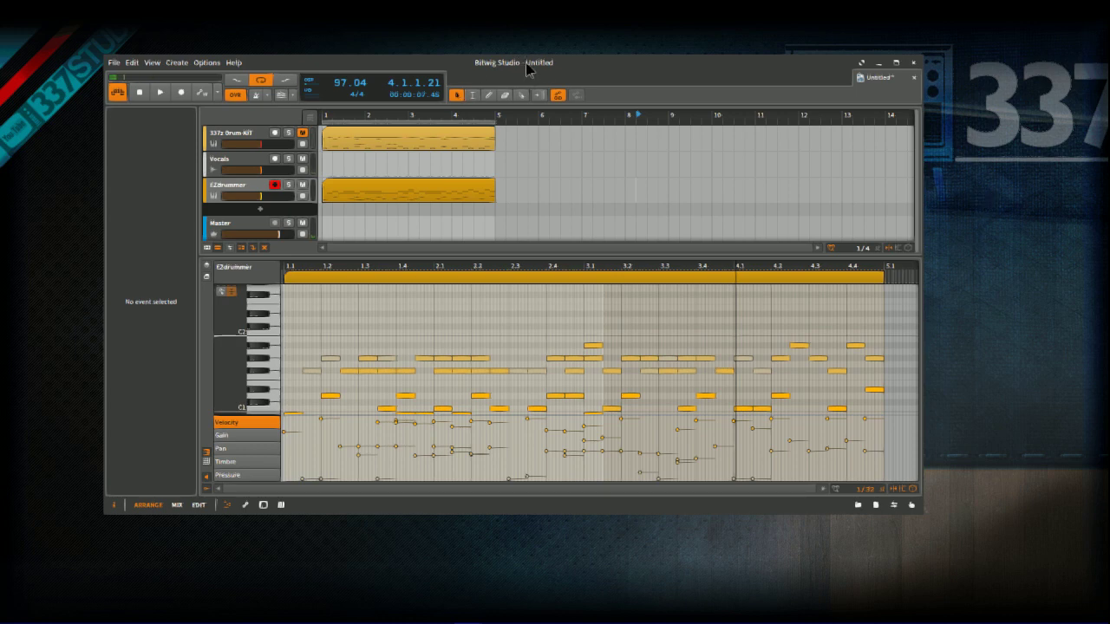
Switch to Bitwig Studio and play the drum arrangement from bar 1
key(space)
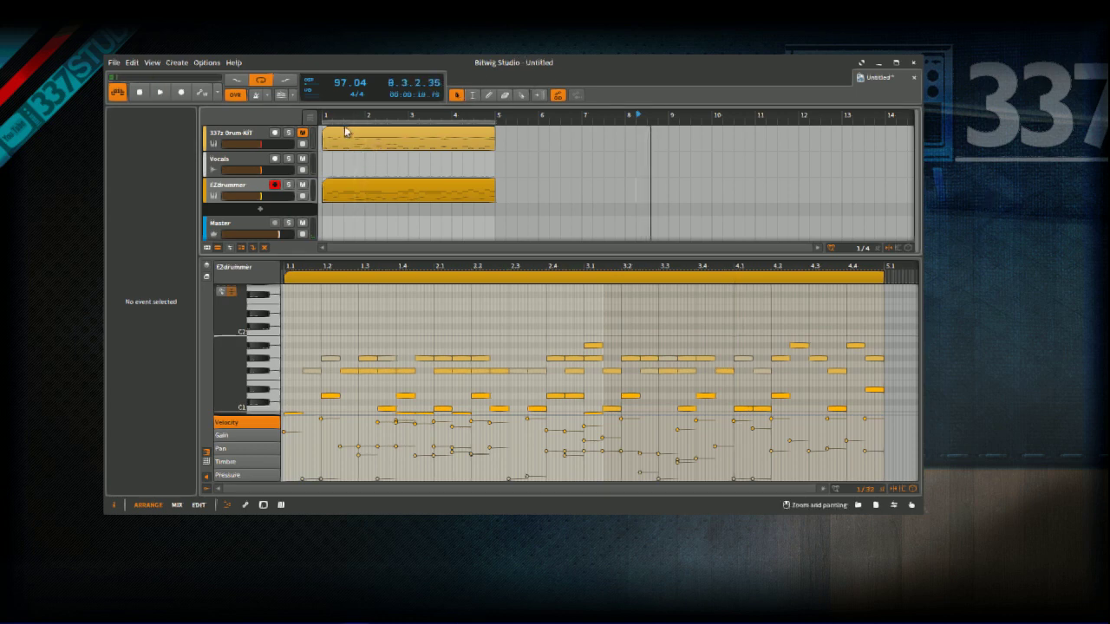
click(325, 115)
key(space)
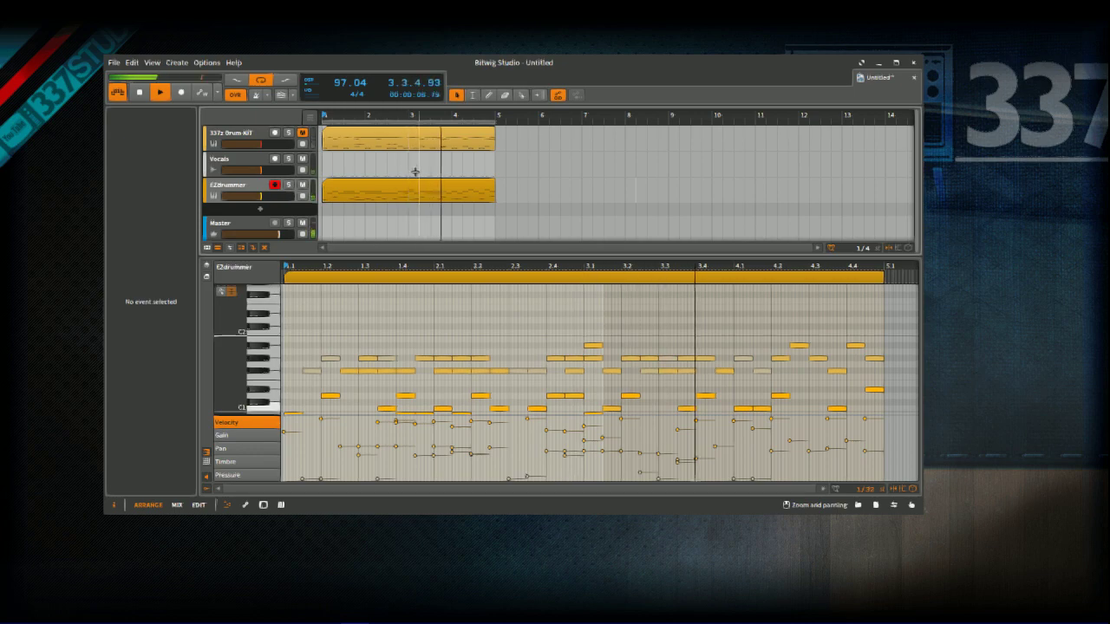
key(space)
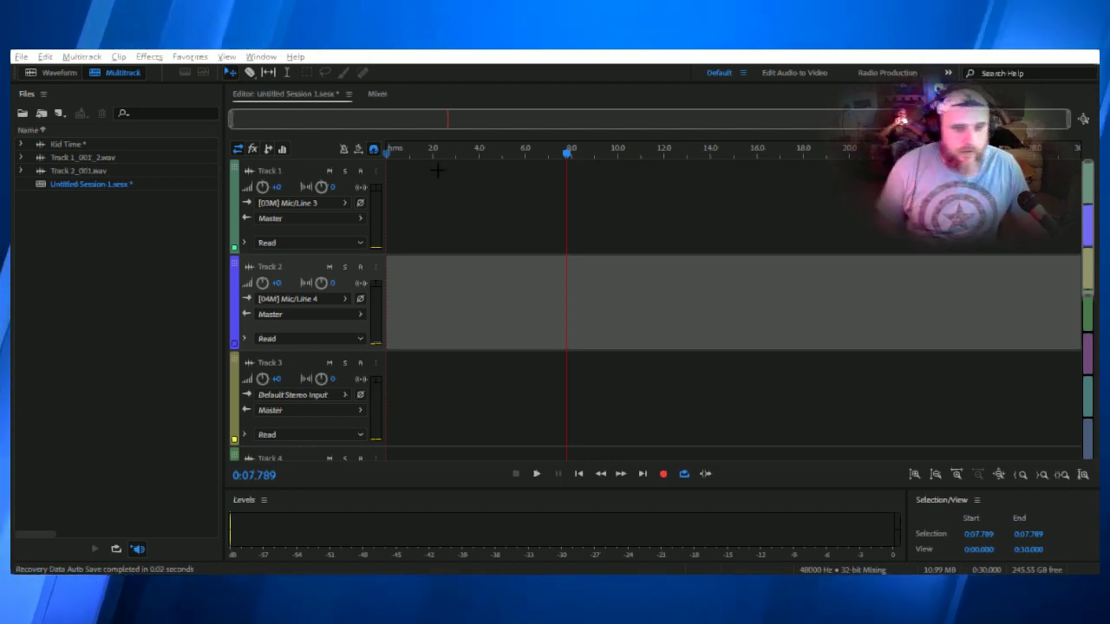
Show the Audition Mixer, then set the AudioBox 44 VSL's Safe Mode to Minimum Latency in Universal Control and close it
click(23, 180)
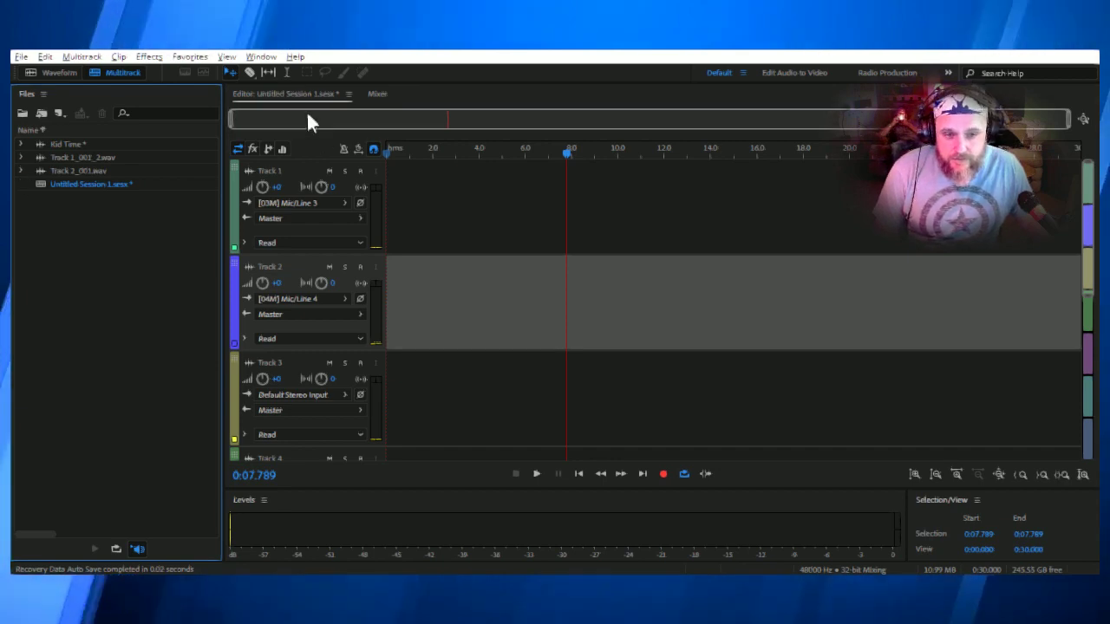
click(378, 93)
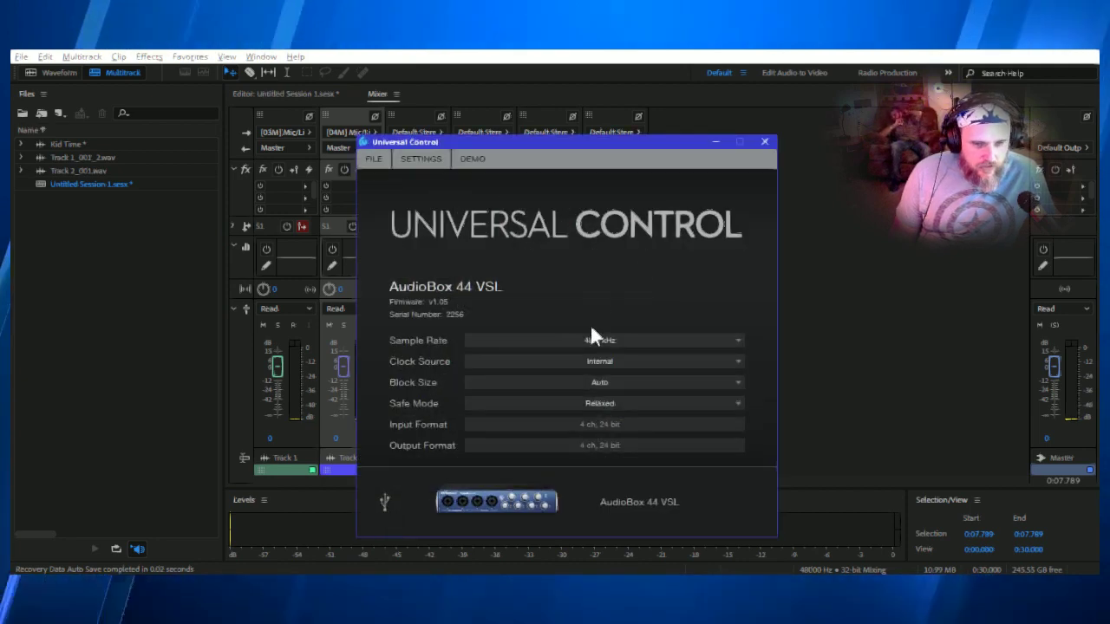
click(619, 400)
click(583, 431)
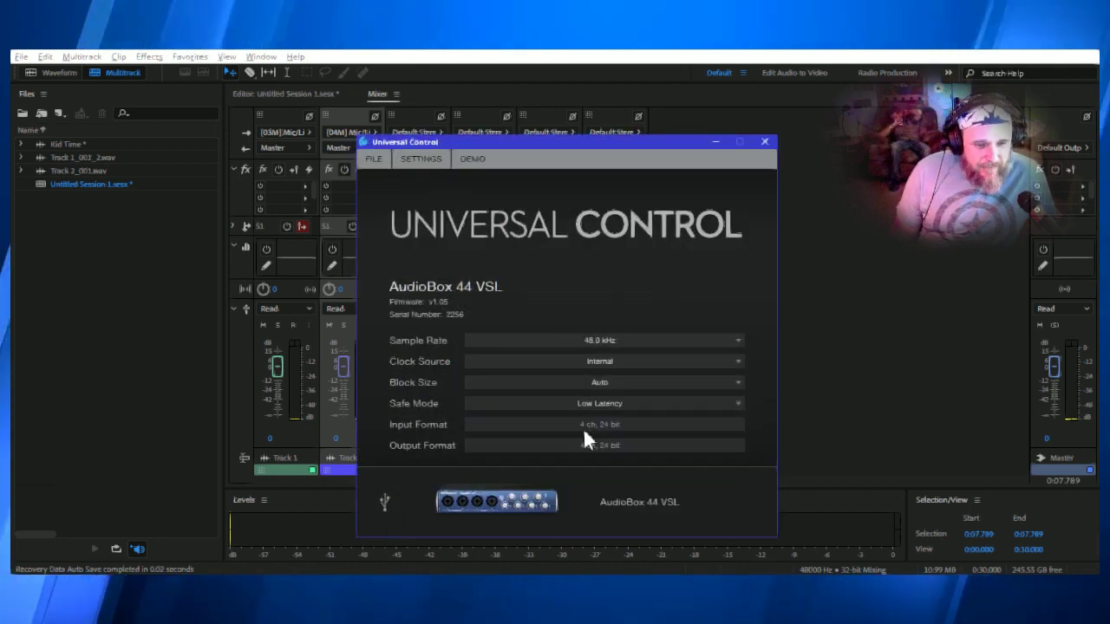
click(610, 408)
click(594, 420)
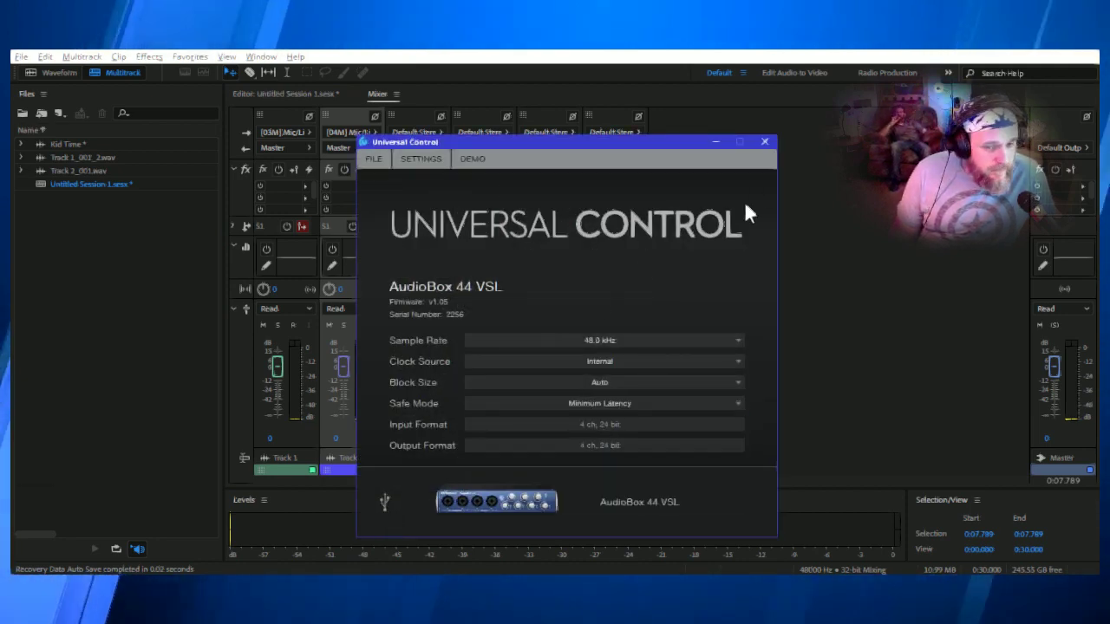
click(767, 144)
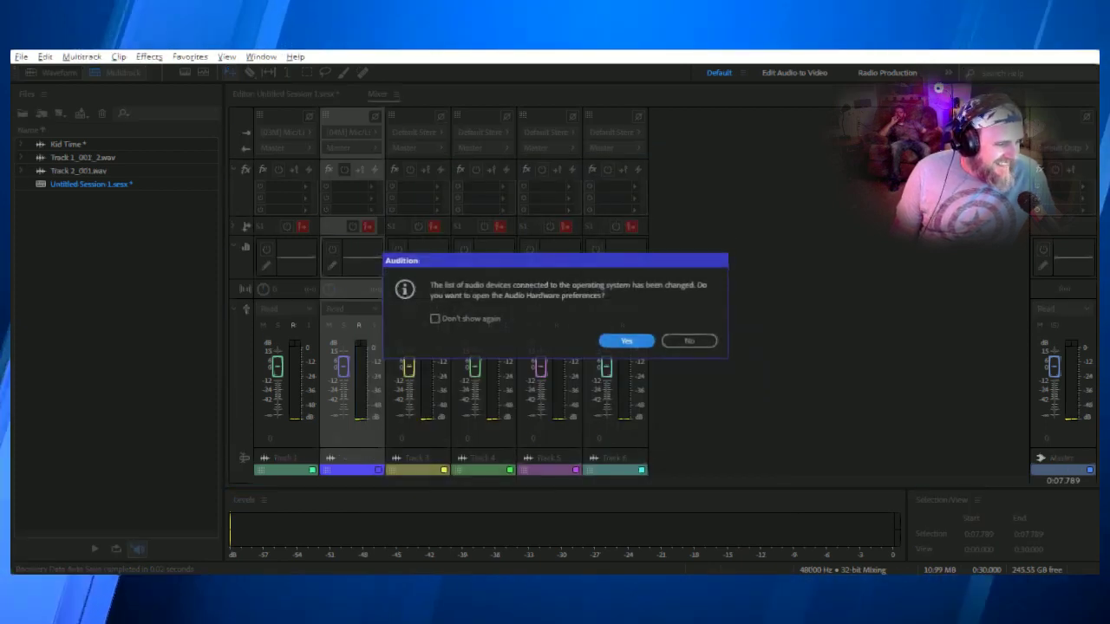
Suppress future device-change notices, open the Audio Hardware preferences, try the MME device class, and apply ASIO
click(476, 320)
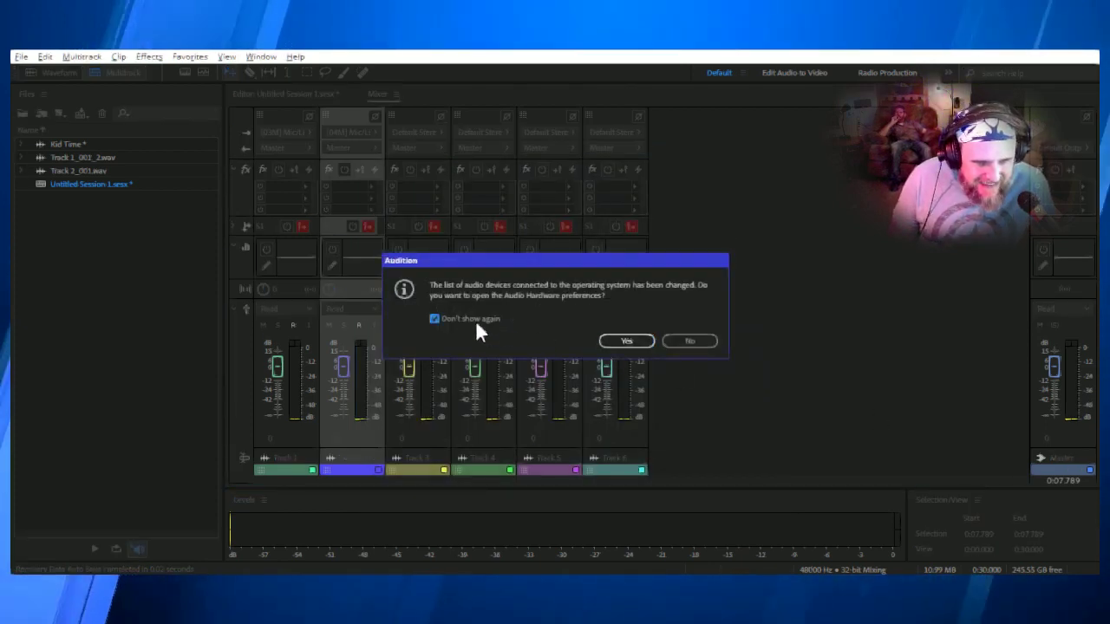
click(627, 344)
click(574, 213)
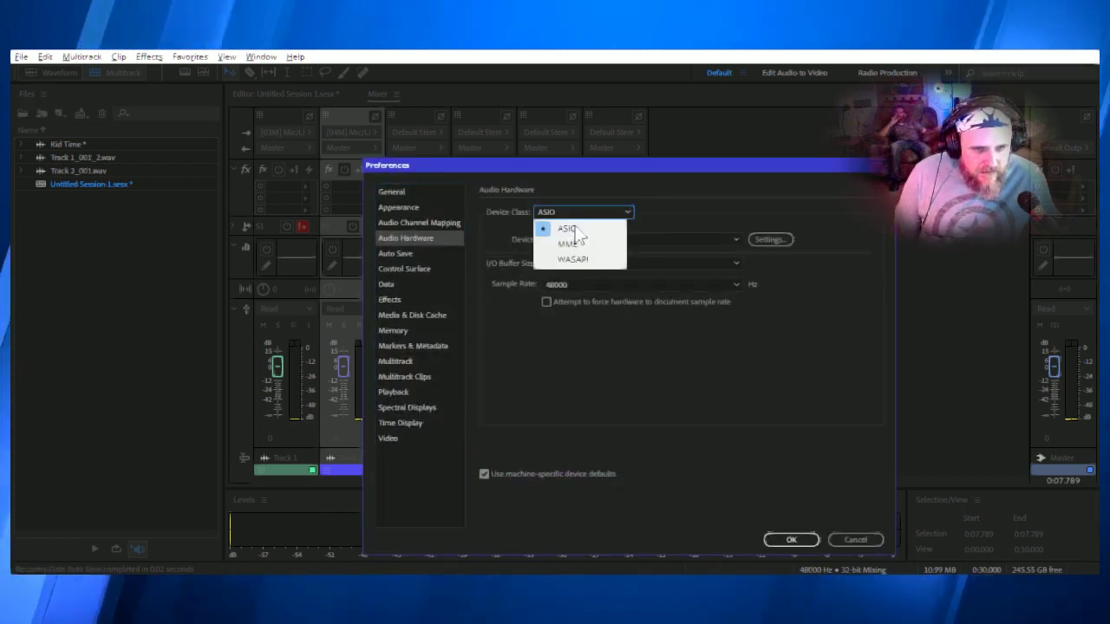
click(569, 244)
click(534, 369)
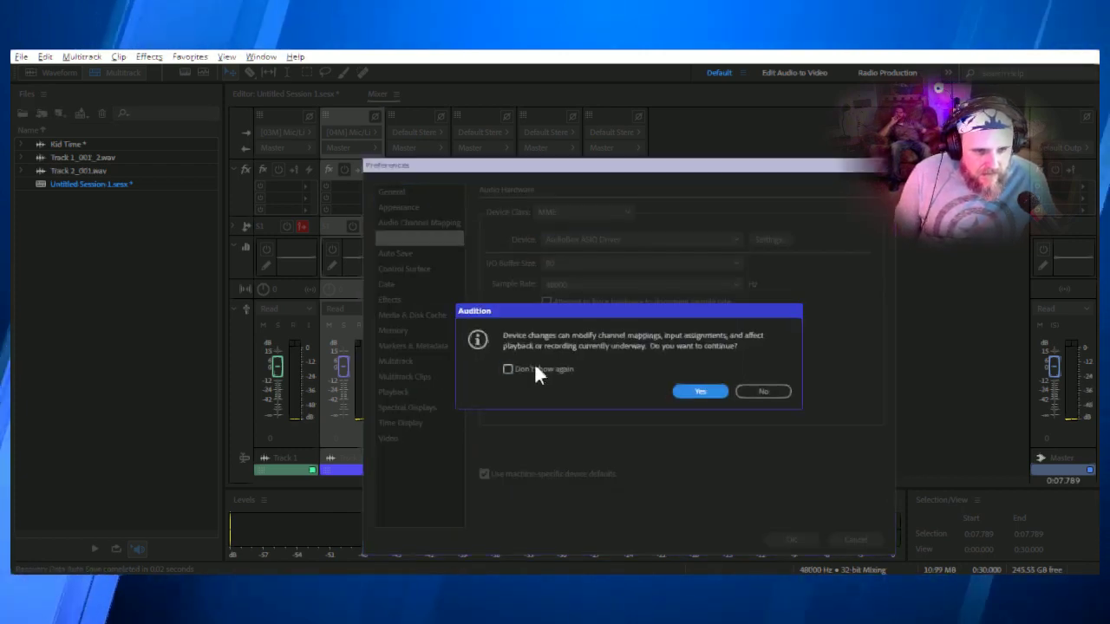
click(747, 391)
click(596, 213)
click(588, 227)
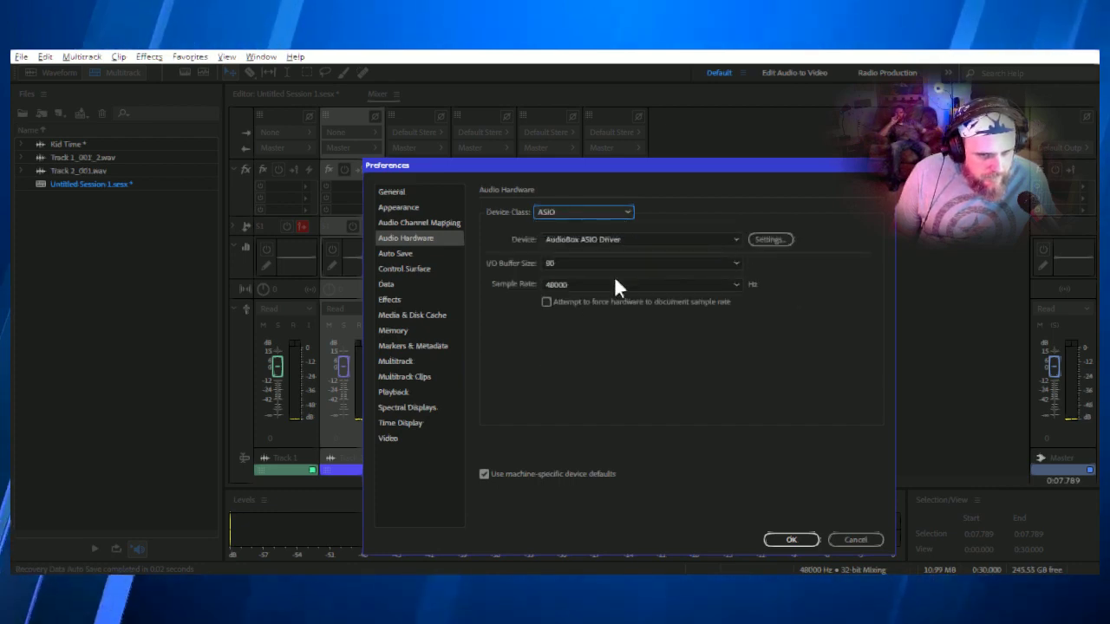
click(793, 539)
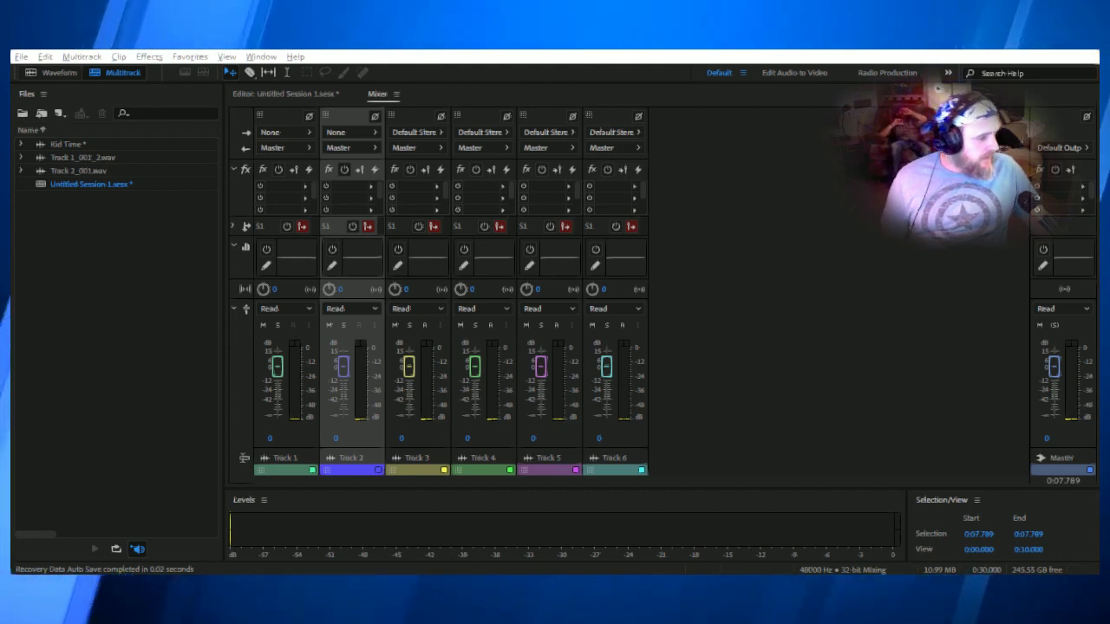
Maximize the Audition window and display the Untitled Session 1 multitrack editor
click(847, 199)
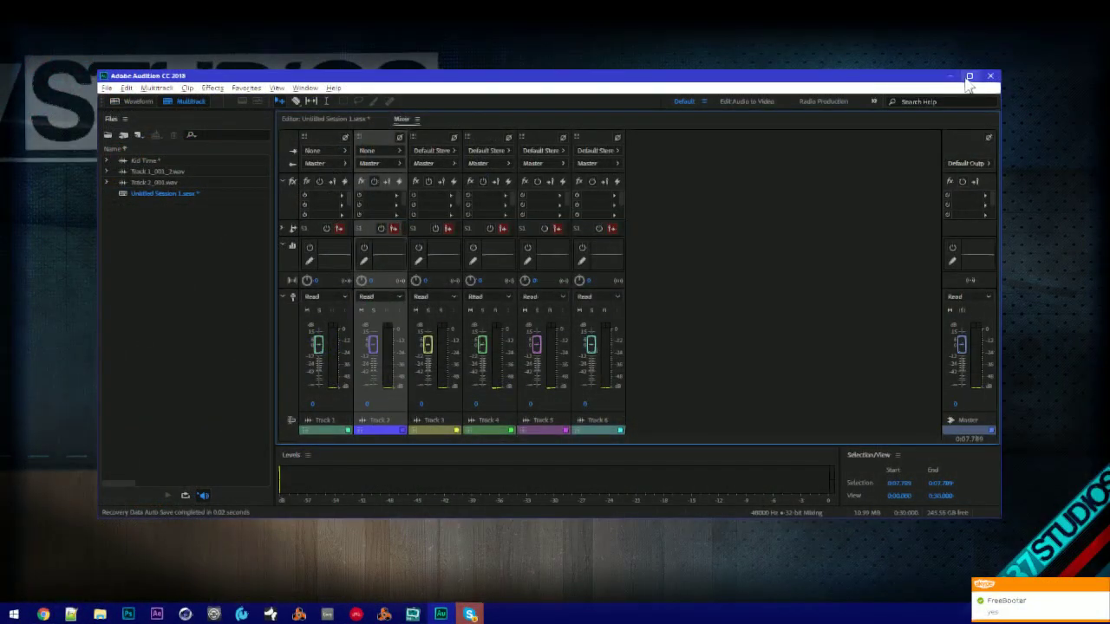
click(968, 77)
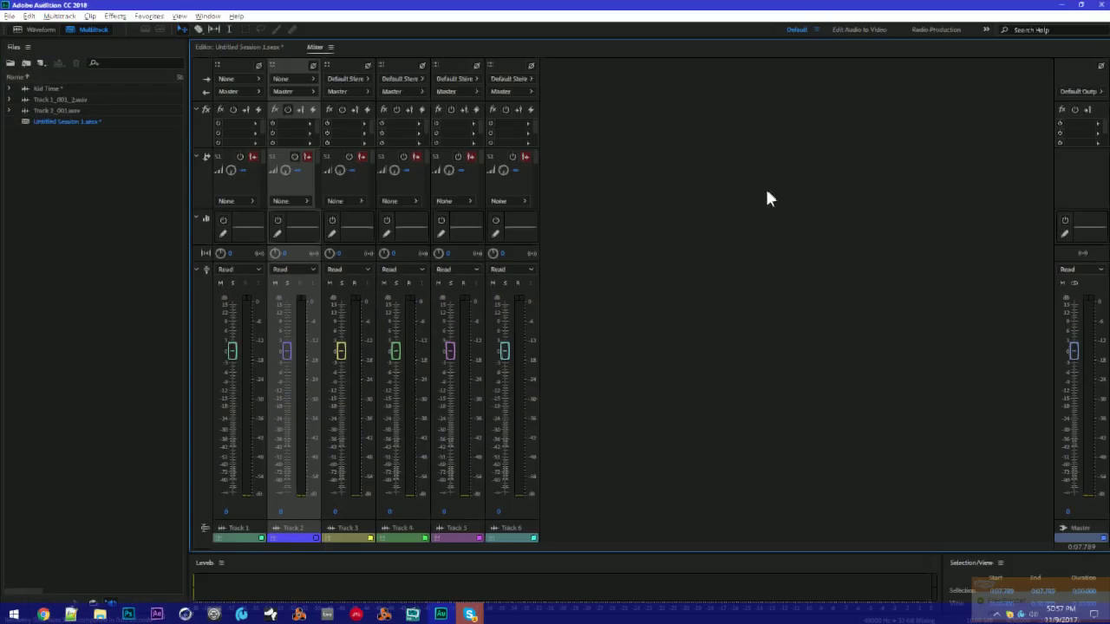
click(212, 52)
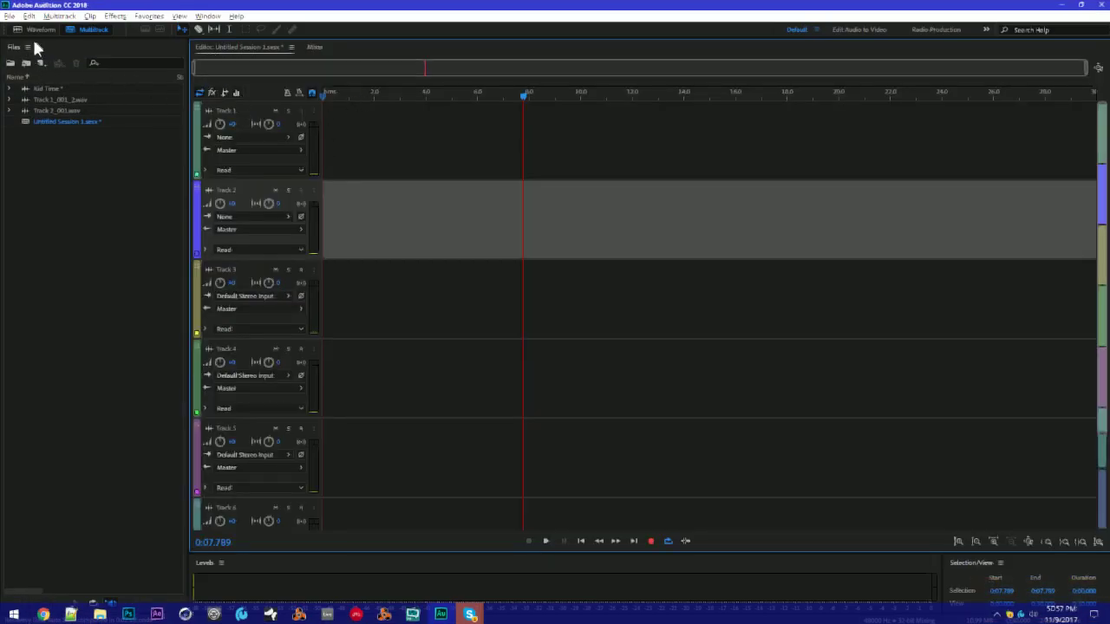
click(10, 16)
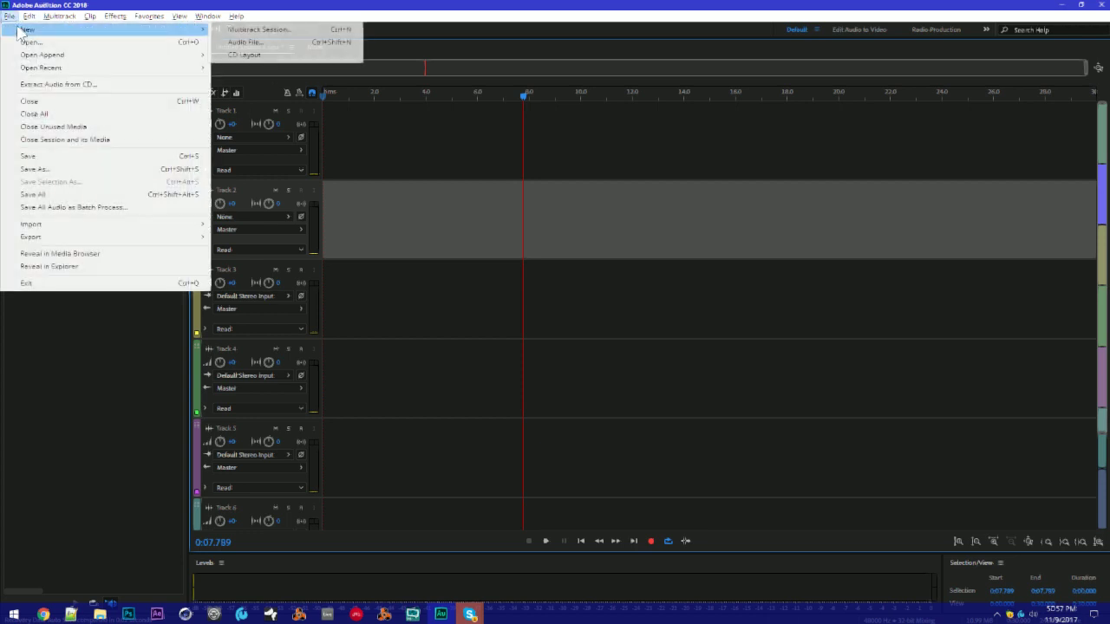
click(183, 27)
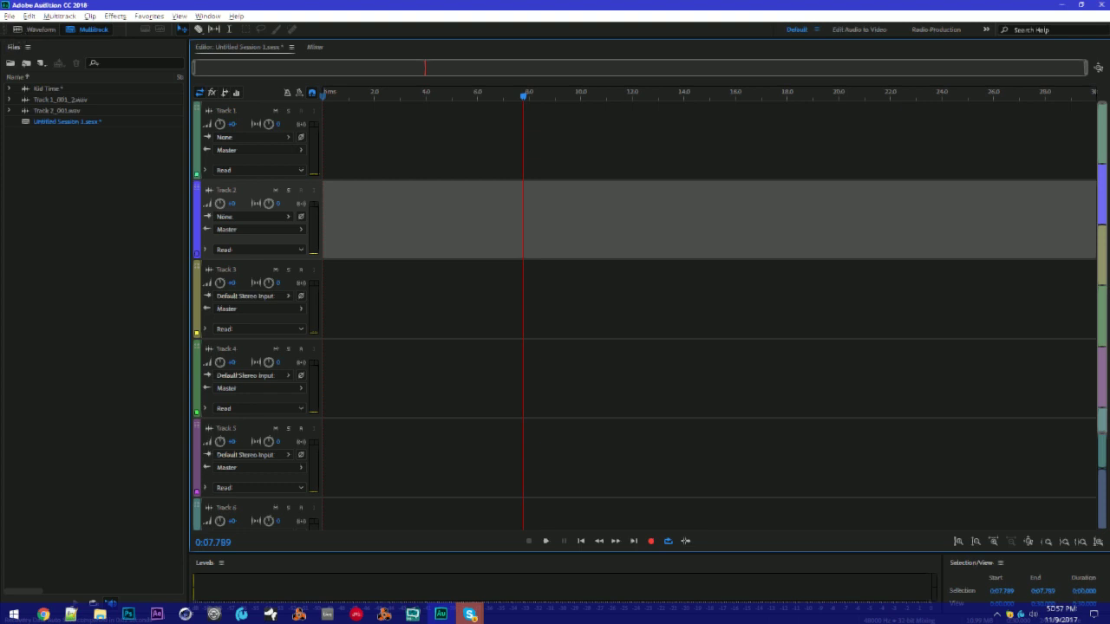
click(9, 16)
mouse_move(27, 31)
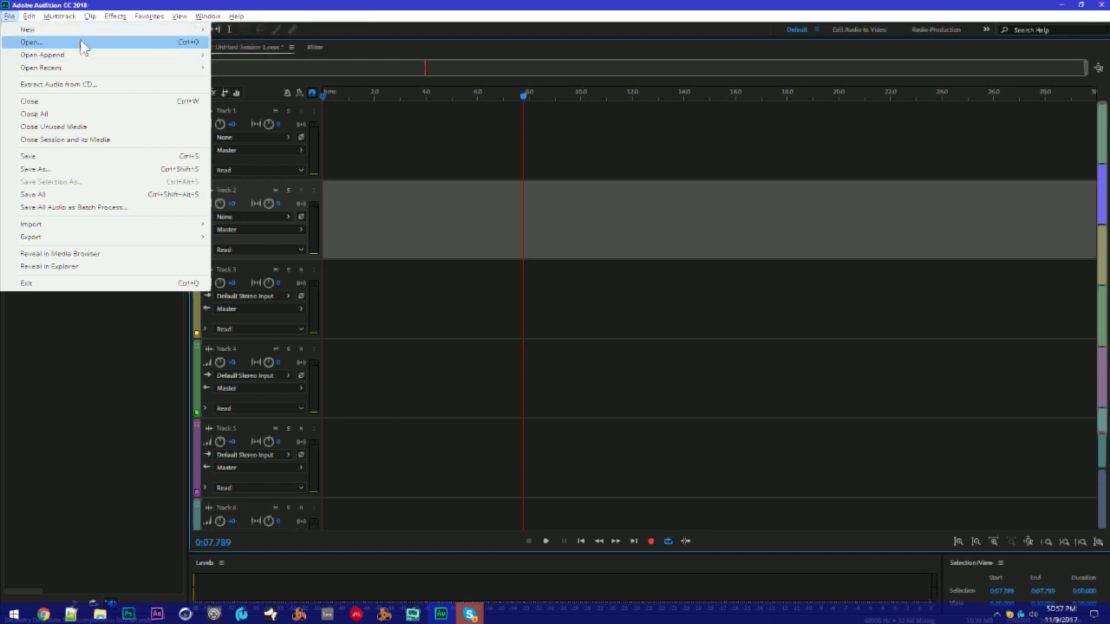
click(194, 7)
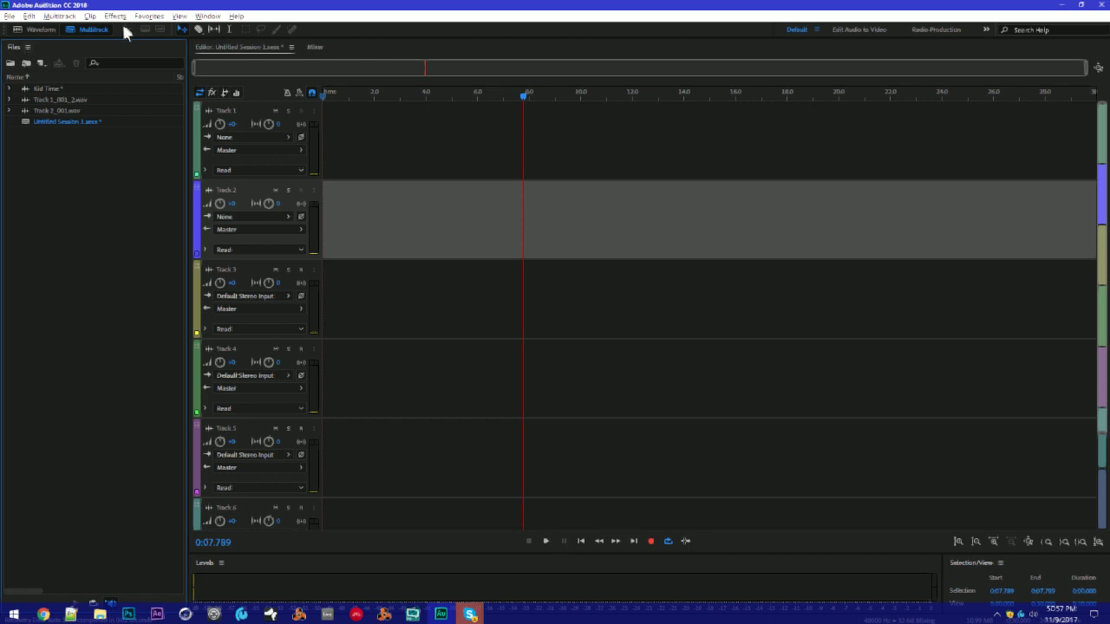
click(205, 17)
mouse_move(201, 31)
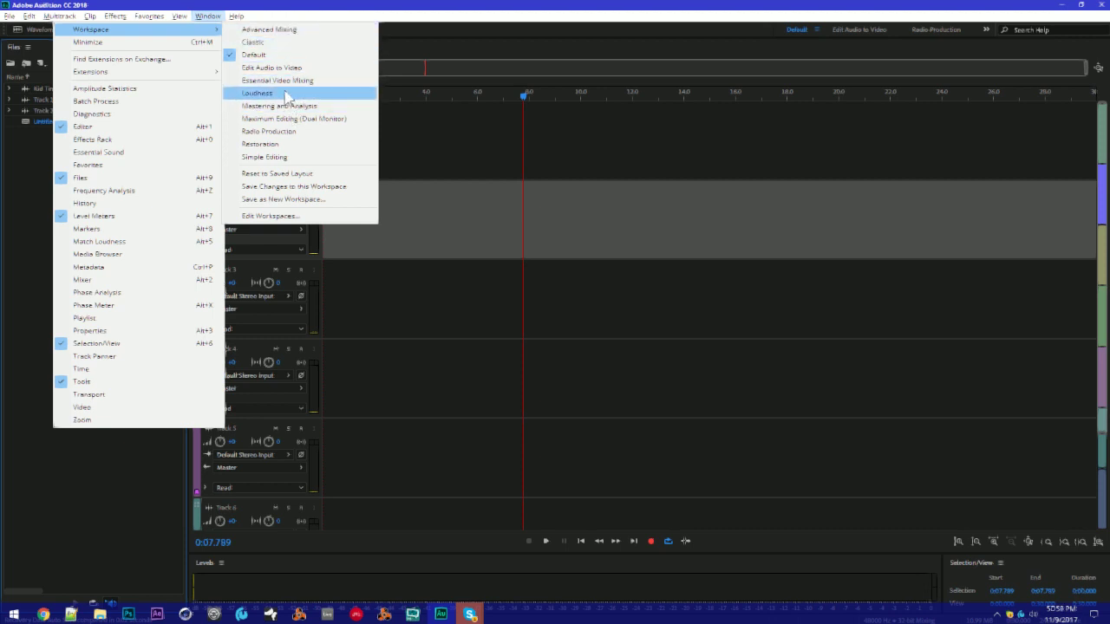
mouse_move(236, 16)
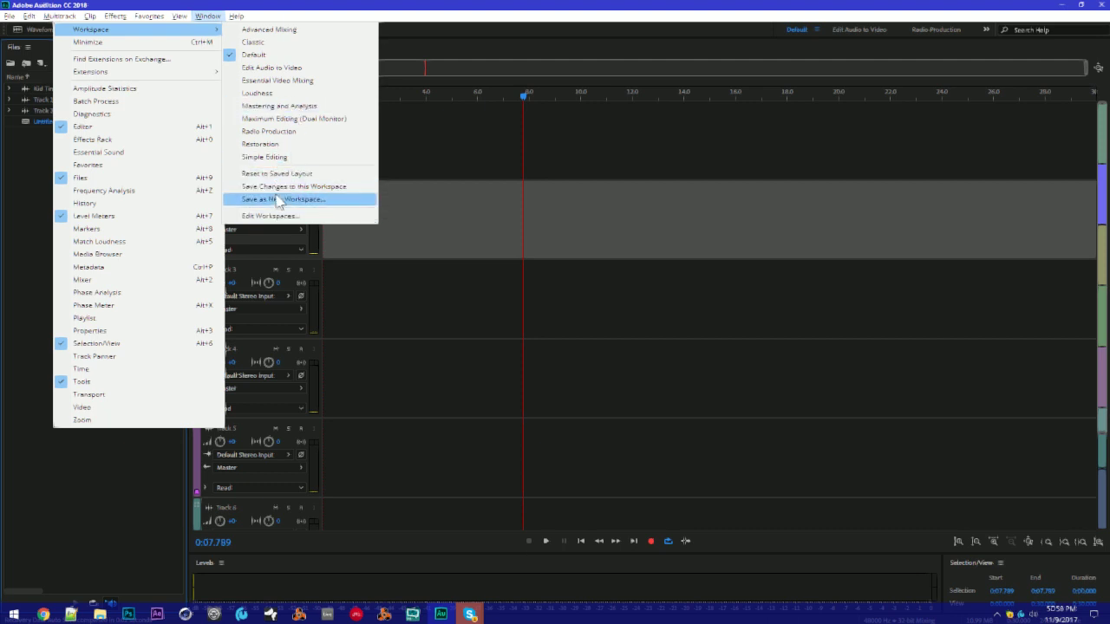
click(358, 7)
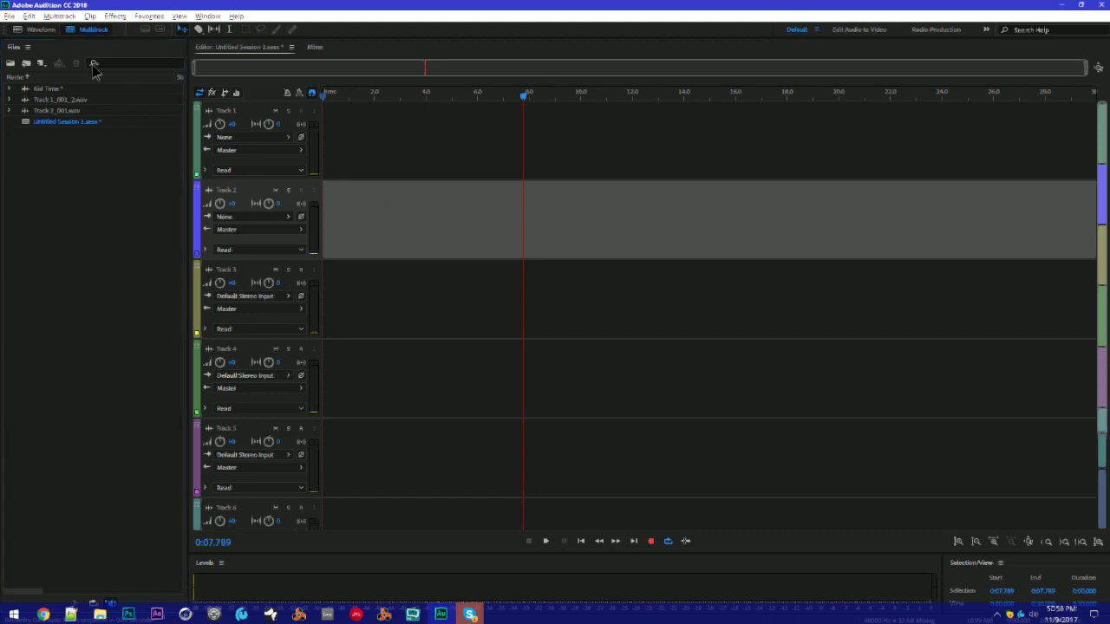
Compare the Mixer with the multitrack Editor by switching back and forth between the two views
click(314, 46)
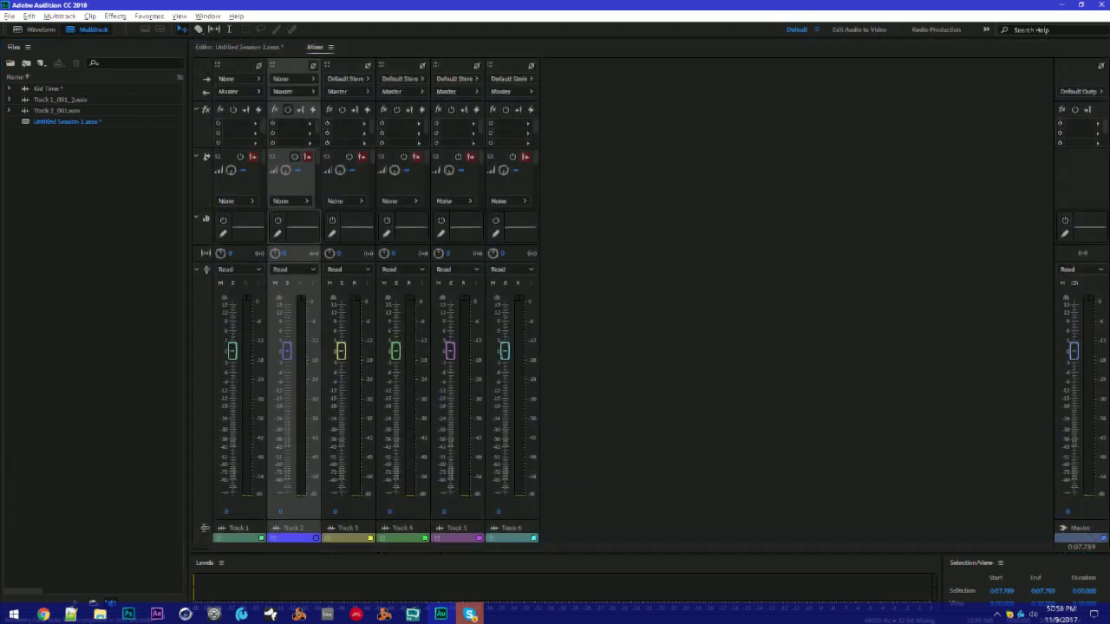
key(alt+1)
key(alt+2)
key(alt+1)
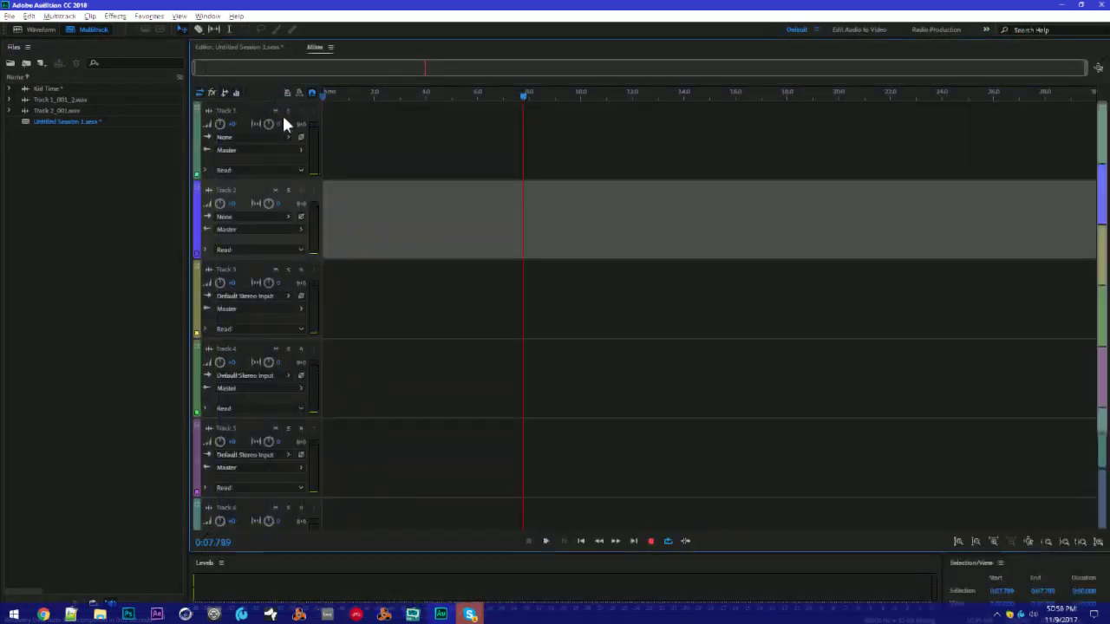
click(314, 47)
click(234, 45)
click(318, 47)
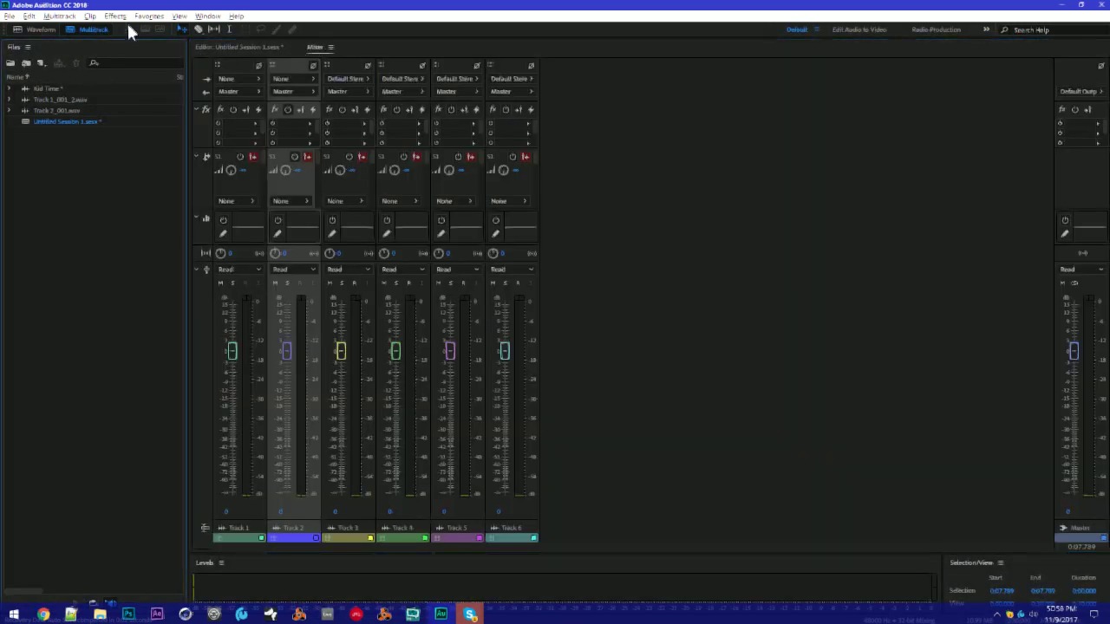
Reset the Default workspace to its saved layout
click(207, 15)
mouse_move(197, 31)
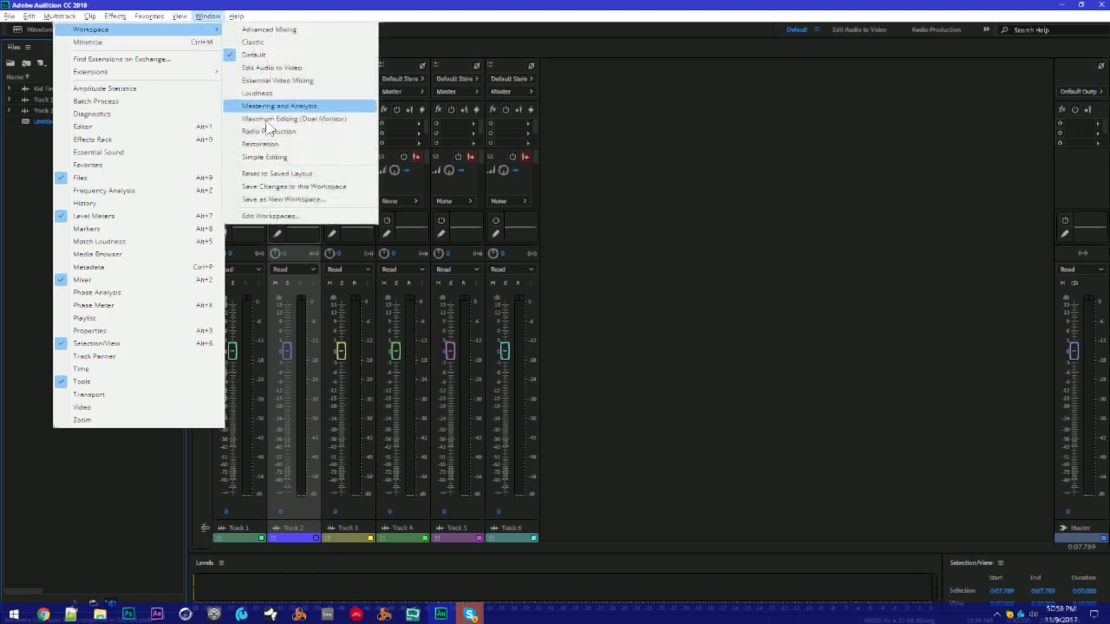
click(276, 174)
click(207, 15)
mouse_move(236, 16)
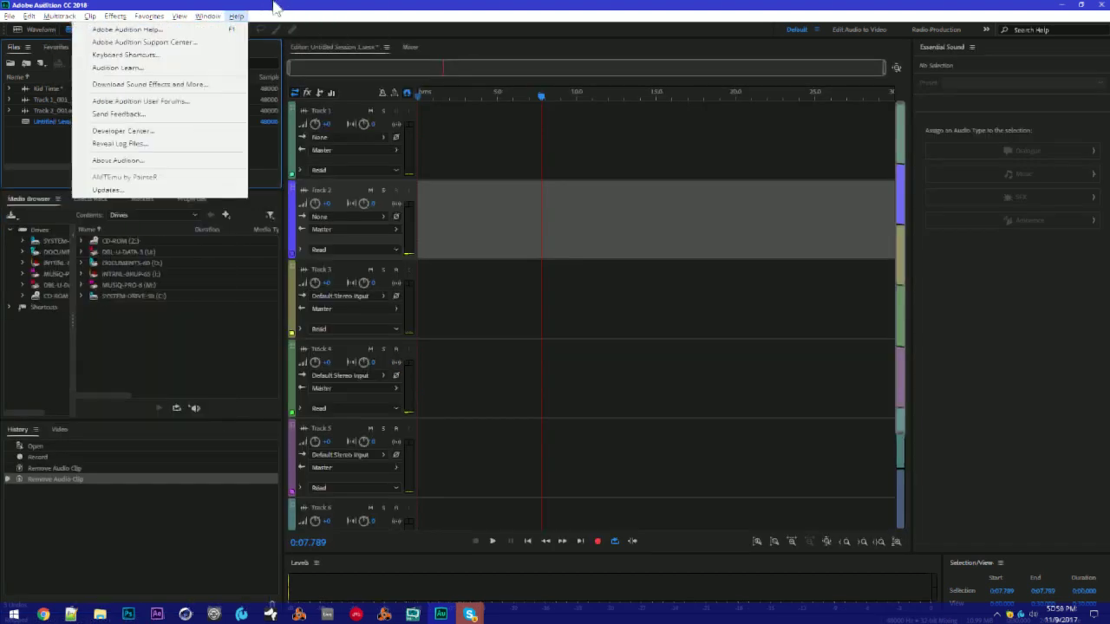
click(271, 26)
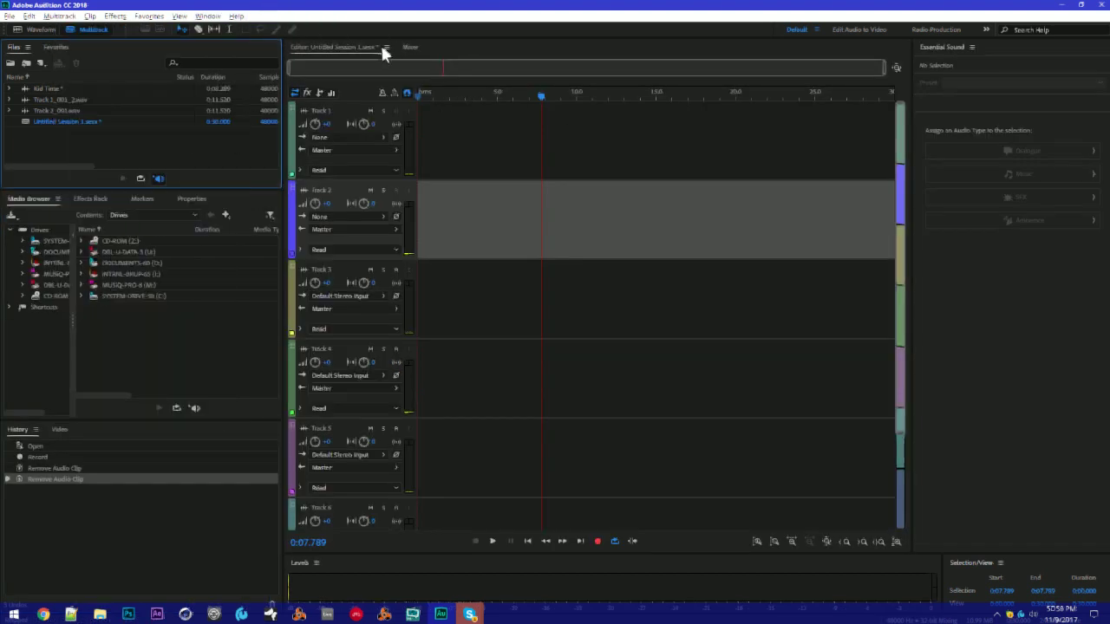
Check the Mixer in the restored layout, return to the session editor and preview the Kid Time recording
click(410, 47)
click(343, 47)
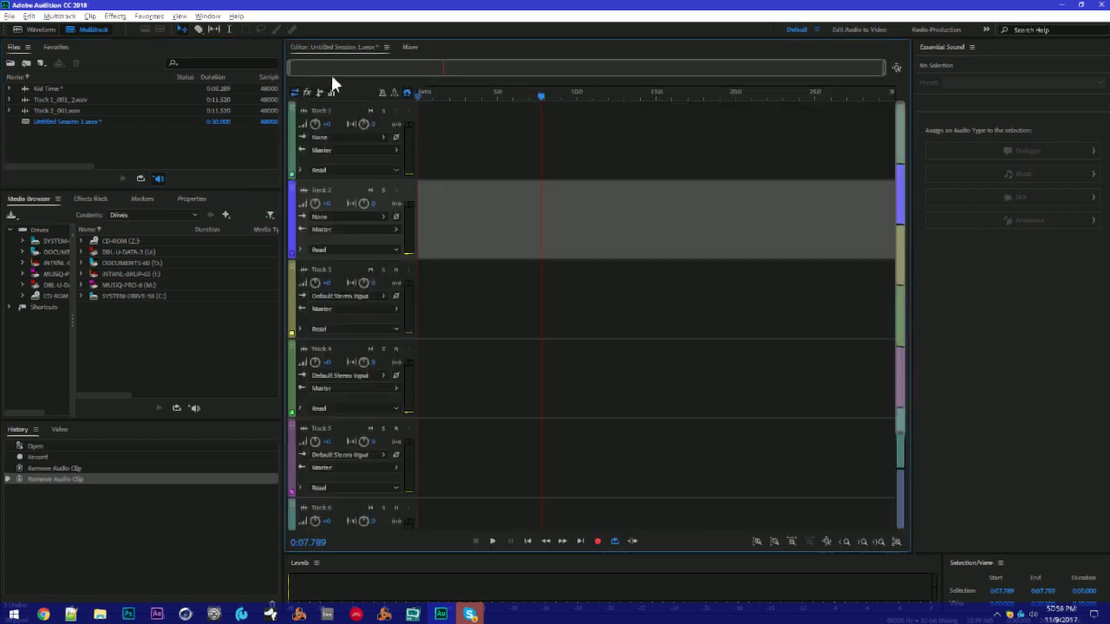
click(61, 90)
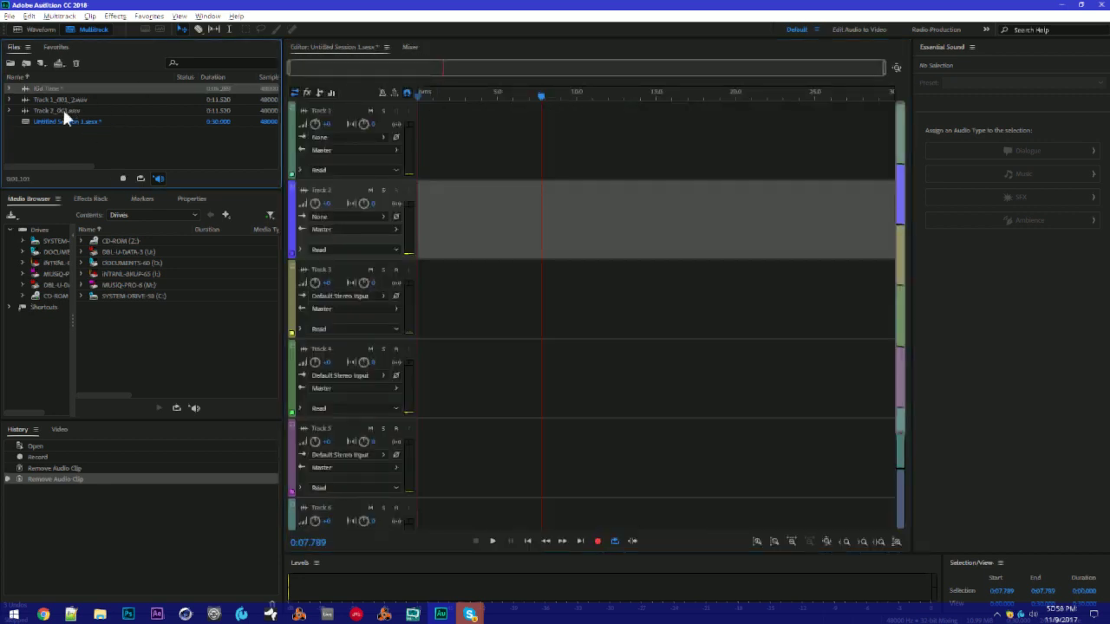
Open the Kid Time recording in the waveform editor, and select and deselect the silence at its start
double_click(56, 88)
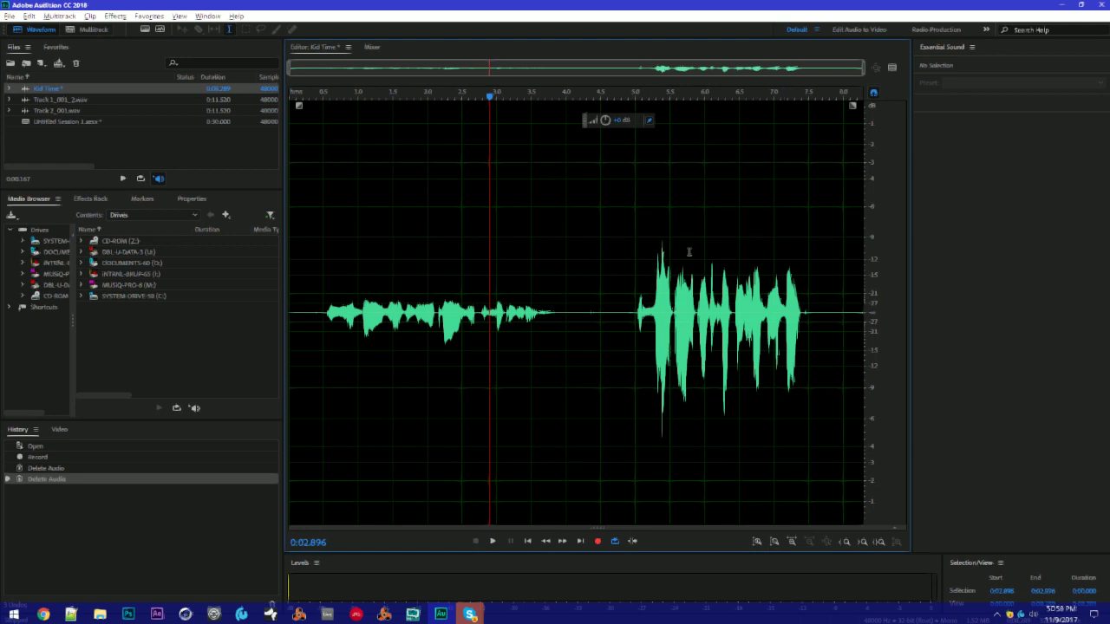
click(341, 279)
click(316, 281)
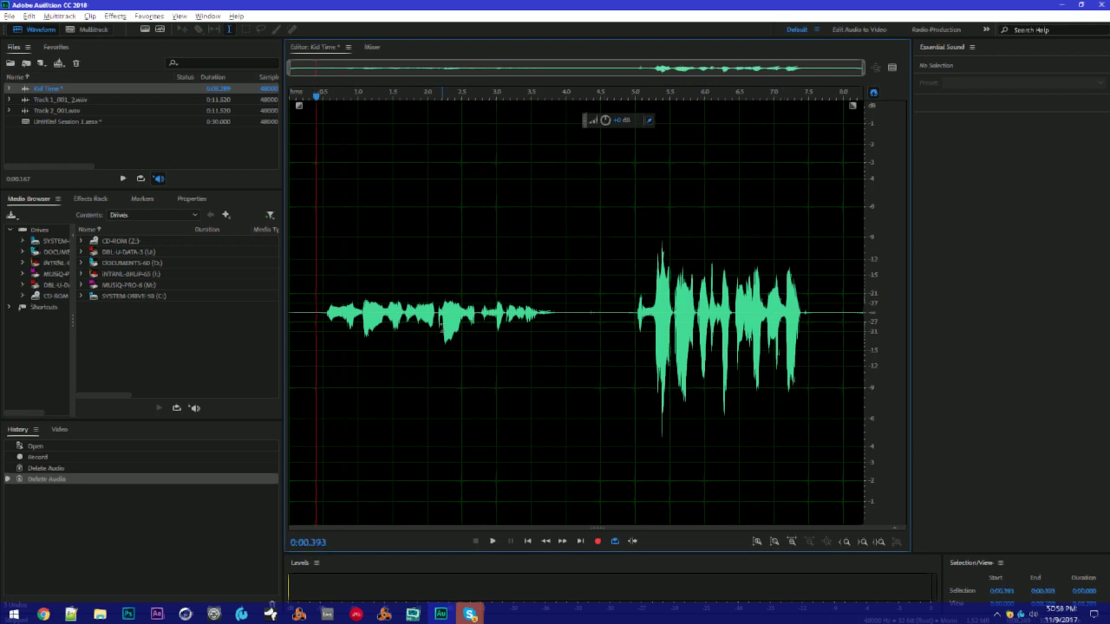
drag(319, 277, 290, 279)
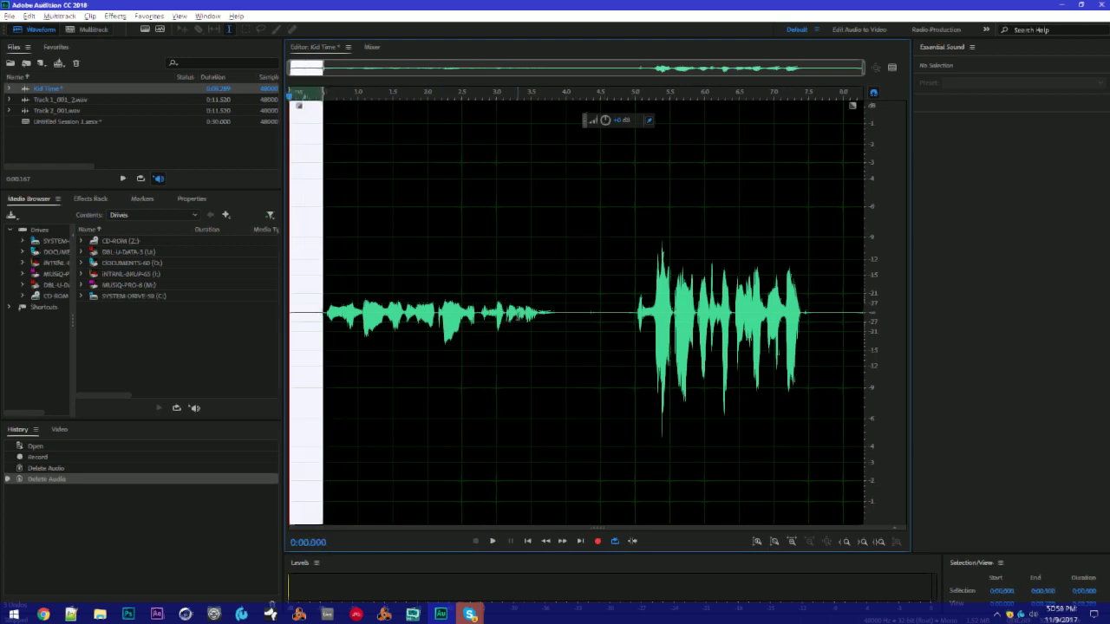
click(563, 297)
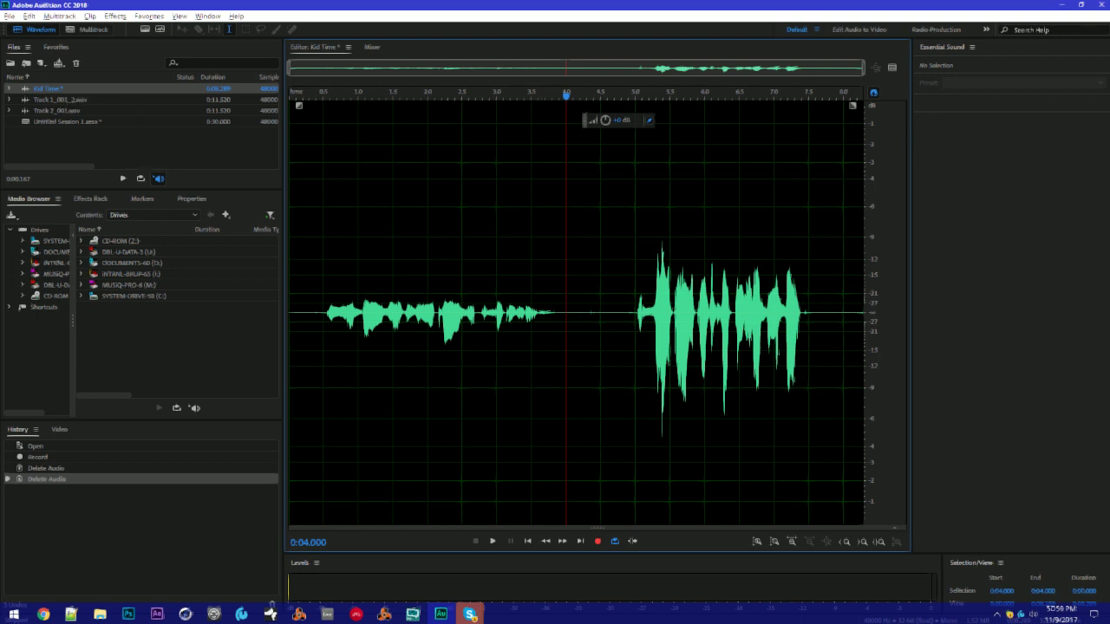
click(208, 15)
mouse_move(206, 29)
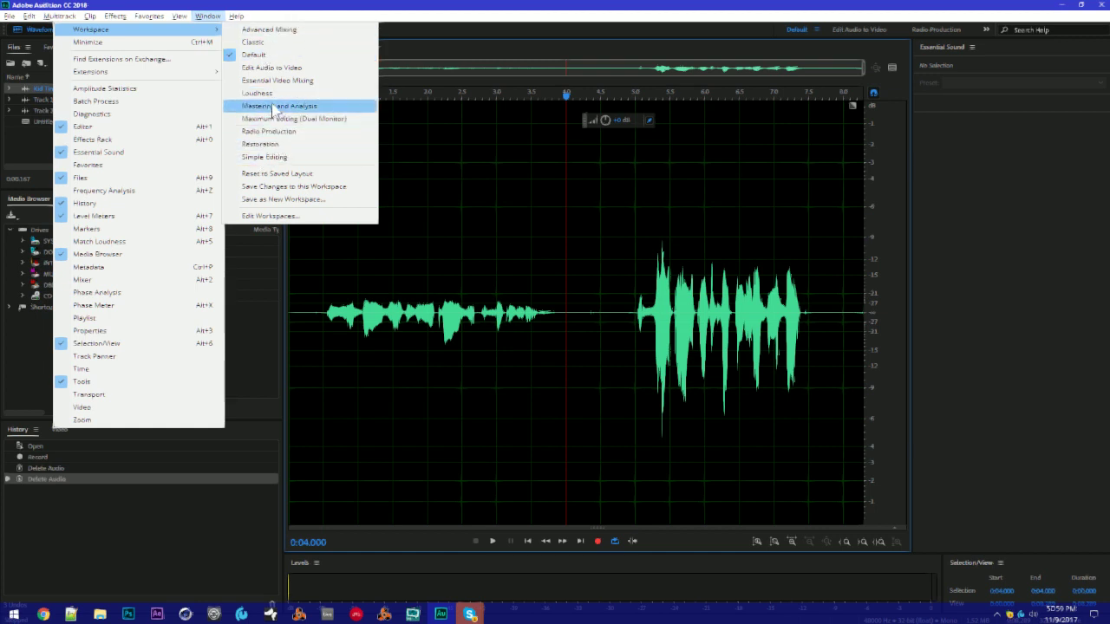
click(437, 118)
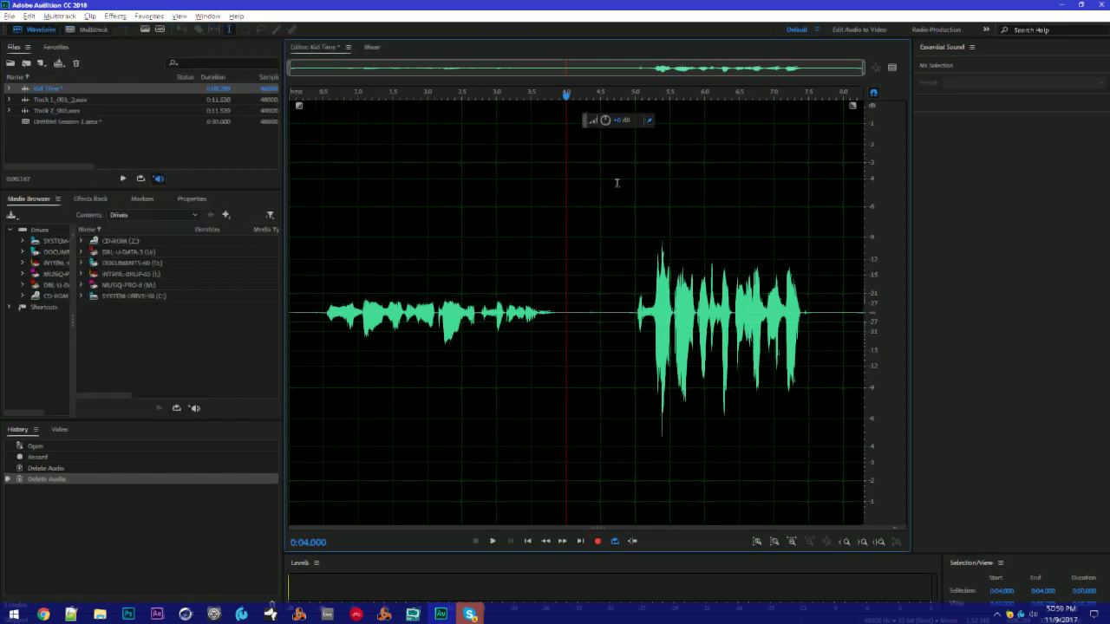
Close the Essential Sound panel and narrow the Files and Media Browser column to give the waveform more room
right_click(935, 46)
click(959, 54)
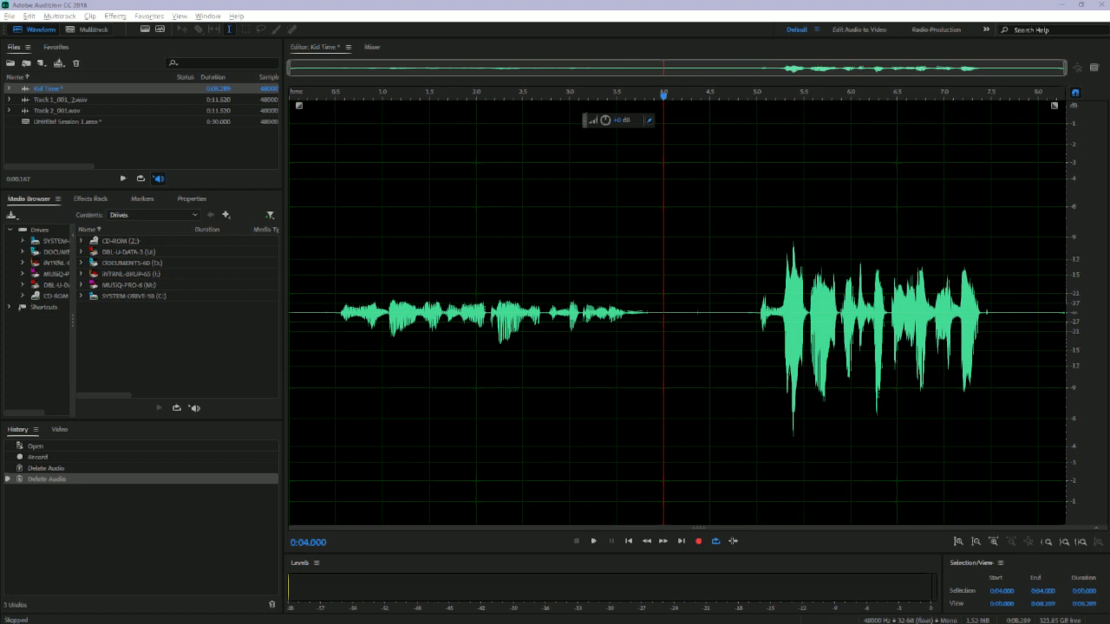
click(373, 7)
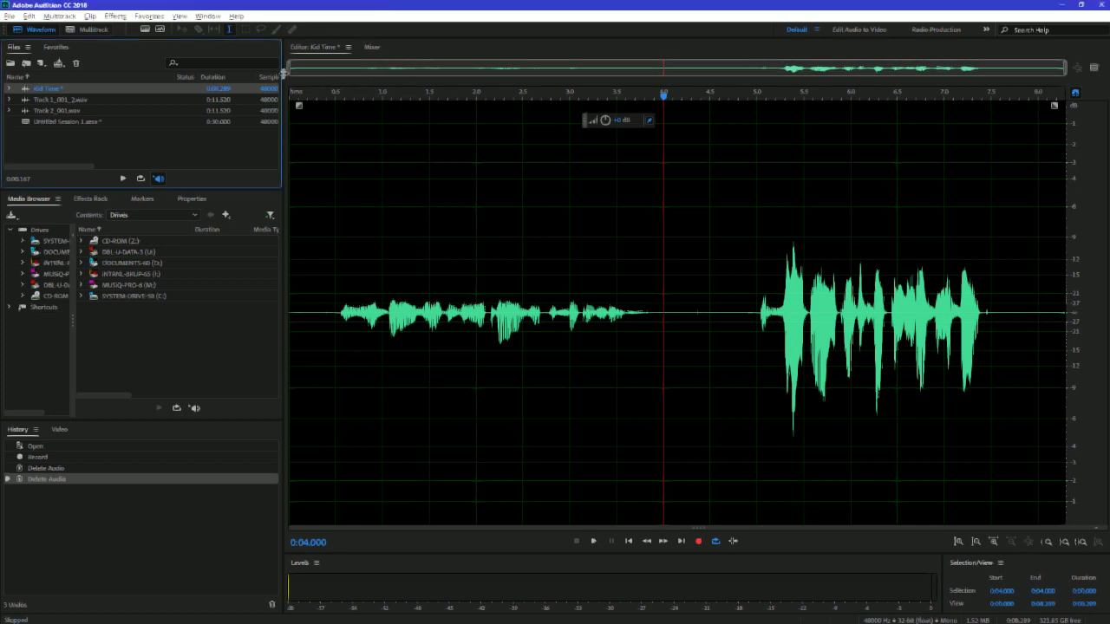
drag(284, 73, 249, 83)
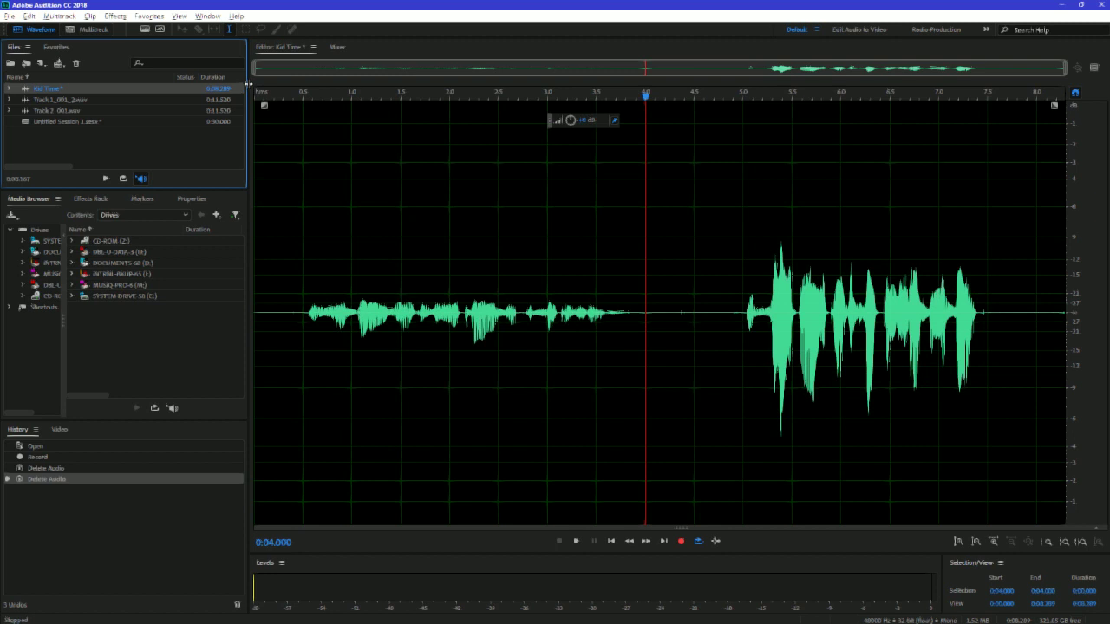
click(207, 16)
mouse_move(201, 31)
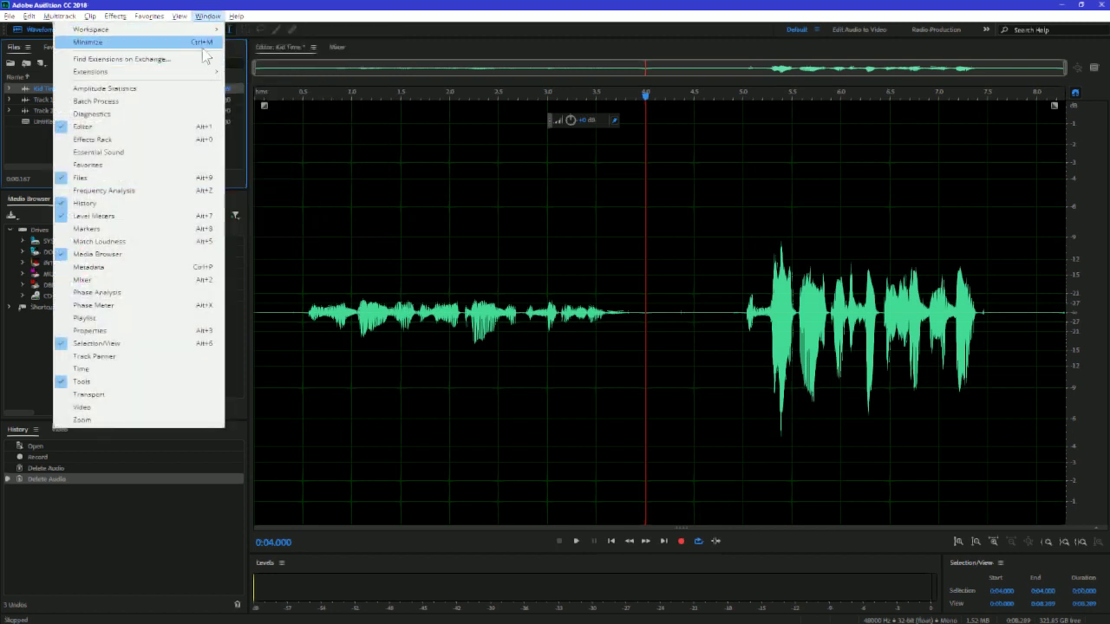
mouse_move(178, 72)
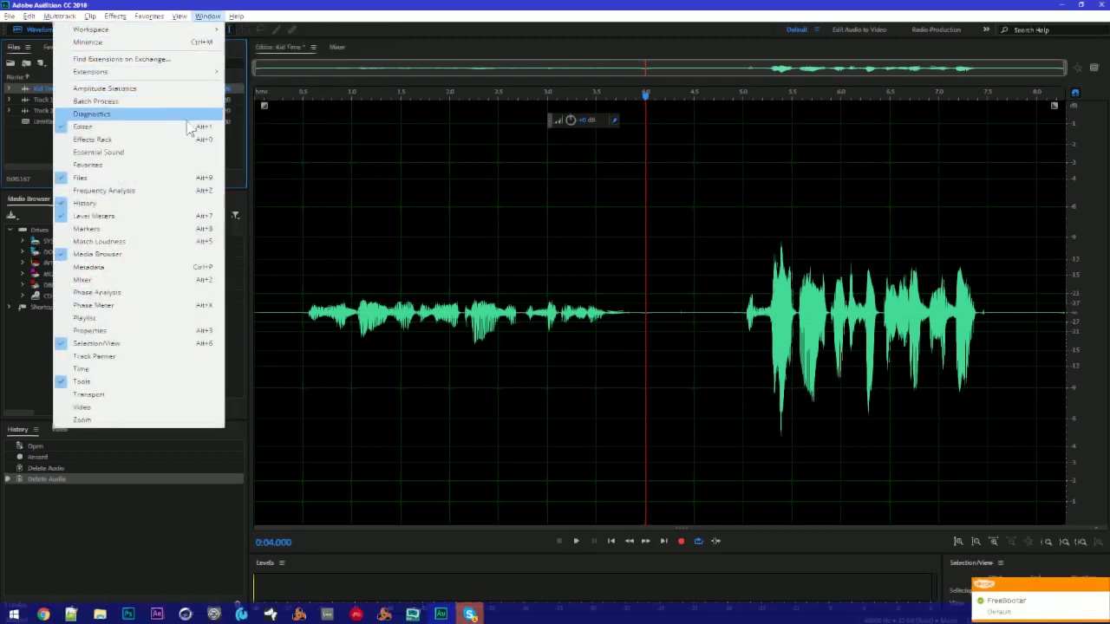
click(724, 7)
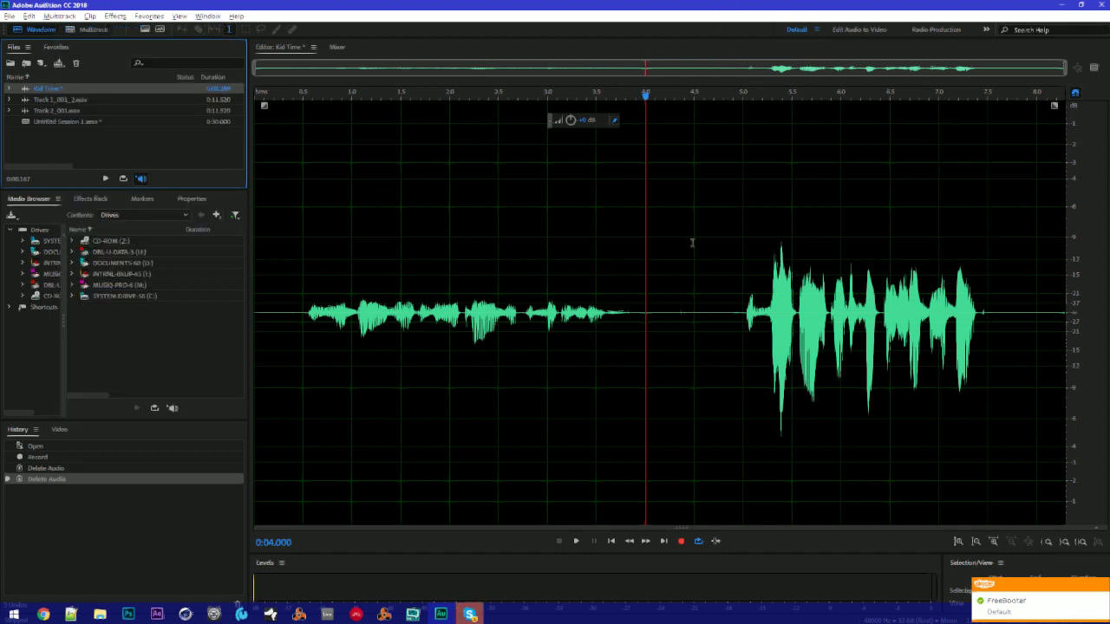
Mark the silent gap between the two phrases and the silence at the start, and return the playhead to 0:04.000
click(642, 264)
drag(654, 293, 718, 298)
click(655, 300)
click(722, 299)
click(621, 298)
click(721, 289)
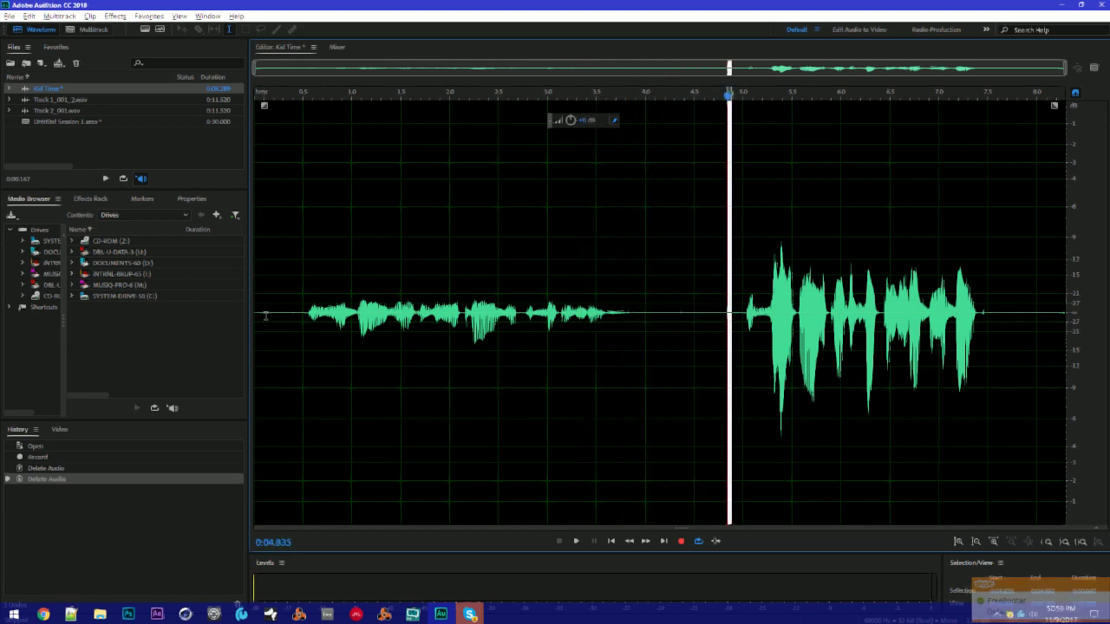
drag(298, 260, 255, 260)
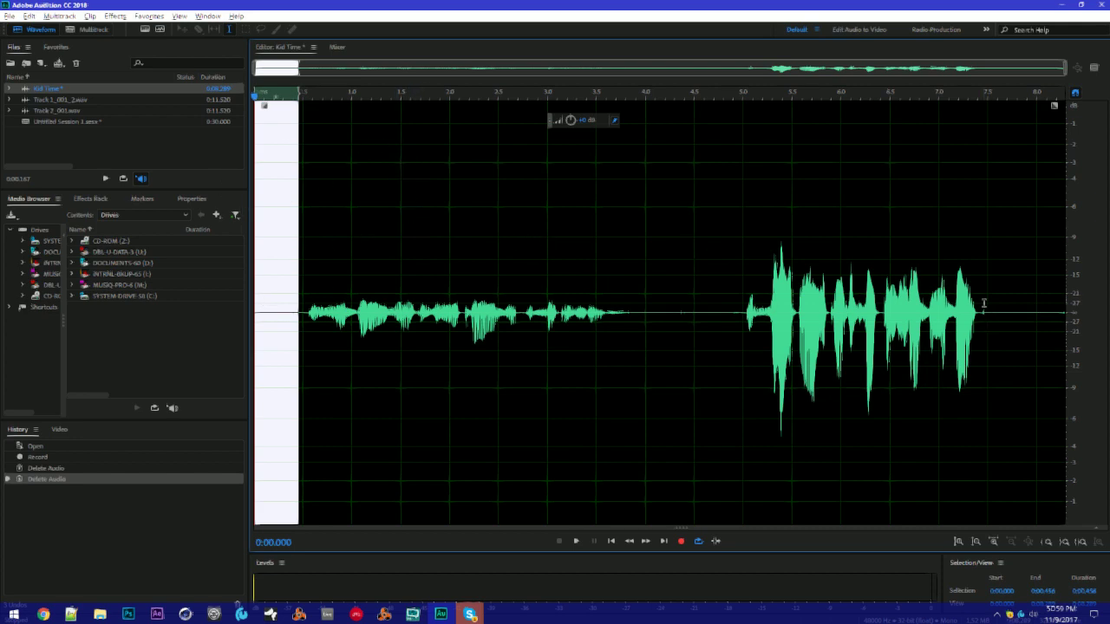
click(572, 272)
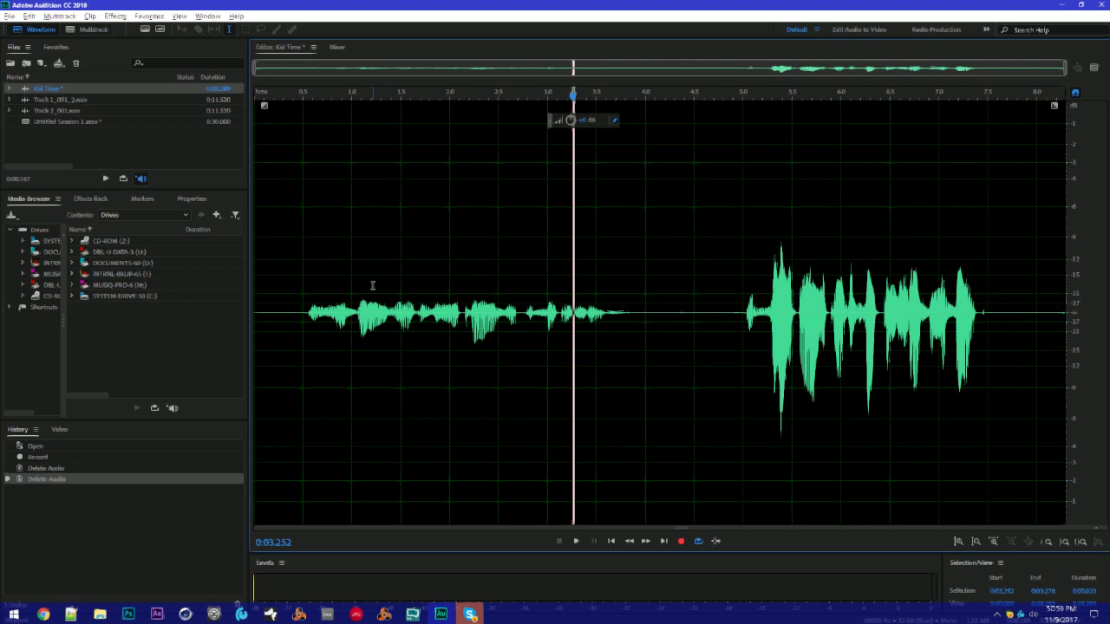
click(643, 251)
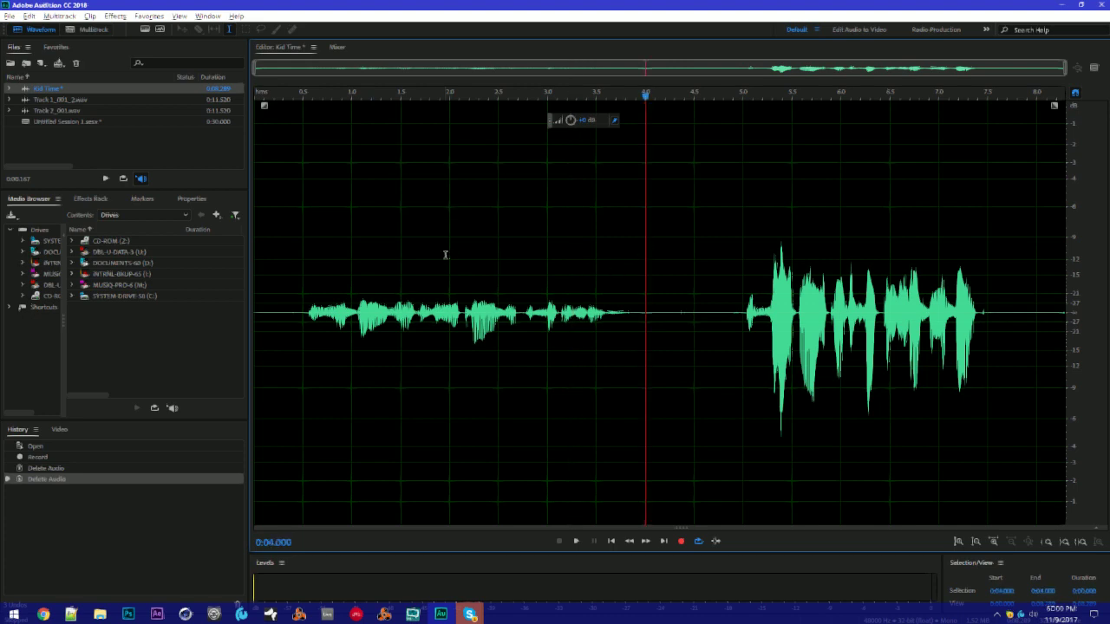
Switch to File Explorer and browse the Music library to the Jeff Floyd folder inside R & B
key(ctrl+o)
key(Escape)
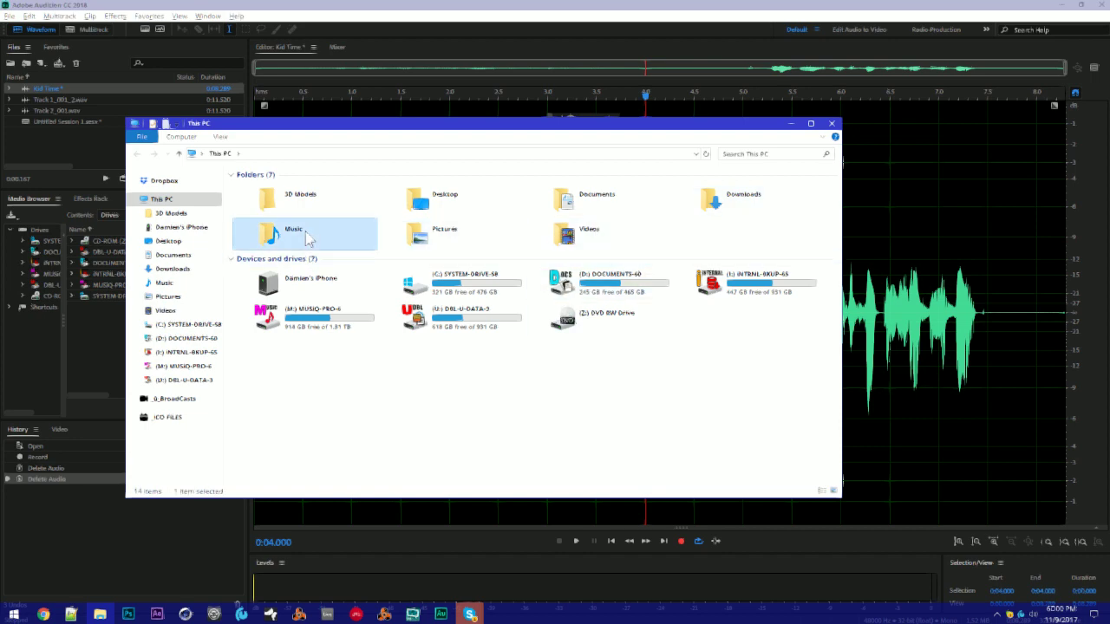
double_click(277, 232)
click(186, 257)
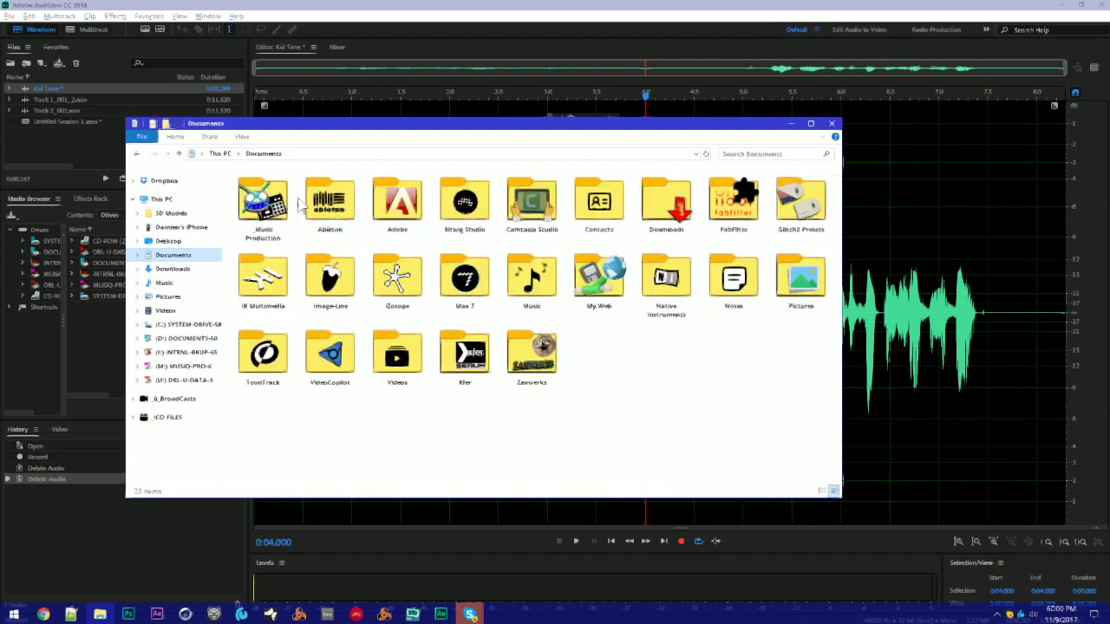
double_click(282, 212)
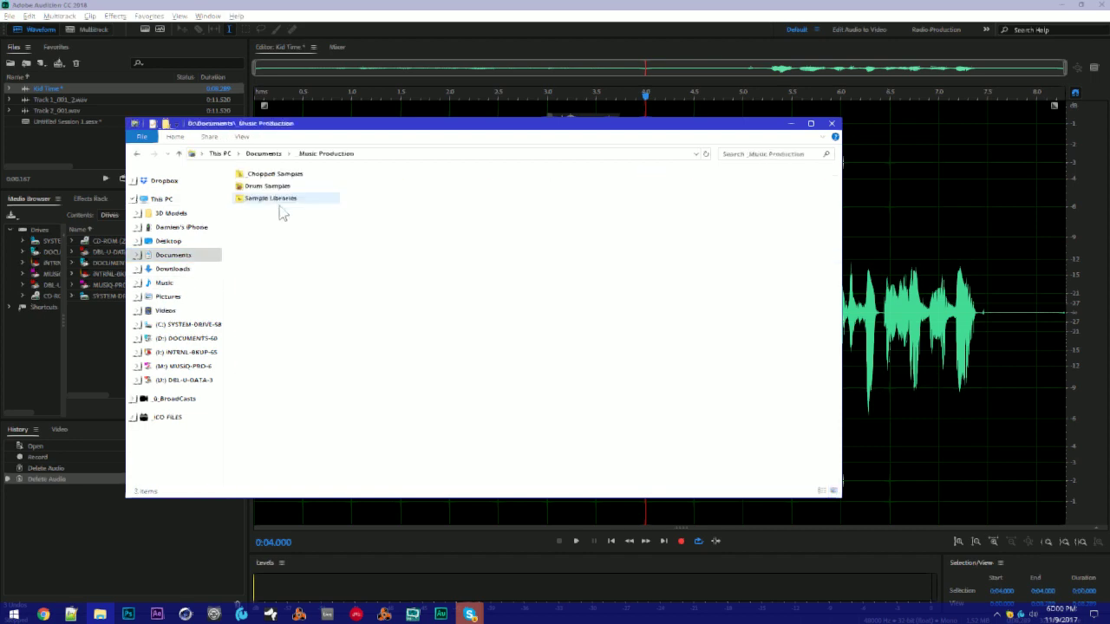
right_click(379, 211)
click(569, 184)
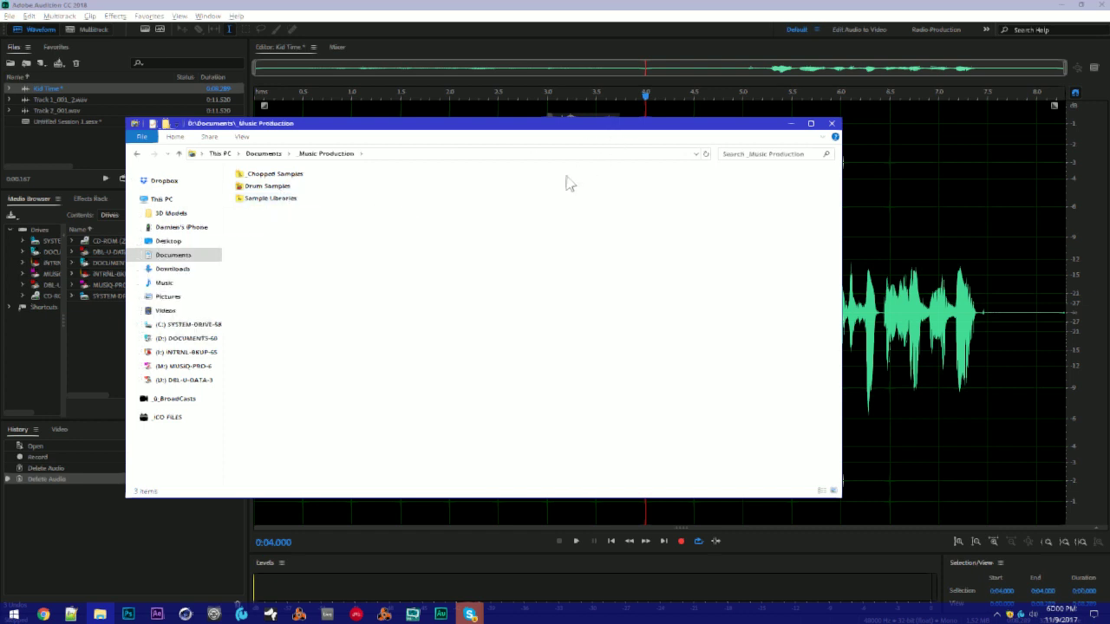
click(184, 283)
double_click(465, 278)
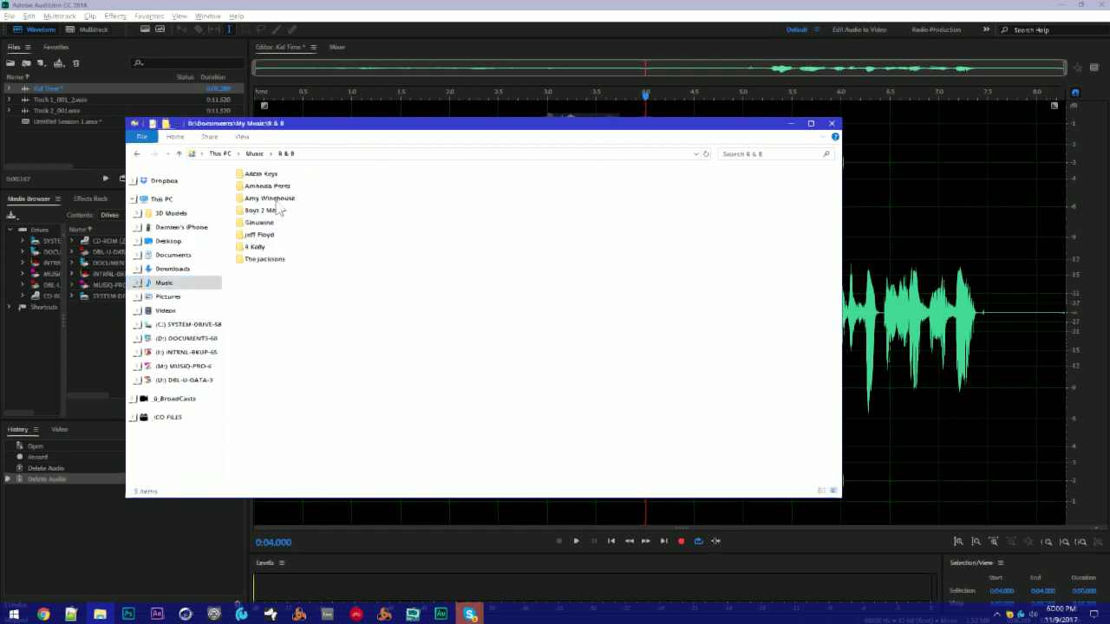
double_click(272, 236)
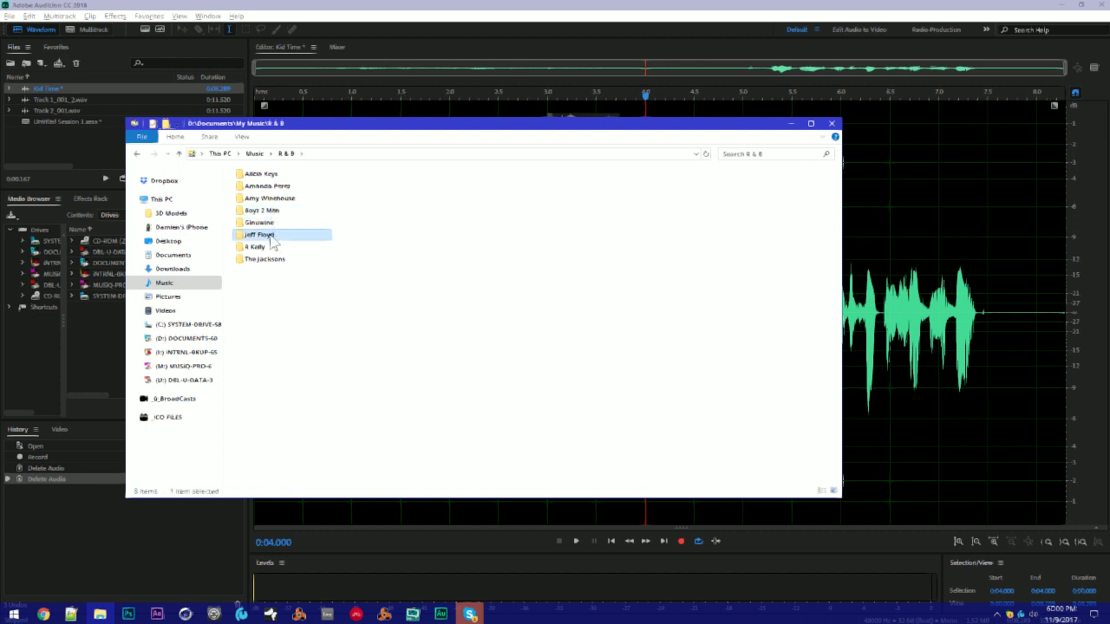
click(305, 217)
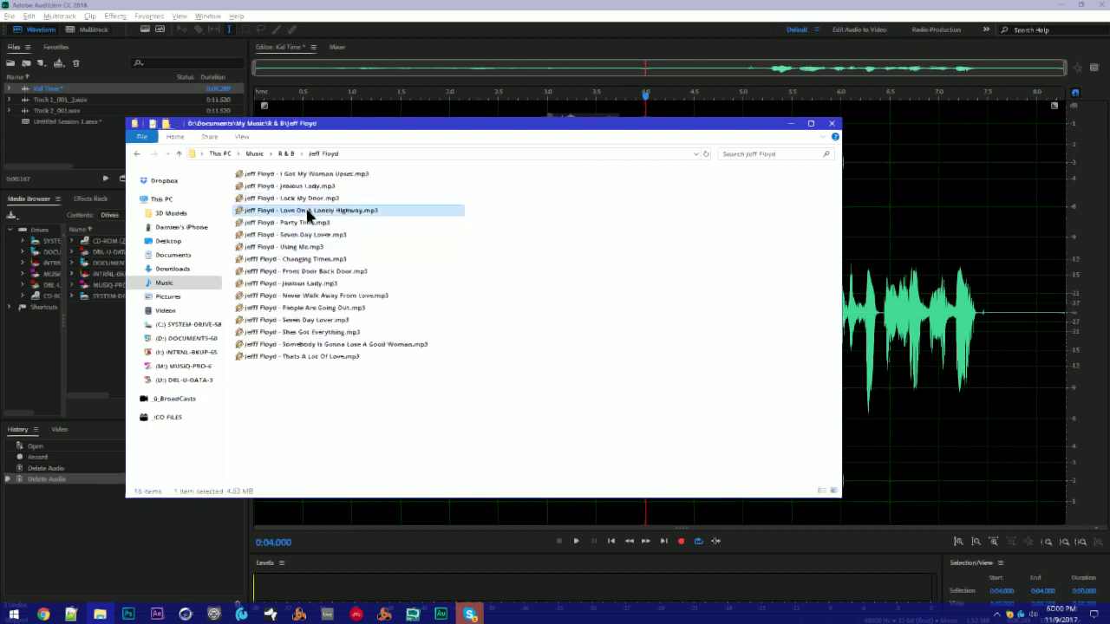
Import all MP3 songs from the Jeff Floyd folder into Audition's Files panel and close the File Explorer window
drag(340, 126, 441, 127)
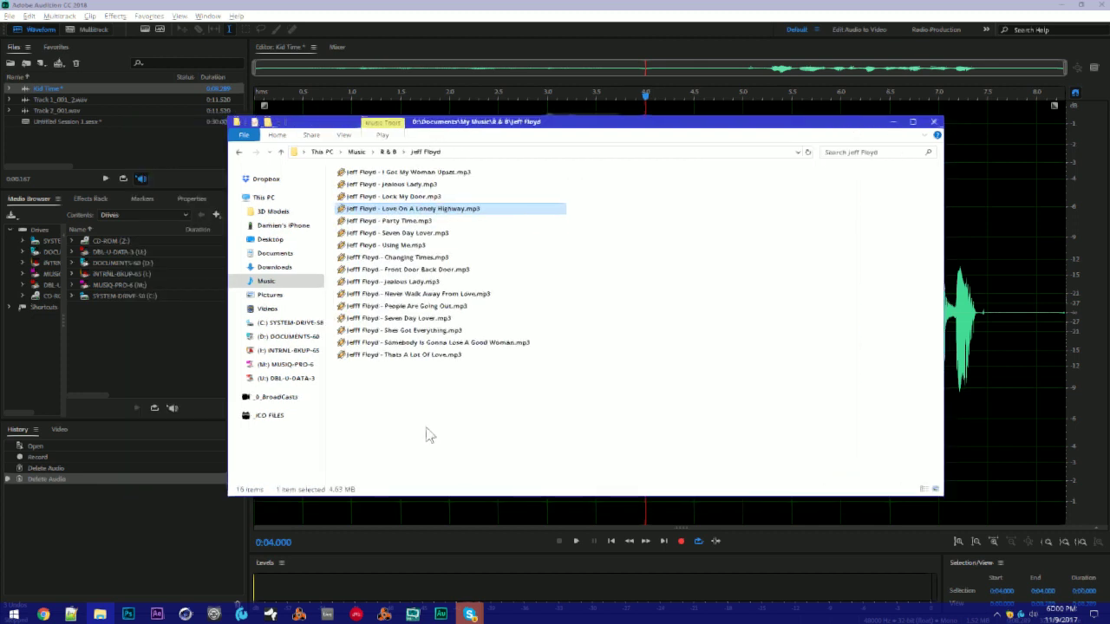
drag(426, 434, 139, 125)
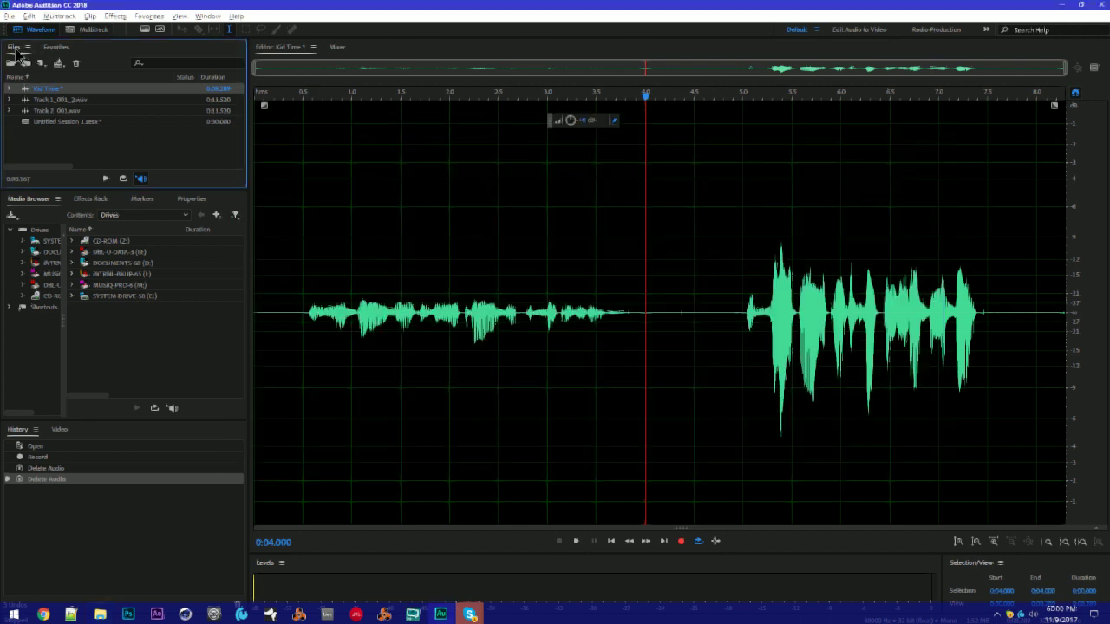
click(24, 54)
key(alt+Tab)
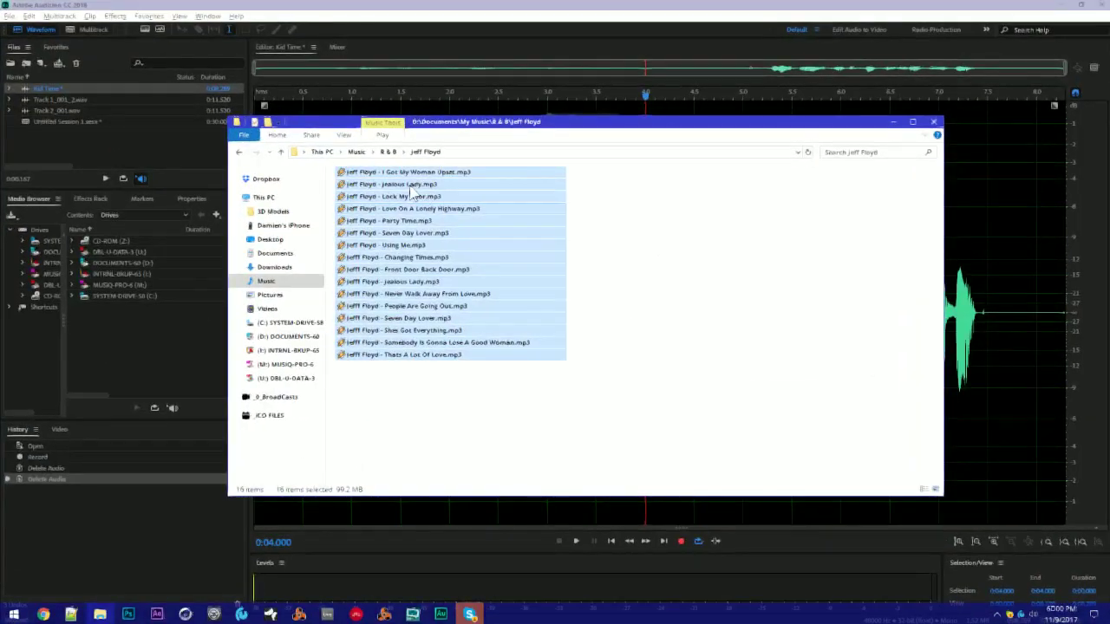
drag(411, 193, 124, 143)
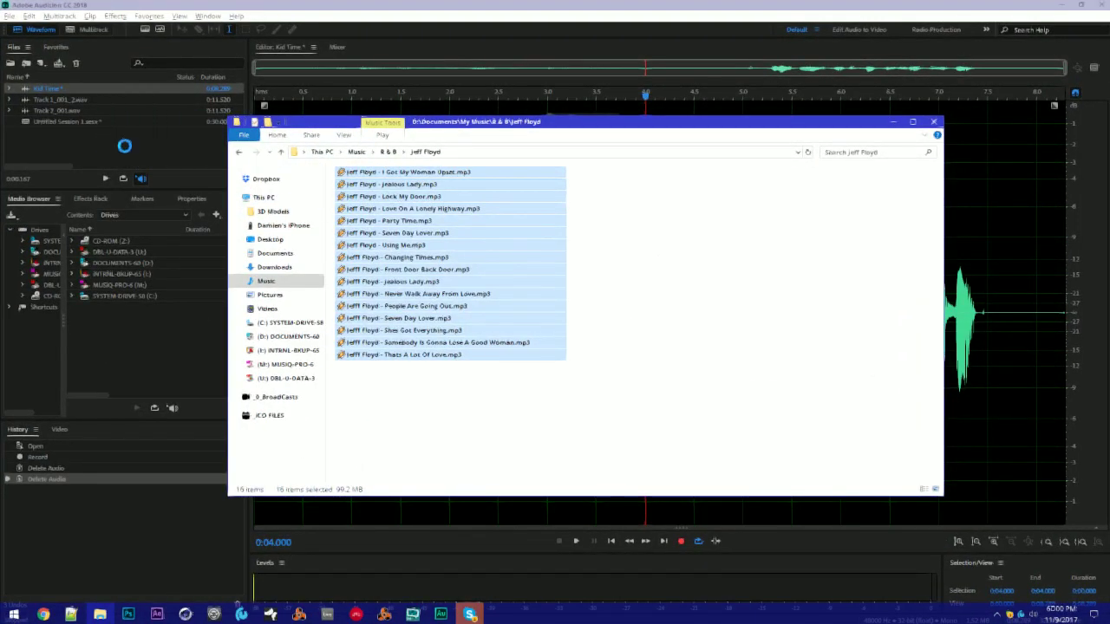
click(933, 121)
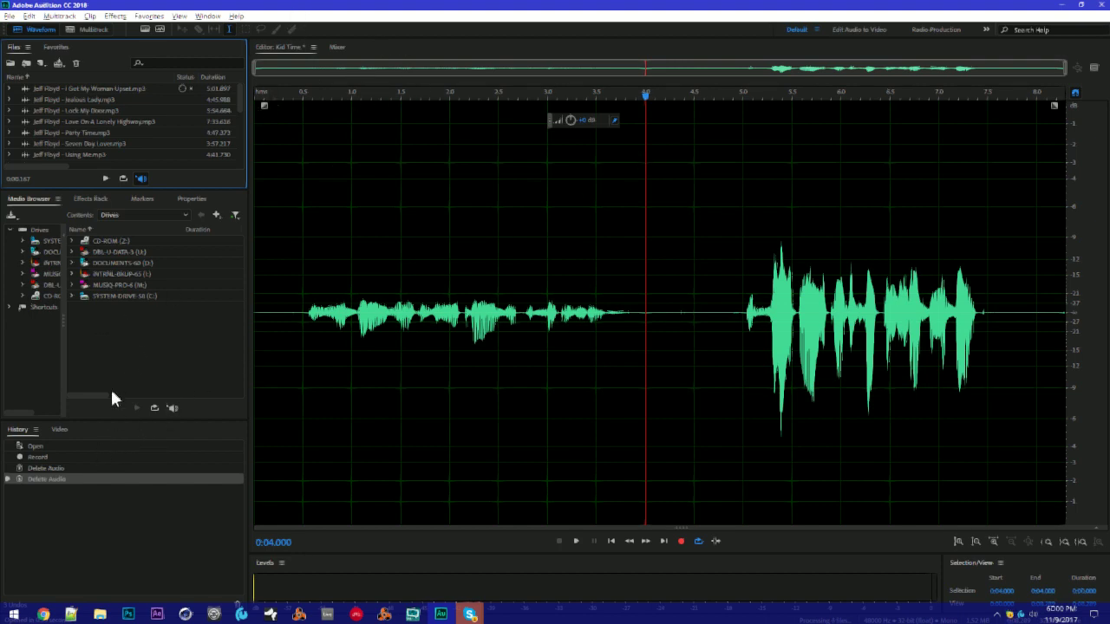
Maximize and restore the Files, Media Browser and History panels in turn to view each one full size
key(grave)
key(grave)
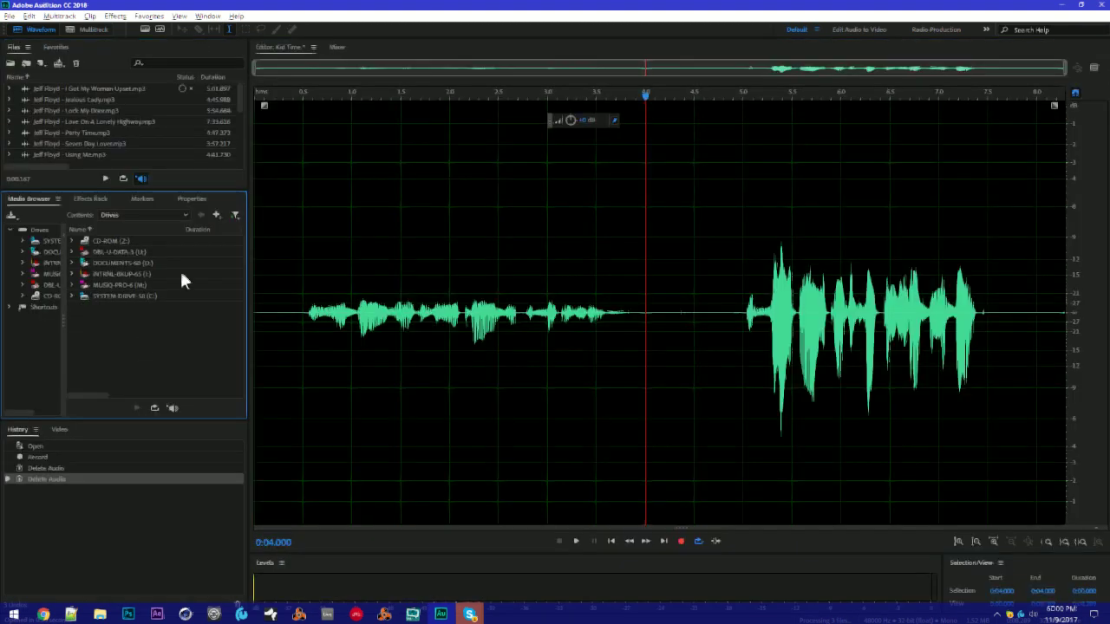
key(grave)
key(grave)
key(grave)
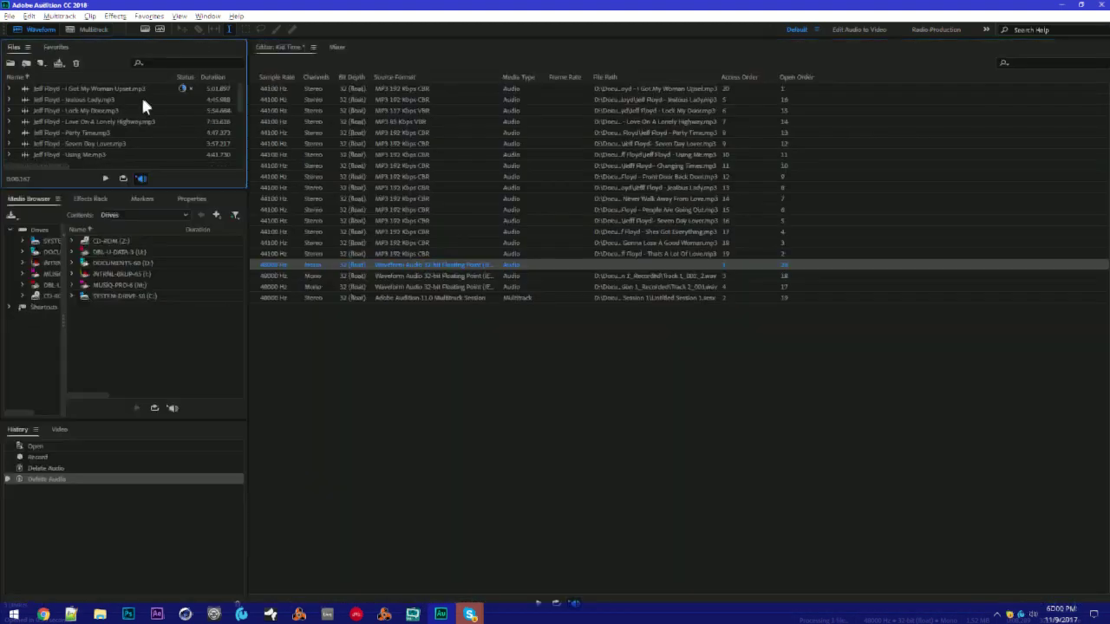
key(grave)
key(grave)
key(grave)
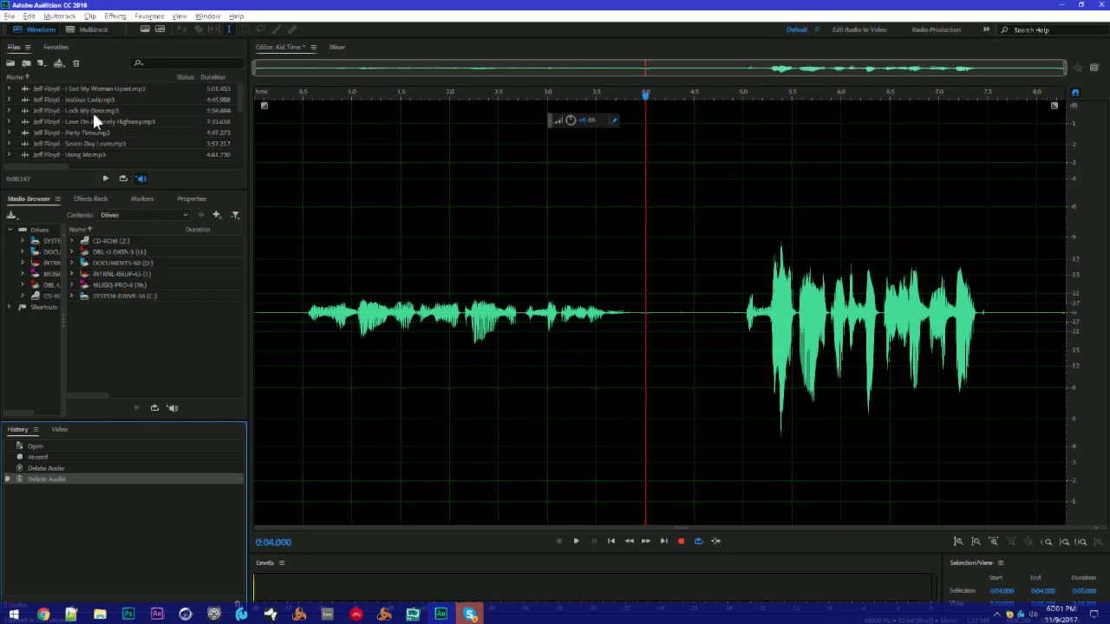
key(grave)
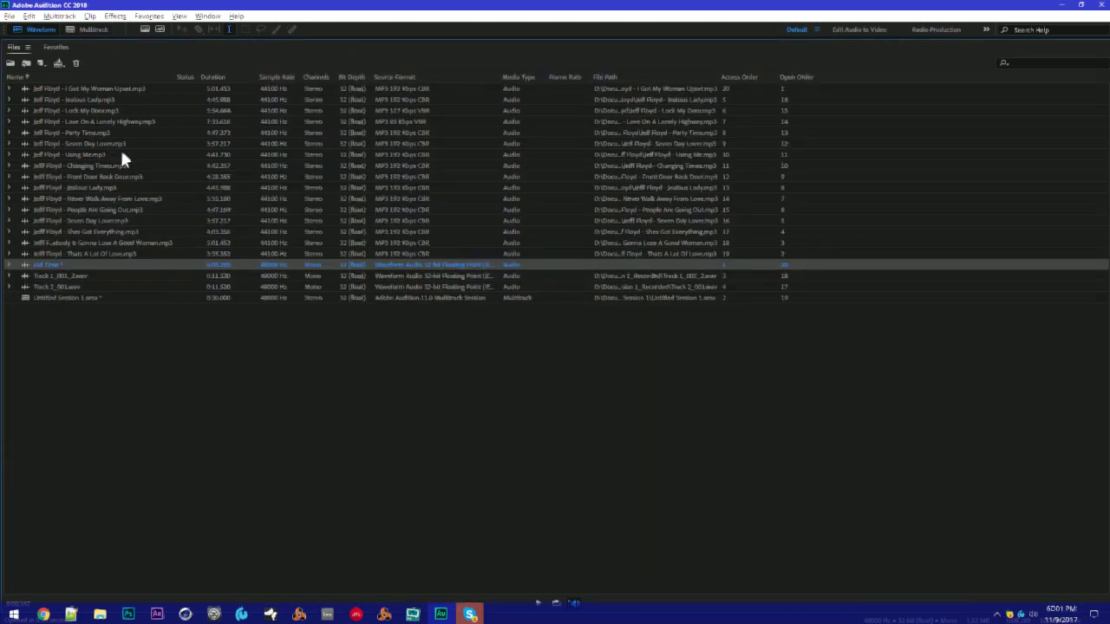
key(grave)
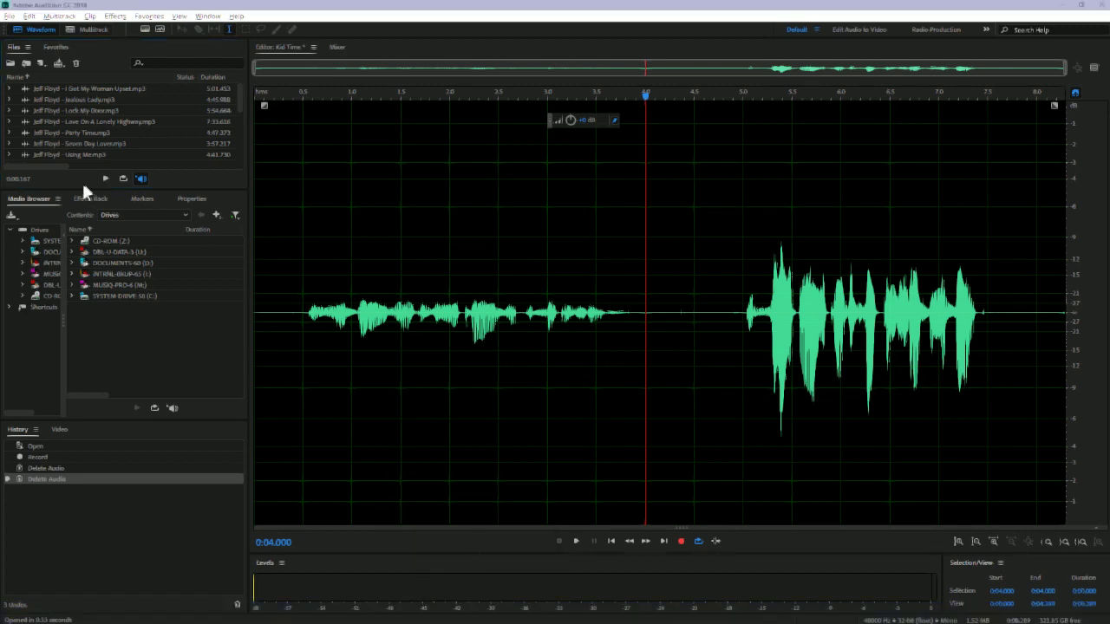
Maximize the Files panel and open the song People Are Going Out.mp3 in the waveform editor
click(78, 125)
key(grave)
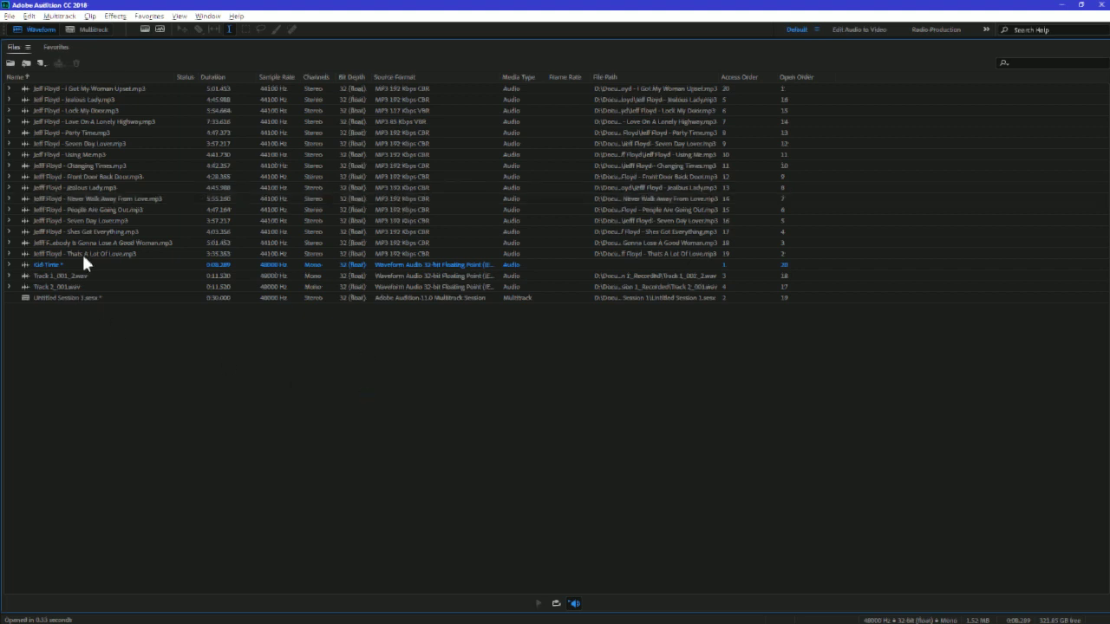
double_click(115, 208)
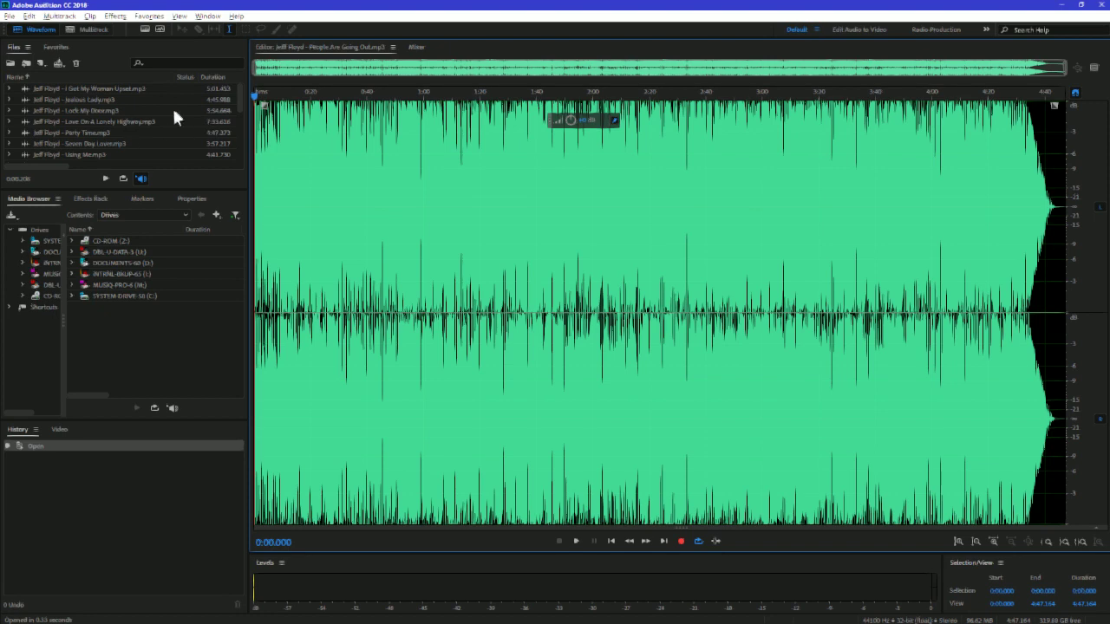
Make the Files panel taller, widen the side panels, and select the entire waveform of the open song
drag(215, 190, 219, 293)
drag(291, 214, 287, 212)
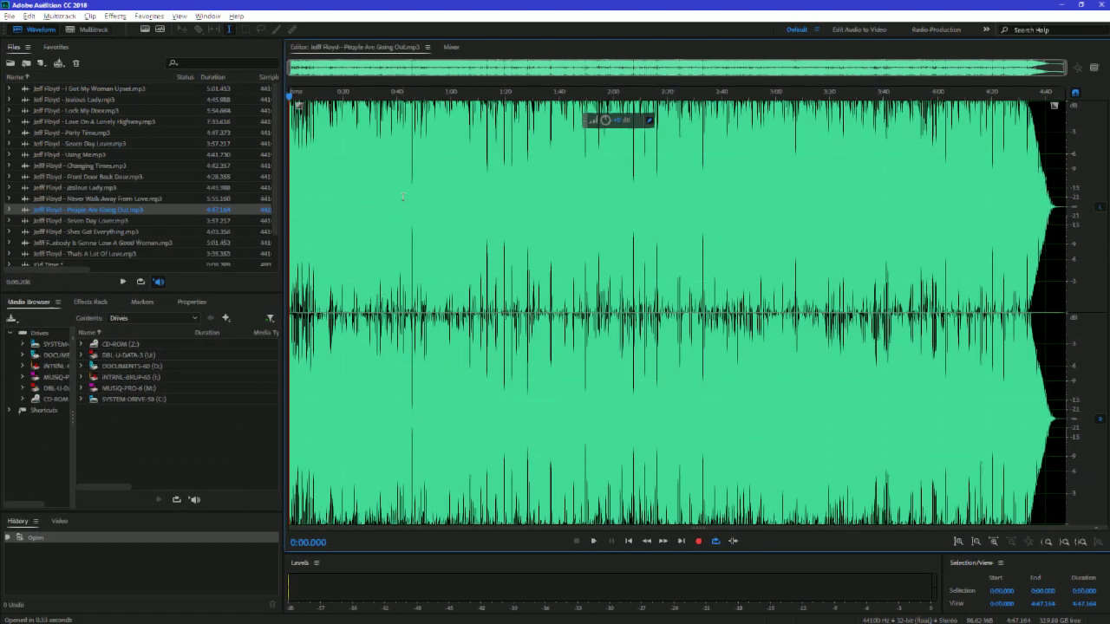
double_click(449, 243)
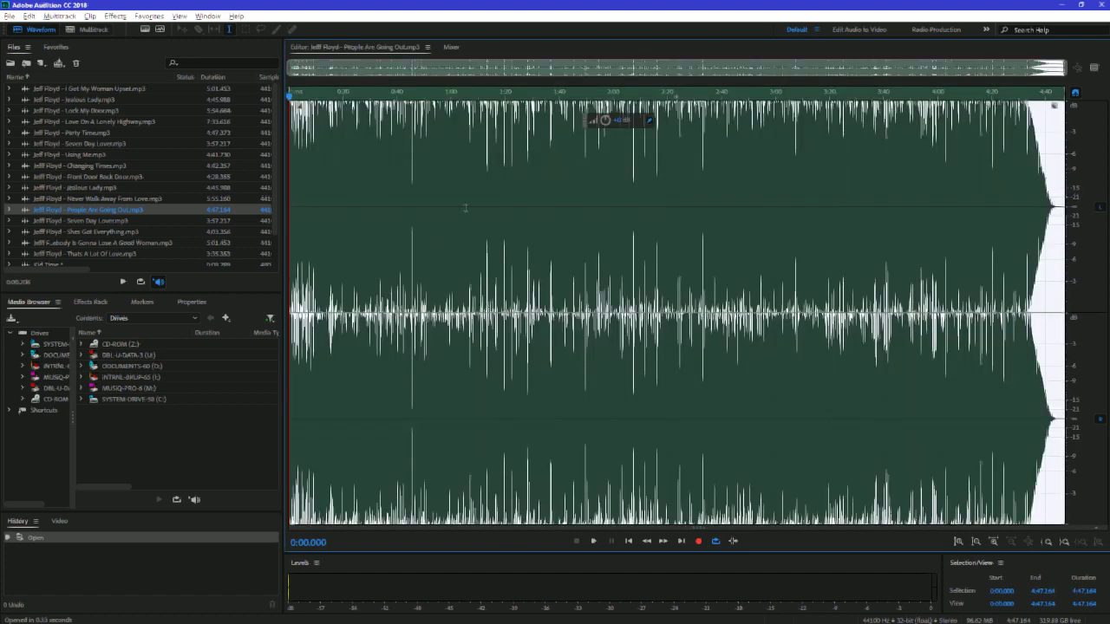
click(113, 16)
click(217, 15)
Switch to File Explorer and browse the Music library to 337 Studios, Live Recordings, 2017
key(super+e)
click(395, 236)
double_click(395, 236)
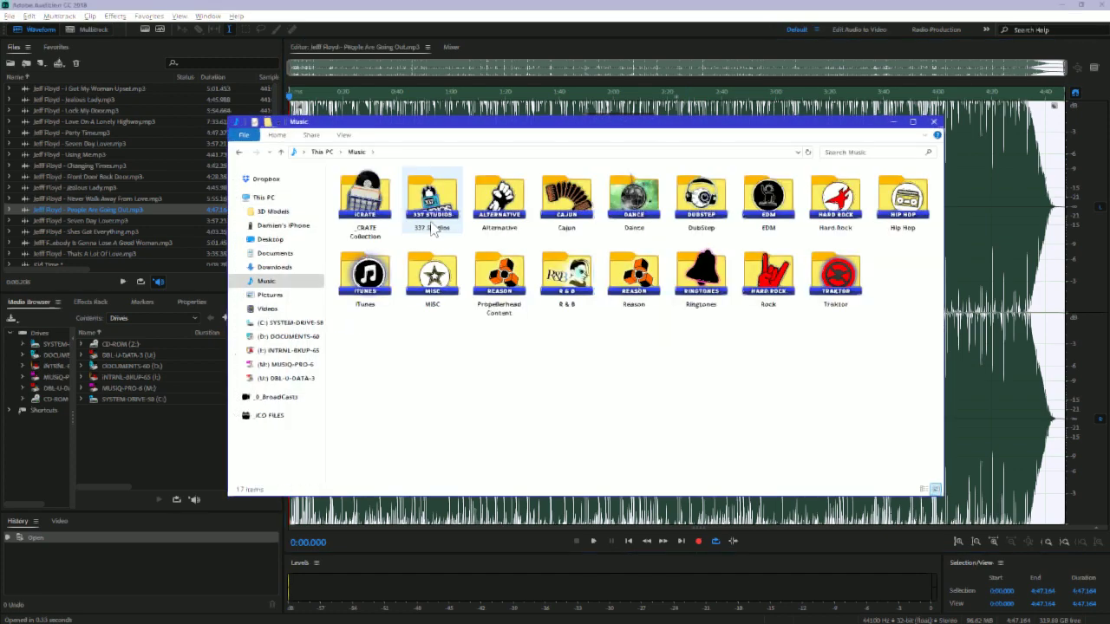
double_click(433, 221)
double_click(390, 210)
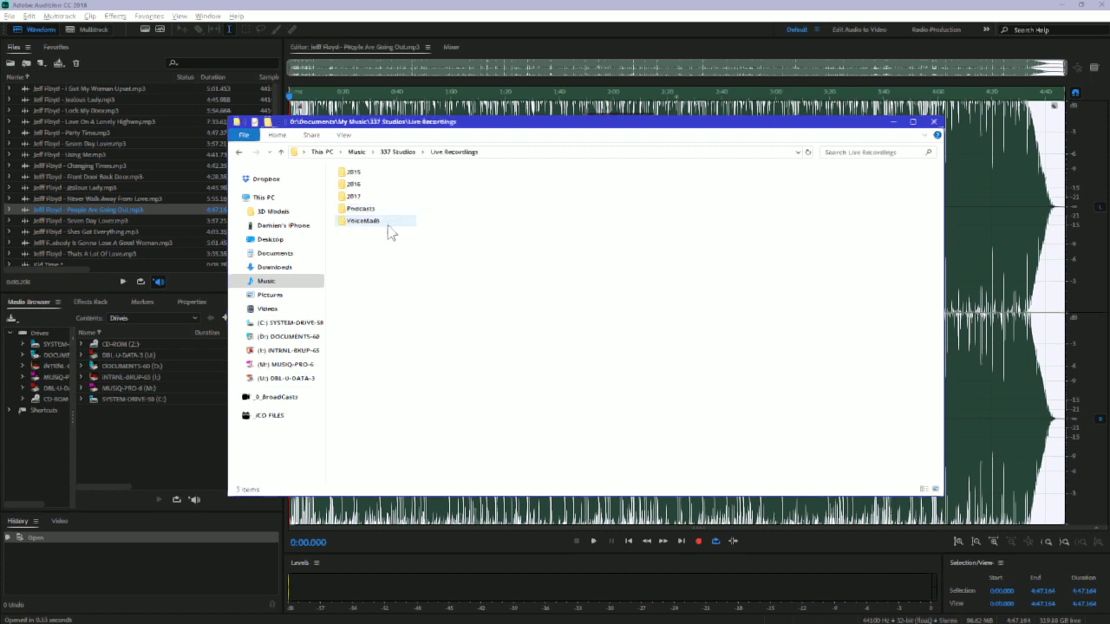
double_click(374, 195)
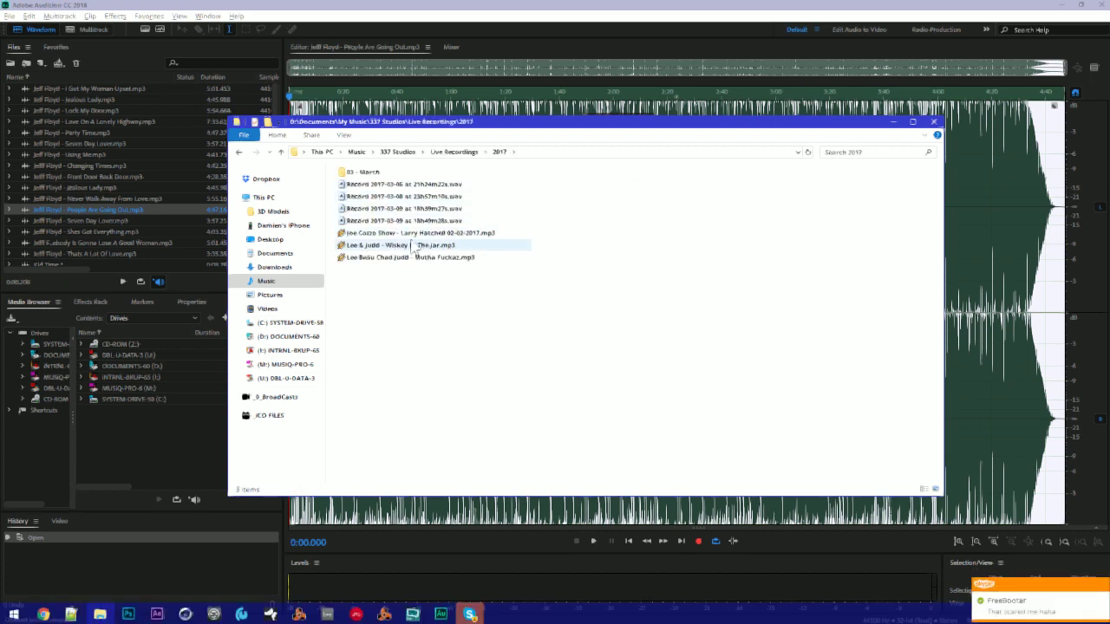
Open the last MP3 in the 2017 folder with Adobe Audition CC 2018 from File Explorer
right_click(420, 221)
click(415, 239)
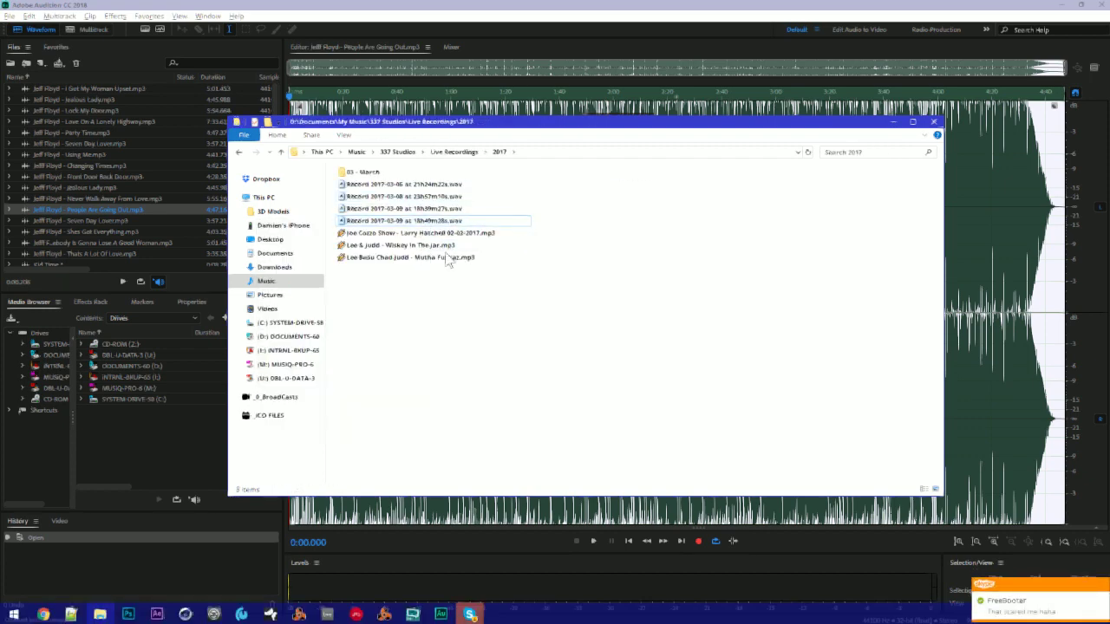
right_click(413, 264)
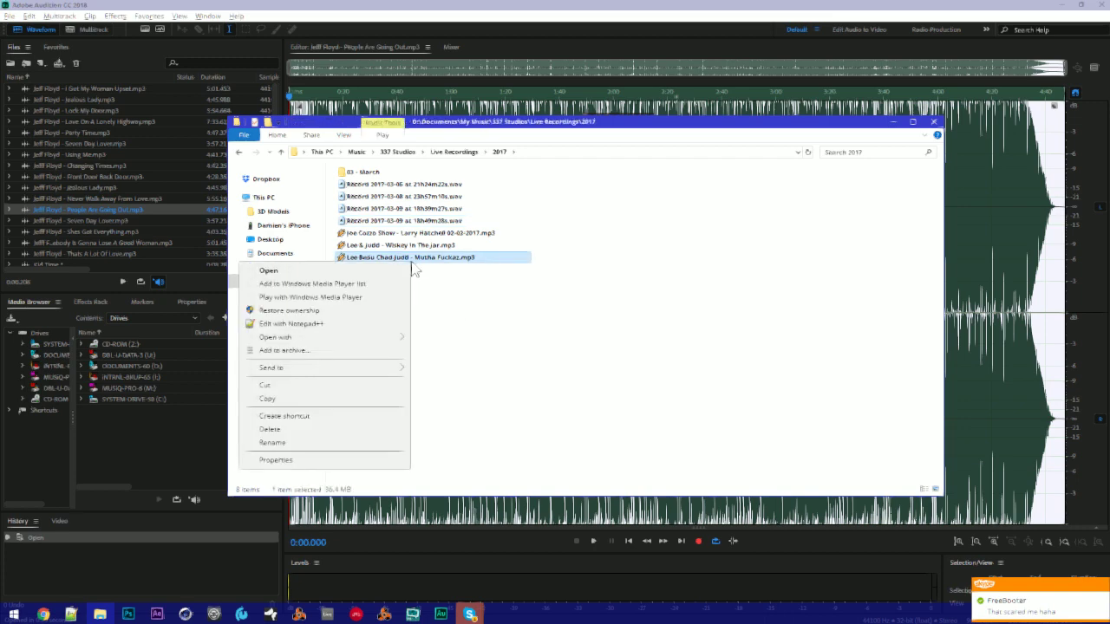
mouse_move(363, 338)
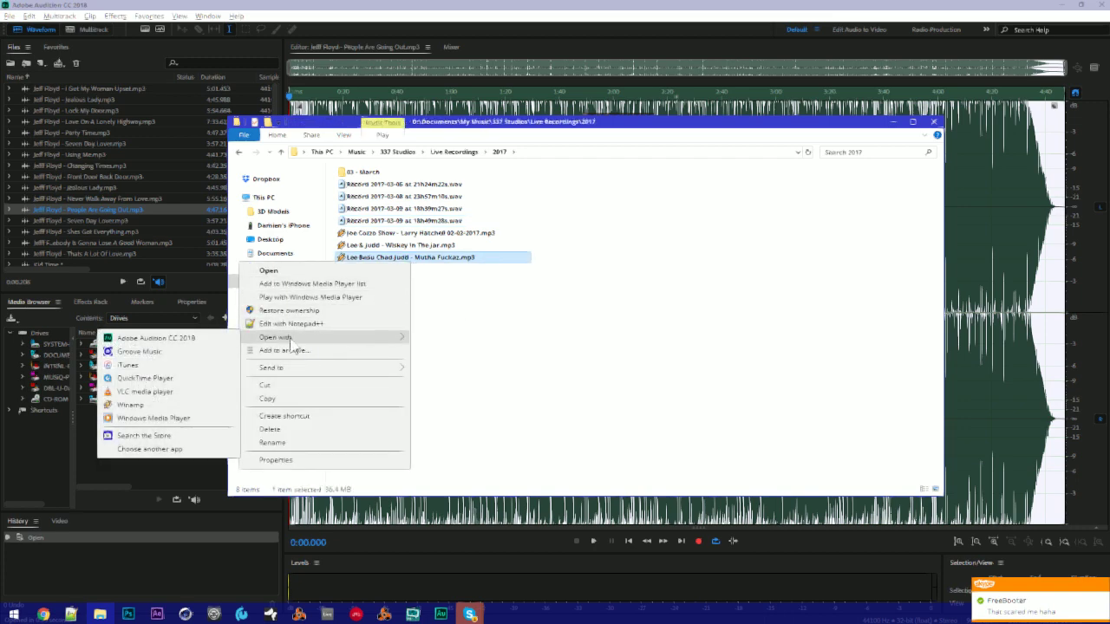
click(202, 340)
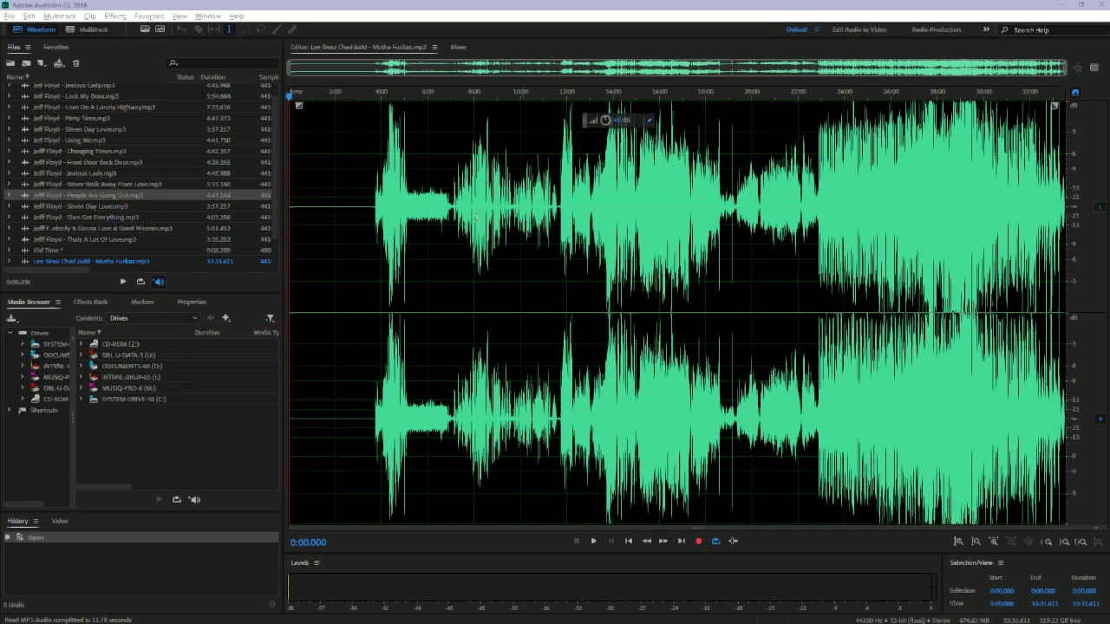
Play the opened recording briefly from about 3:05 and about 4:26, and close the file
click(360, 207)
key(space)
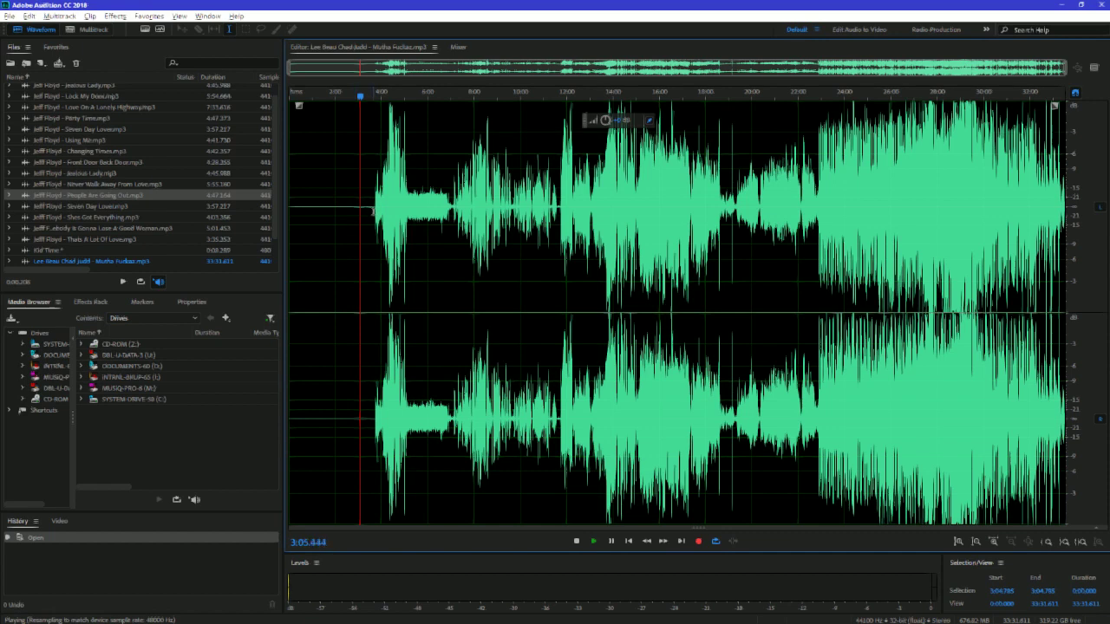
key(space)
click(391, 205)
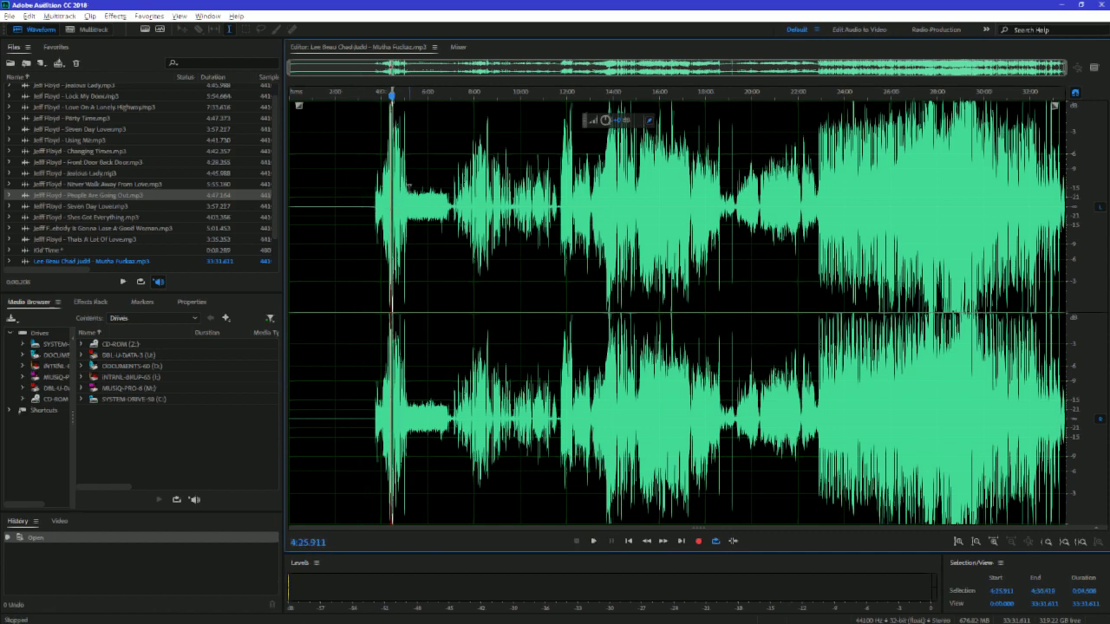
key(space)
key(space)
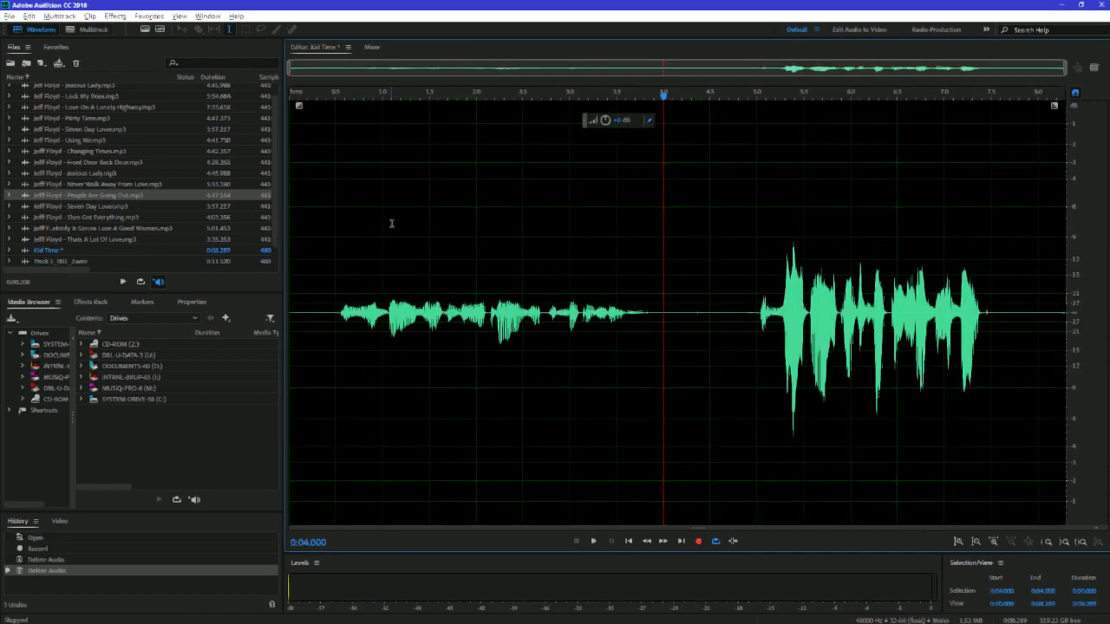
Switch back to File Explorer, browse to the 07 - July folder inside the 2016 recordings, and show its full path
key(ctrl+o)
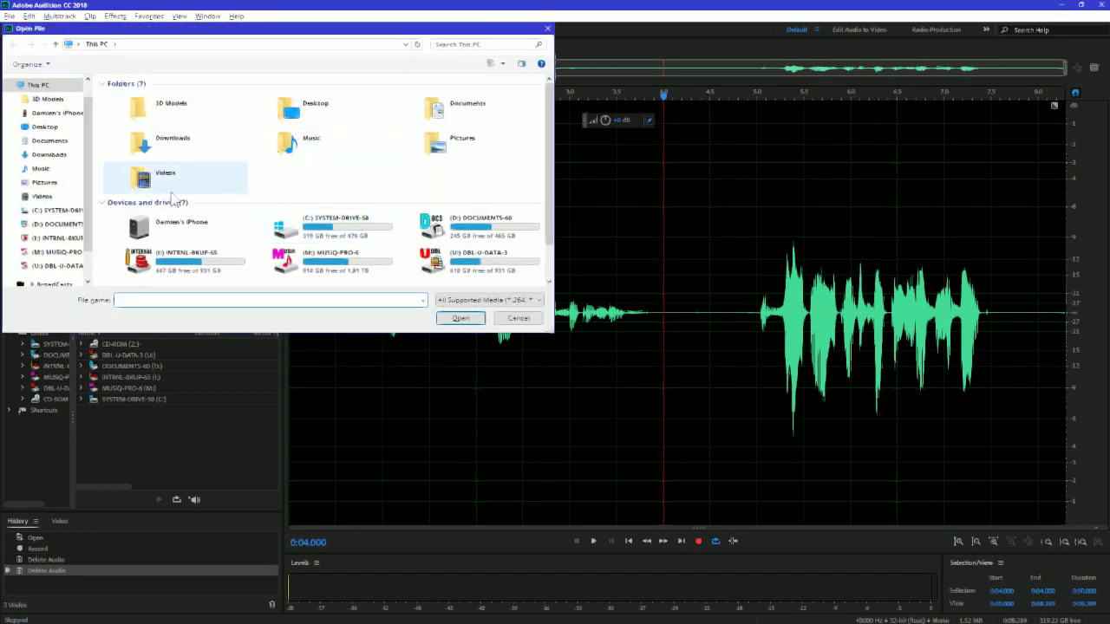
key(Escape)
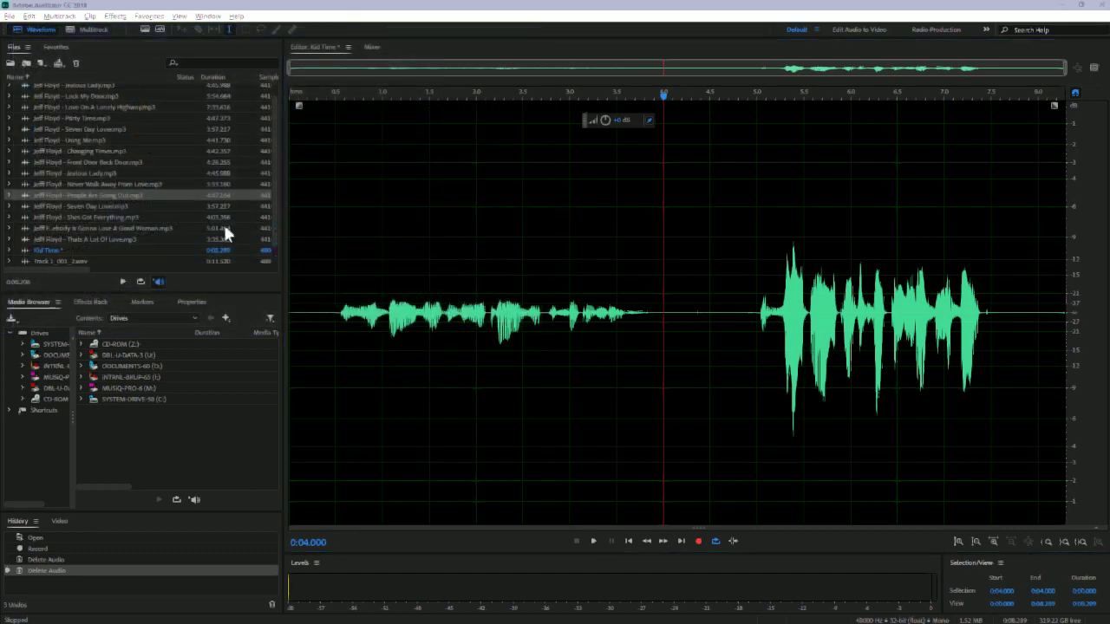
key(super+Tab)
click(601, 249)
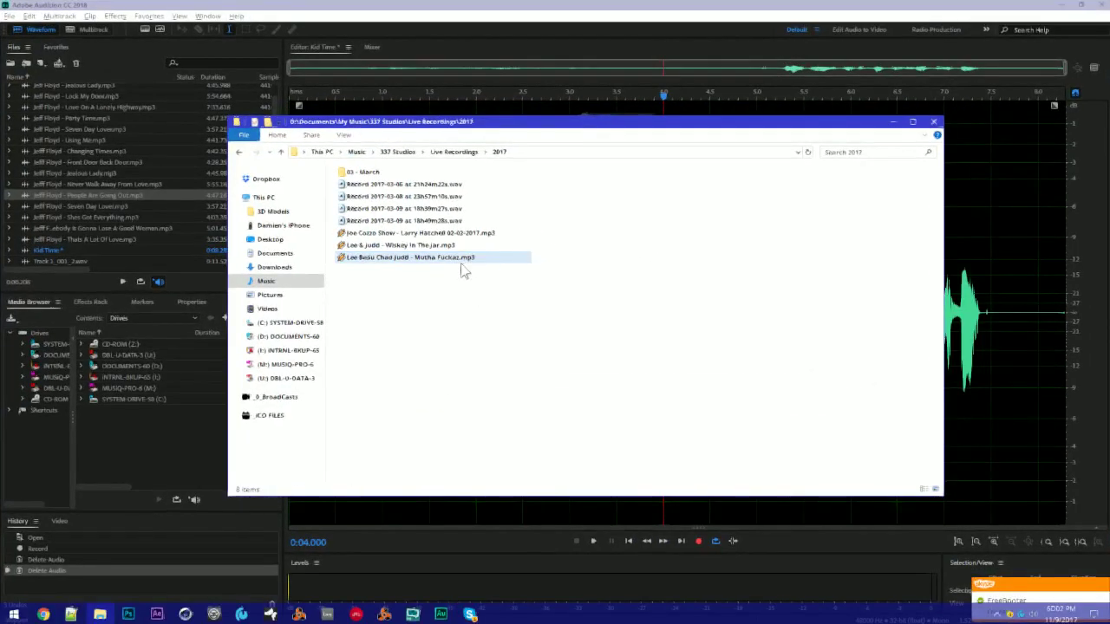
key(alt+Up)
double_click(382, 185)
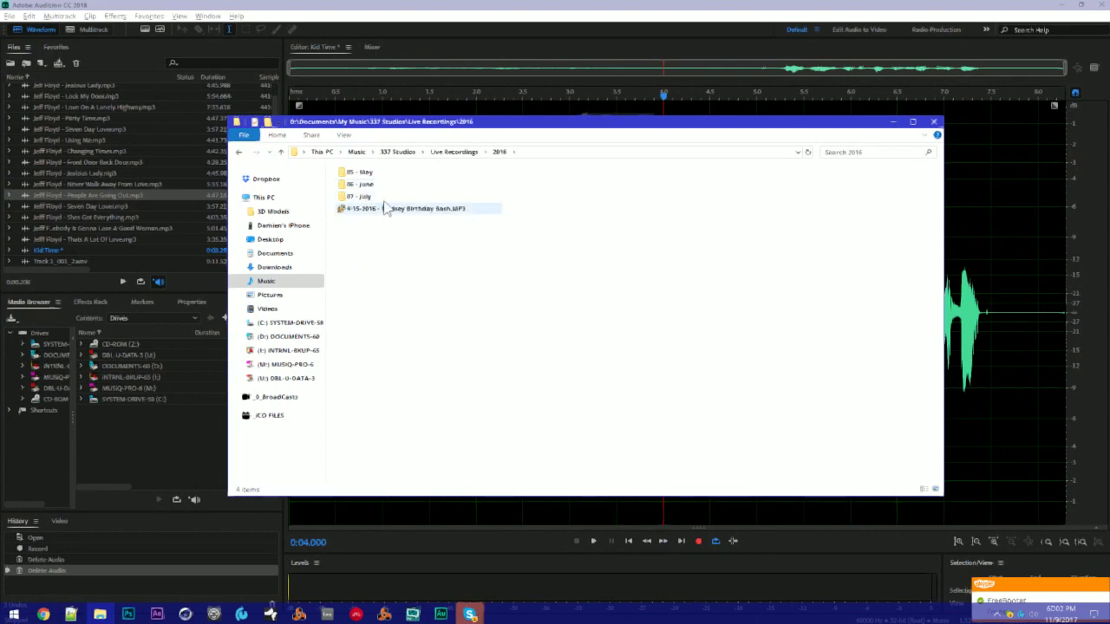
double_click(387, 201)
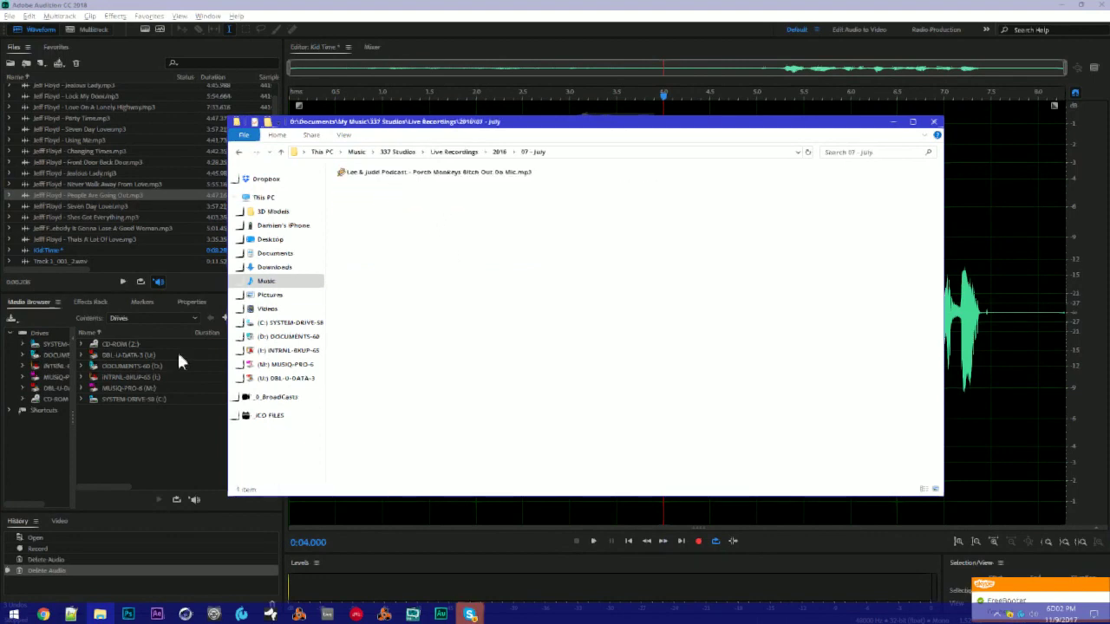
click(579, 152)
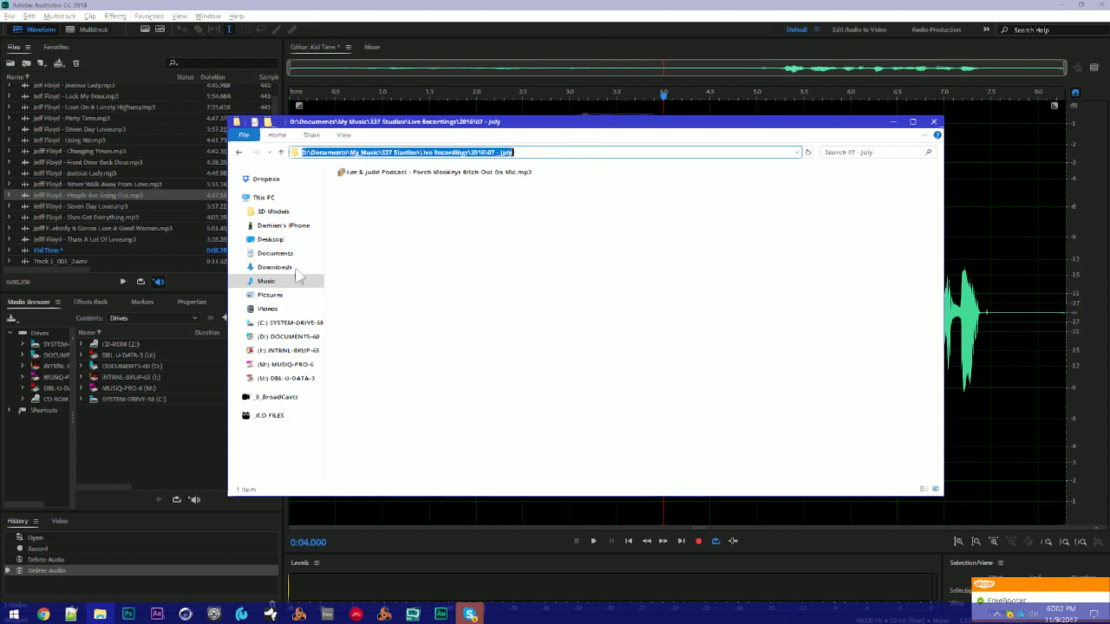
Back in Audition, open Documents on the D: drive in the Media Browser, maximize the panel, and narrow its folder tree
click(118, 440)
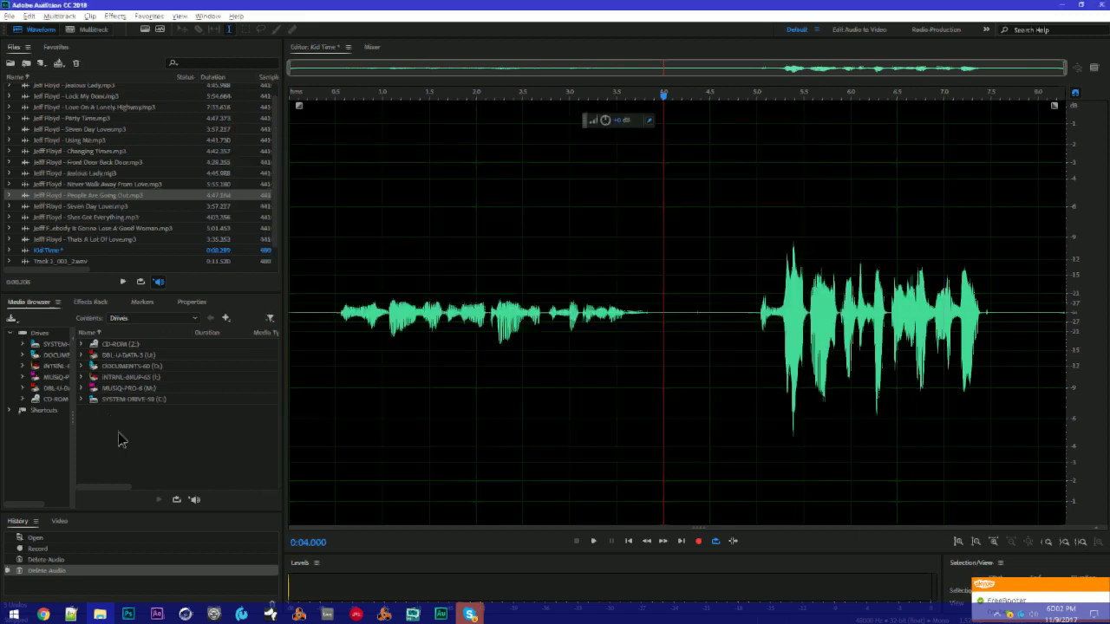
click(54, 356)
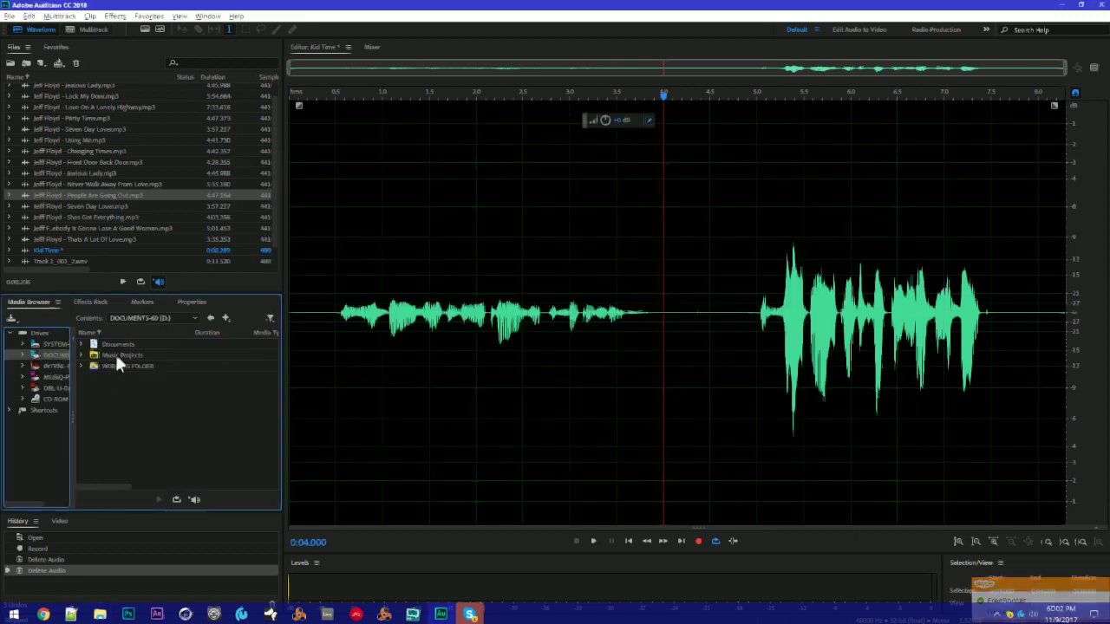
double_click(113, 344)
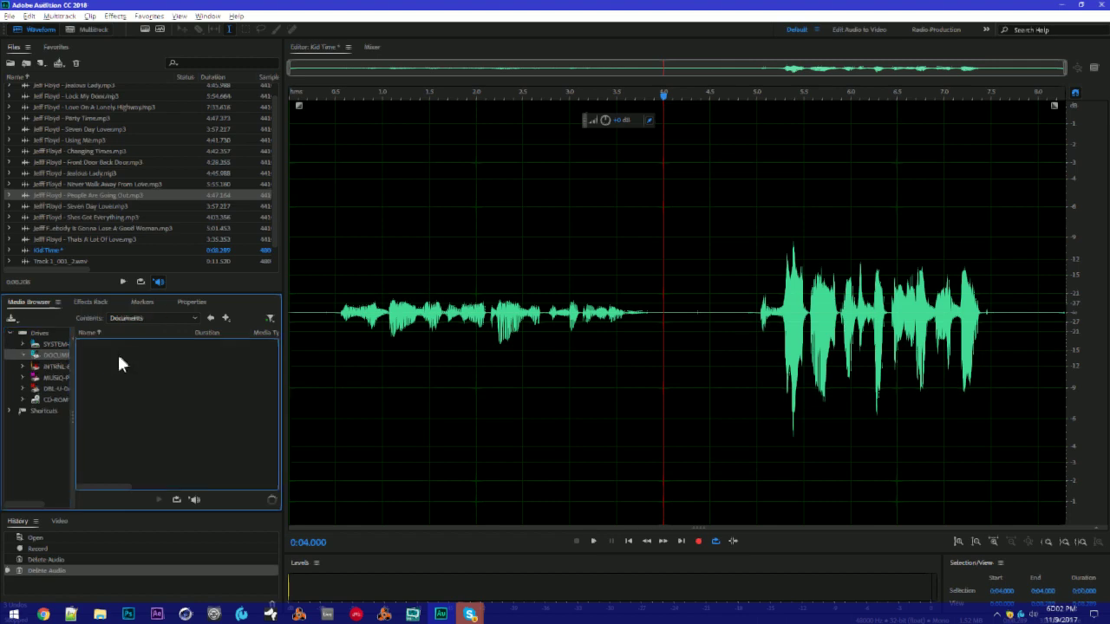
key(grave)
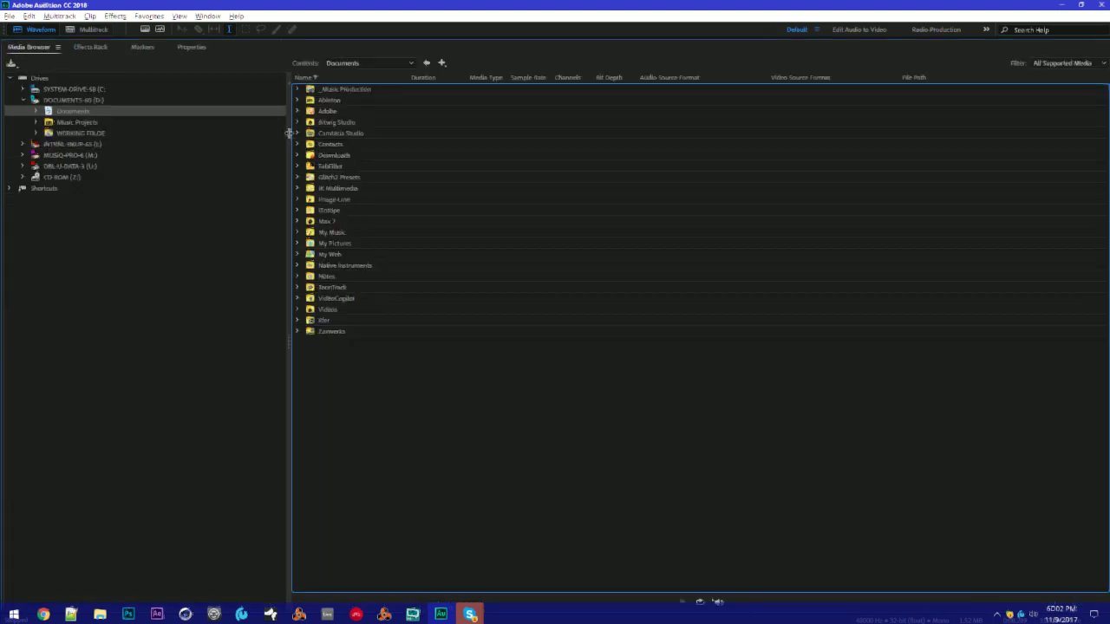
drag(289, 132, 116, 132)
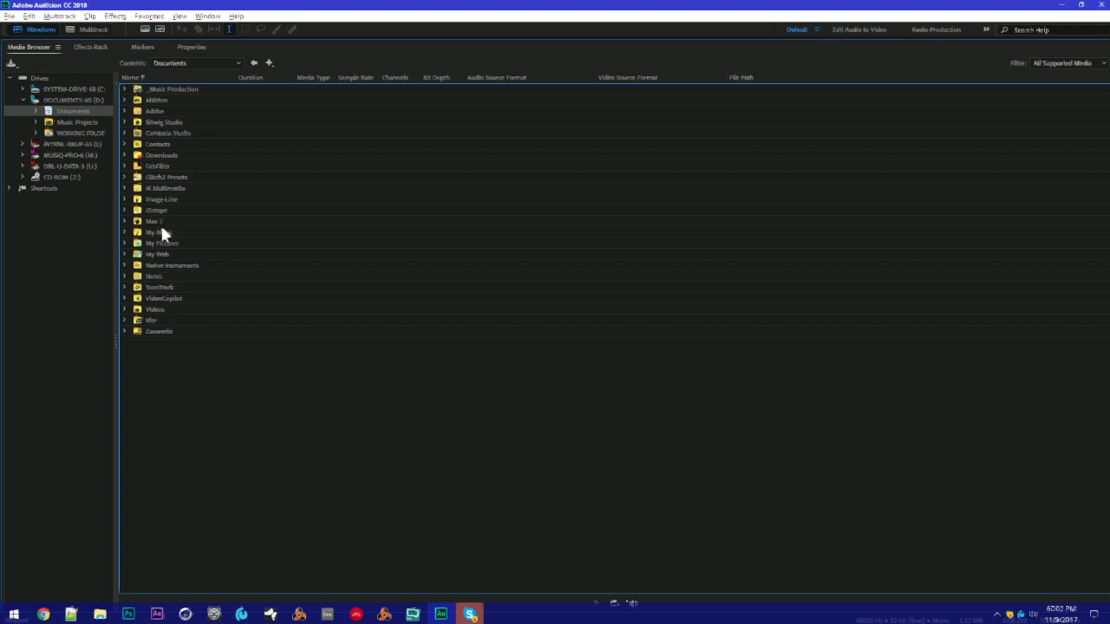
Browse the Media Browser through My Music, 337 Studios, Live Recordings and 2016 to 07 - July, and select its MP3
double_click(162, 231)
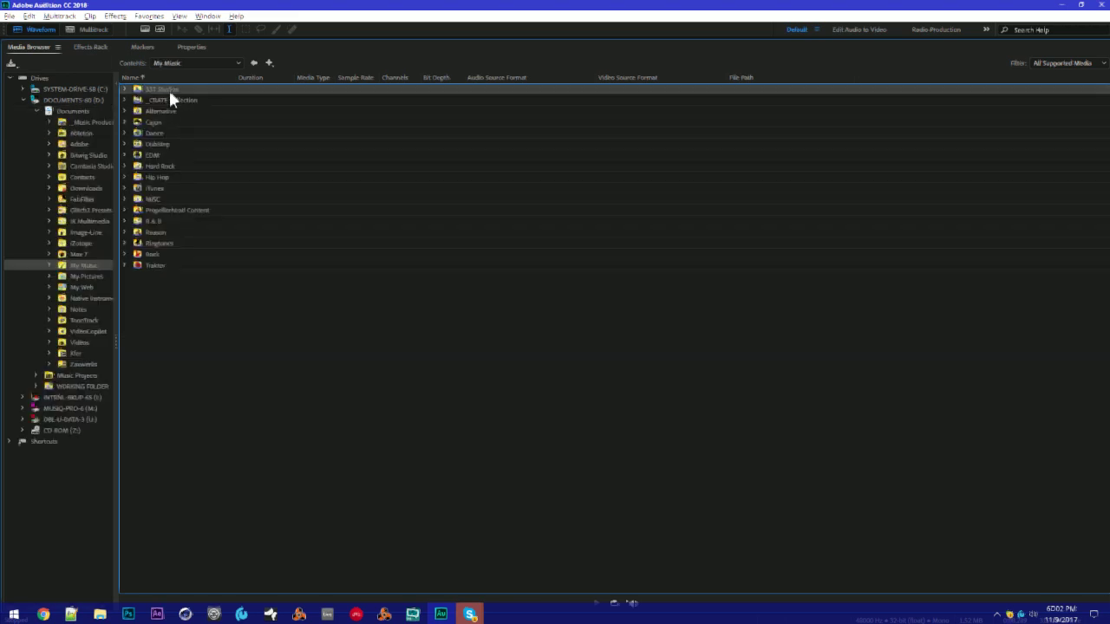
double_click(165, 89)
double_click(170, 123)
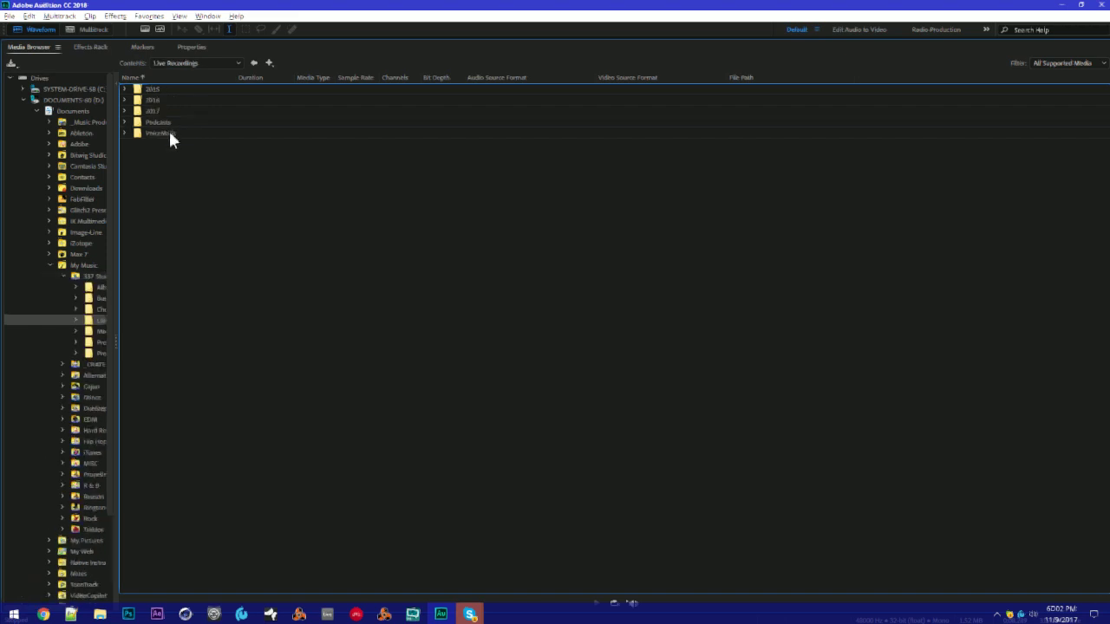
double_click(164, 111)
double_click(163, 111)
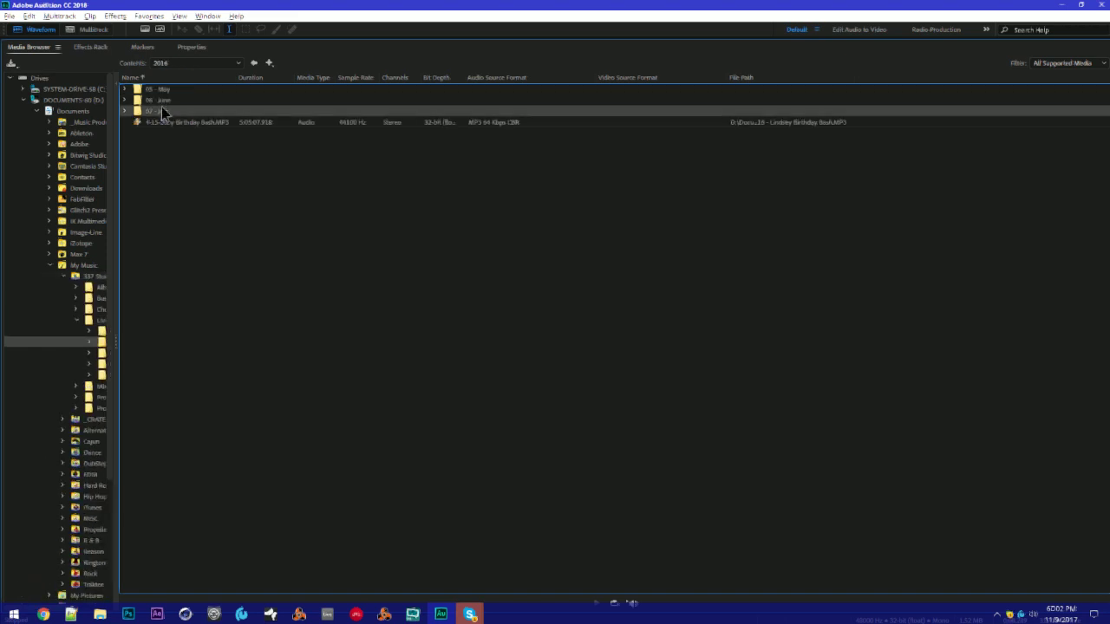
click(174, 89)
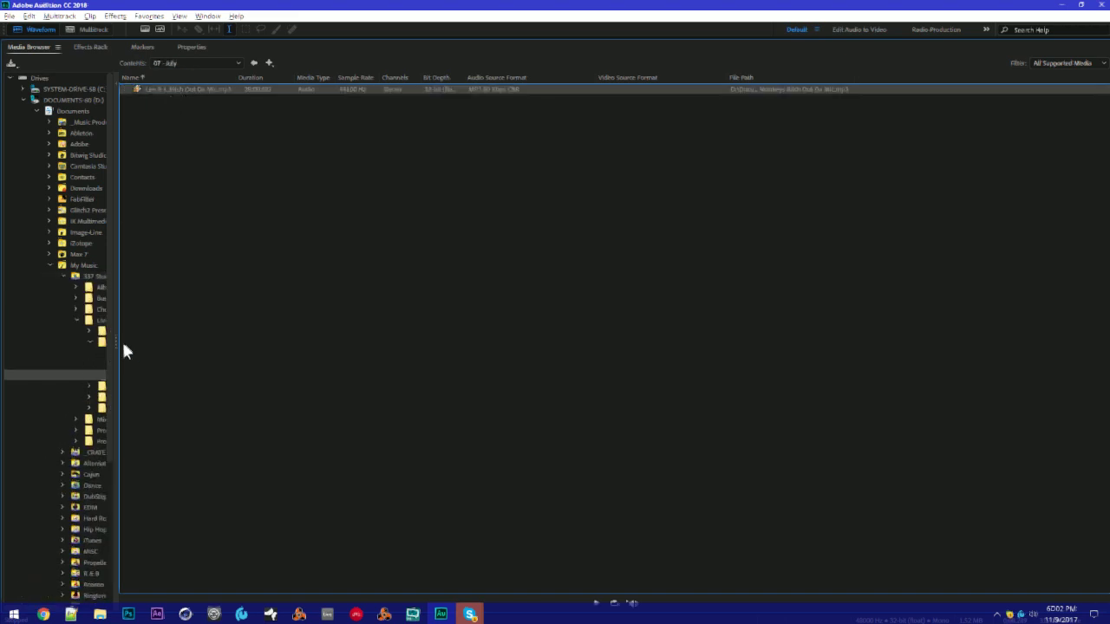
Widen the folder tree, open 06 - June, and turn on auto-play and loop playback for previewing its WAV file
drag(115, 340, 259, 339)
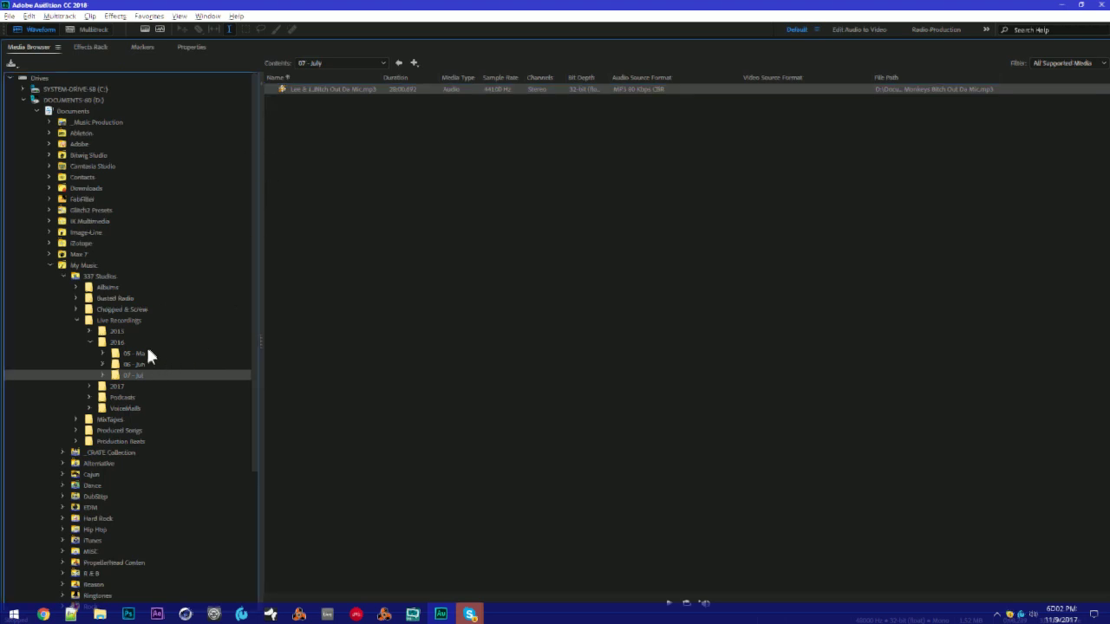
click(127, 365)
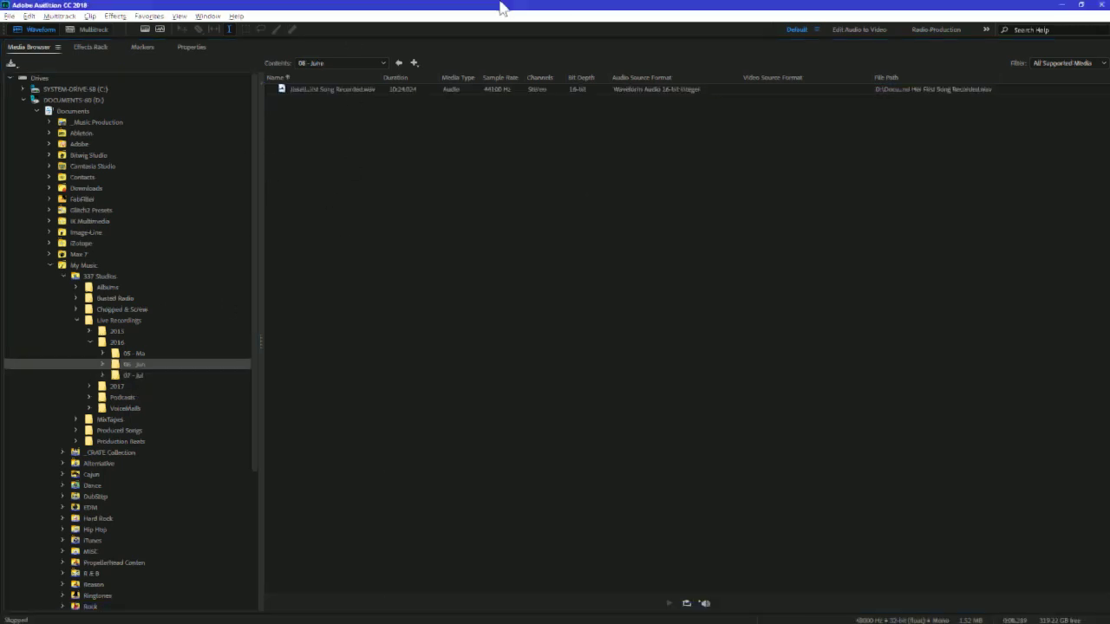
click(282, 126)
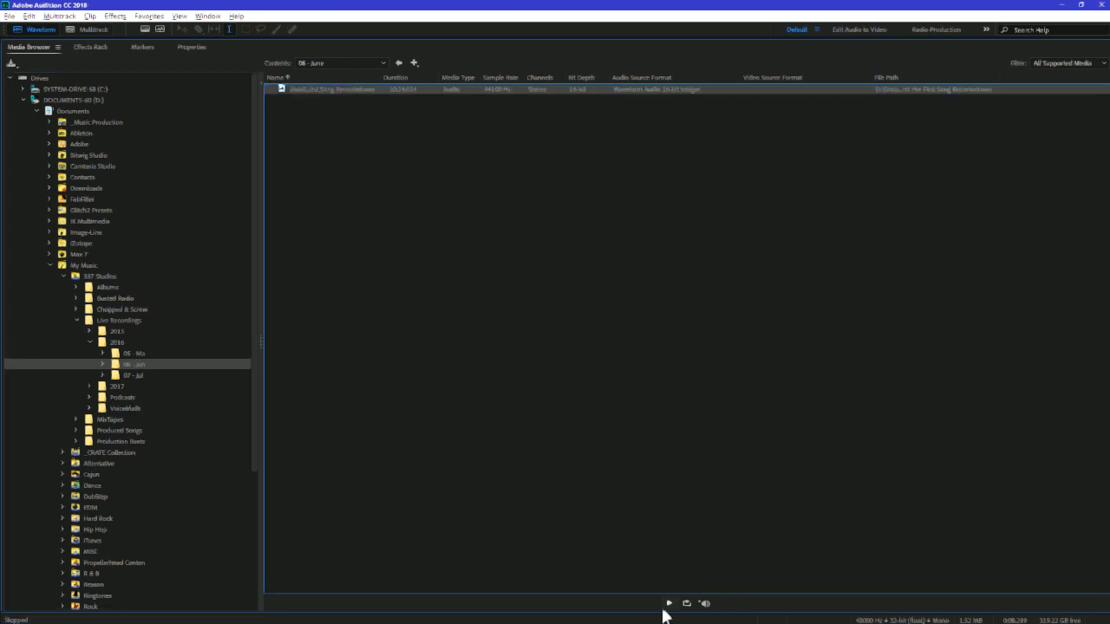
click(704, 602)
click(687, 603)
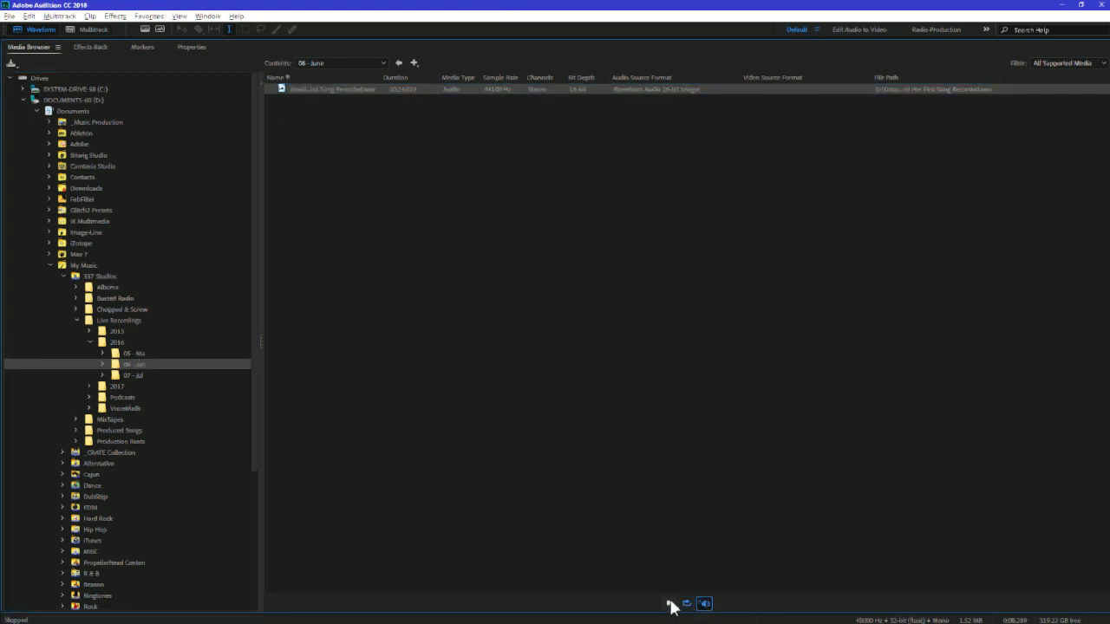
click(309, 88)
Return to the 07 - July folder, preview its podcast MP3, and open it in the waveform editor
click(139, 375)
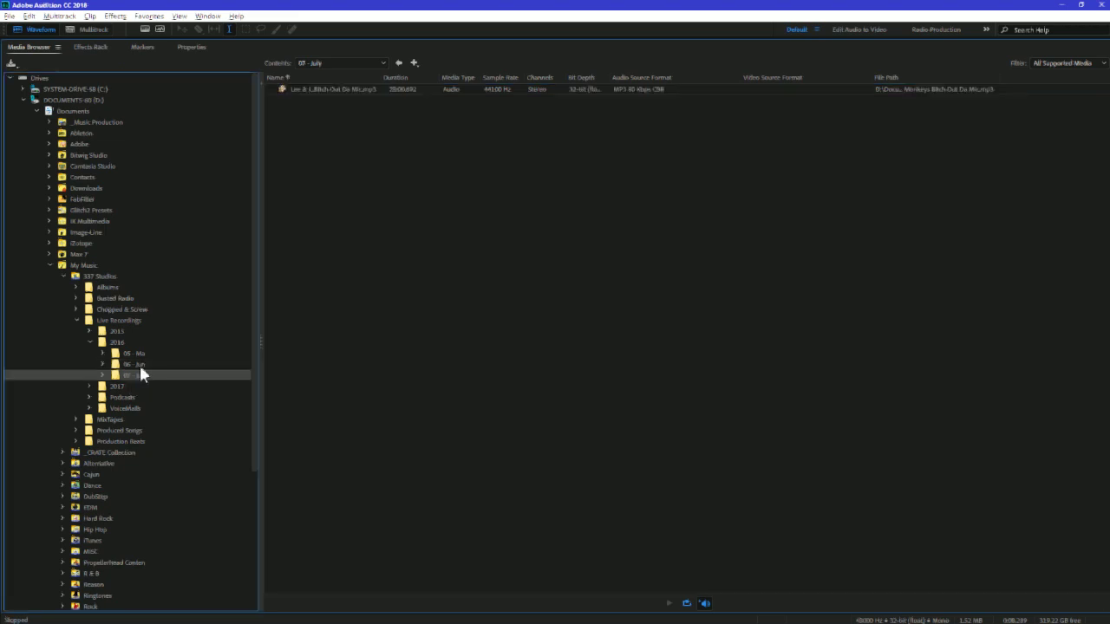
click(708, 605)
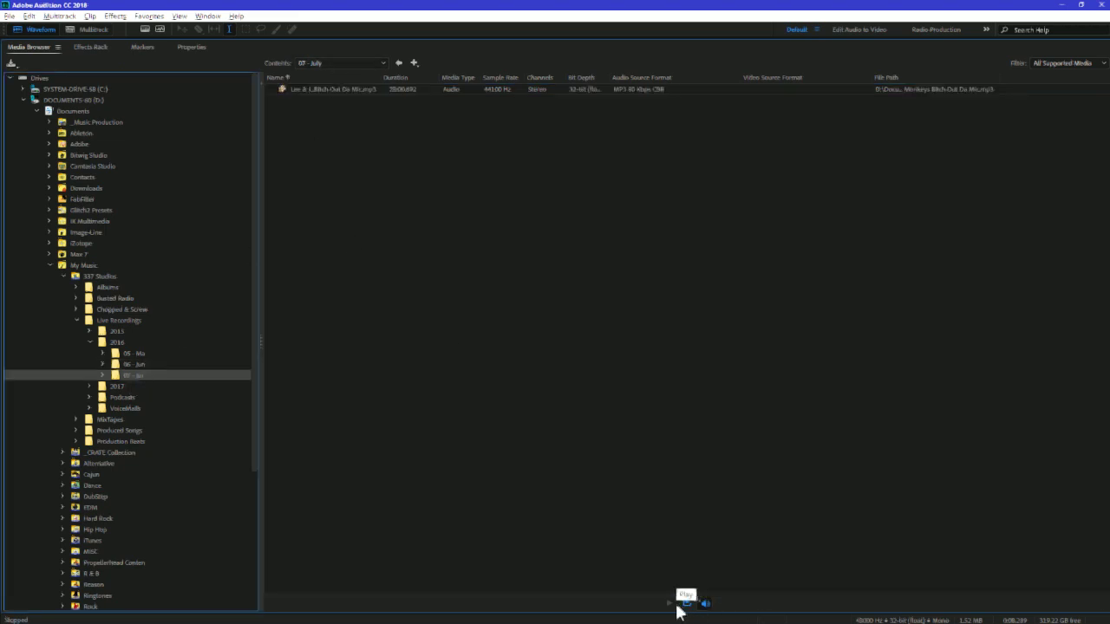
click(378, 89)
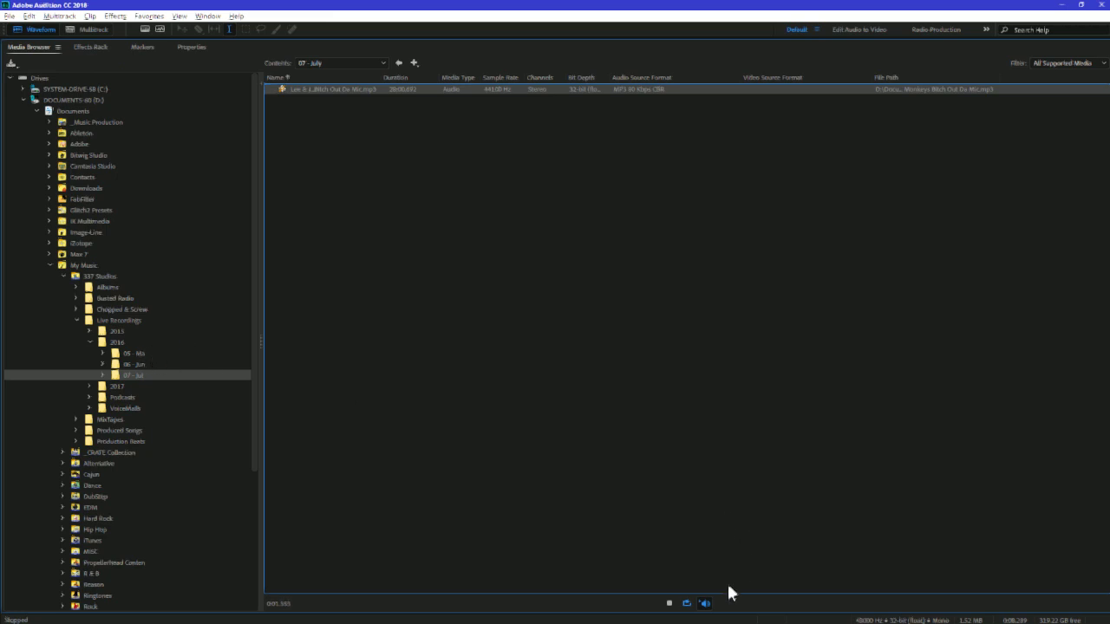
double_click(344, 90)
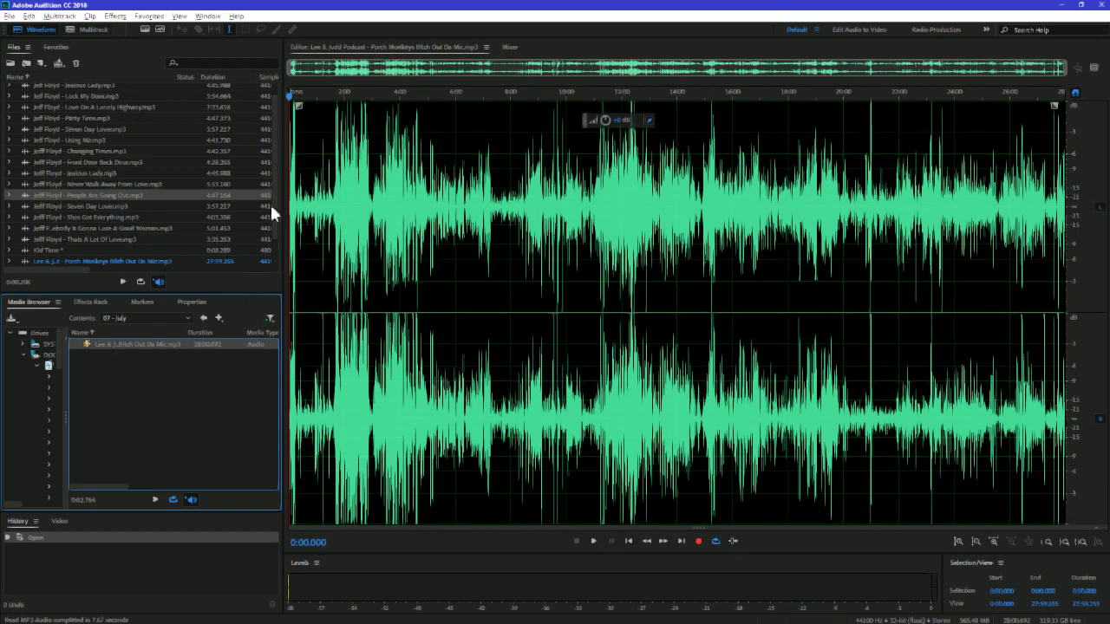
Widen the waveform editor and play a few seconds of the podcast from about 6:30
drag(282, 209, 193, 214)
scroll(381, 185, up, 3)
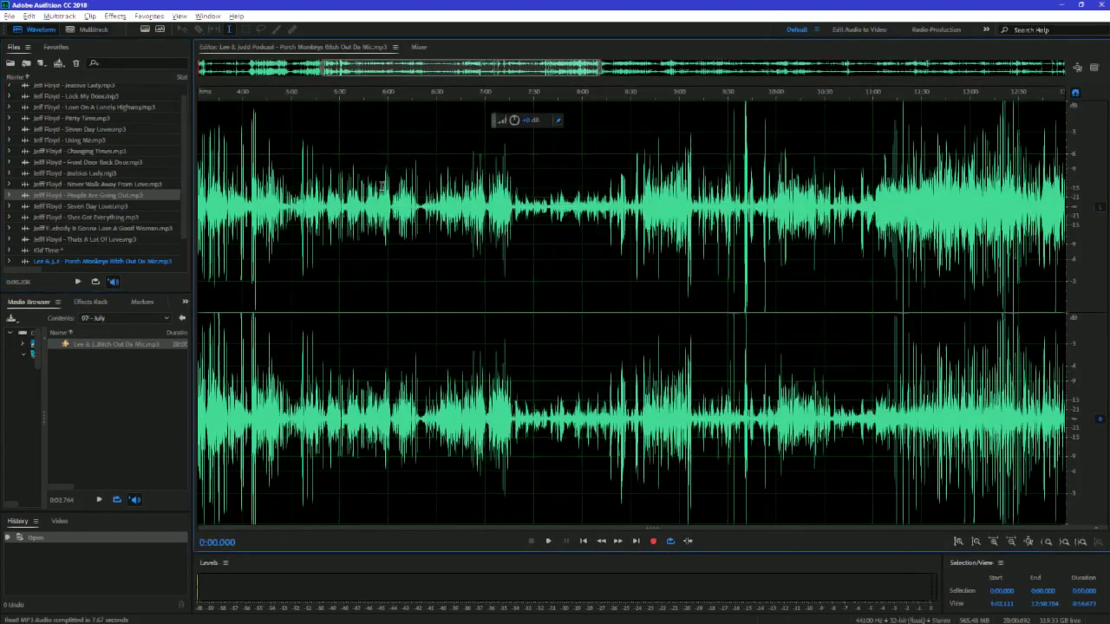
click(437, 92)
key(space)
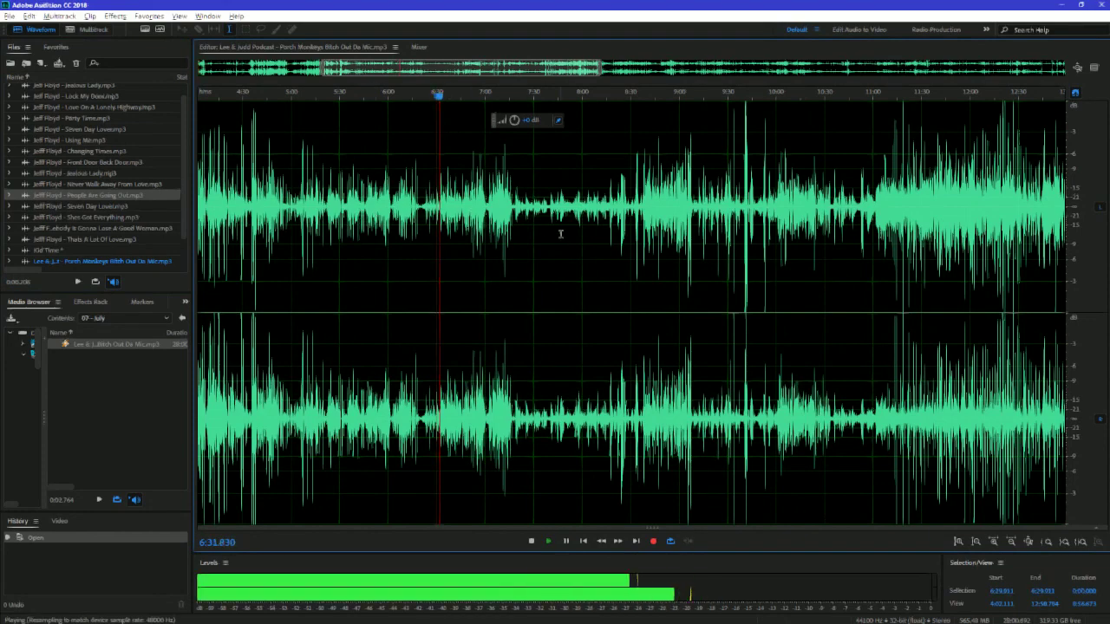
key(space)
scroll(392, 183, down, 3)
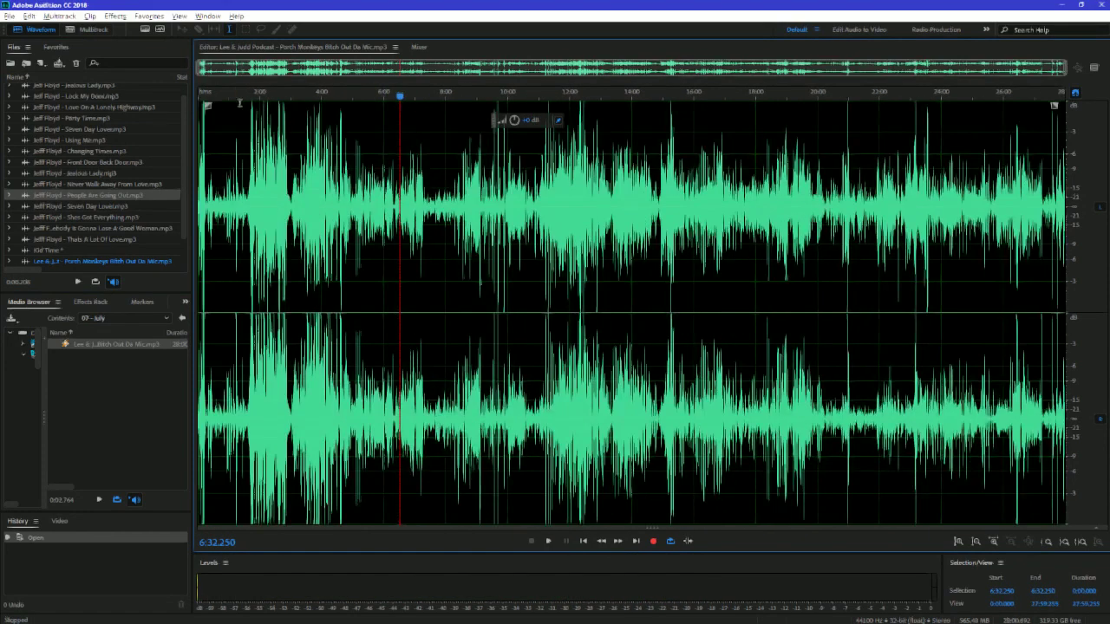
Examine the quieter opening of the podcast in detail, playing short passages from about 1:04 and 0:51
click(230, 106)
key(space)
key(space)
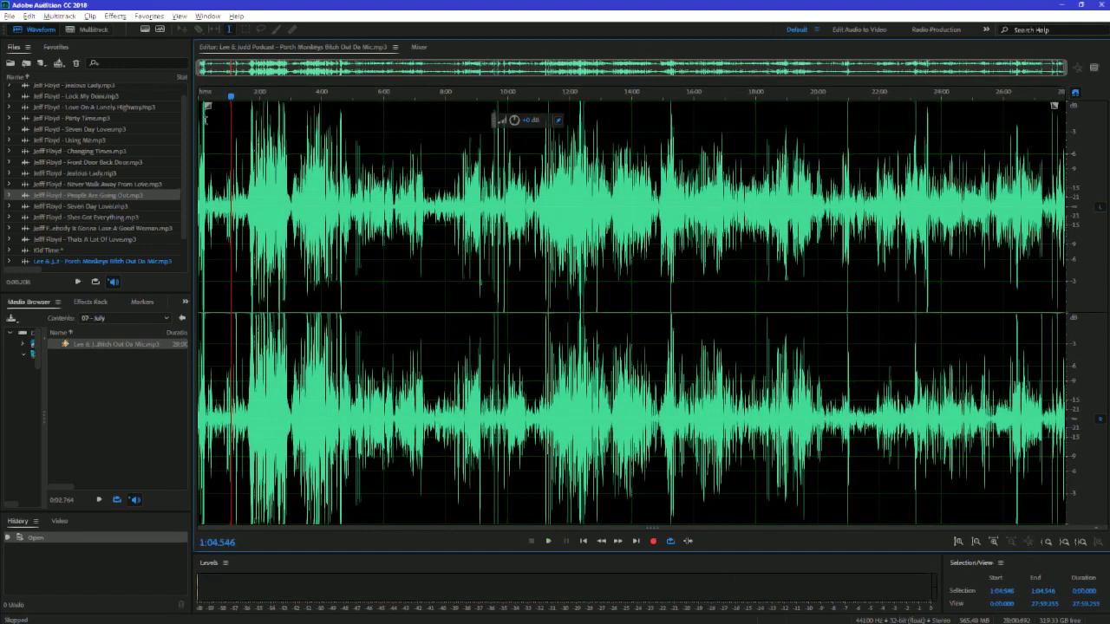
scroll(240, 162, up, 10)
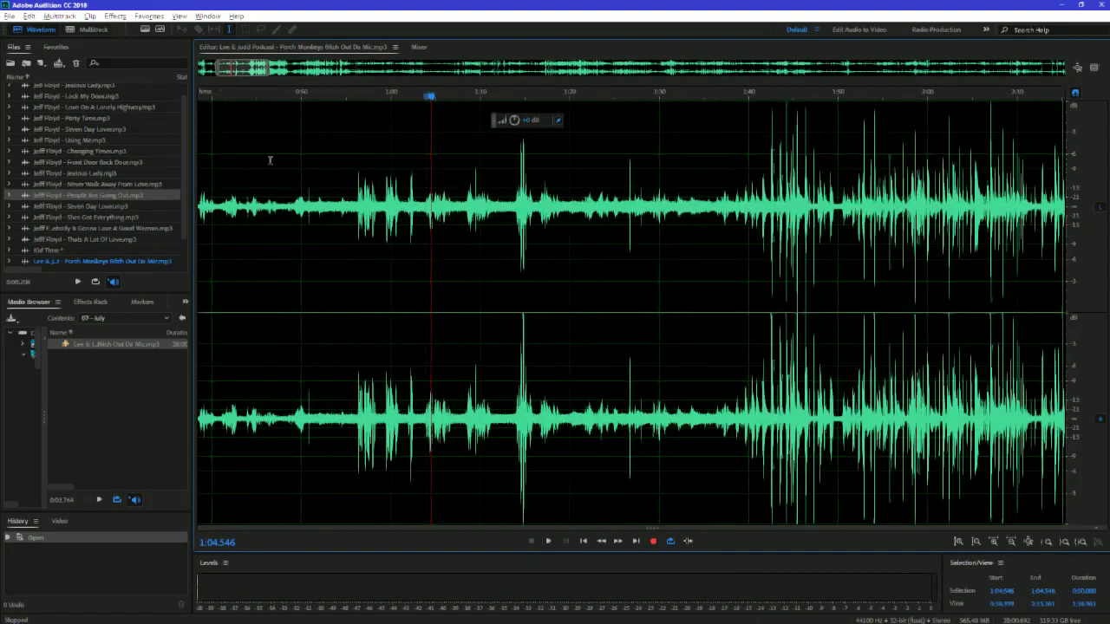
scroll(469, 118, down, 2)
scroll(434, 139, up, 3)
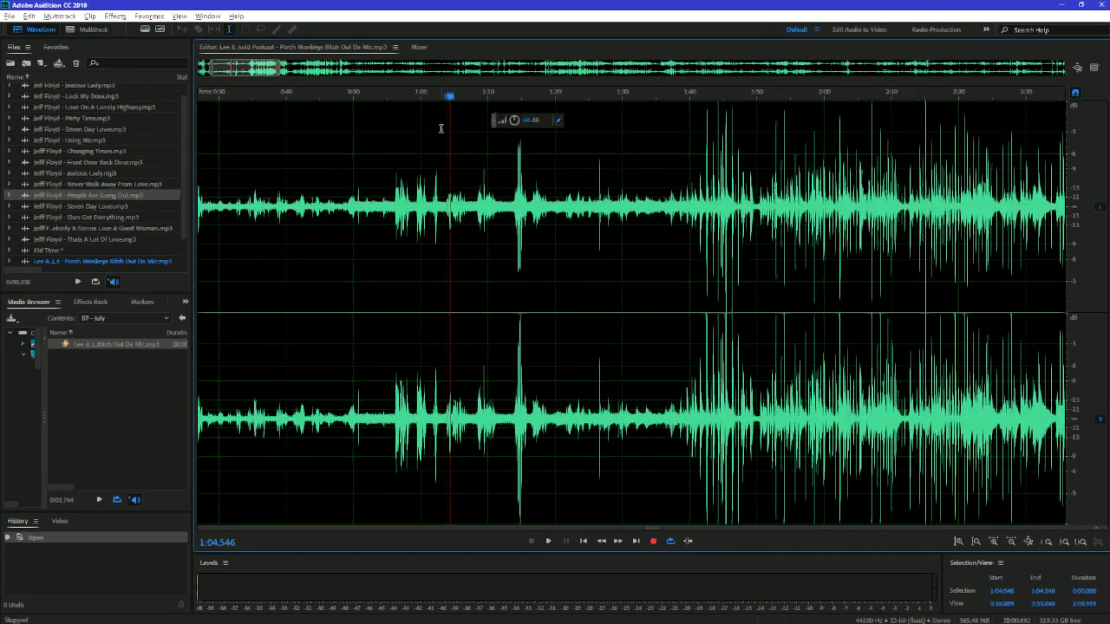
click(297, 102)
key(space)
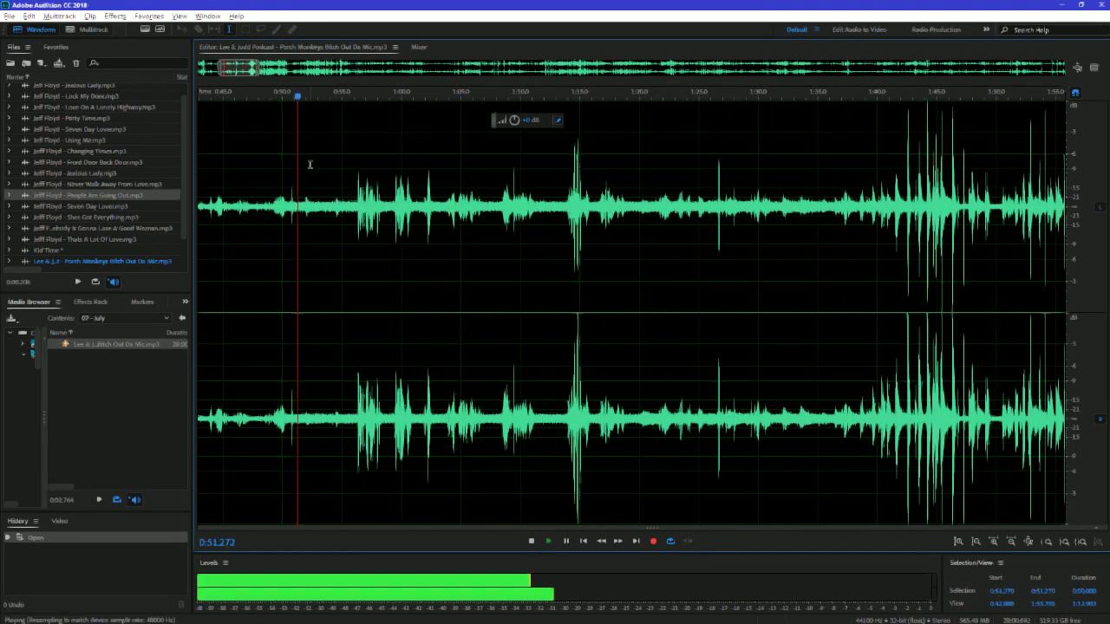
key(space)
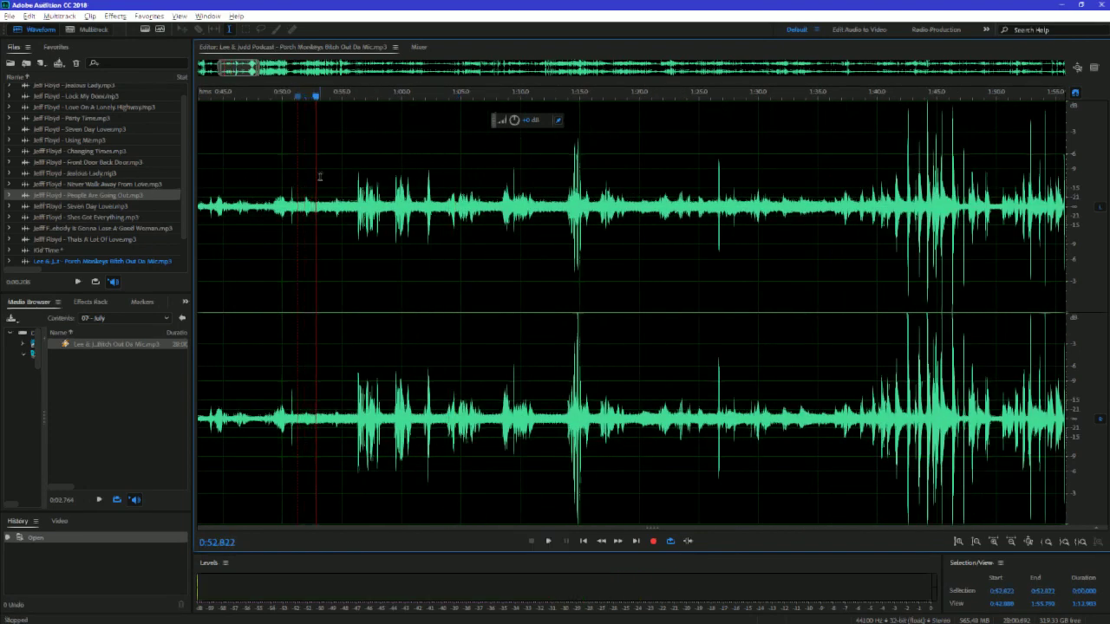
Listen to the background noise from about 0:53, just before the first speech peaks
scroll(346, 215, up, 2)
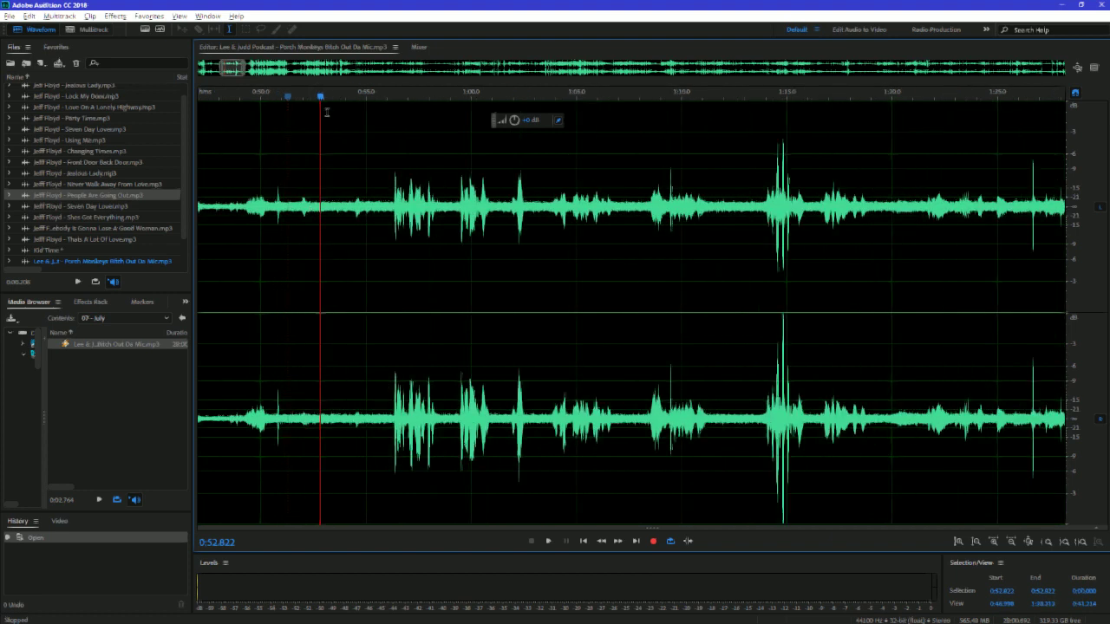
click(302, 99)
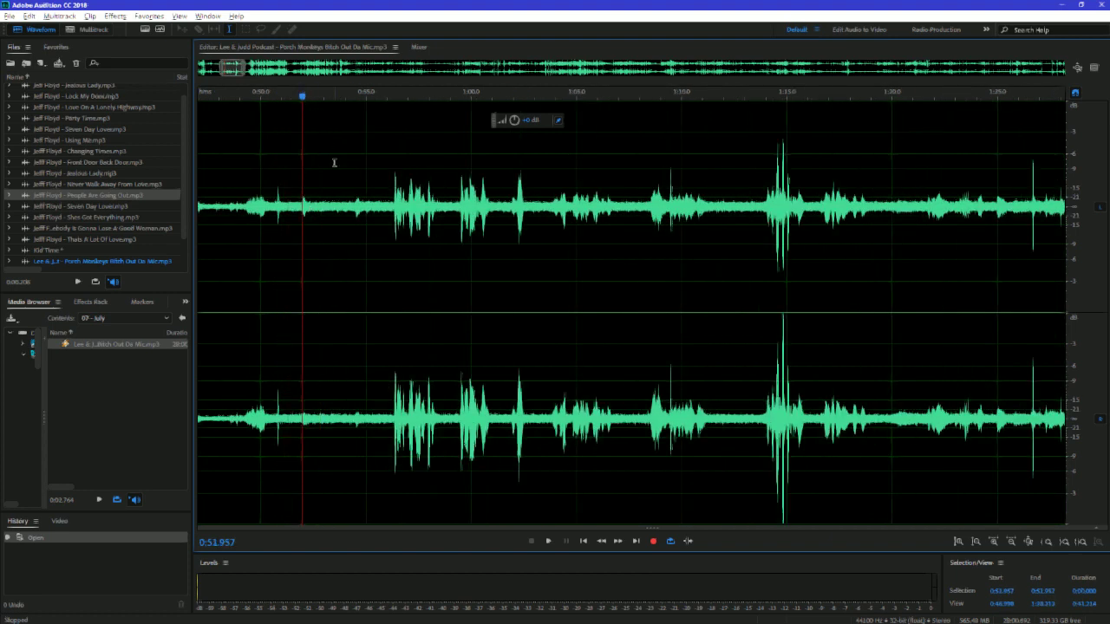
click(321, 97)
key(space)
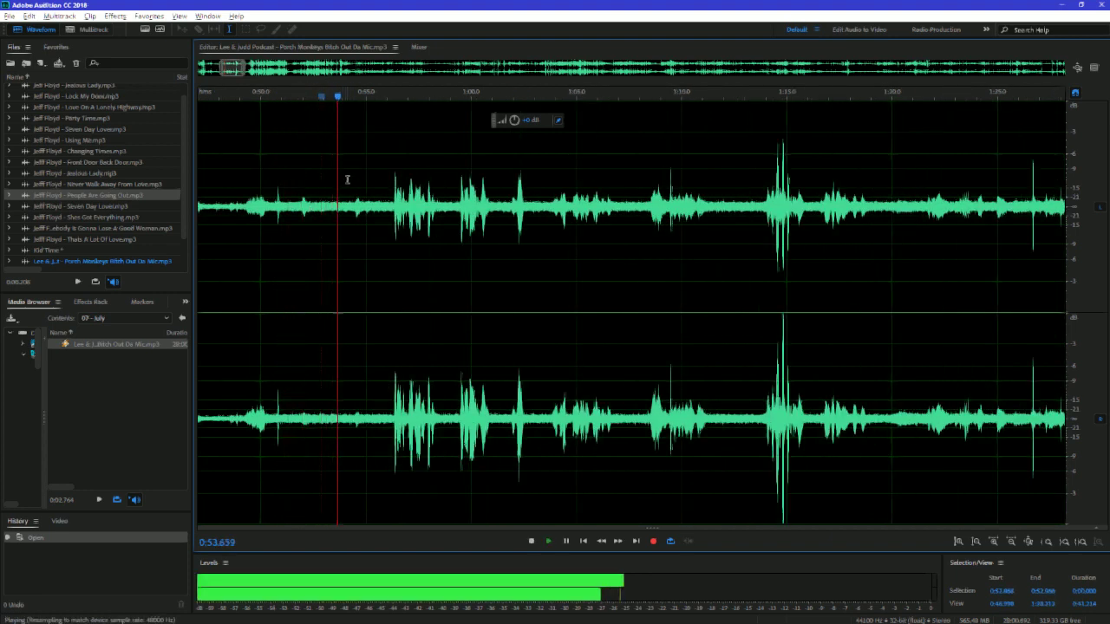
key(space)
scroll(353, 215, up, 4)
scroll(352, 215, down, 3)
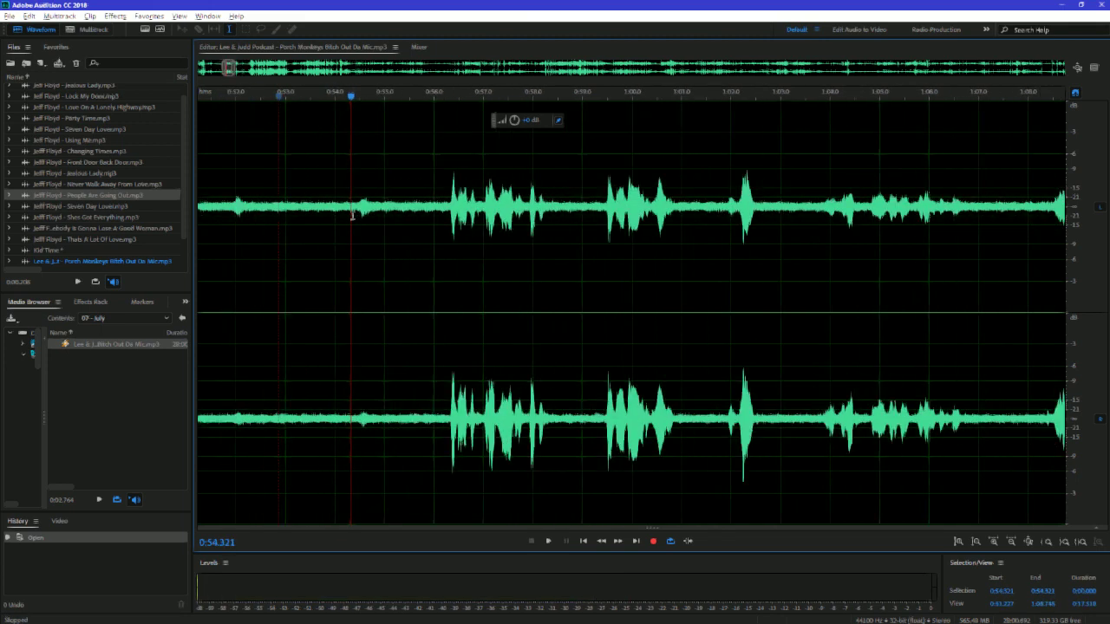
Mark the noise-only stretch from about 0:53.4 to 0:54.5, then play the speech from about 0:56
drag(360, 208, 306, 210)
key(ctrl+c)
click(462, 182)
key(space)
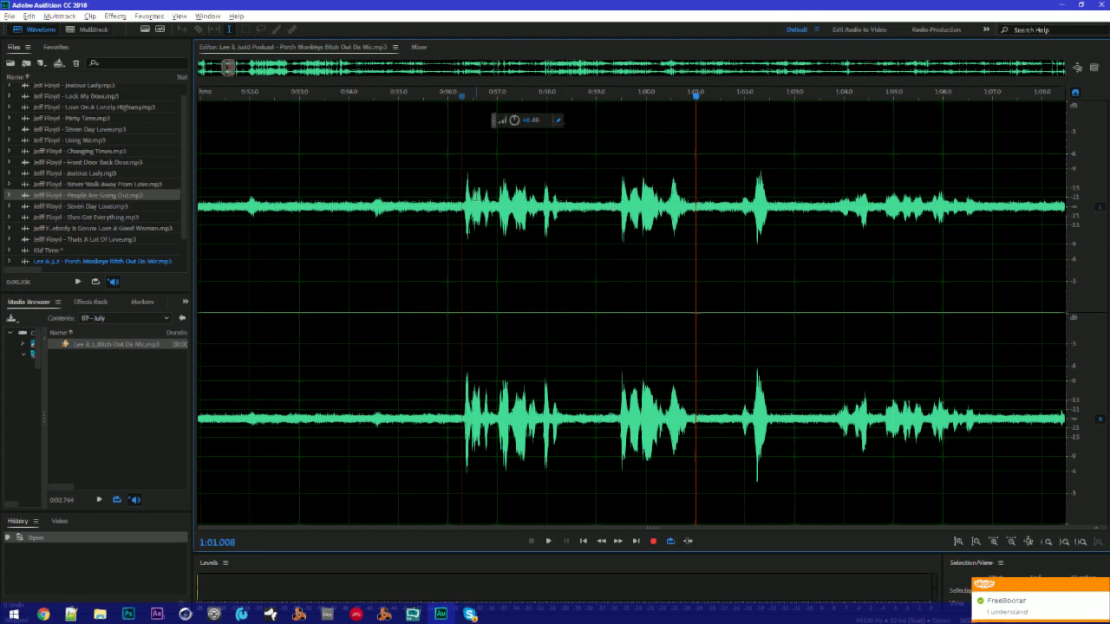
click(426, 179)
click(437, 190)
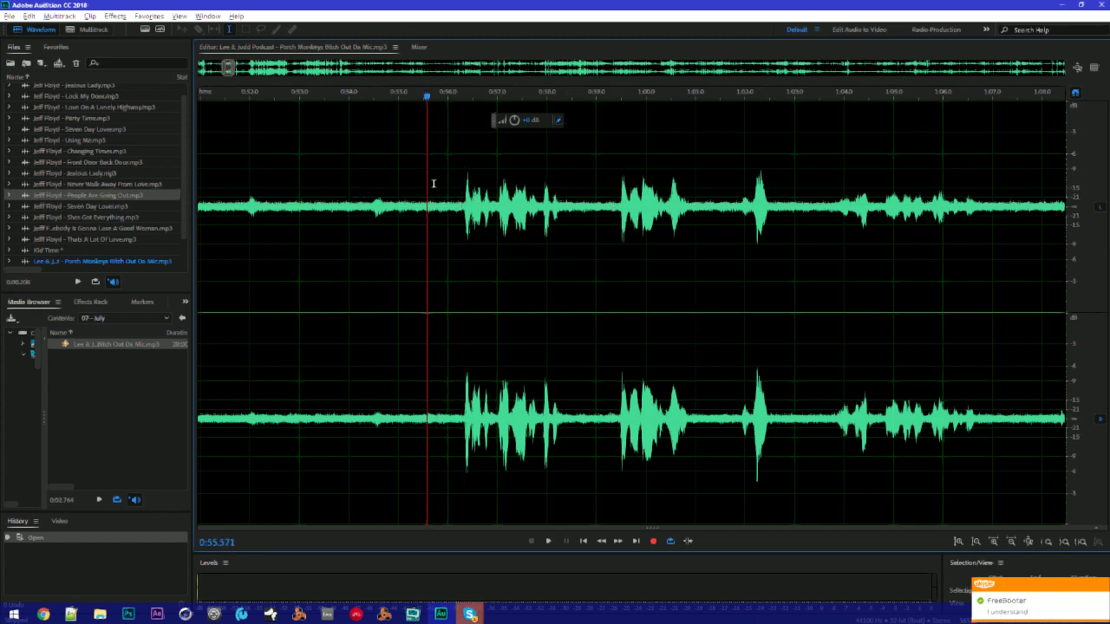
Select the podcast passage from about 0:52 to 1:08, covering both noise and speech, and copy it
drag(433, 185, 411, 191)
drag(537, 191, 739, 193)
drag(262, 187, 1042, 171)
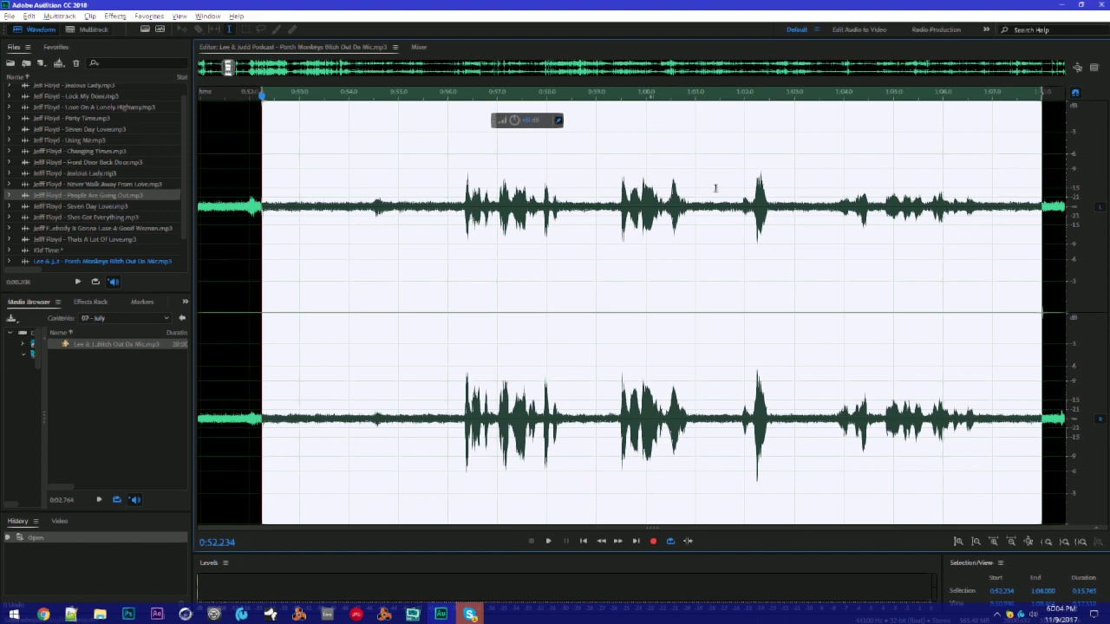
key(ctrl+n)
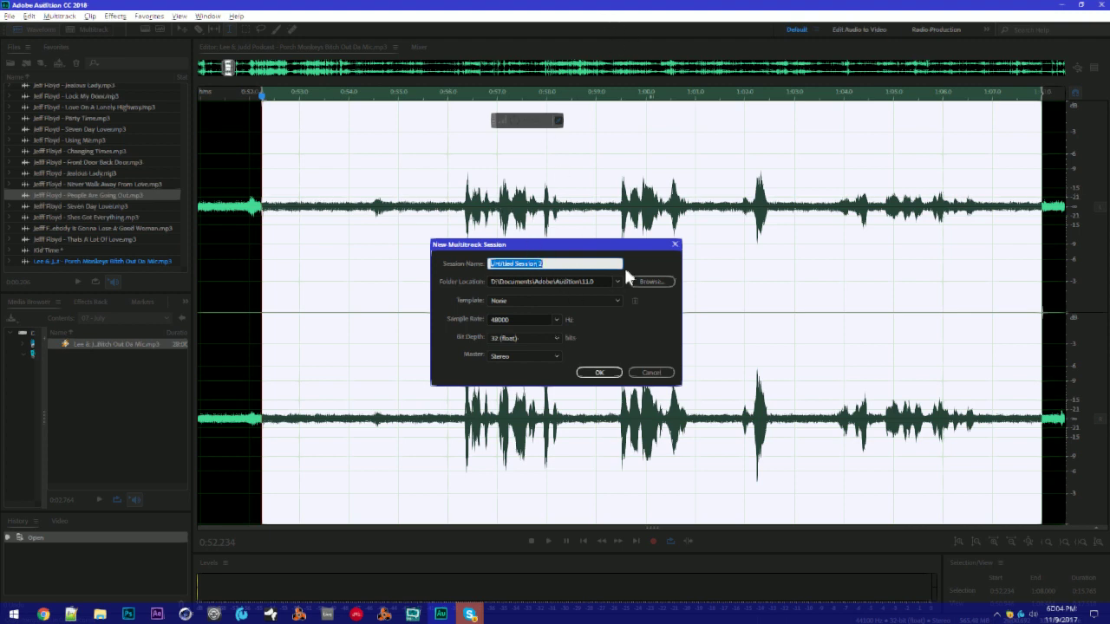
click(599, 372)
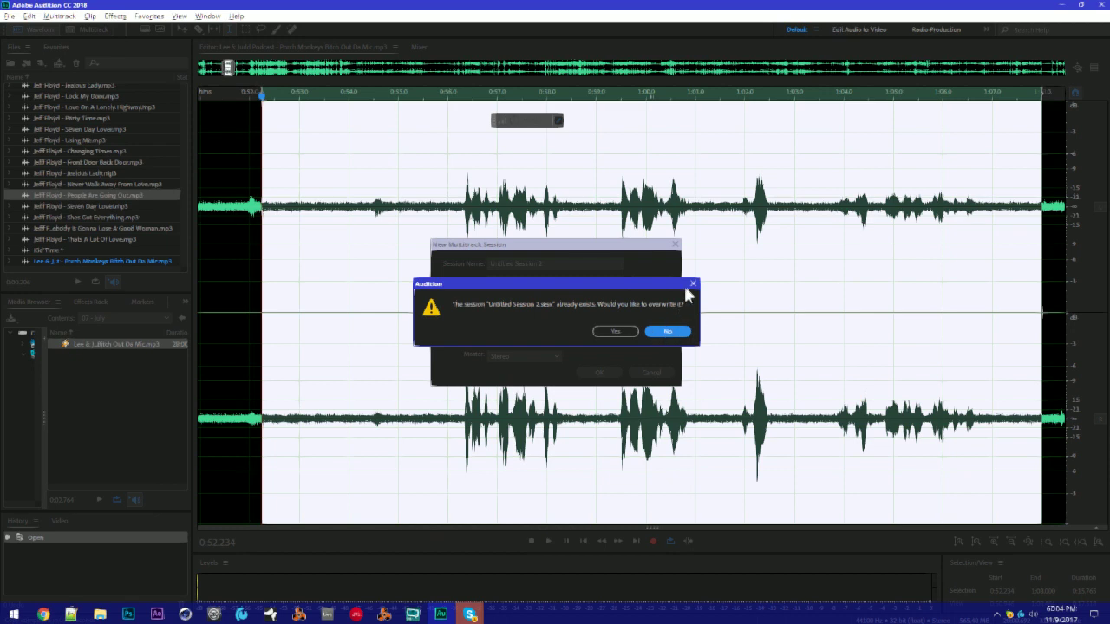
click(668, 331)
key(Escape)
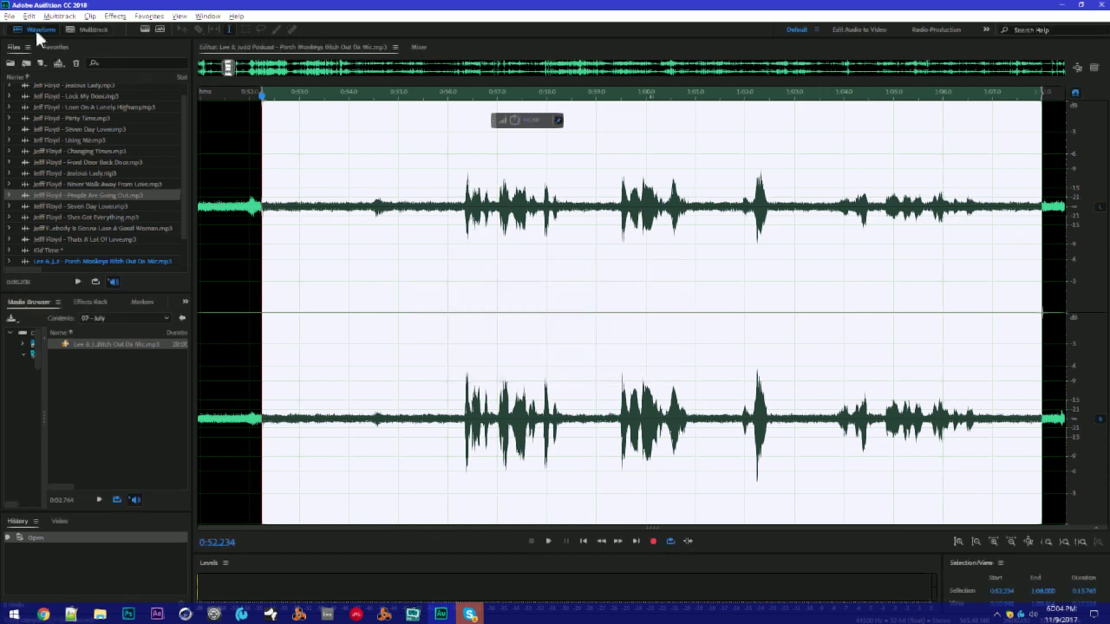
Create a new stereo audio file named Untitled 2 at 48000 Hz and 32-bit float
click(10, 16)
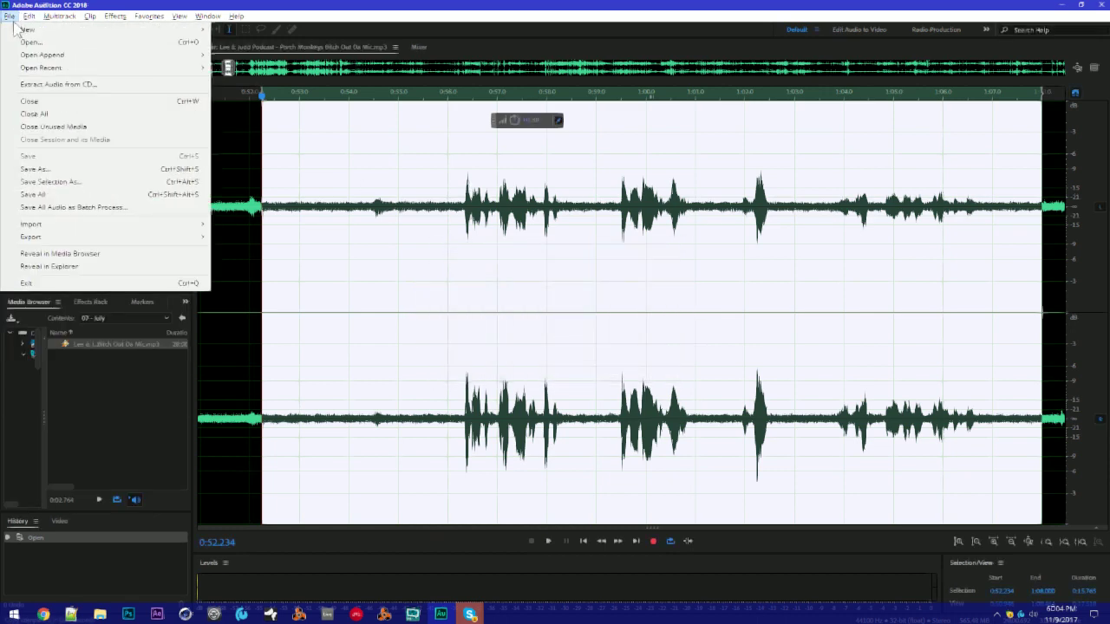
mouse_move(236, 16)
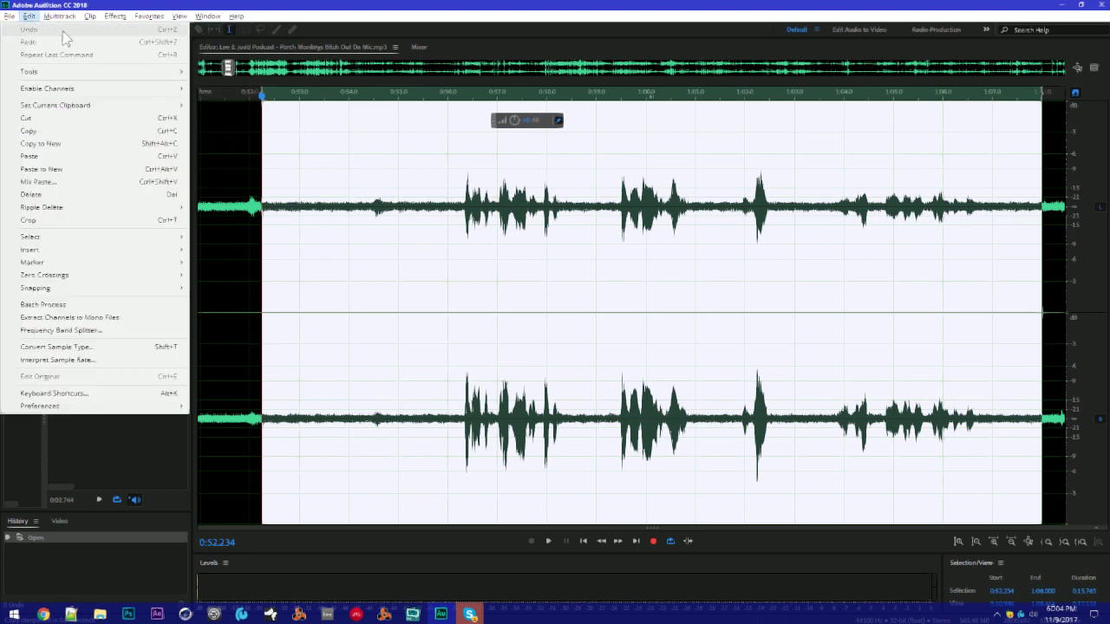
mouse_move(12, 31)
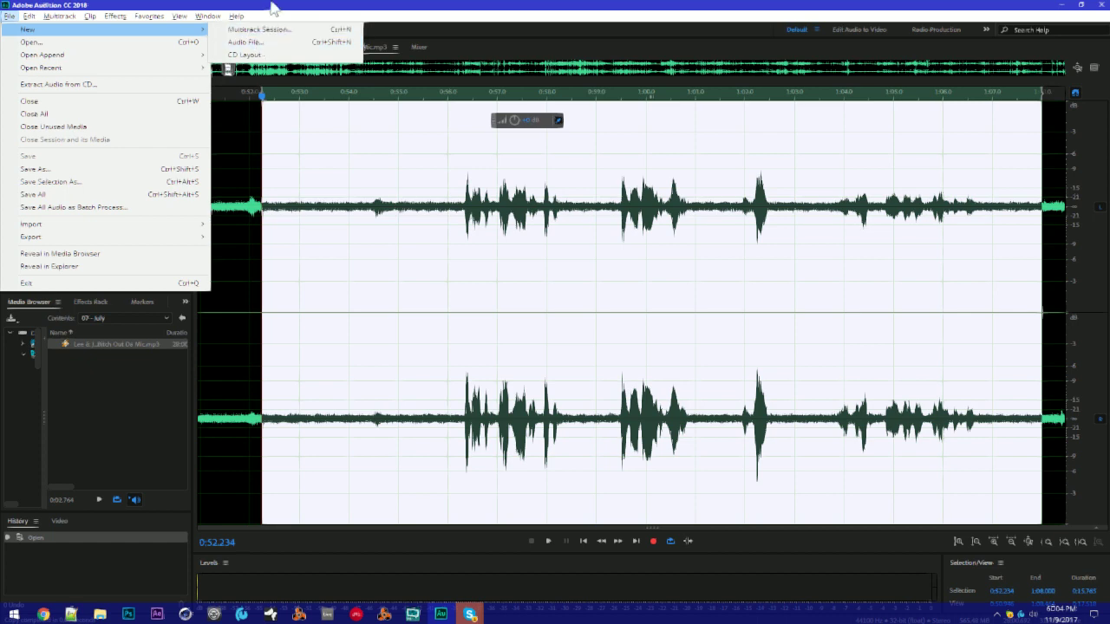
click(272, 7)
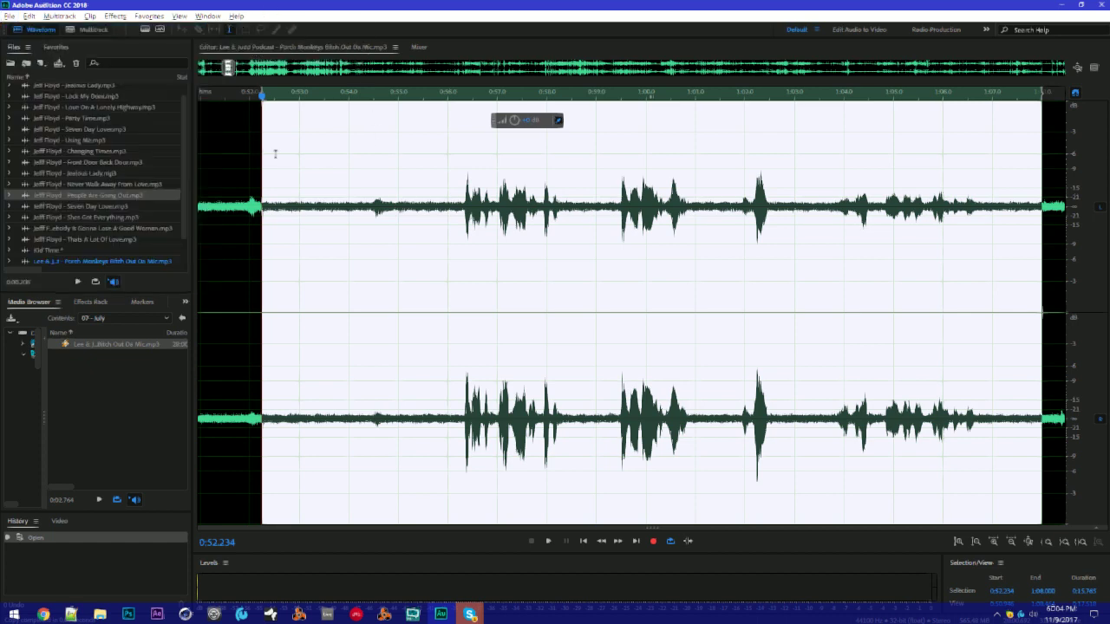
click(9, 15)
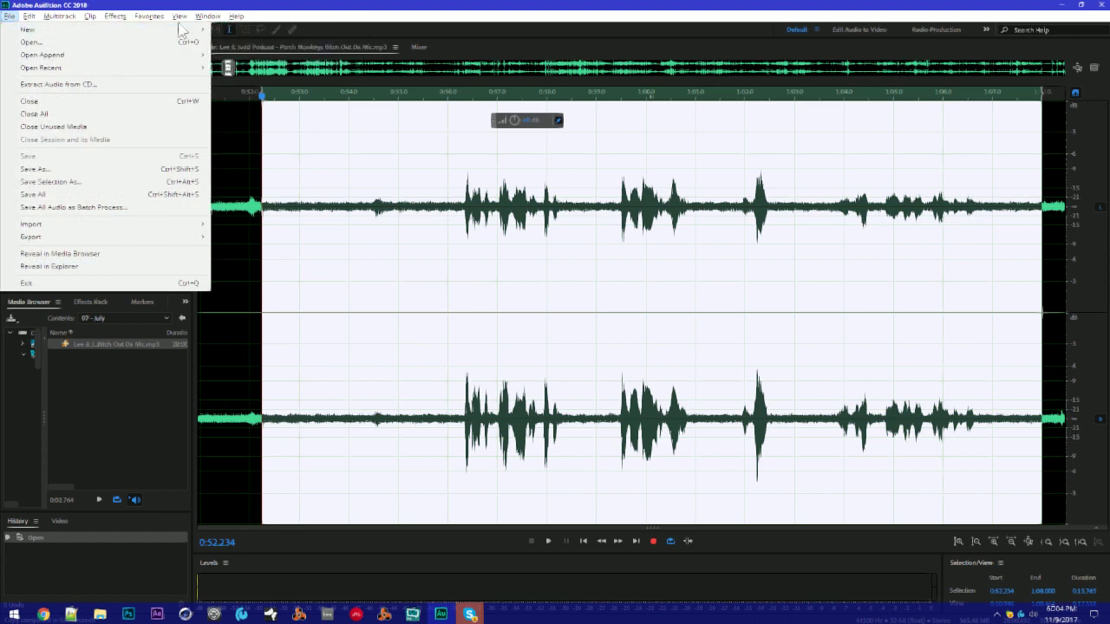
mouse_move(191, 33)
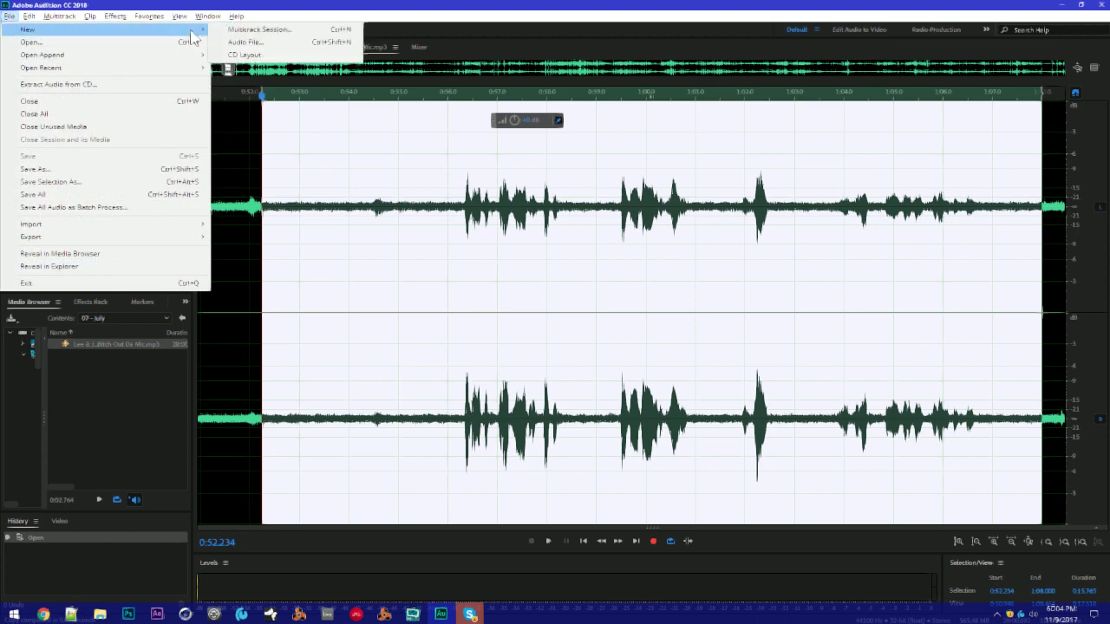
click(289, 7)
key(ctrl+shift+n)
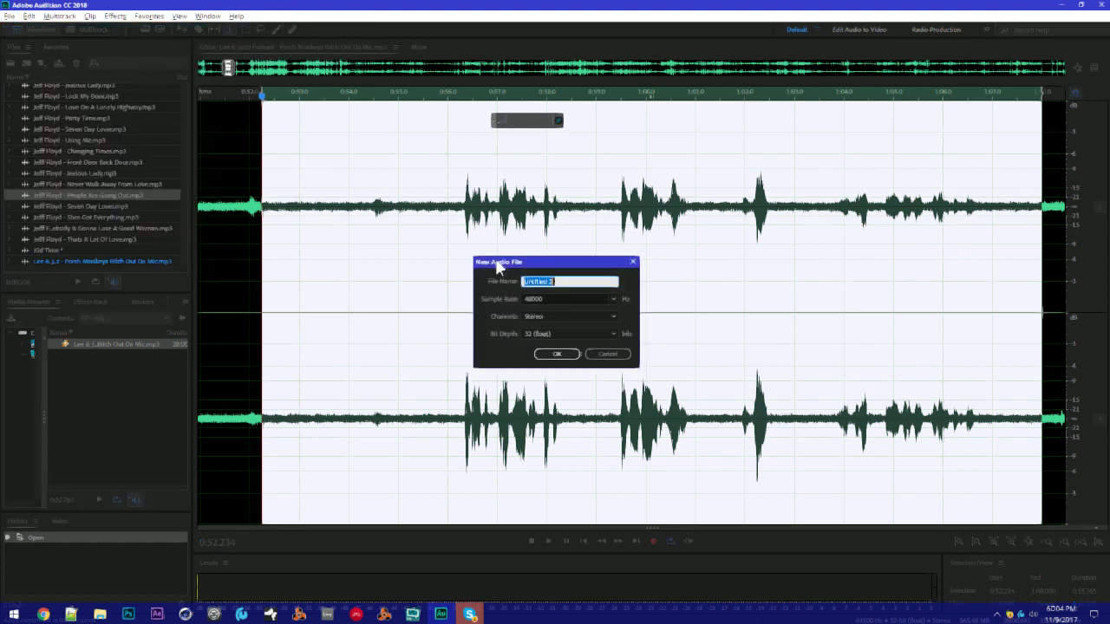
click(548, 351)
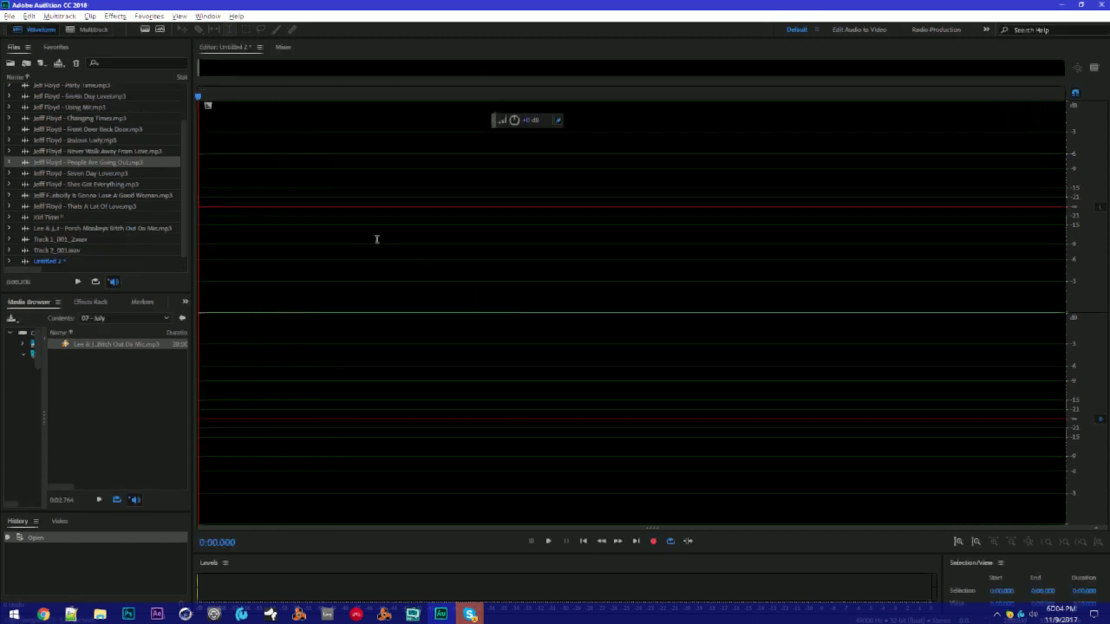
Record a voice test of about three seconds in Untitled 2, then replace all of it with the copied podcast passage
click(653, 540)
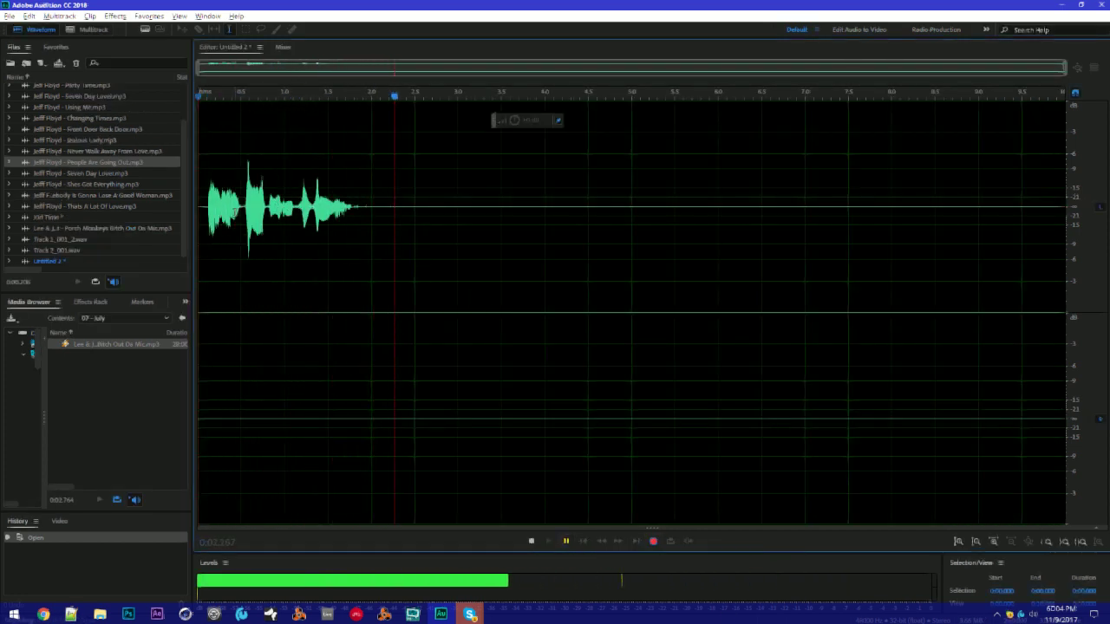
click(235, 214)
key(space)
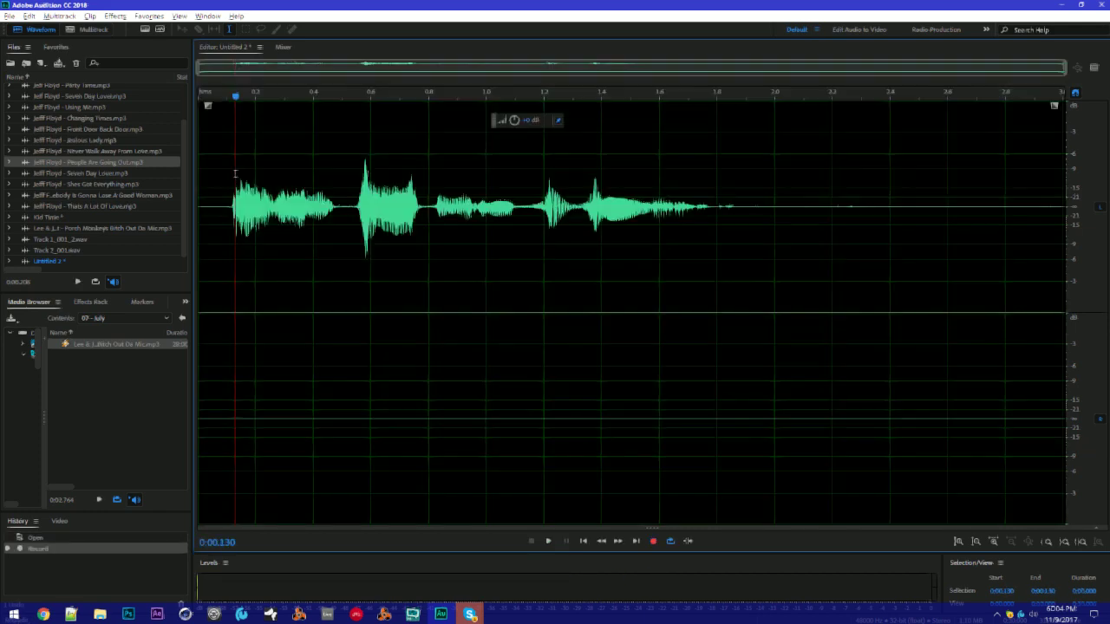
key(space)
key(ctrl+a)
key(ctrl+v)
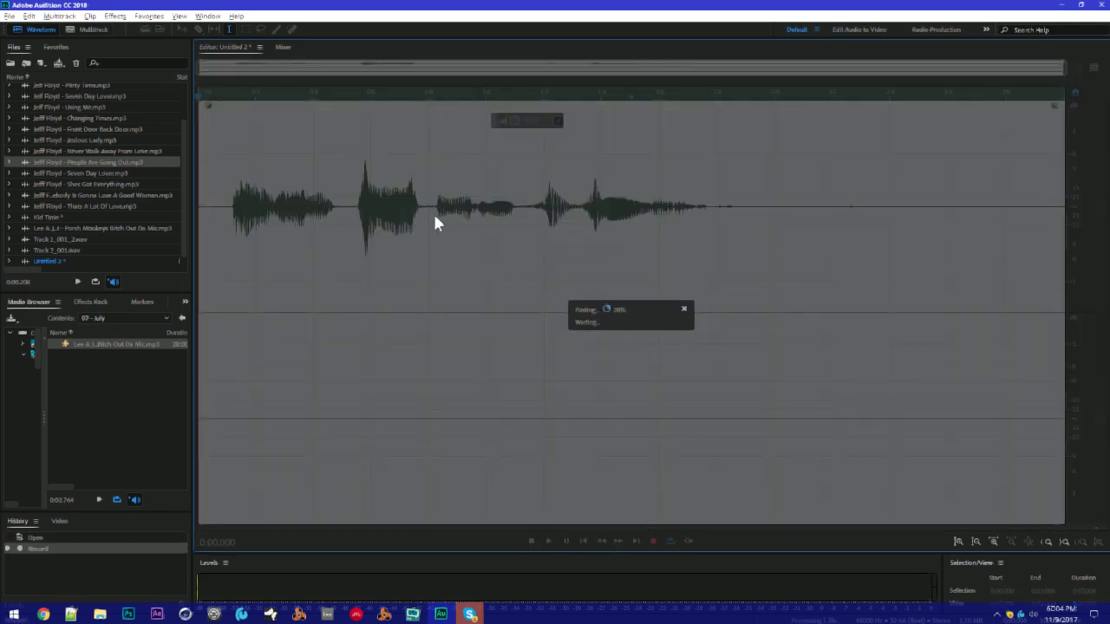
Select the opening noise from about 0.4 to 2 seconds in the pasted audio and play it
click(324, 217)
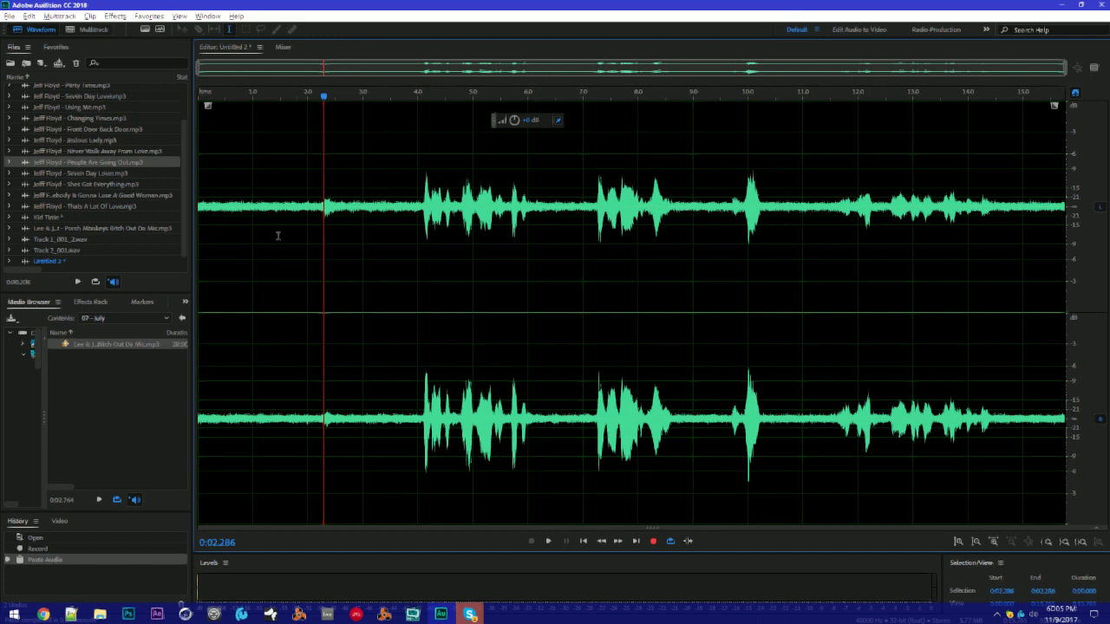
click(265, 226)
click(293, 223)
mouse_move(312, 221)
mouse_down()
mouse_move(210, 225)
mouse_move(308, 222)
mouse_up()
click(371, 211)
key(space)
key(space)
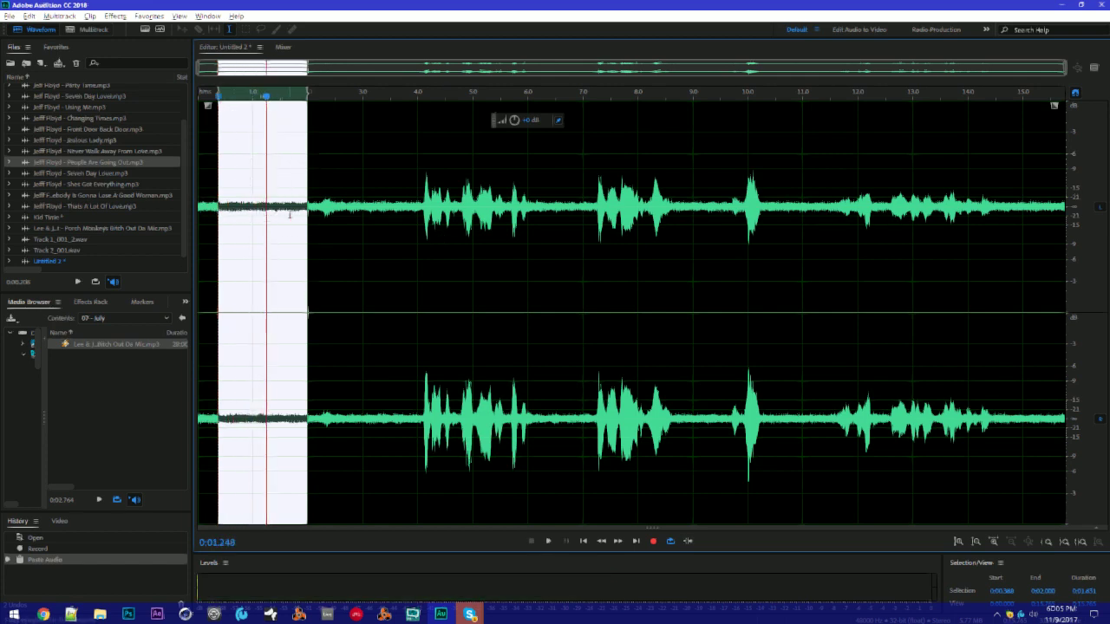
Place the playhead at about 3.9 seconds, just before the speech, and play that part briefly
click(386, 191)
click(413, 198)
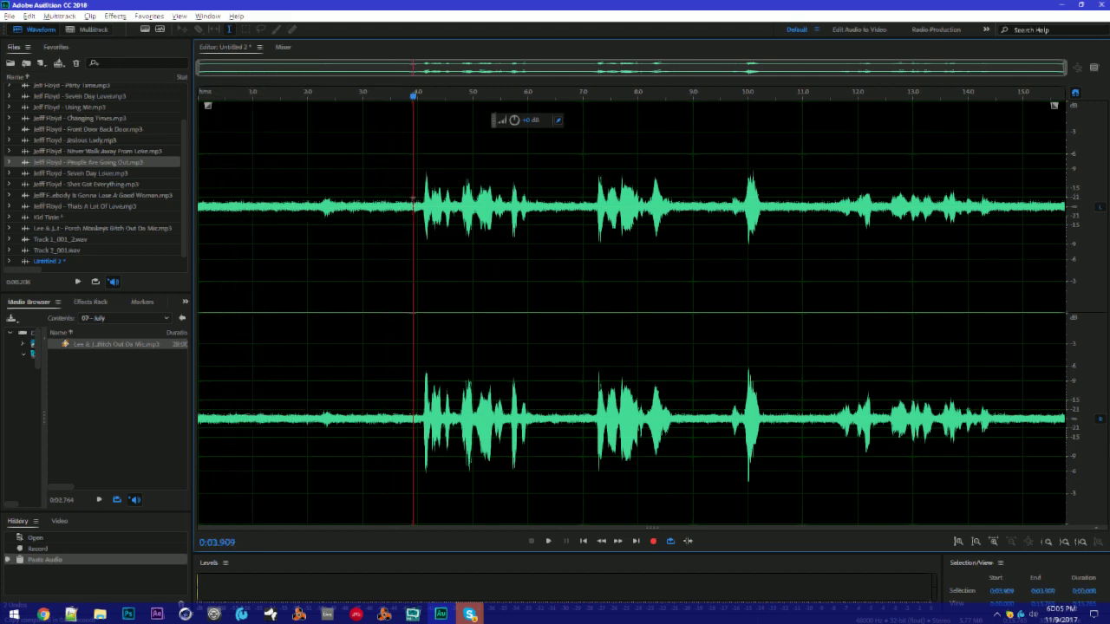
key(space)
key(space)
Select the entire pasted audio and view the available Amplitude and Compression effects without applying one
key(ctrl+a)
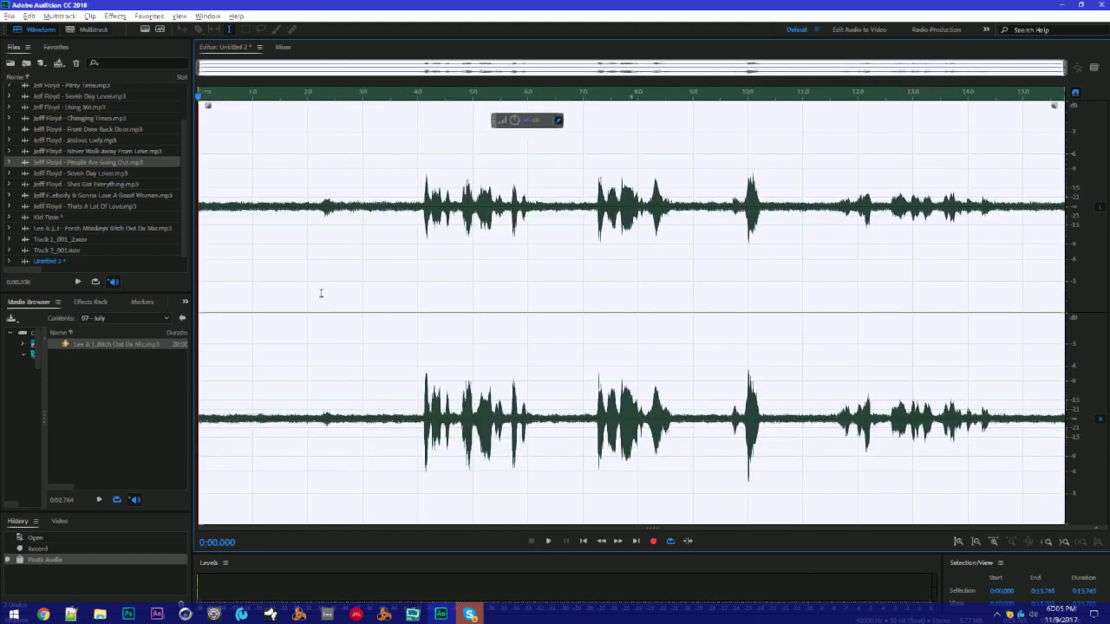
click(81, 18)
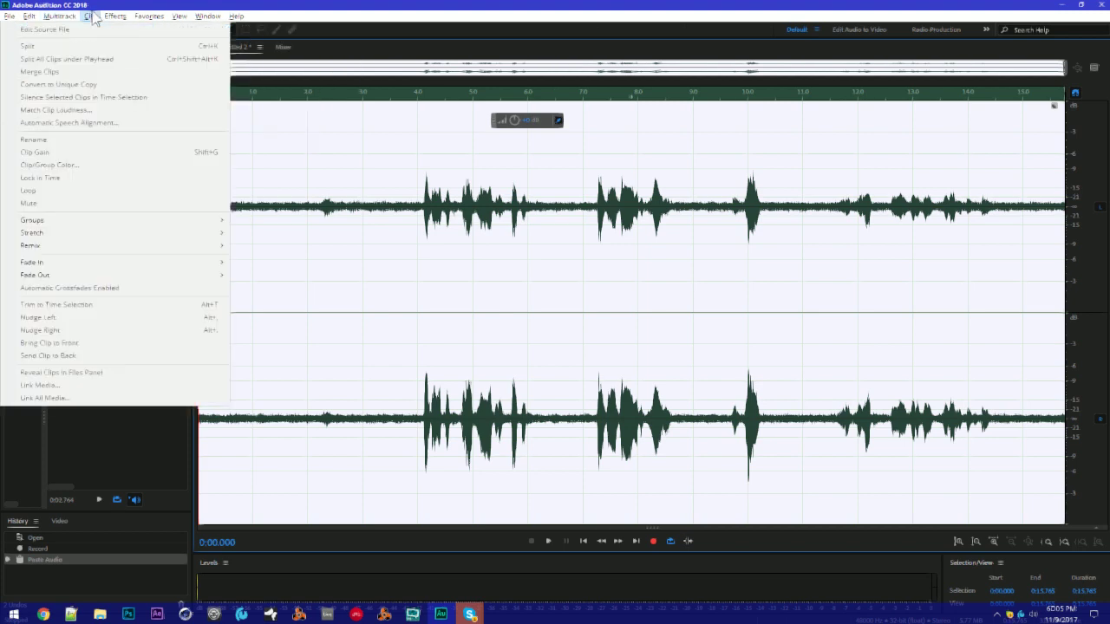
mouse_move(120, 17)
mouse_move(107, 158)
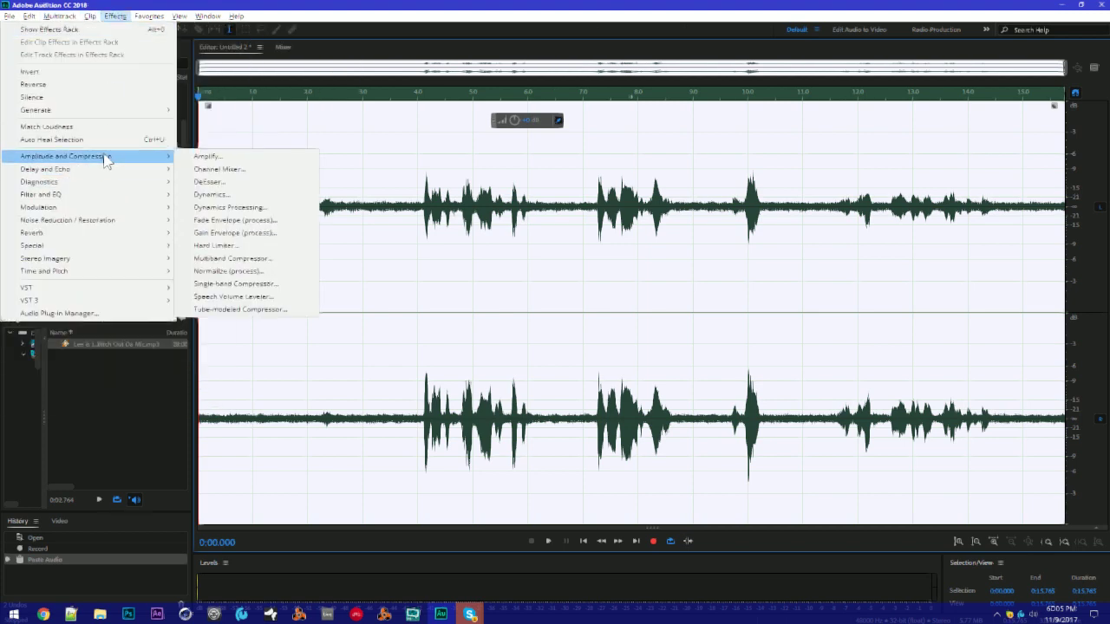
key(Escape)
key(Escape)
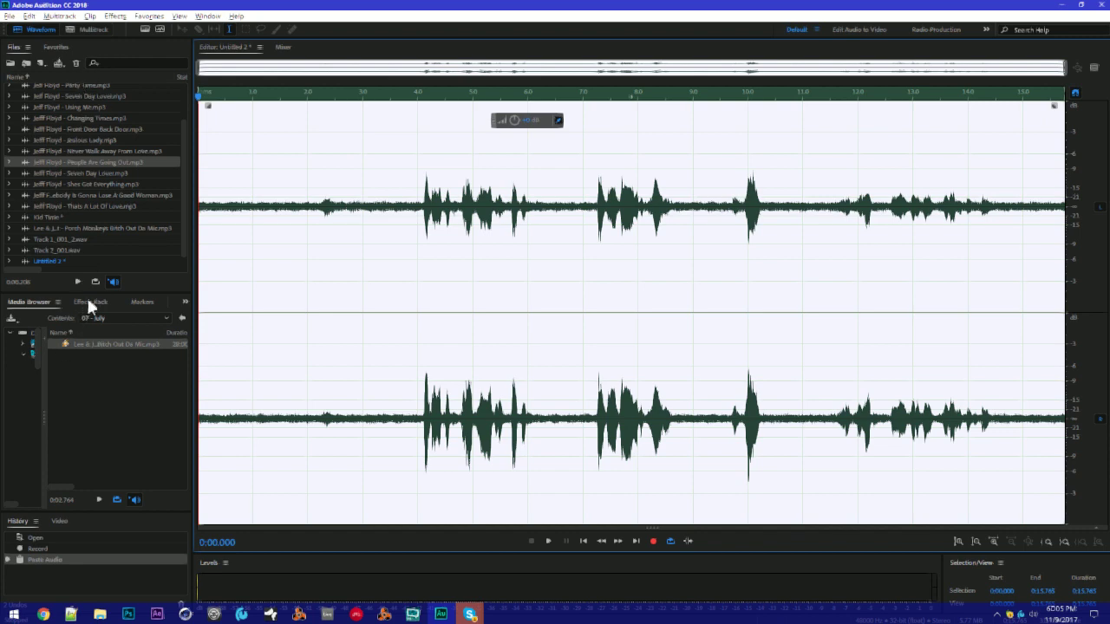
Close the Markers, Properties and Media Browser panels so that only the Effects Rack remains in their group
click(185, 303)
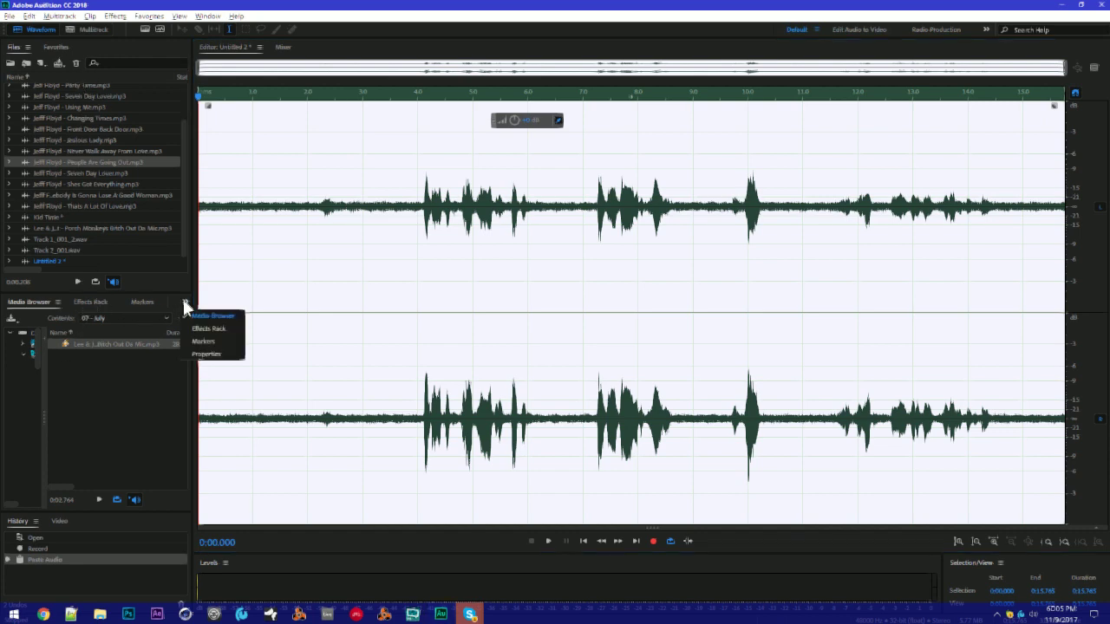
click(208, 328)
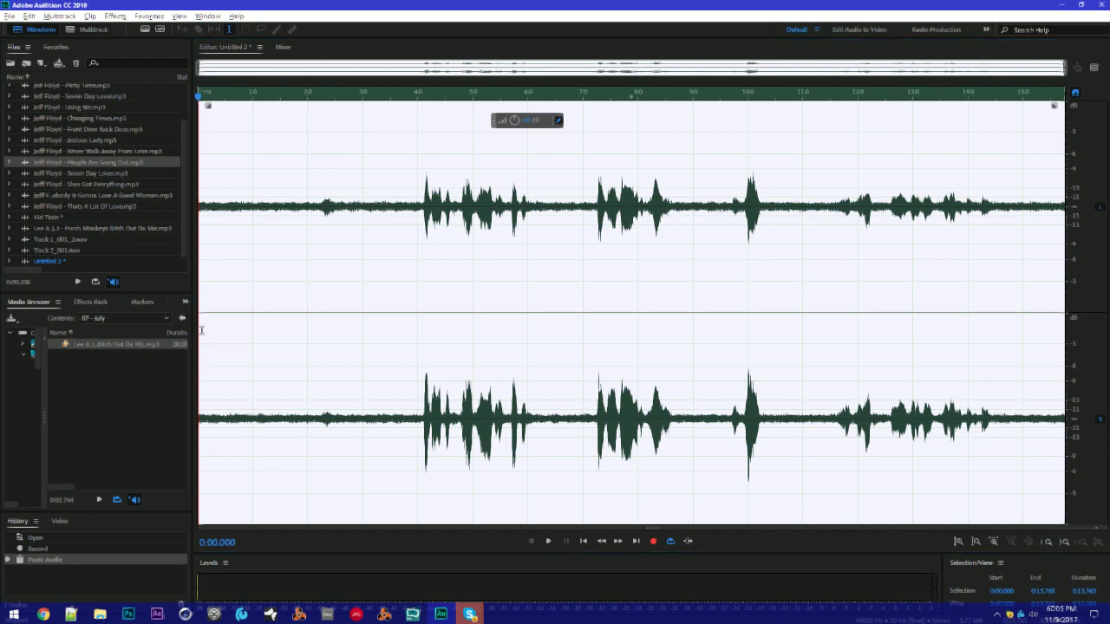
click(116, 302)
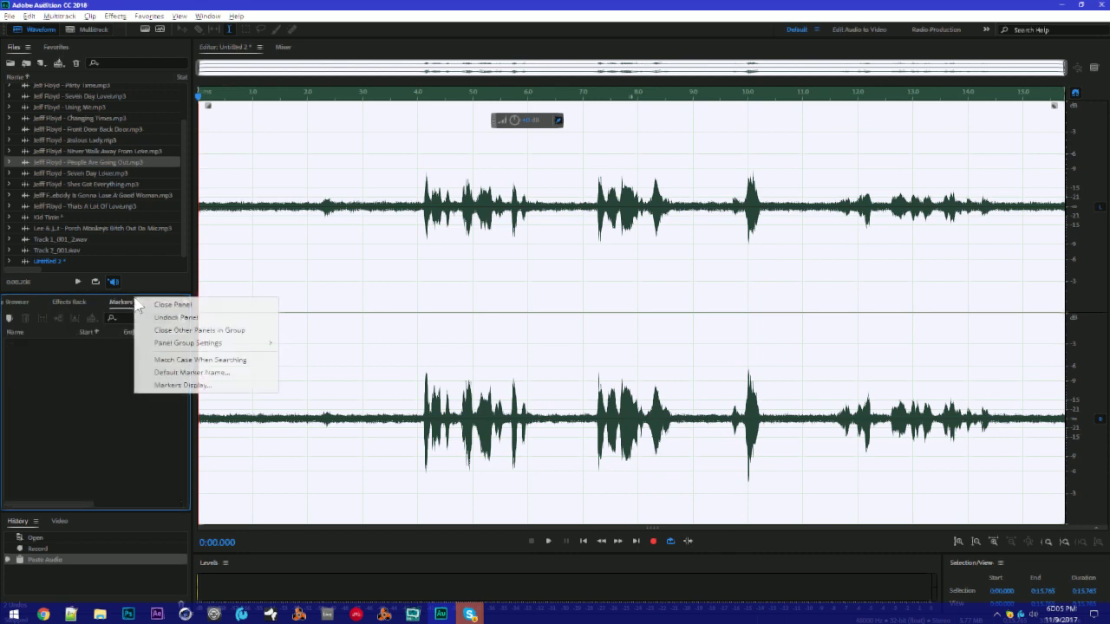
click(154, 304)
click(157, 302)
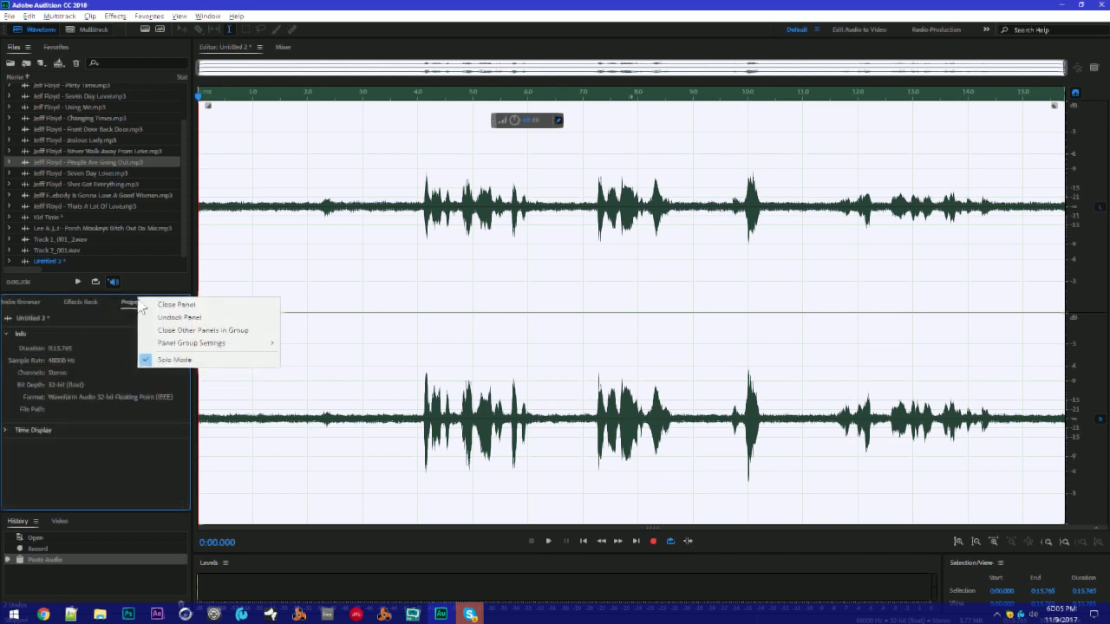
click(170, 305)
right_click(25, 302)
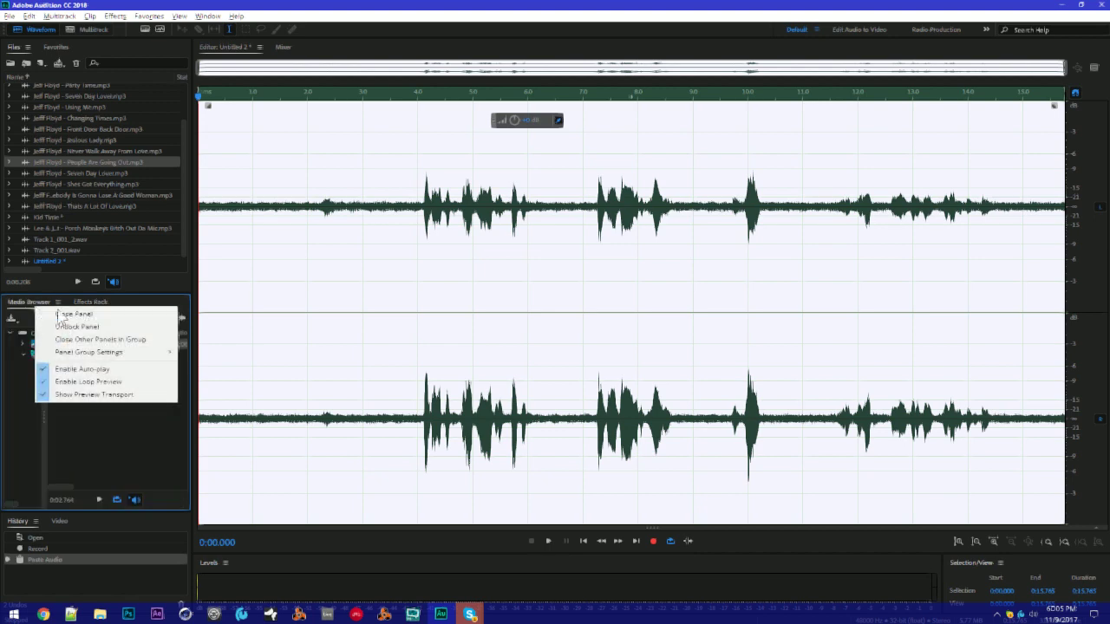
click(82, 317)
Close the History, Video and Favorites panels and make the Files panel taller
right_click(26, 522)
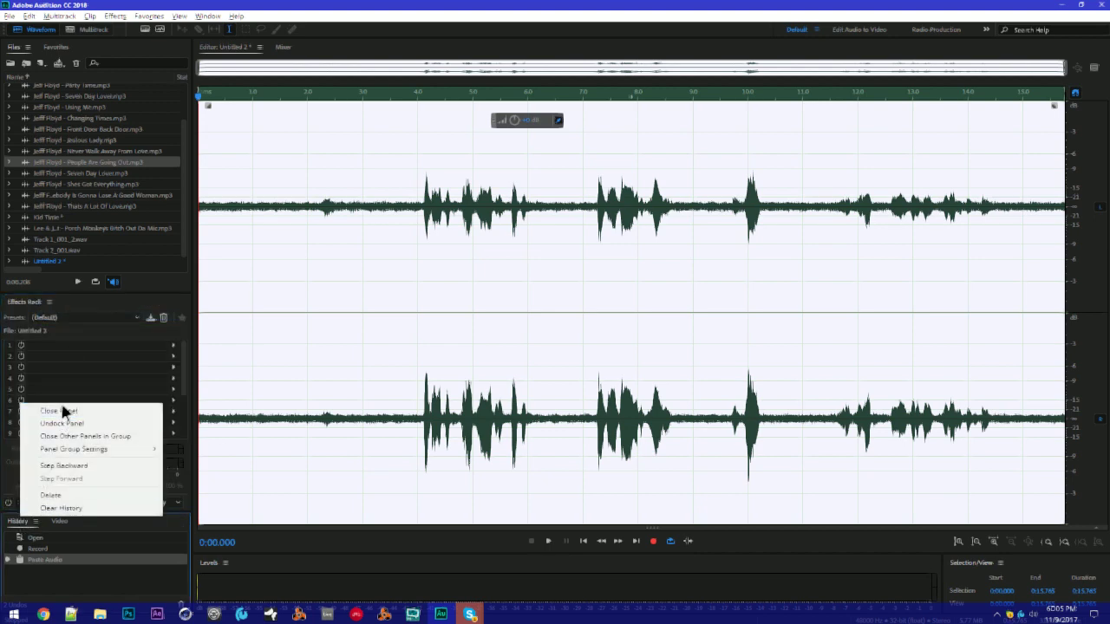
click(63, 411)
right_click(15, 524)
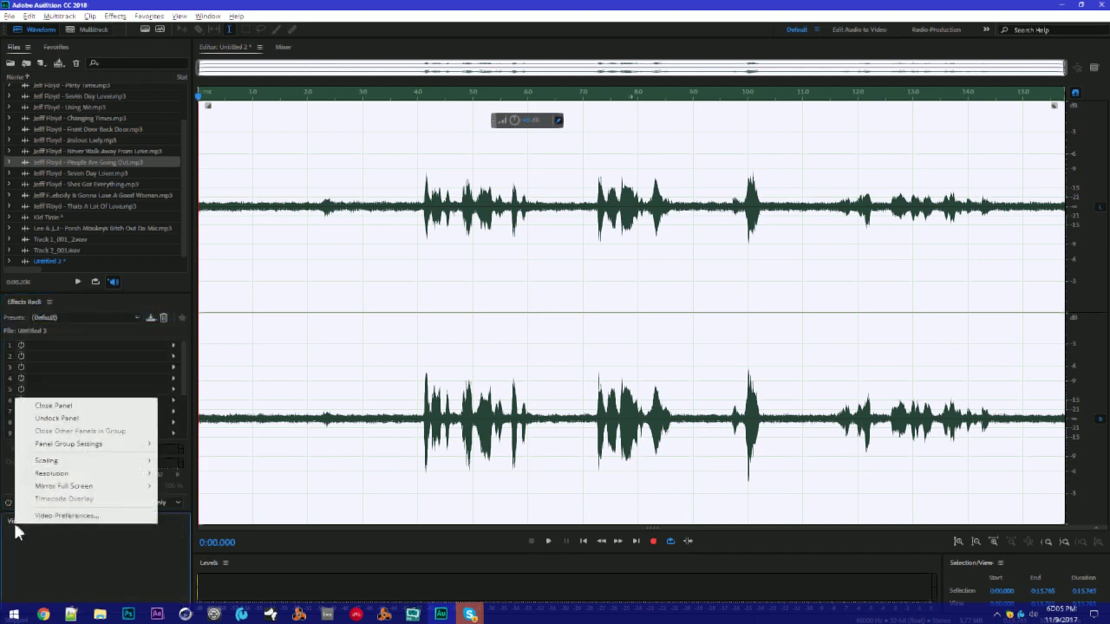
click(48, 406)
right_click(54, 47)
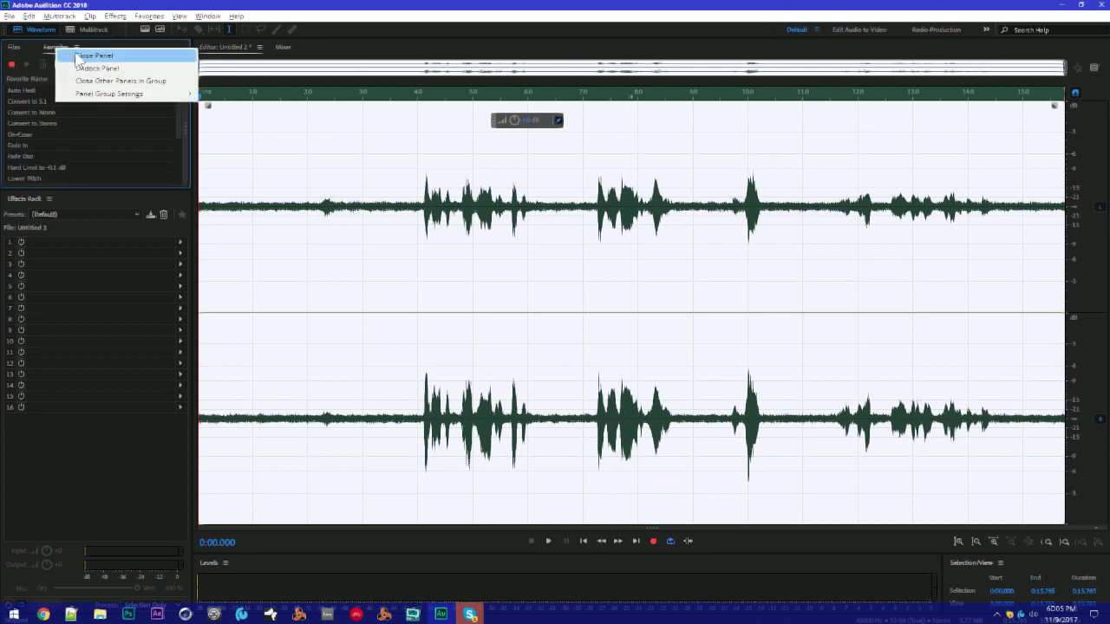
click(83, 55)
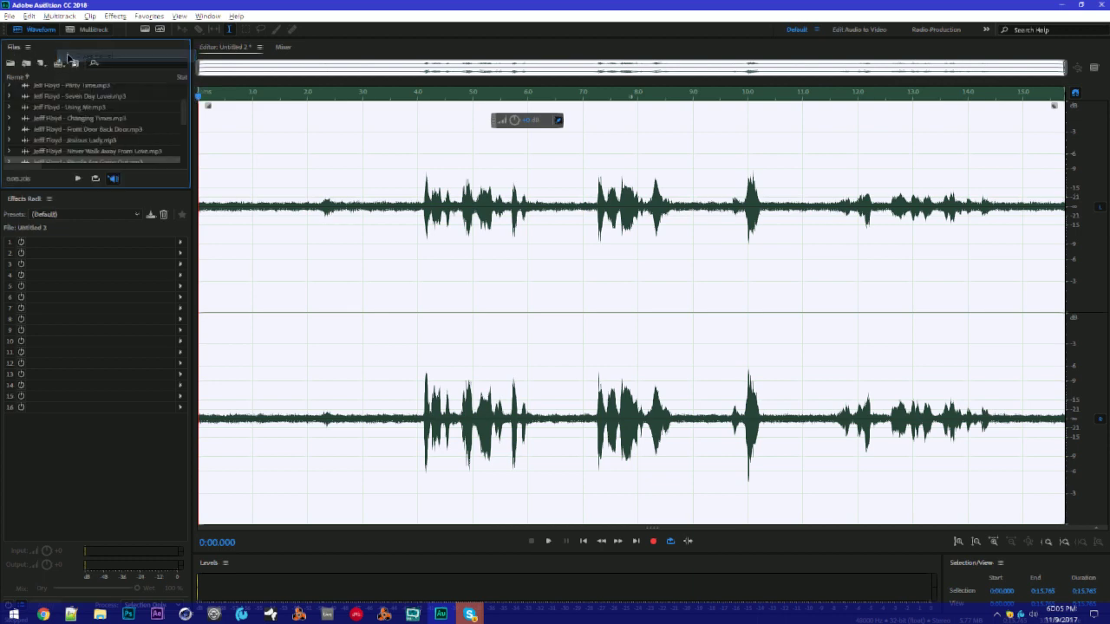
drag(96, 189, 81, 269)
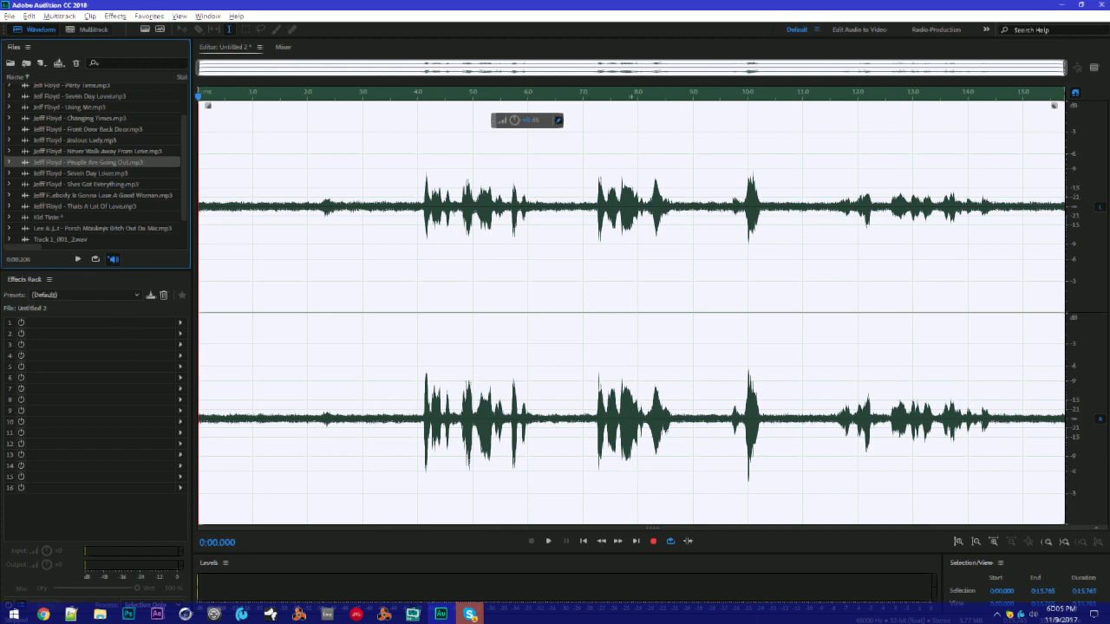
Close the Selection/View panel and shrink the Levels panel to give the waveform editor more height
click(386, 7)
click(1000, 563)
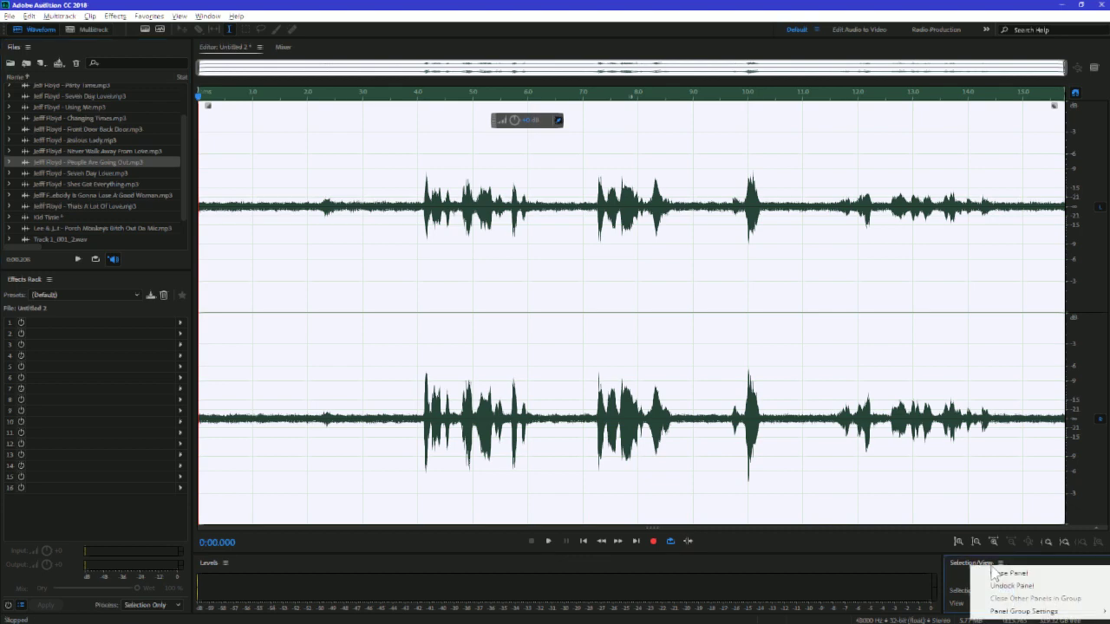
click(1019, 579)
drag(338, 552, 338, 581)
click(24, 275)
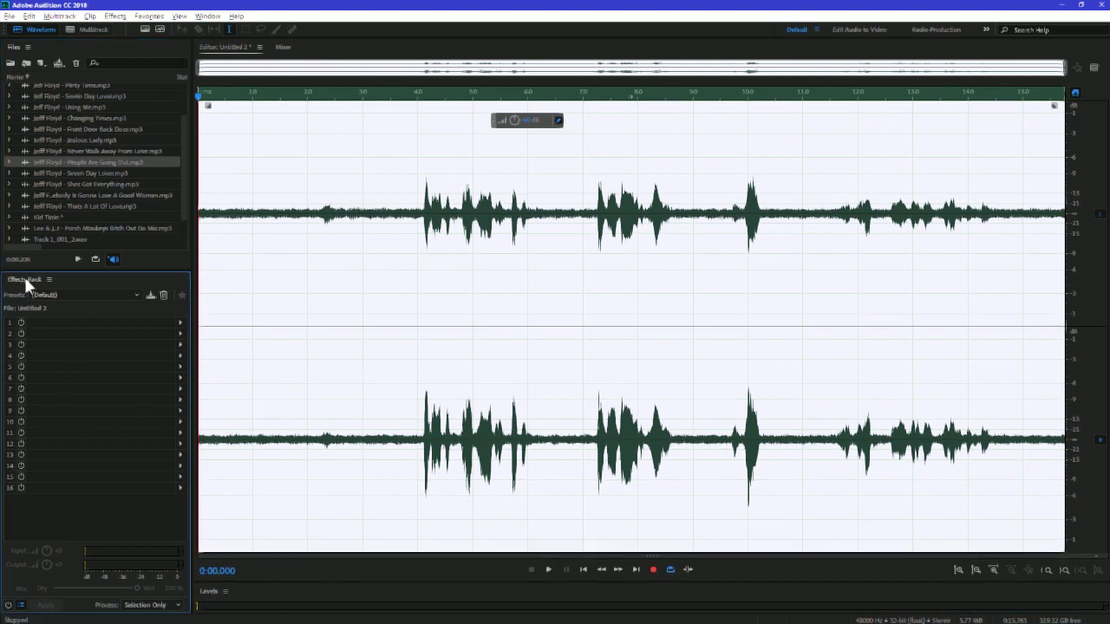
Select the whole waveform and view the Amplitude and Compression and the Filter and EQ effects, without applying any
click(401, 261)
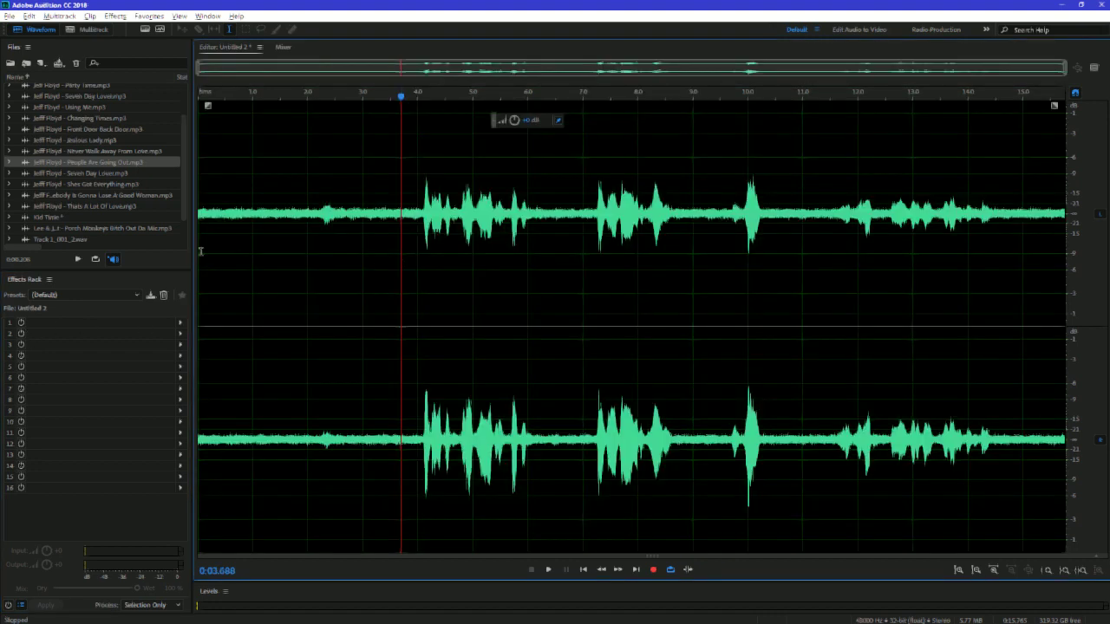
click(317, 241)
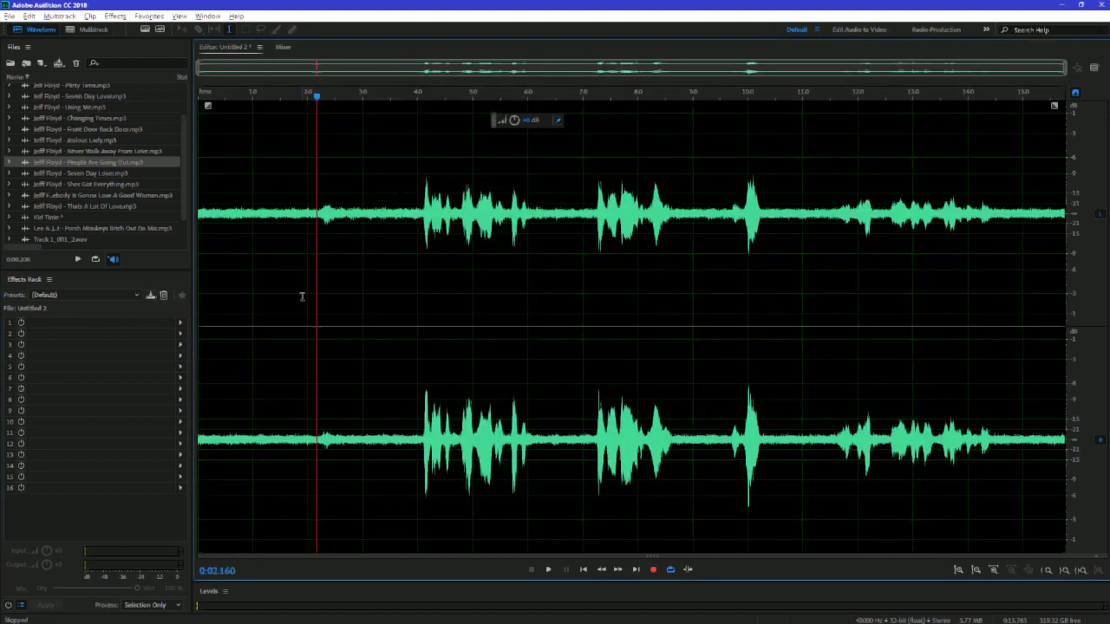
key(ctrl+a)
click(115, 16)
mouse_move(86, 157)
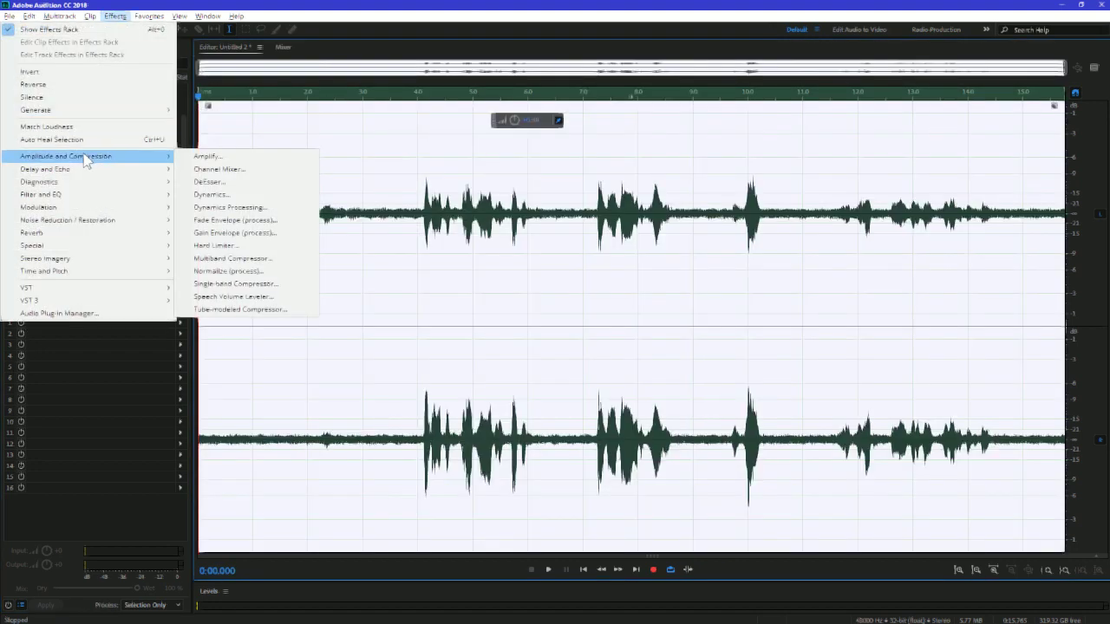
mouse_move(130, 195)
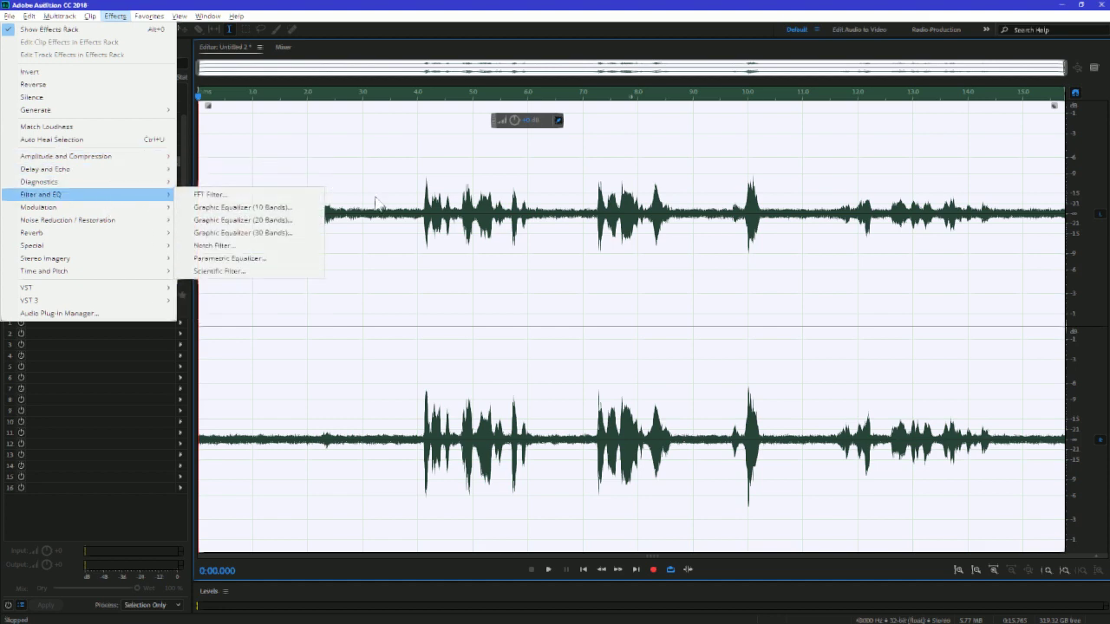
click(377, 288)
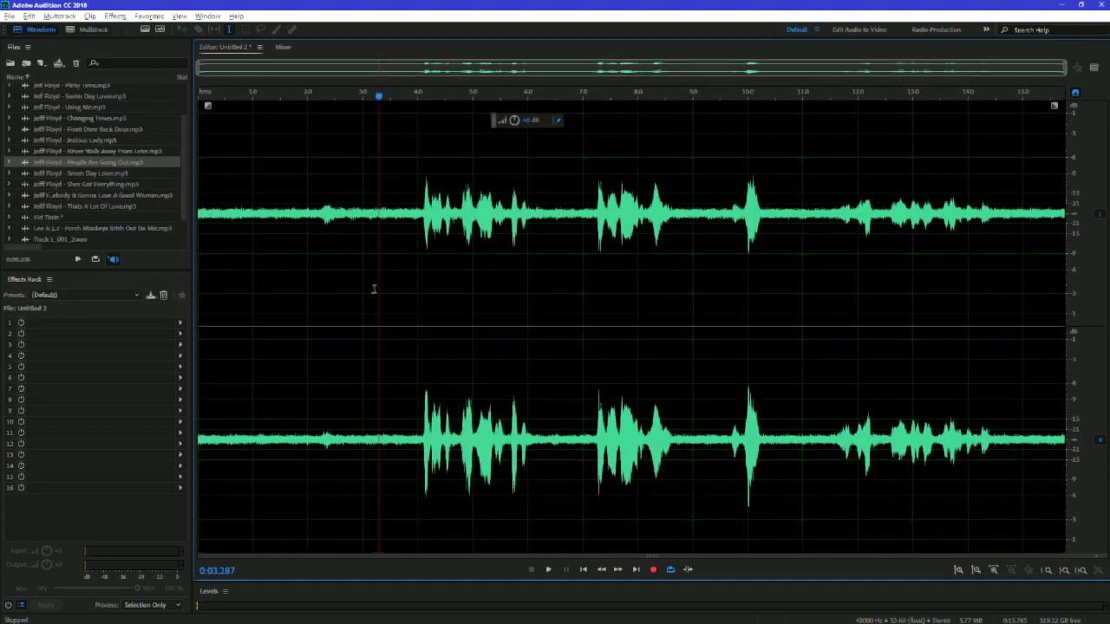
Select the whole waveform and compare the Noise Reduction / Restoration effects offered for rack slot 1 with the full effects list
key(ctrl+a)
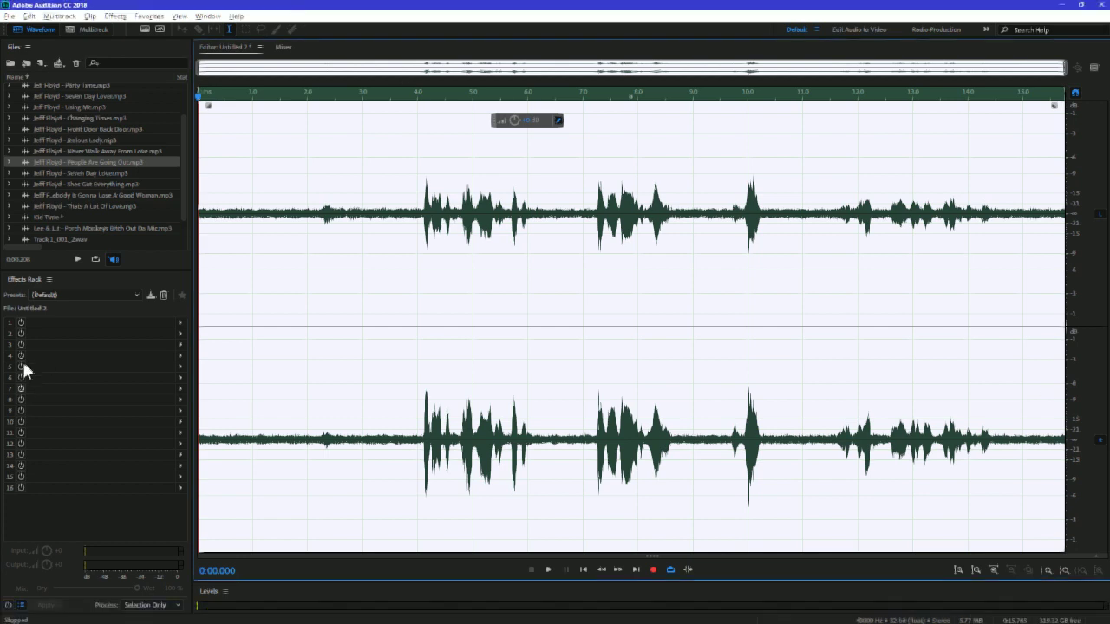
click(23, 320)
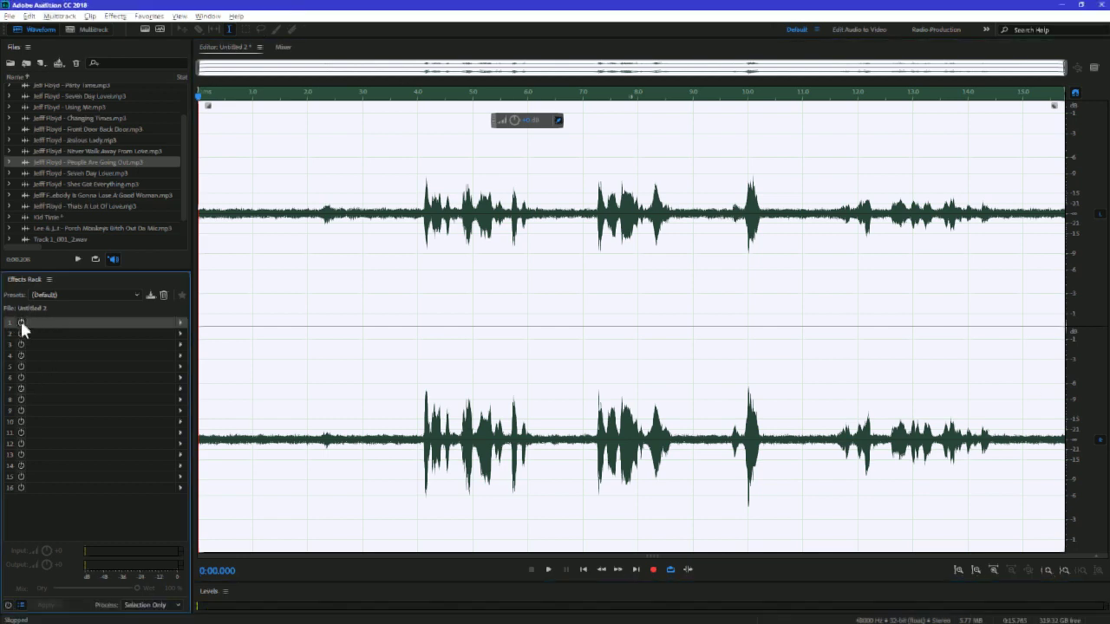
click(20, 321)
click(180, 323)
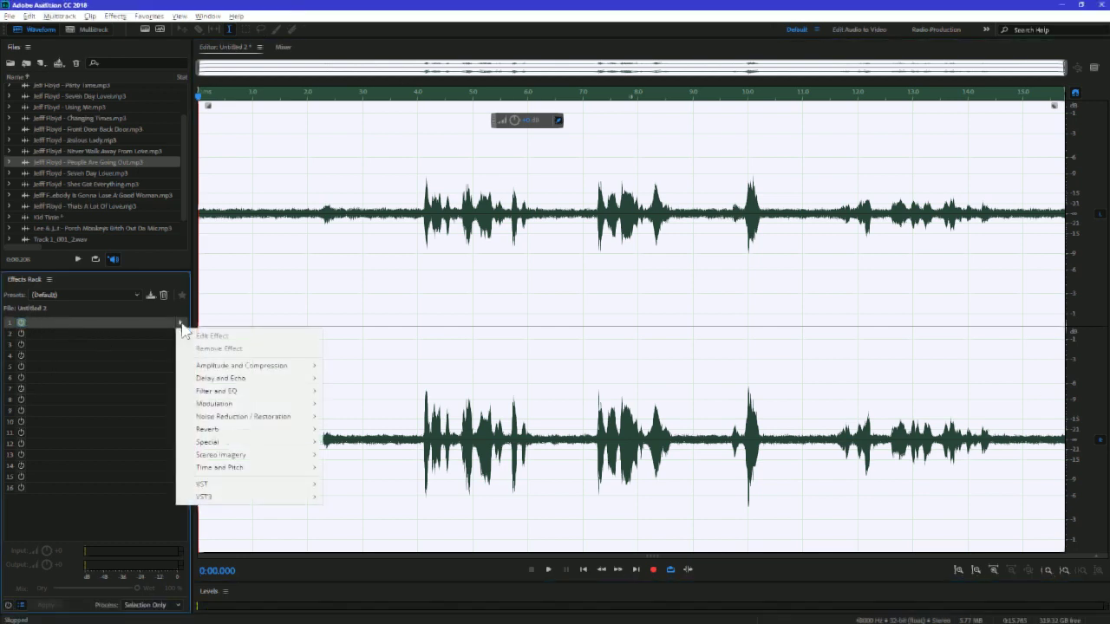
mouse_move(217, 406)
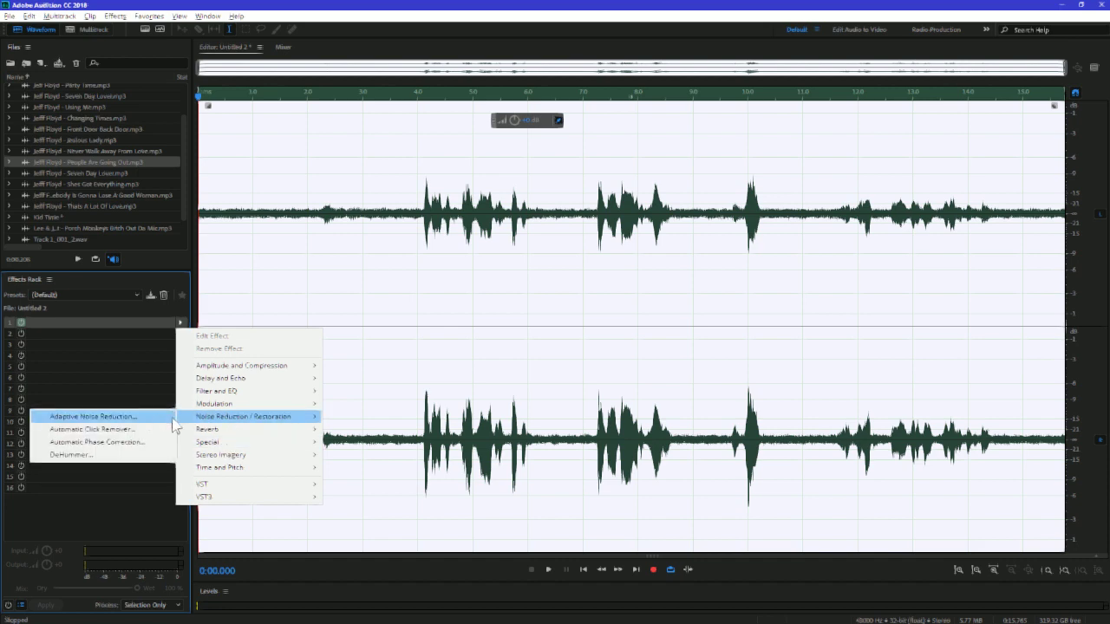
click(117, 16)
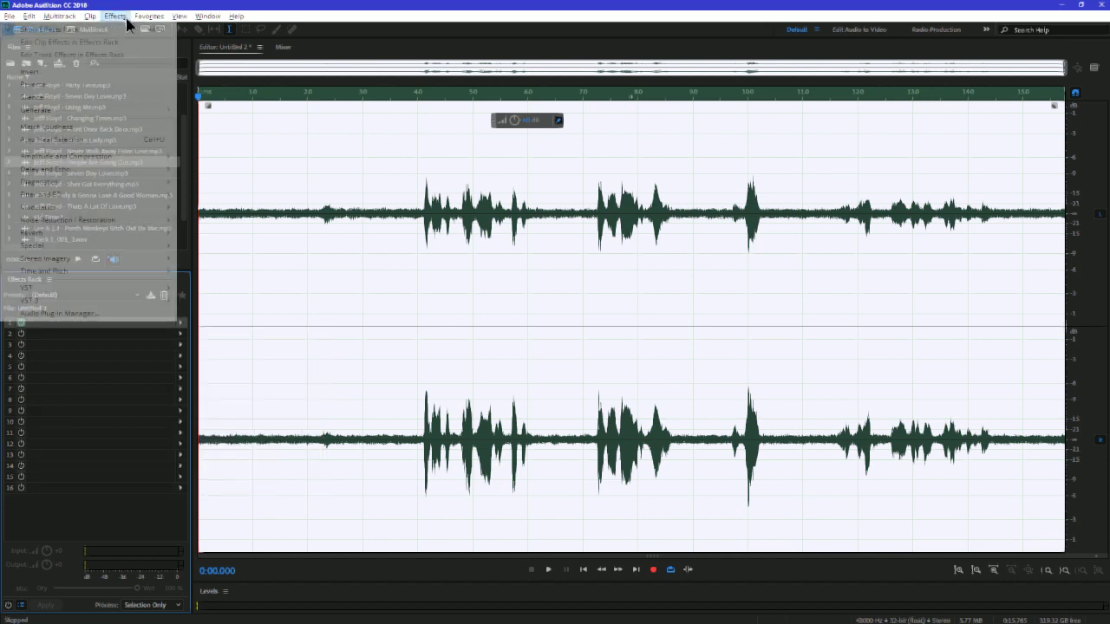
mouse_move(97, 221)
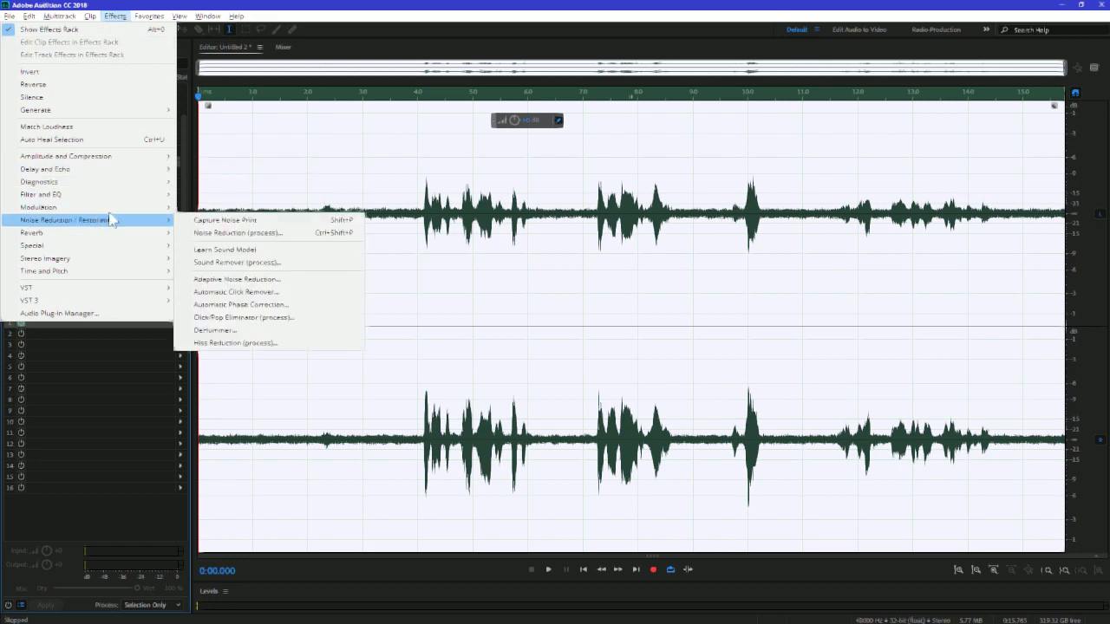
click(257, 60)
Add Full Reverb to slot 1 of the Effects Rack, suppress the playback performance warning, and move the effect window off the opening speech
click(178, 325)
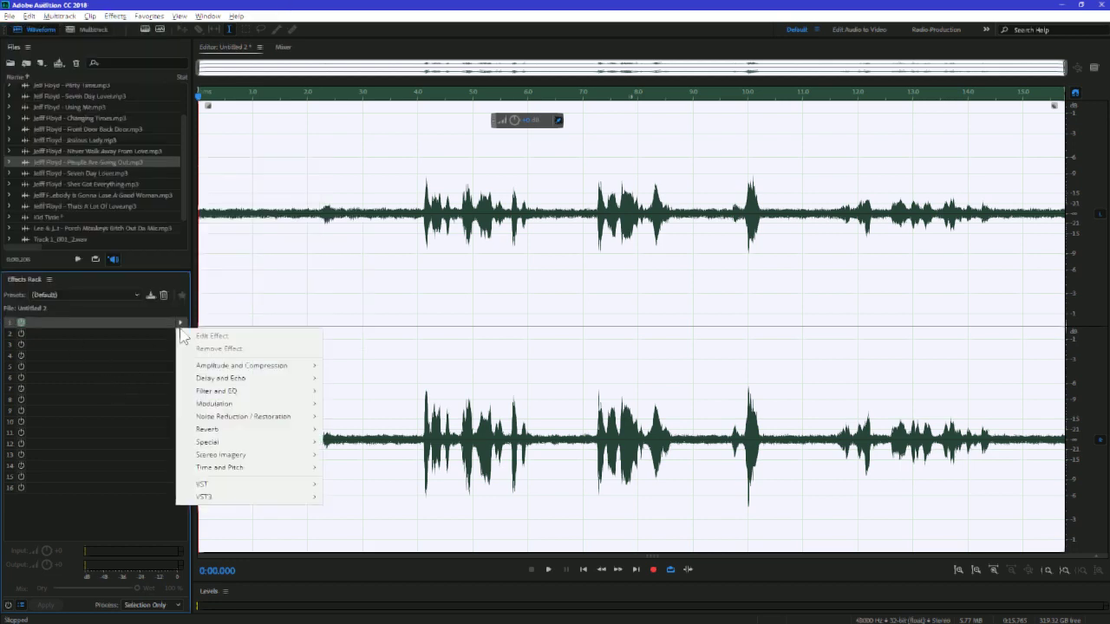
mouse_move(208, 442)
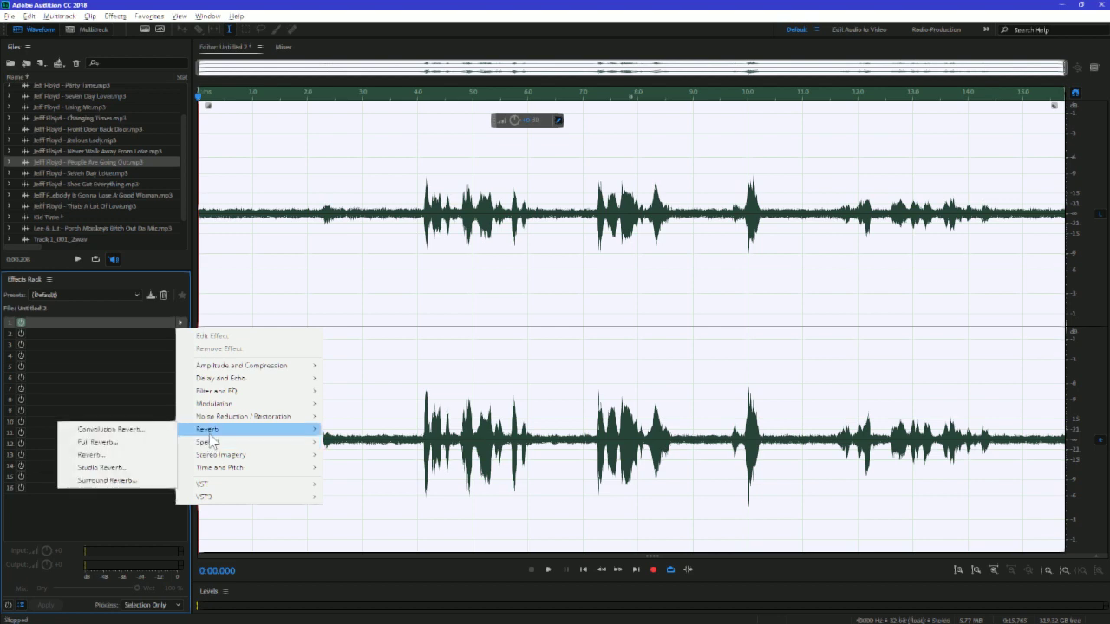
click(130, 442)
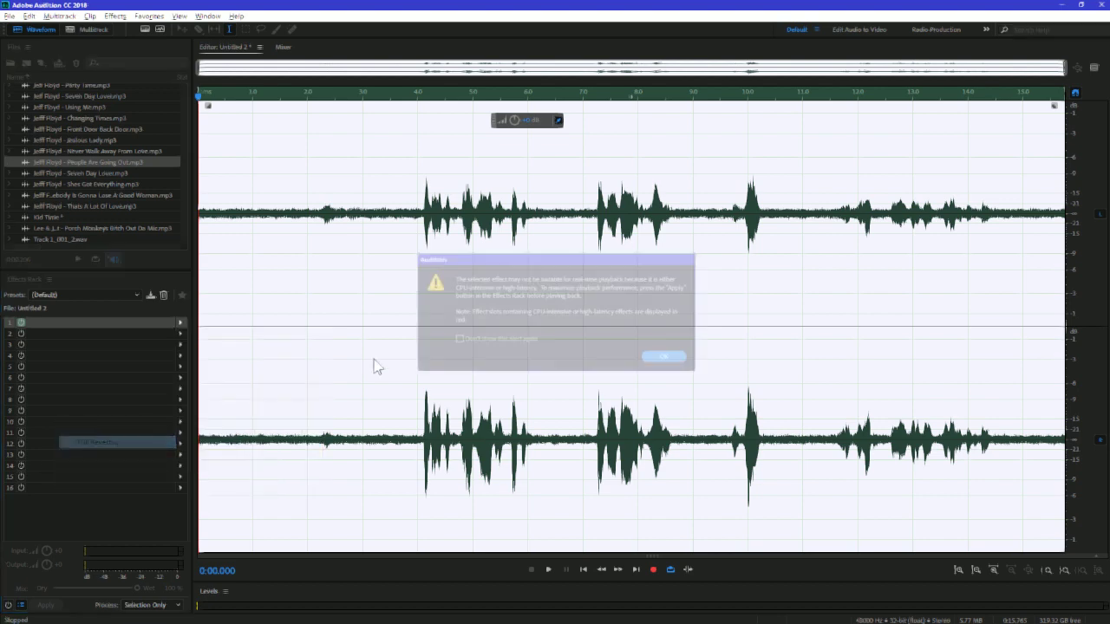
click(477, 339)
click(666, 358)
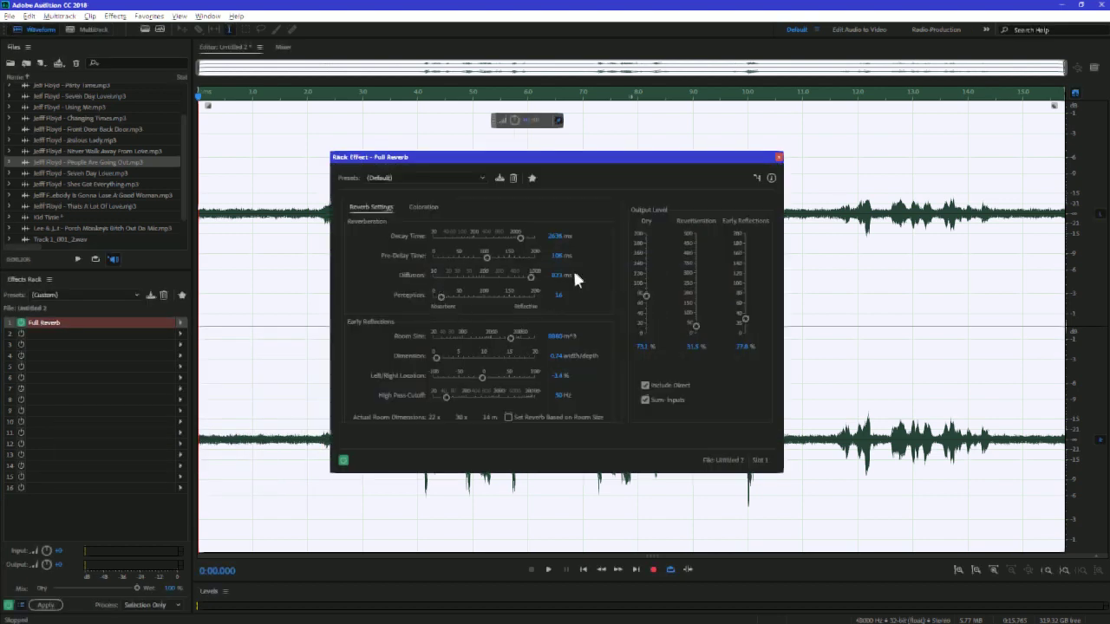
drag(537, 157, 720, 183)
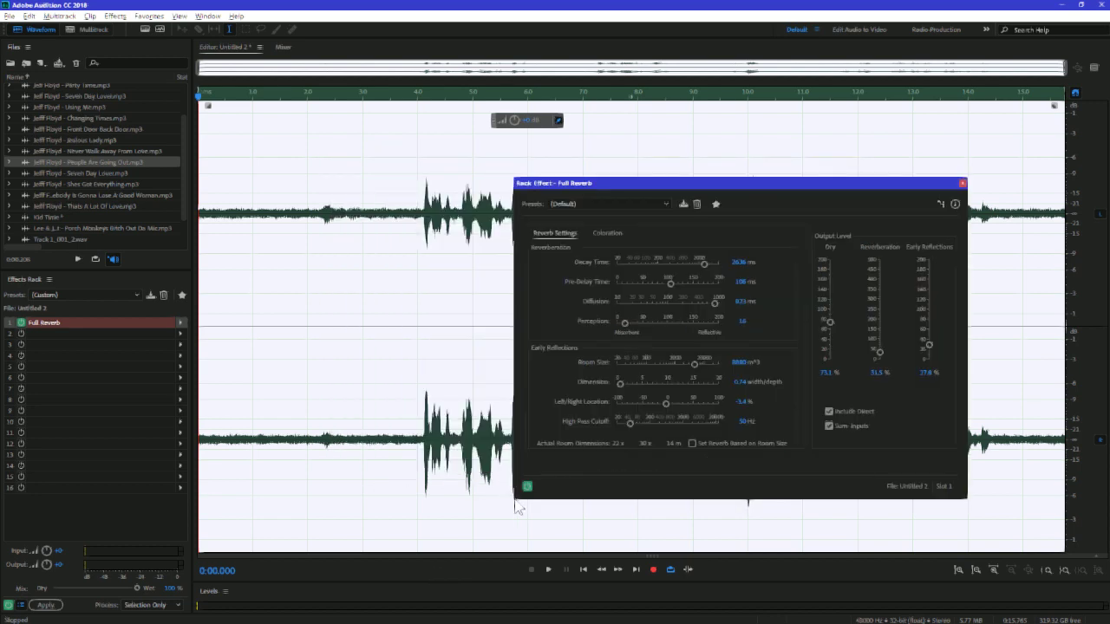
Play the speech from about 3.8 seconds with Full Reverb active and stop at about 9.2 seconds
click(375, 345)
key(space)
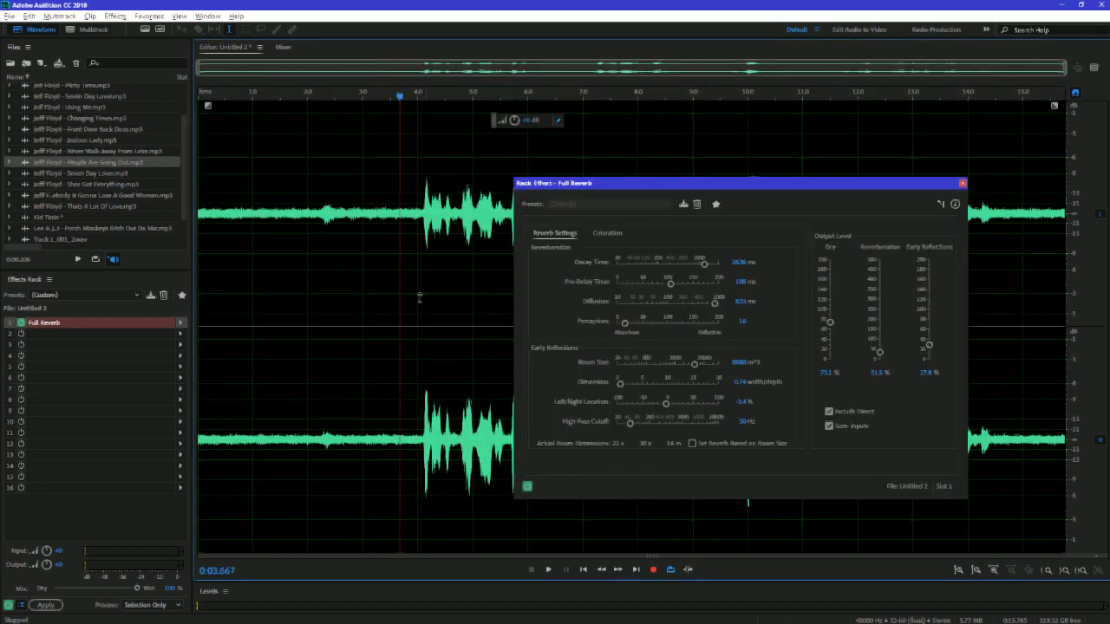
click(407, 246)
key(space)
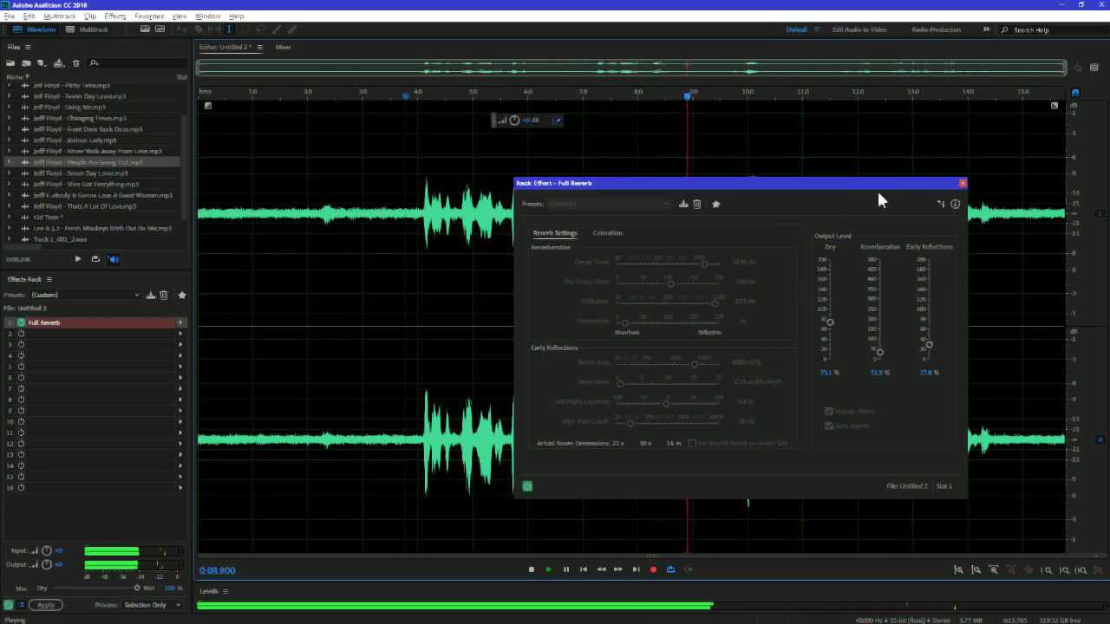
key(space)
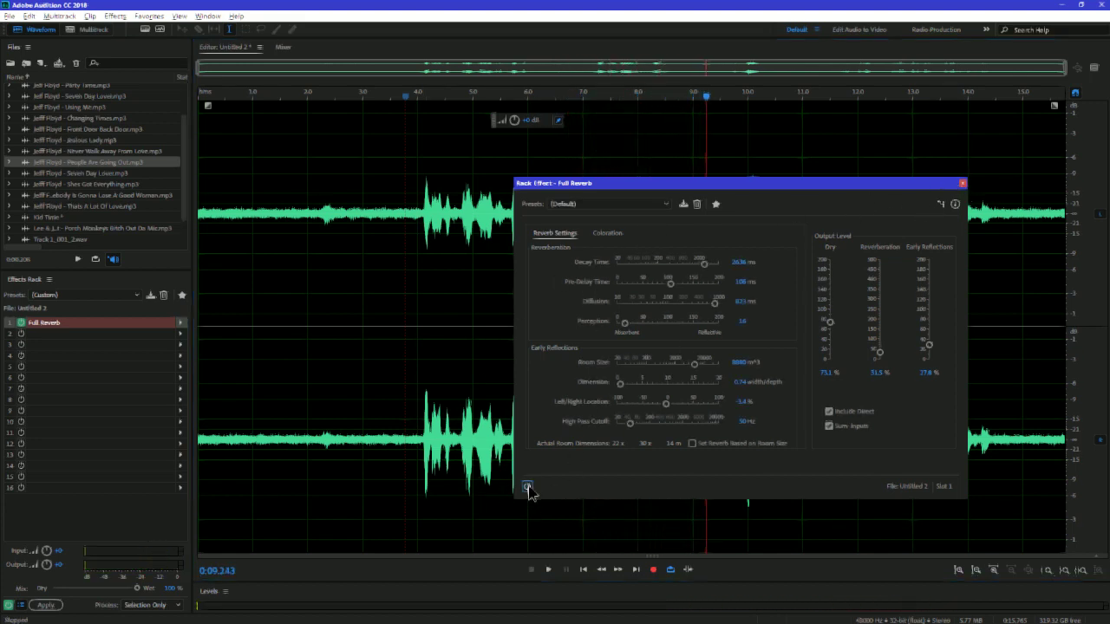
Play the speech from about 3.7 seconds with Full Reverb bypassed, close the effect window, and stop at about 5.3 seconds
key(space)
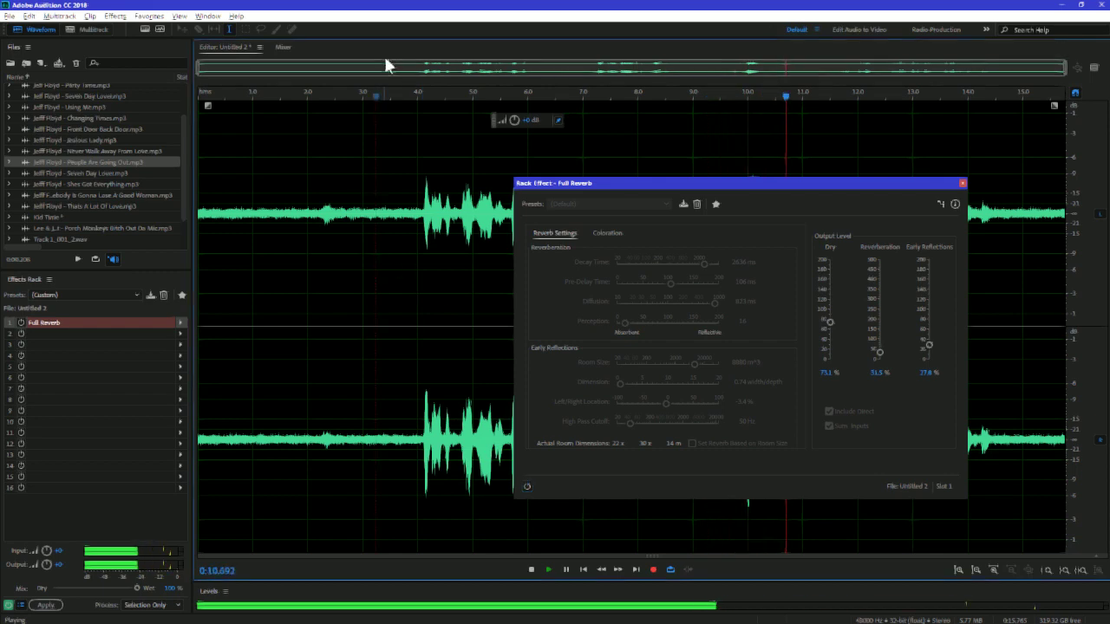
click(401, 100)
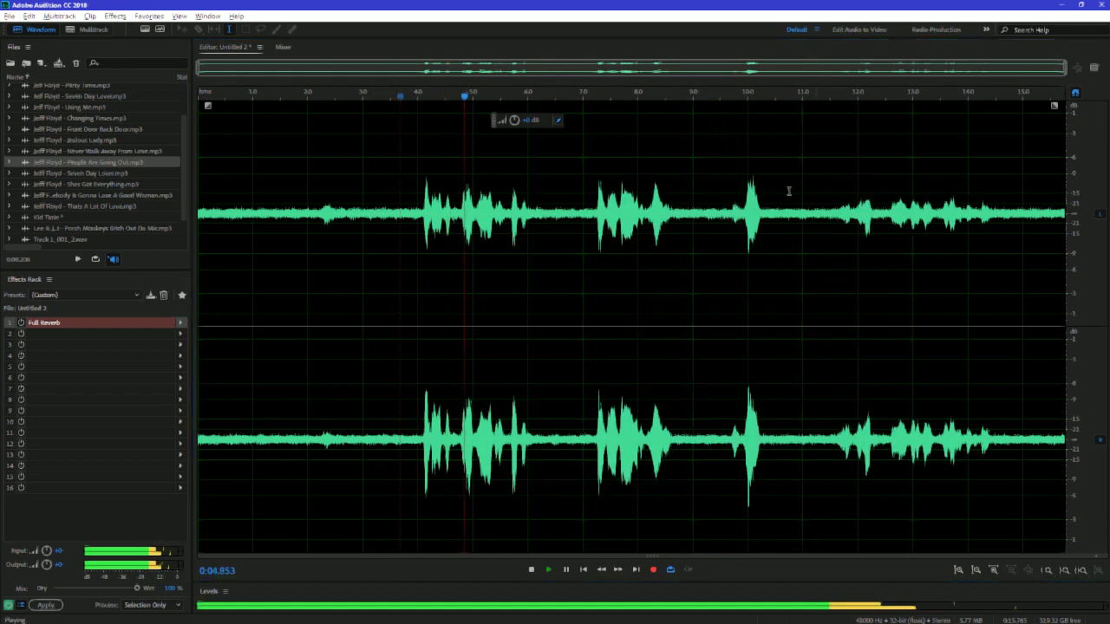
click(962, 183)
key(space)
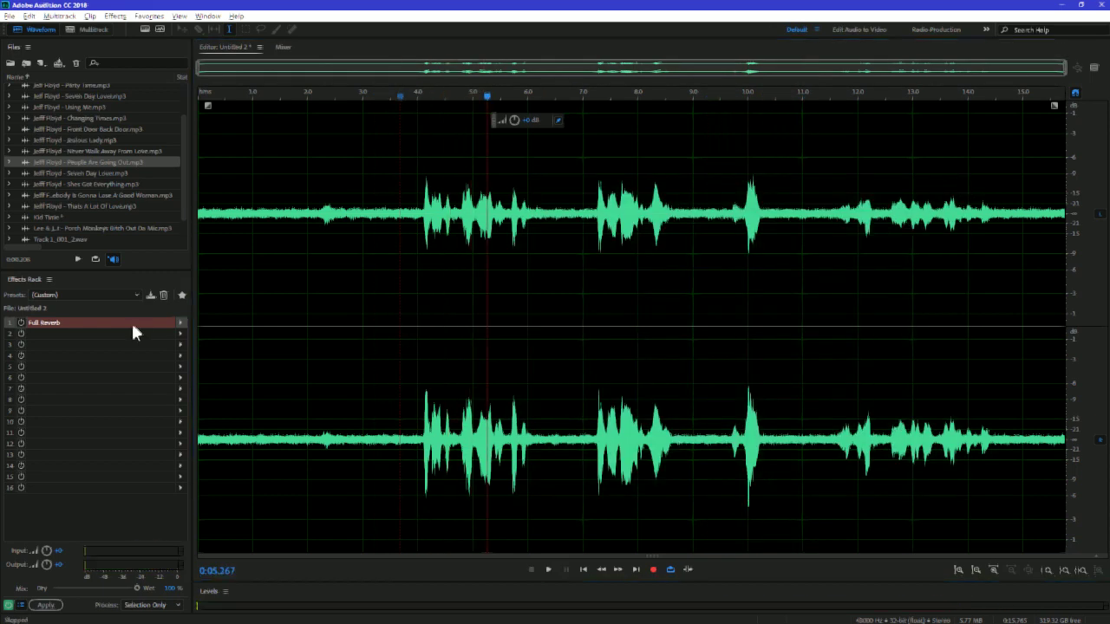
Remove Full Reverb from slot 1 of the Effects Rack and close the Effects Rack panel
click(180, 324)
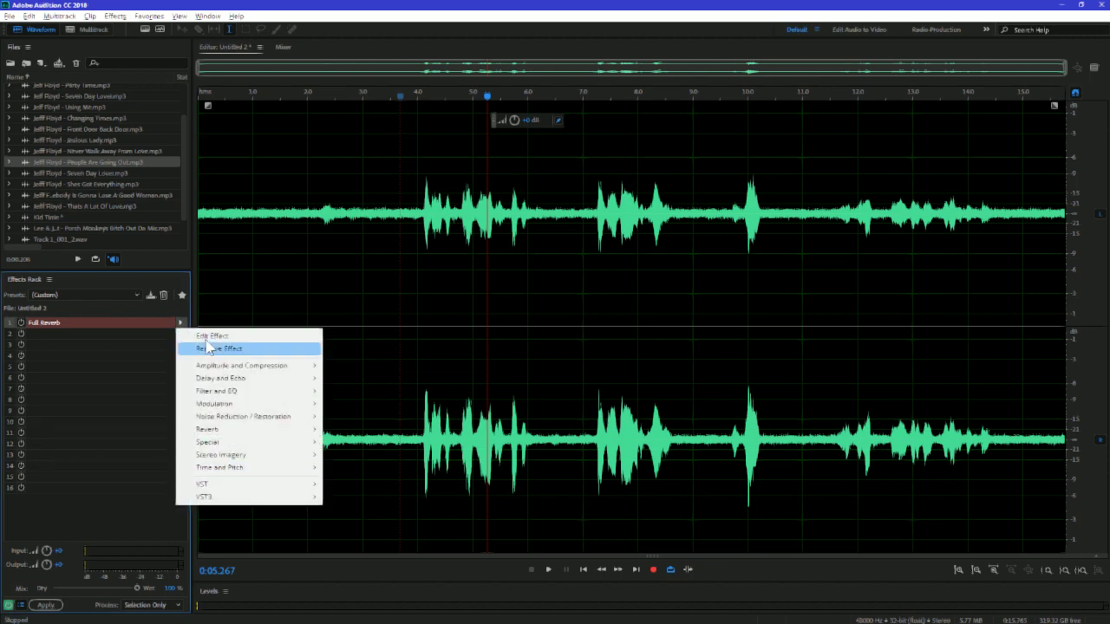
click(205, 348)
right_click(65, 274)
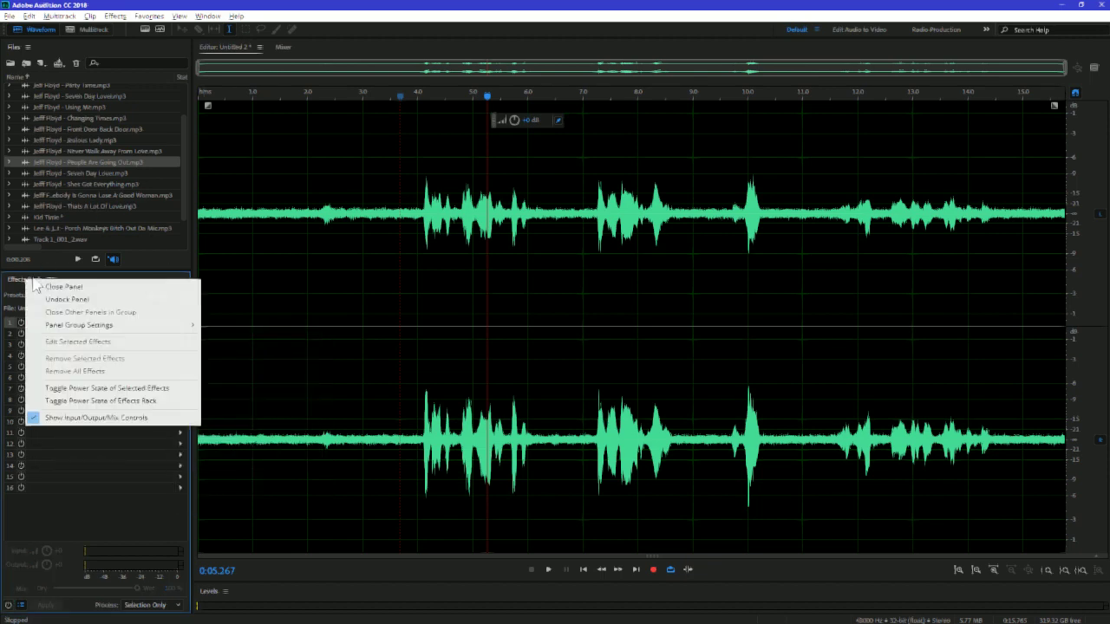
click(69, 284)
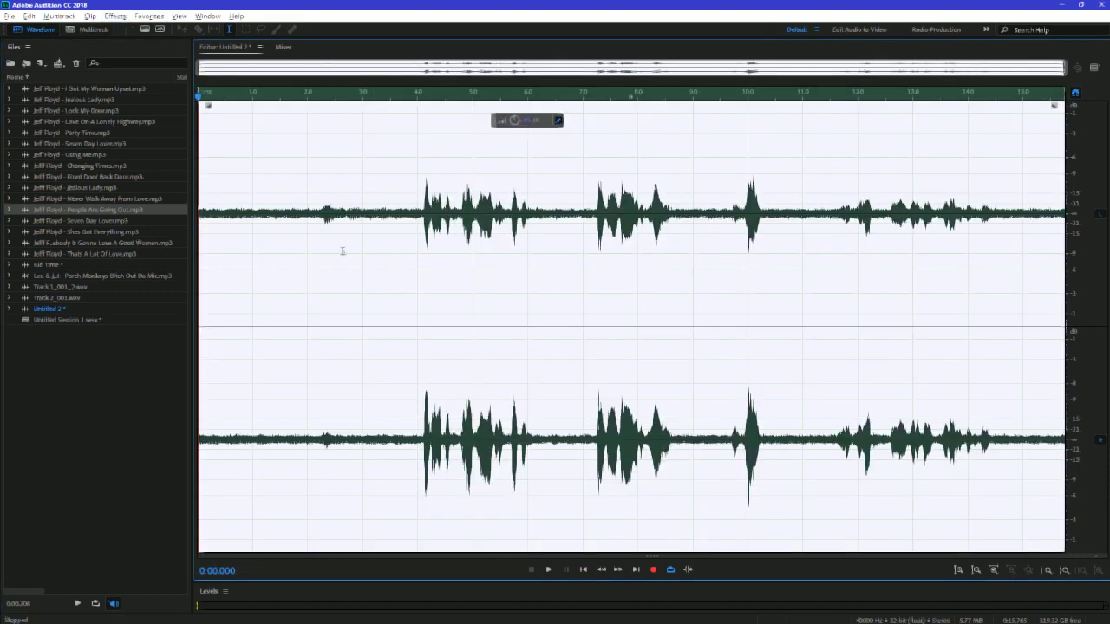
Select the quiet opening passage, expand the selection to the whole waveform, and view the Noise Reduction / Restoration effects without applying any
click(299, 221)
shift+click(232, 220)
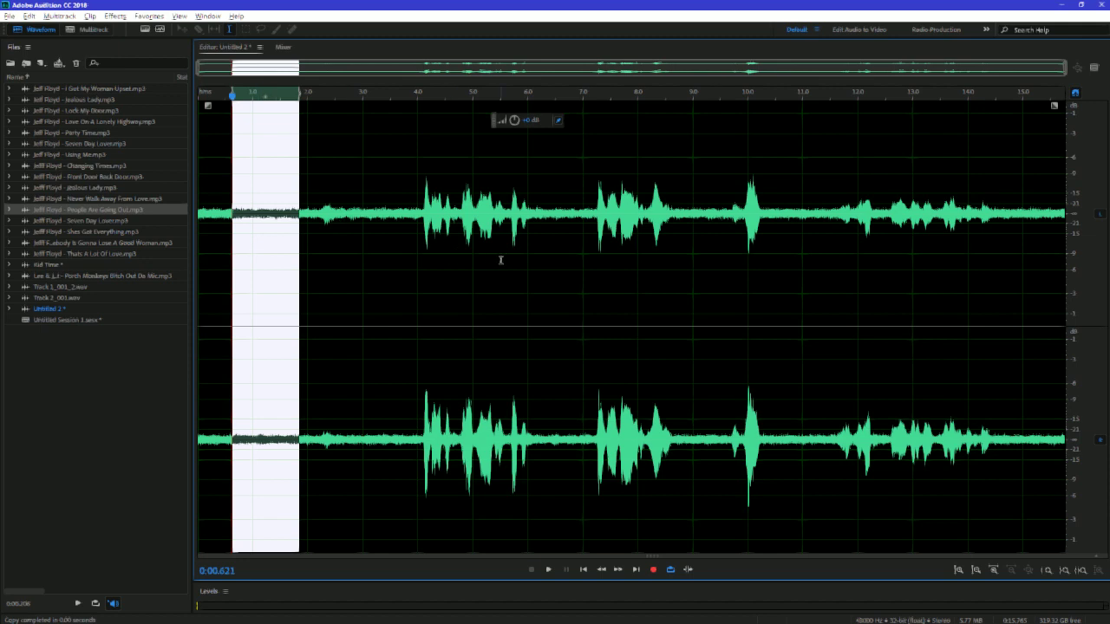
click(409, 226)
double_click(461, 238)
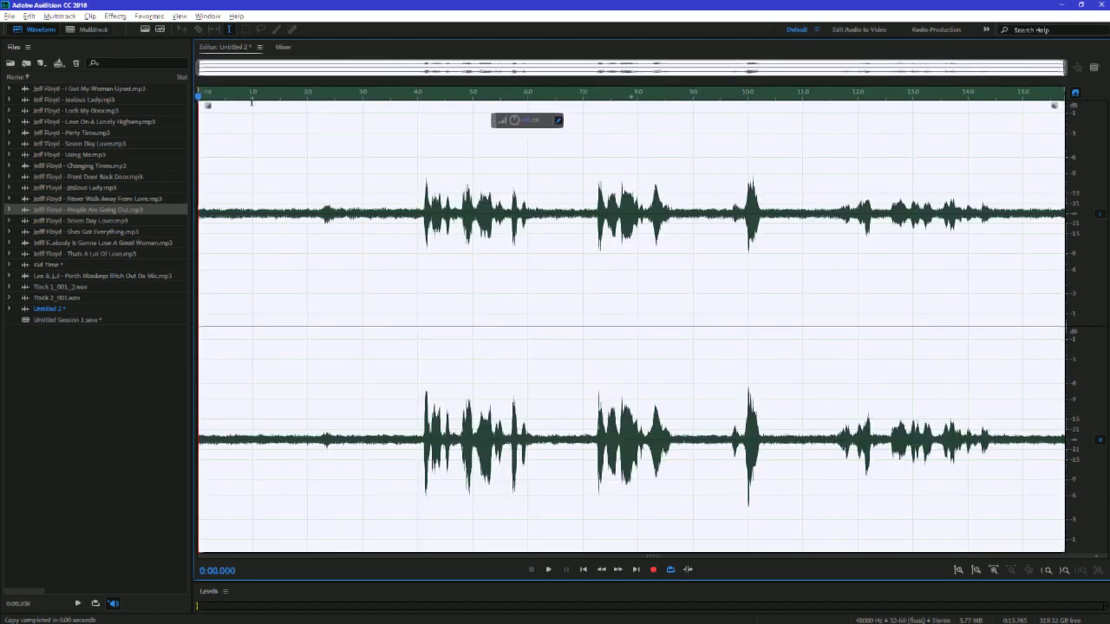
click(119, 16)
mouse_move(48, 222)
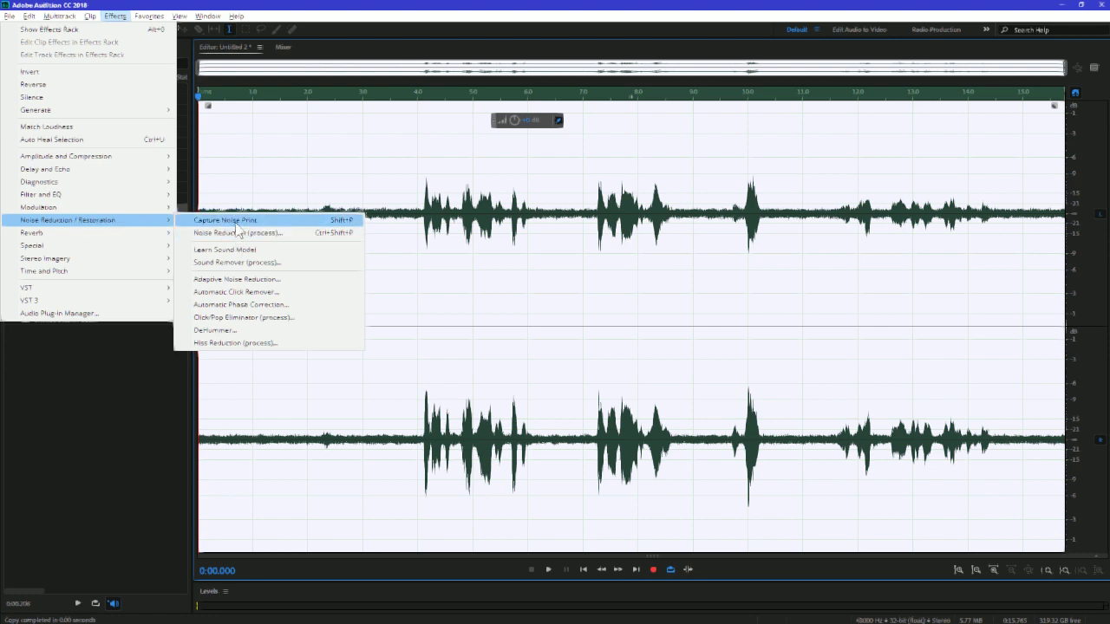
key(Escape)
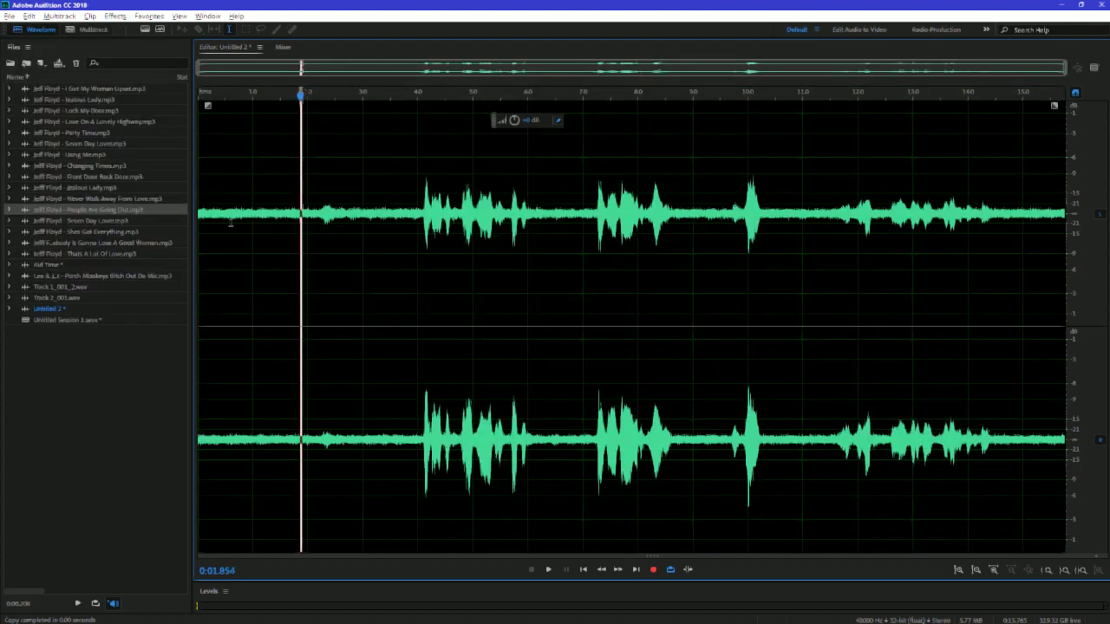
Select the noise-only passage from about 0.9 to 1.9 seconds and view the Noise Reduction / Restoration effects again without applying any
click(233, 223)
drag(246, 220, 301, 217)
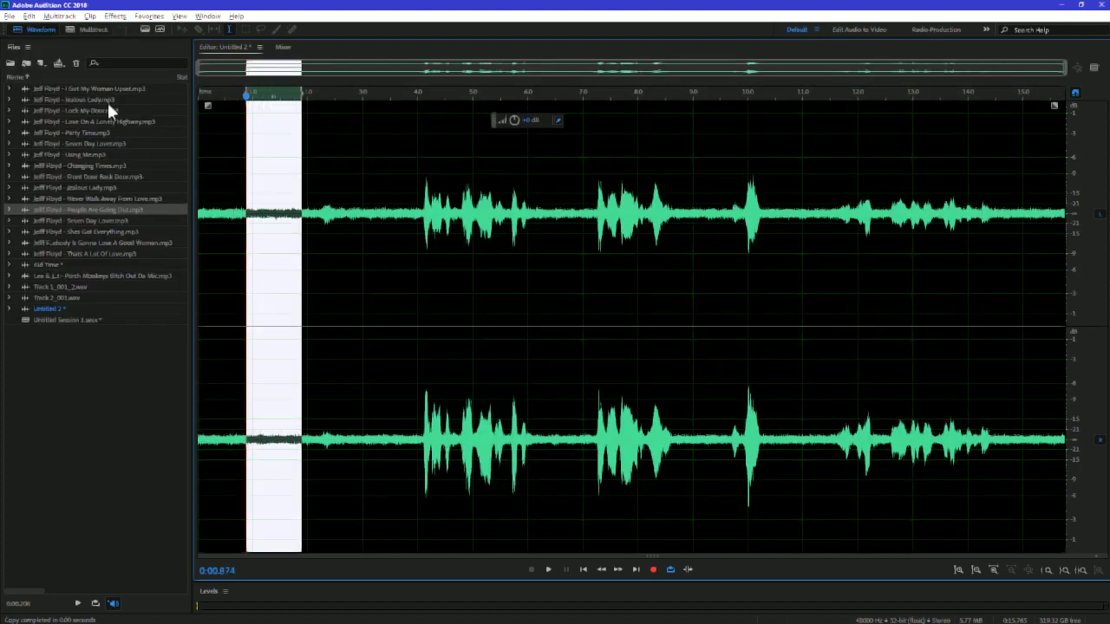
click(70, 16)
mouse_move(91, 17)
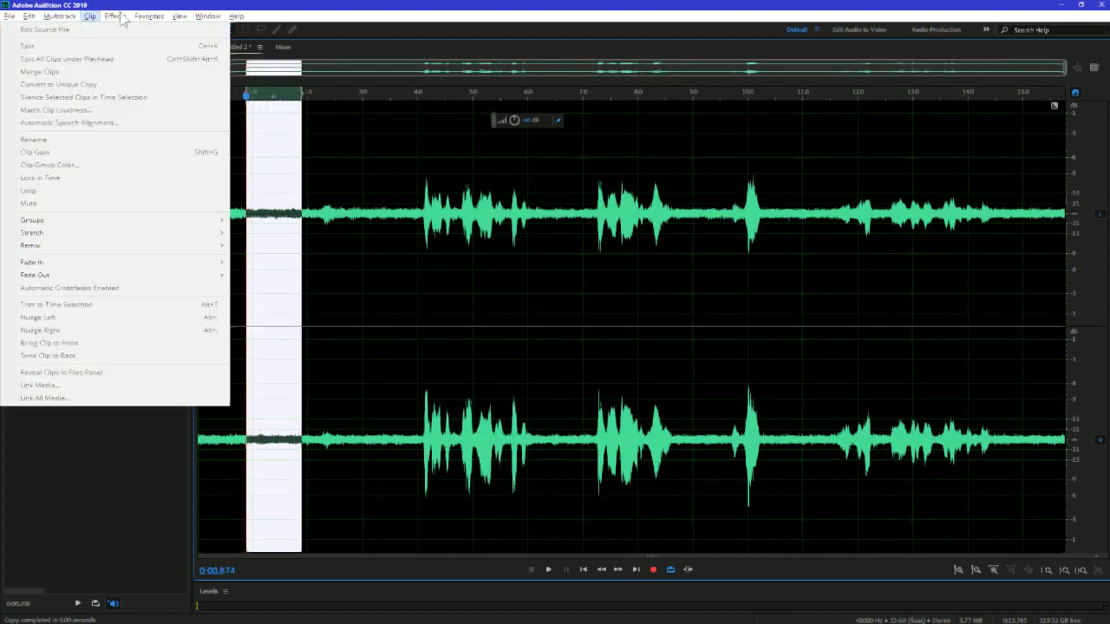
mouse_move(140, 225)
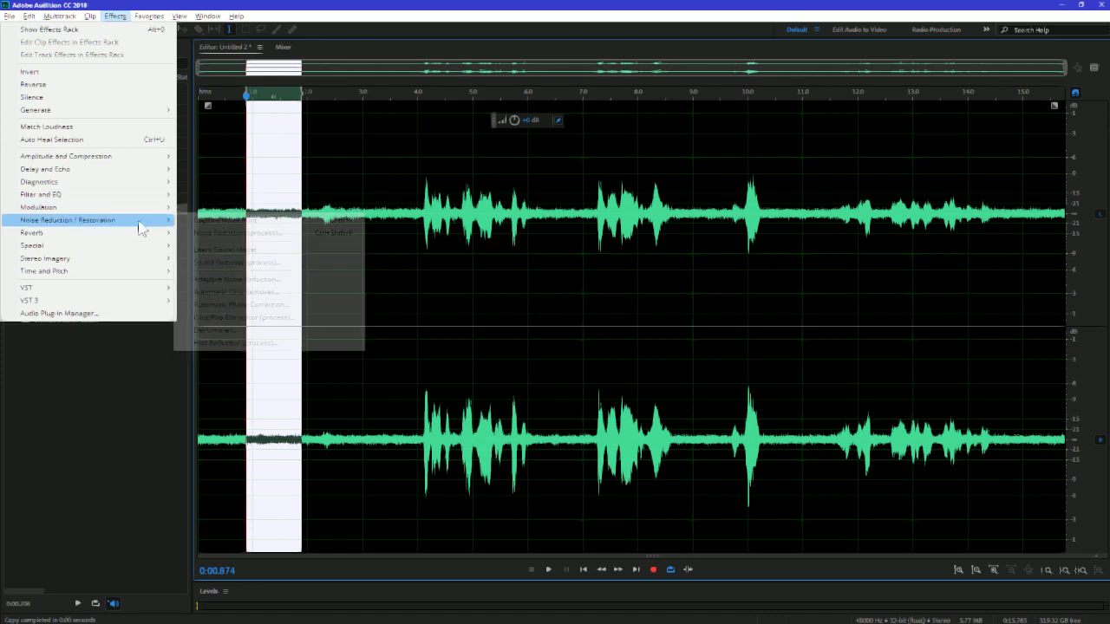
click(185, 7)
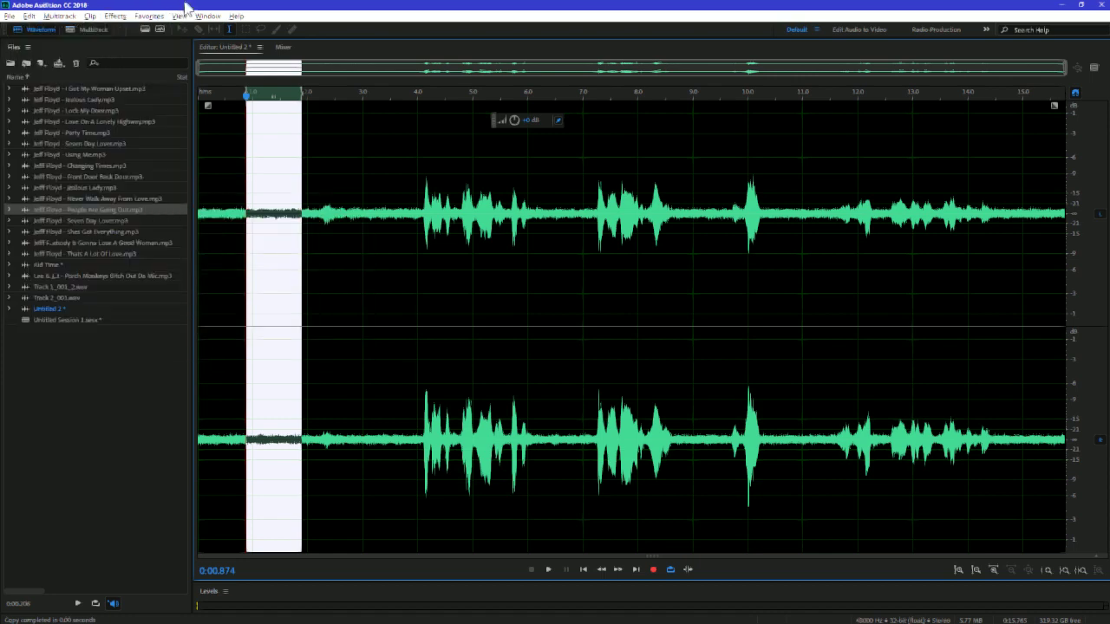
Select the whole waveform and open the Noise Reduction (process) effect
double_click(333, 244)
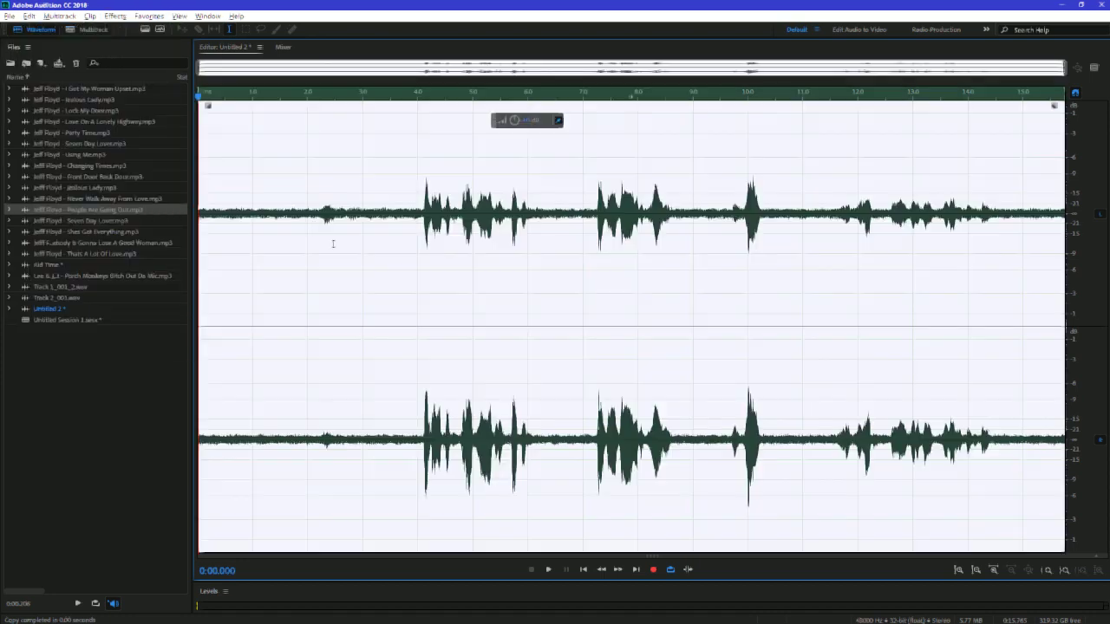
click(115, 16)
mouse_move(107, 219)
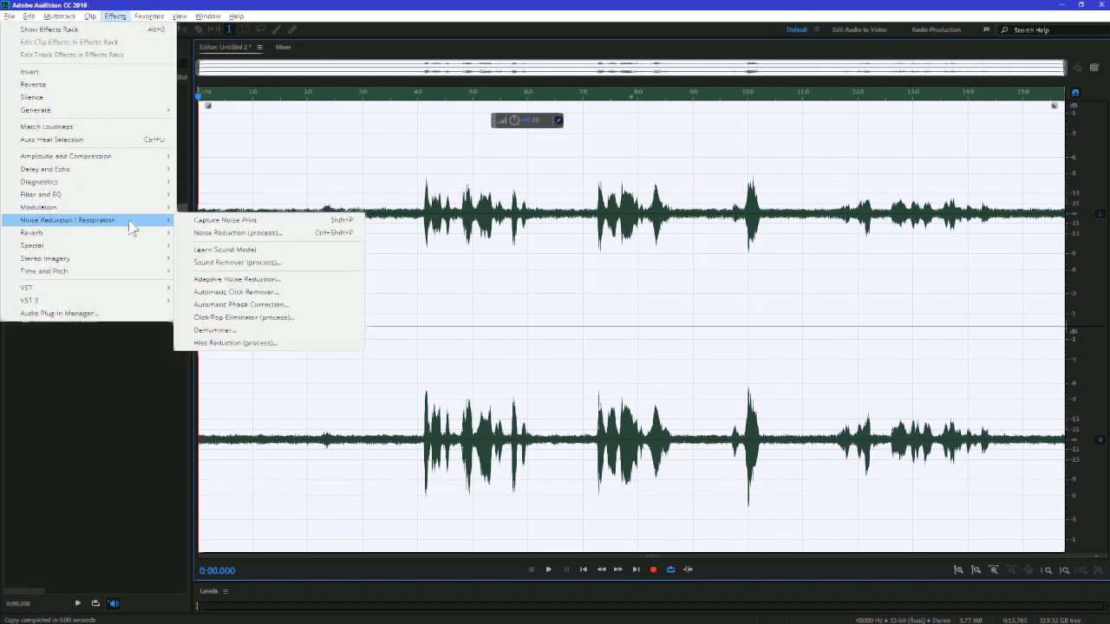
click(210, 232)
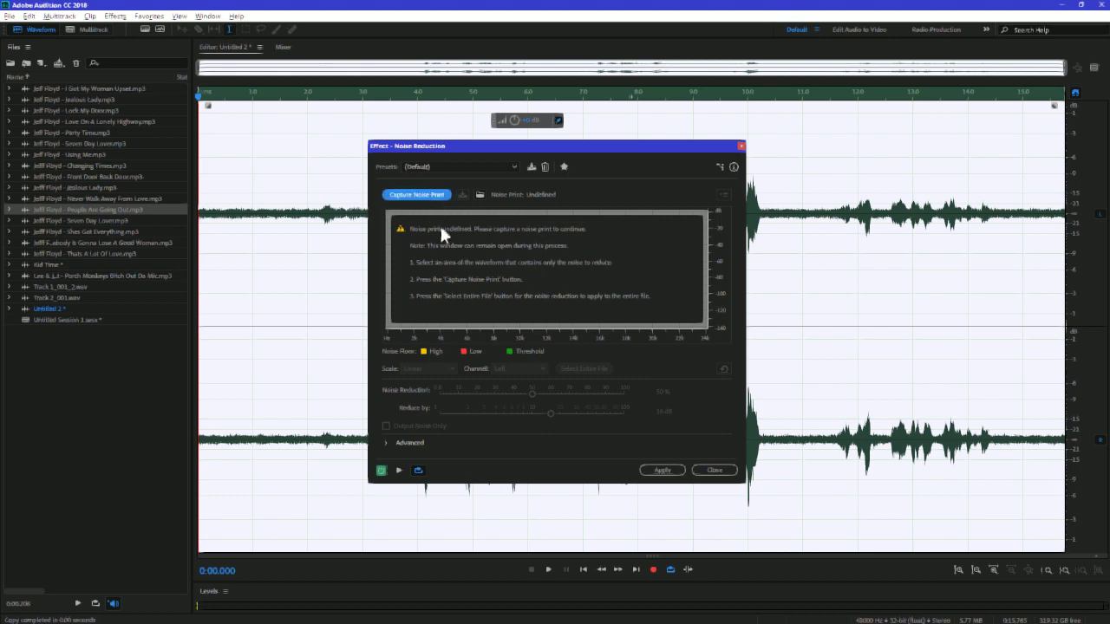
Move the Noise Reduction window off the opening speech and select the noise-only passage from about 0.45 to 1.8 seconds
click(314, 260)
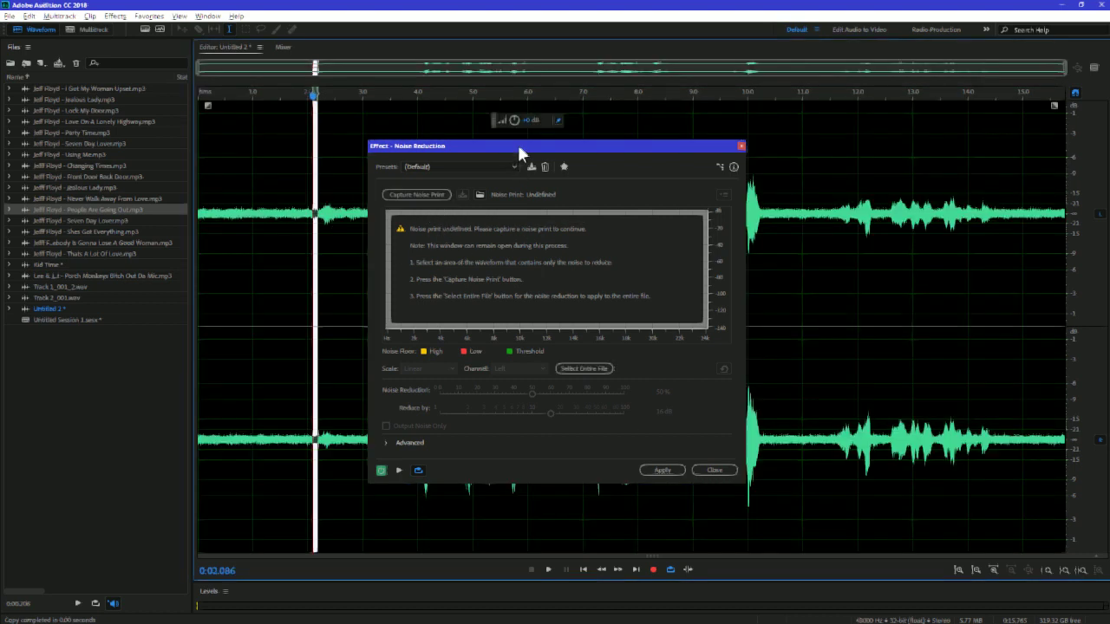
drag(518, 144, 715, 131)
click(350, 265)
drag(297, 240, 223, 243)
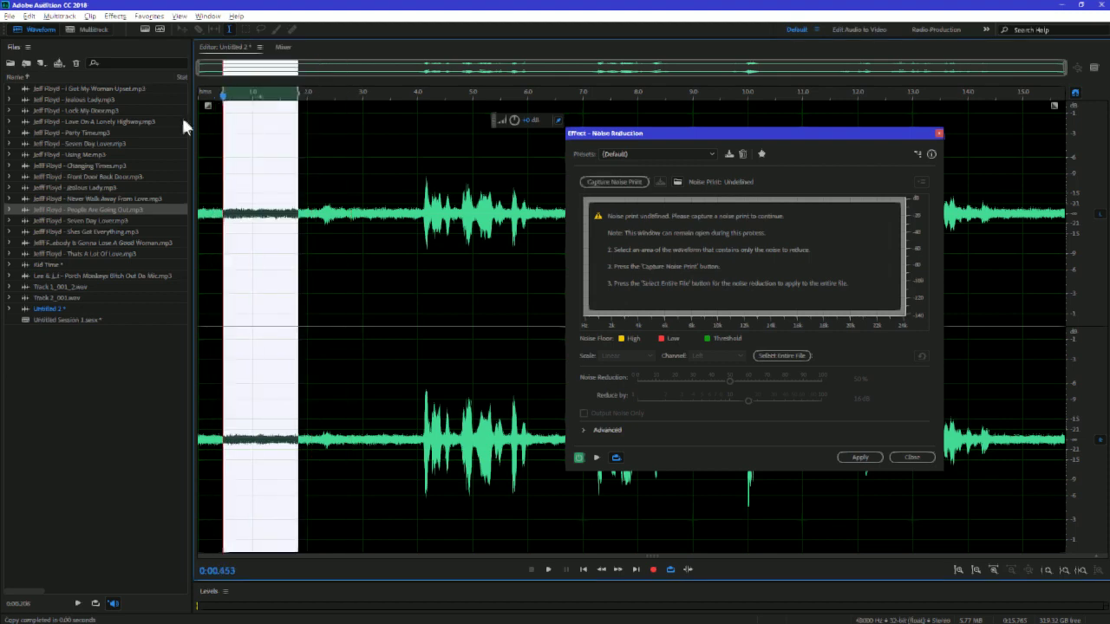
Capture a noise print from the selected passage and suppress the capture alert for future use
click(76, 18)
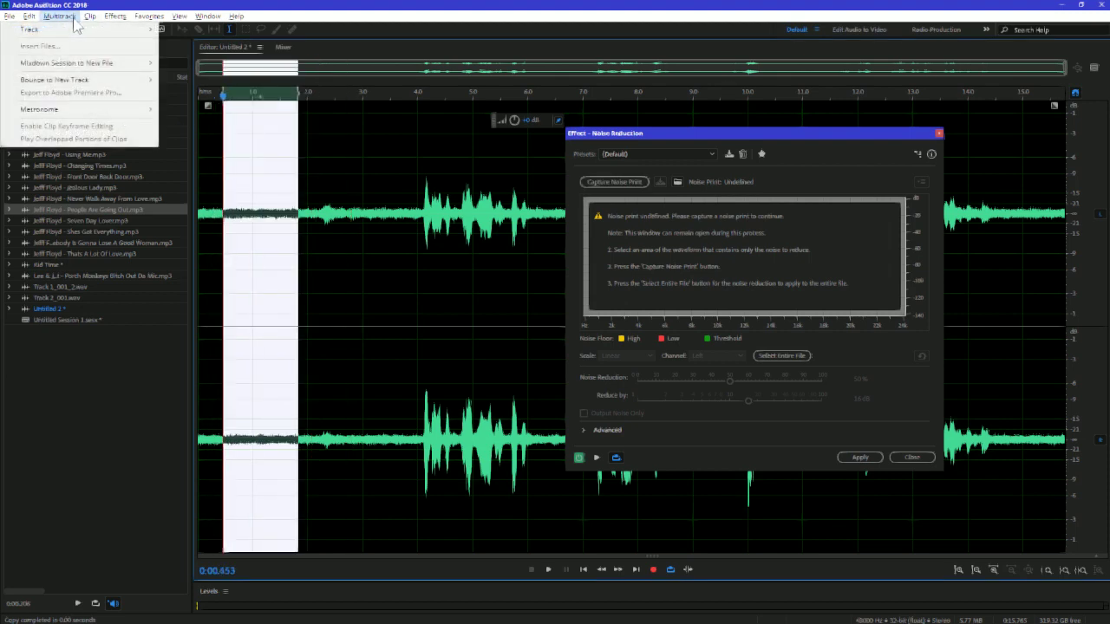
mouse_move(115, 16)
mouse_move(90, 223)
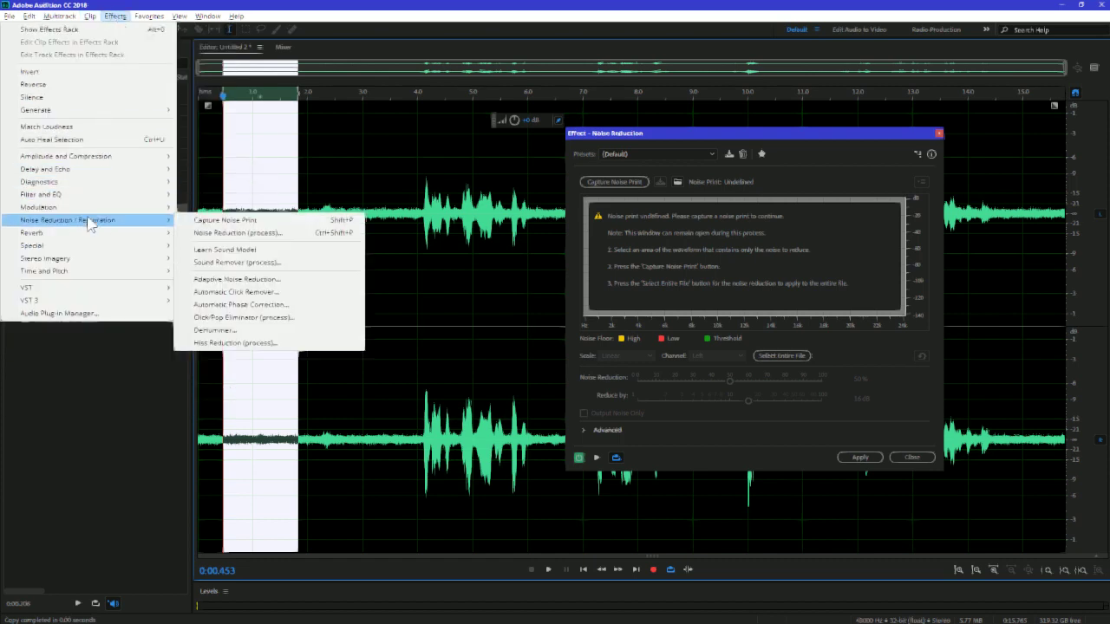
click(256, 222)
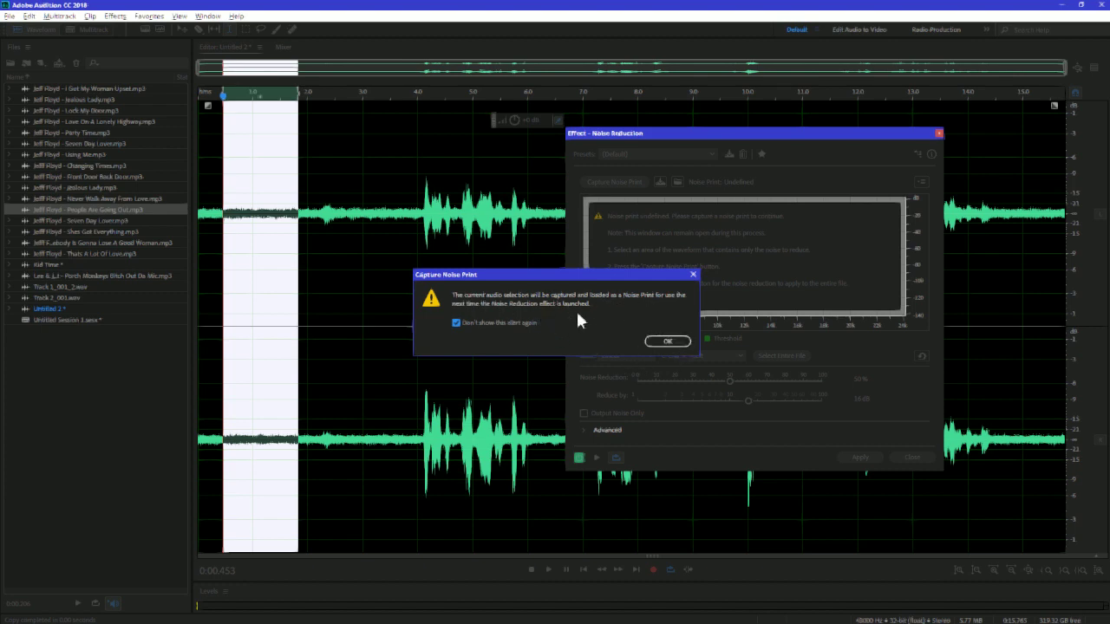
click(667, 342)
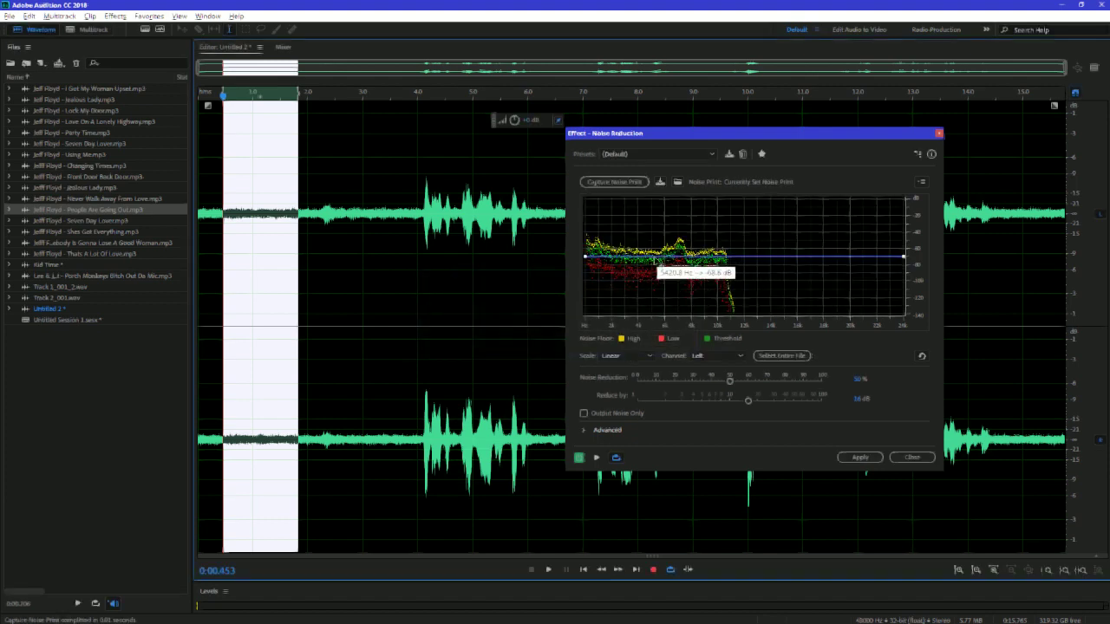
Preview Noise Reduction on the whole waveform, raise the curve to about -20 dB near 1 kHz, and stop at about 6.4 seconds
double_click(498, 349)
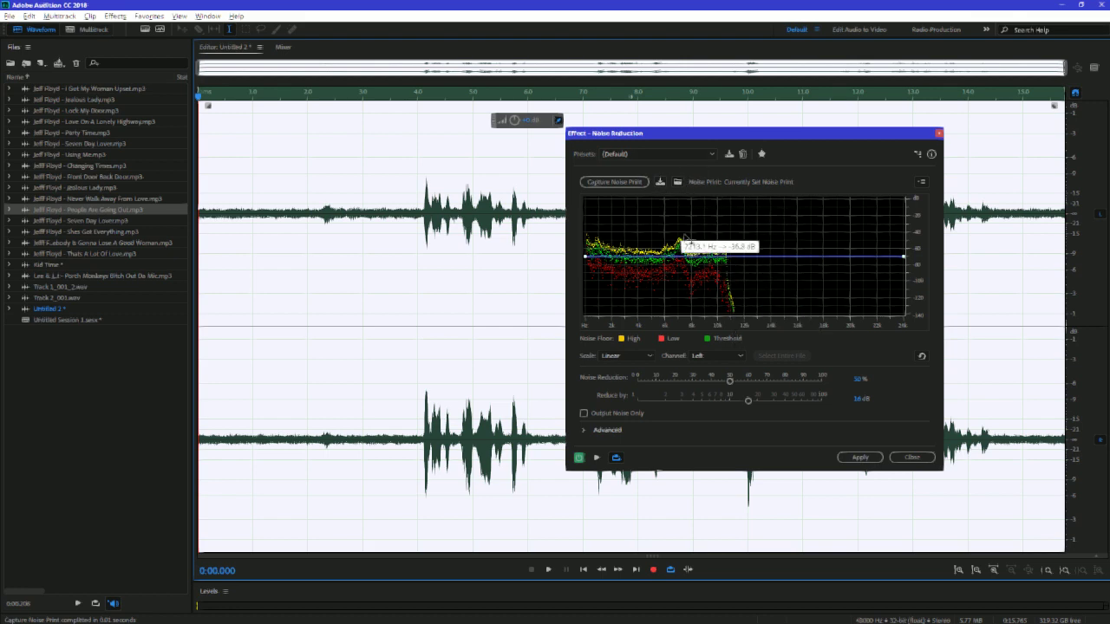
click(597, 457)
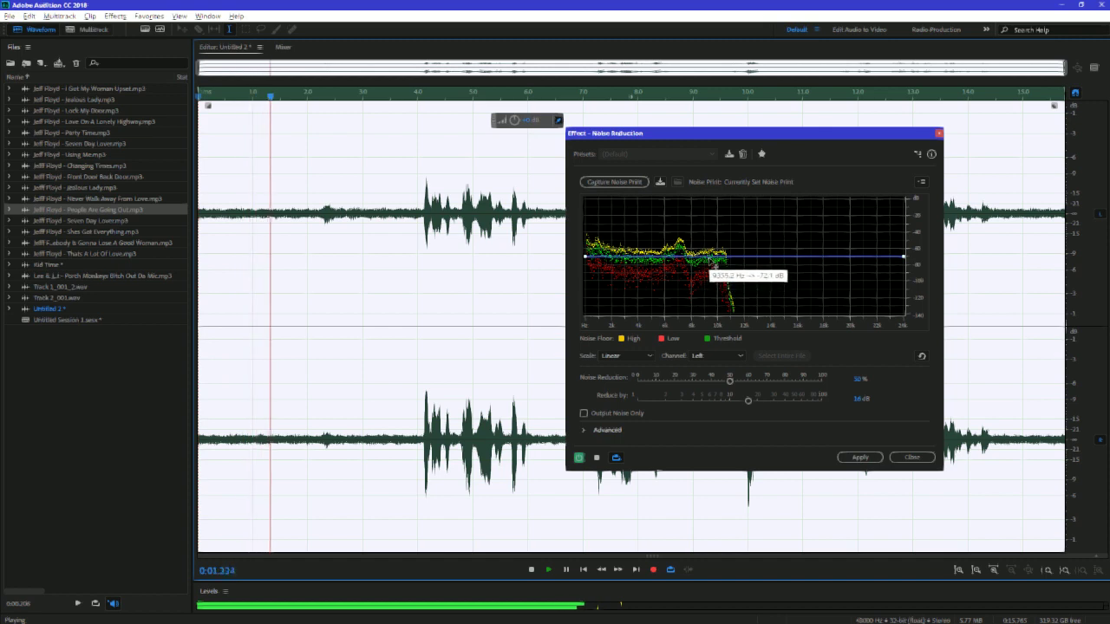
drag(709, 258, 597, 216)
key(space)
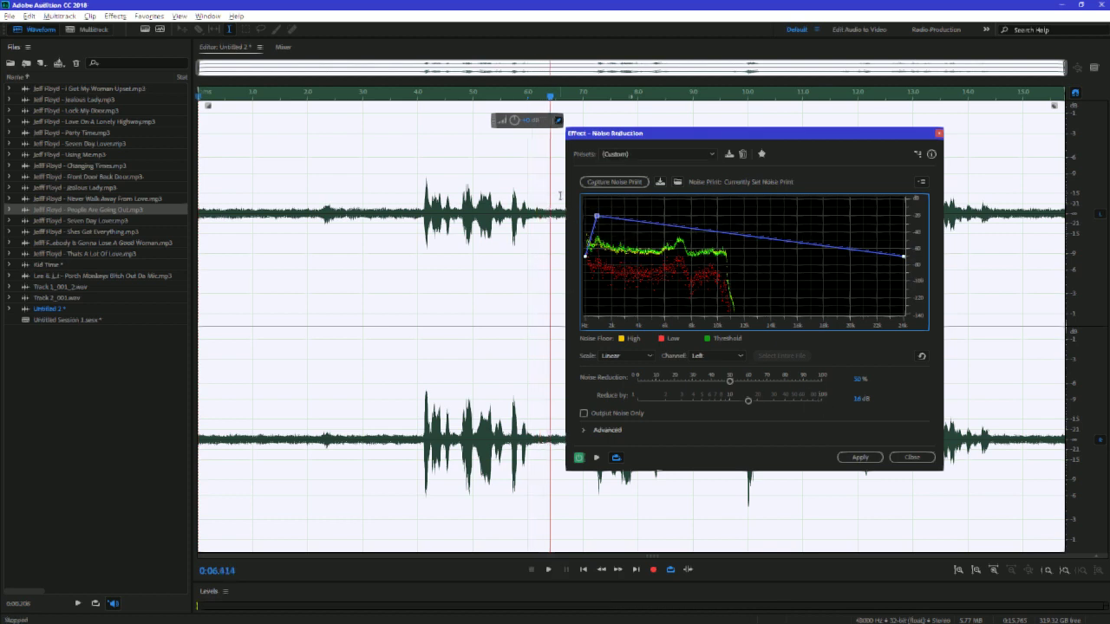
Select the entire file, restore the (Default) Noise Reduction preset, and start the preview from the beginning
click(555, 181)
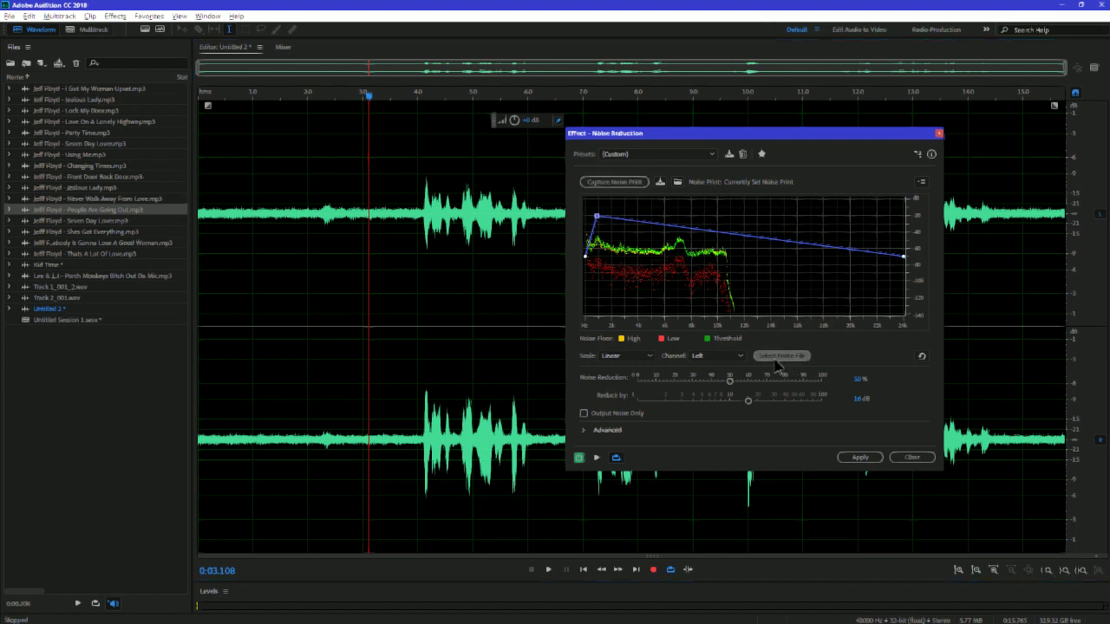
click(784, 355)
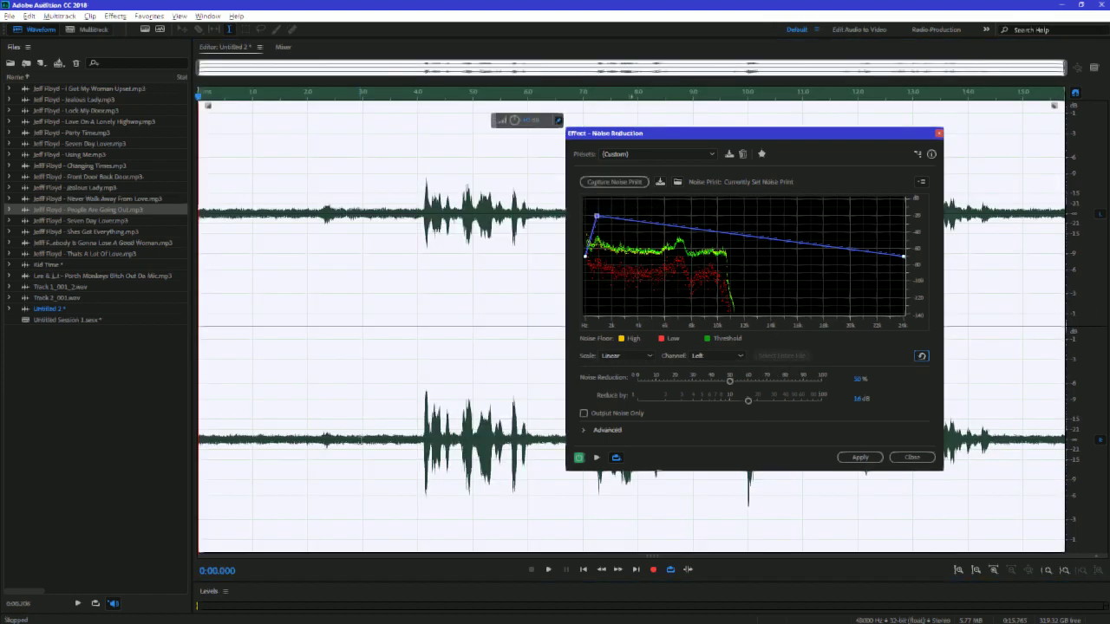
click(666, 155)
click(667, 168)
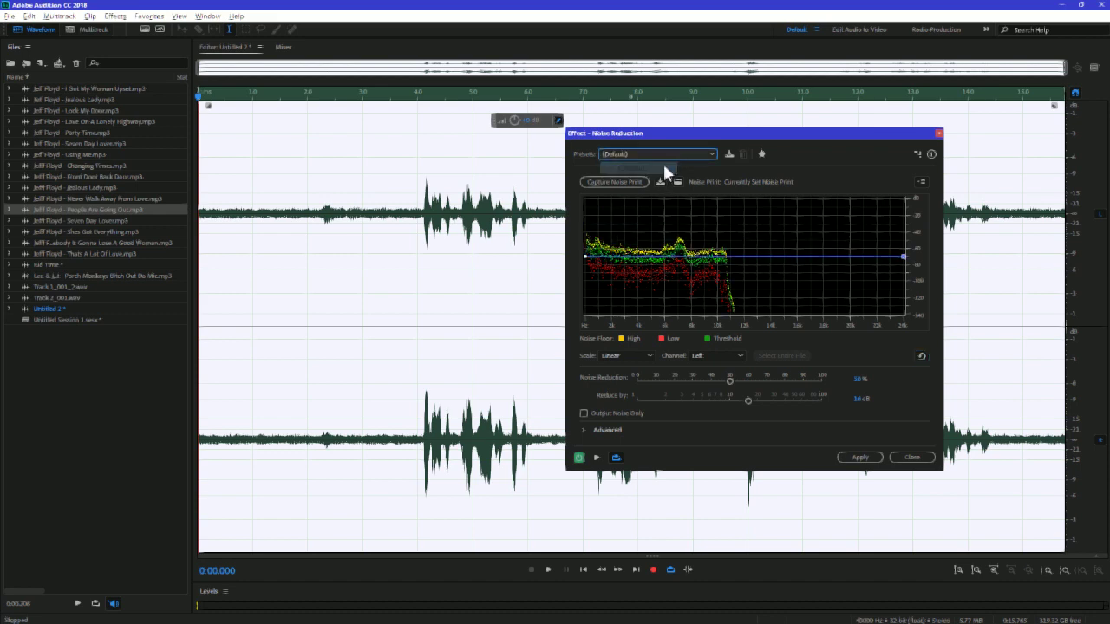
key(space)
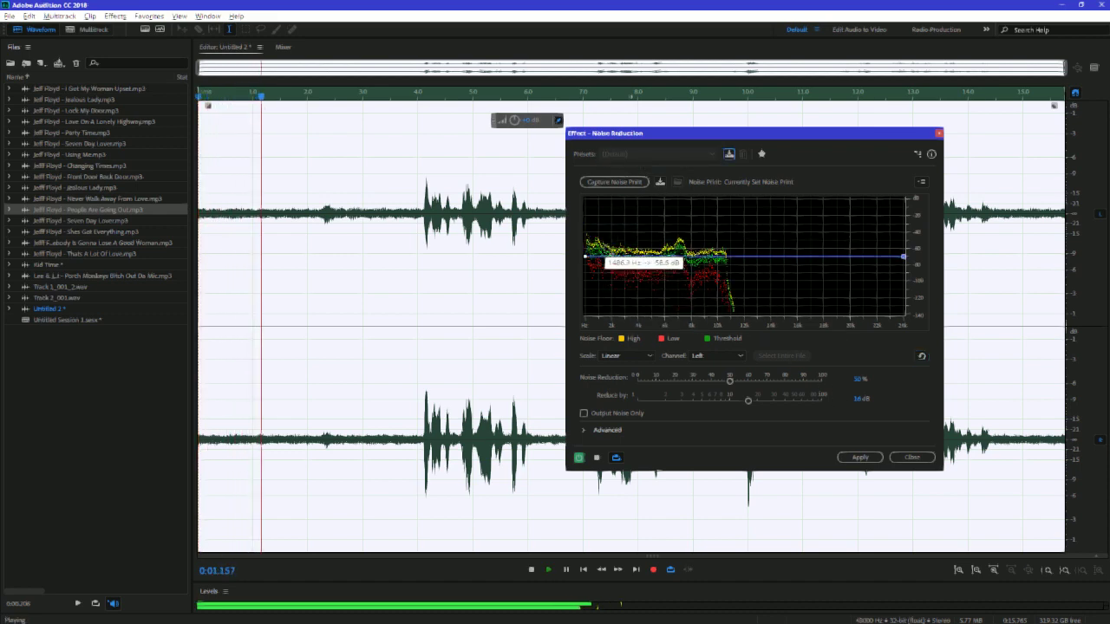
Recapture the noise print from the passage between about 0.86 and 1.8 seconds, and reselect the entire file
click(296, 230)
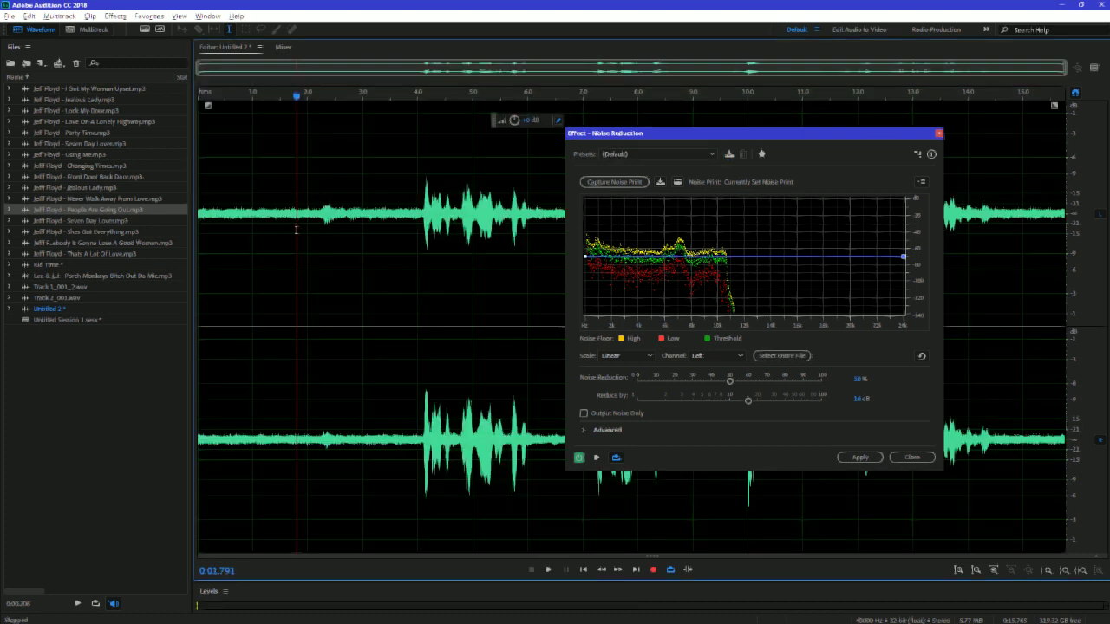
shift+click(246, 226)
click(605, 181)
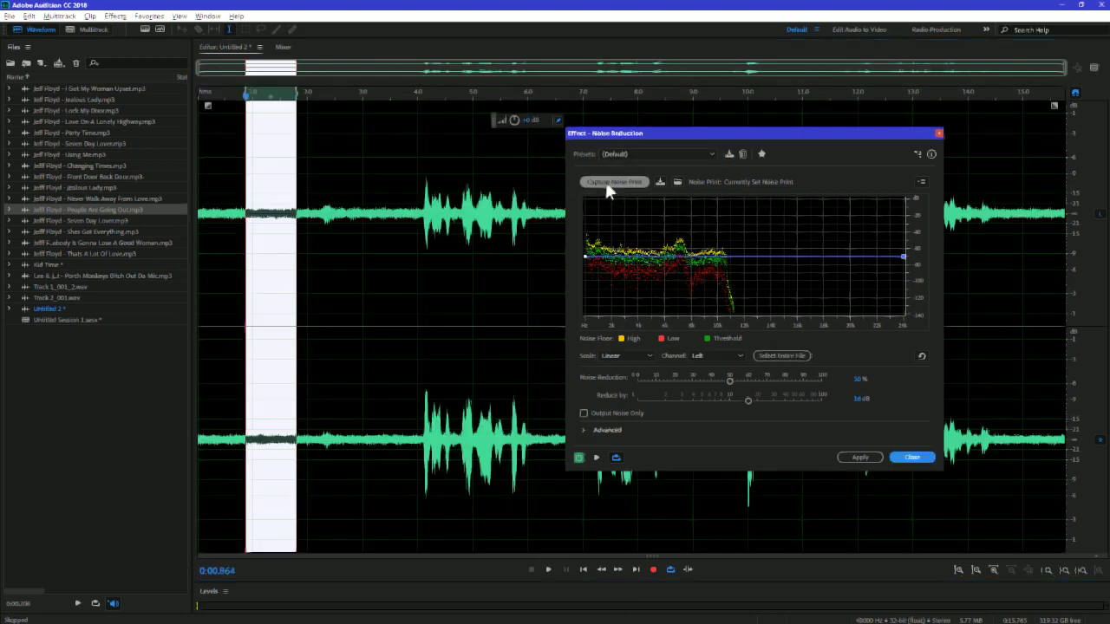
click(807, 356)
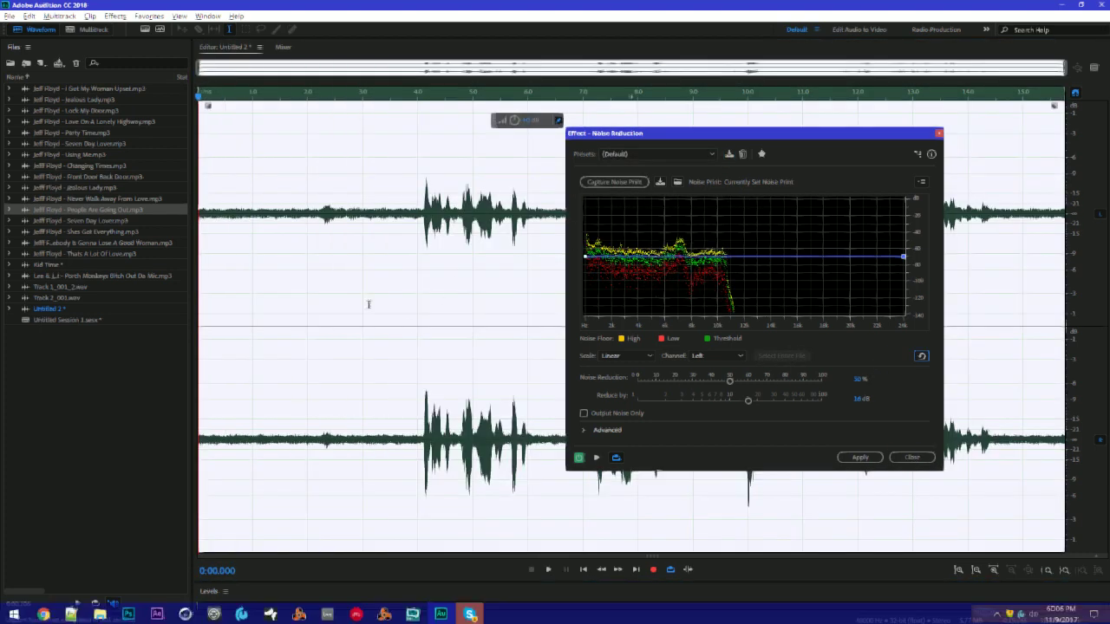
Preview the effect, set Noise Reduction to 100%, enable Output Noise Only, and stop playback at about 6 seconds
key(space)
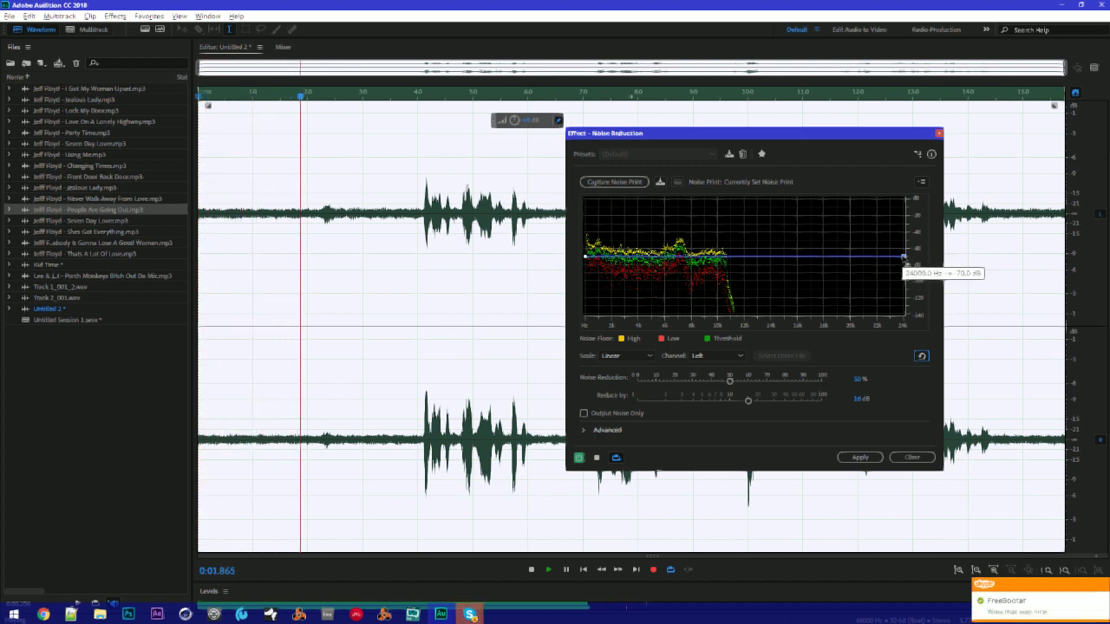
key(space)
key(space)
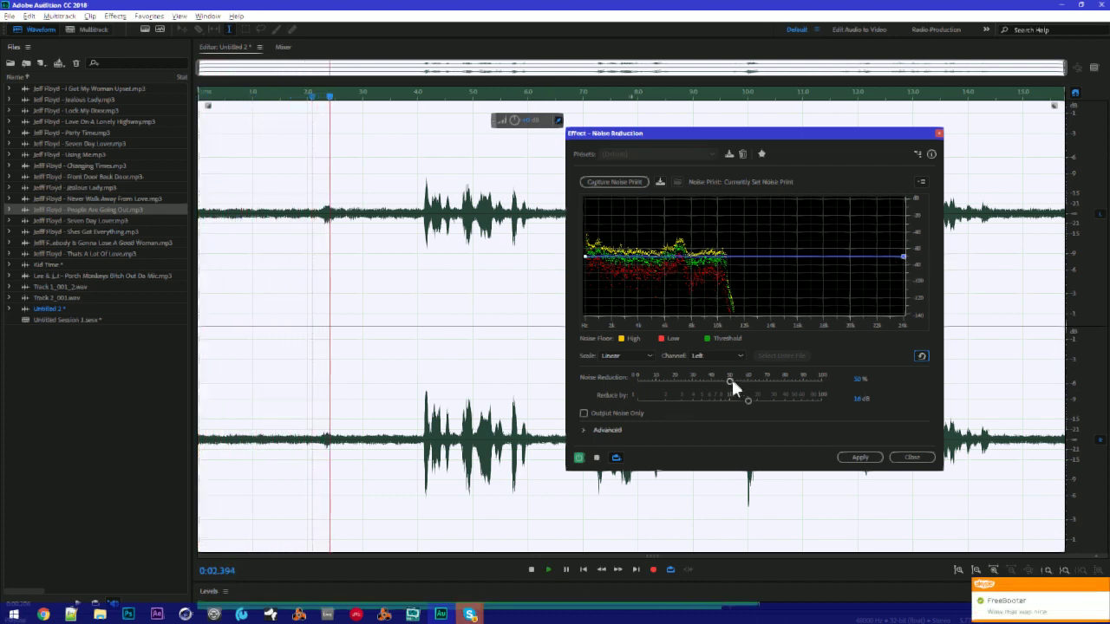
drag(731, 382, 819, 381)
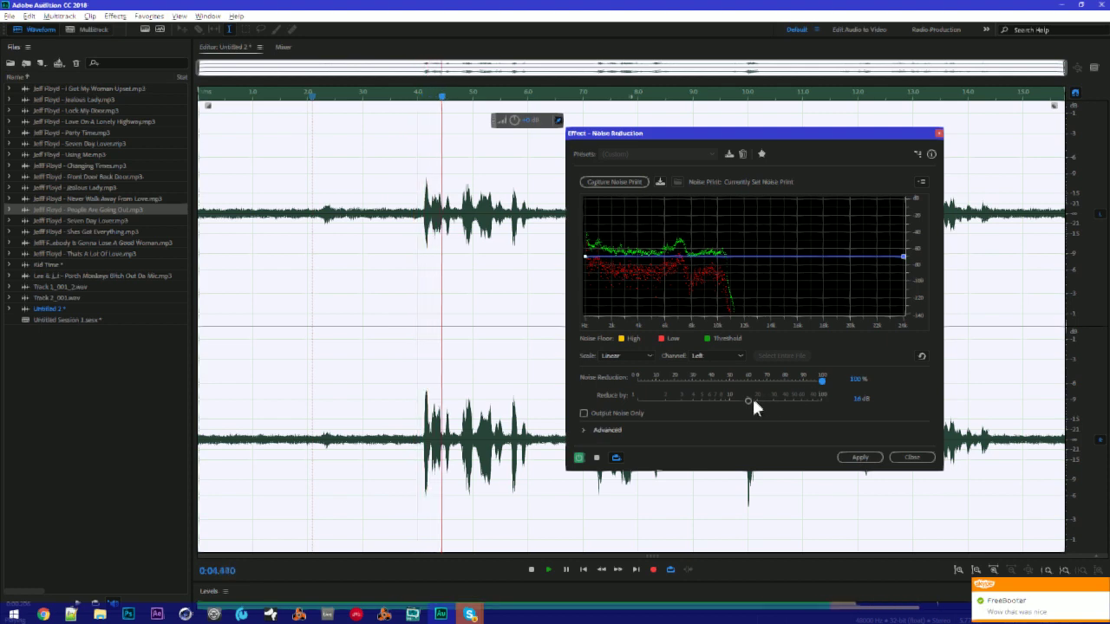
click(640, 415)
key(space)
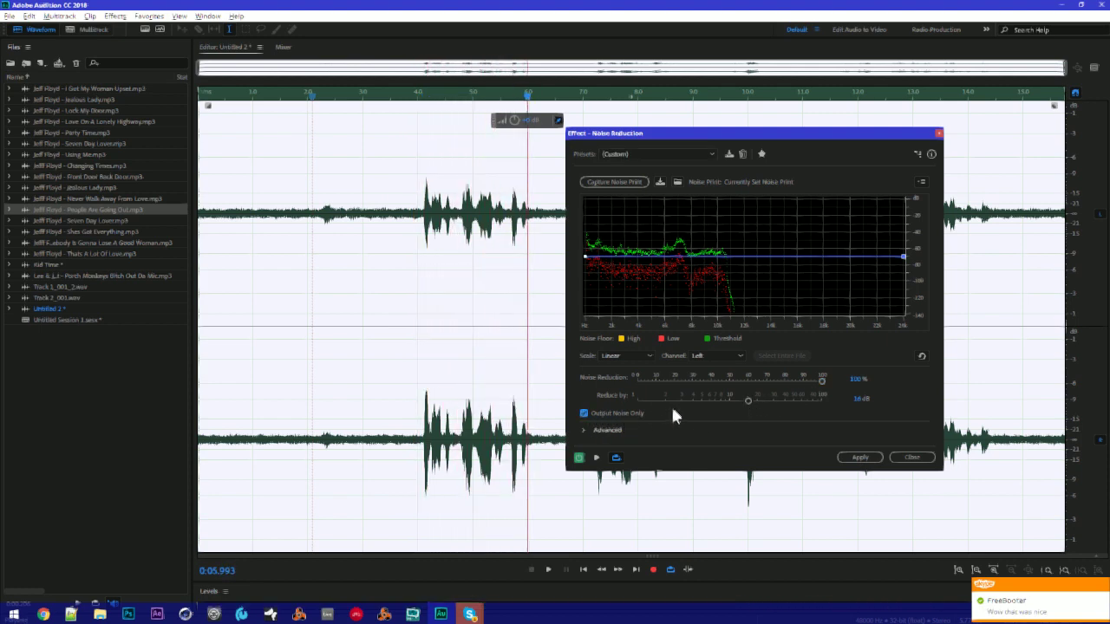
Select the entire file, preview the noise-only output from the beginning, and lower Reduce by to about 4.1 dB
click(259, 236)
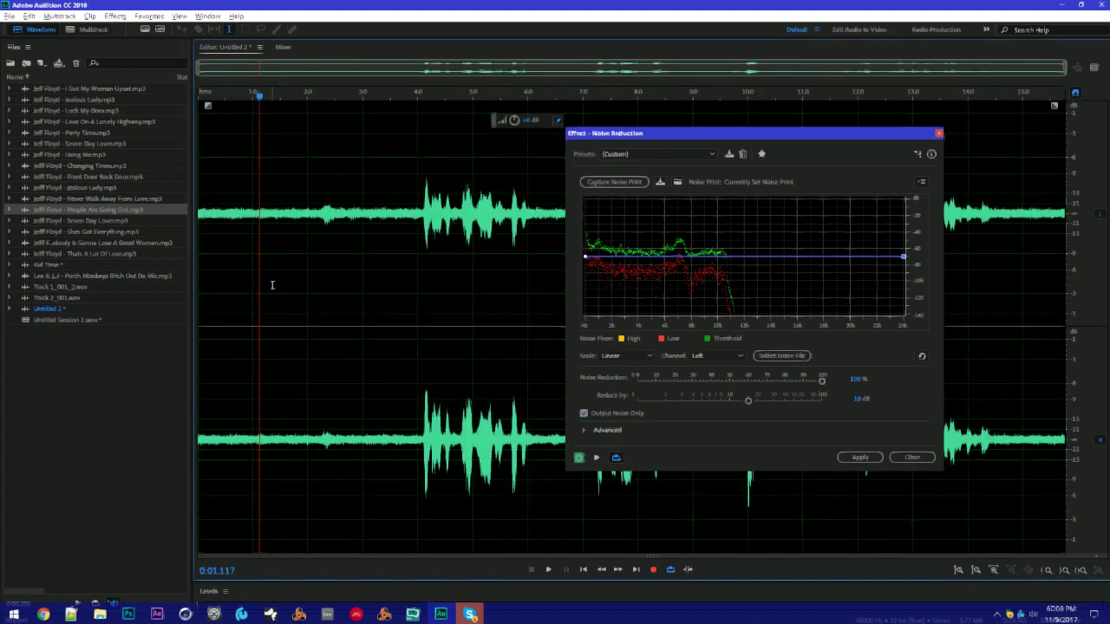
key(ctrl+a)
key(space)
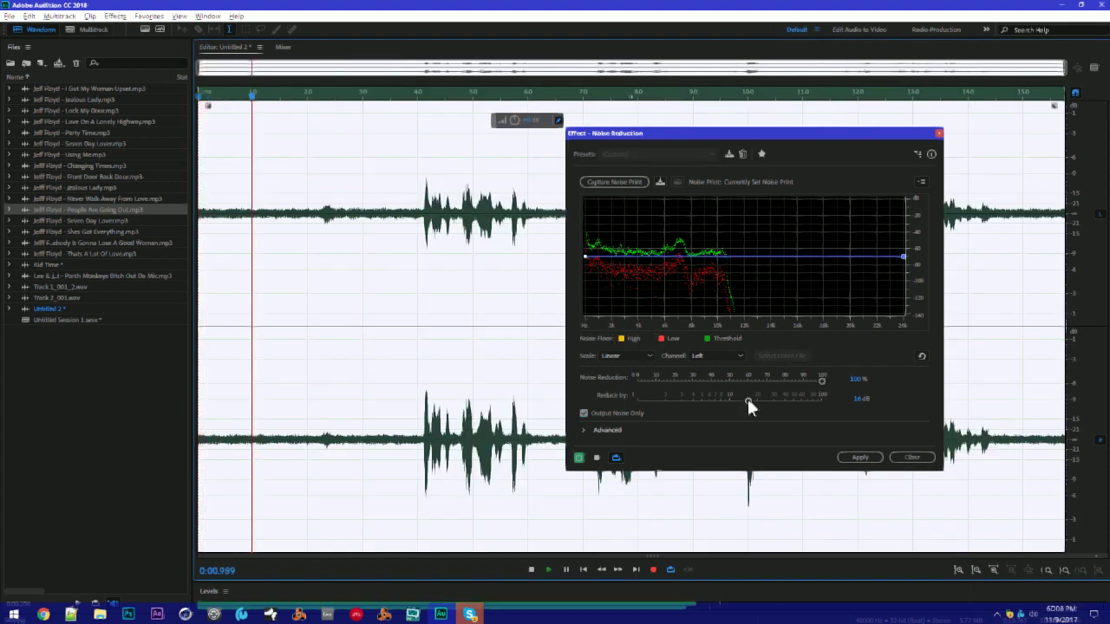
drag(748, 400, 694, 408)
Preview only the passage from about 3.6 to 6.7 seconds, setting Noise Reduction to 52% and Reduce by to 8.7 dB
click(388, 217)
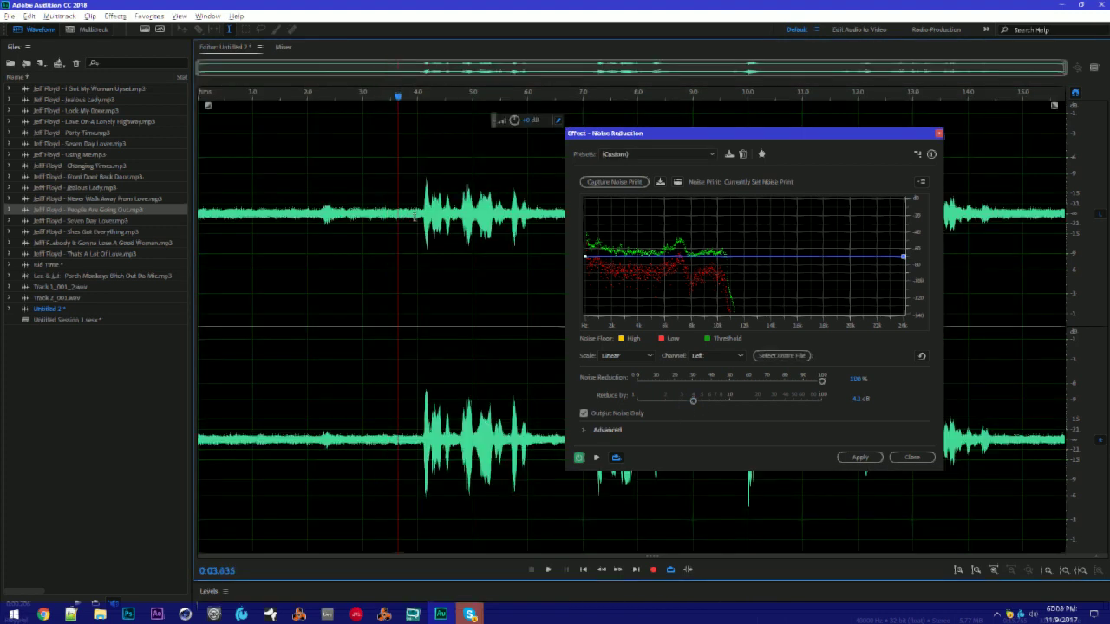
drag(398, 216, 565, 231)
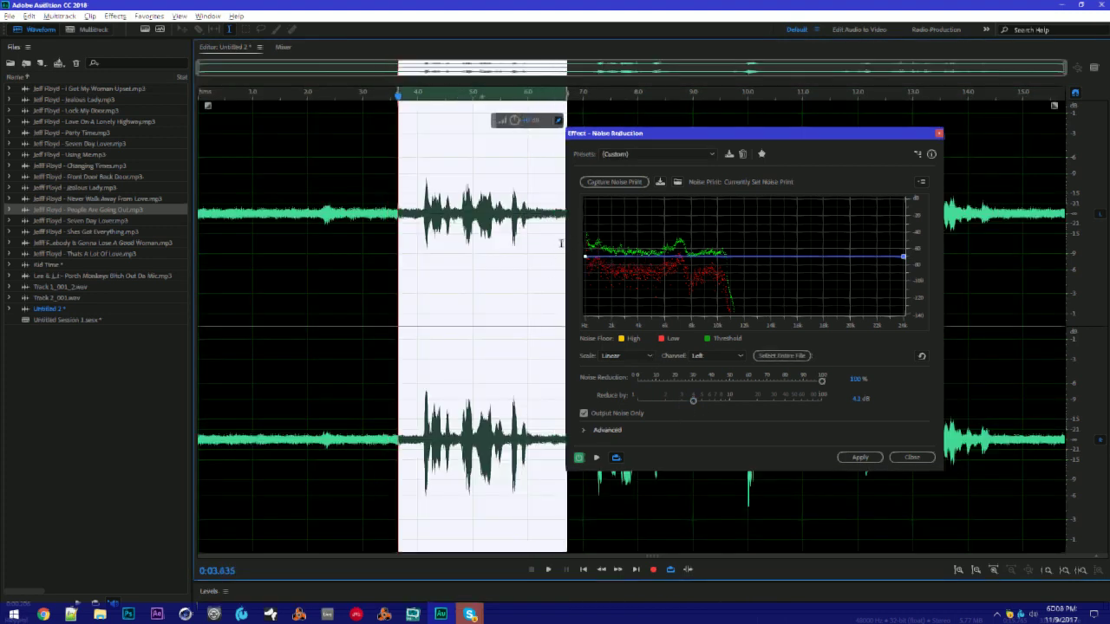
key(space)
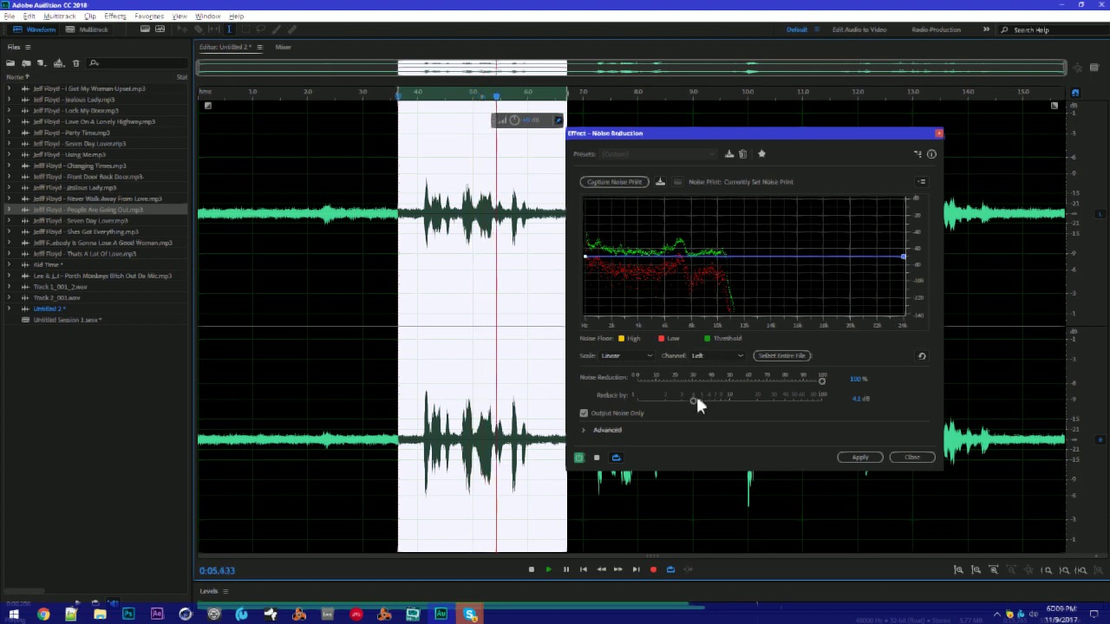
drag(695, 401, 736, 397)
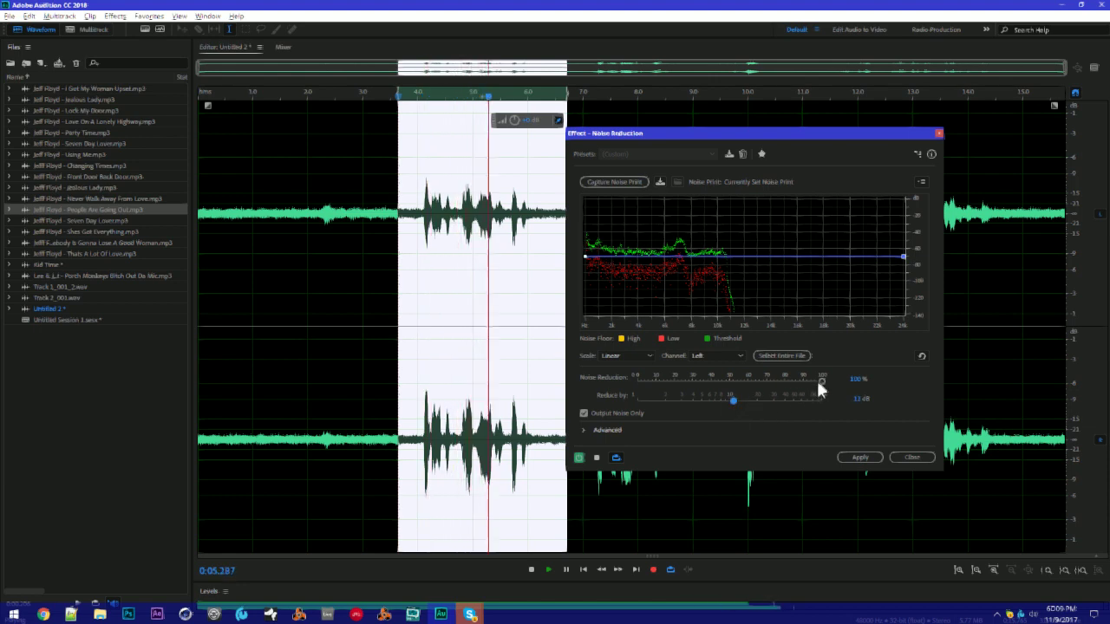
drag(820, 380, 724, 401)
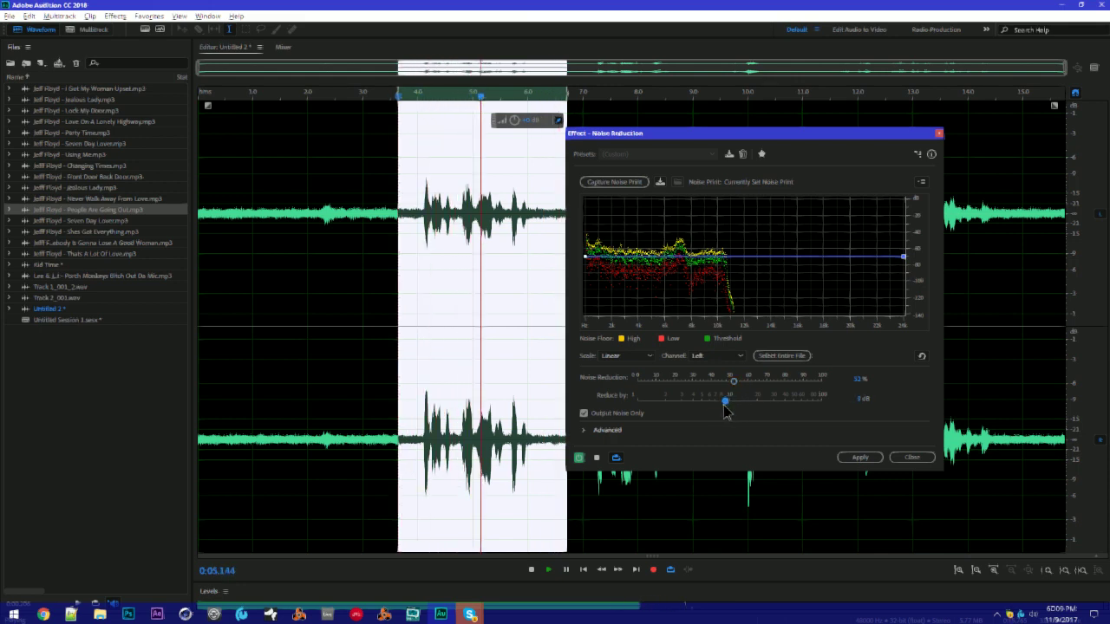
key(space)
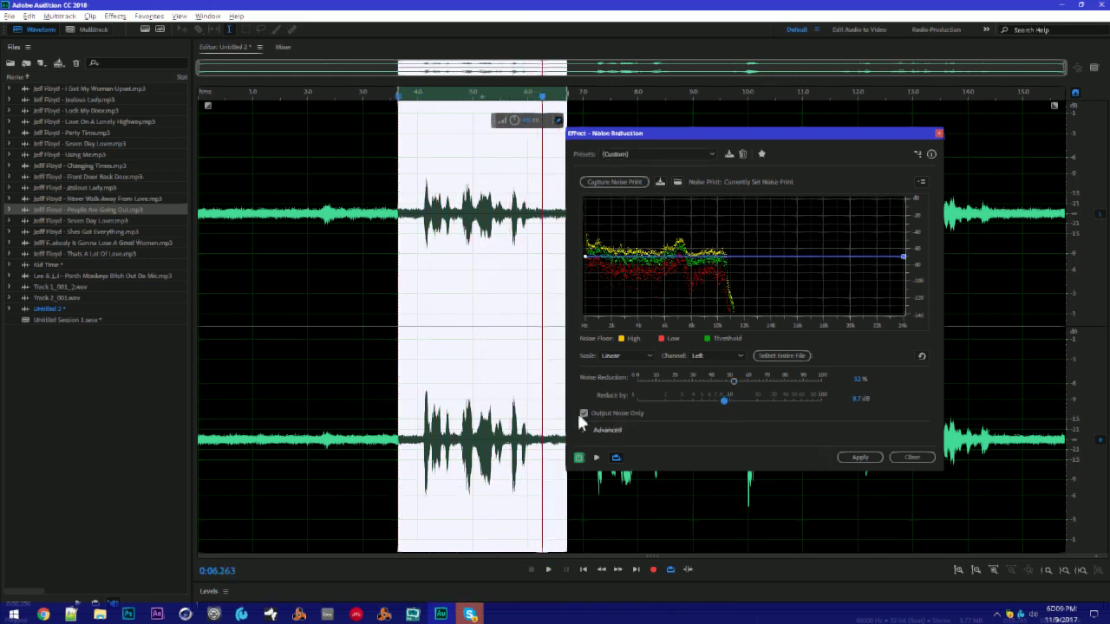
Disable Output Noise Only, restart the preview, and raise both ends of the noise curve to 0 dB
key(space)
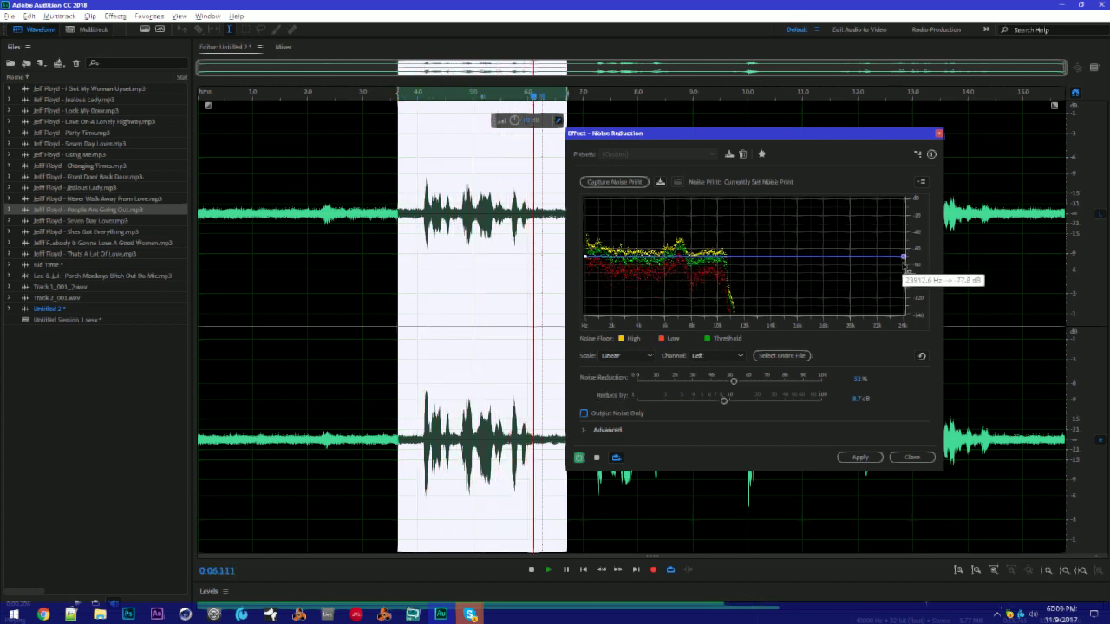
drag(902, 257, 883, 199)
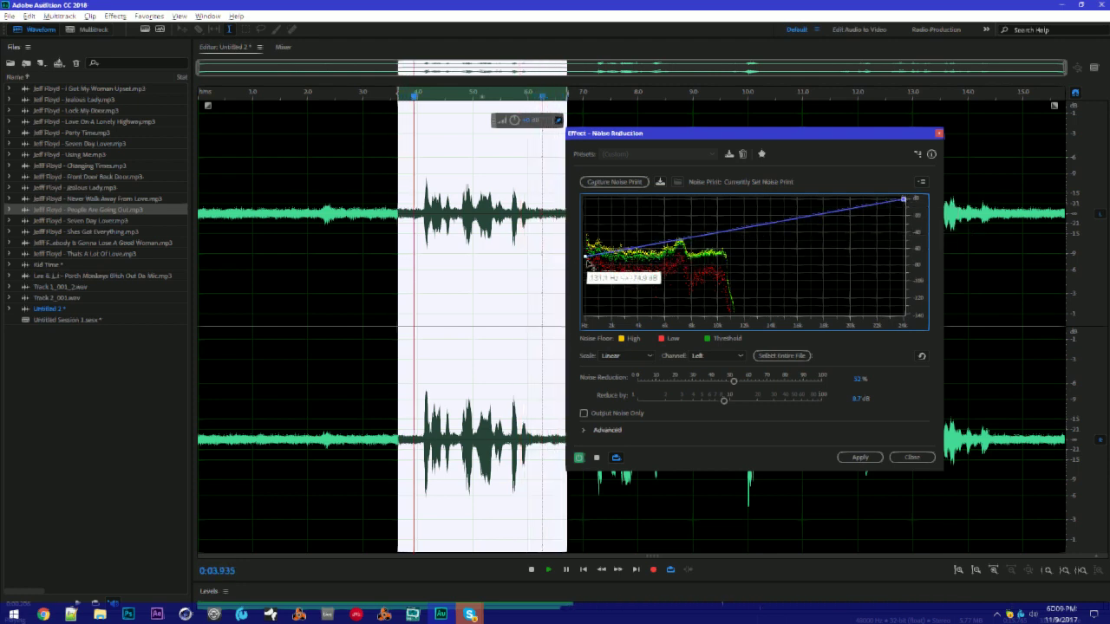
drag(586, 257, 586, 224)
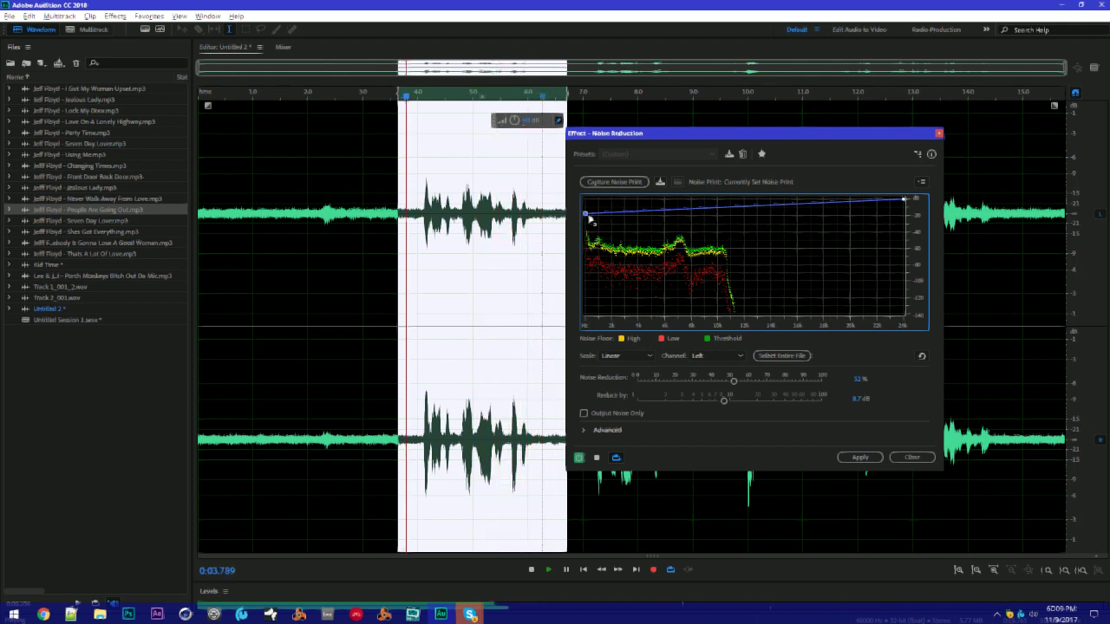
drag(586, 212, 587, 200)
Shorten the looping preview selection to the passage between about 4.06 and 5.05 seconds
scroll(501, 227, up, 2)
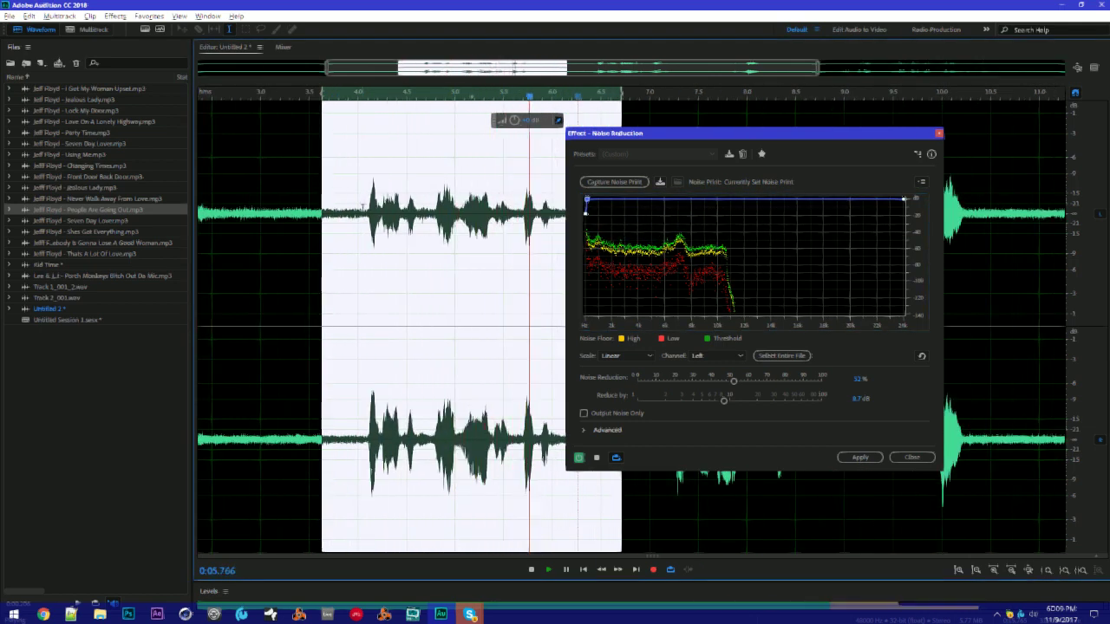
drag(325, 200, 364, 200)
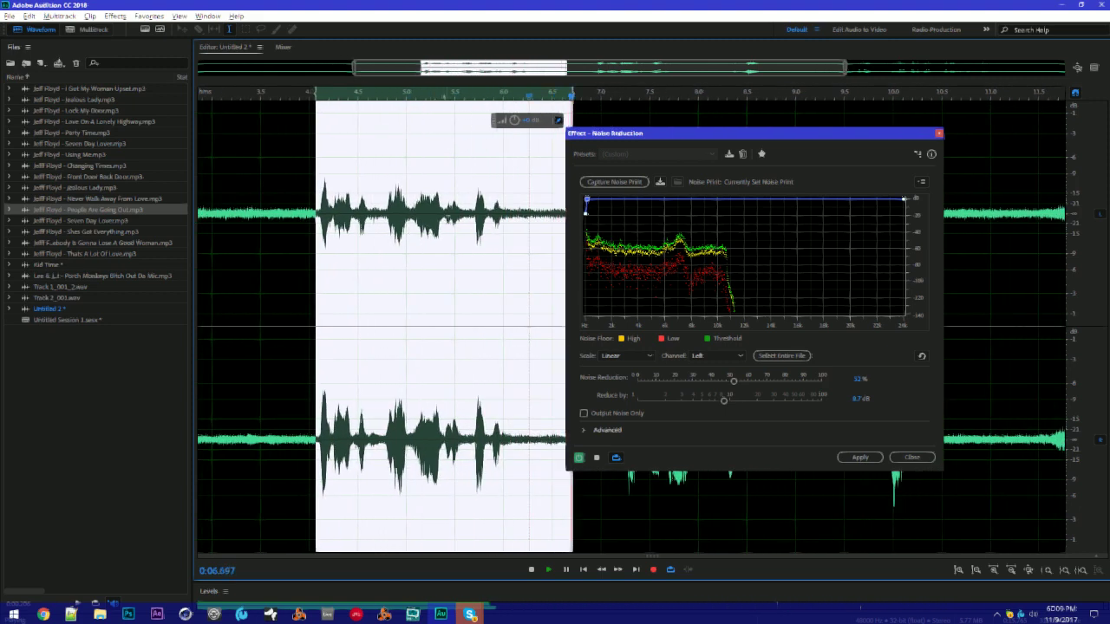
drag(552, 172, 424, 185)
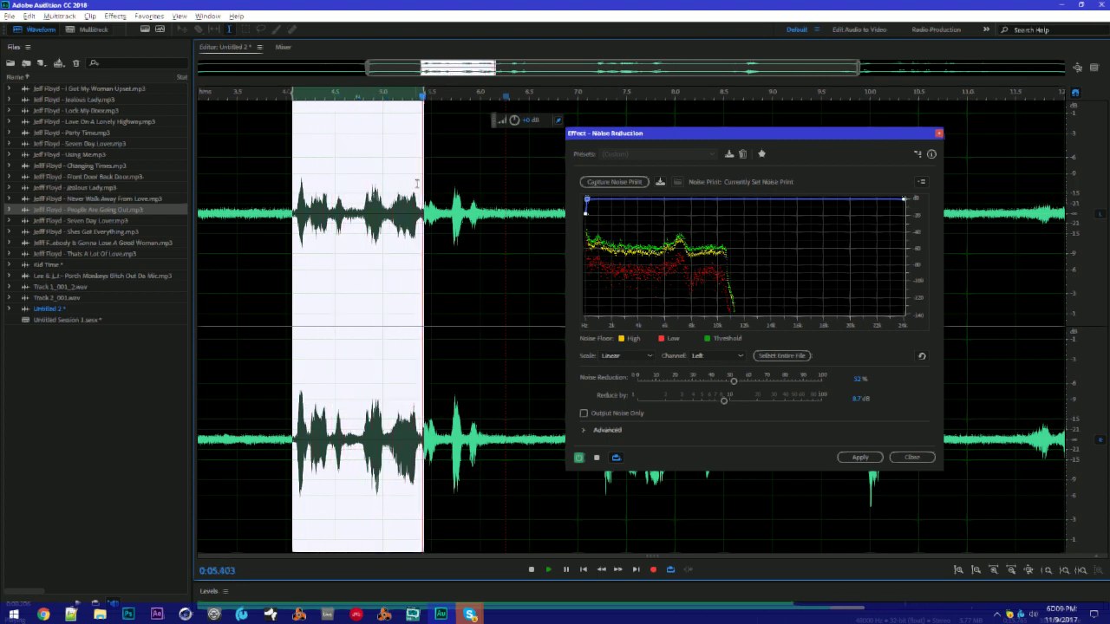
drag(423, 183, 389, 185)
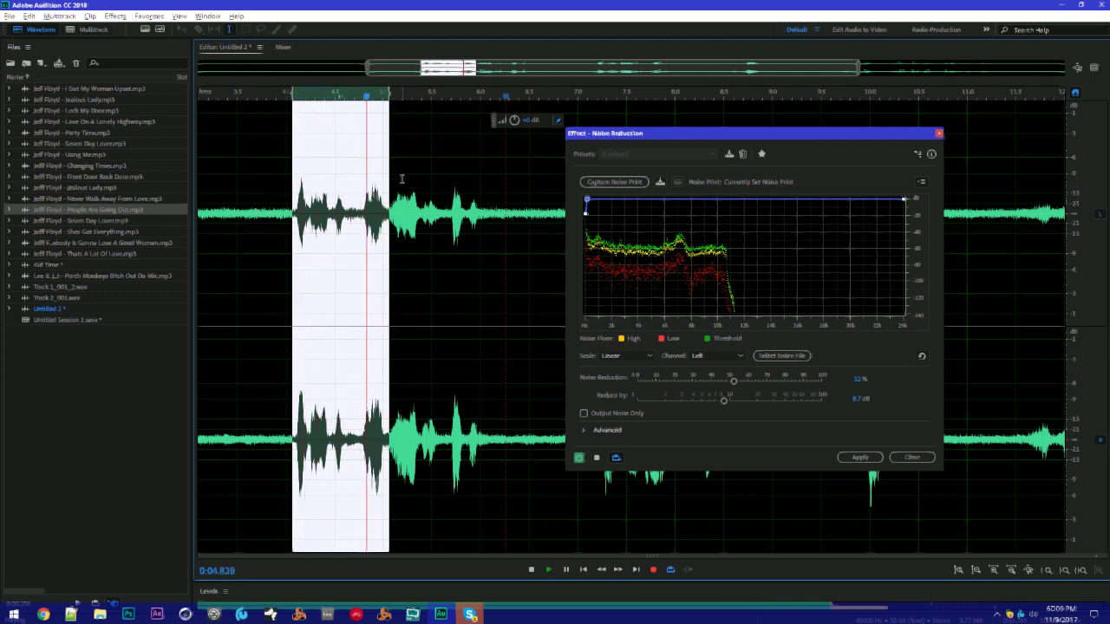
Select the passage between 4.0 and about 6.15 seconds and start its preview
click(352, 217)
click(295, 218)
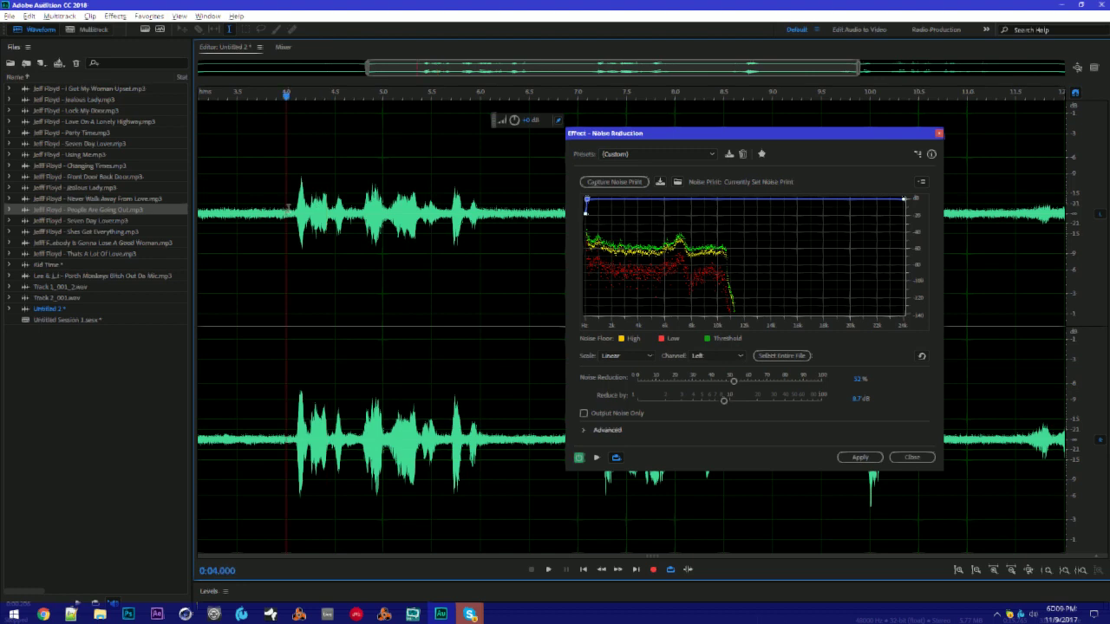
shift+click(495, 241)
key(space)
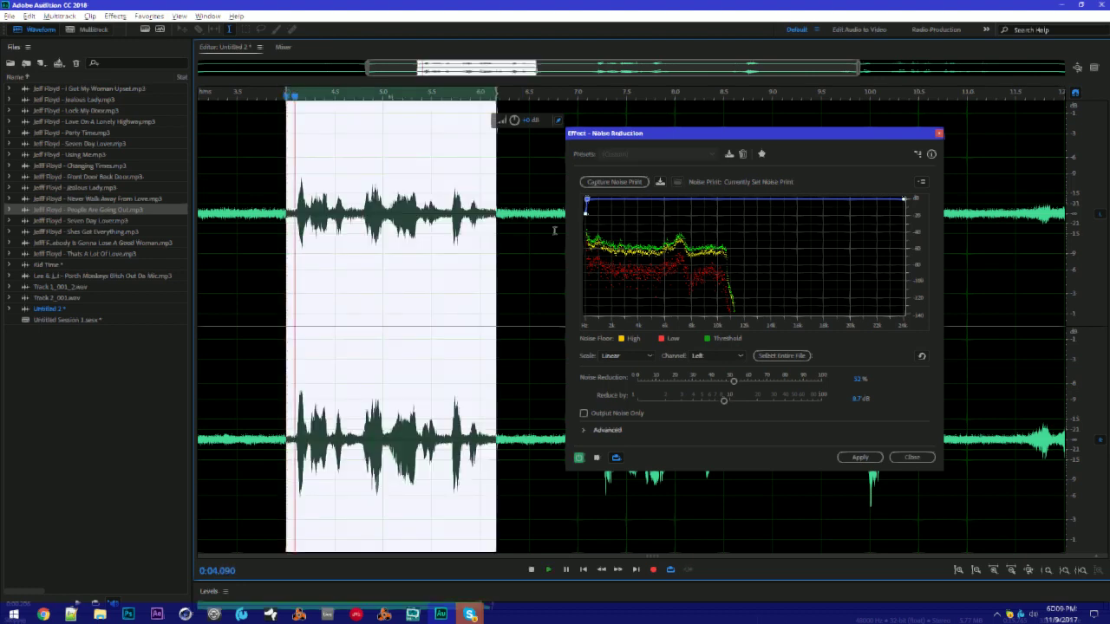
Lower the curve to about -66 dB near 11.5 kHz and about -83 dB near 22 kHz, and stop the preview
drag(811, 205, 737, 254)
drag(898, 209, 881, 267)
key(space)
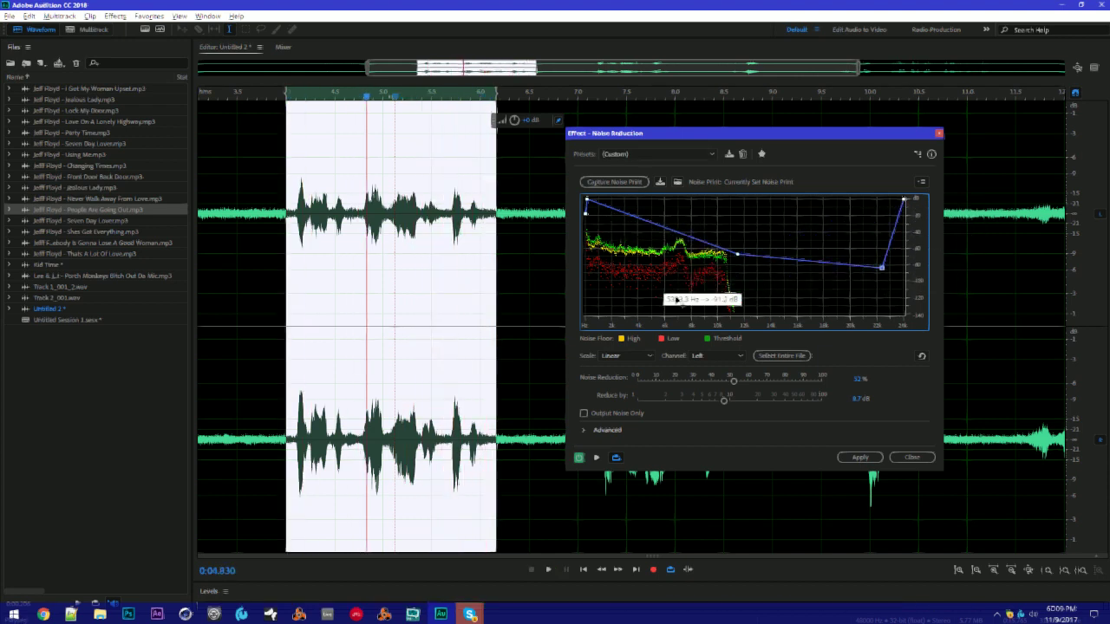
Switch the noise graph to the Logarithmic scale, keep the Left channel, and restart the preview
click(637, 356)
click(716, 355)
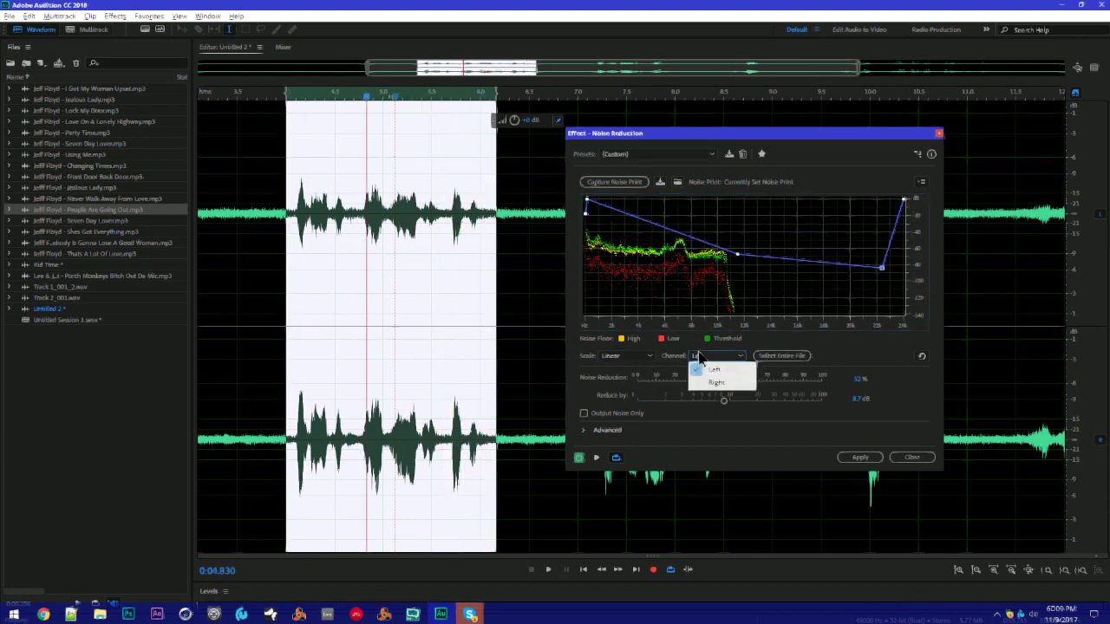
click(724, 374)
click(608, 358)
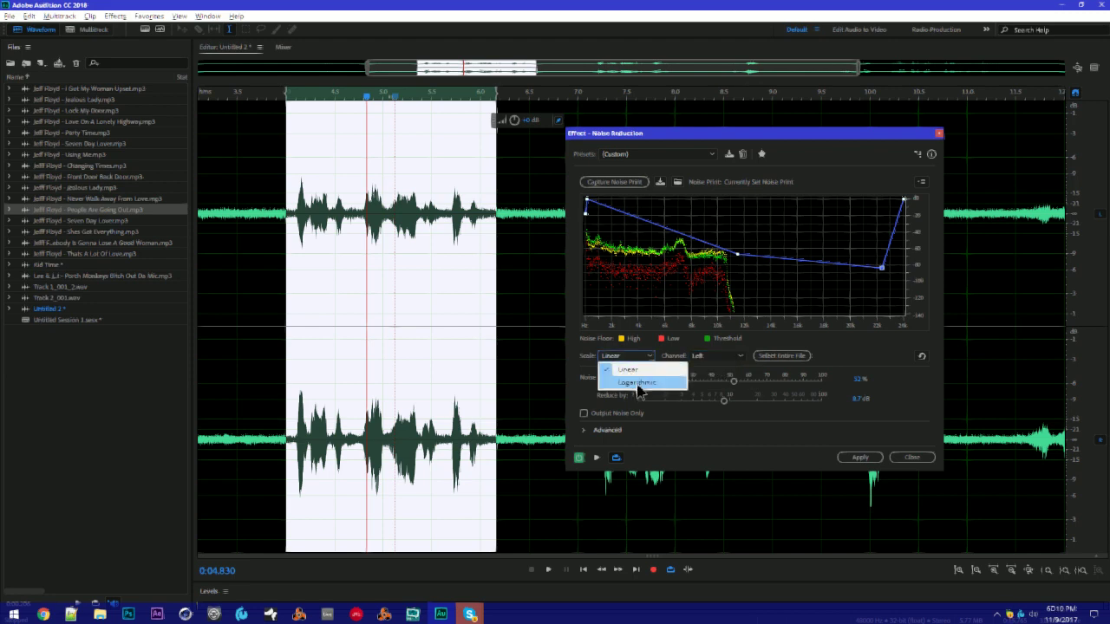
click(638, 390)
key(space)
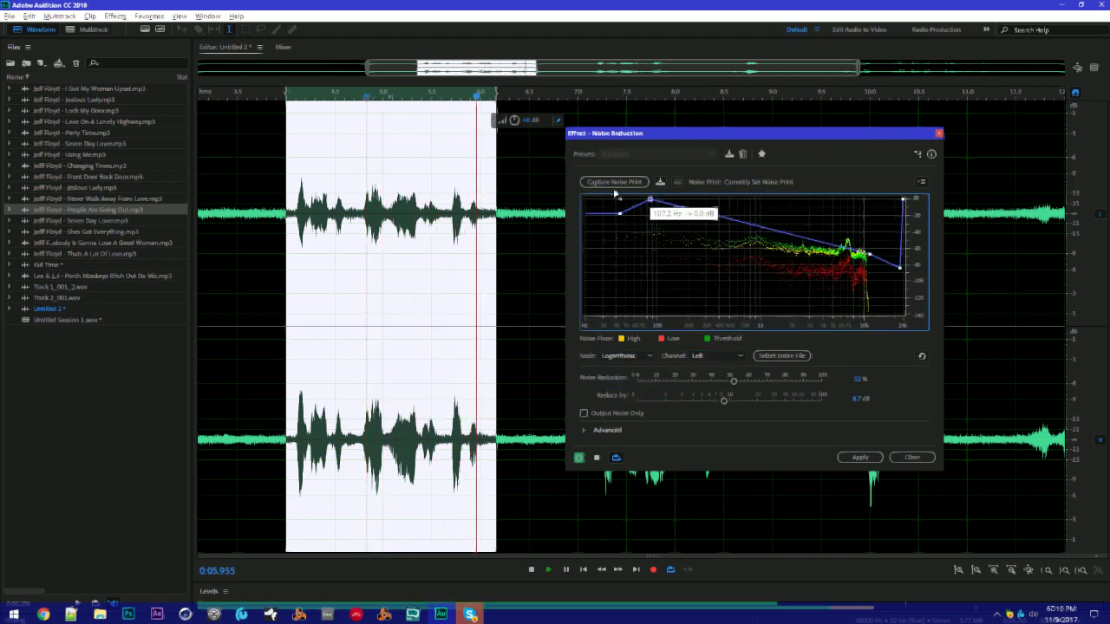
Reshape the curve to hold 0 dB up to about 400 Hz and above 10 kHz with a deep dip near 5 kHz, and preview it
drag(616, 196, 589, 200)
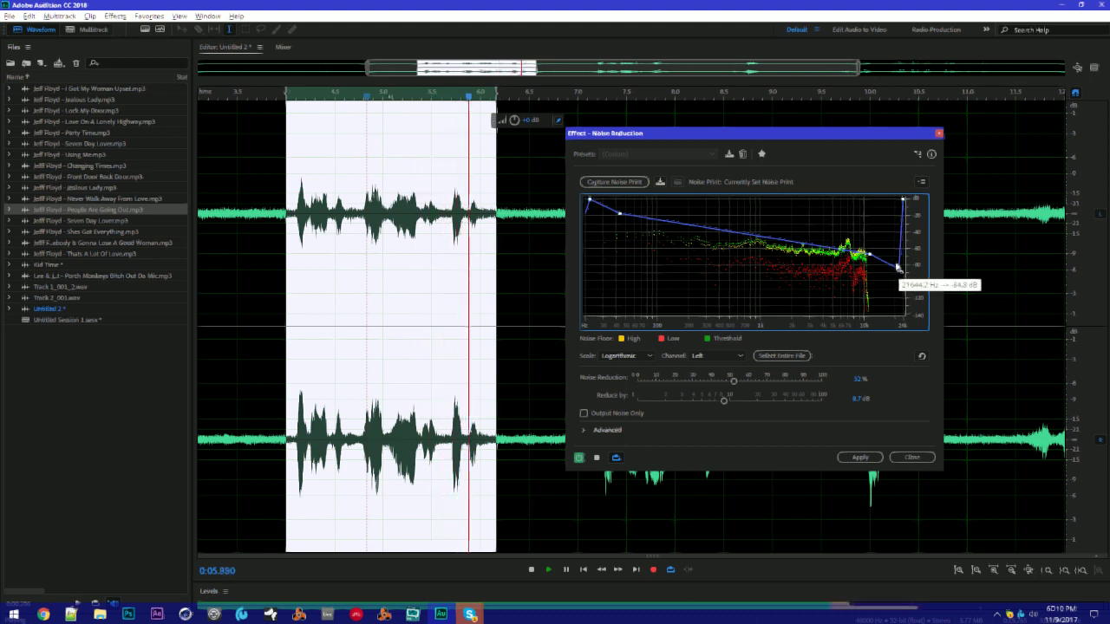
drag(897, 267, 870, 200)
drag(869, 255, 832, 303)
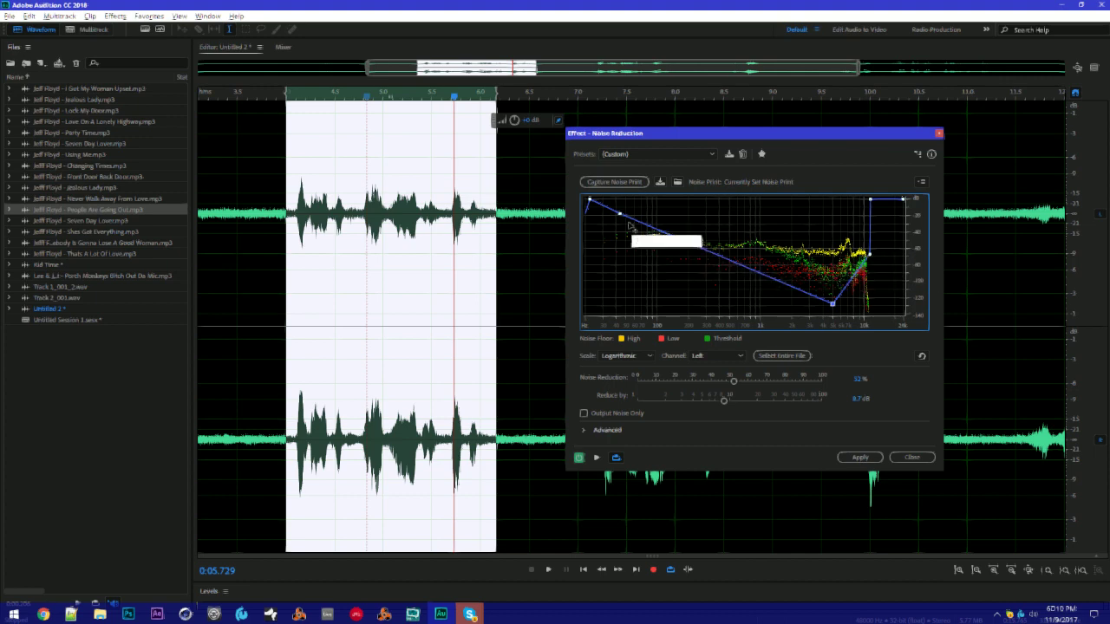
drag(620, 213, 720, 218)
drag(676, 209, 717, 192)
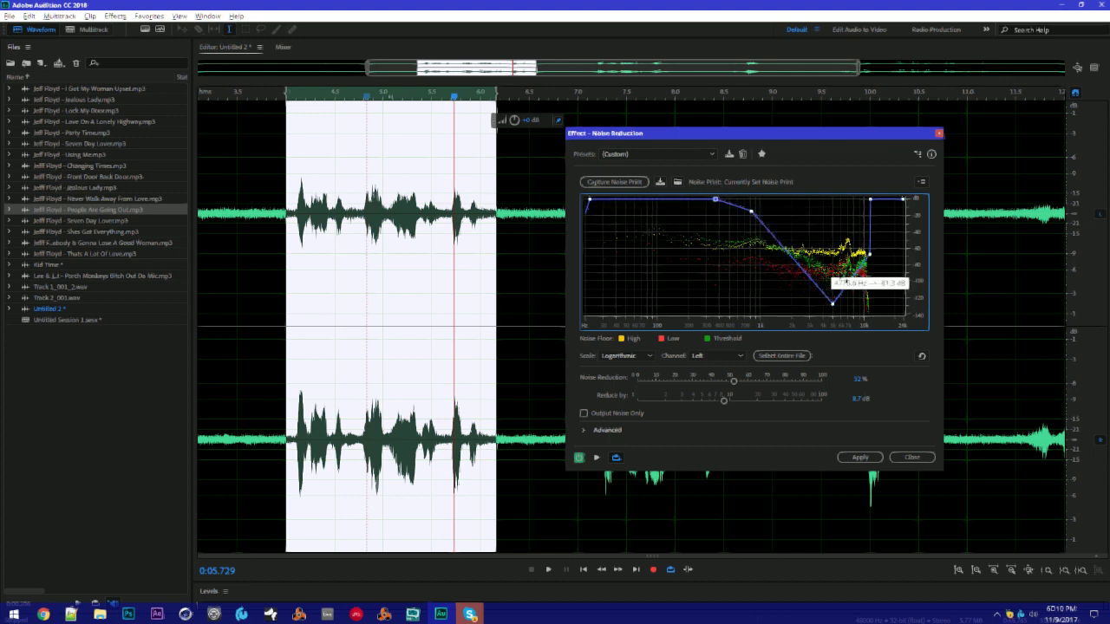
drag(858, 282, 765, 313)
key(space)
Close the Noise Reduction effect without applying it and select the entire file
click(907, 458)
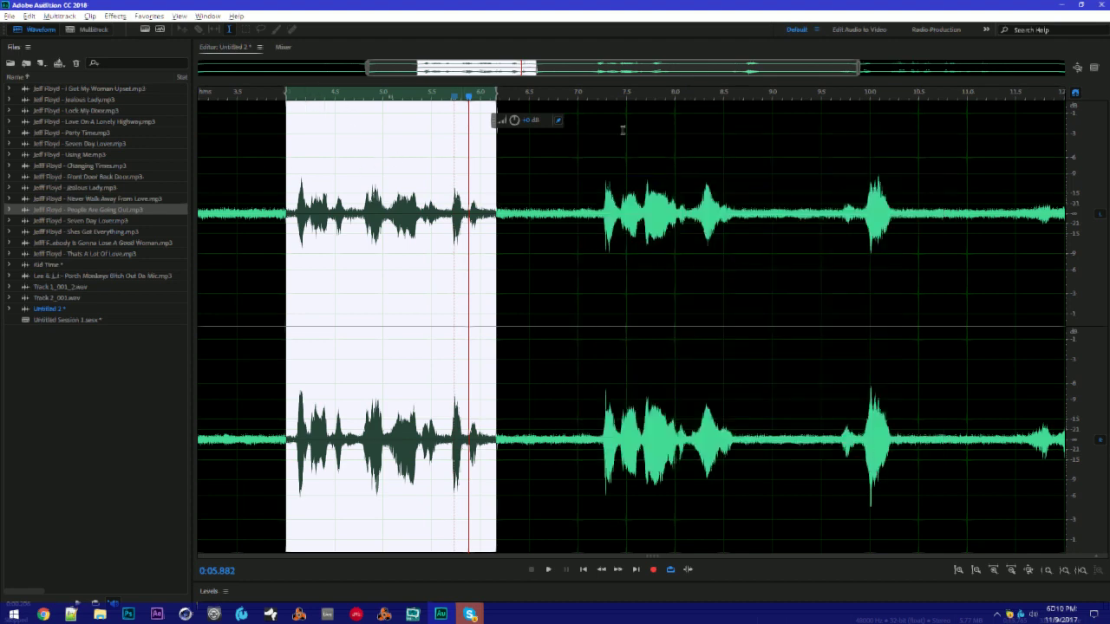
click(684, 249)
scroll(550, 277, down, 2)
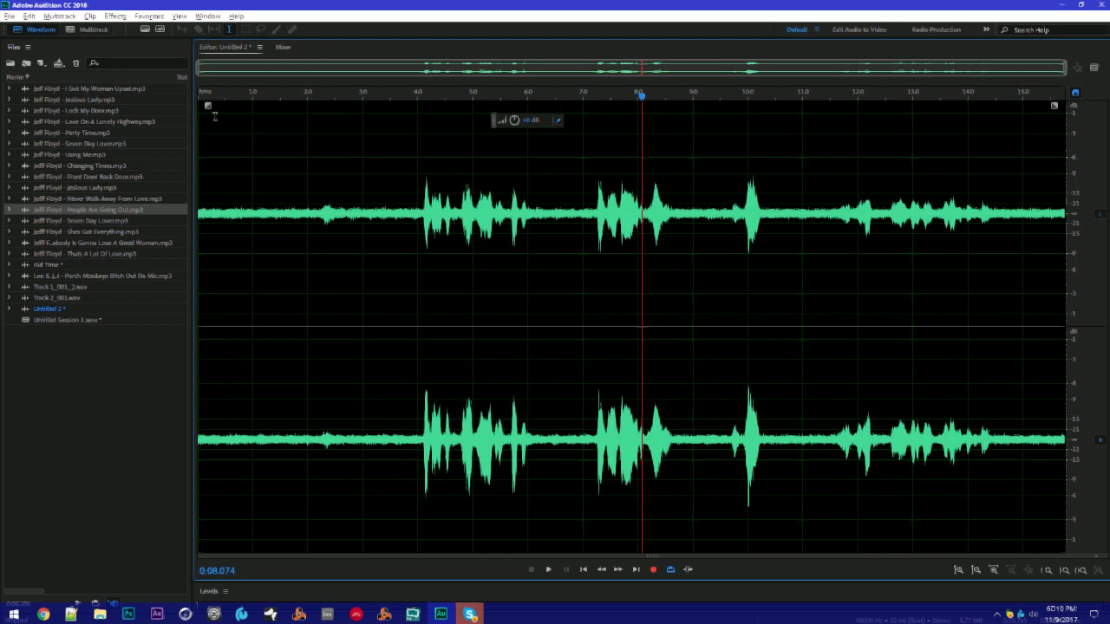
key(ctrl+a)
click(117, 16)
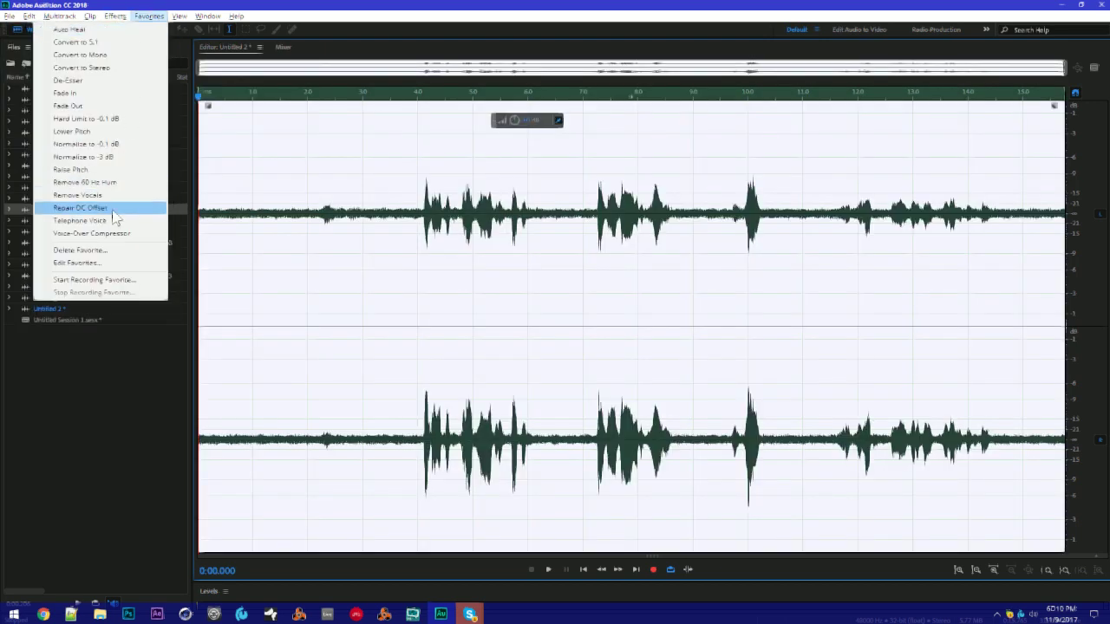
mouse_move(78, 237)
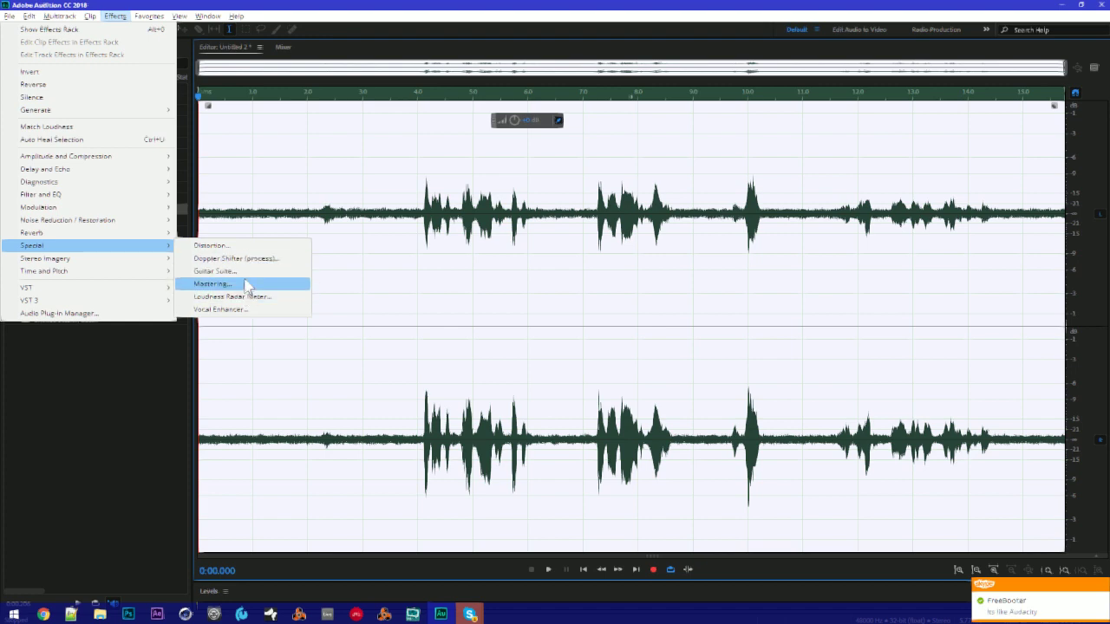
mouse_move(165, 258)
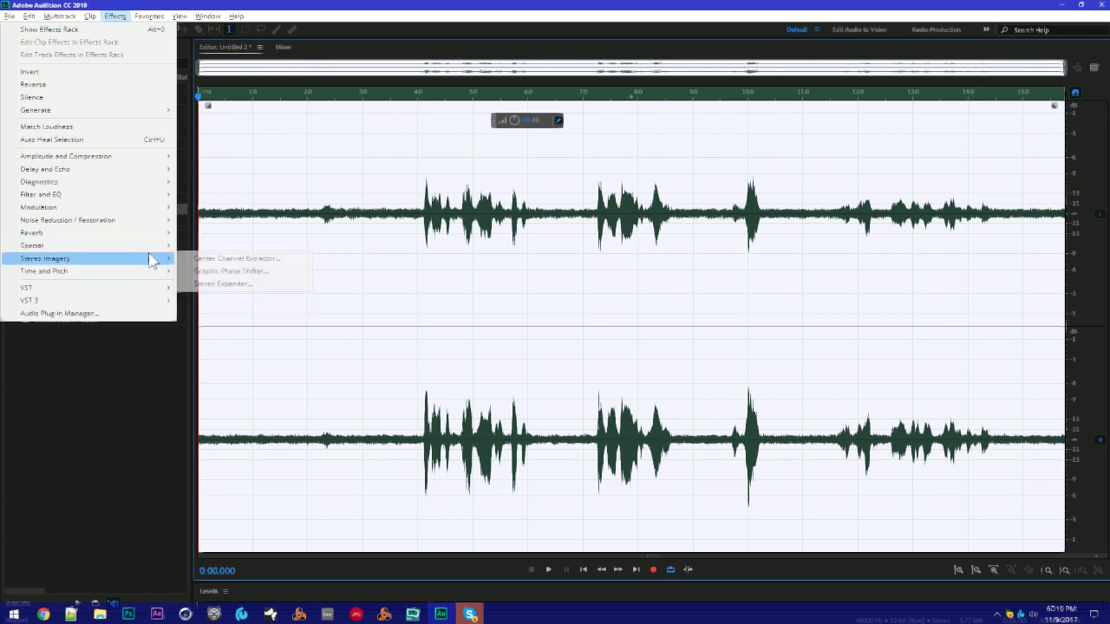
mouse_move(157, 209)
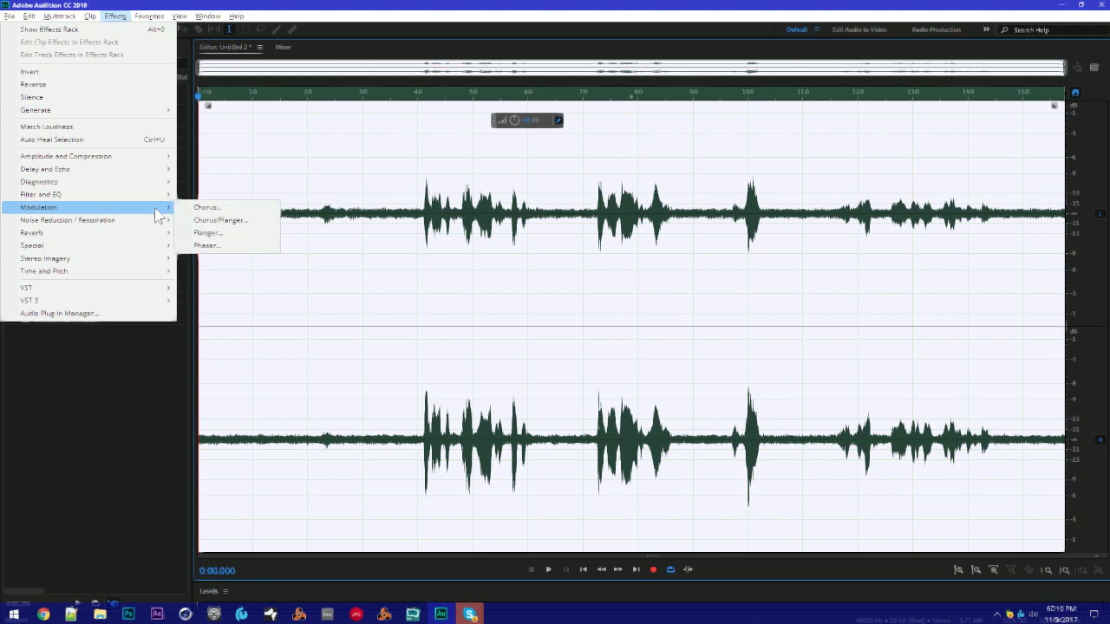
mouse_move(158, 189)
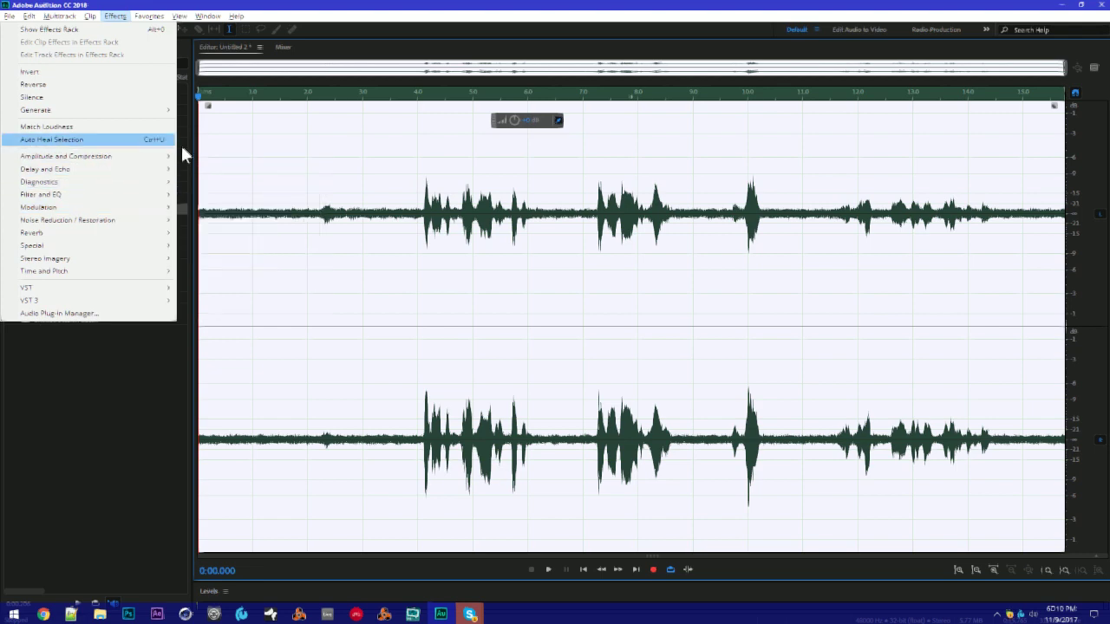
Select the whole file, open the Audio Plug-In Manager and scan the default VST folder for available plug-ins
click(425, 102)
key(ctrl+a)
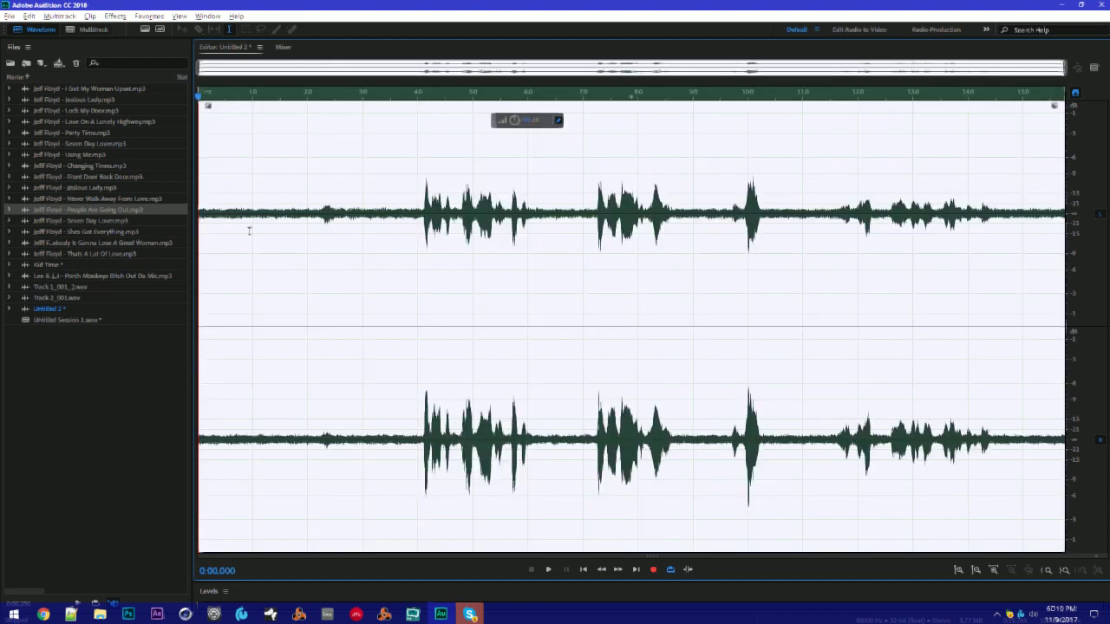
click(115, 15)
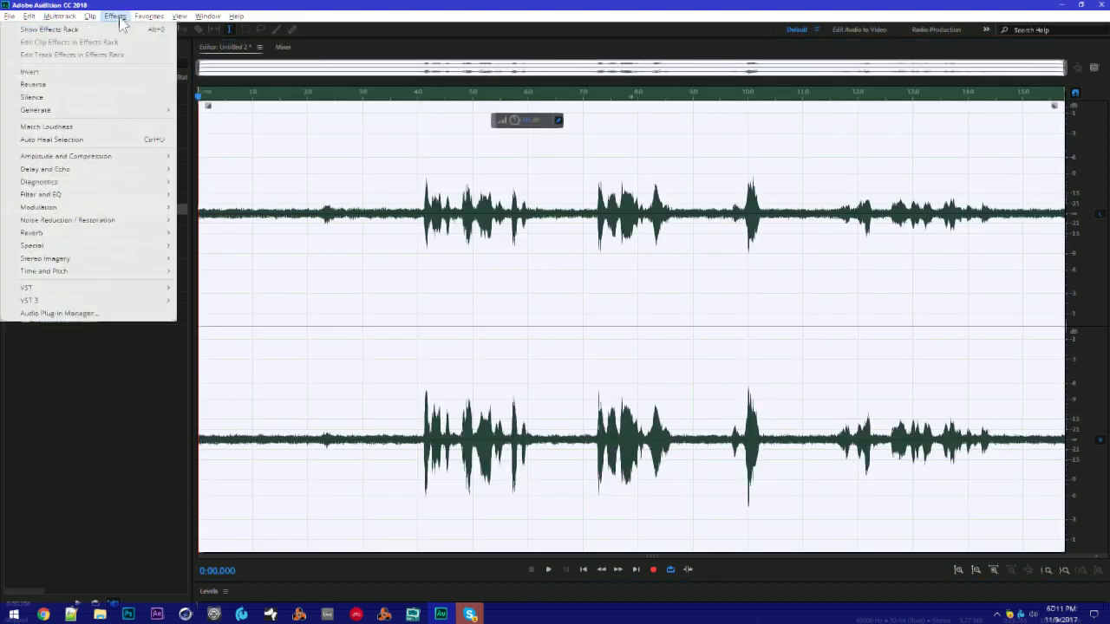
click(86, 313)
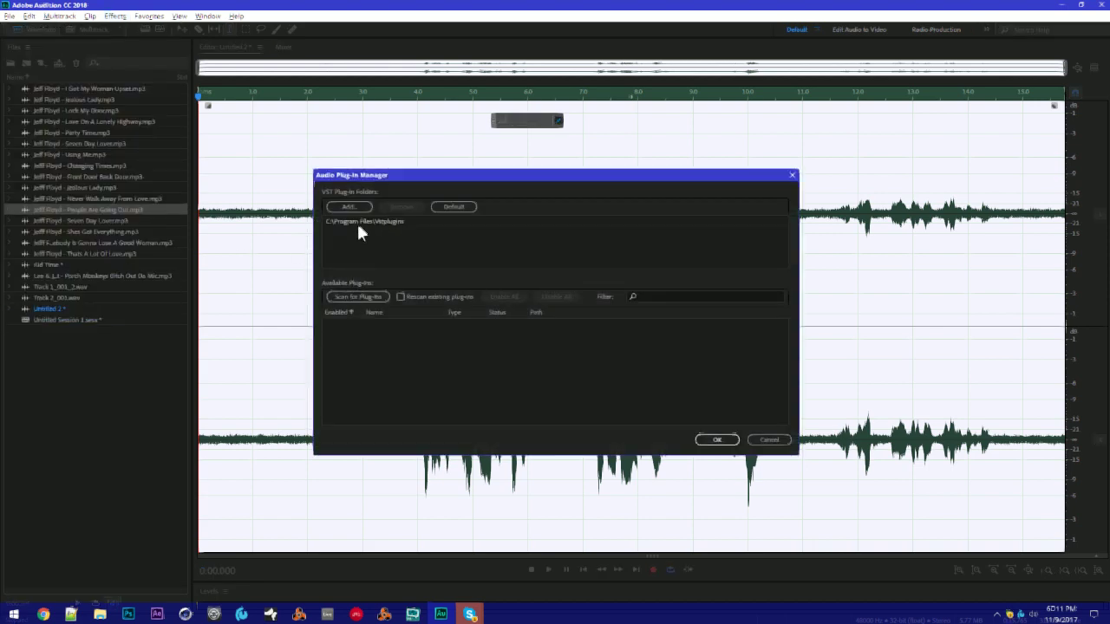
click(364, 297)
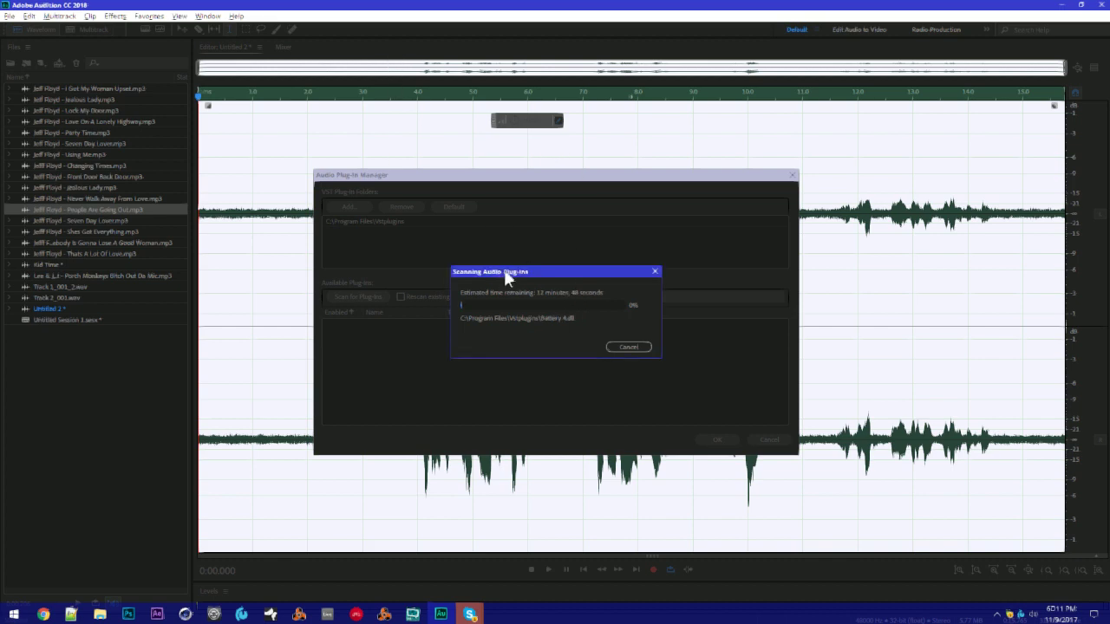
drag(504, 268, 660, 300)
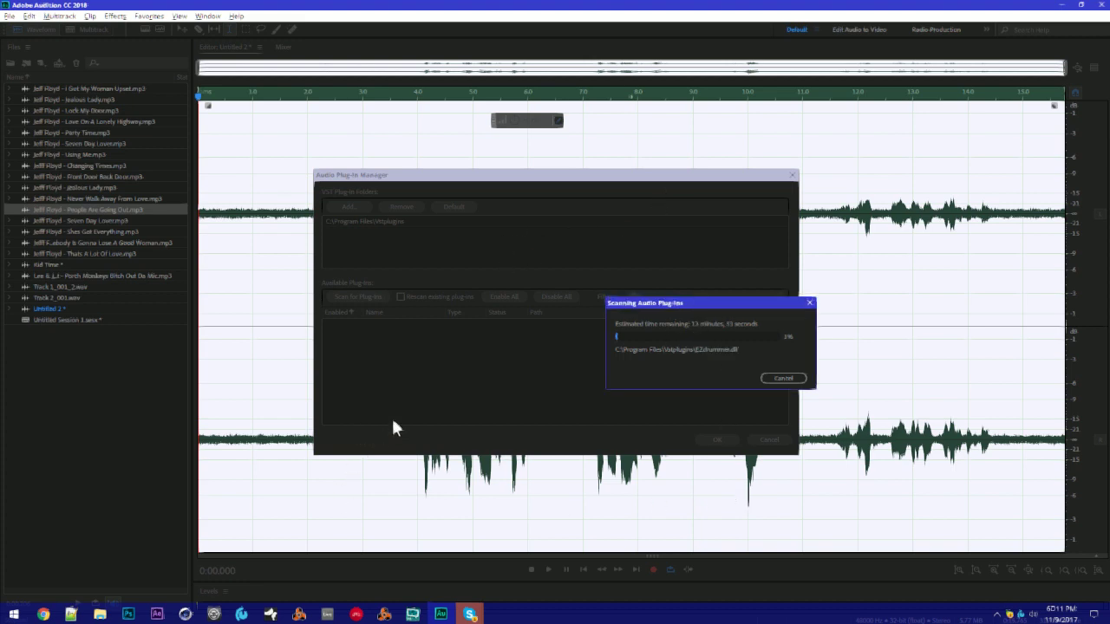
key(Scroll_Lock)
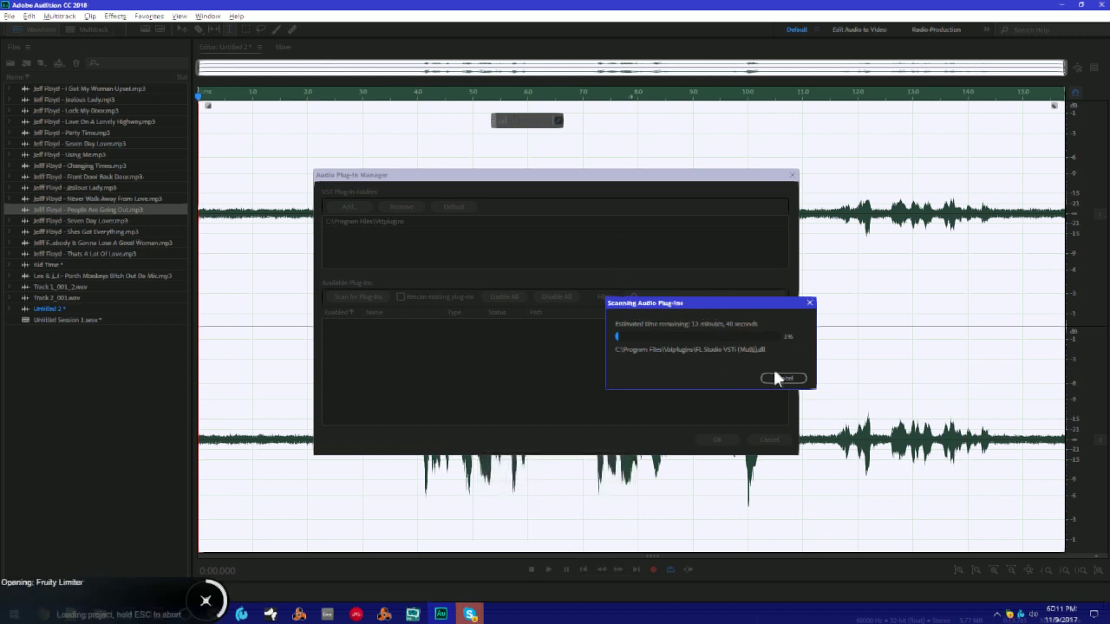
key(Scroll_Lock)
key(Scroll_Lock)
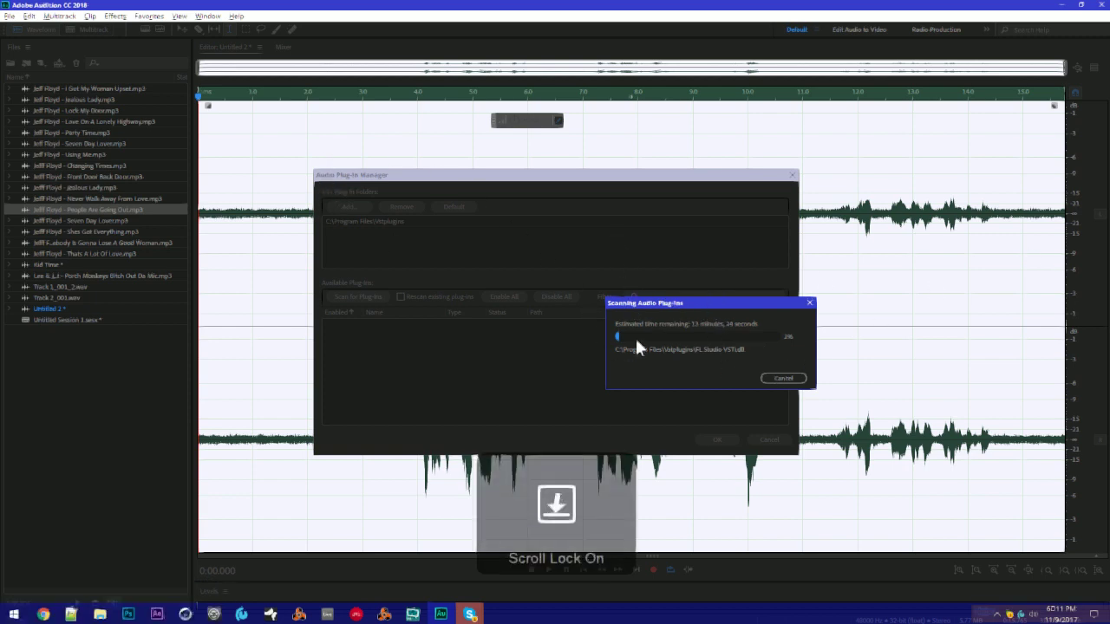
drag(686, 304, 594, 280)
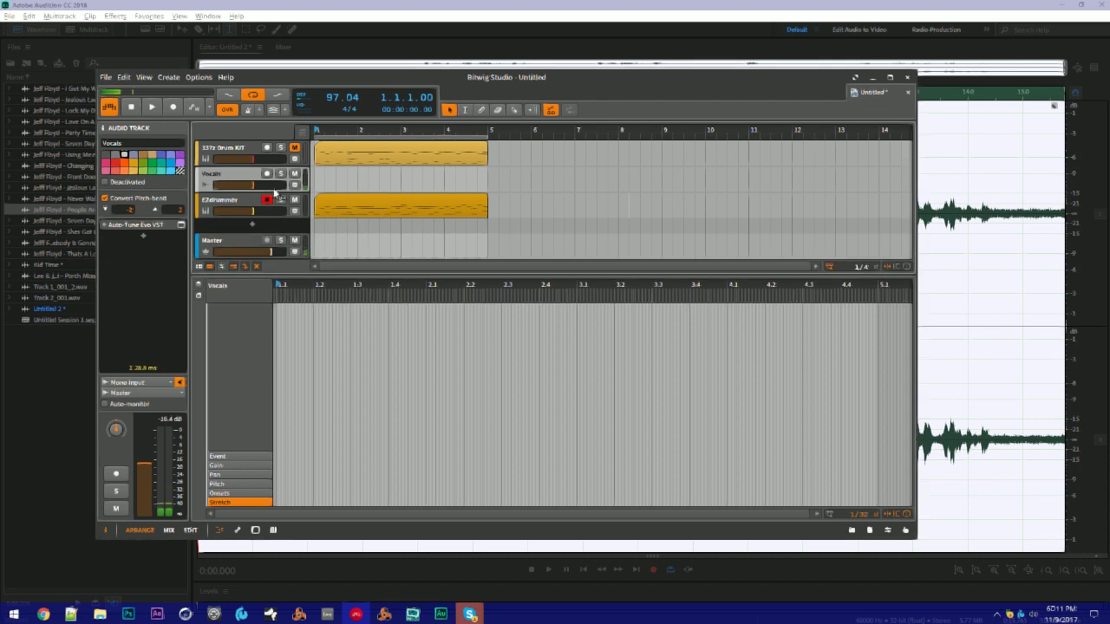
In Bitwig Studio, add a new instrument track below EZdrummer loaded with the Xfer Records plug-in Serum_x64
click(301, 206)
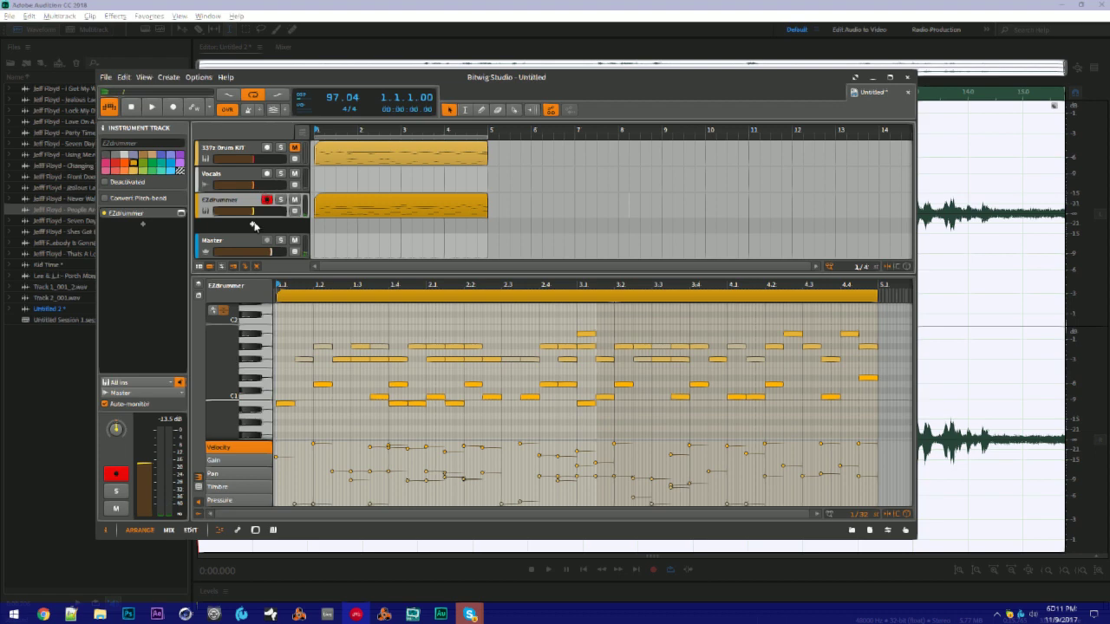
key(b)
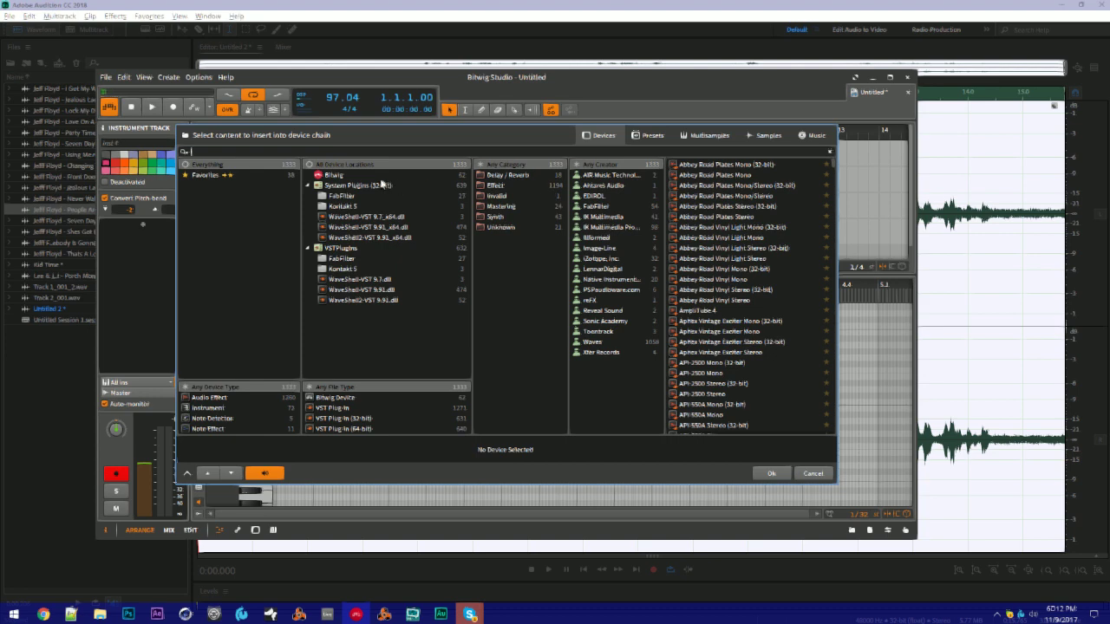
click(601, 352)
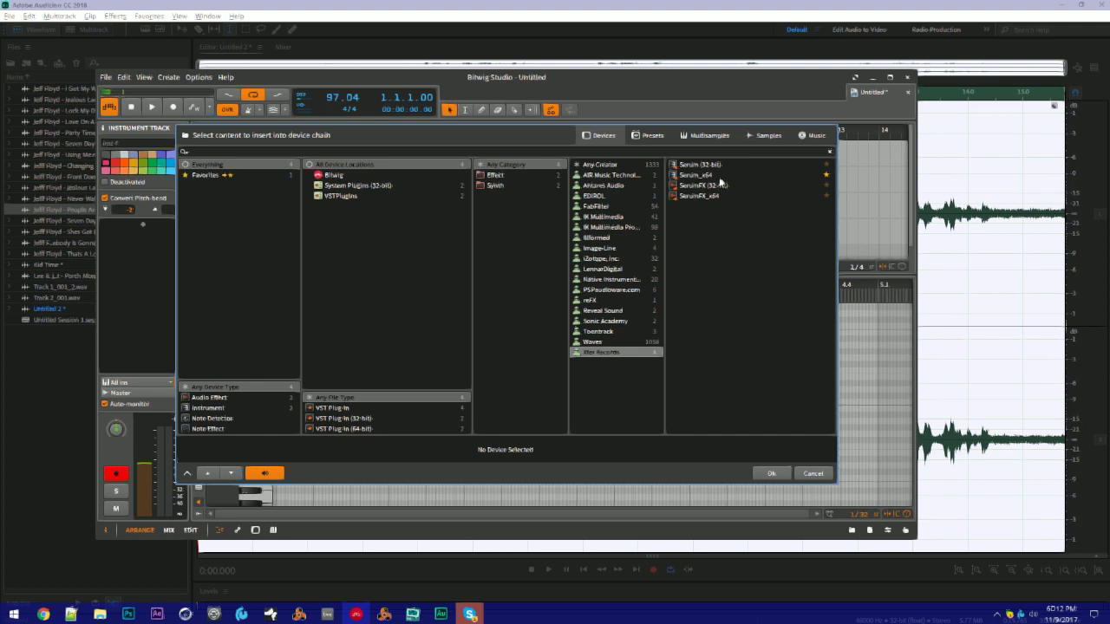
double_click(720, 176)
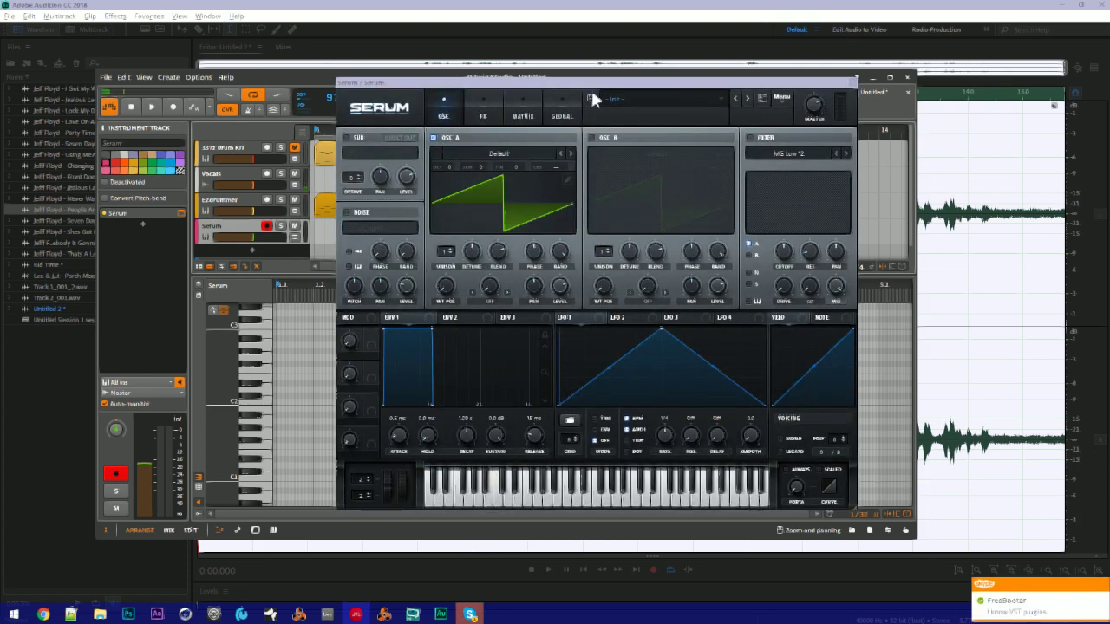
Open Serum's preset browser and audition 04 SYNTH - 16th Ride and several Big EDM presets, including Big EDM Lead4 and Lead1
click(722, 98)
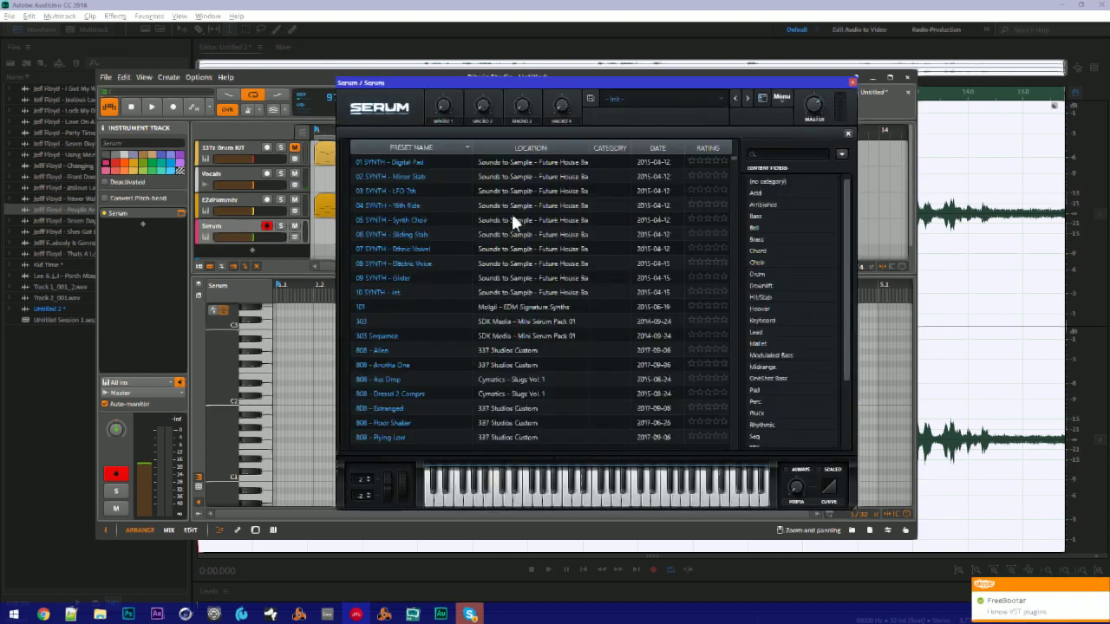
click(534, 206)
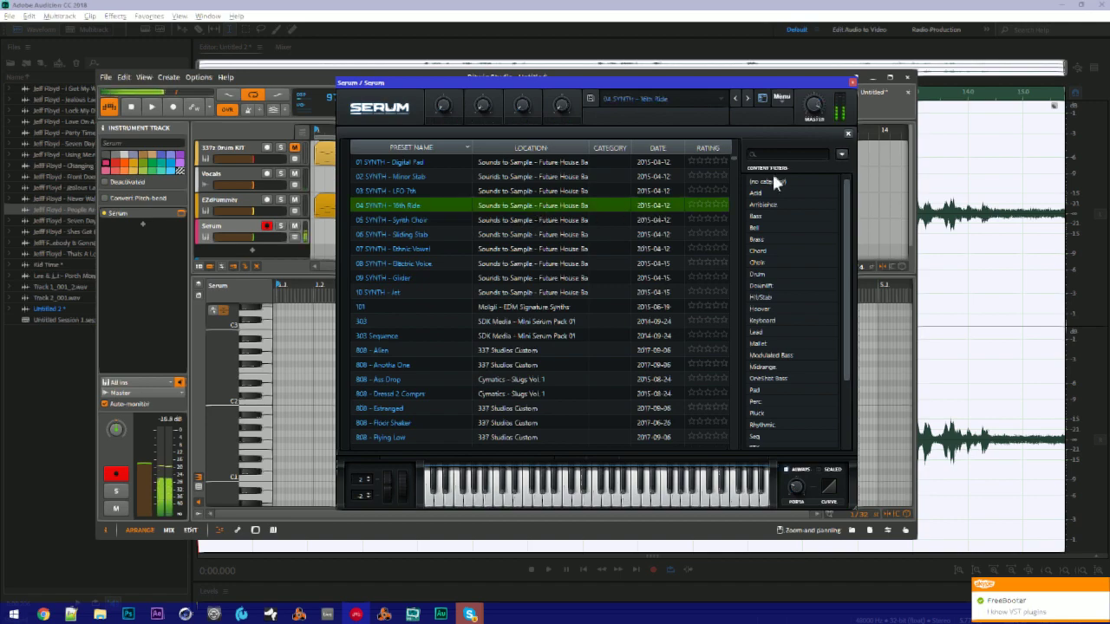
drag(734, 159, 728, 225)
click(510, 219)
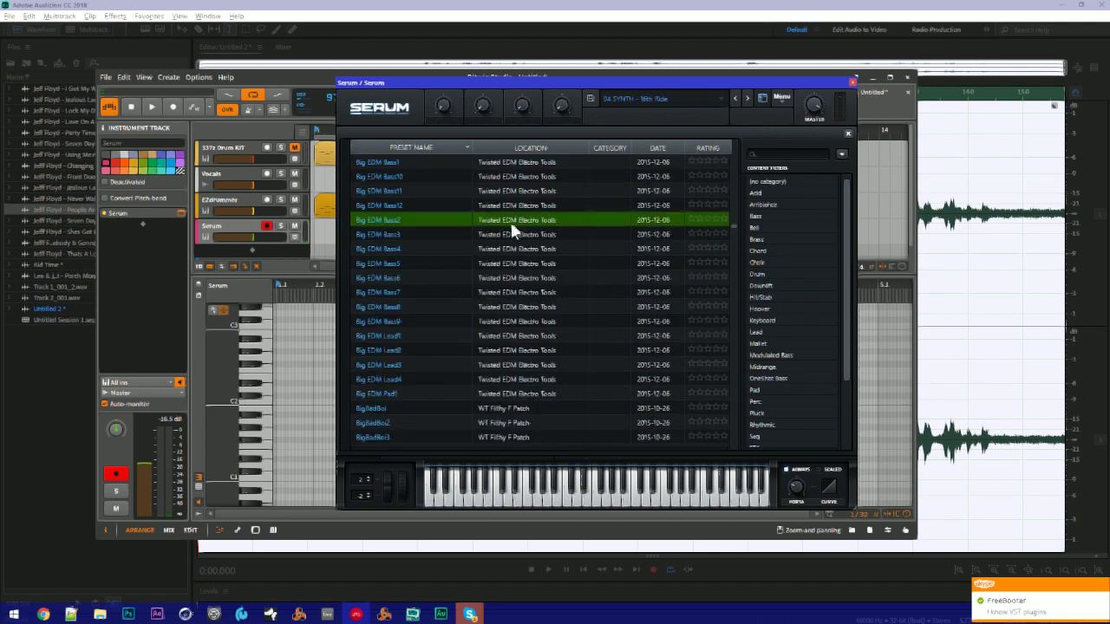
click(541, 351)
click(548, 378)
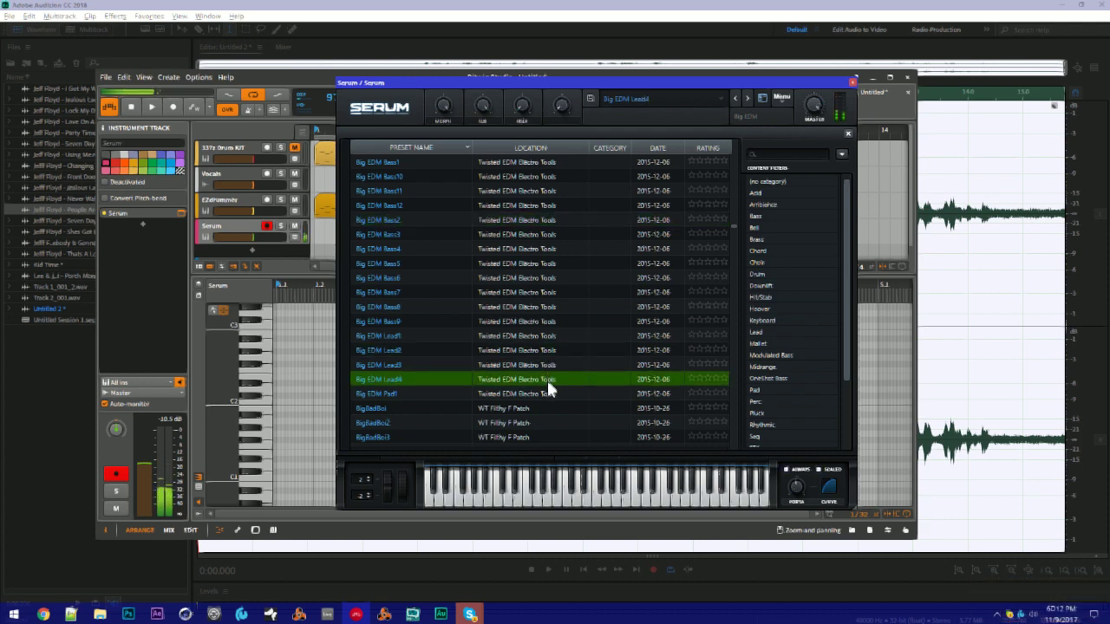
click(537, 335)
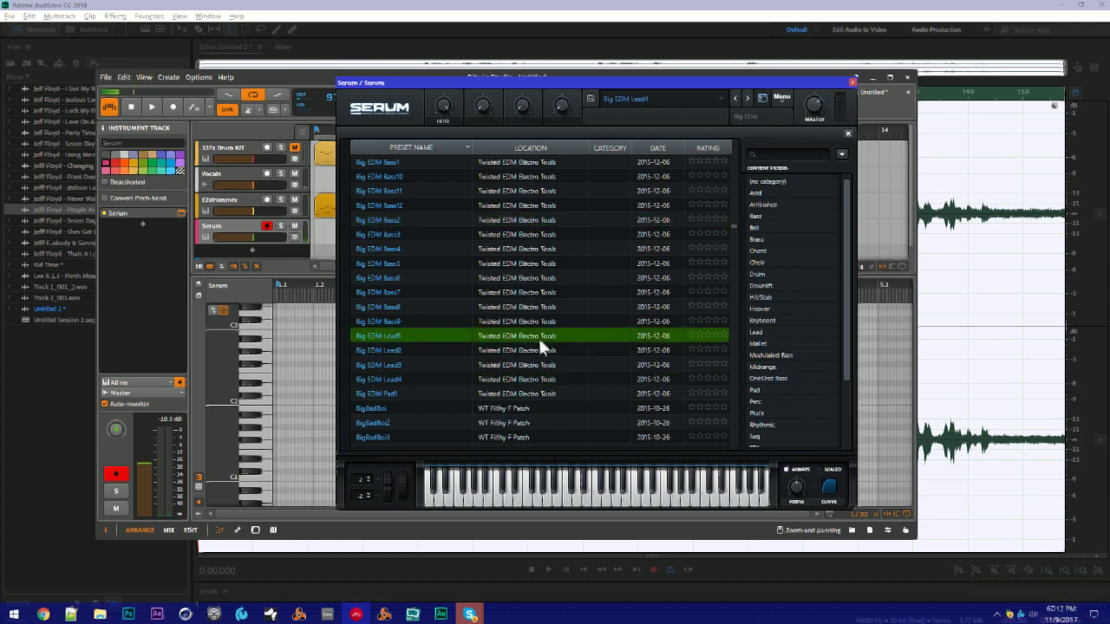
Audition the presets BL GlassBells & Rolls, BL VS Scanning Bellpad, BLA DB Anger Step 1, BLA DB Blup and BLA DB Detuner
scroll(406, 410, down, 6)
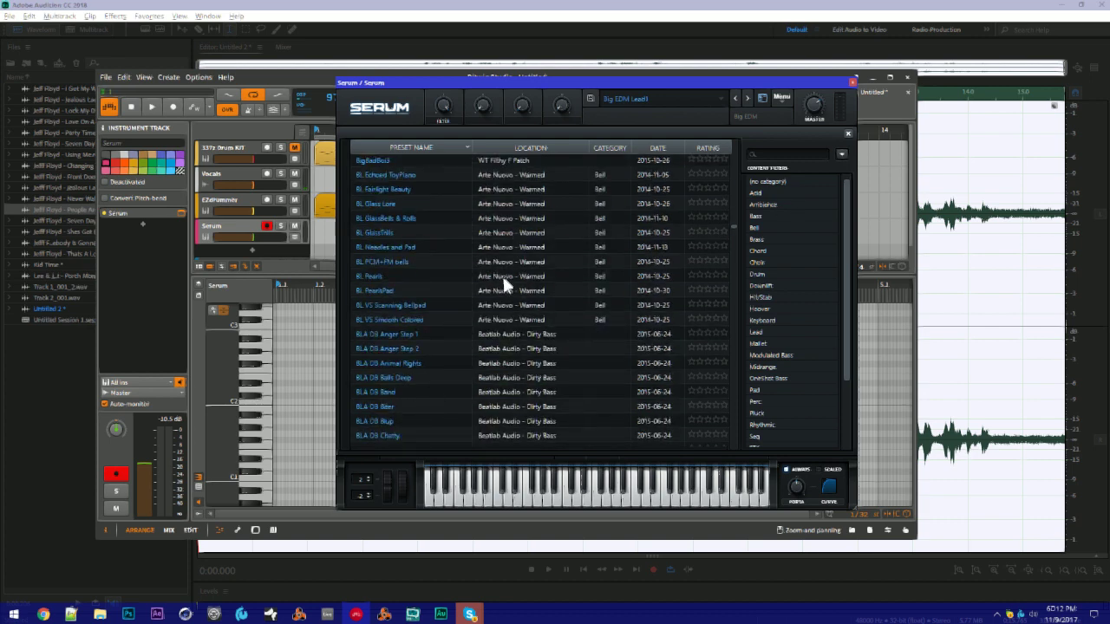
click(529, 219)
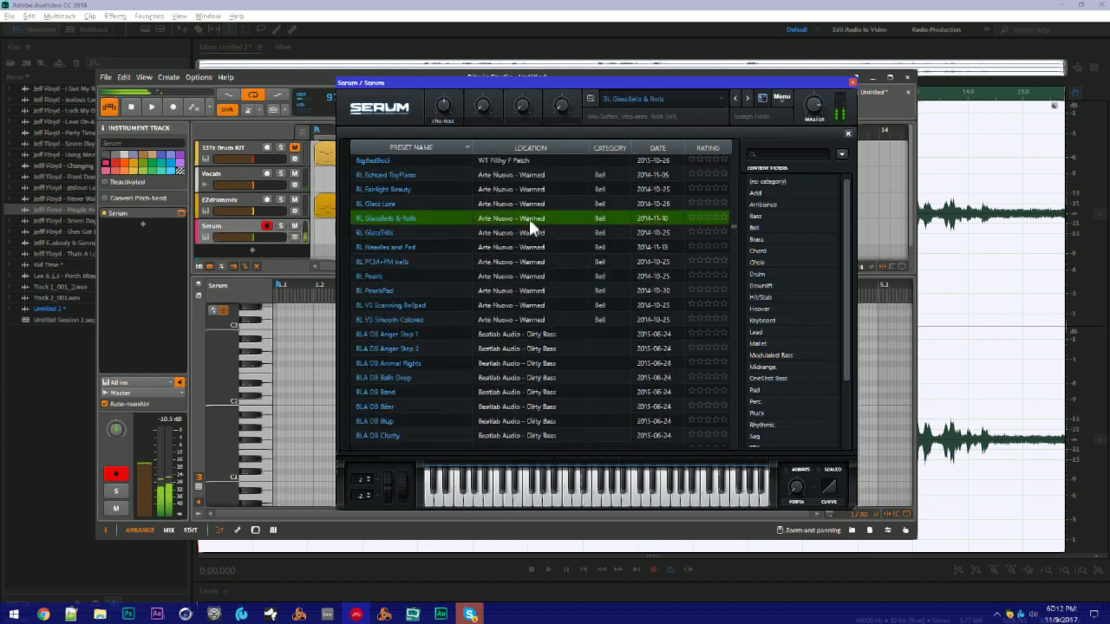
click(533, 305)
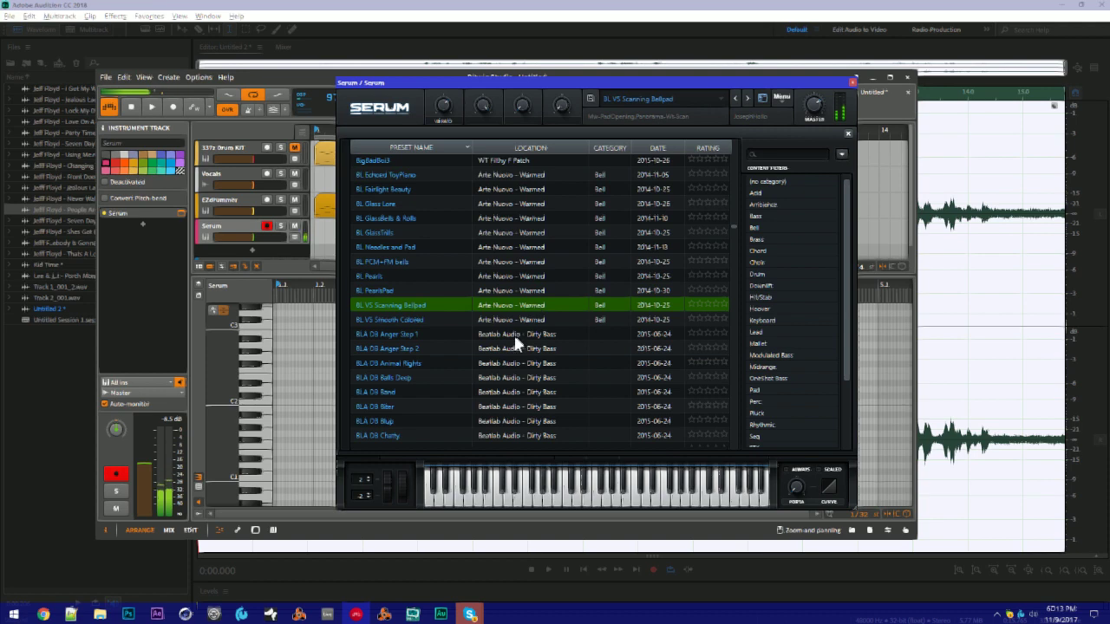
click(515, 335)
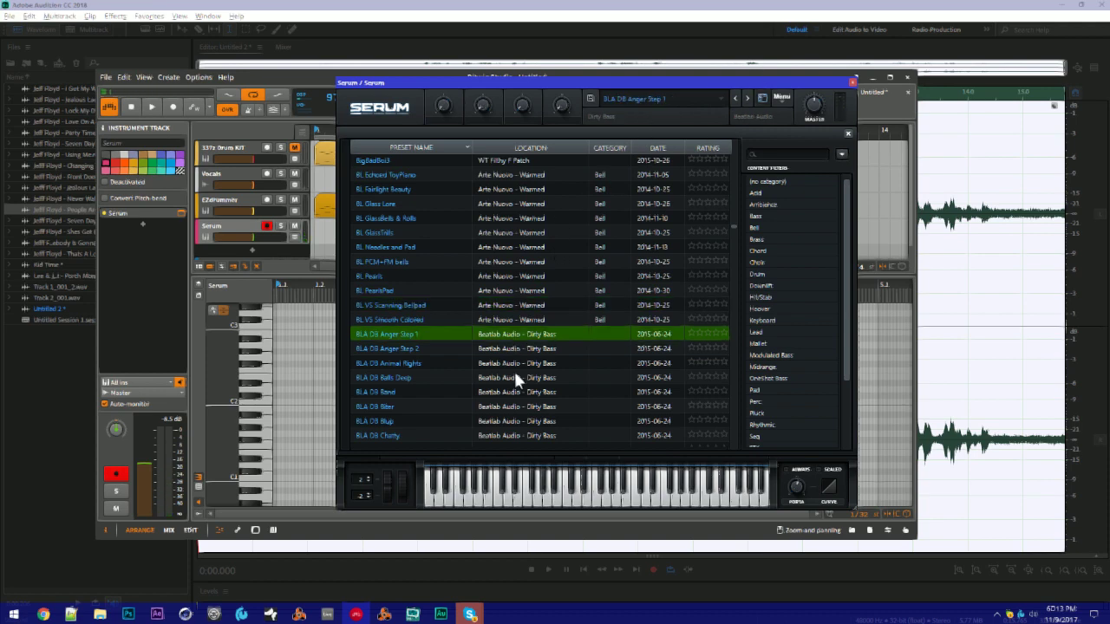
scroll(514, 369, down, 3)
click(510, 267)
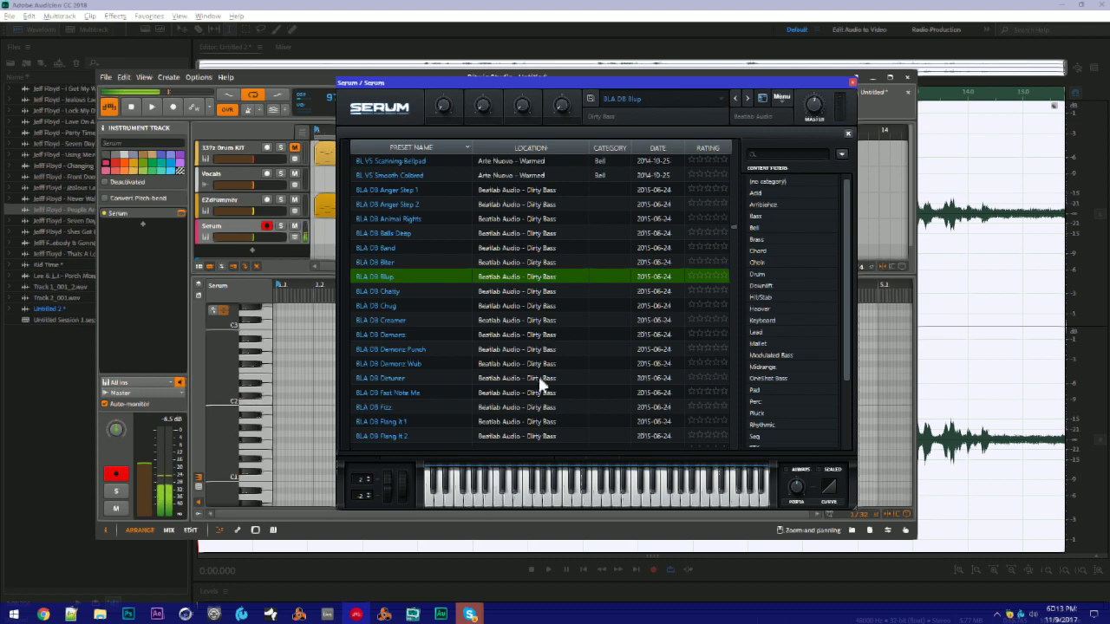
click(514, 379)
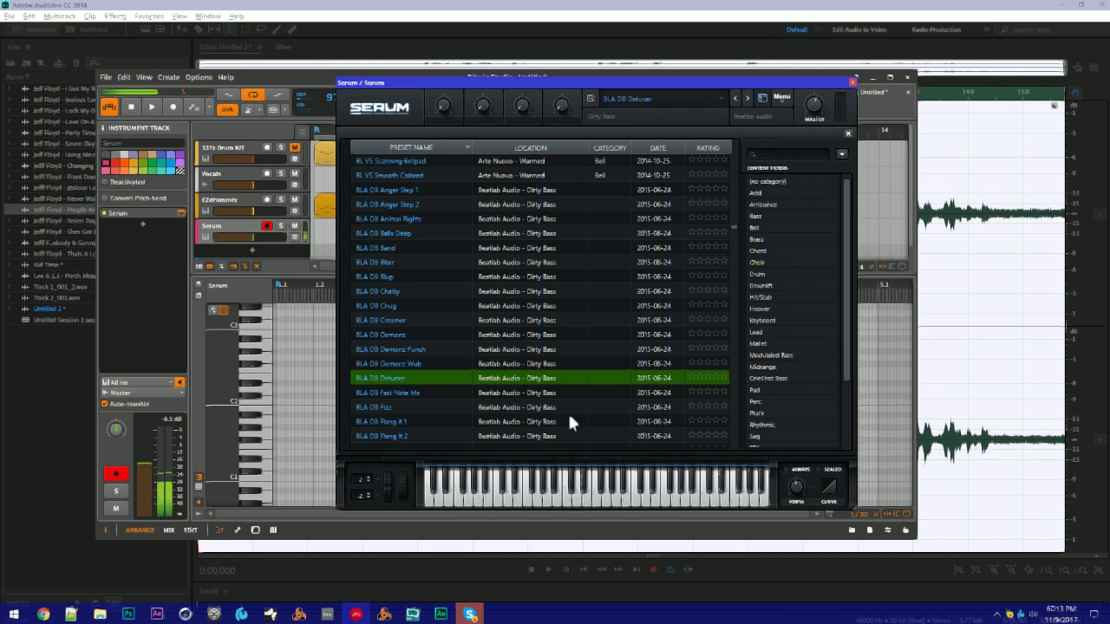
Filter the presets to (no category), sort them by location, and audition 808 - Swollen and BLA DB Liquid Squelch 1
scroll(650, 299, down, 7)
scroll(598, 310, down, 6)
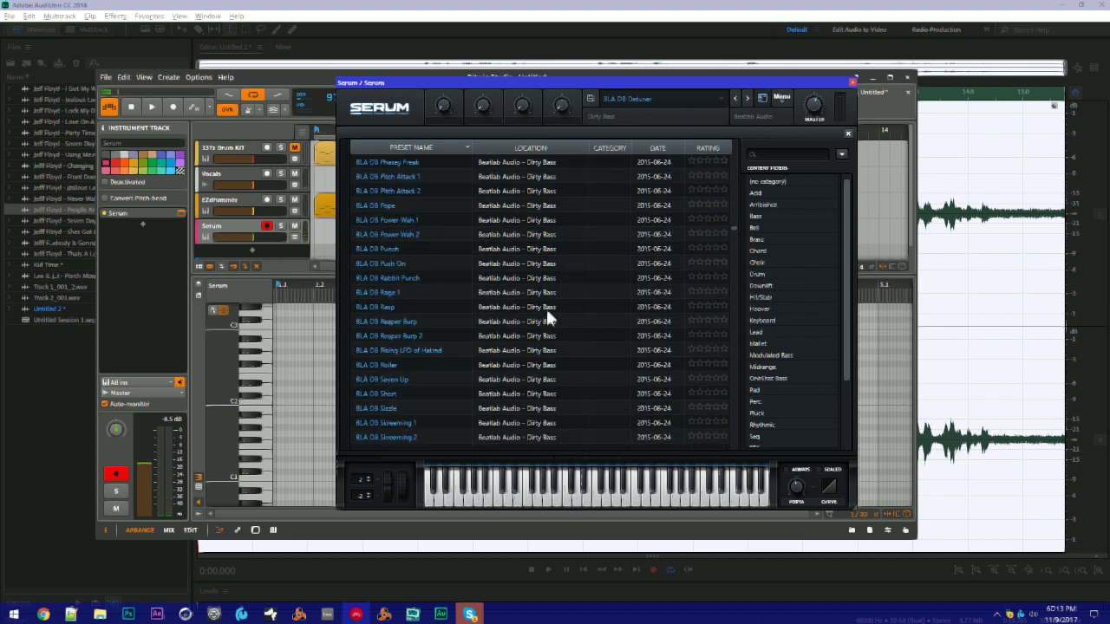
click(767, 180)
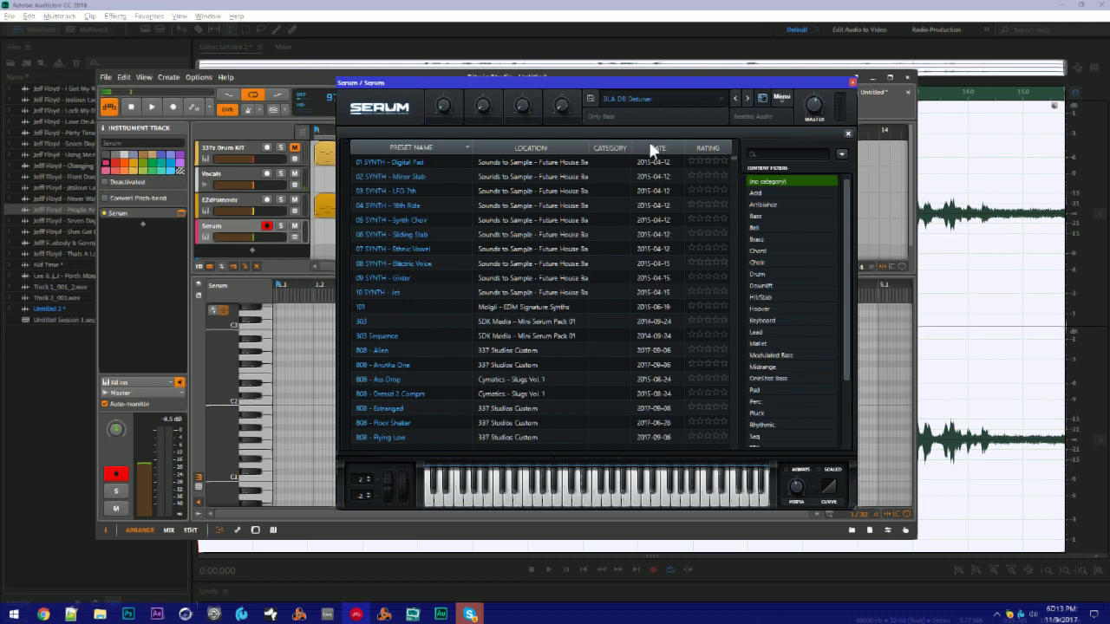
scroll(538, 160, down, 6)
click(517, 232)
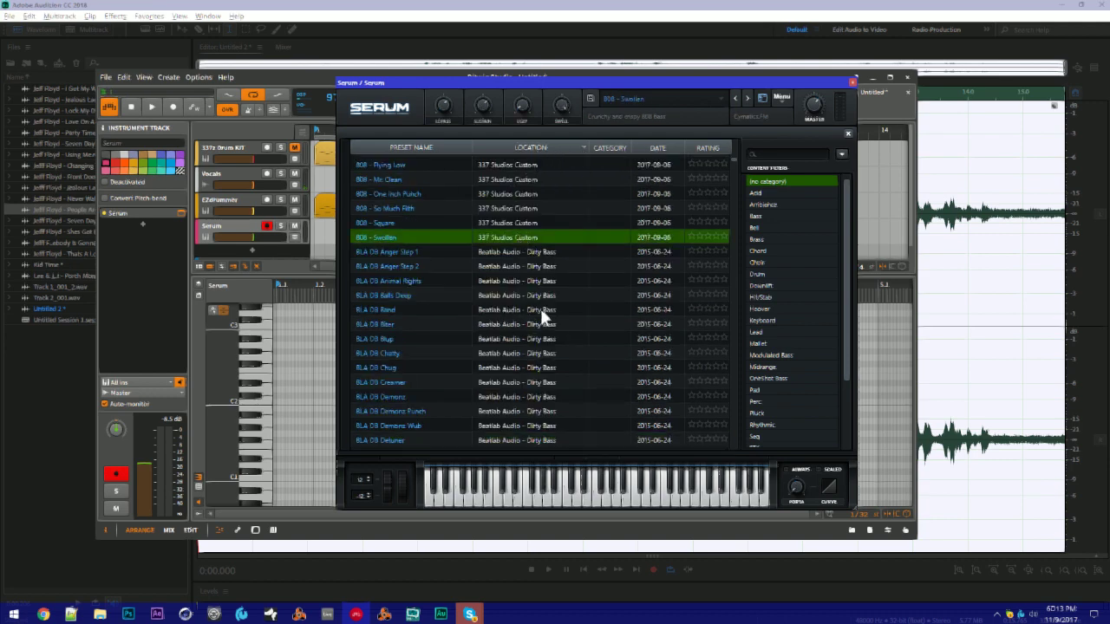
click(544, 337)
scroll(555, 347, down, 6)
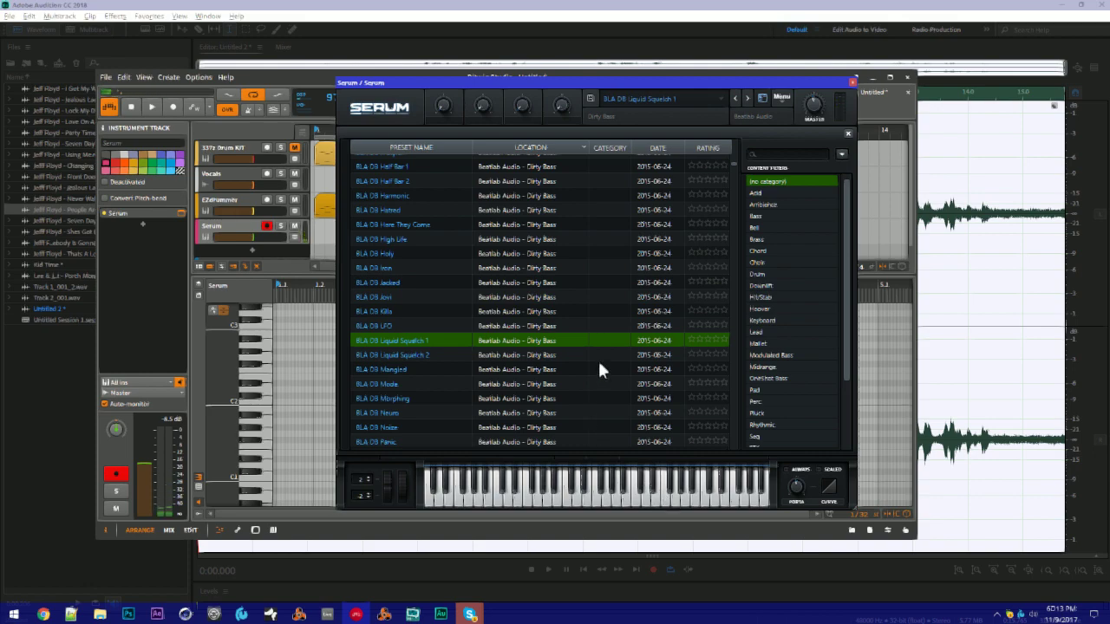
Audition Oxygen Bass and Phattner from Molgli - Closet Bass Monsters Vol.3, and load the Recess preset
drag(736, 160, 736, 214)
click(565, 289)
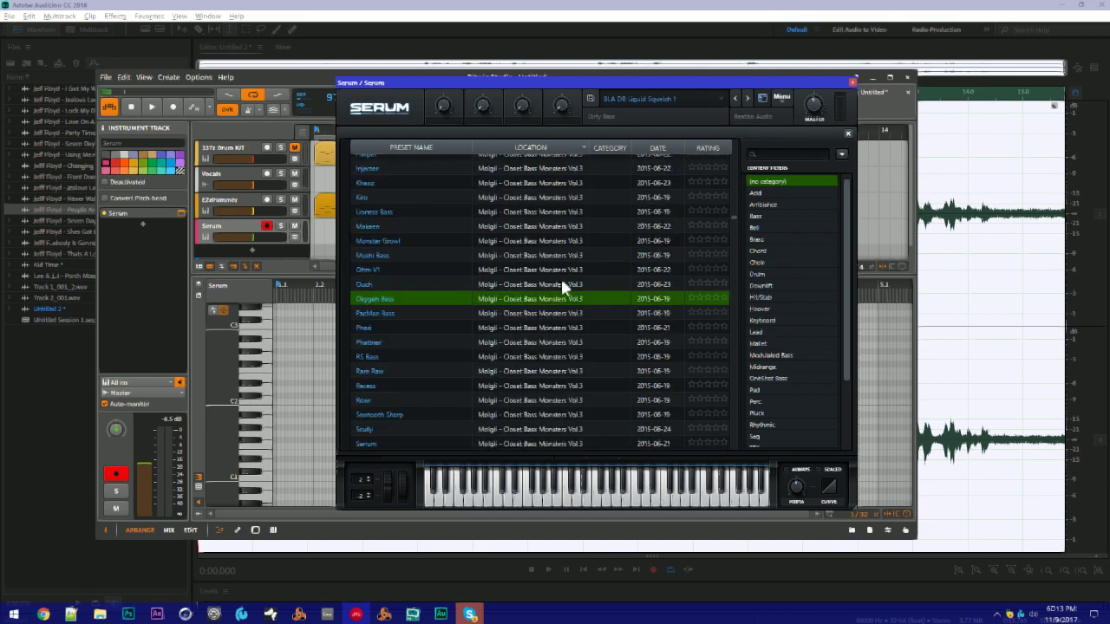
click(513, 296)
click(368, 342)
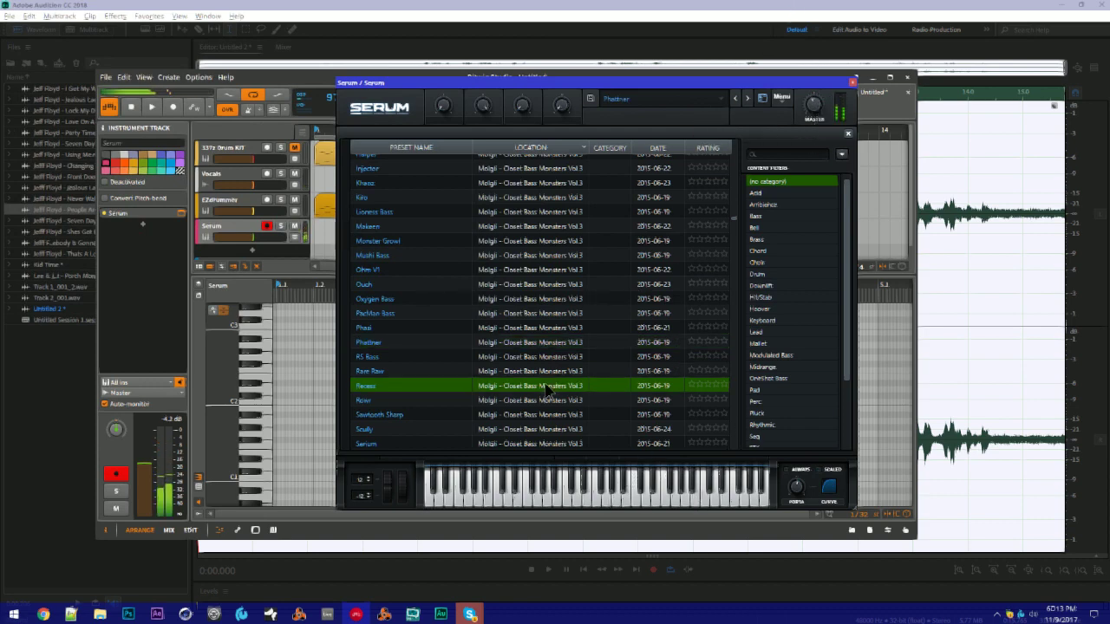
click(574, 386)
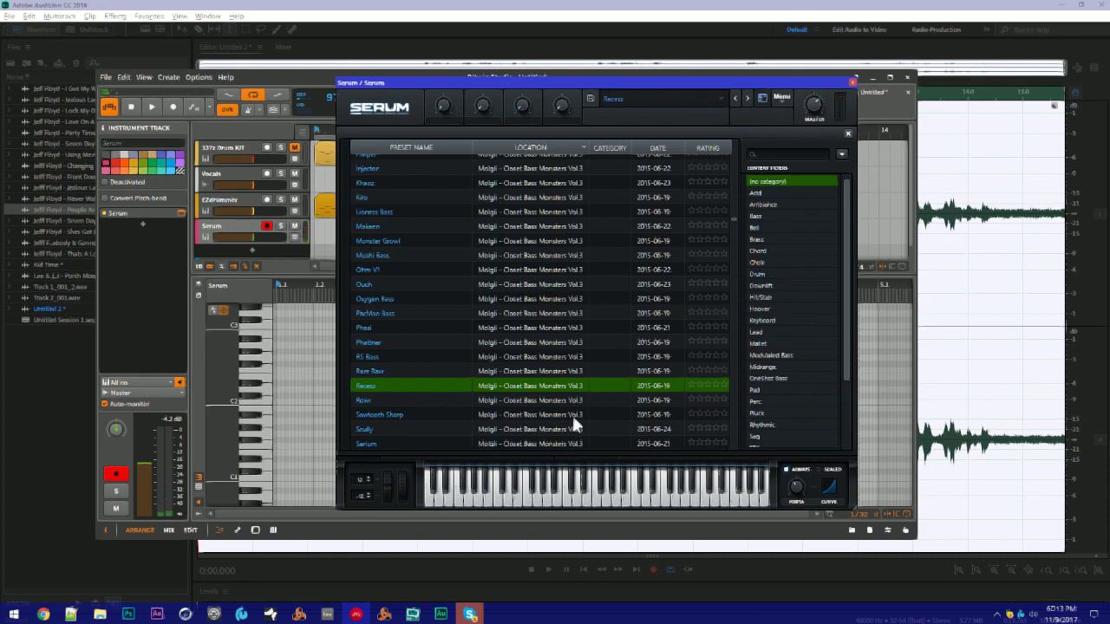
Check the plug-in scan in Adobe Audition, move its progress window away from the Plug-In Manager, and return to Bitwig Studio
key(super+Tab)
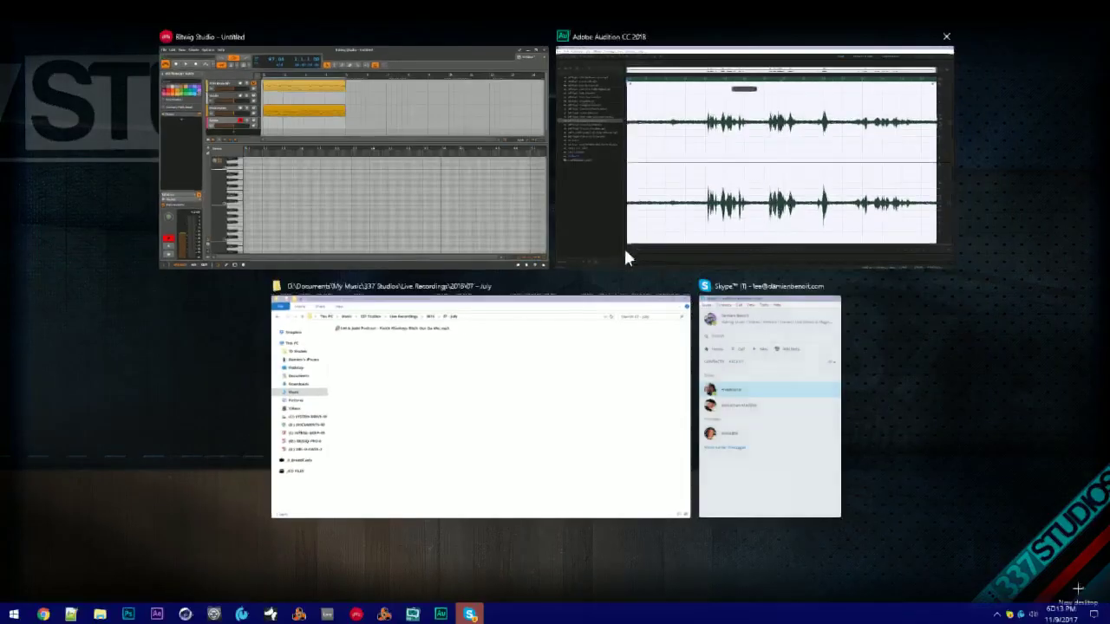
click(697, 180)
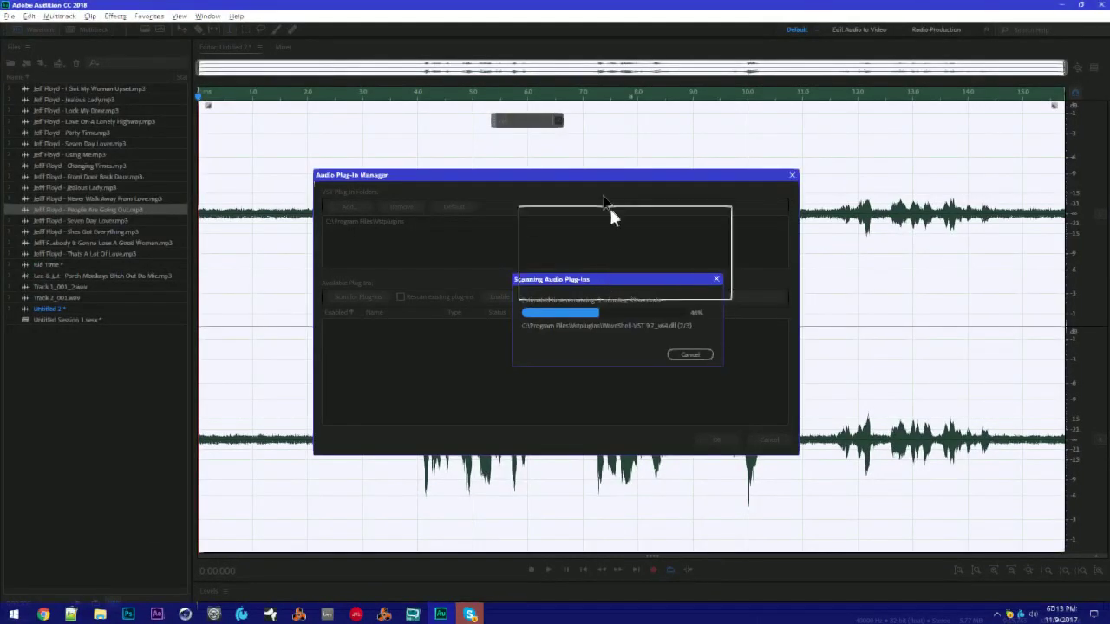
click(520, 297)
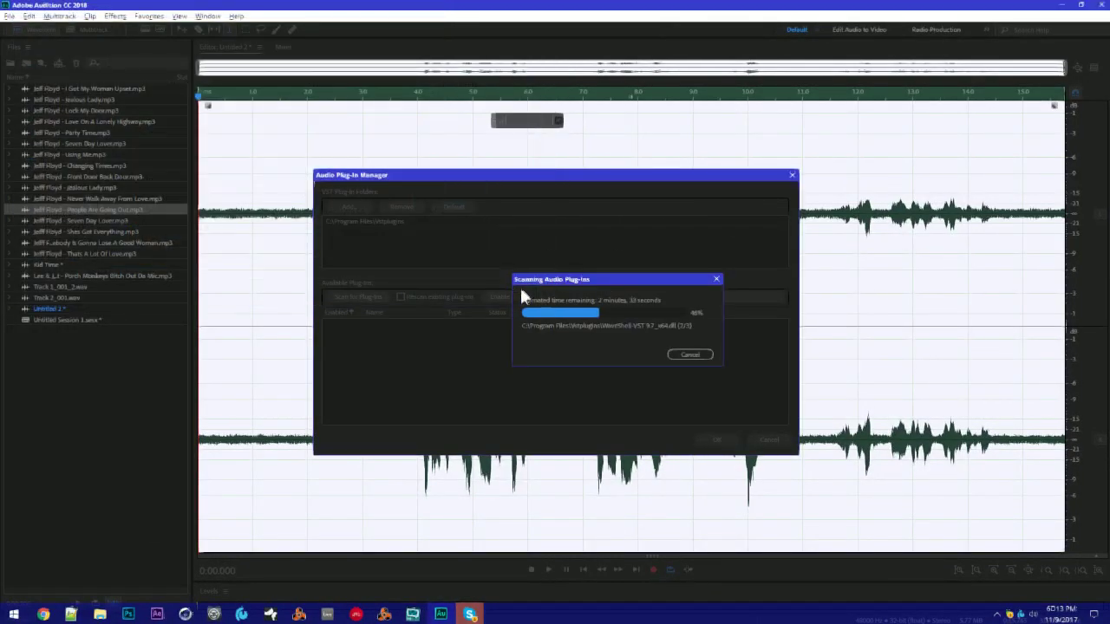
drag(601, 280, 111, 23)
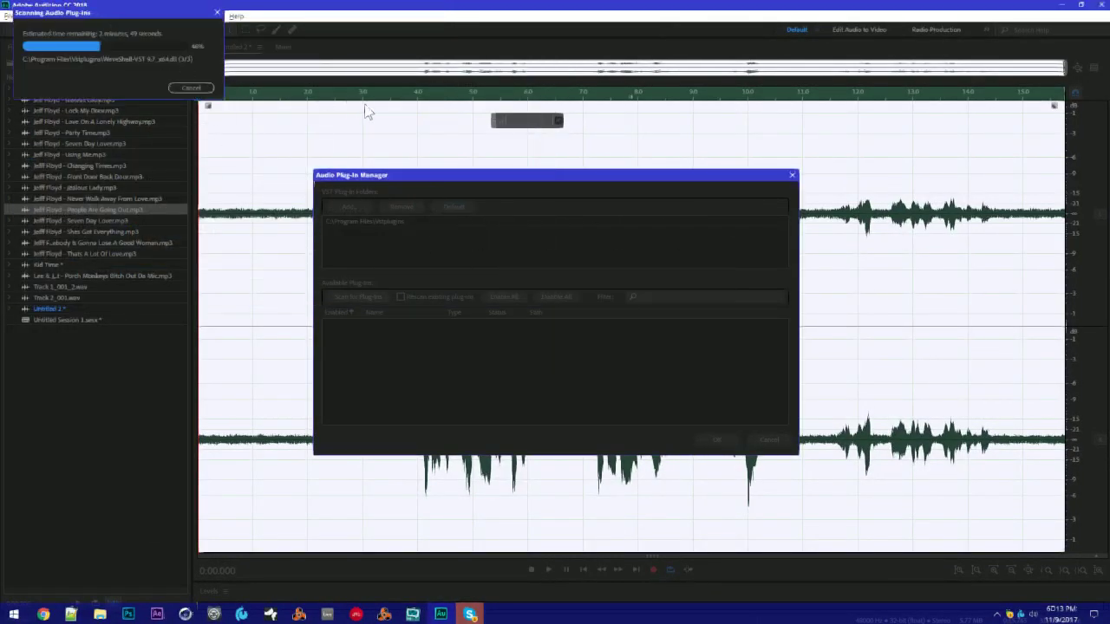
key(super+Tab)
click(633, 103)
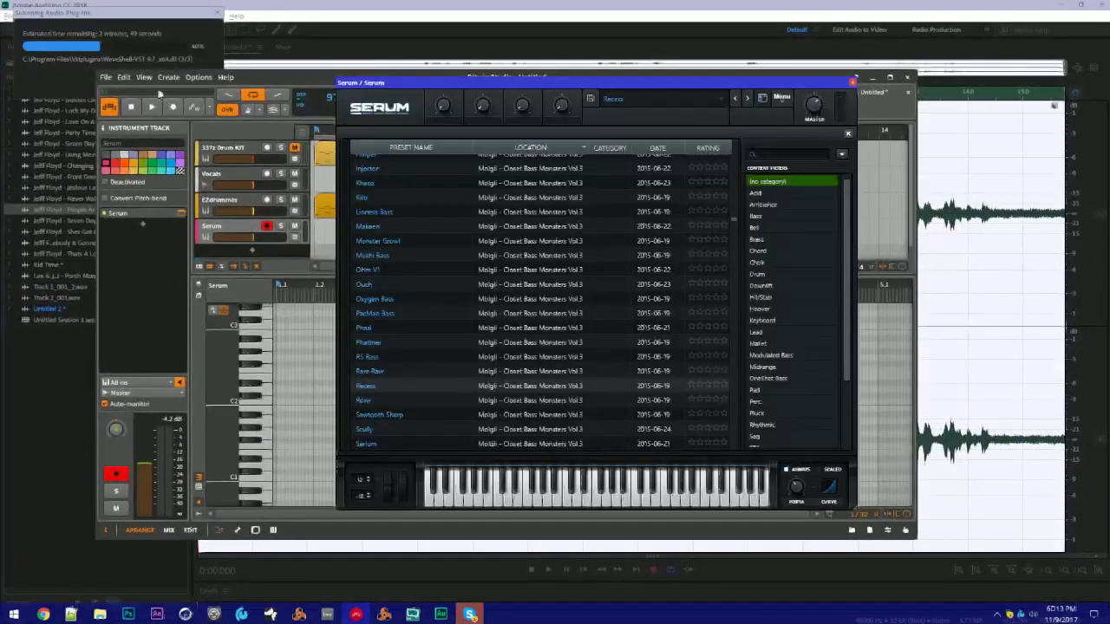
Audition the Serum preset from Molgli - Closet Bass Monsters Vol.3 and close the Serum window
click(442, 444)
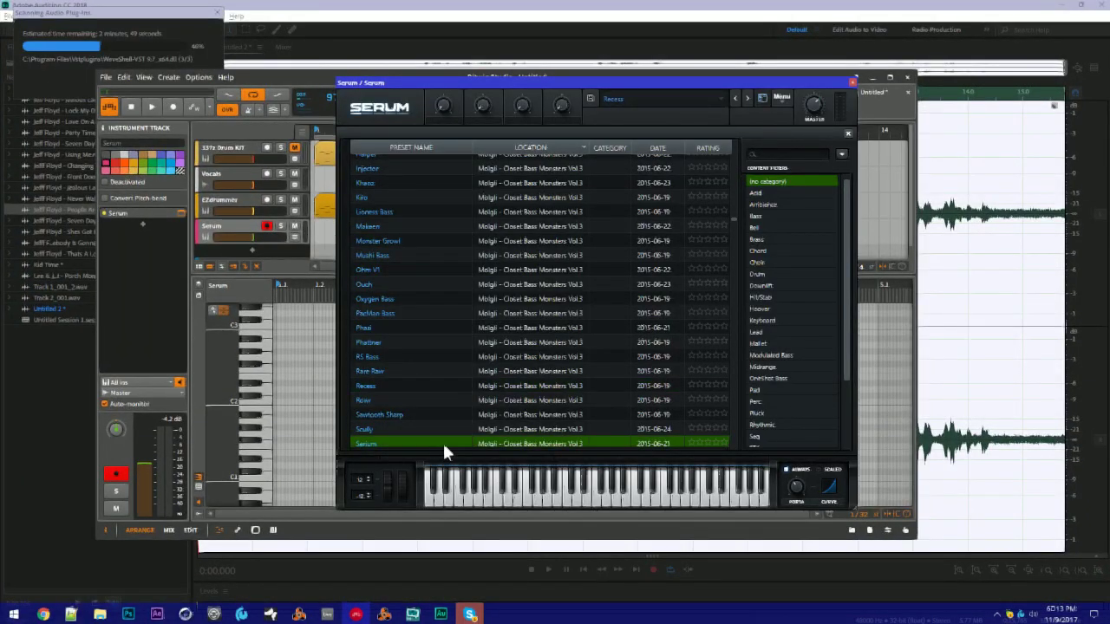
click(578, 494)
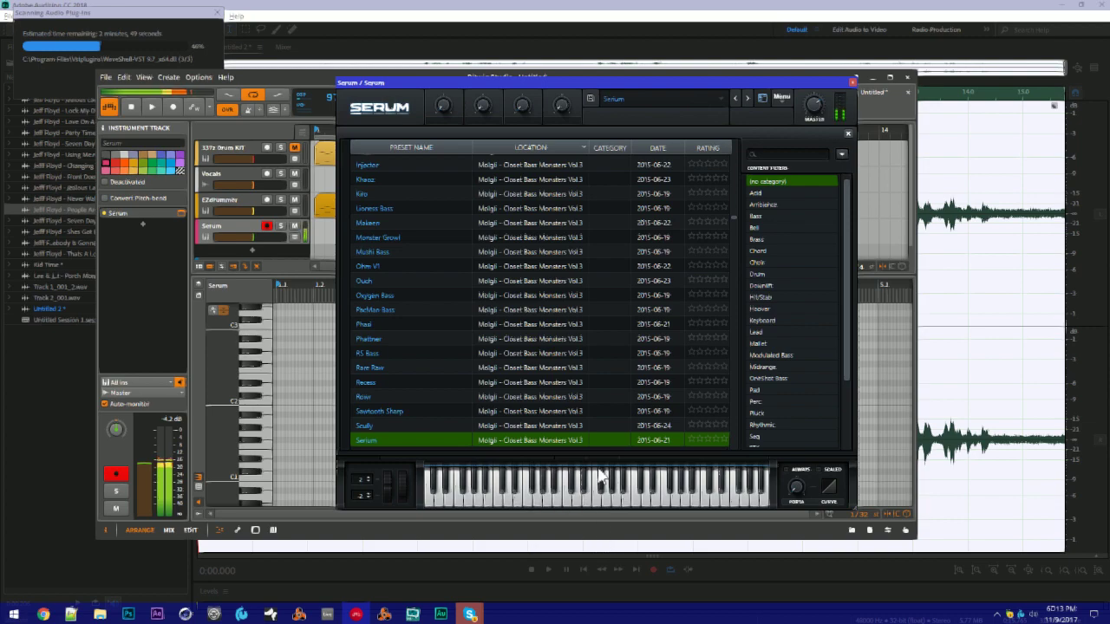
click(854, 82)
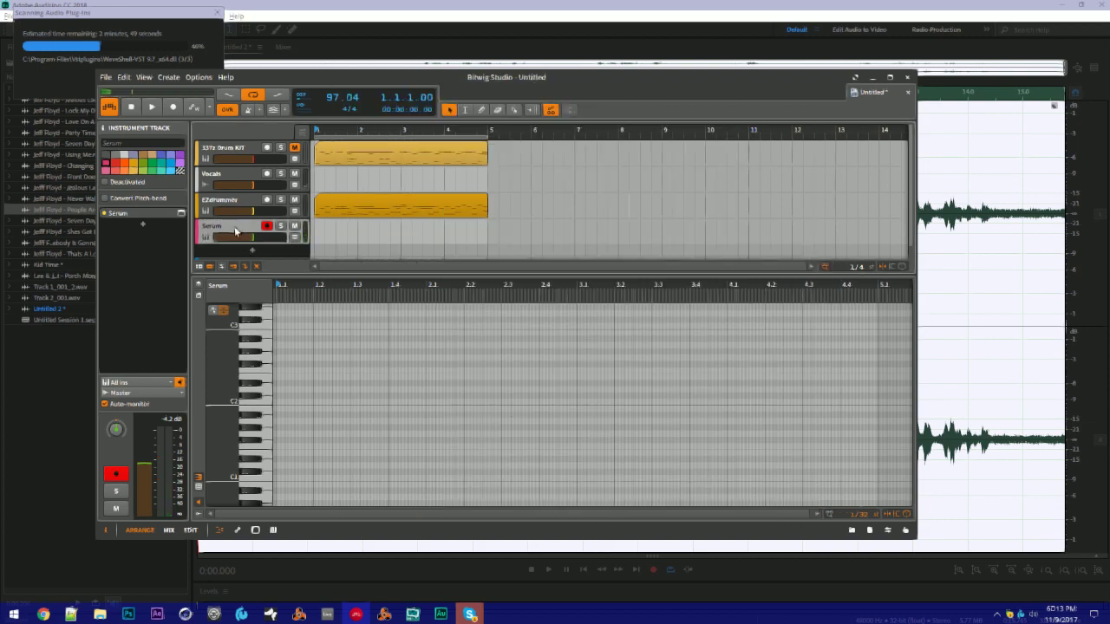
Delete the Serum track and cancel both the Waves 9.91 plug-ins folder selection and the new track's device selection
key(Delete)
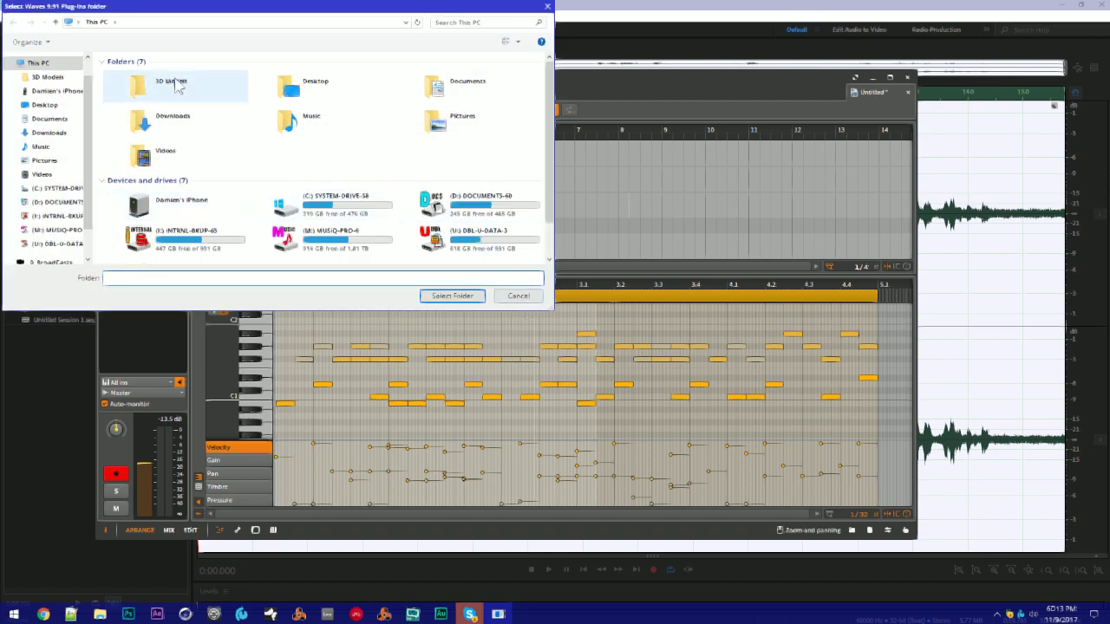
click(526, 299)
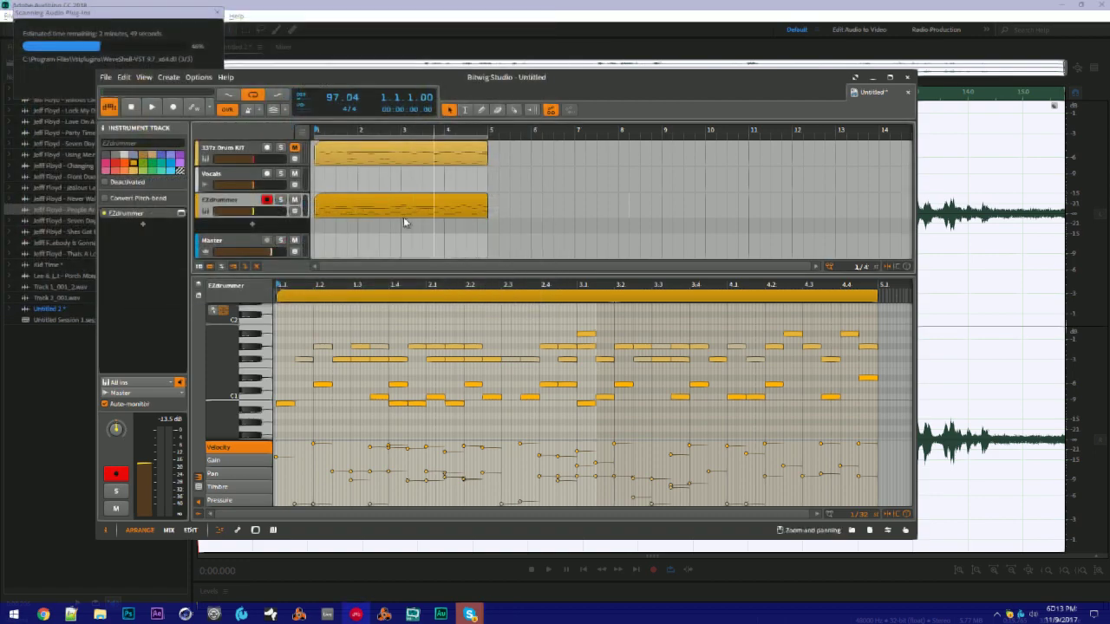
double_click(252, 227)
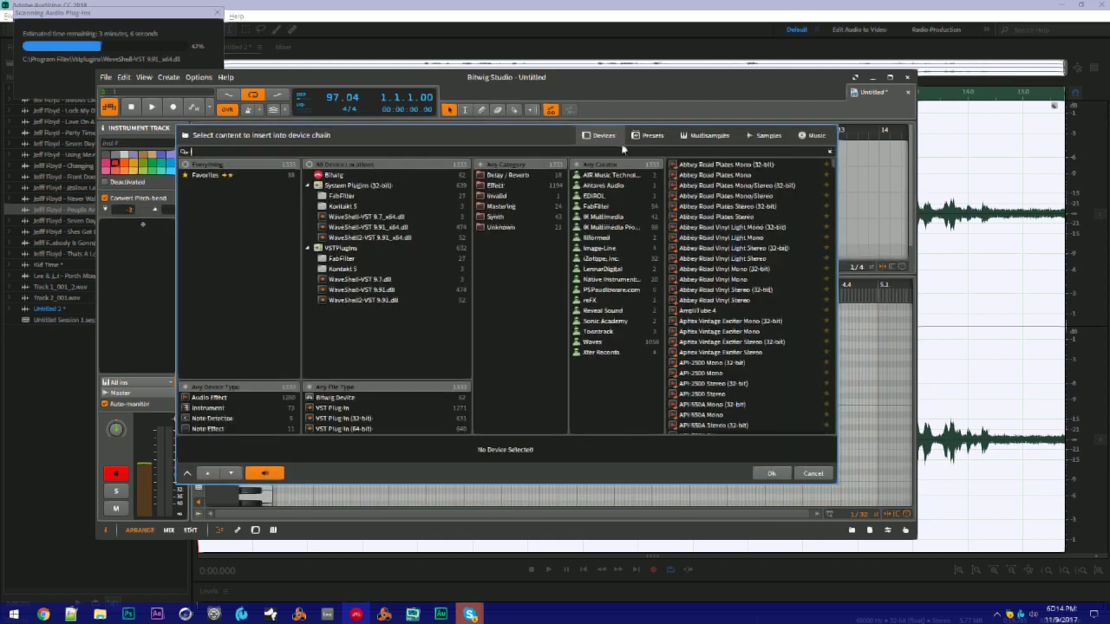
key(Escape)
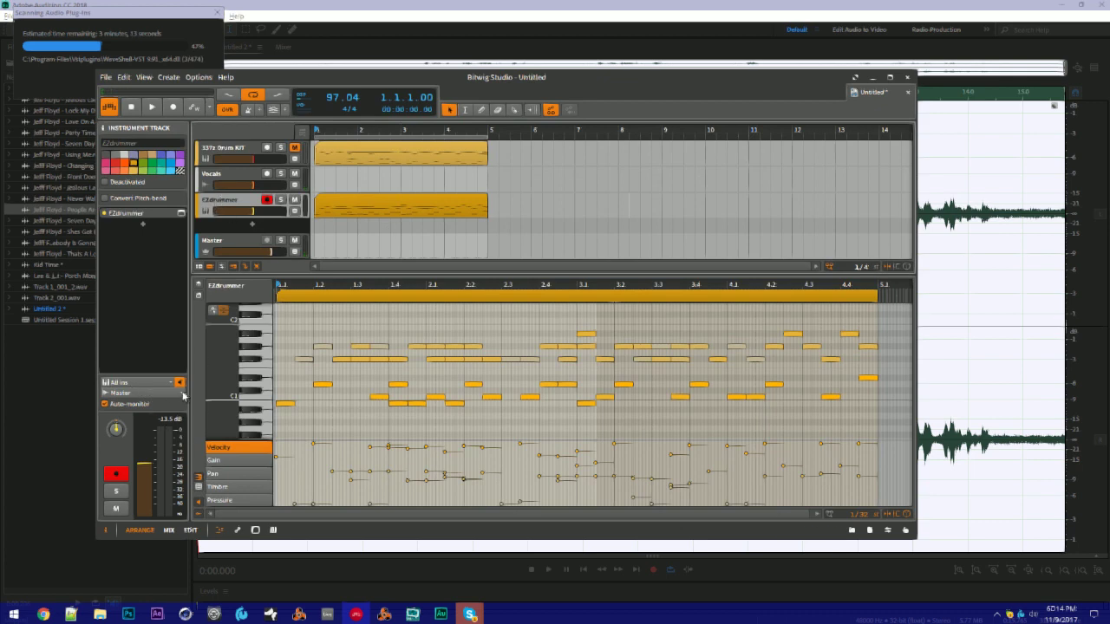
Open EZdrummer from its track, load the Funky Tape preset of Funkmaster Clyde, and show the drum kit
click(246, 267)
click(592, 119)
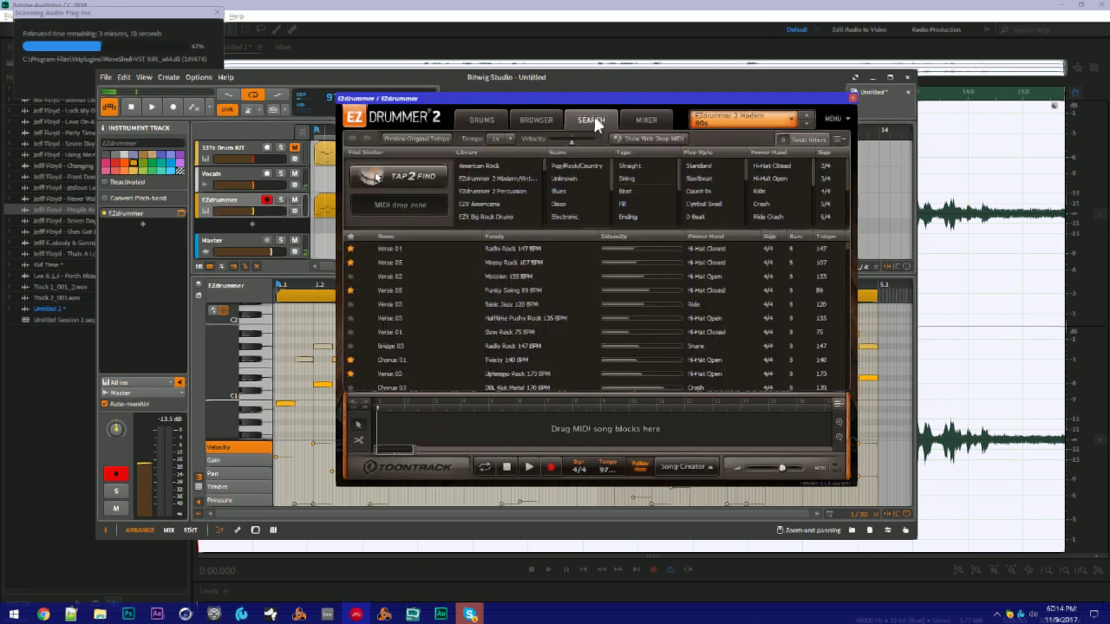
click(544, 121)
click(765, 124)
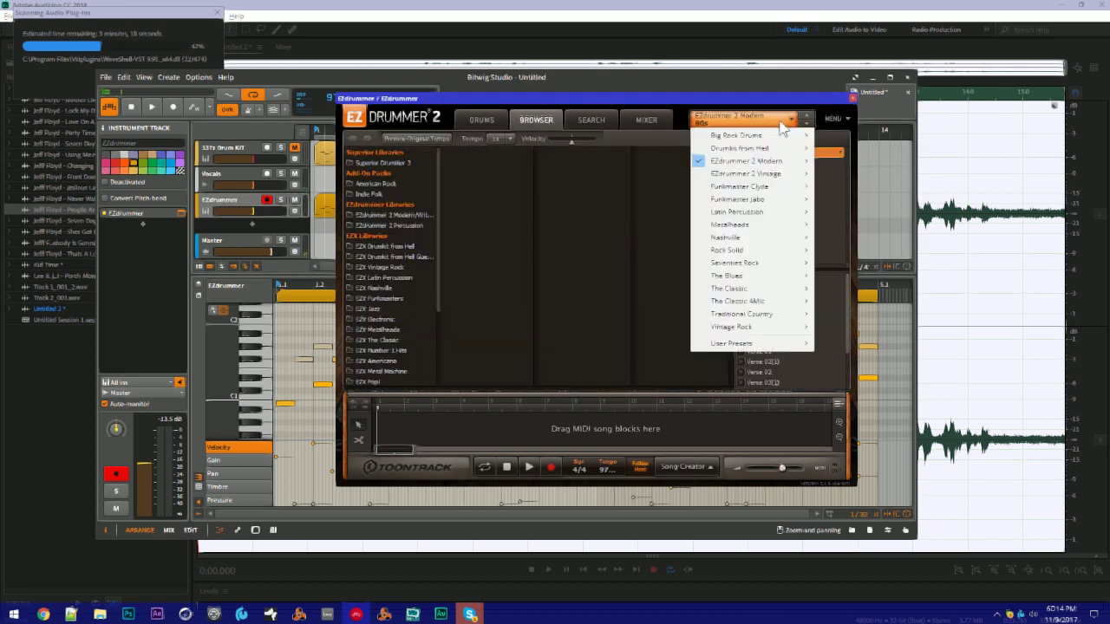
mouse_move(737, 198)
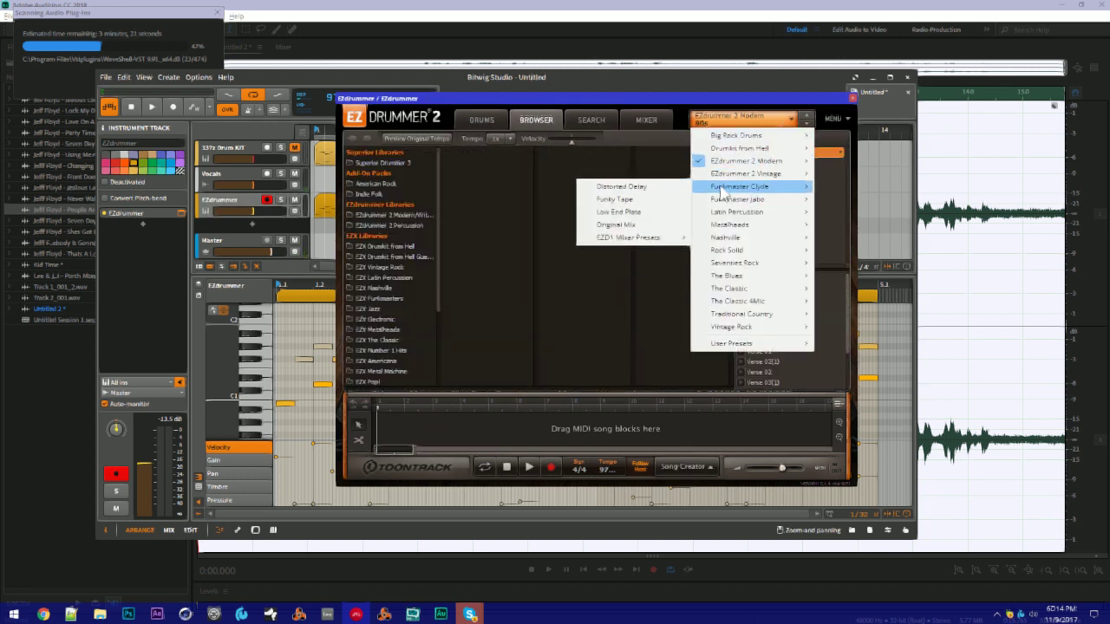
click(626, 201)
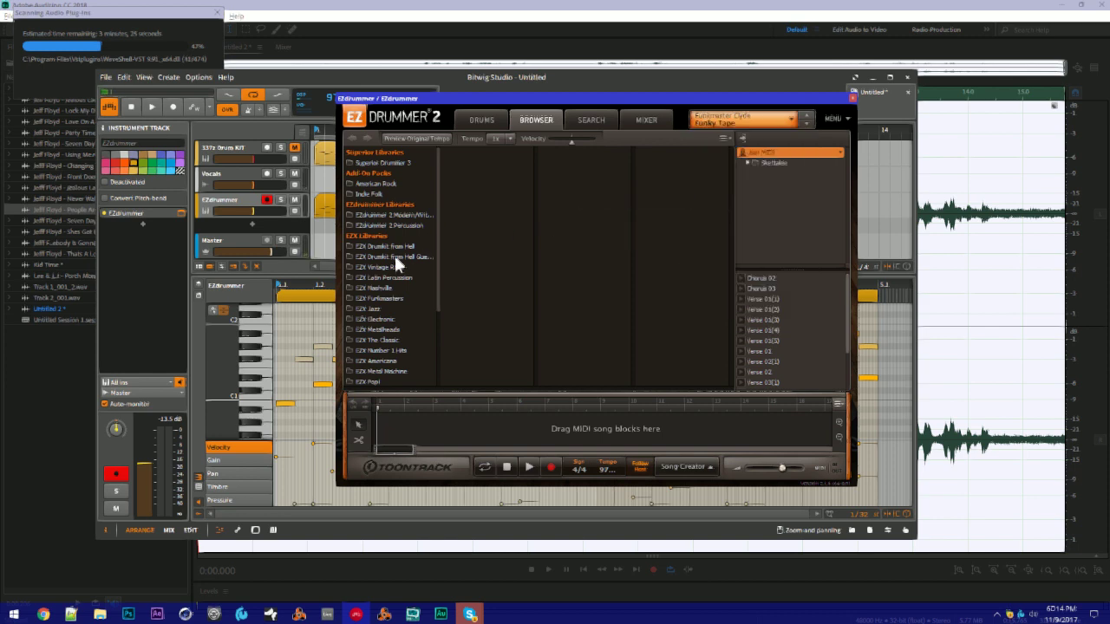
click(592, 121)
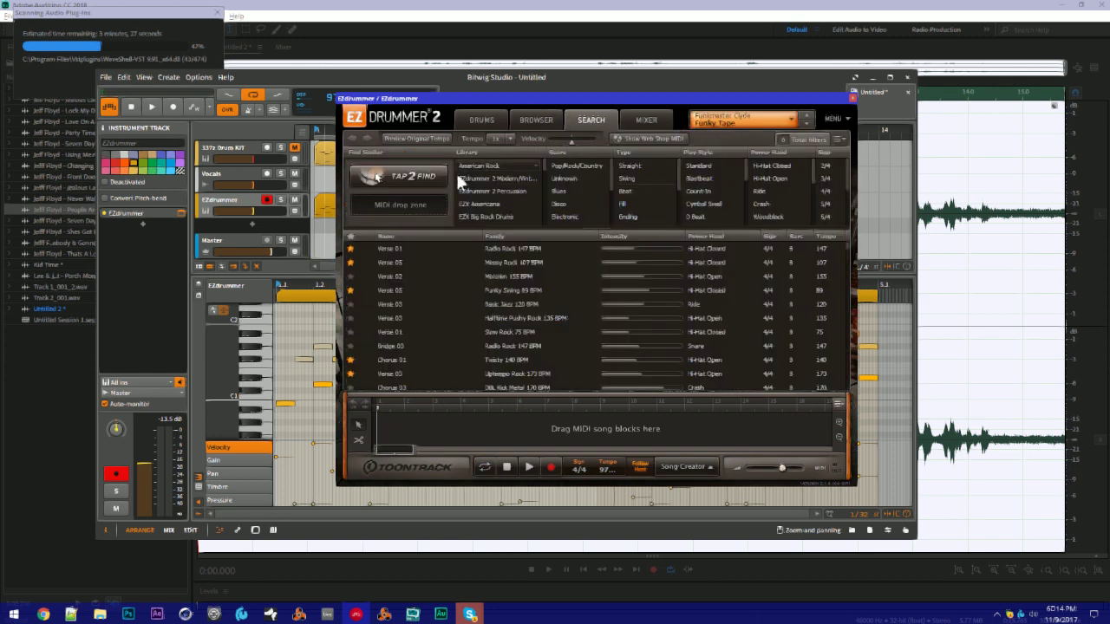
click(479, 121)
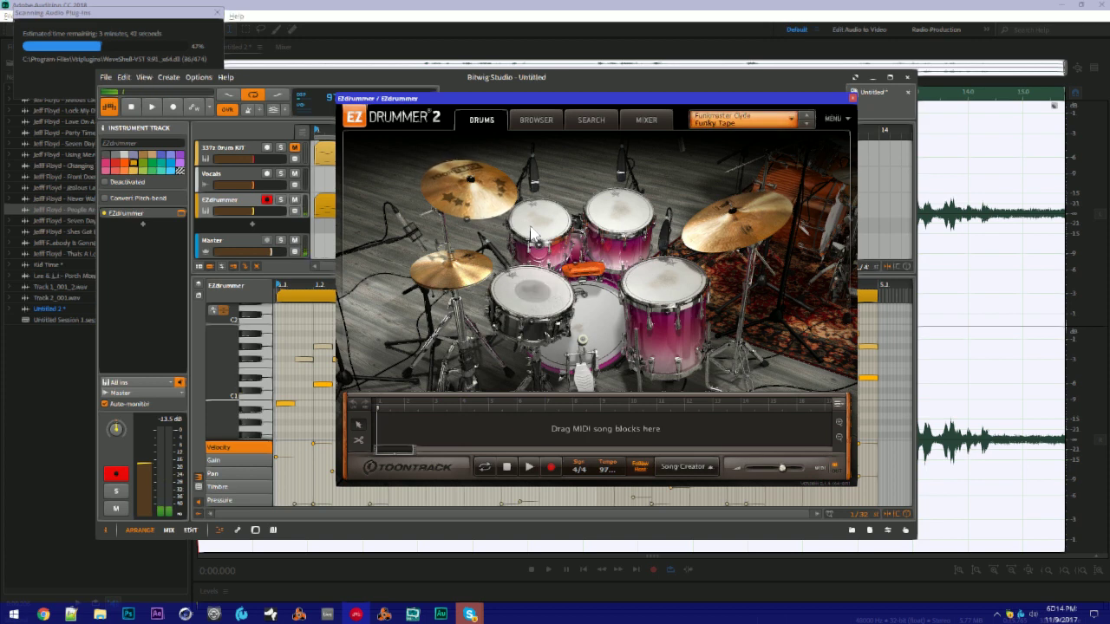
Filter the EZdrummer grooves to favourites and audition Verse 01 Radio Rock, Chorus 01 Twisty and Bridge 01 Straight
click(609, 121)
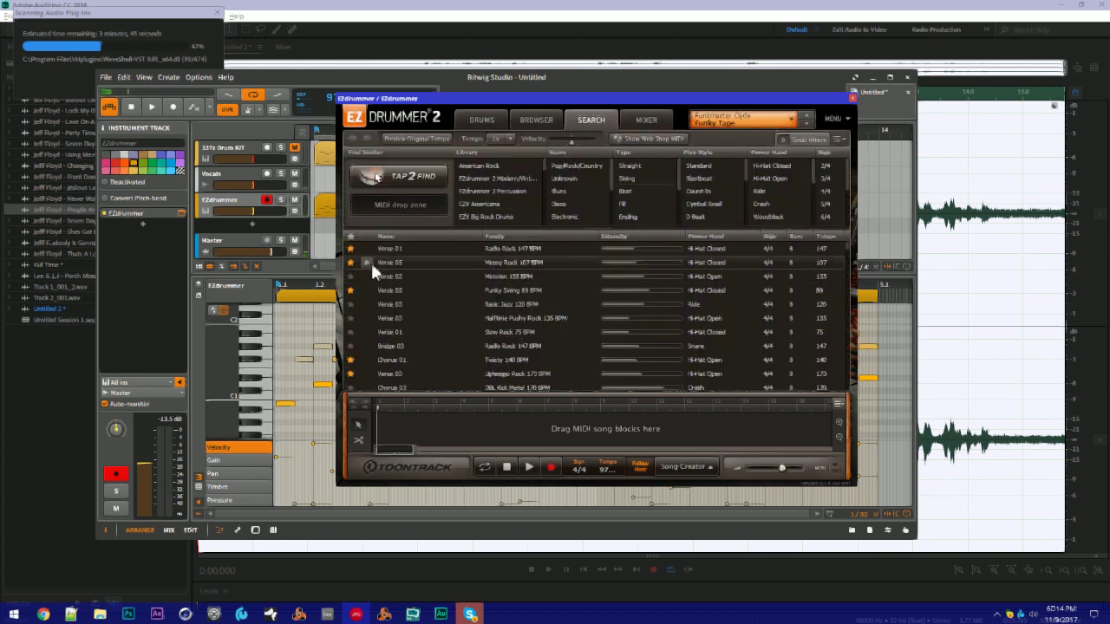
click(352, 238)
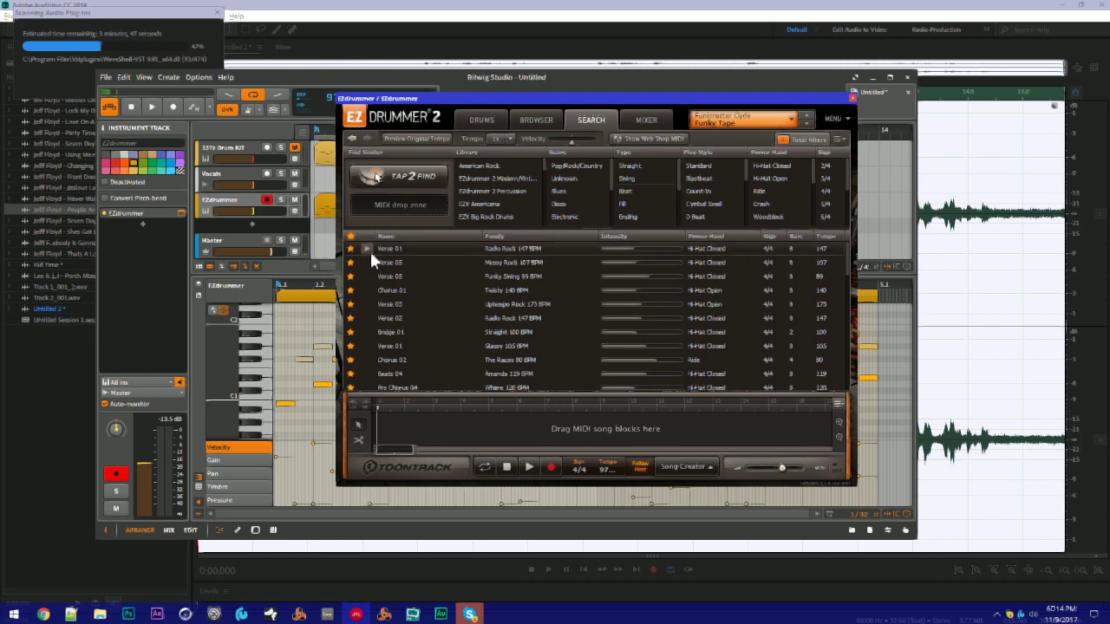
click(369, 249)
click(368, 292)
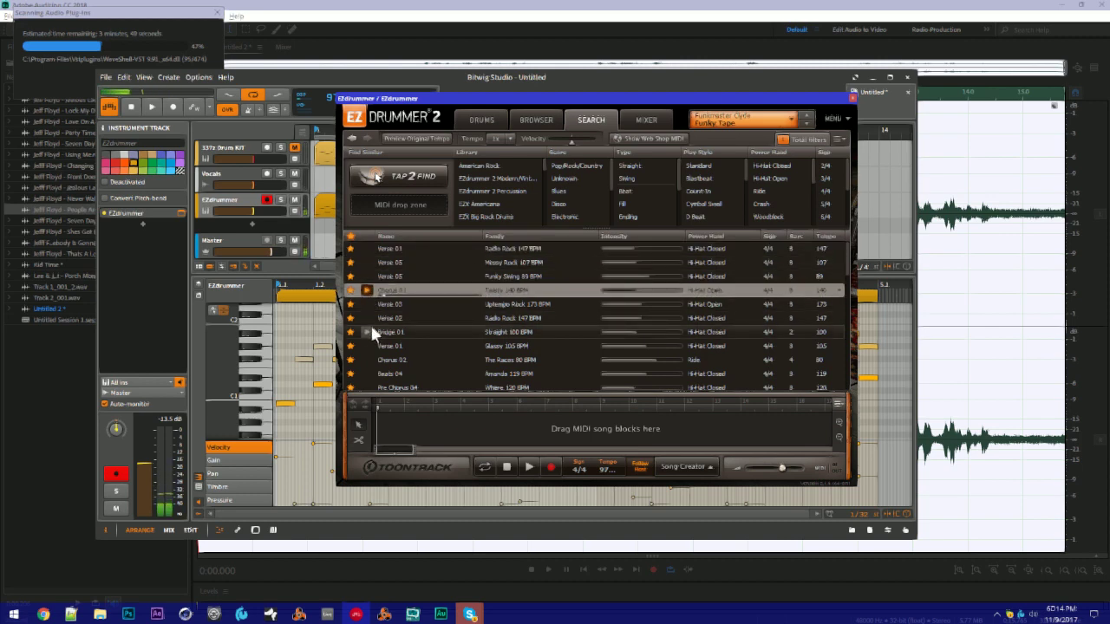
click(372, 331)
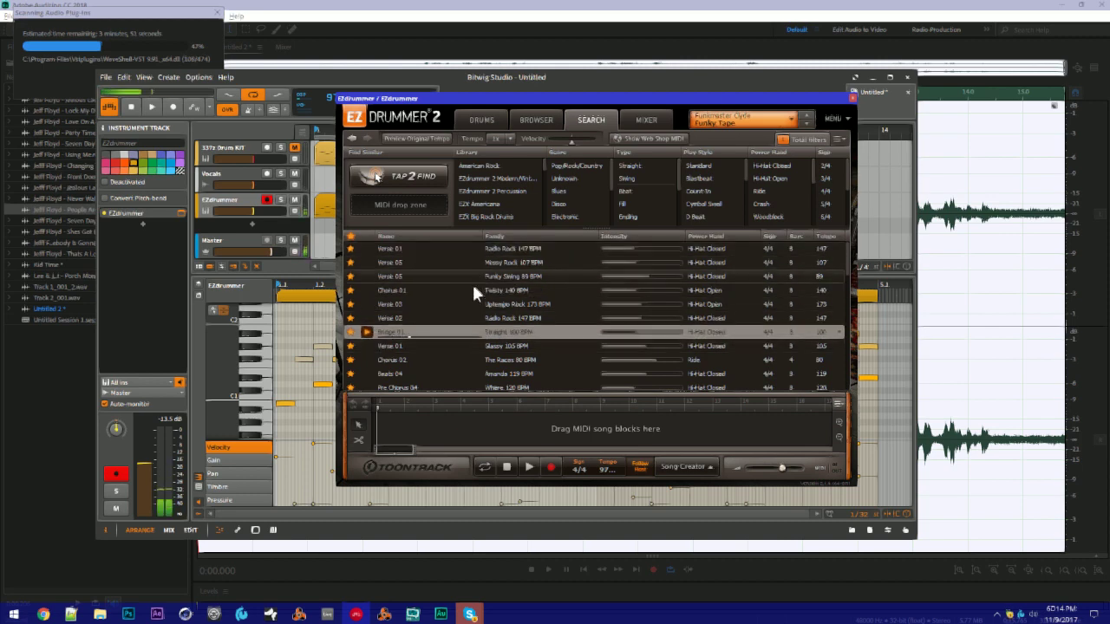
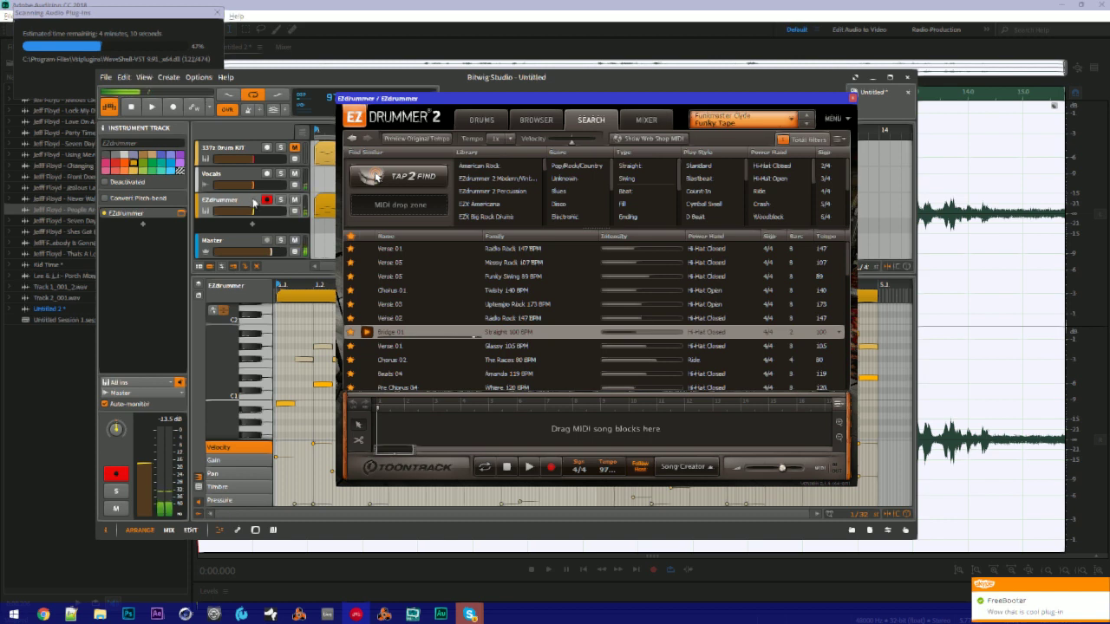
Audition more favourite grooves, including Beats 04 Amanda, Pre Chorus 04 Where, Verse 01 Soft Midtempo, Soulpop Swing and Funky 16ths
scroll(468, 331, down, 2)
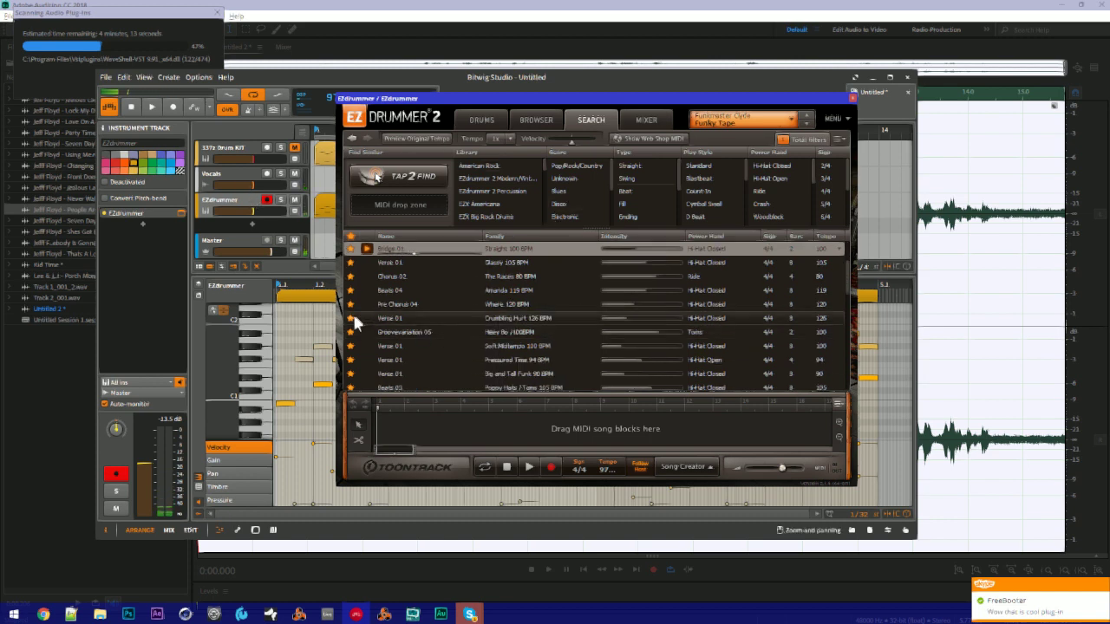
click(365, 292)
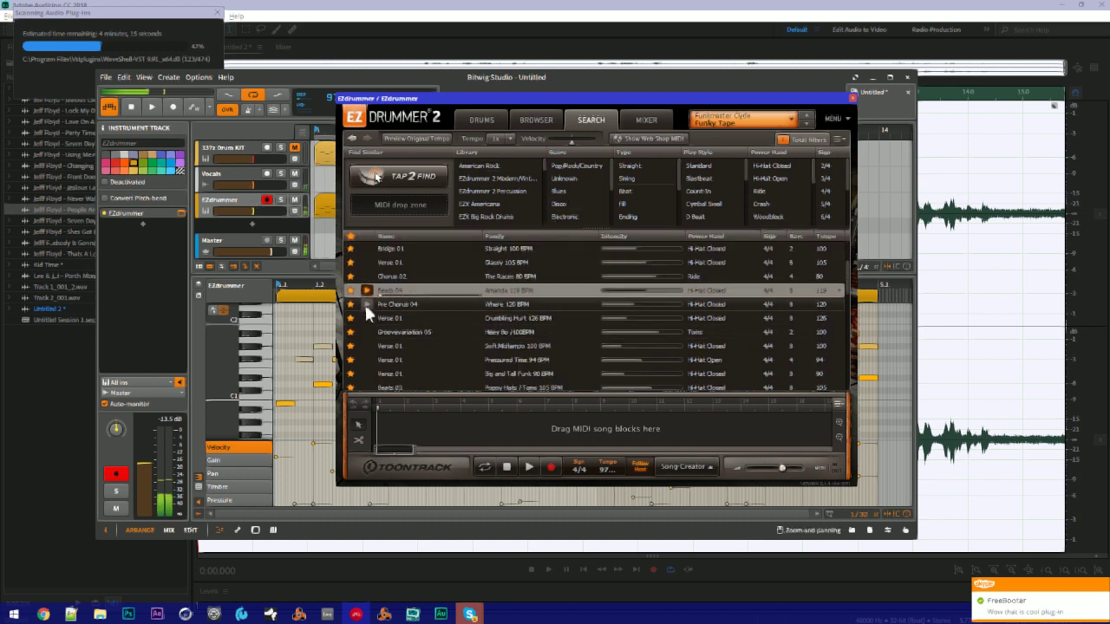
click(365, 304)
click(368, 347)
scroll(370, 347, down, 2)
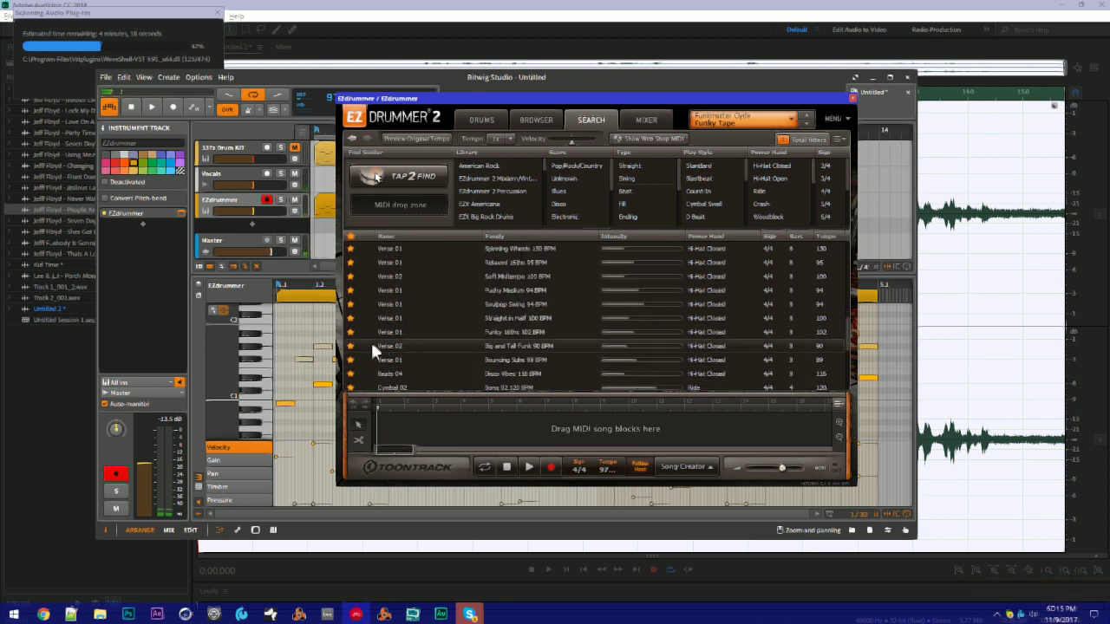
click(366, 304)
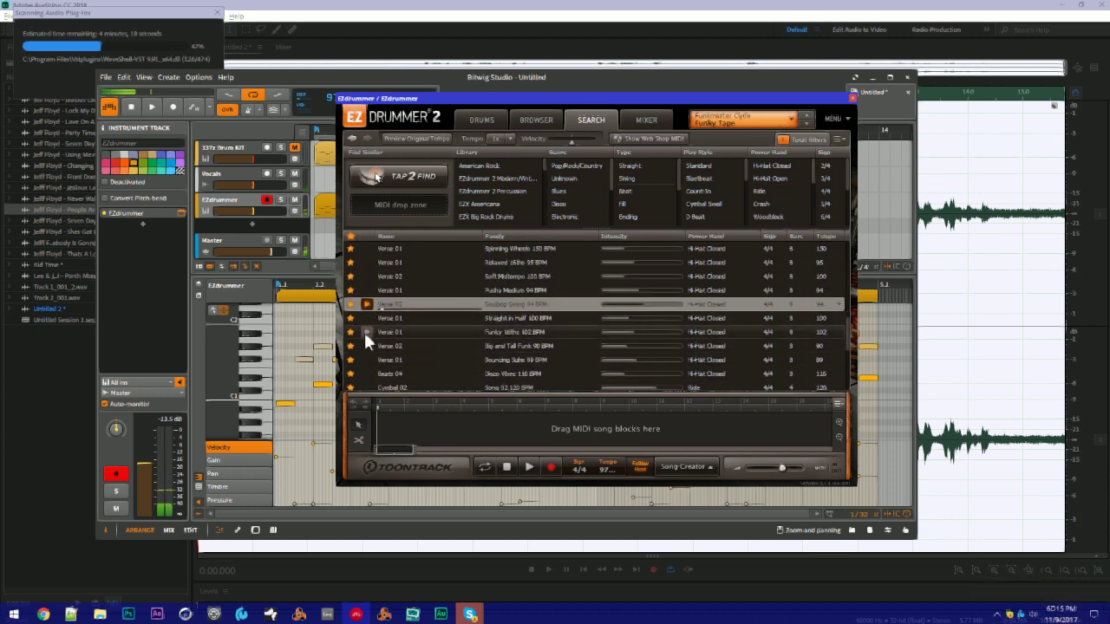
click(364, 332)
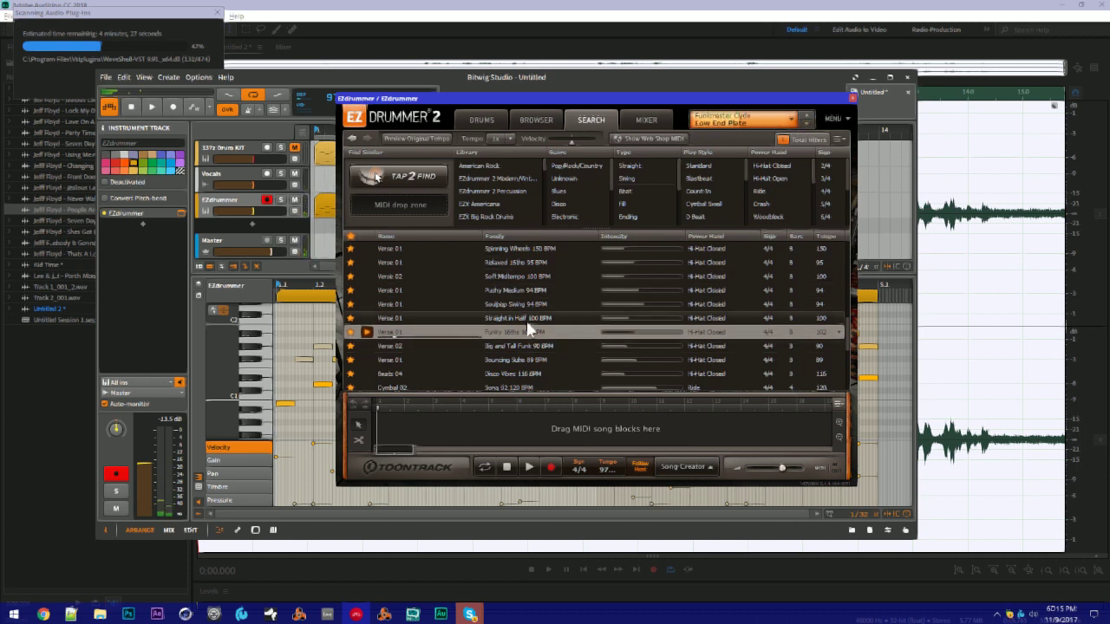
Rearrange the Bitwig Studio and EZdrummer windows so the plug-in no longer covers the track list and clips
click(550, 76)
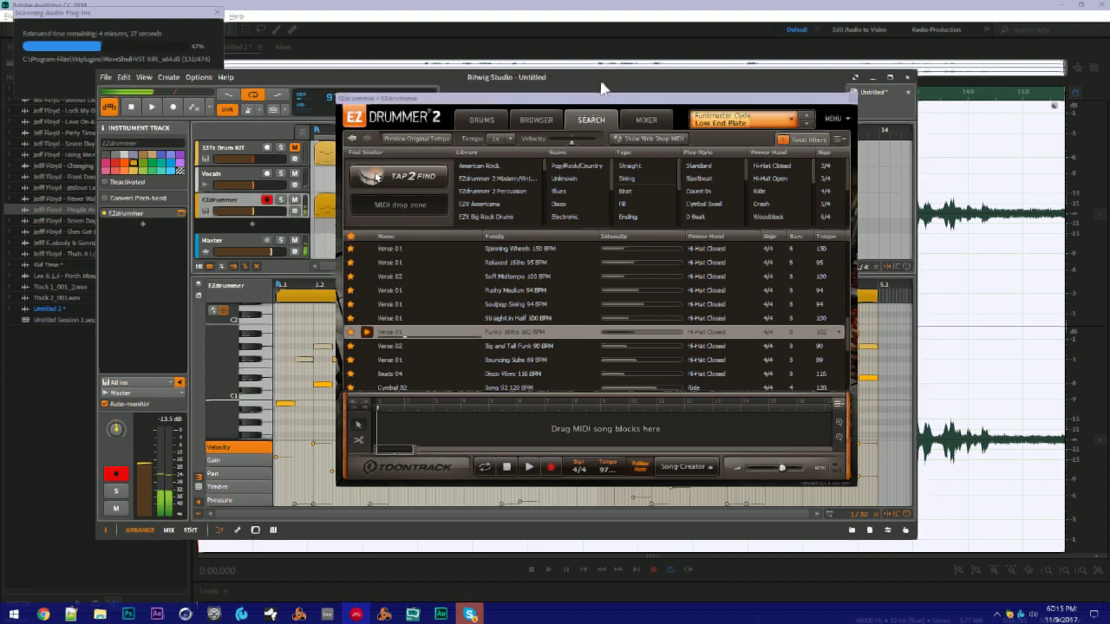
drag(564, 82, 471, 33)
drag(477, 98, 682, 92)
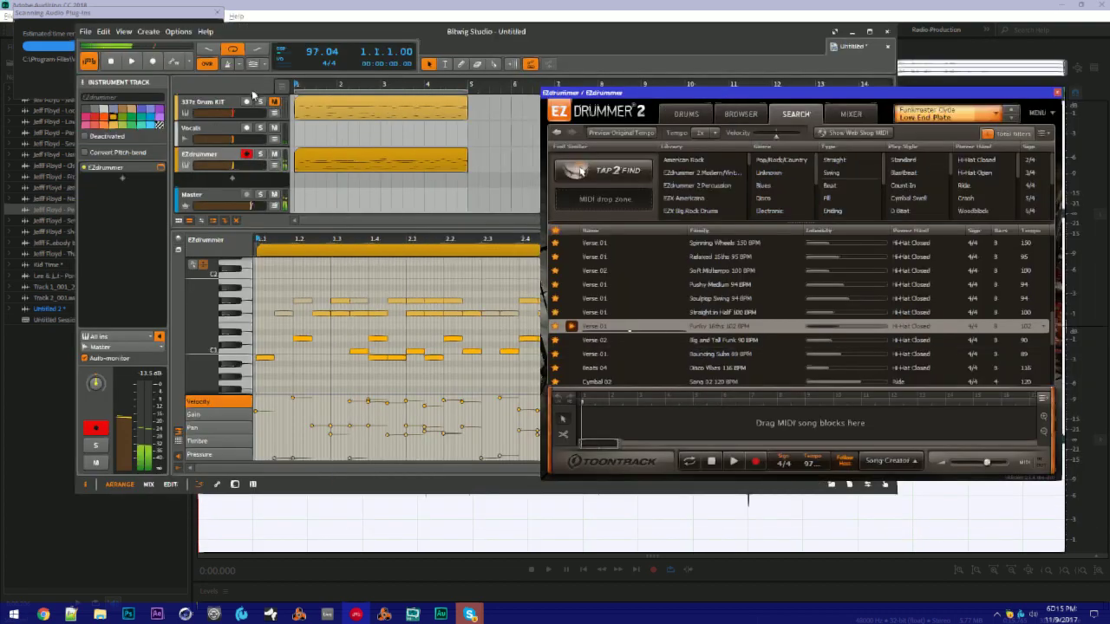
Place the Verse 01 Funky 16ths 102 BPM groove on the EZdrummer track at bar 5 and close the EZdrummer window
drag(514, 43, 490, 100)
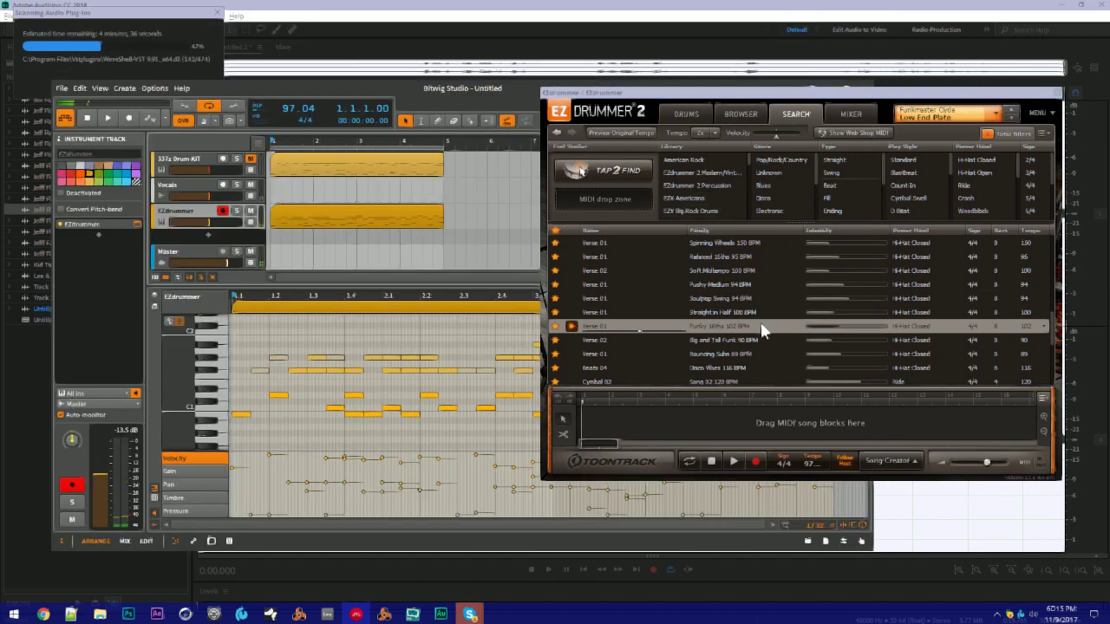
drag(763, 326, 446, 213)
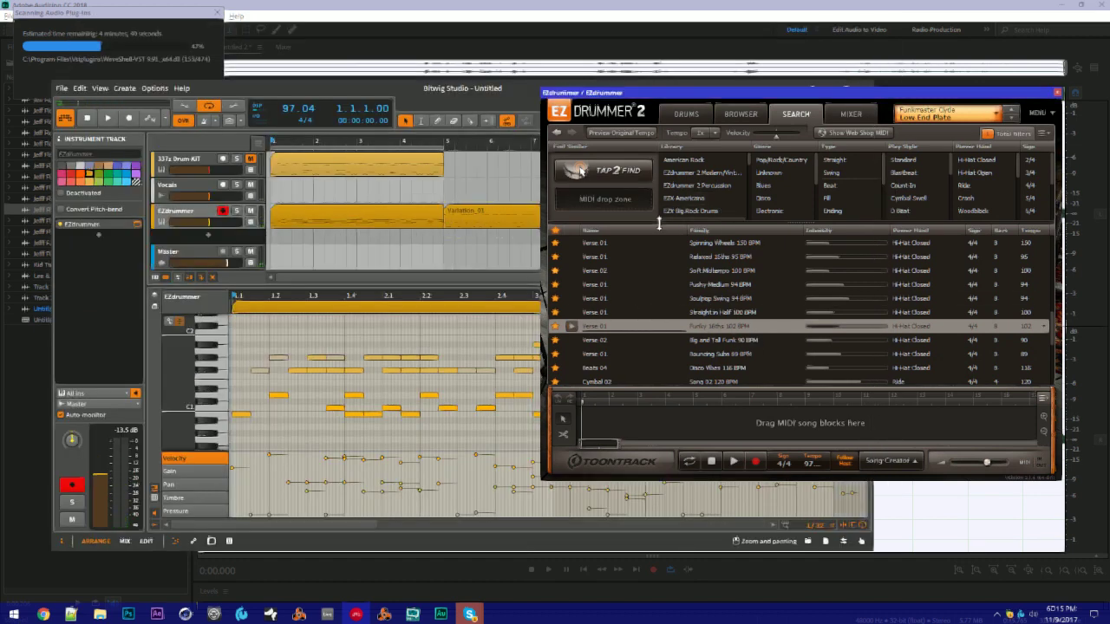
click(1057, 92)
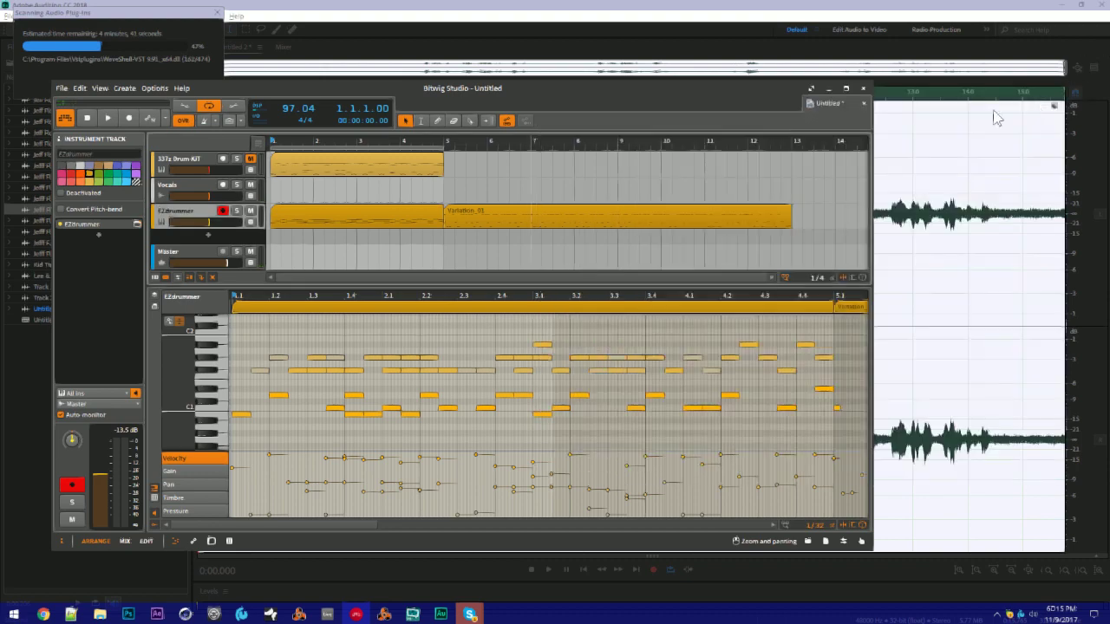
Delete the original four-bar clip on the EZdrummer track and move the new groove clip to bar 1
click(340, 227)
key(Delete)
drag(478, 223, 278, 224)
Move the EZdrummer track above Vocals and play the first 8 bars in a loop
drag(191, 213, 191, 183)
drag(443, 147, 616, 153)
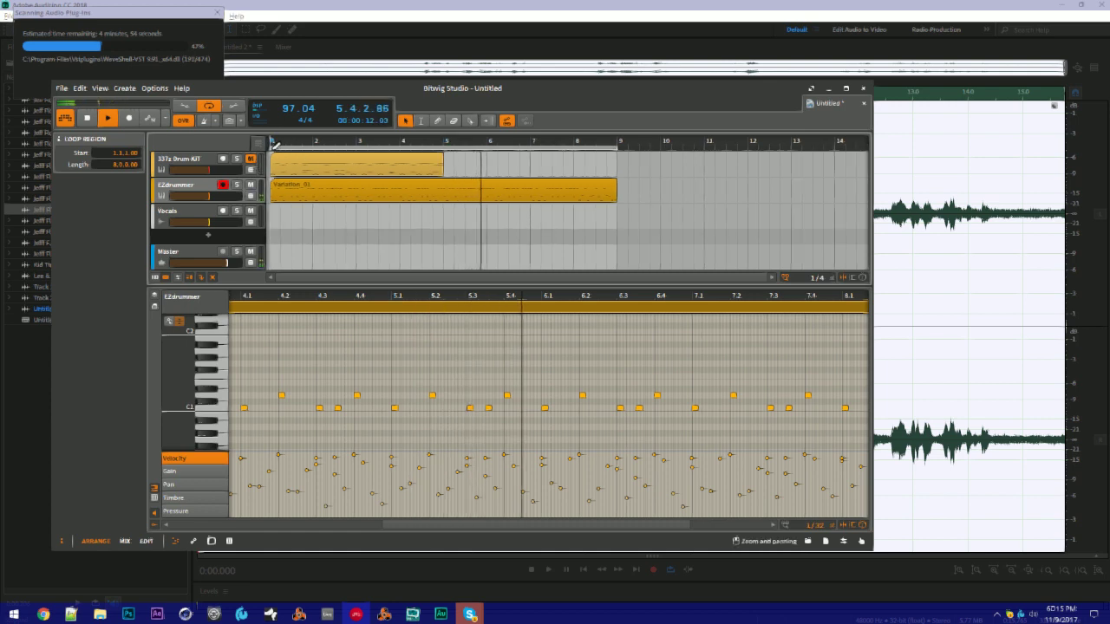
key(space)
key(space)
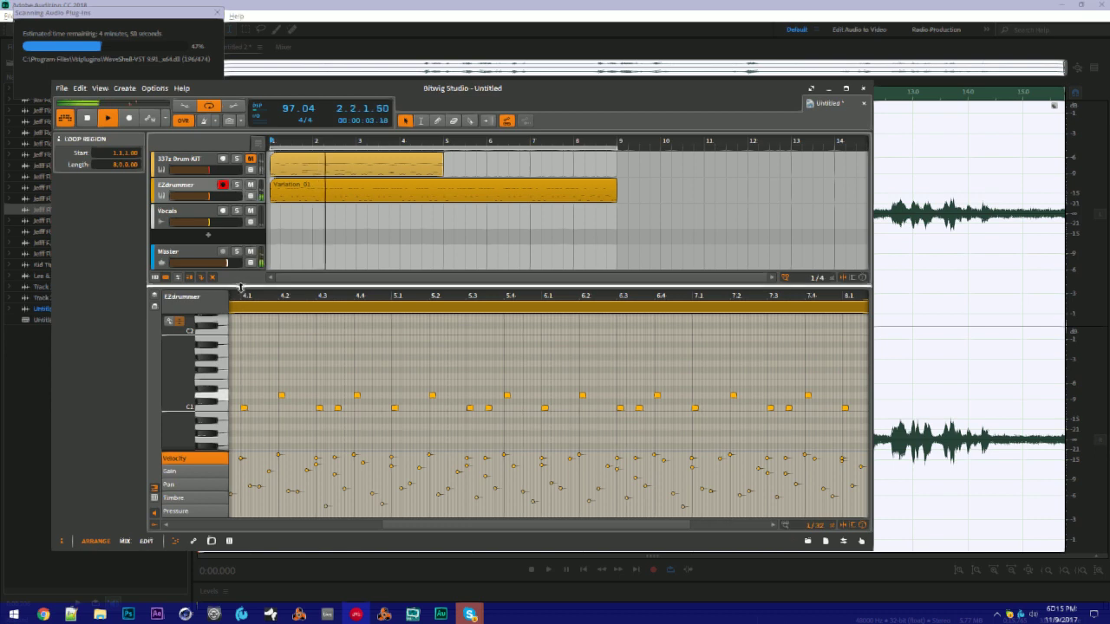
drag(235, 277, 229, 322)
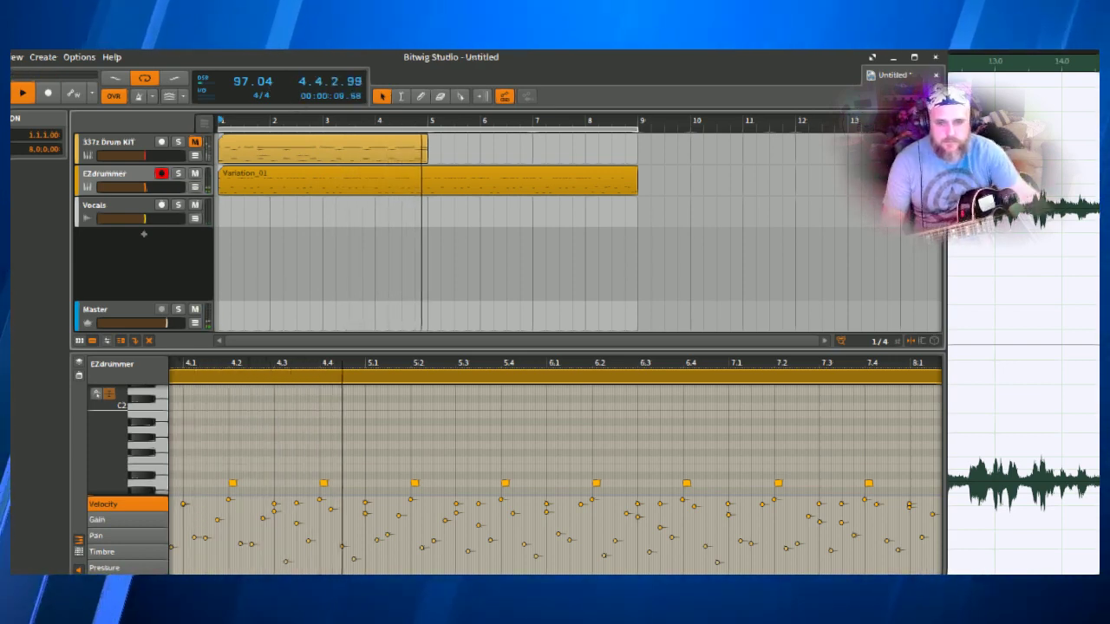
Add a new audio track below the Vocals track
click(144, 236)
key(Escape)
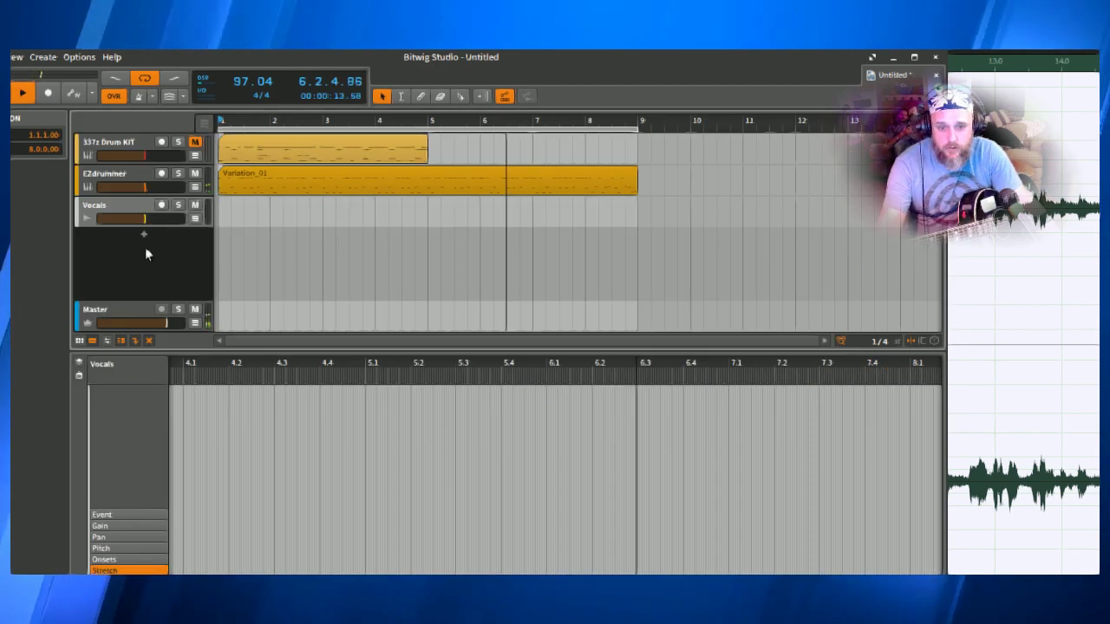
right_click(137, 259)
click(178, 282)
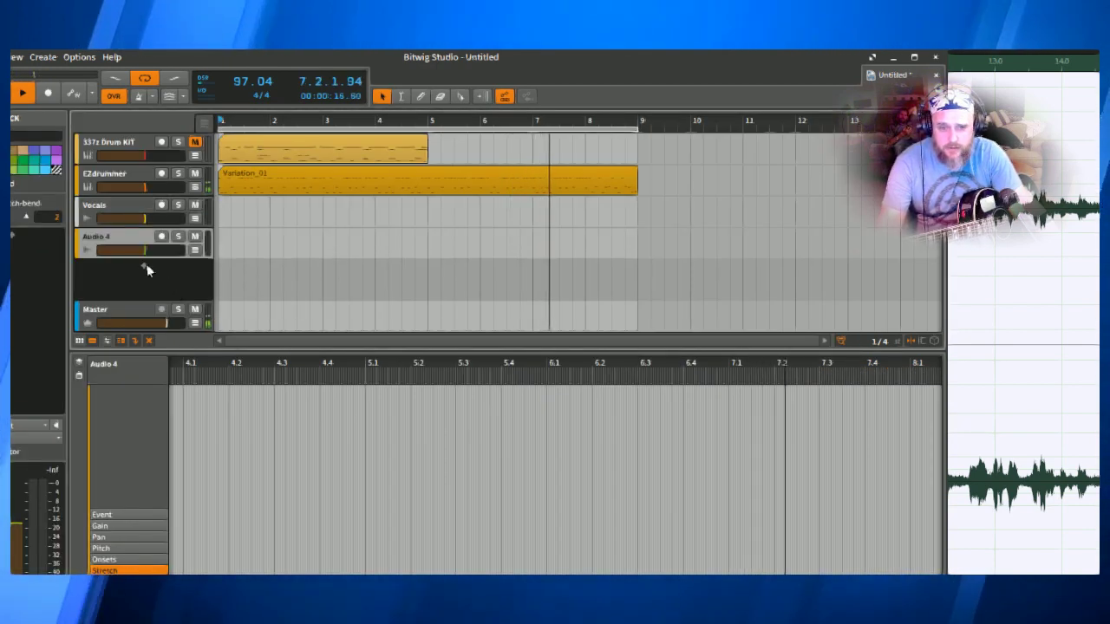
Rename the new audio track as Guitar 1
double_click(101, 238)
text(G)
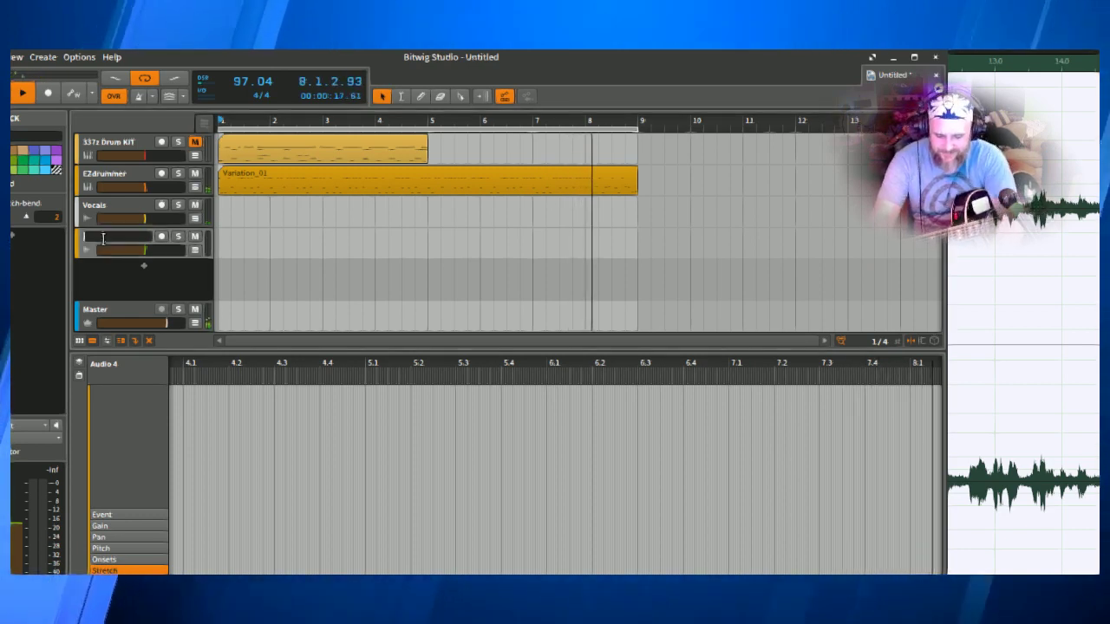
text(uit)
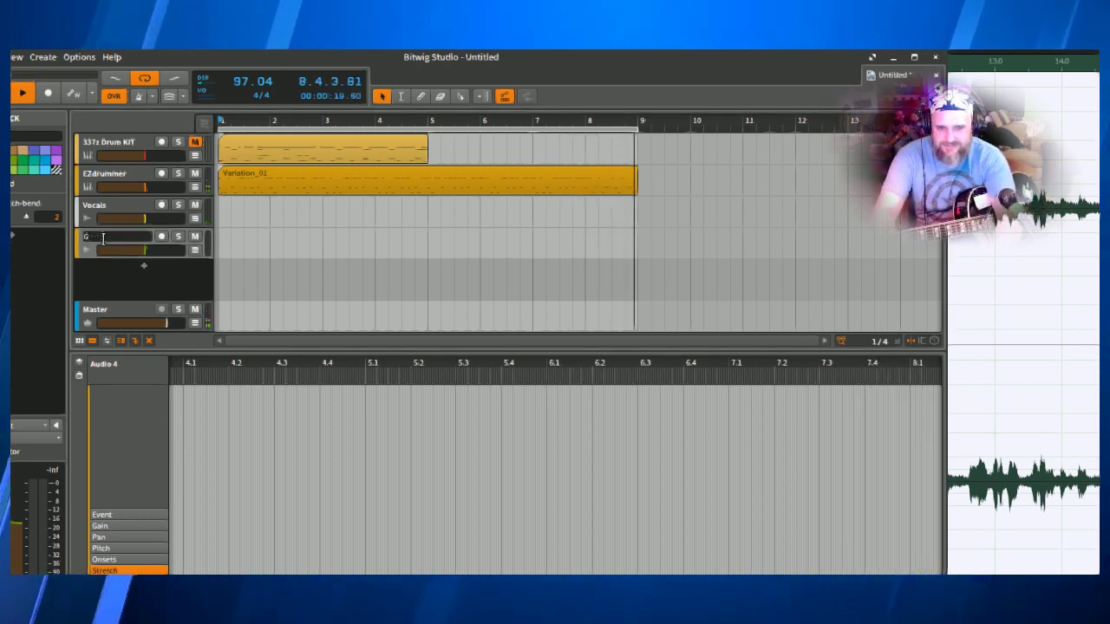
text(ar 1)
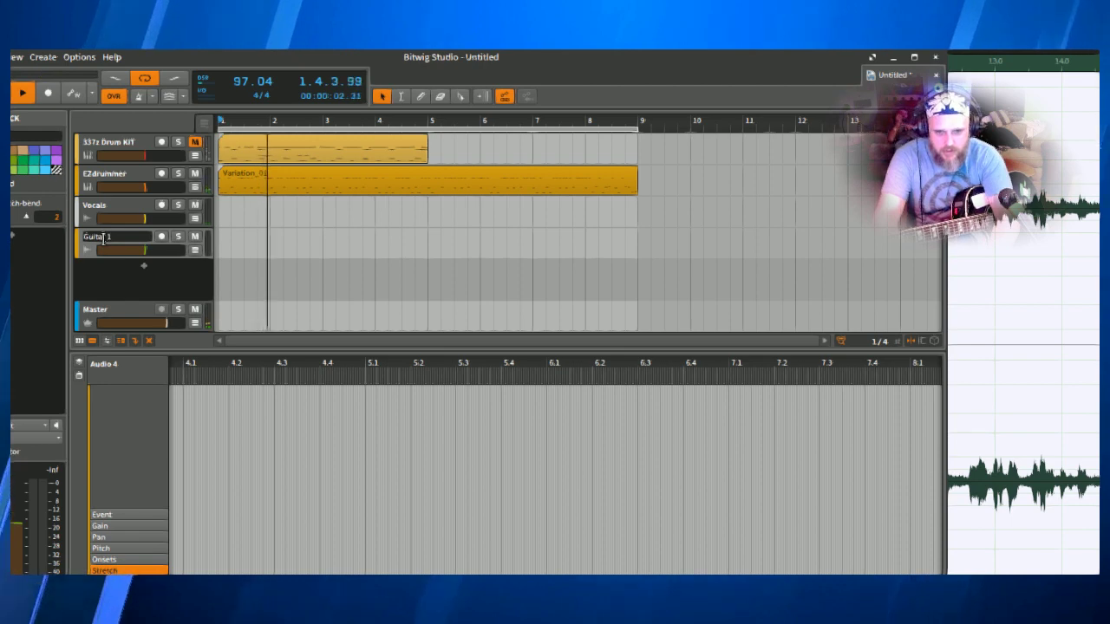
key(Return)
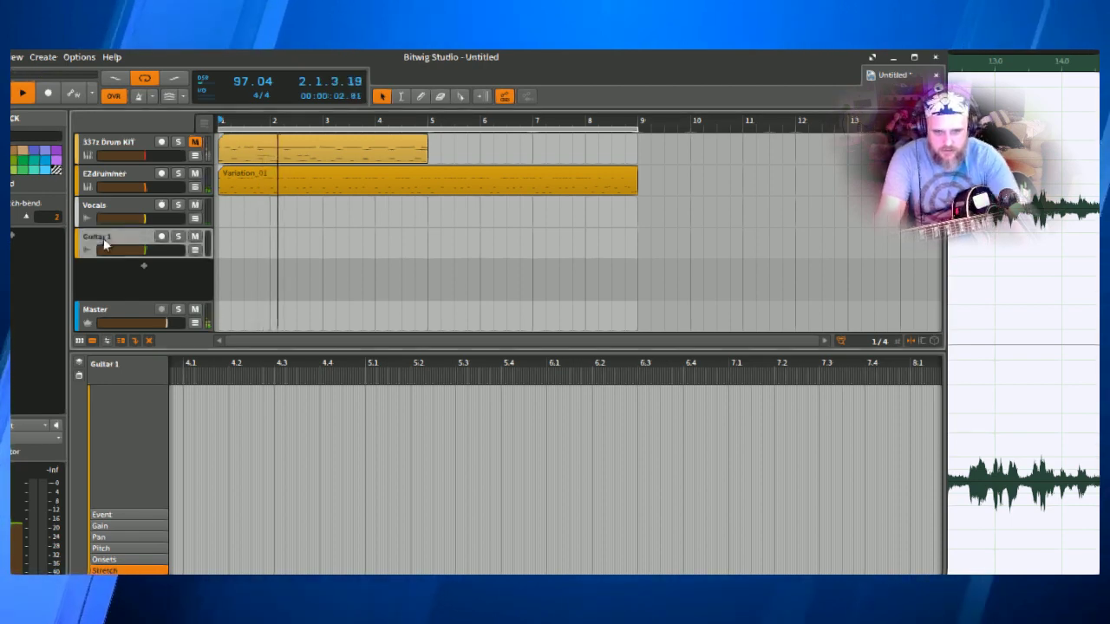
Set the Guitar 1 track's source to Input 2 and turn on its monitoring
click(13, 426)
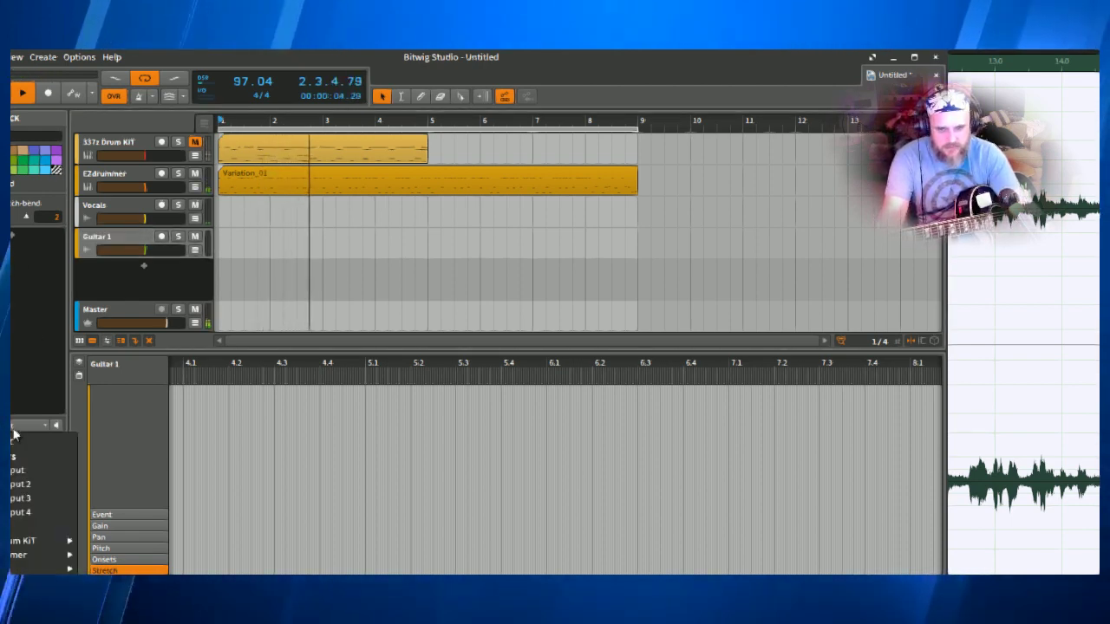
click(20, 485)
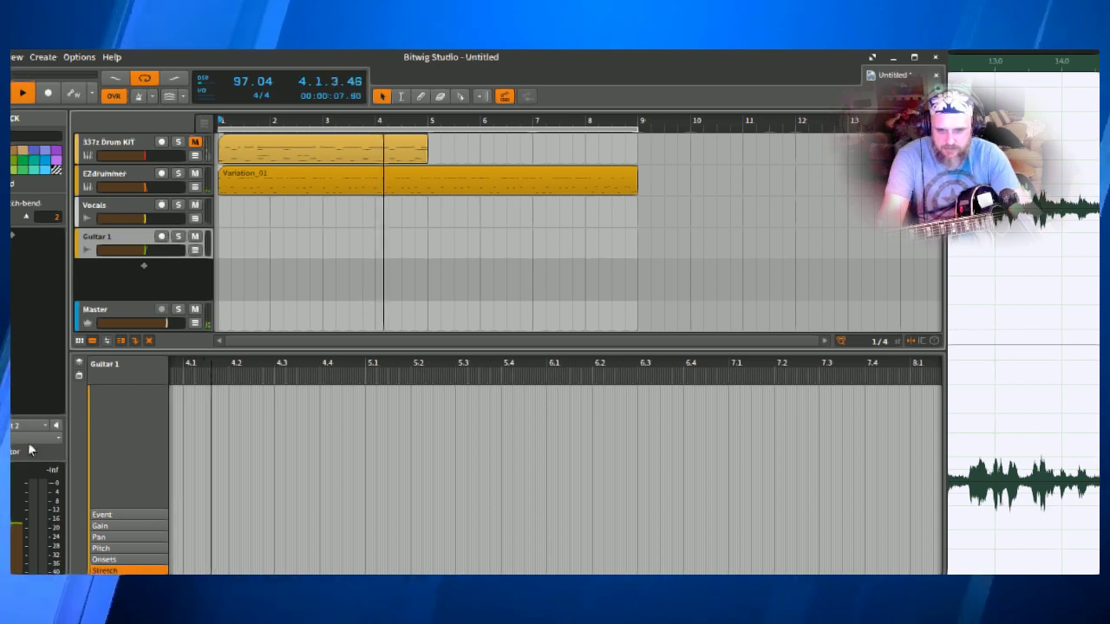
click(56, 427)
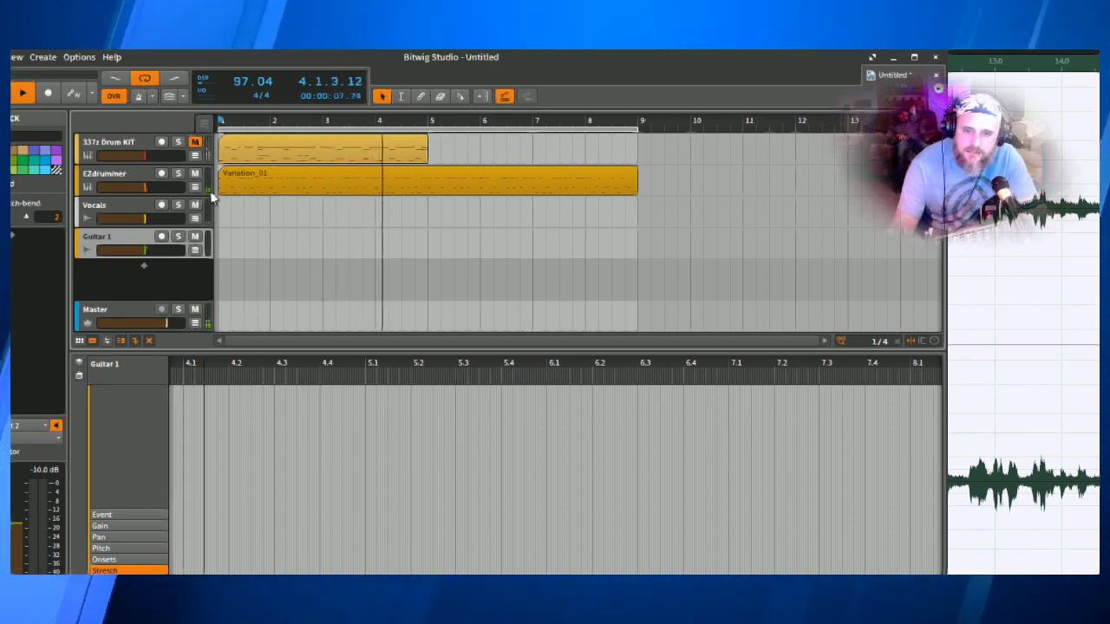
Stop playback and show the device chain of the Vocals track
click(252, 204)
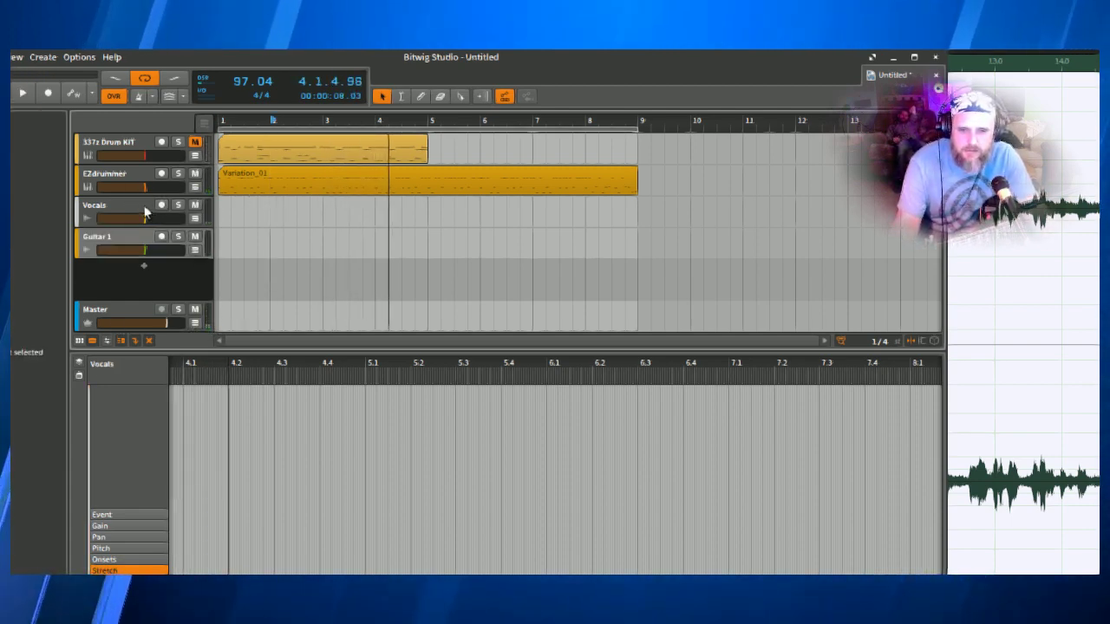
click(120, 247)
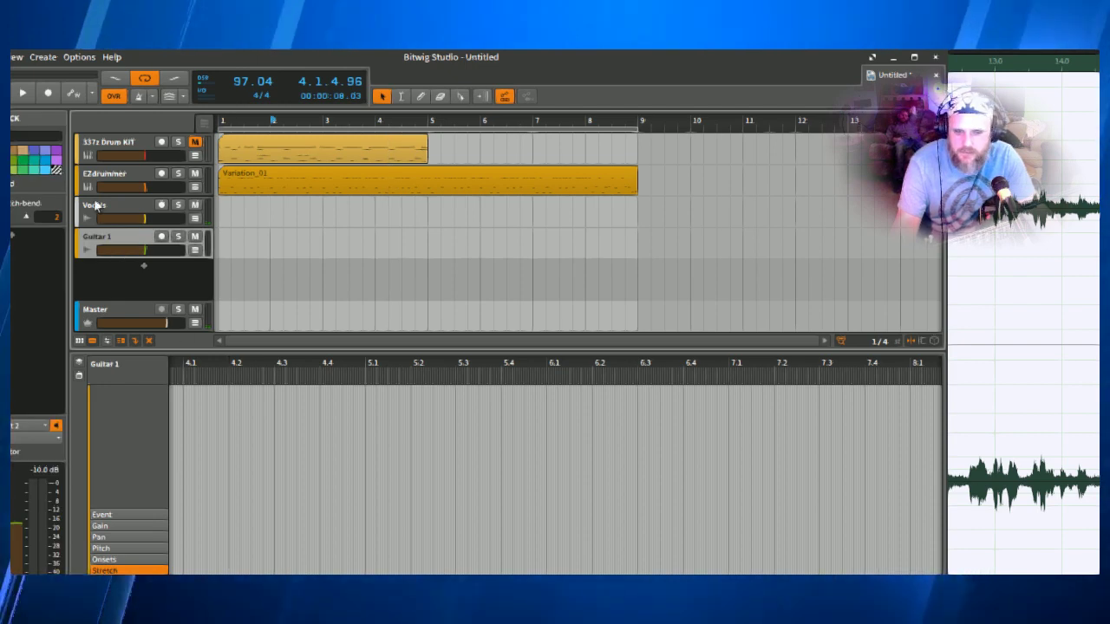
click(100, 211)
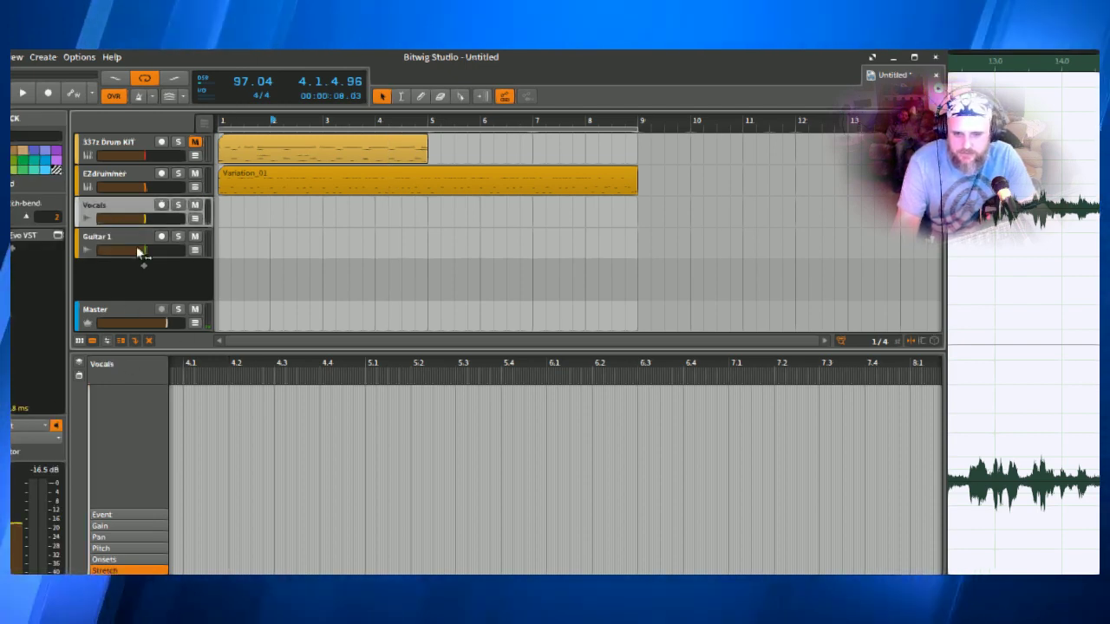
key(d)
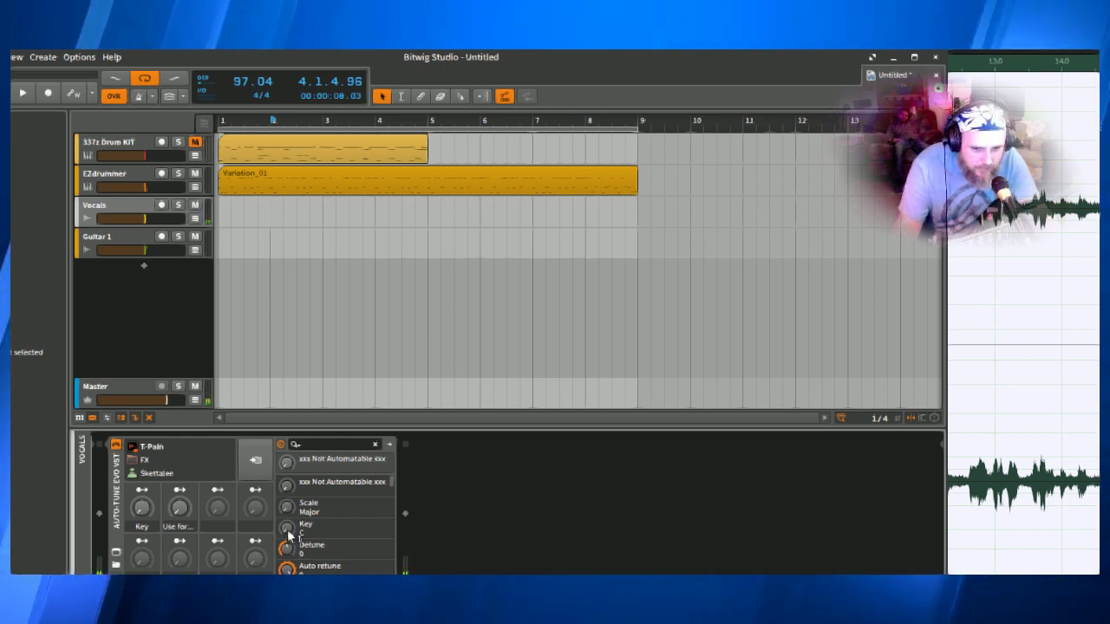
Set the Auto-Tune Evo VST on Vocals to key Bb and scale Minor, and remove the device from the chain
mouse_move(286, 549)
mouse_move(286, 549)
mouse_down()
mouse_move(287, 507)
mouse_move(286, 527)
mouse_up()
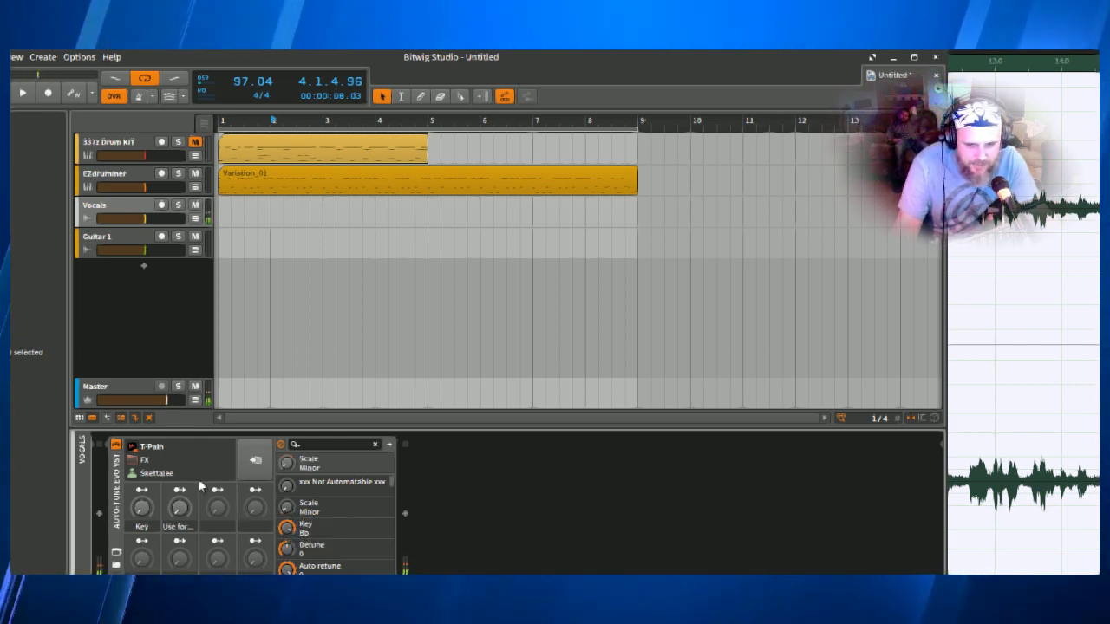
click(121, 468)
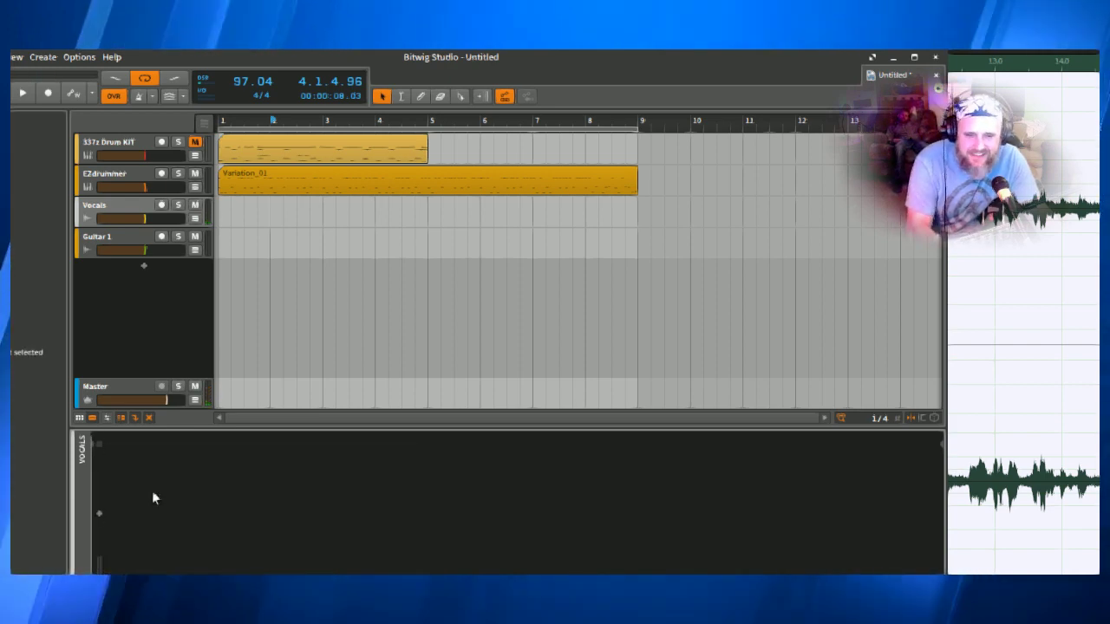
key(Delete)
Try the Waves plug-in WavesTune Lite Mono in the Vocals device chain, and remove it
click(98, 514)
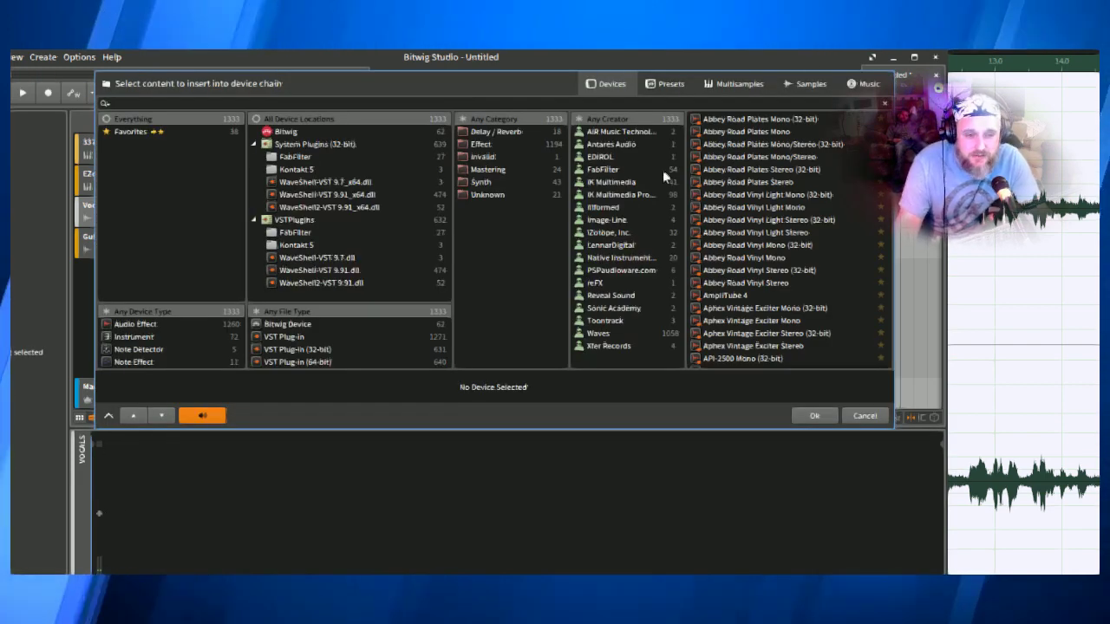
click(598, 333)
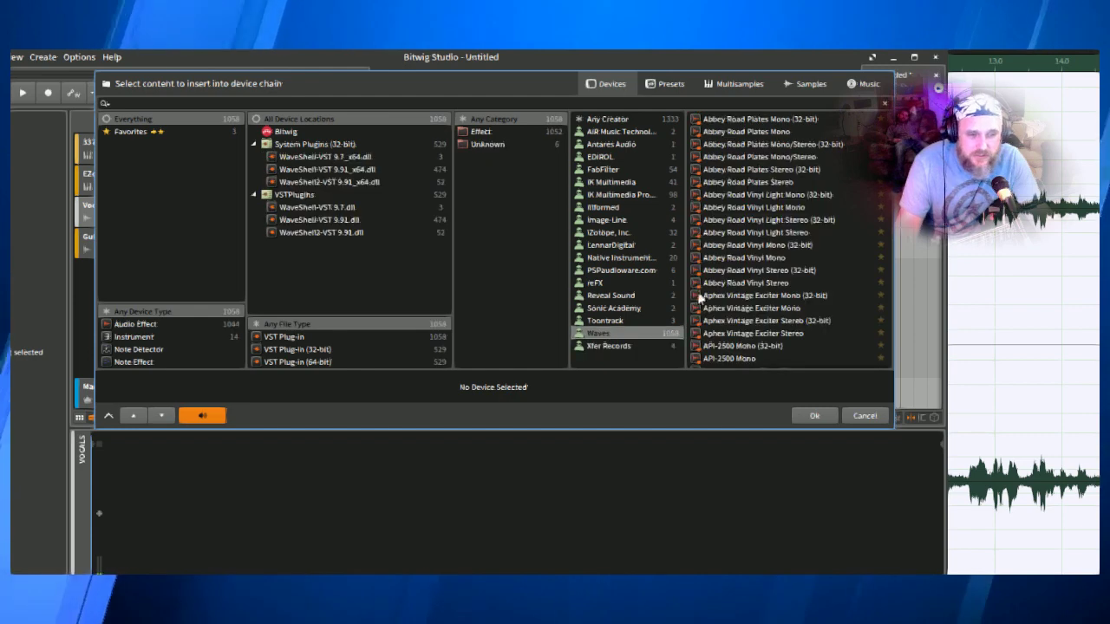
scroll(769, 268, down, 5)
scroll(769, 268, down, 10)
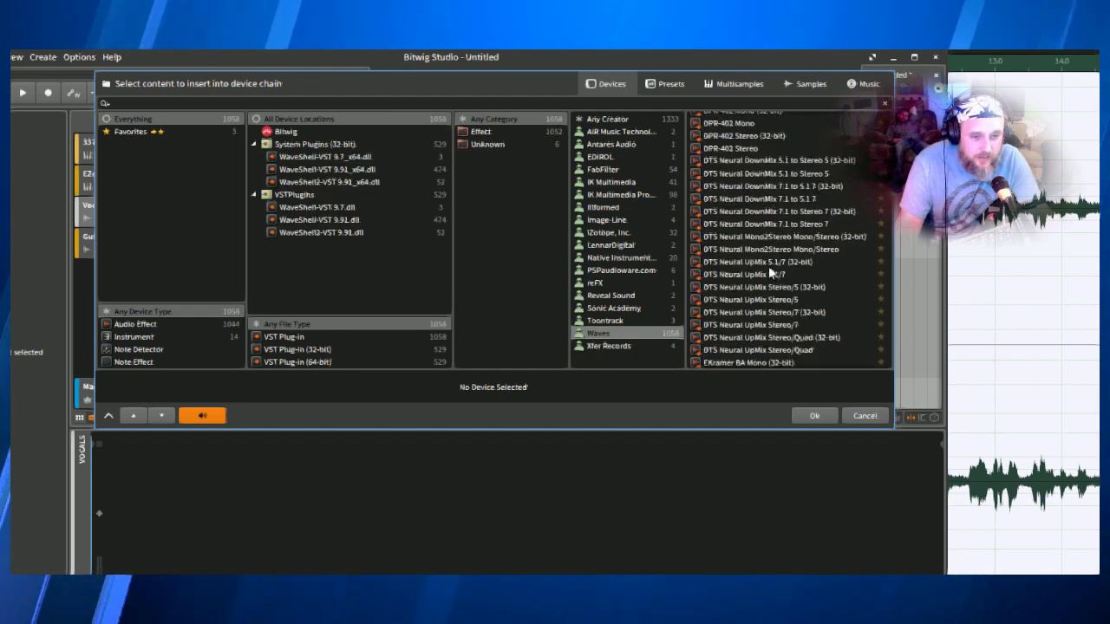
scroll(769, 260, down, 10)
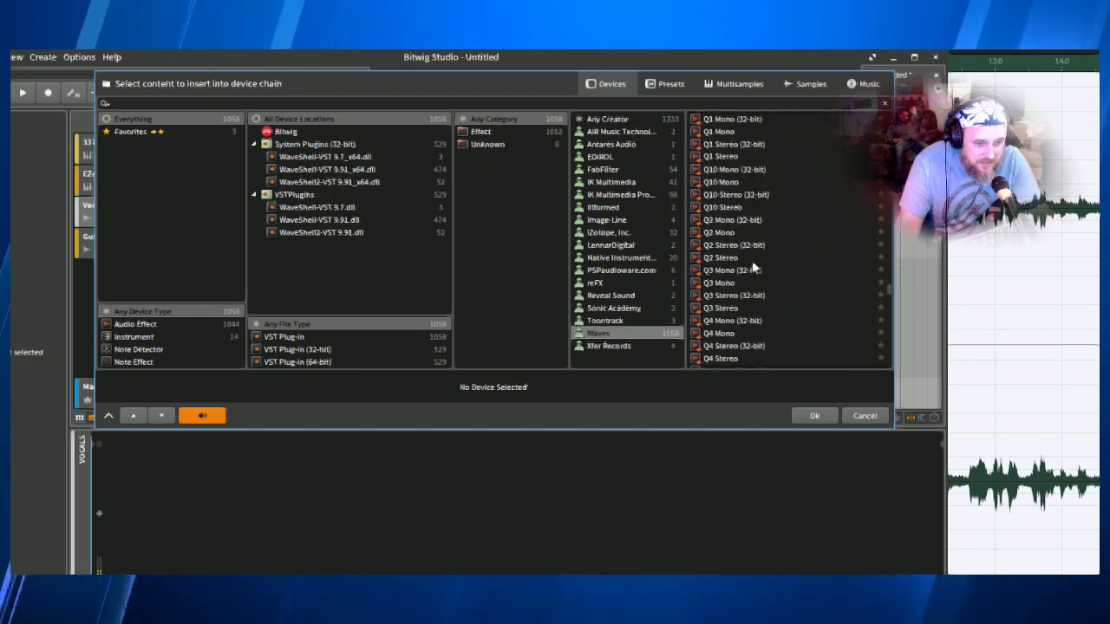
scroll(874, 300, down, 10)
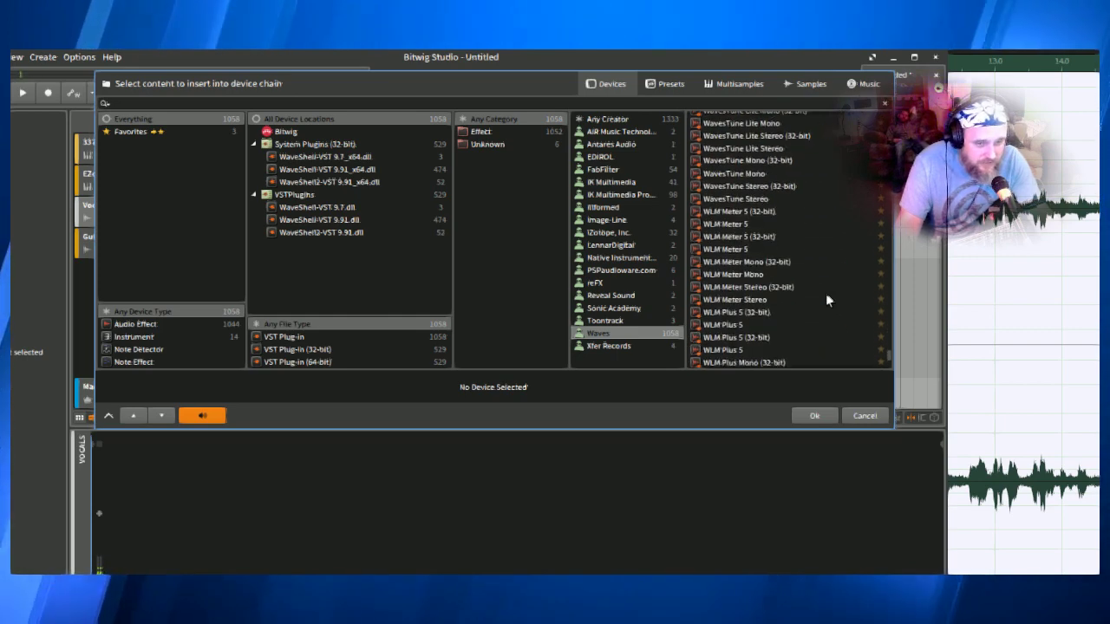
scroll(806, 182, up, 2)
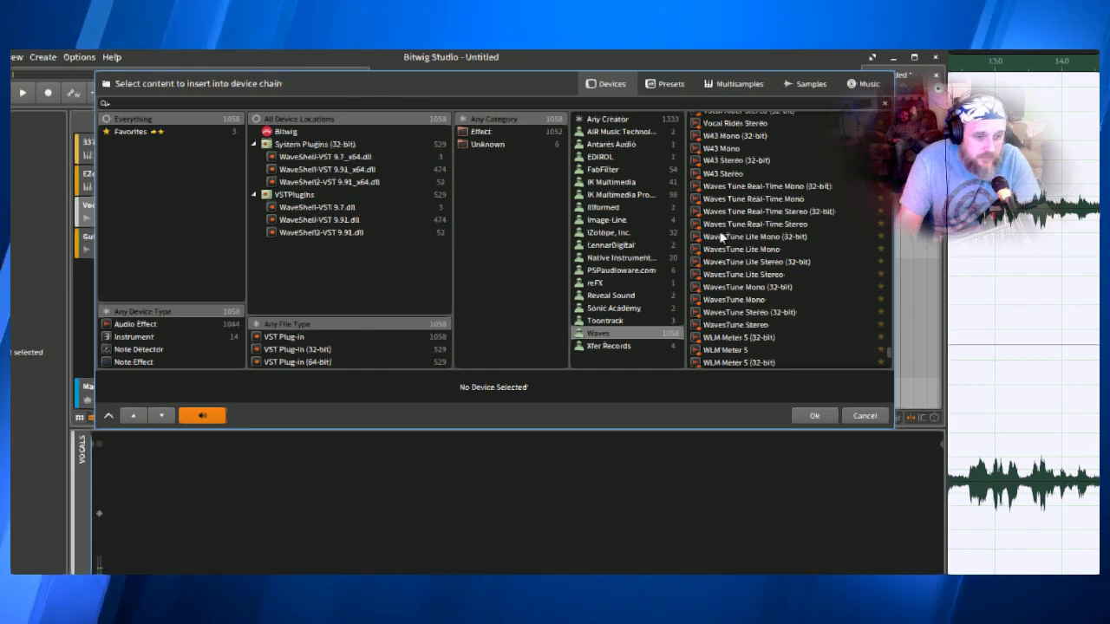
click(780, 224)
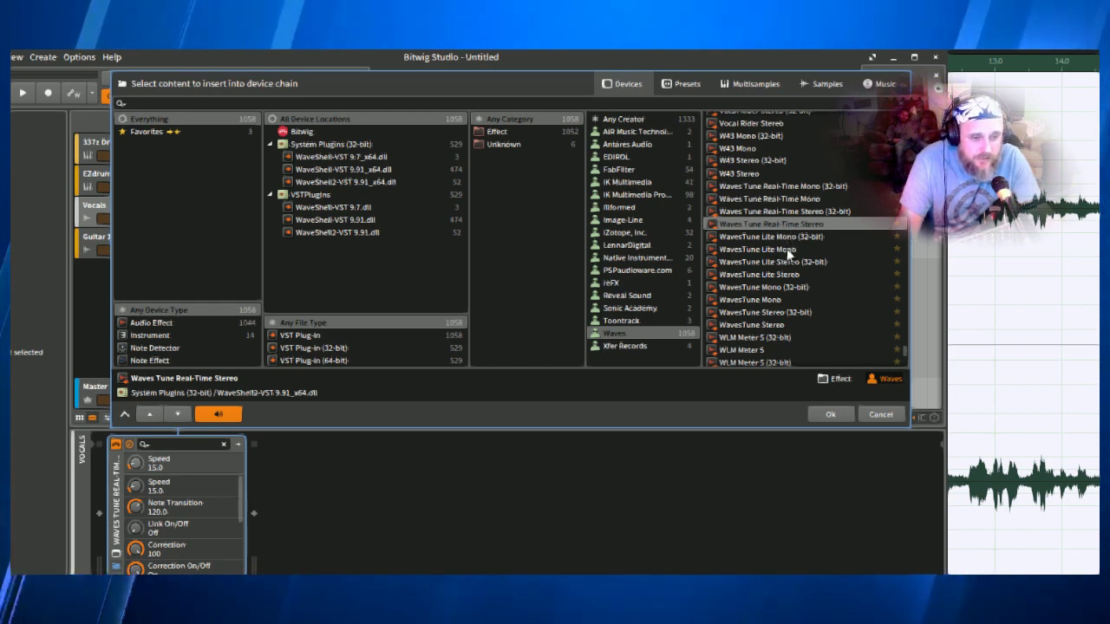
double_click(783, 248)
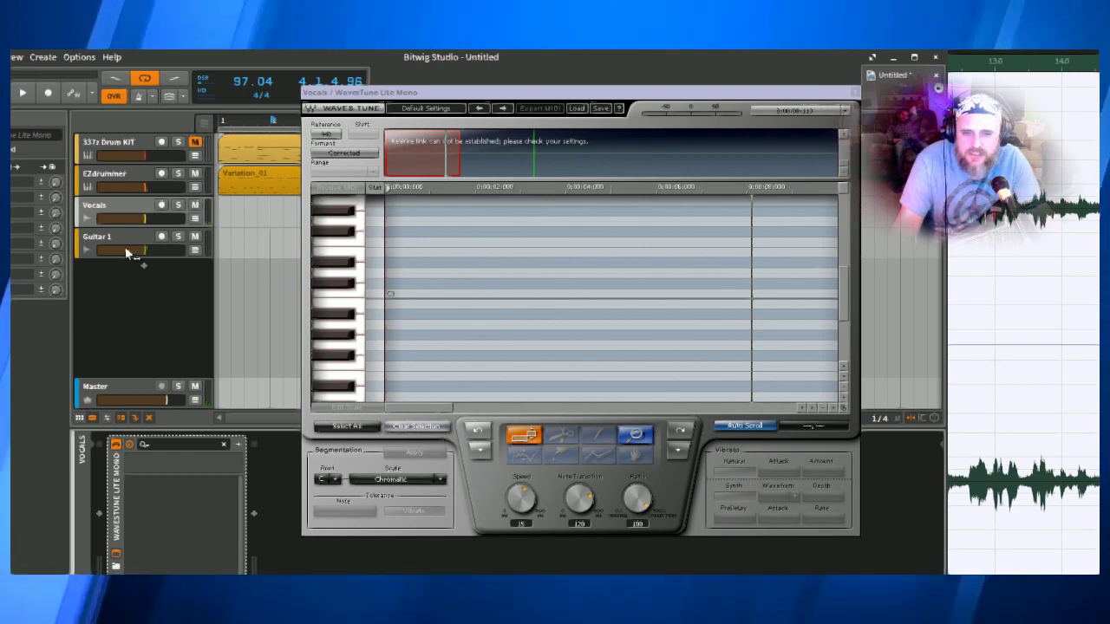
key(Delete)
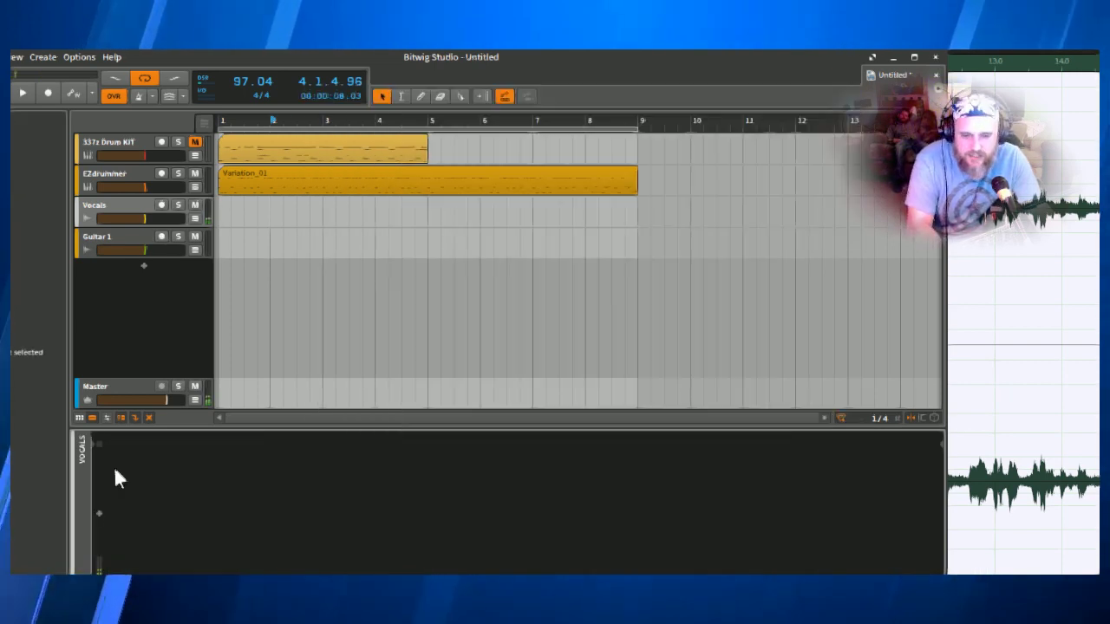
Insert the 64-bit Waves Tune Real-Time Mono plug-in into the Vocals device chain
click(99, 512)
scroll(785, 210, down, 20)
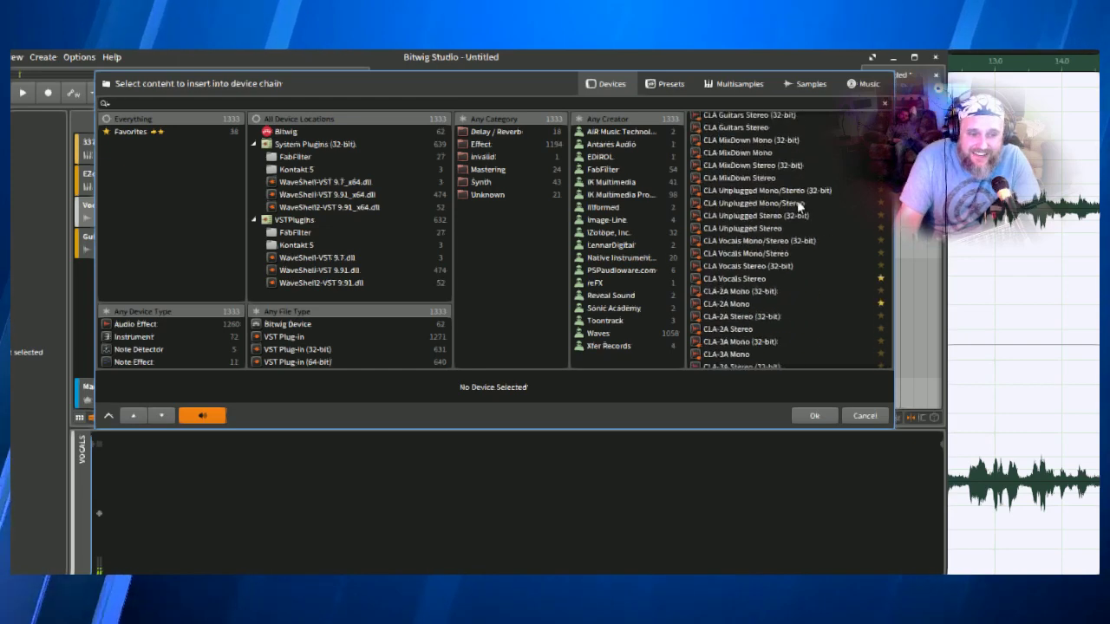
scroll(872, 330, down, 20)
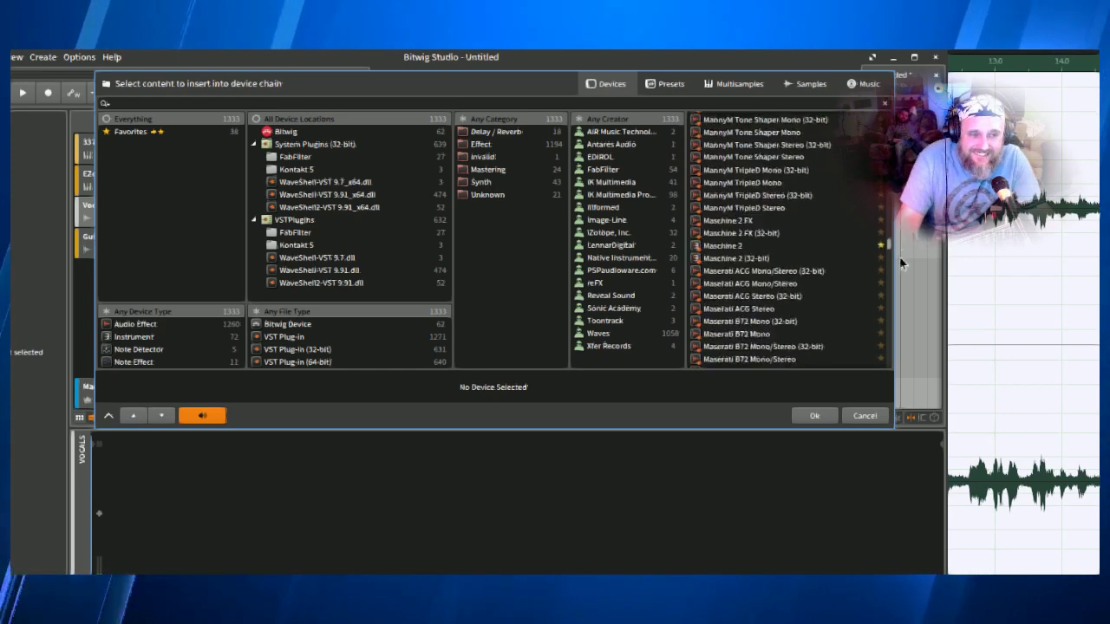
scroll(859, 312, down, 2)
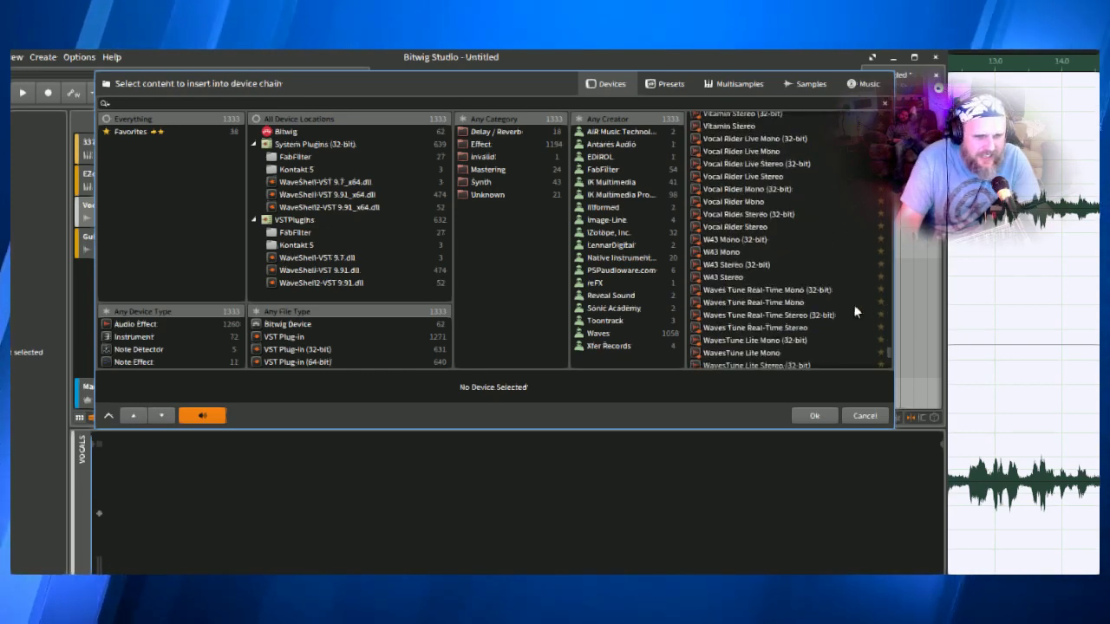
scroll(853, 301, up, 5)
scroll(805, 273, down, 6)
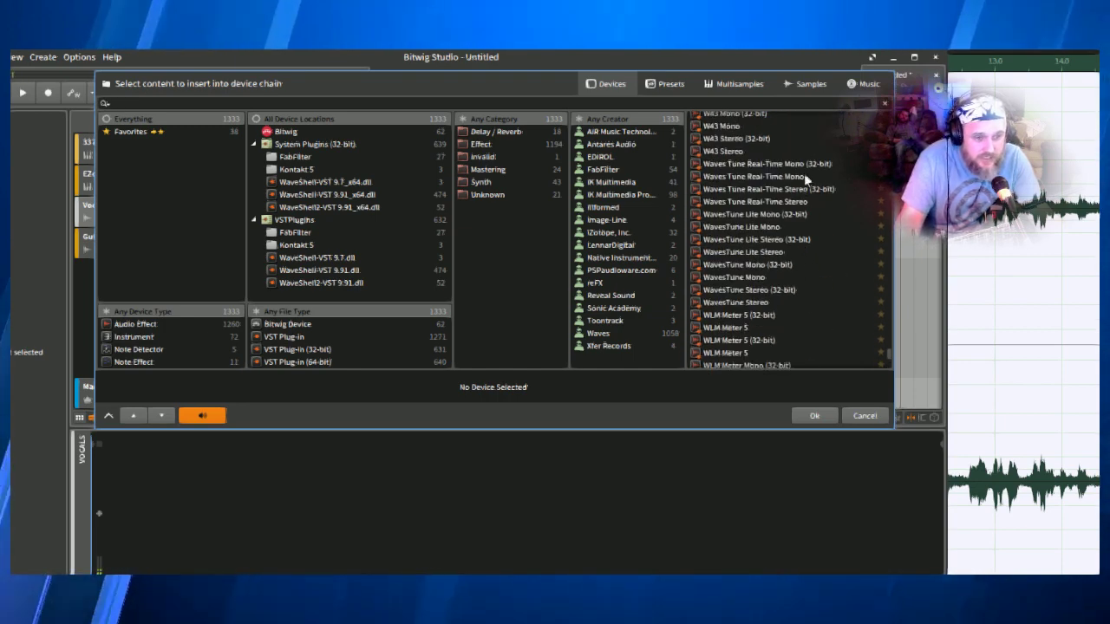
double_click(803, 176)
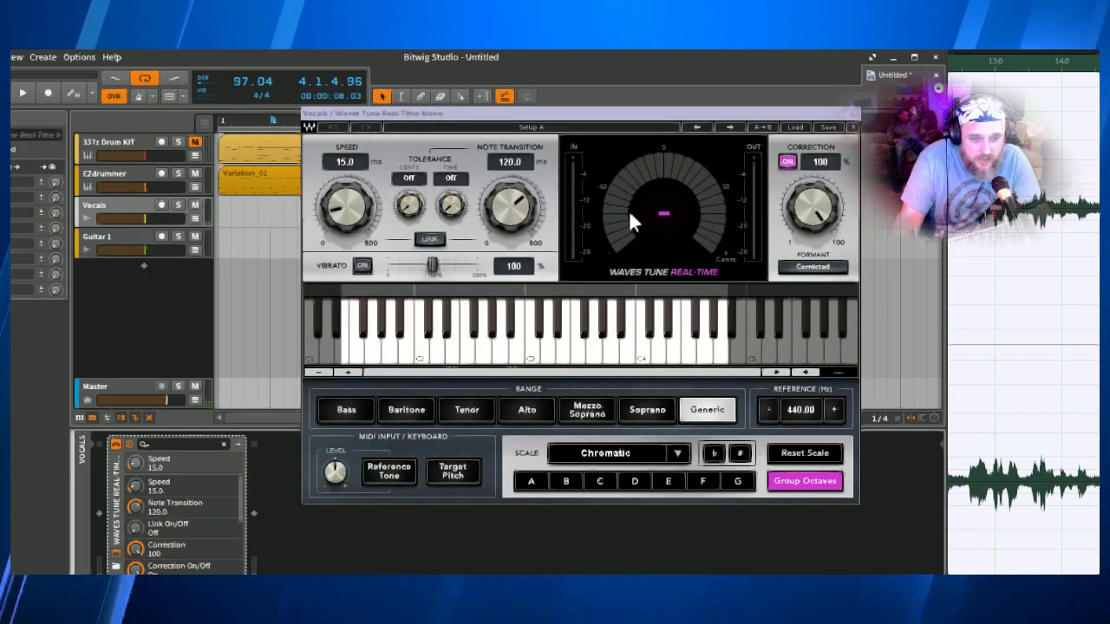
Load the Medium Correction C Major preset and scale in Waves Tune Real-Time, and advance to the Quantized Correction C Major preset
click(792, 126)
mouse_move(831, 211)
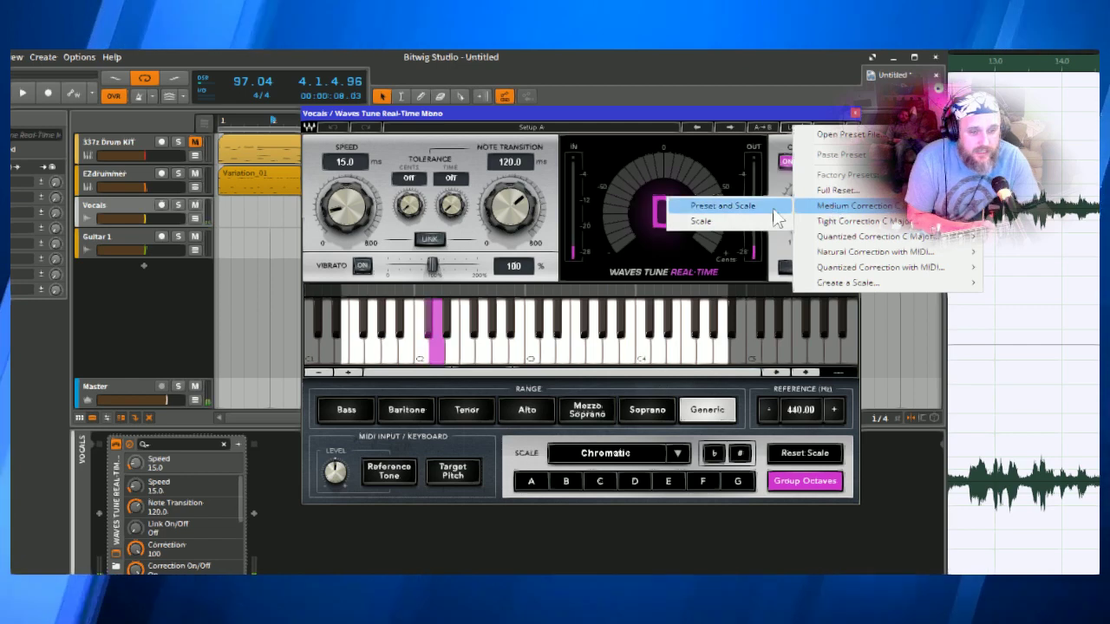
click(722, 206)
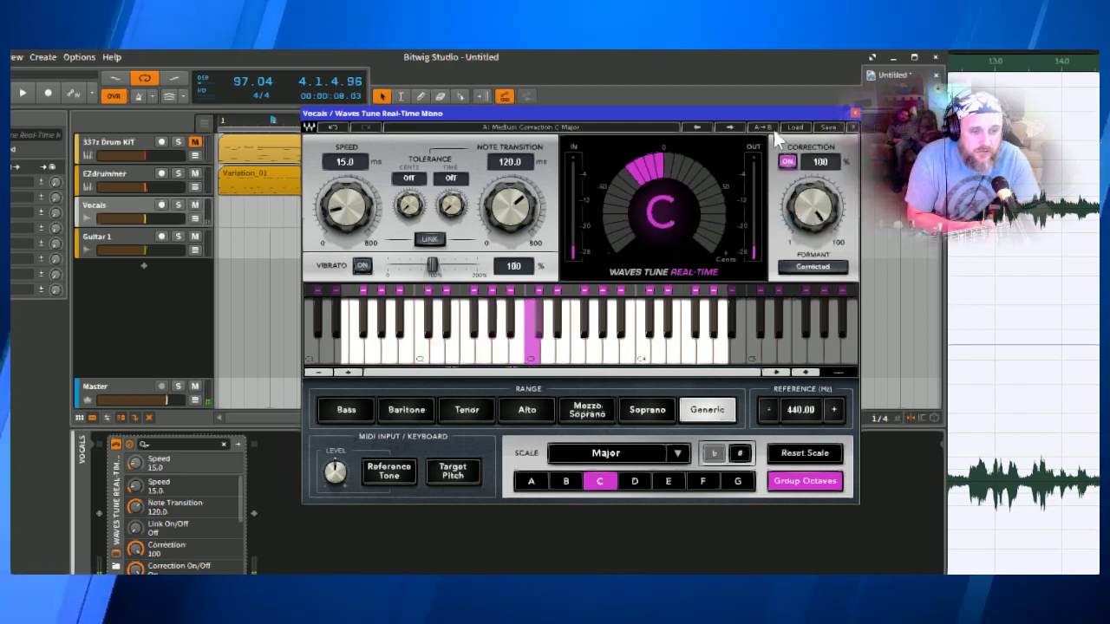
click(728, 126)
click(730, 126)
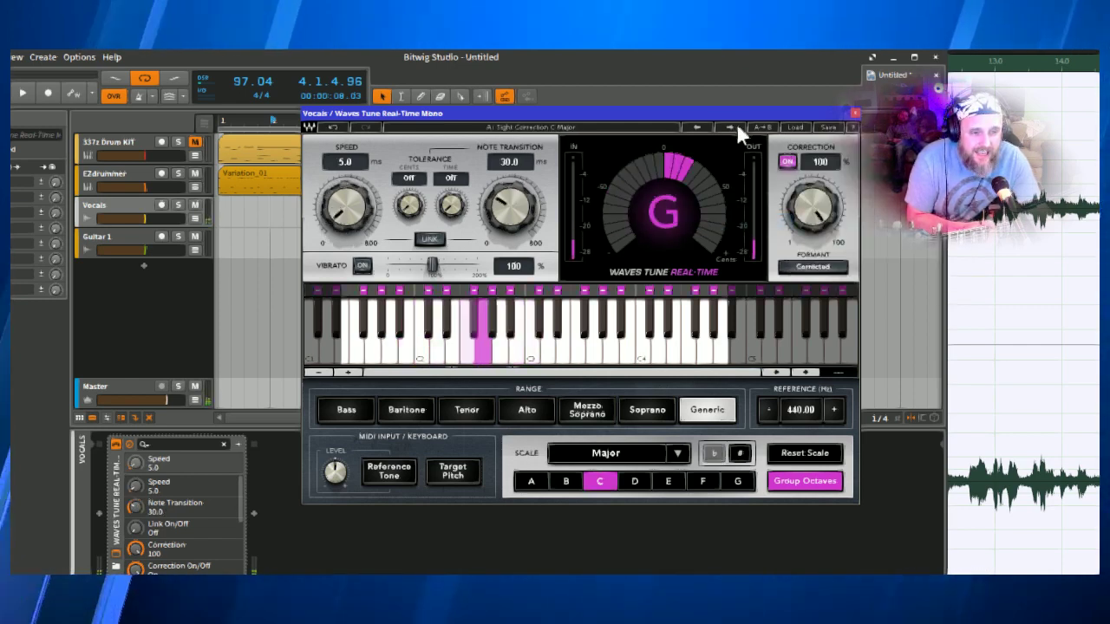
click(735, 127)
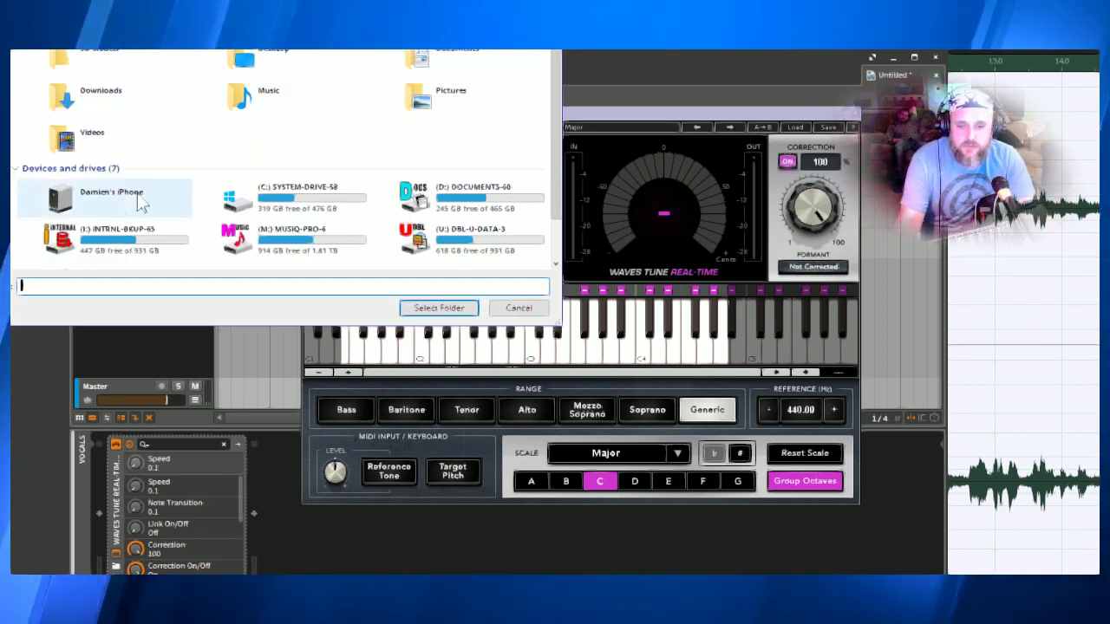
Choose the Waves Audio folder inside ProgramData on the C: drive as the folder requested by the folder selection dialog
click(267, 198)
double_click(267, 198)
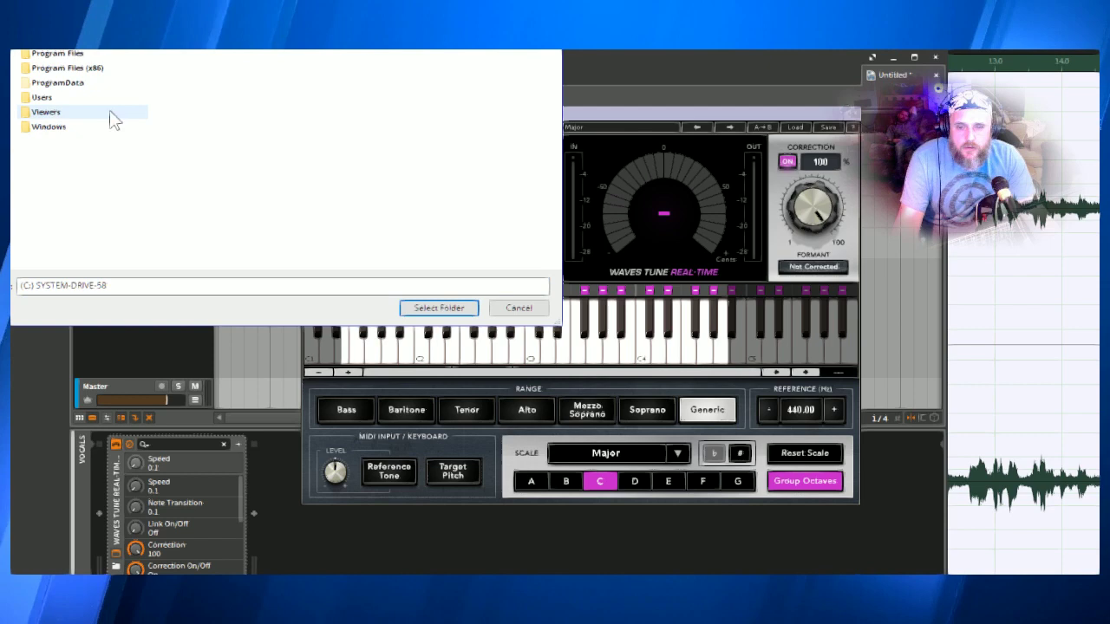
double_click(66, 85)
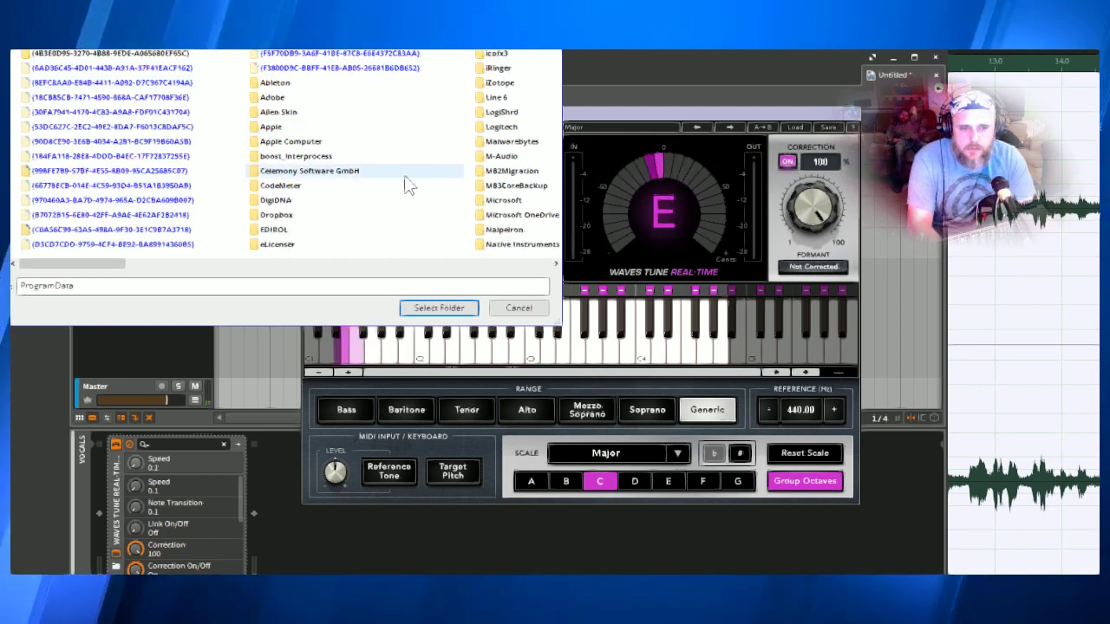
scroll(404, 181, down, 10)
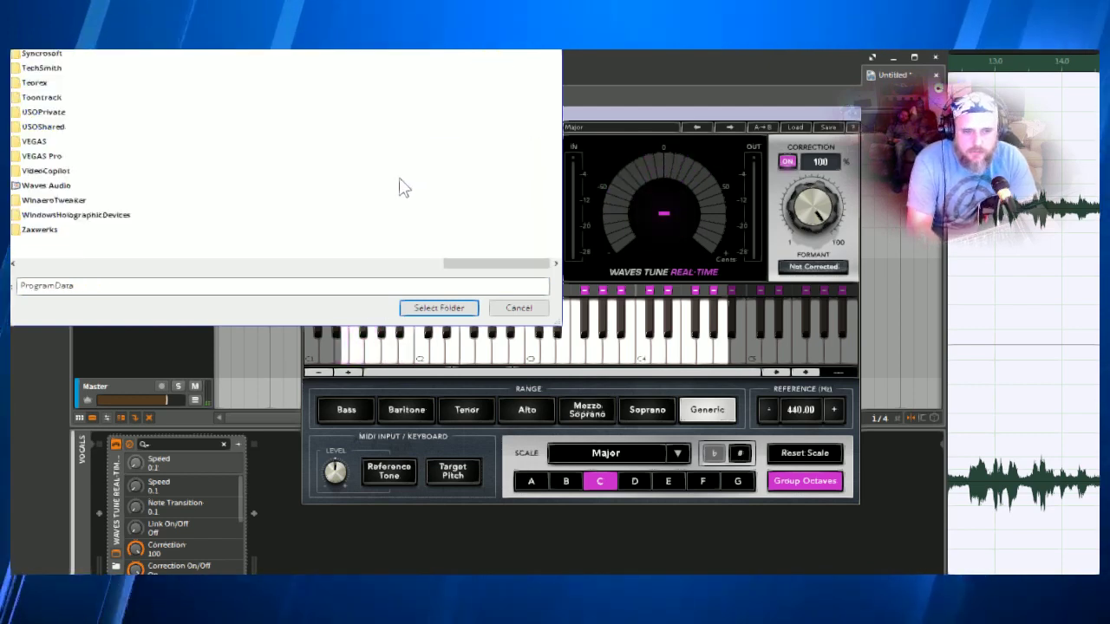
double_click(65, 186)
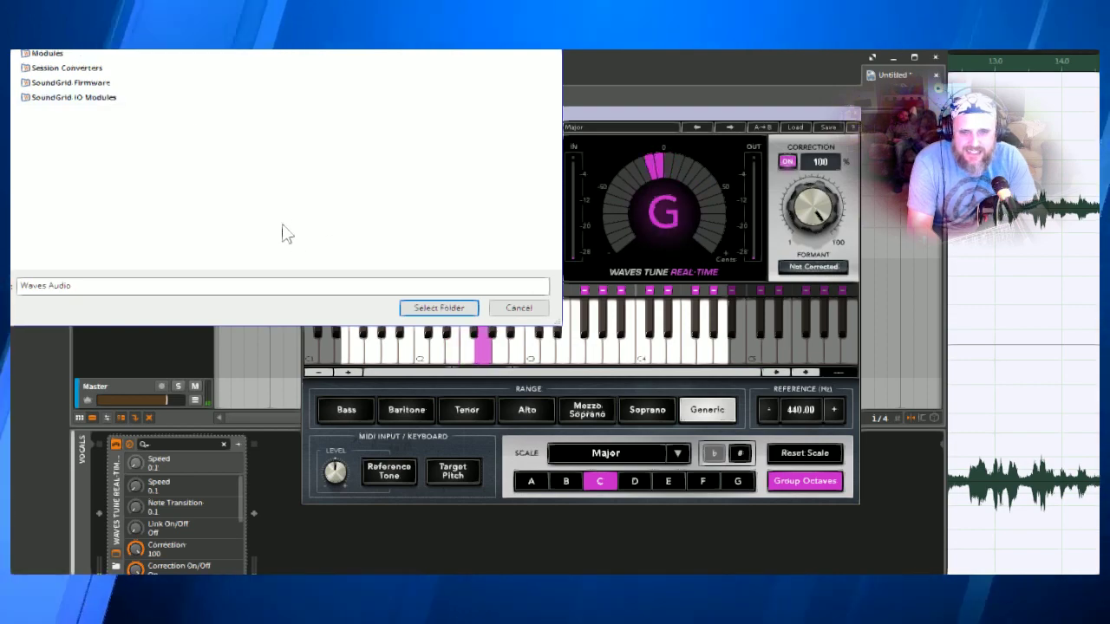
click(430, 309)
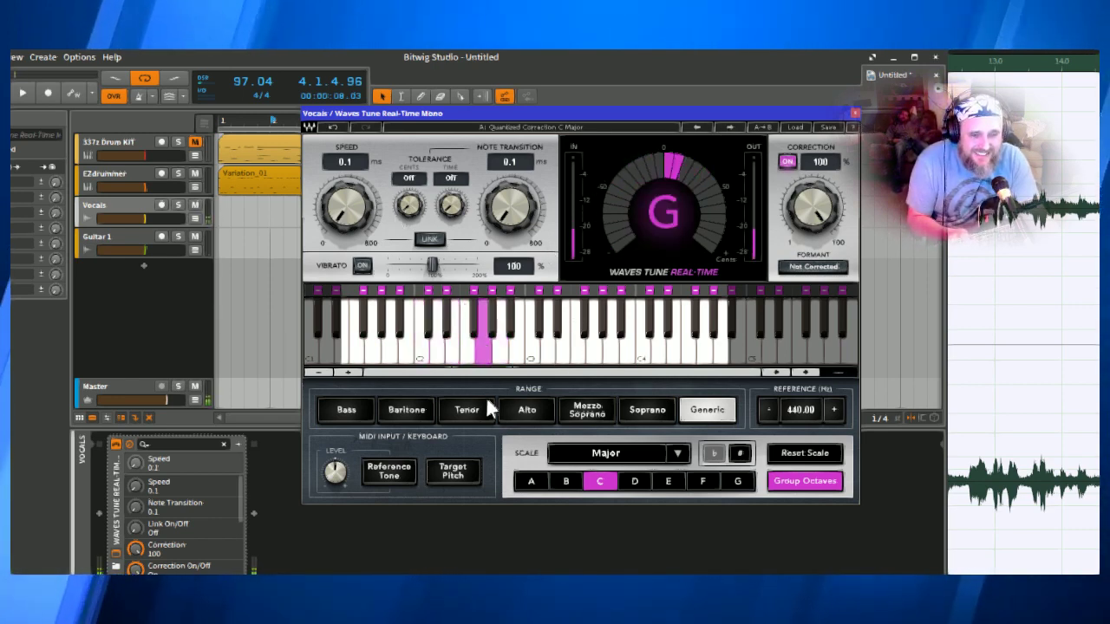
Set the Waves Tune Real-Time scale to root D and type Natural Minor
click(531, 482)
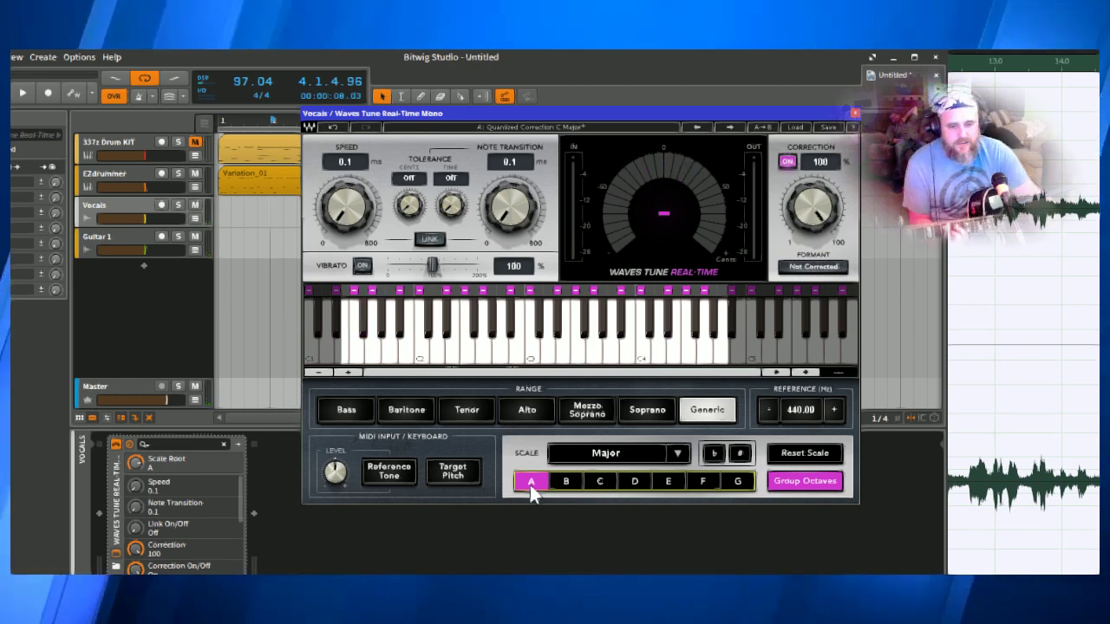
click(634, 481)
click(678, 453)
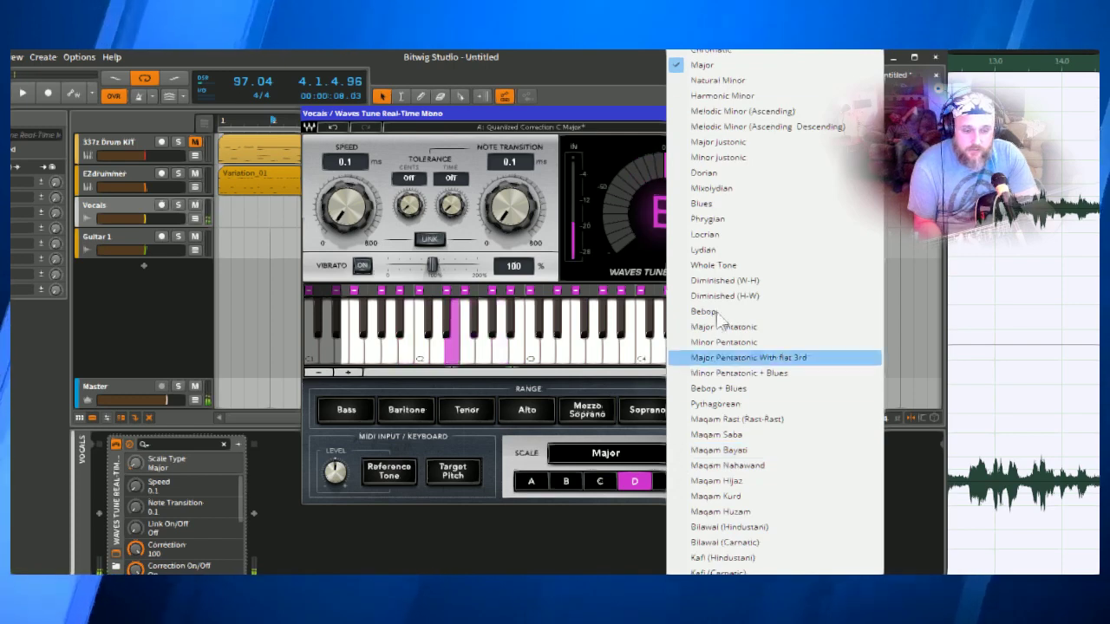
click(760, 80)
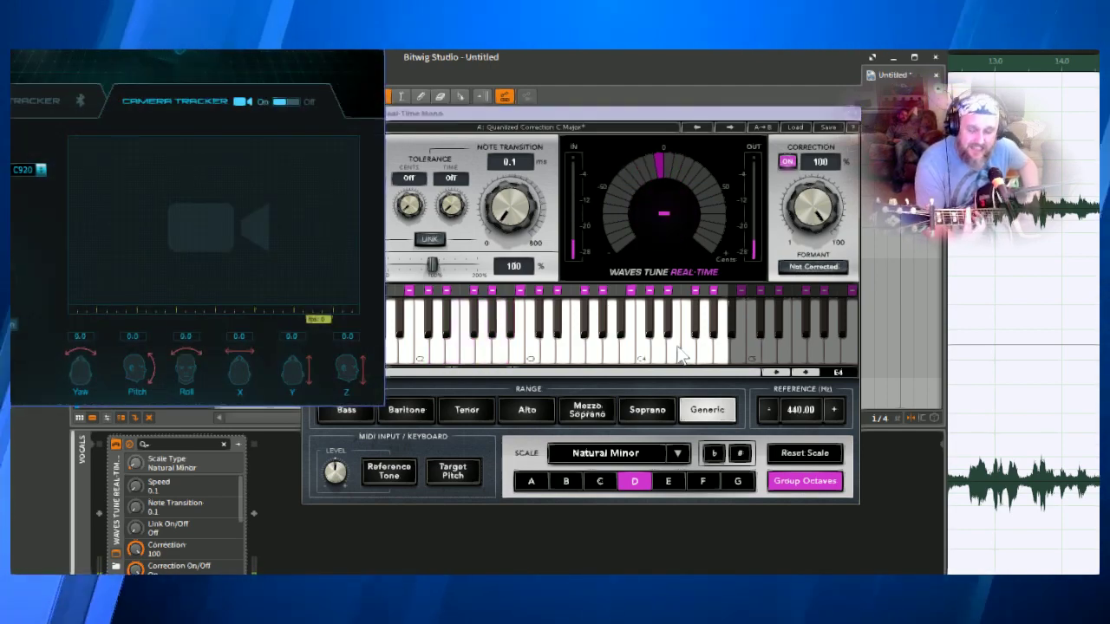
Bring the Bitwig Studio window with the Waves Tune Real-Time plug-in back in front of the other open windows
click(450, 55)
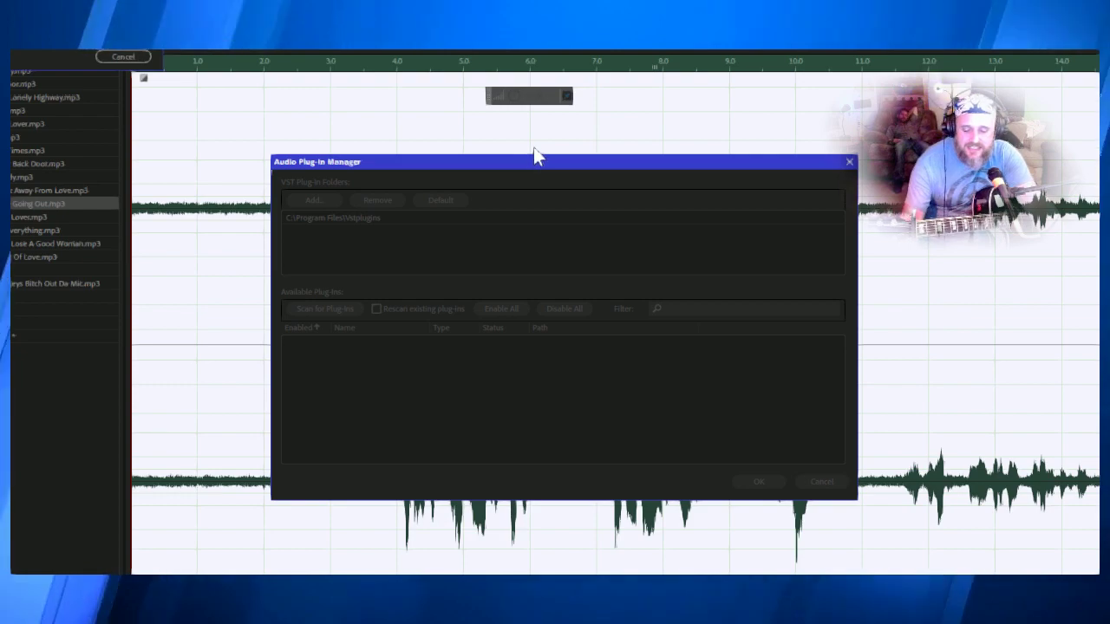
key(super+Tab)
click(776, 175)
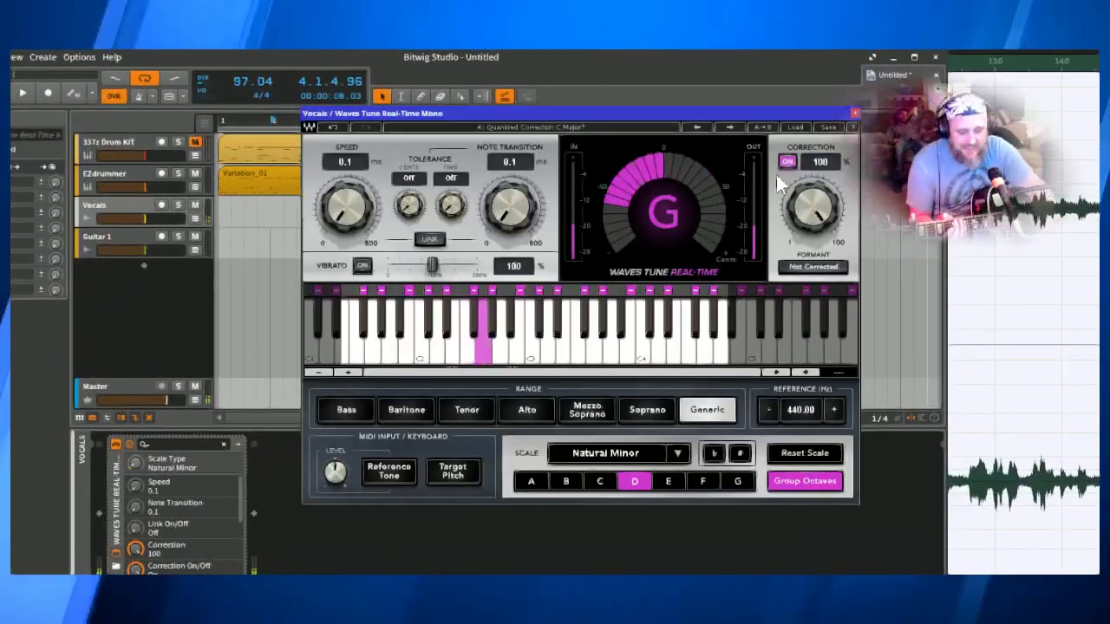
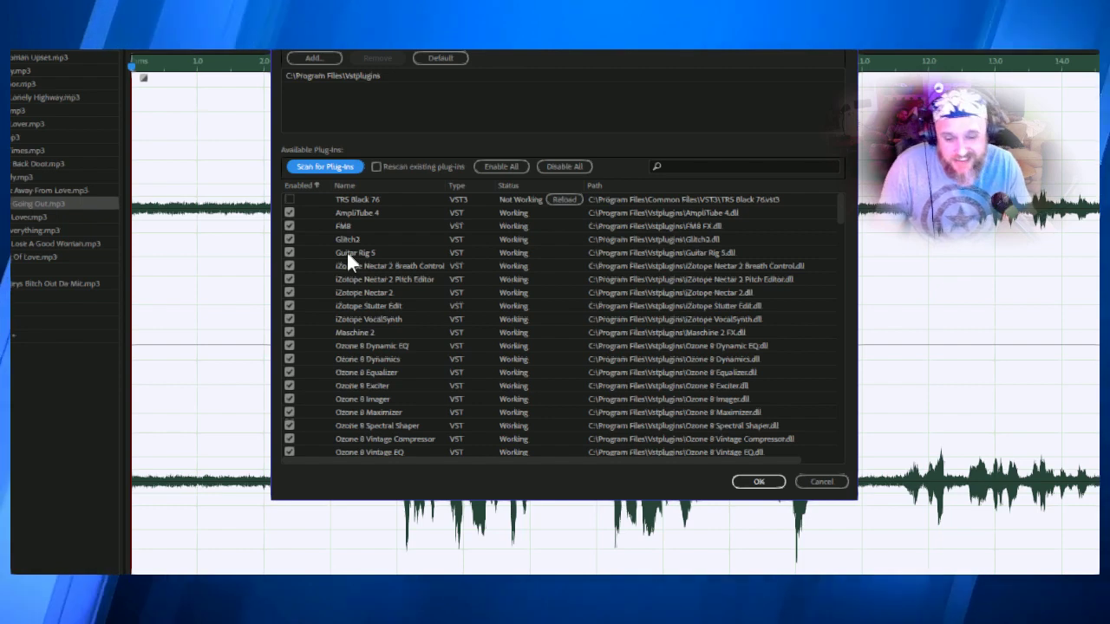
Look through the available VST and VST3 plug-ins in Adobe Audition's Audio Plug-In Manager, and accept the list
scroll(347, 254, down, 4)
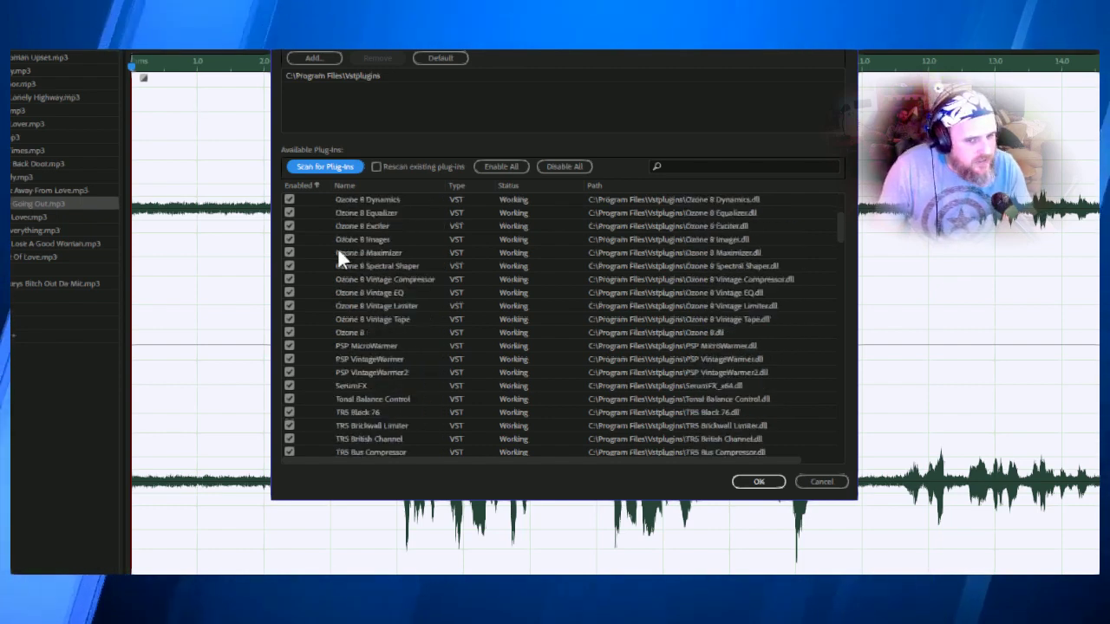
scroll(338, 247, down, 6)
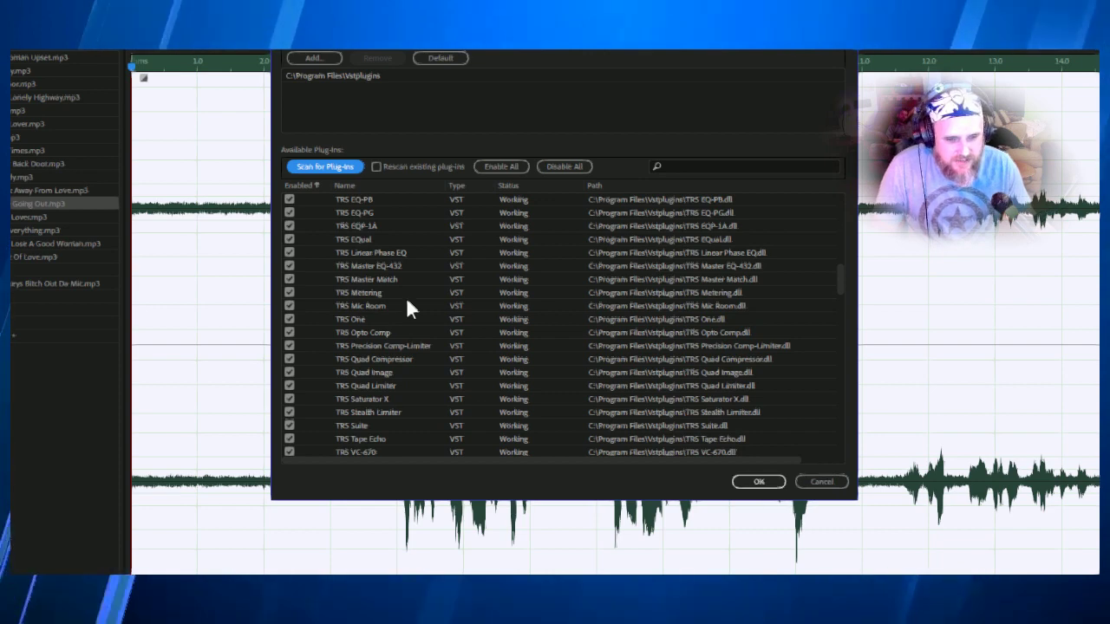
scroll(400, 303, down, 10)
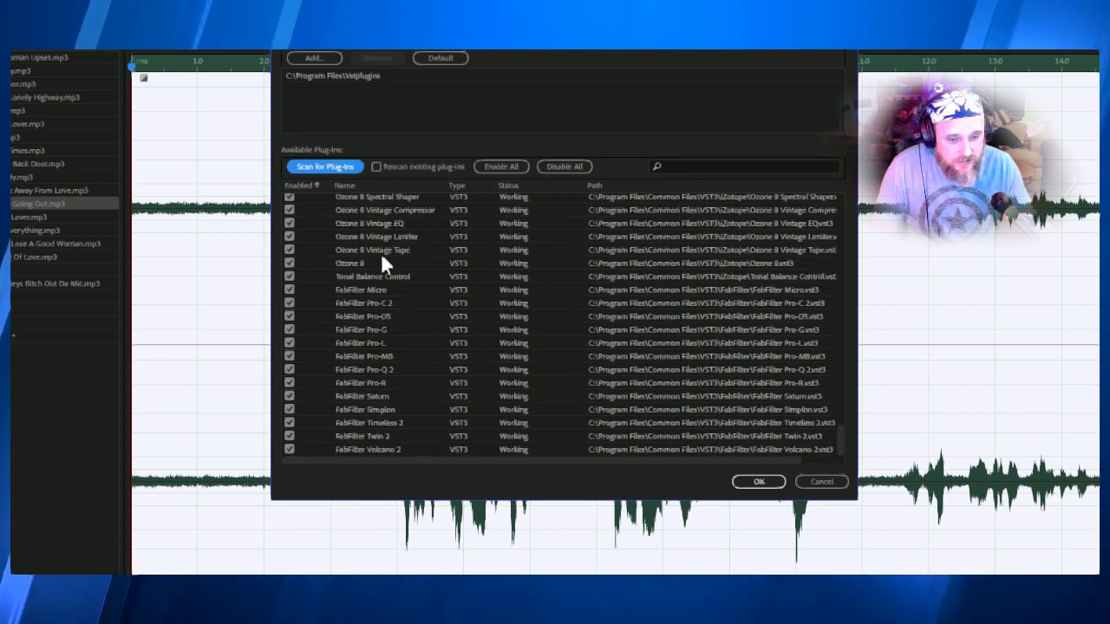
scroll(373, 292, up, 2)
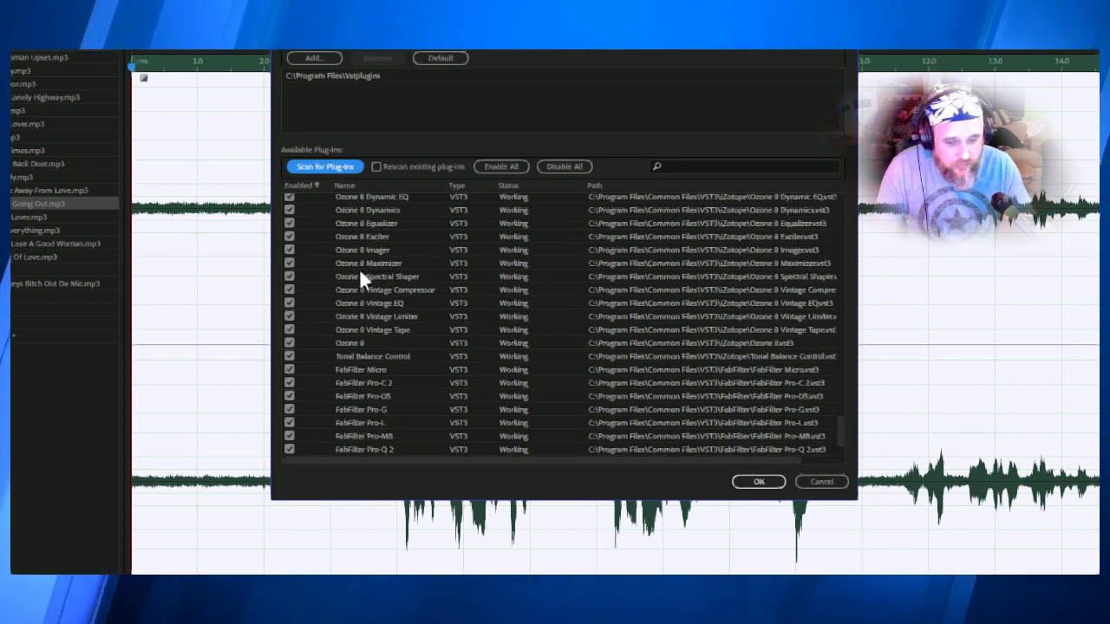
scroll(367, 350, down, 2)
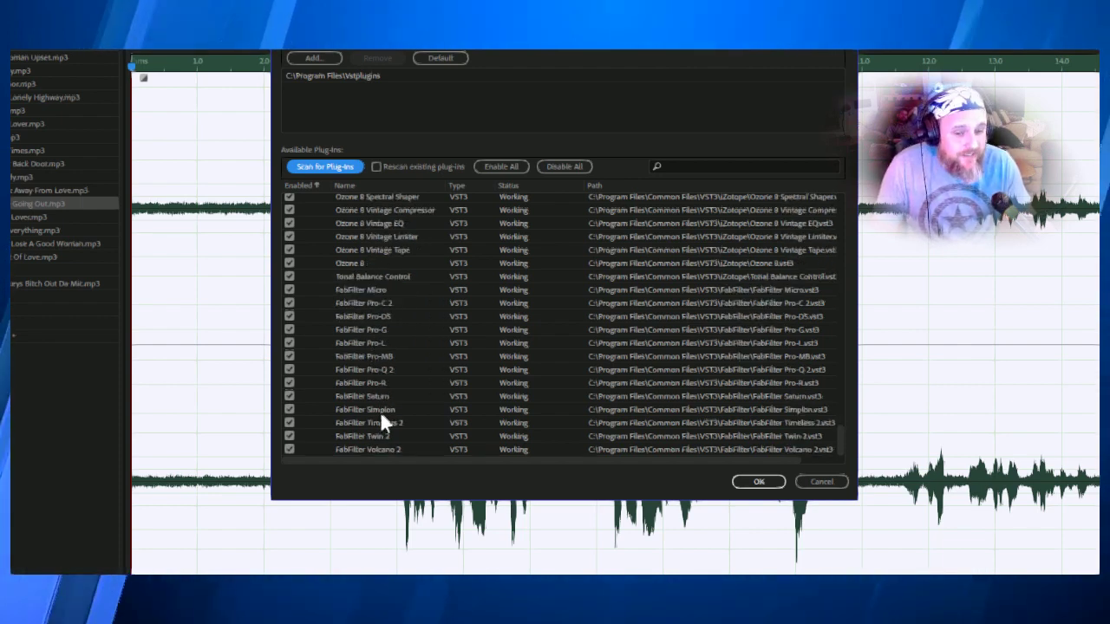
scroll(401, 418, up, 9)
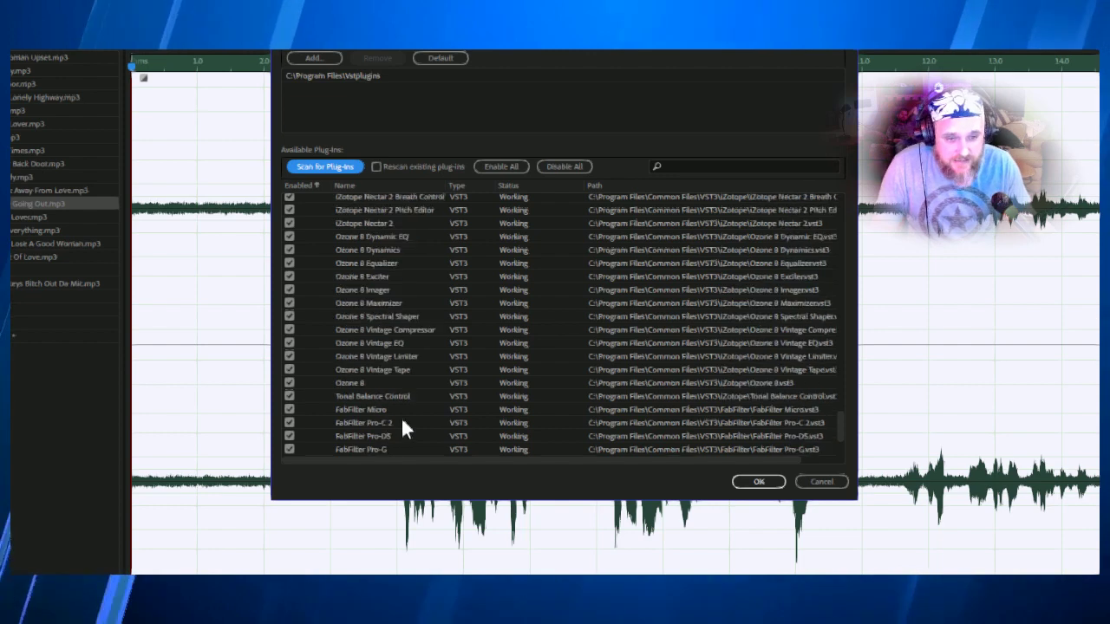
scroll(401, 422, up, 3)
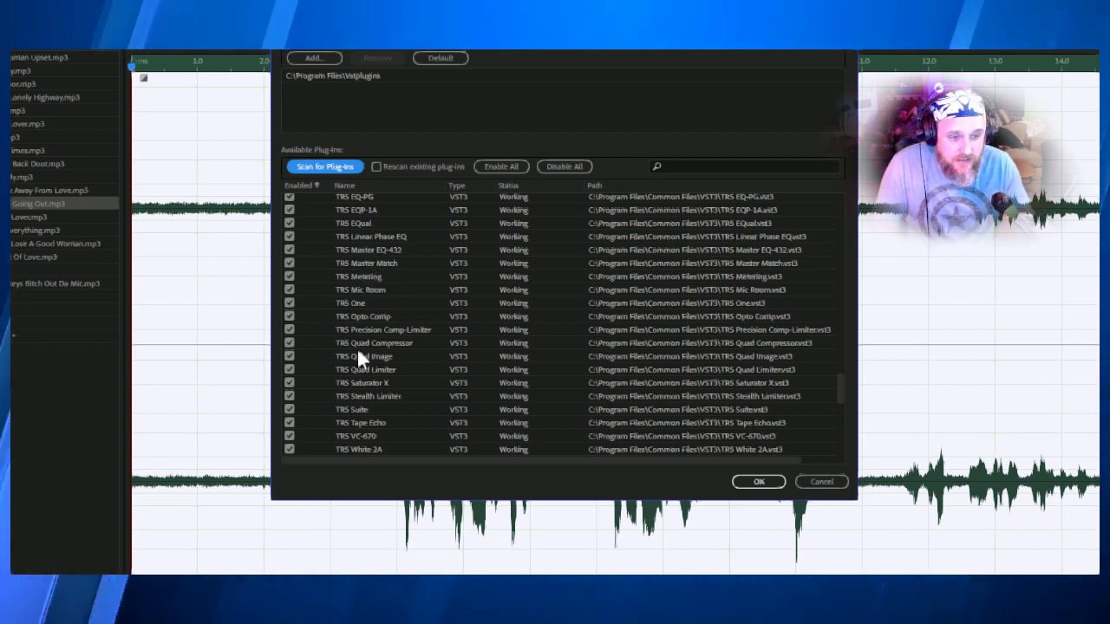
scroll(375, 260, up, 7)
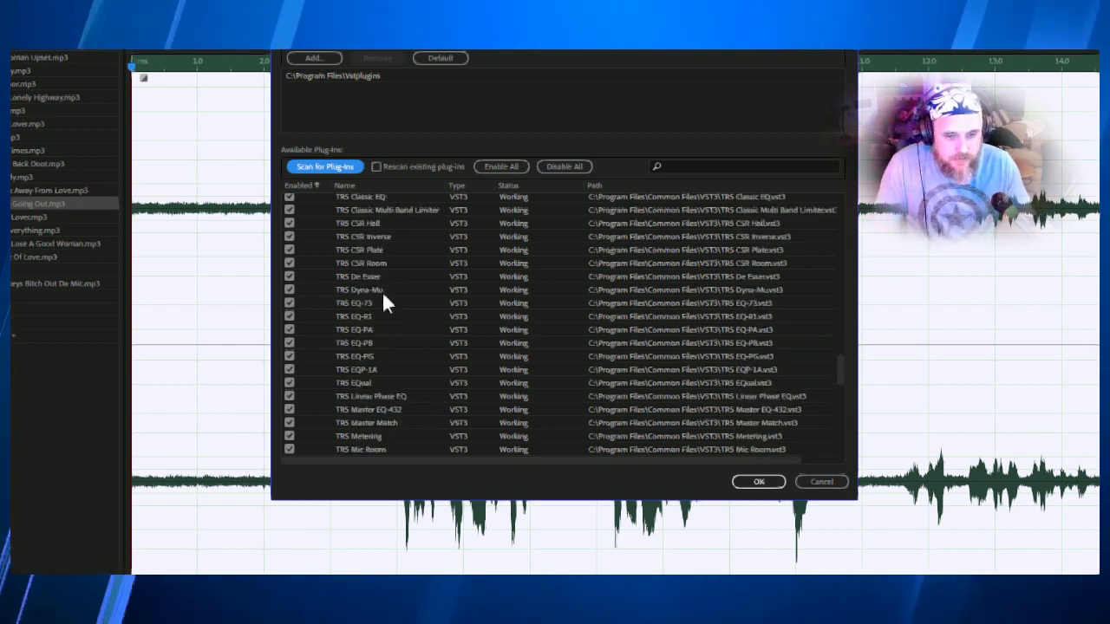
scroll(385, 303, up, 12)
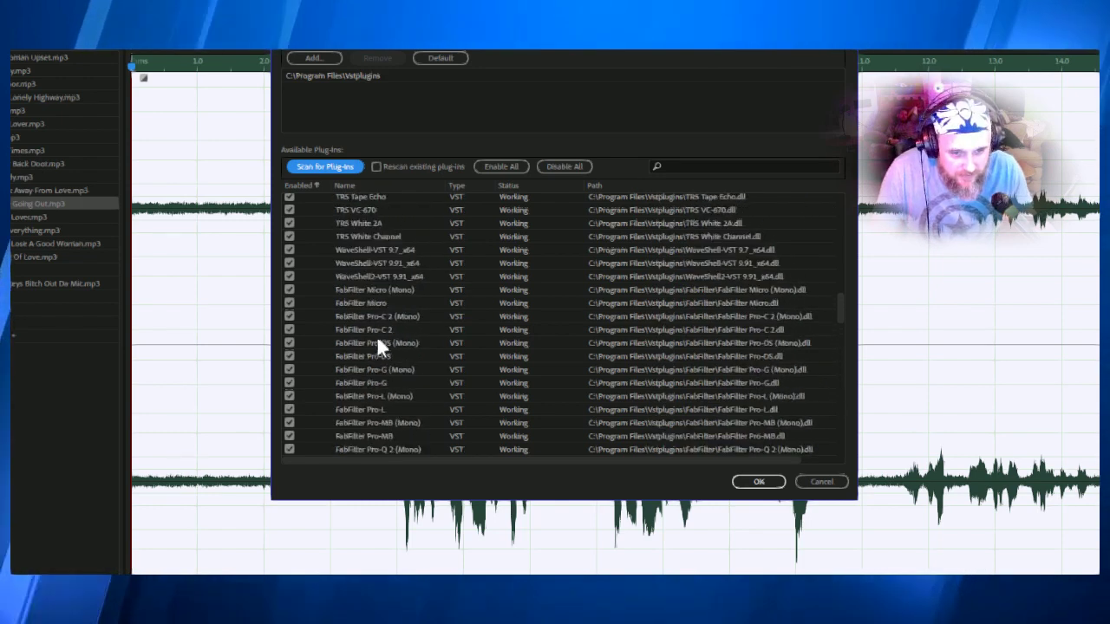
scroll(377, 342, up, 5)
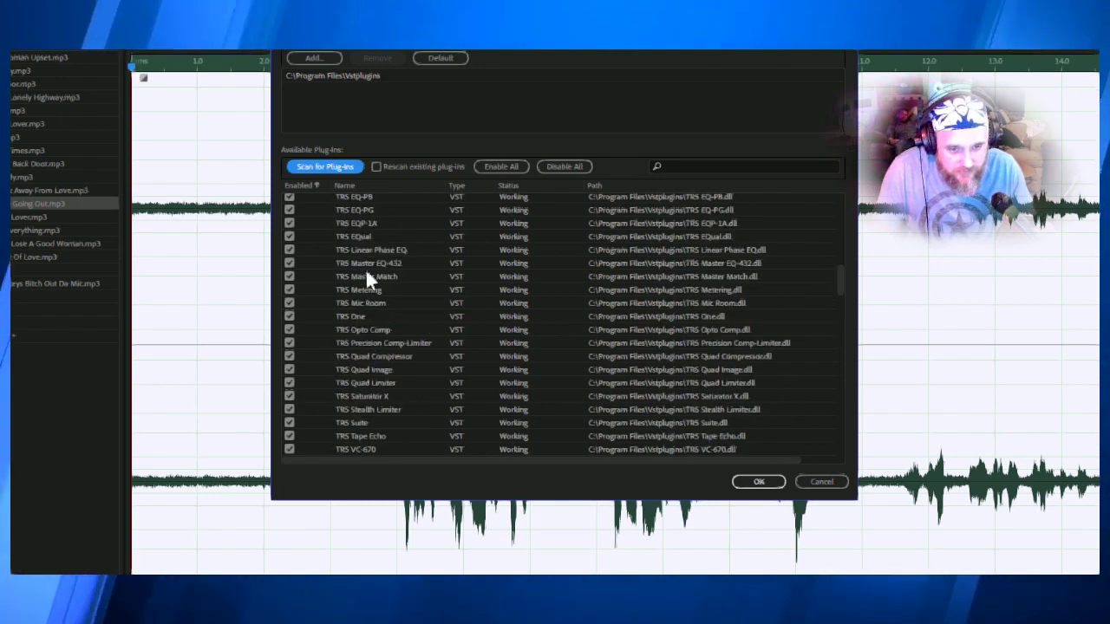
scroll(364, 263, up, 7)
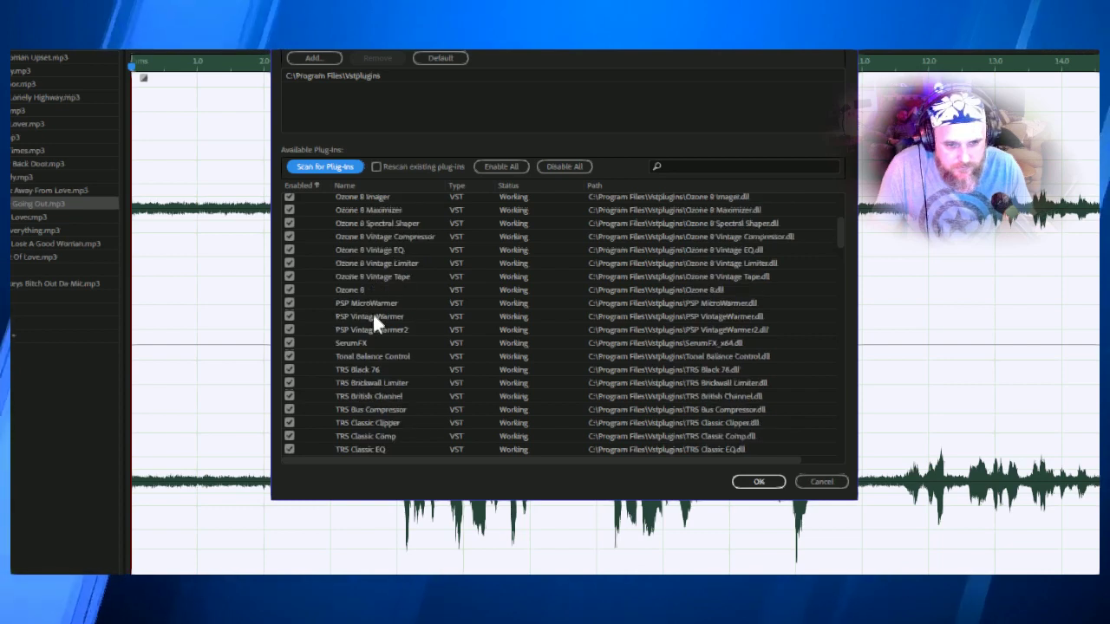
scroll(356, 278, up, 4)
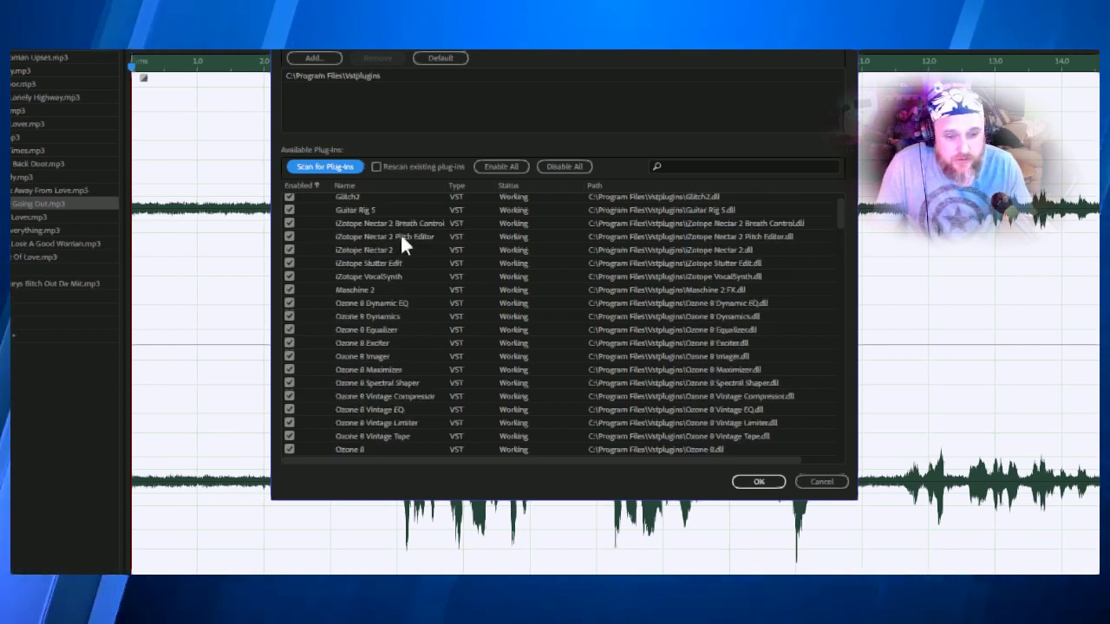
scroll(401, 246, up, 1)
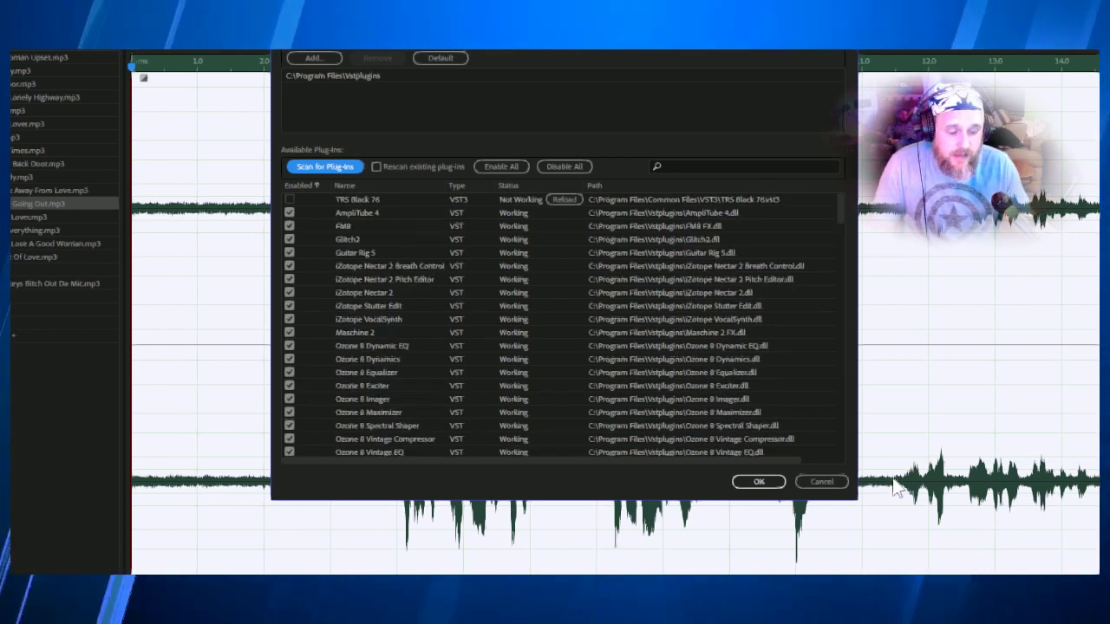
click(754, 488)
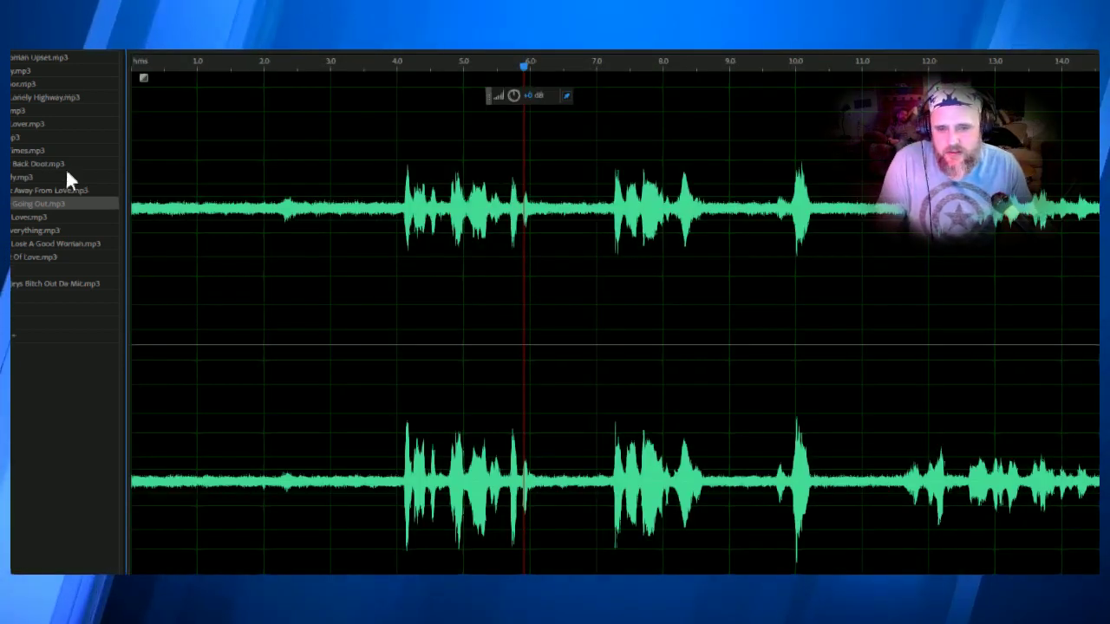
Open the listed MP3 file whose name ends in "Of Love" in the waveform editor, and select its entire waveform
click(12, 127)
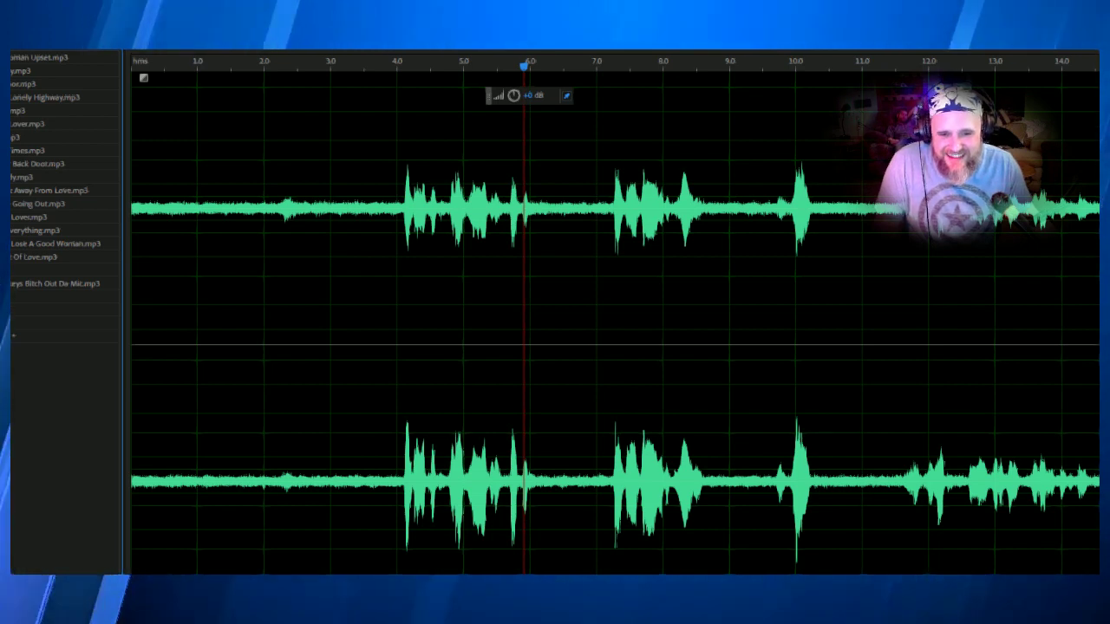
double_click(53, 256)
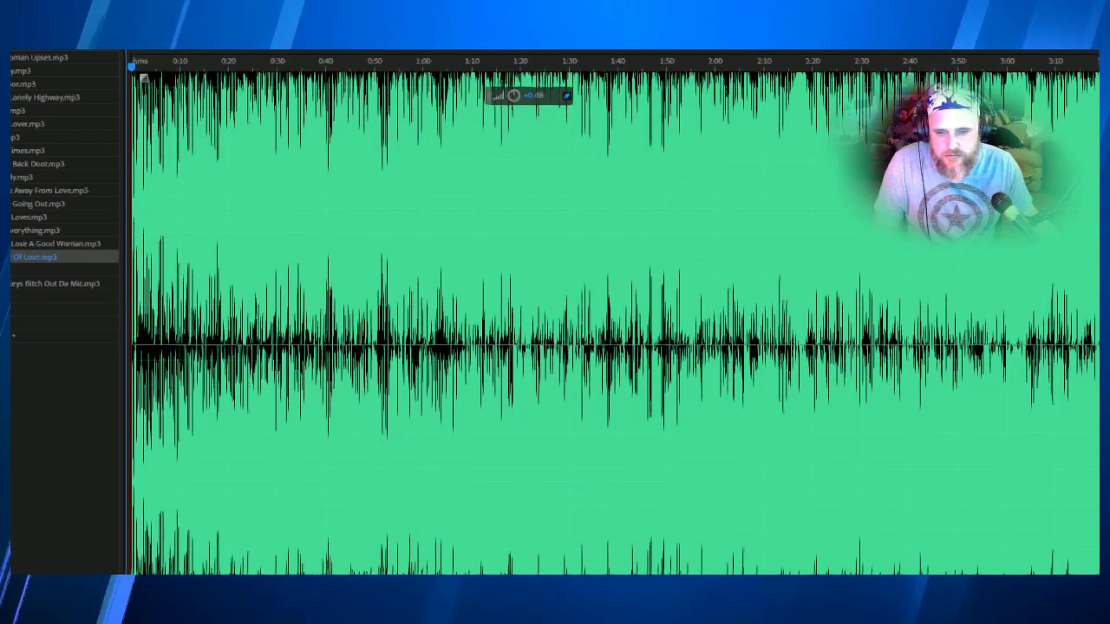
click(488, 266)
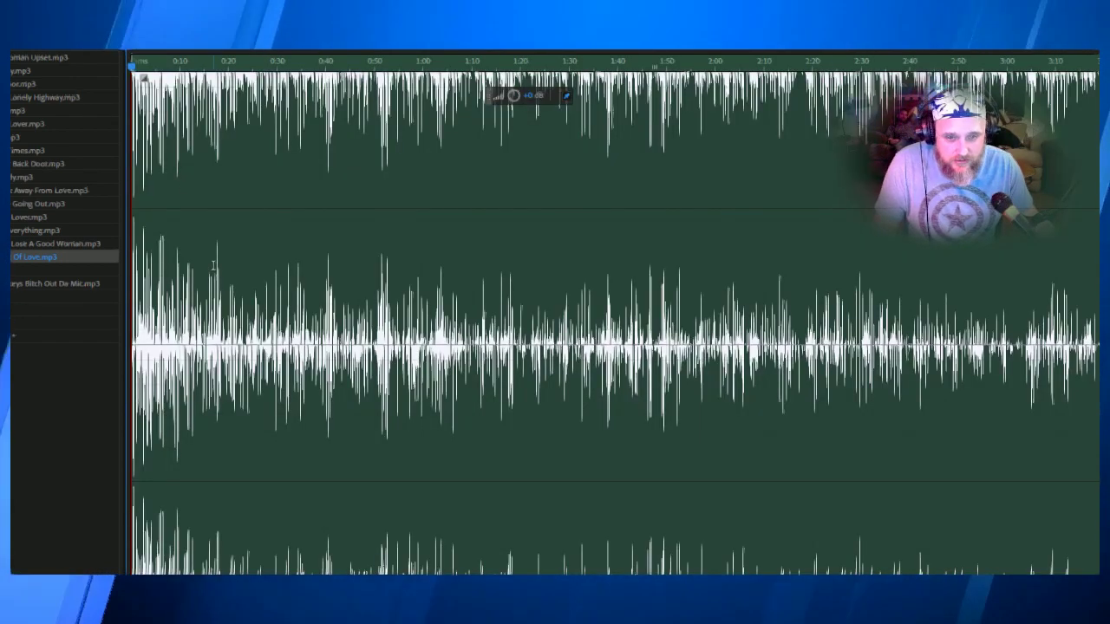
double_click(213, 266)
click(212, 266)
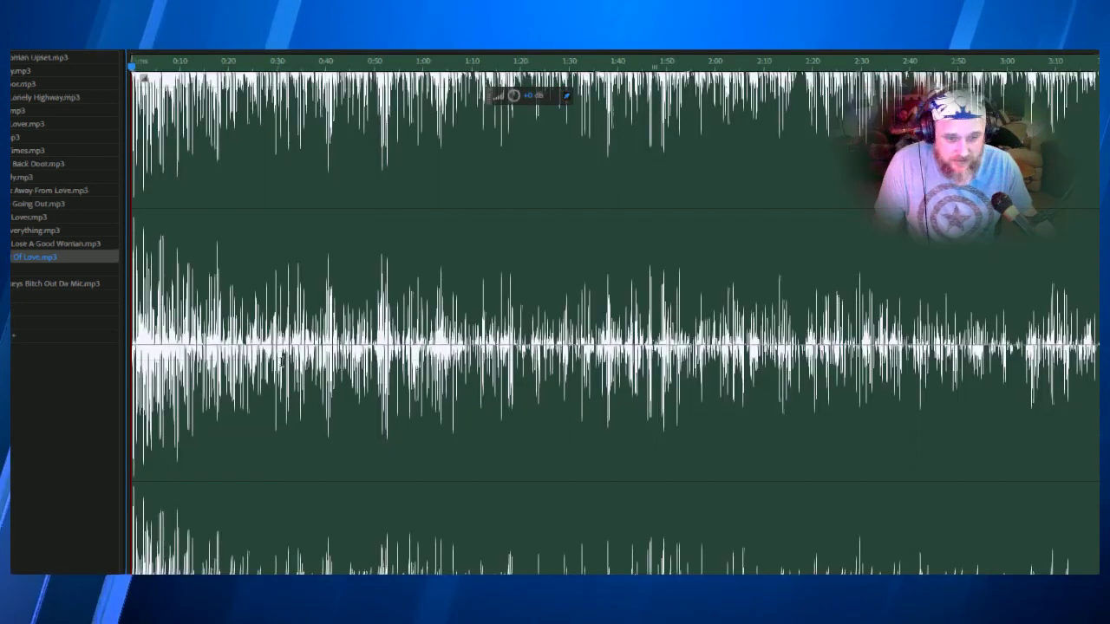
key(alt+s)
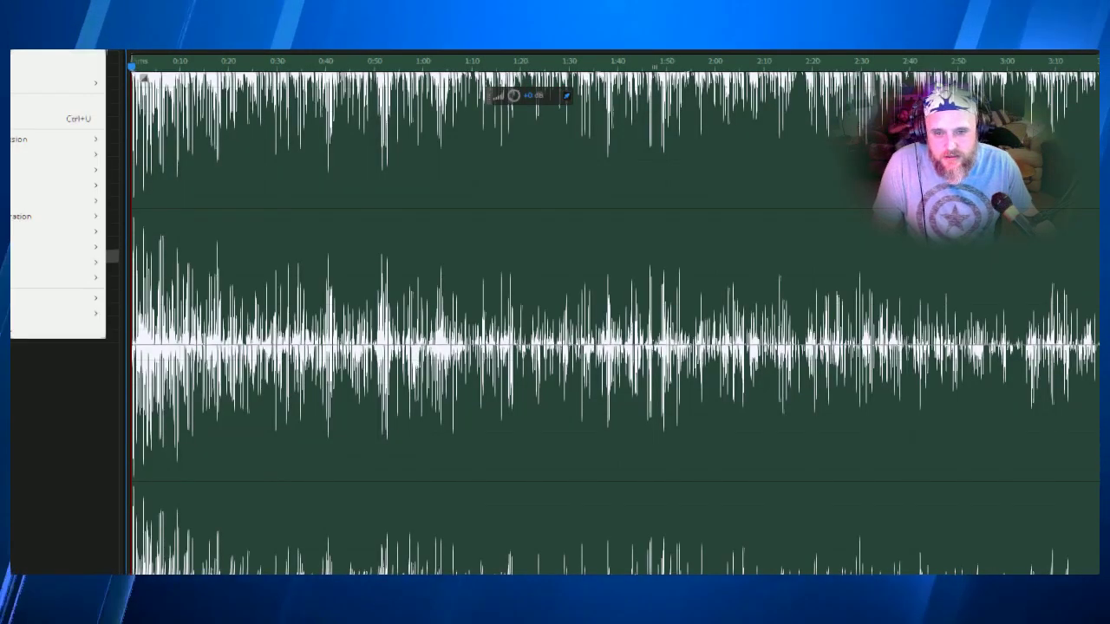
key(Escape)
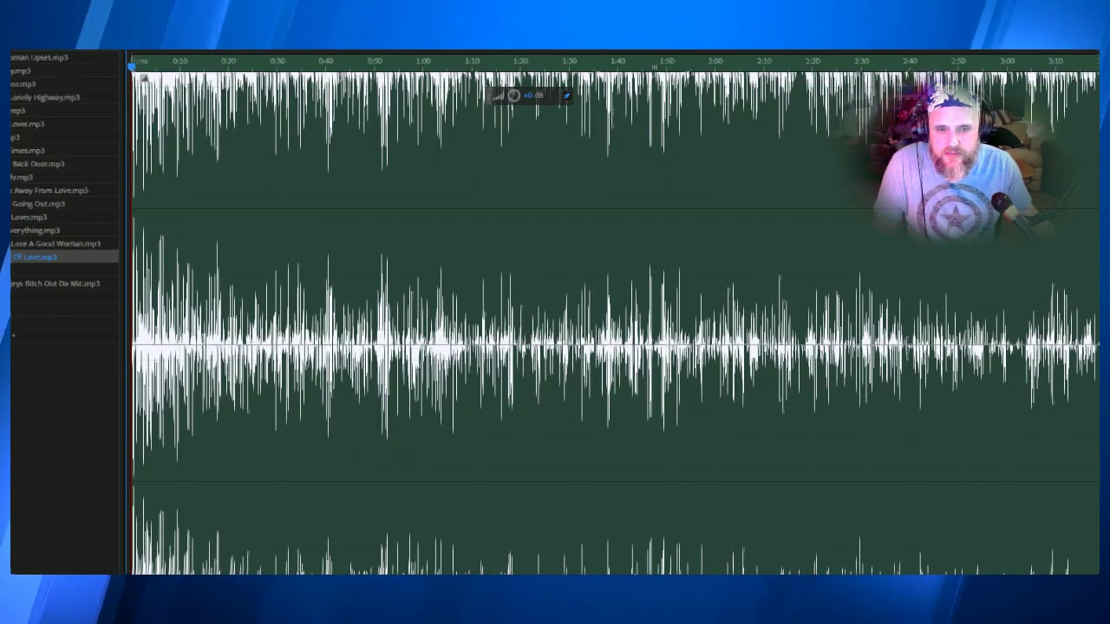
Display the saved Favorites in place of the file list, keeping the entire waveform selected
key(alt+w)
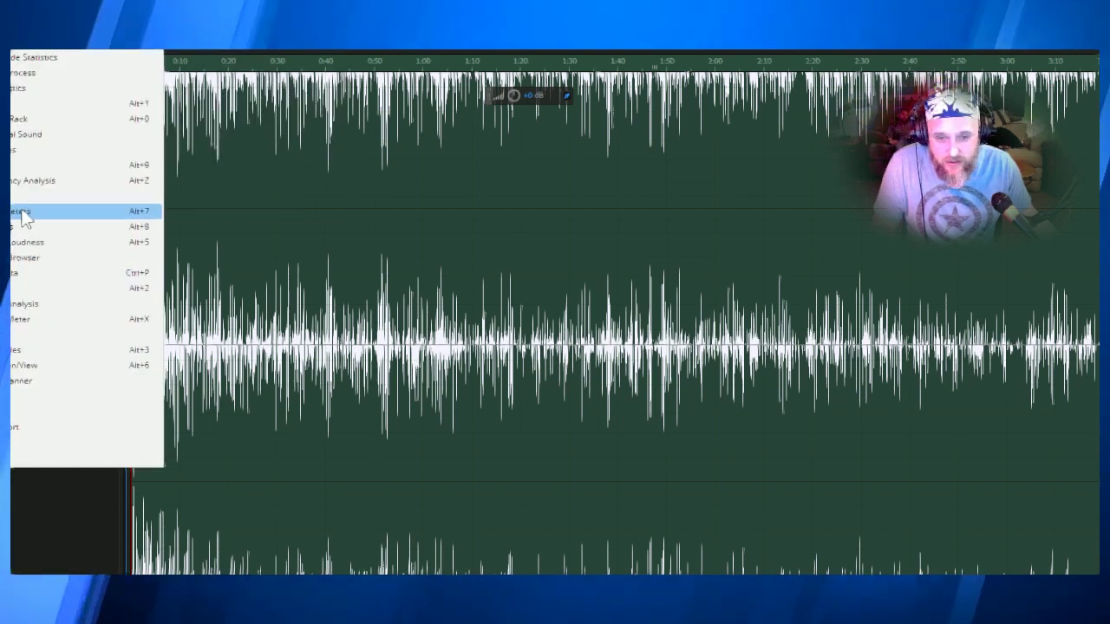
click(44, 149)
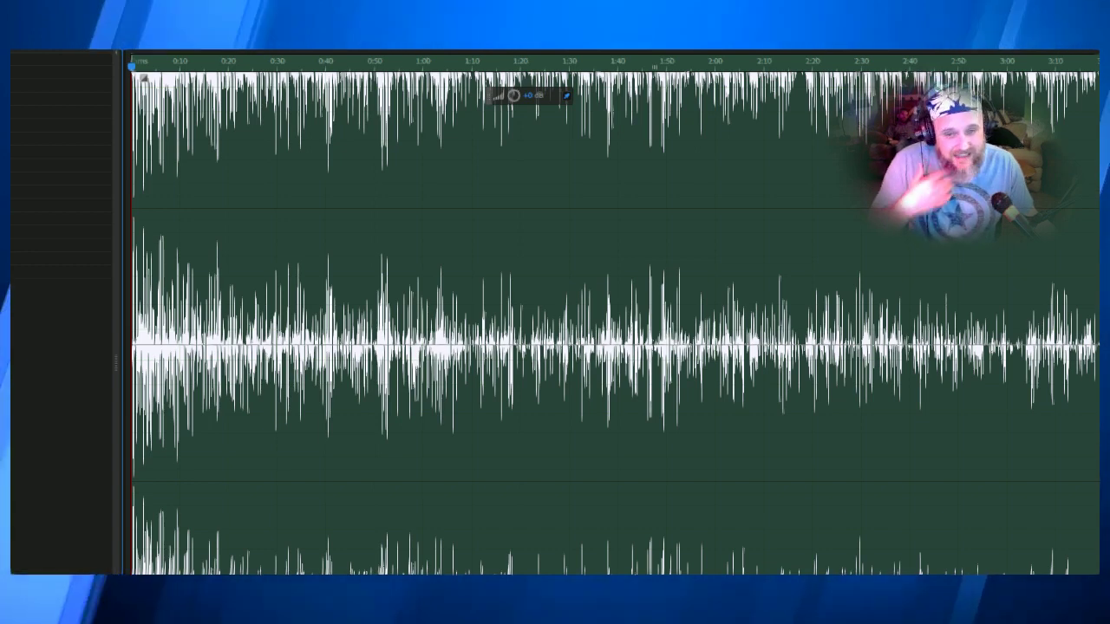
Try a Favorite that raises the level of the selected waveform, inspect it up close, and undo it
click(61, 152)
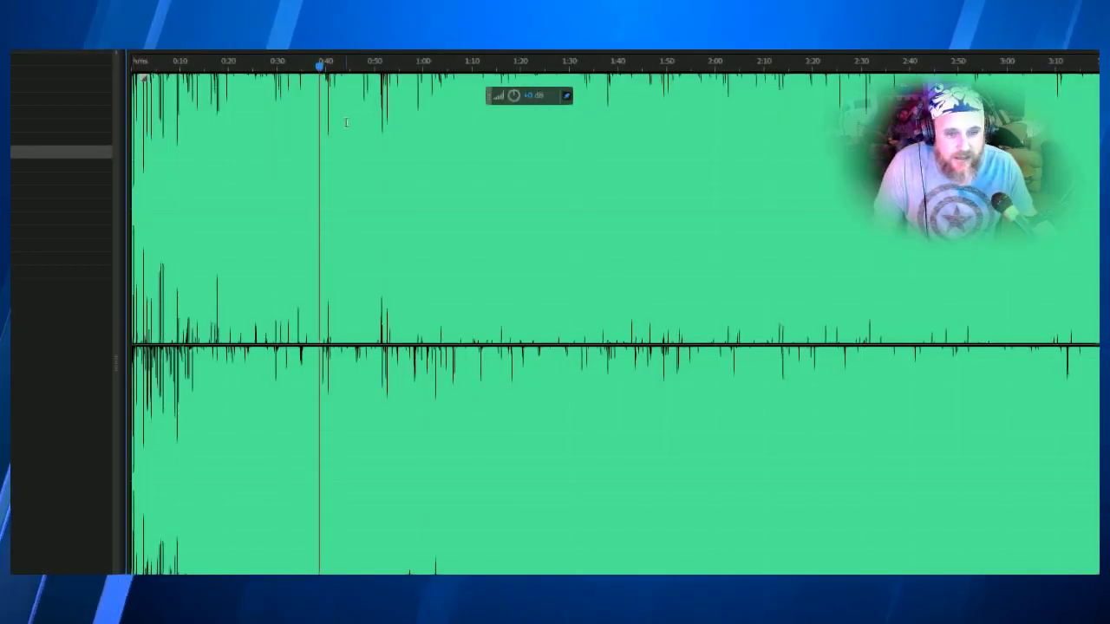
scroll(277, 131, up, 3)
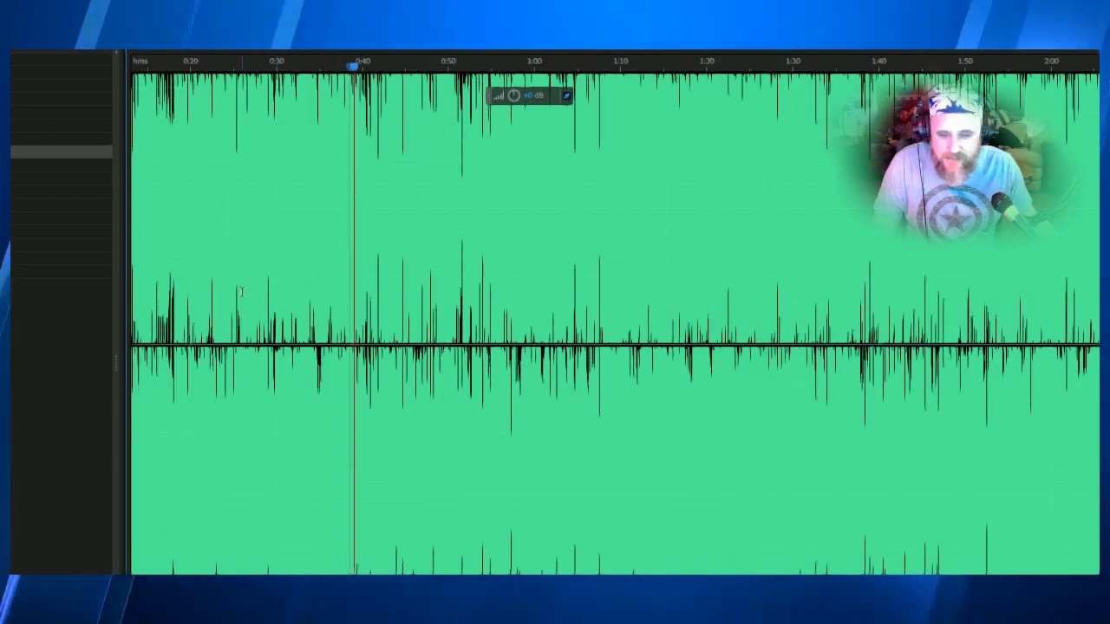
click(232, 290)
key(backslash)
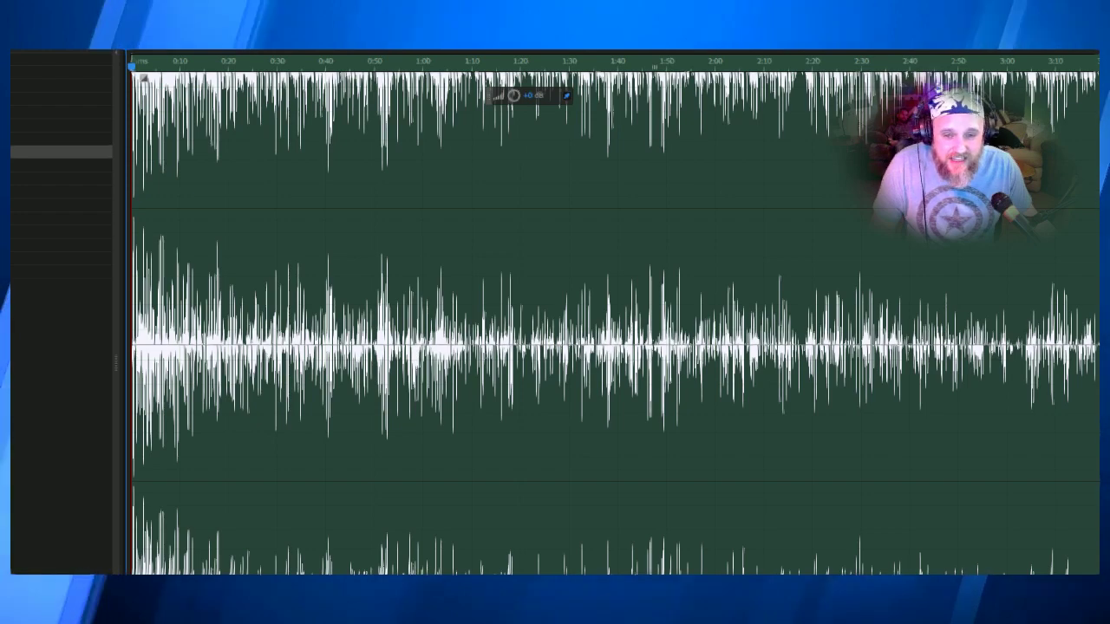
Apply a Favorite that lowers the level of the entire waveform, and play part of the track from about 0:33
double_click(61, 191)
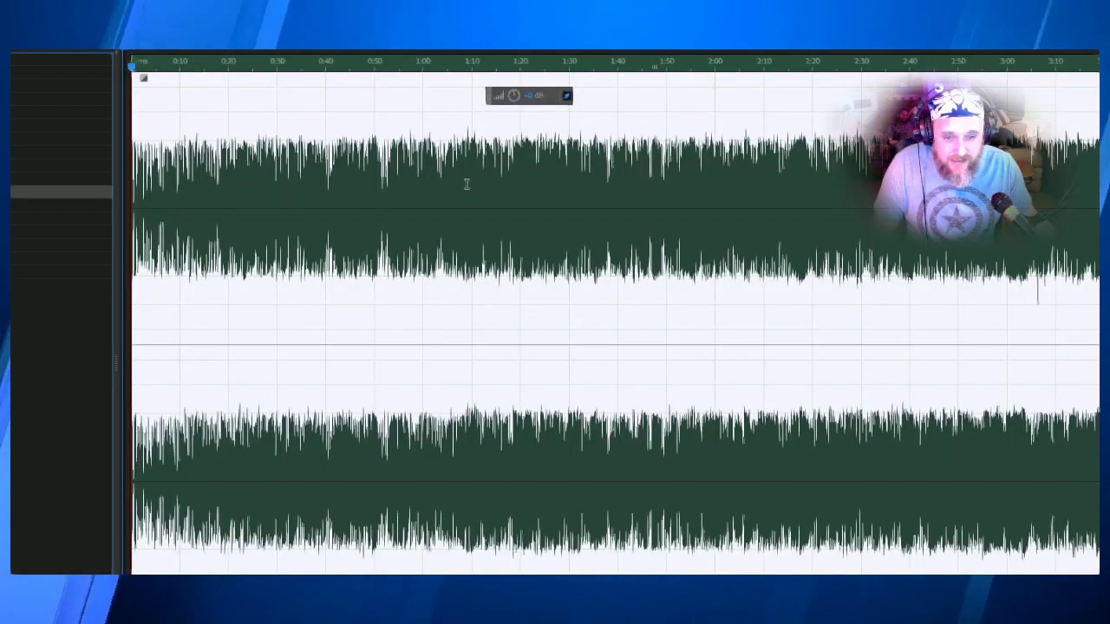
key(ctrl+shift+a)
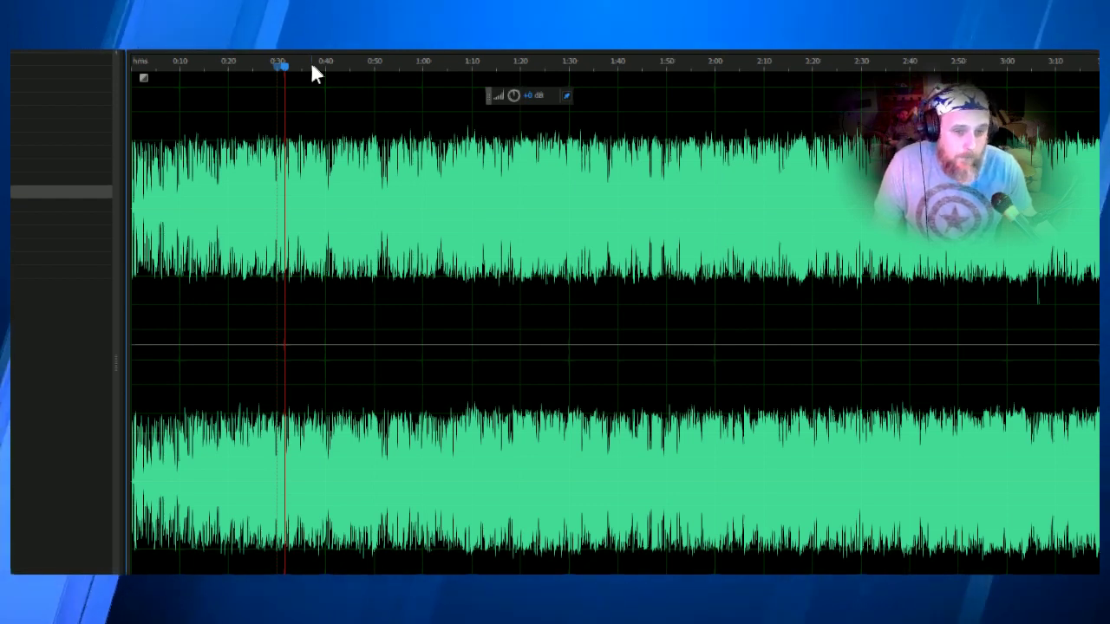
click(292, 116)
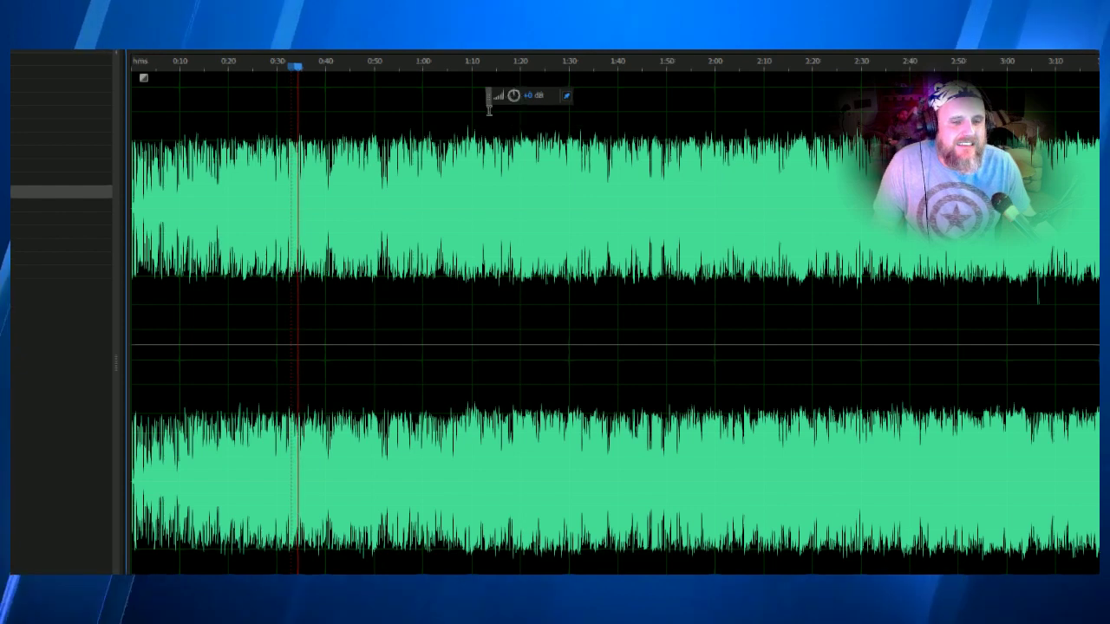
Reselect the entire waveform and move the floating gain control close to the waveform's beginning
double_click(370, 201)
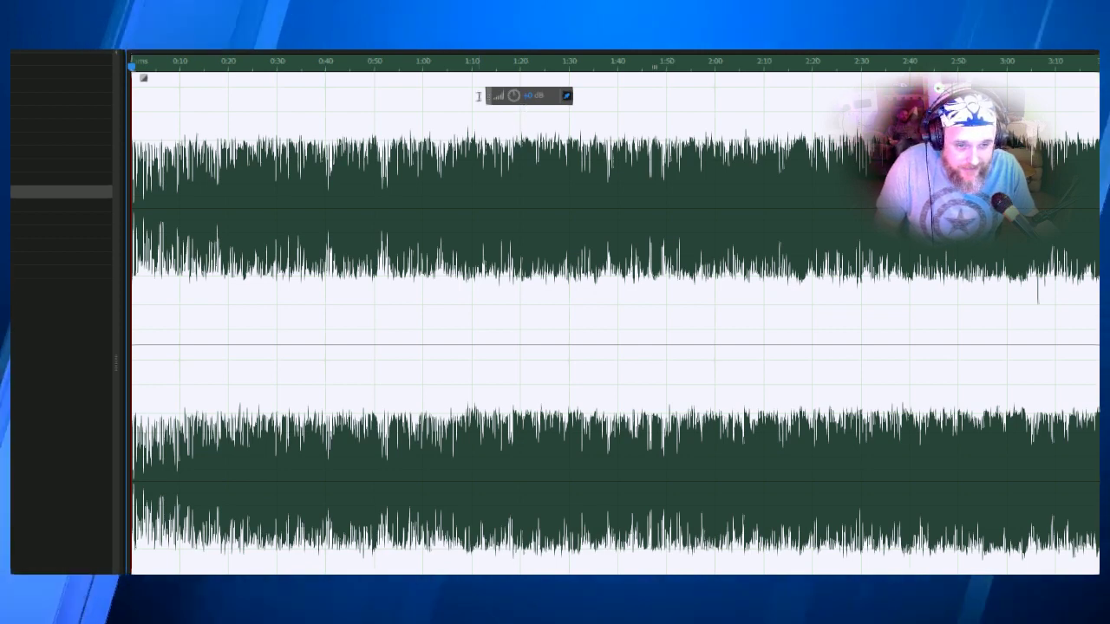
drag(490, 97, 209, 113)
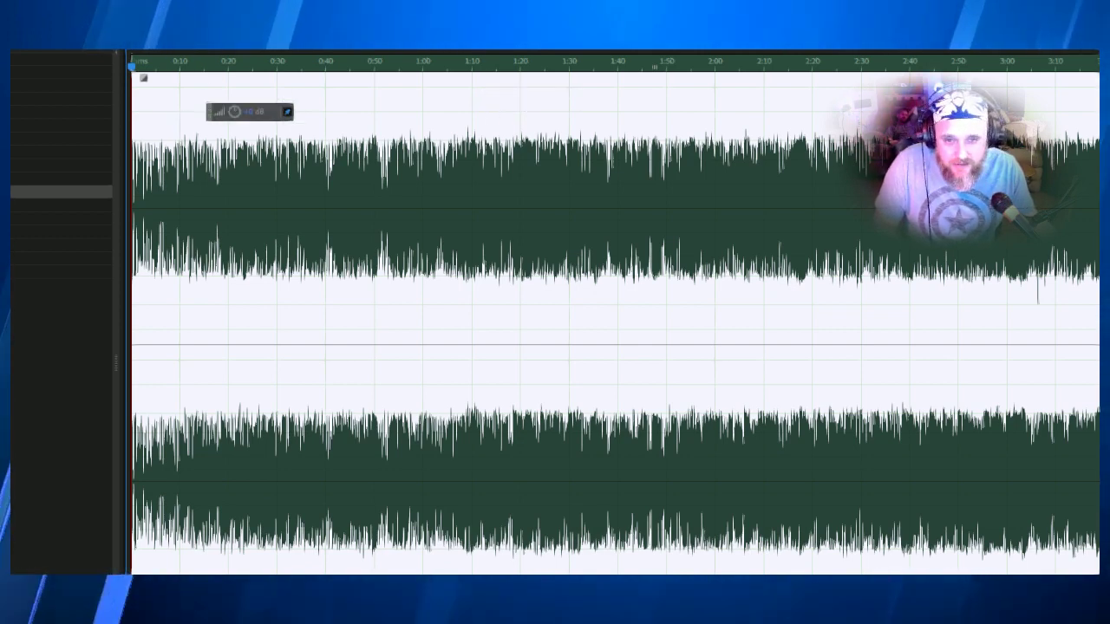
key(alt+w)
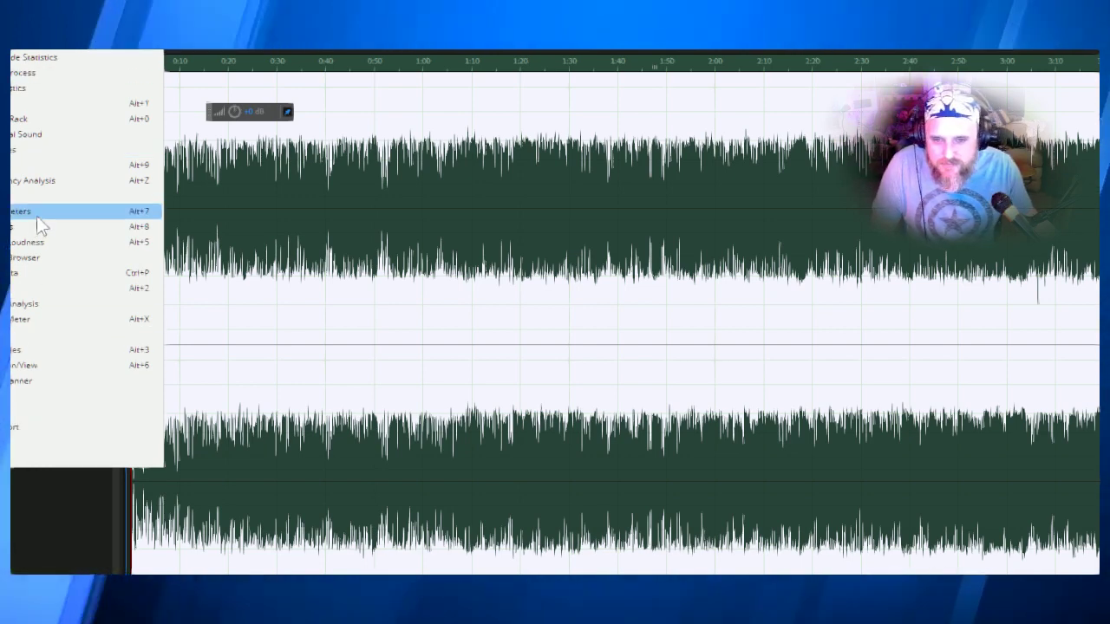
mouse_move(26, 49)
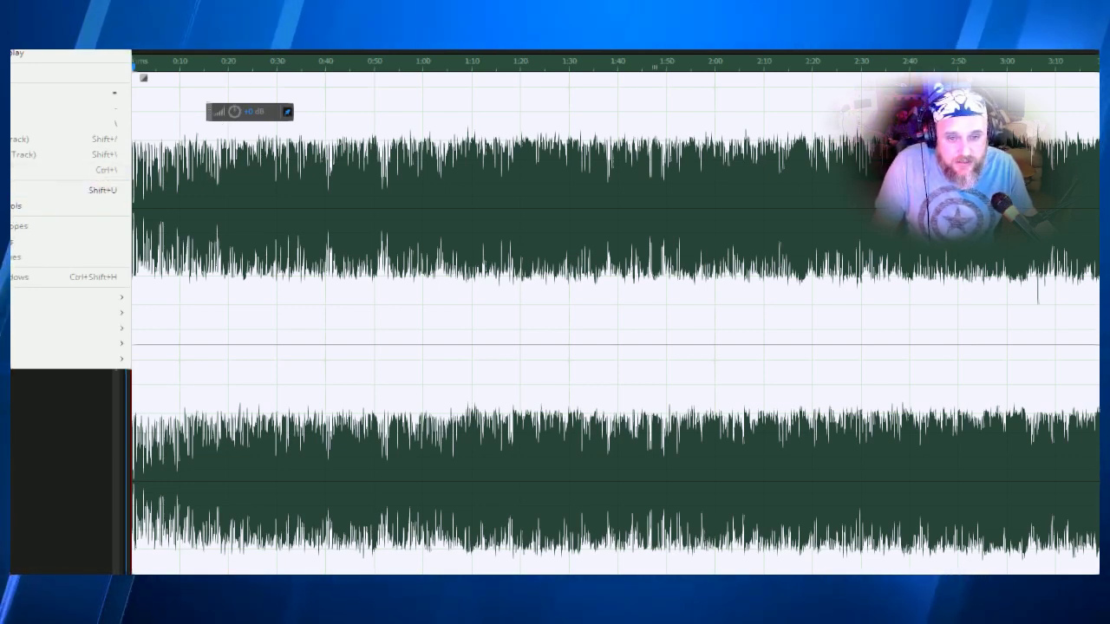
click(29, 196)
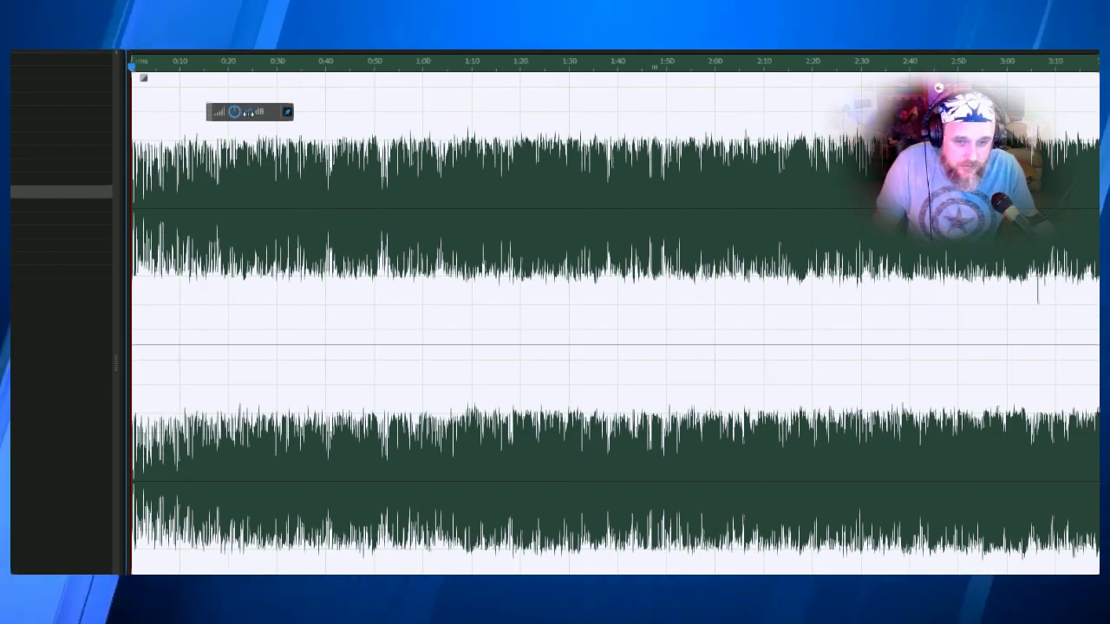
Lower the level of the entire waveform in two passes with the floating gain control
drag(249, 113, 245, 200)
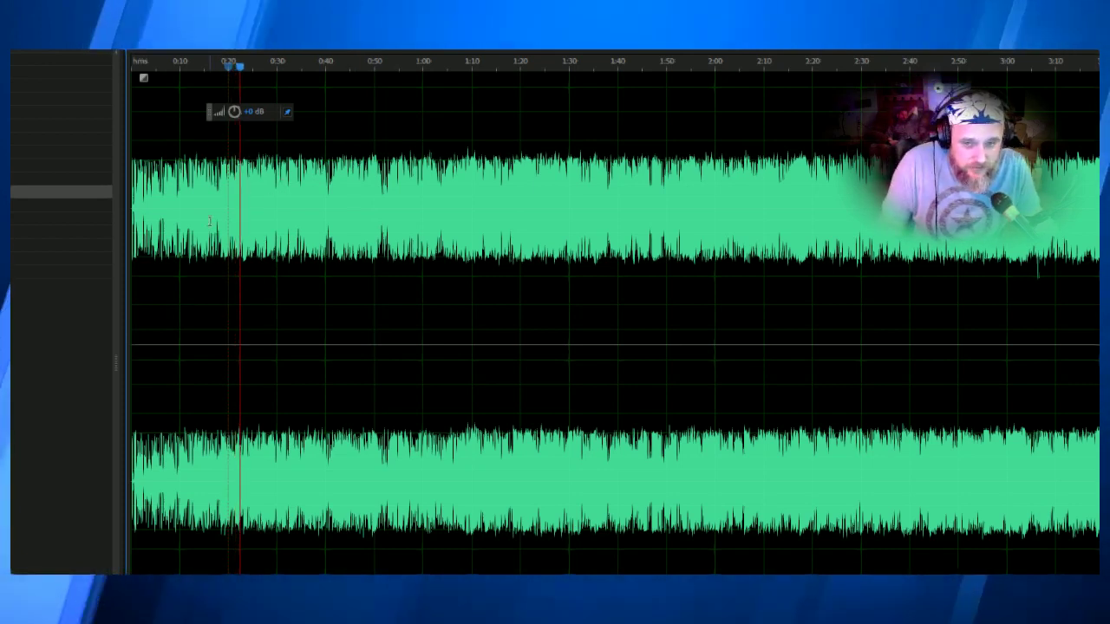
key(ctrl+a)
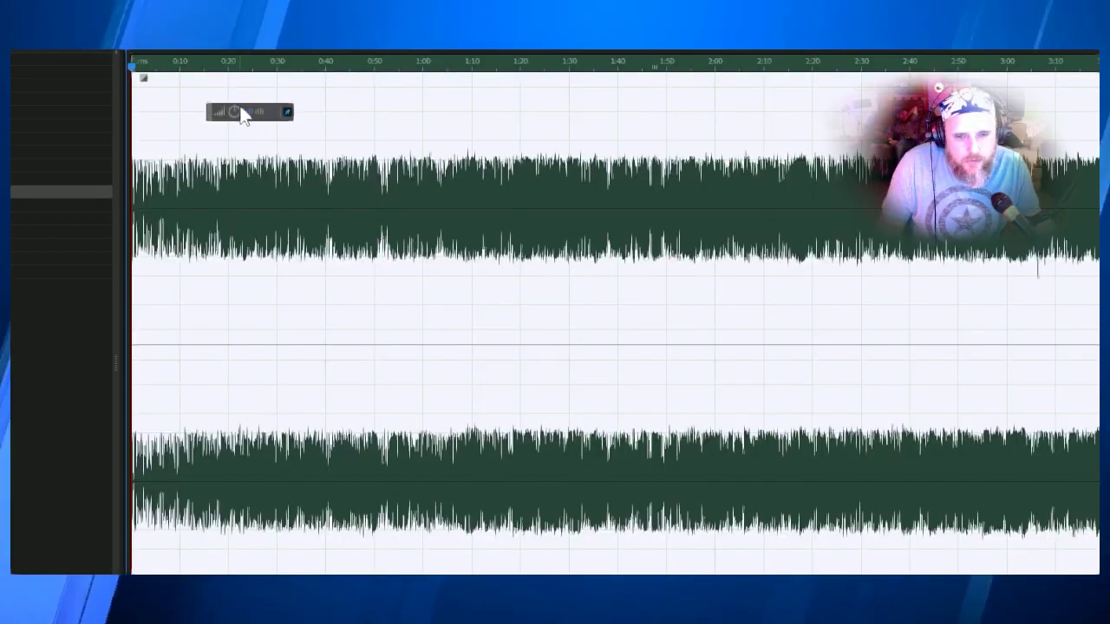
drag(244, 120, 217, 126)
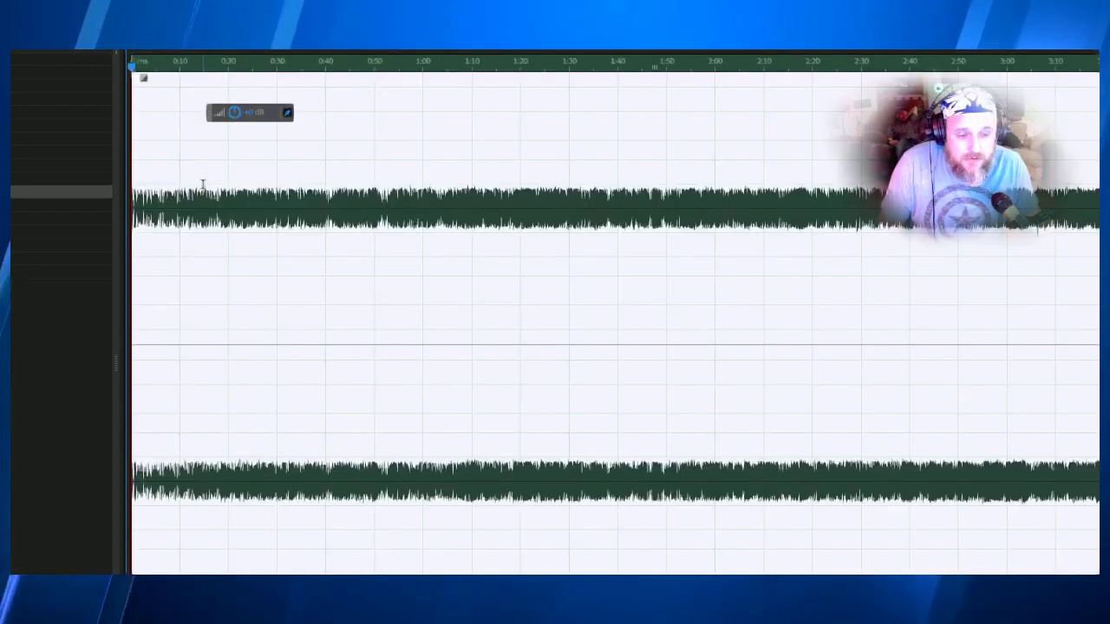
Deselect the waveform and play its opening seconds at a closer zoom
click(147, 122)
scroll(132, 119, up, 2)
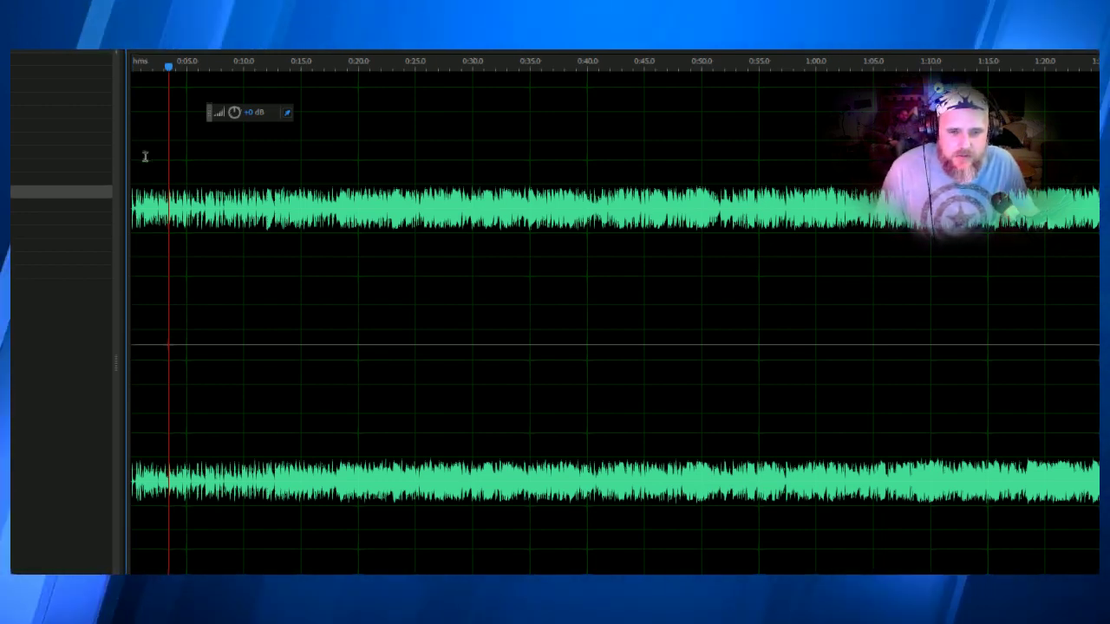
scroll(143, 65, up, 5)
click(144, 65)
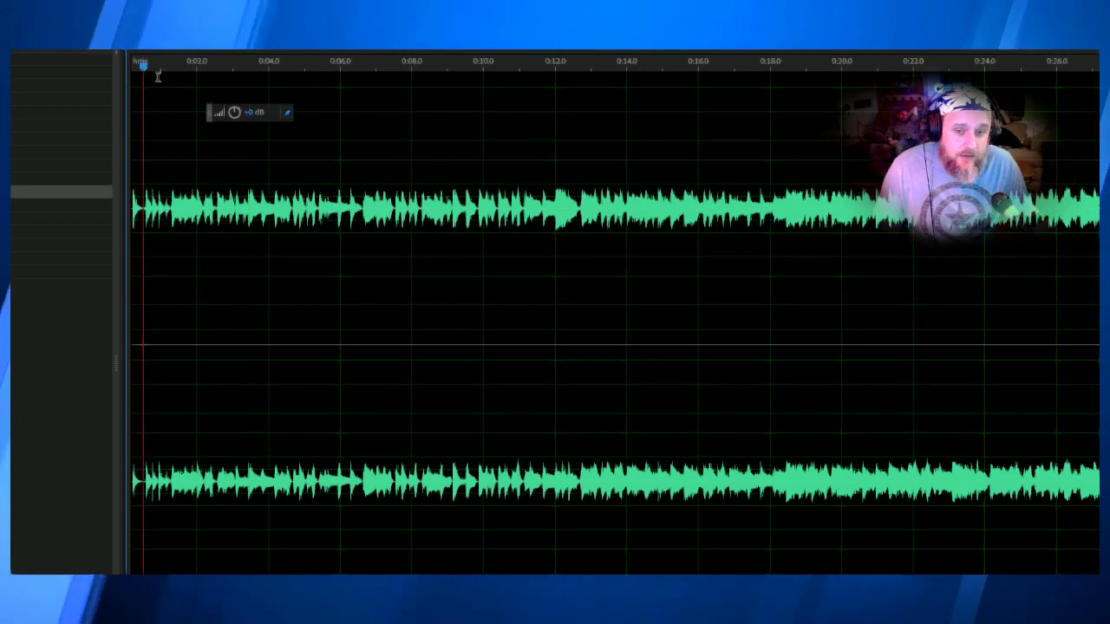
key(space)
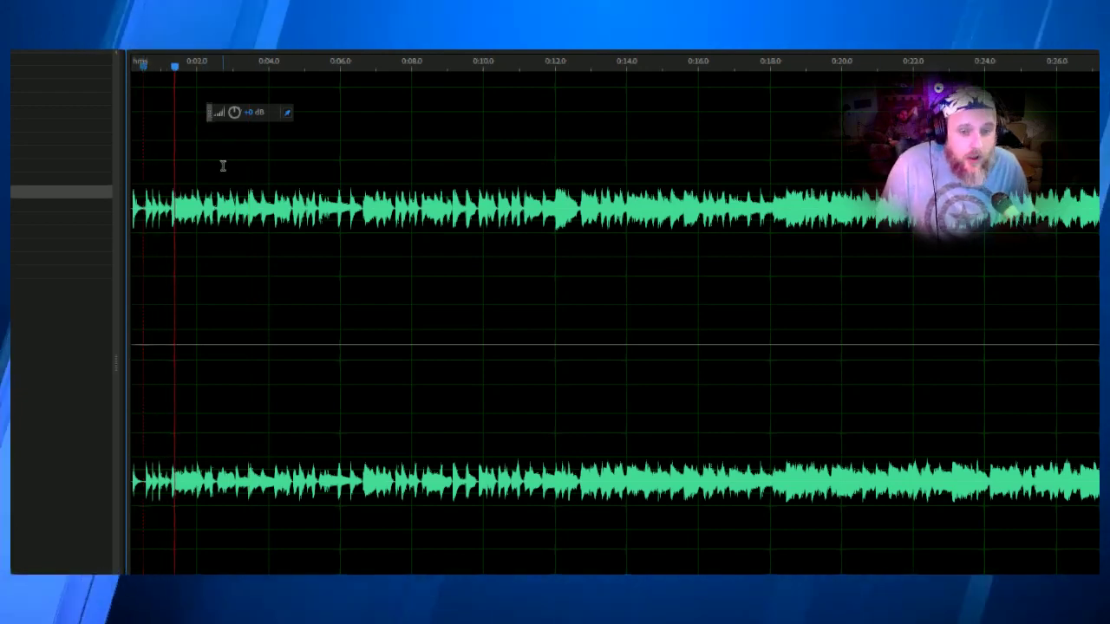
scroll(182, 141, up, 3)
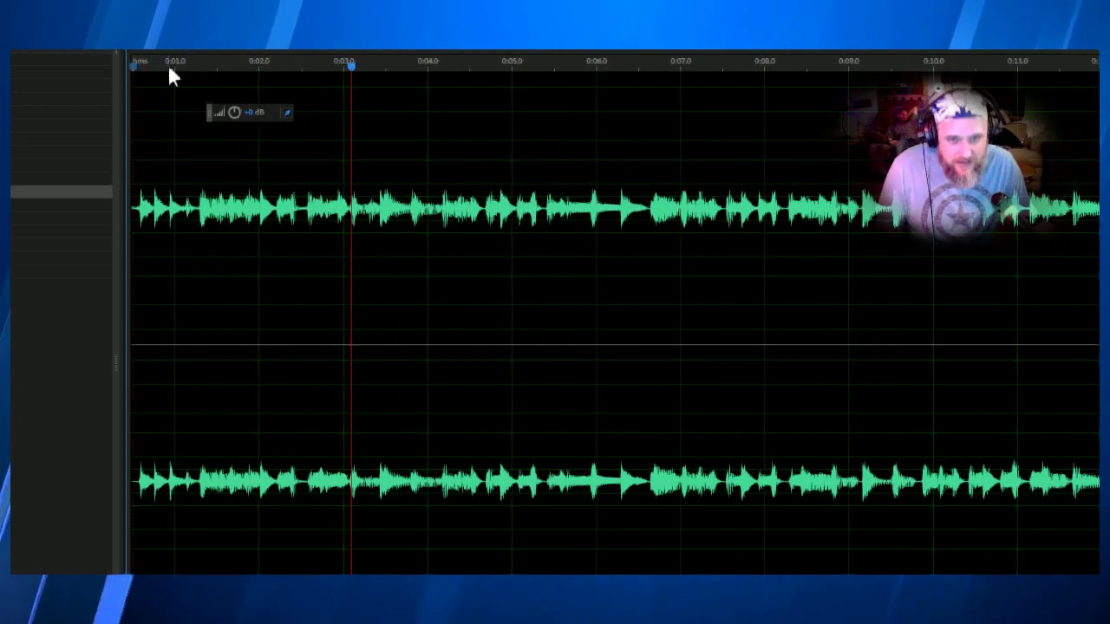
Try placing markers on the beat while playing from the beginning of the track, and undo them
click(141, 64)
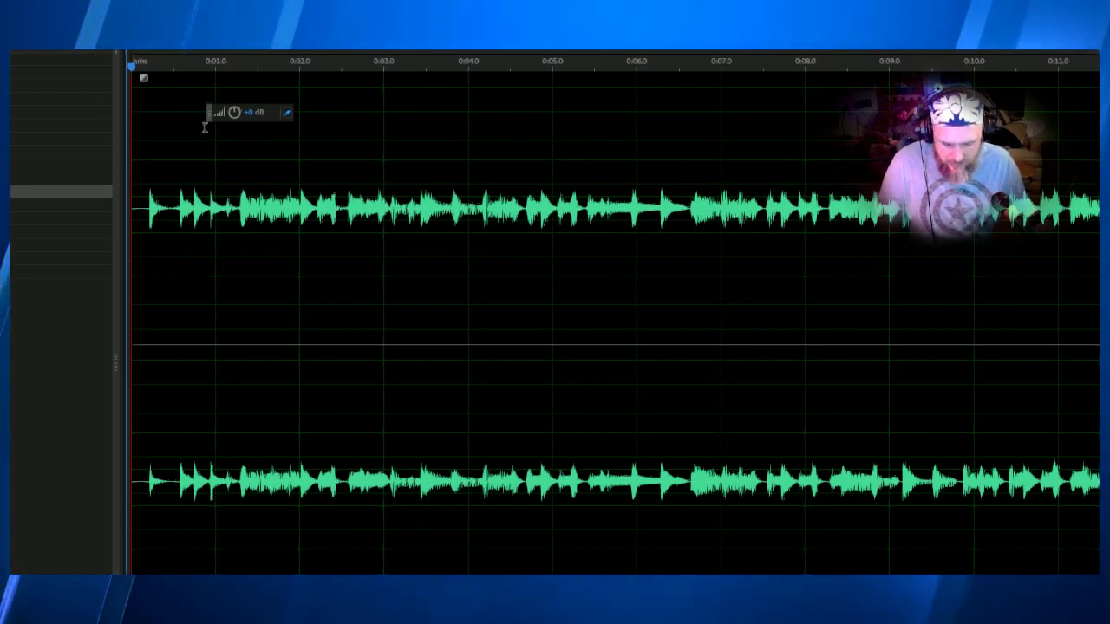
key(space)
key(m)
key(ctrl+z)
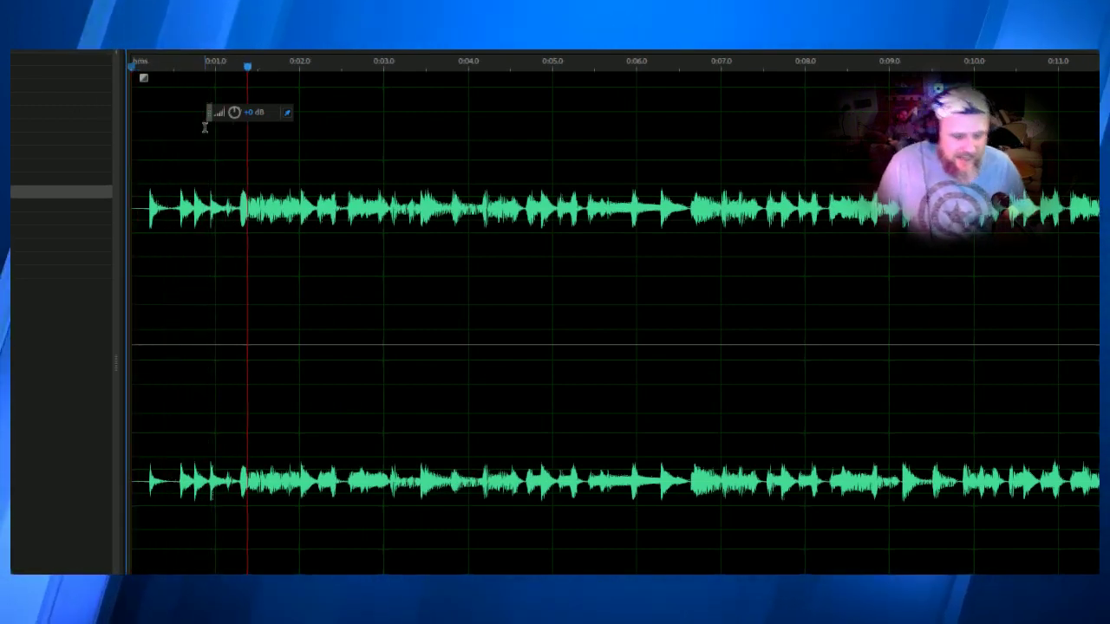
drag(247, 70, 141, 79)
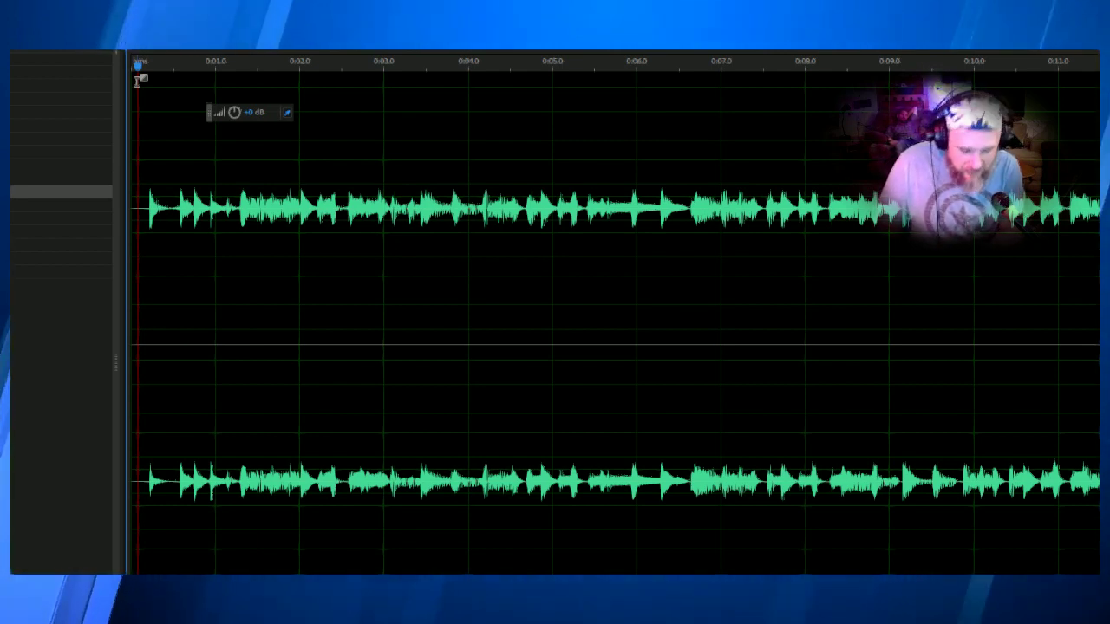
key(space)
key(m)
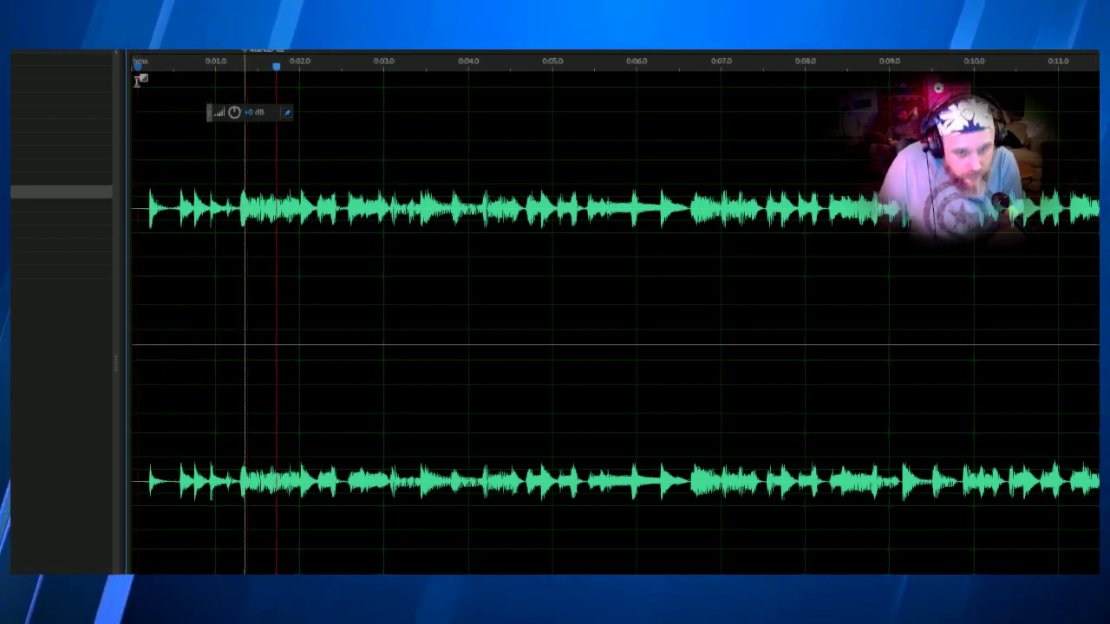
key(m)
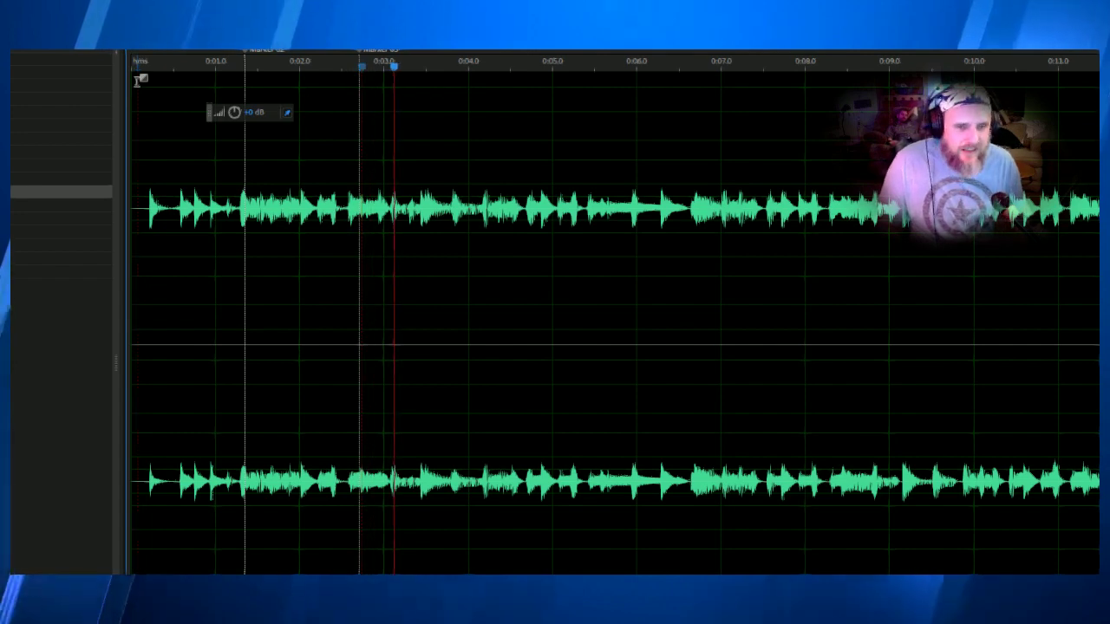
scroll(334, 59, up, 2)
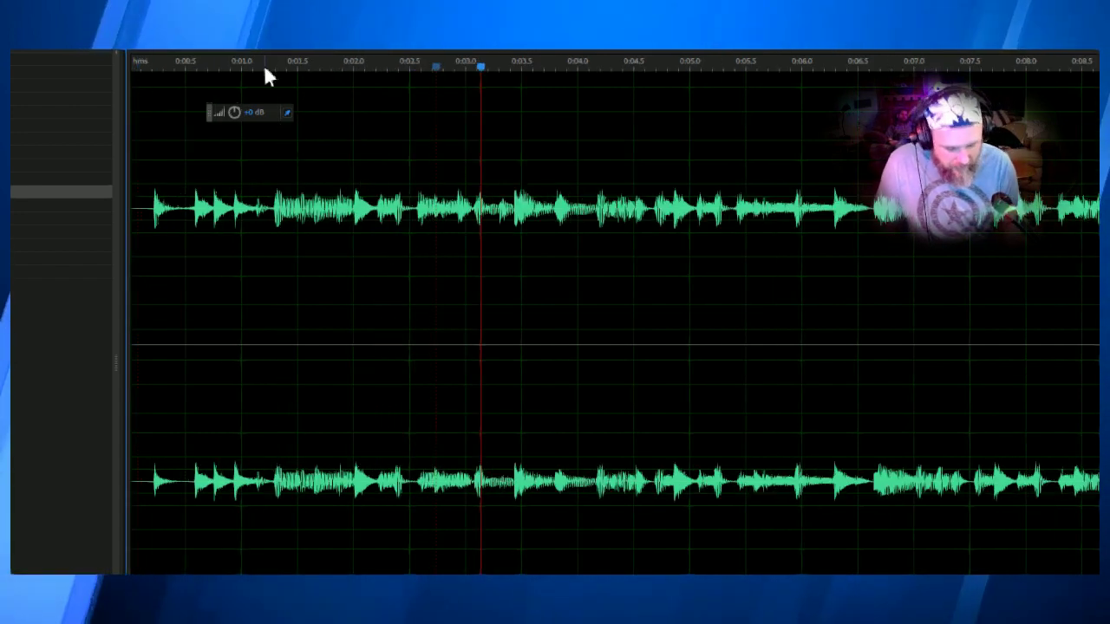
key(ctrl+z)
key(ctrl+z)
Play from the beginning and place markers about every 1.4 seconds from about 0:01.3 to 0:11.3, and stop playback
key(space)
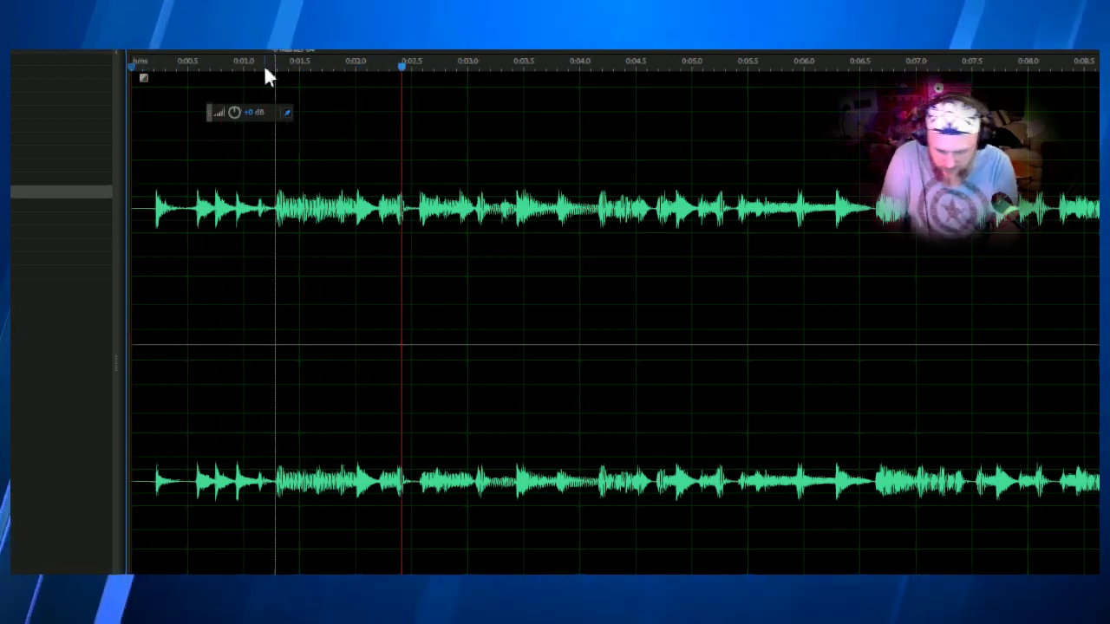
key(m)
key(m)
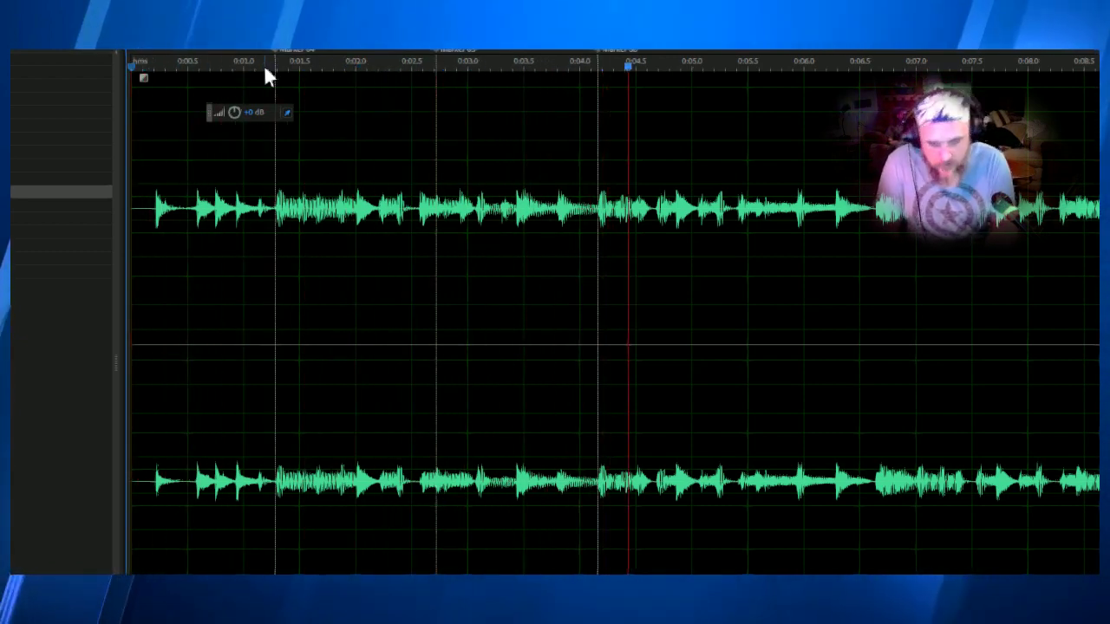
key(m)
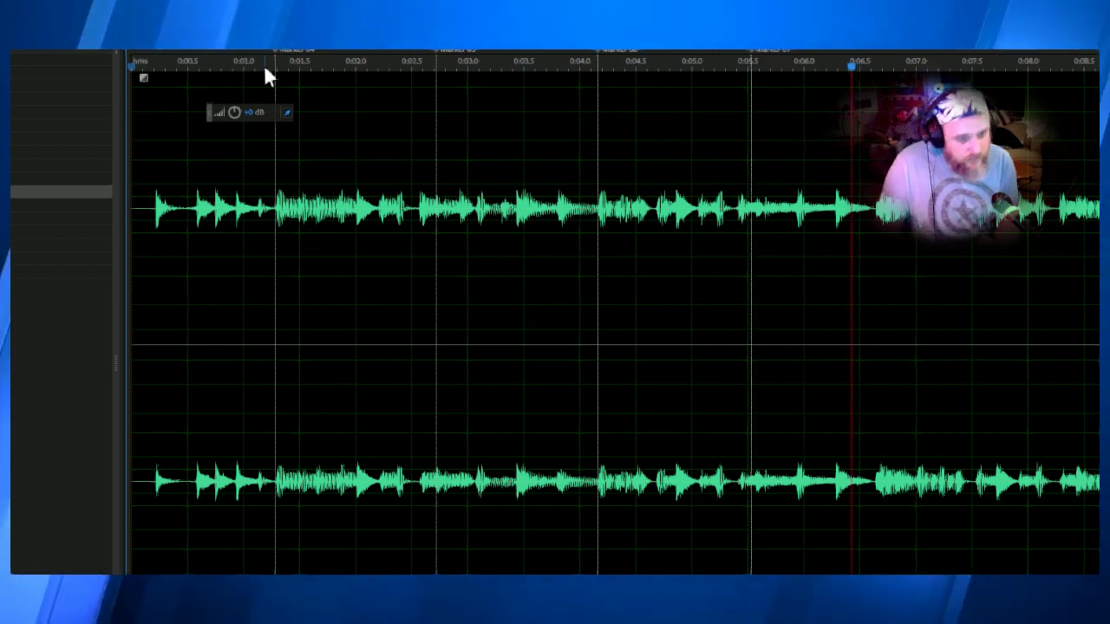
key(m)
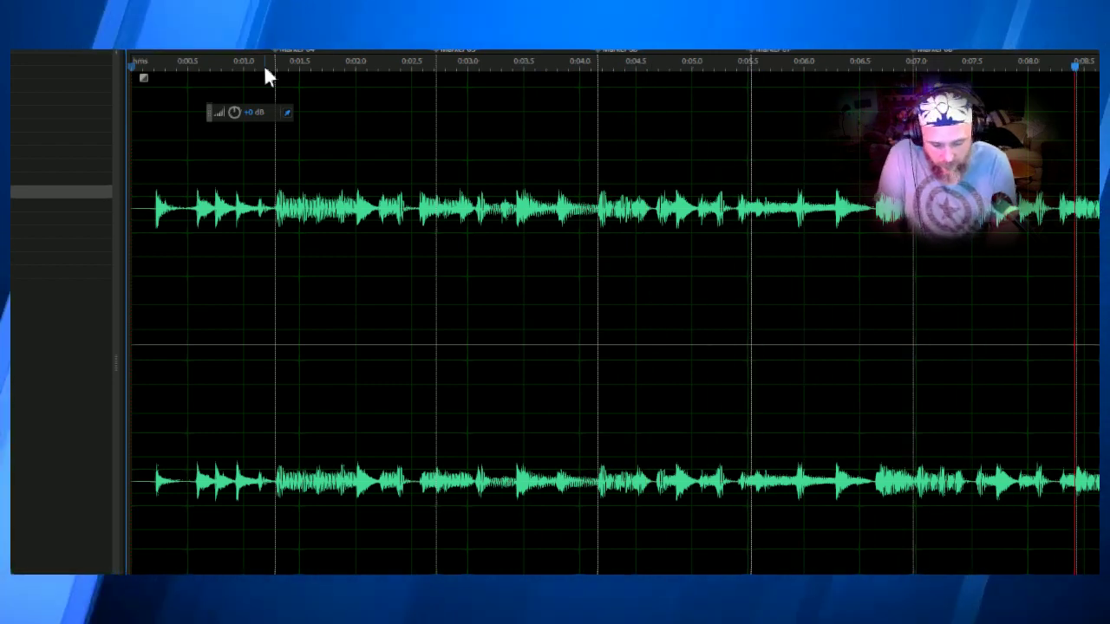
key(m)
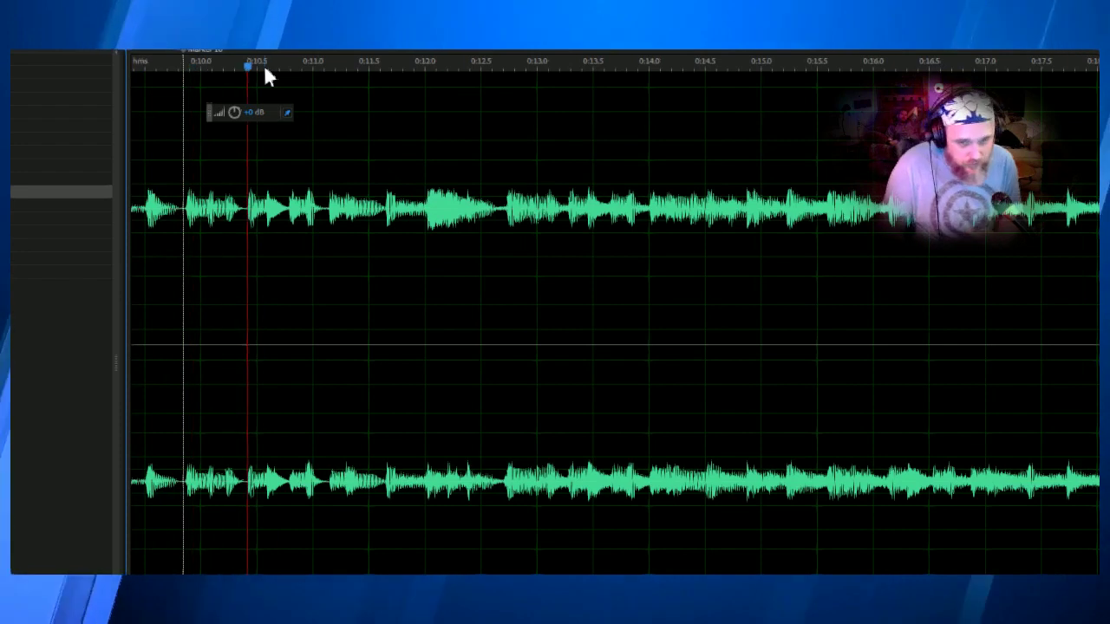
key(m)
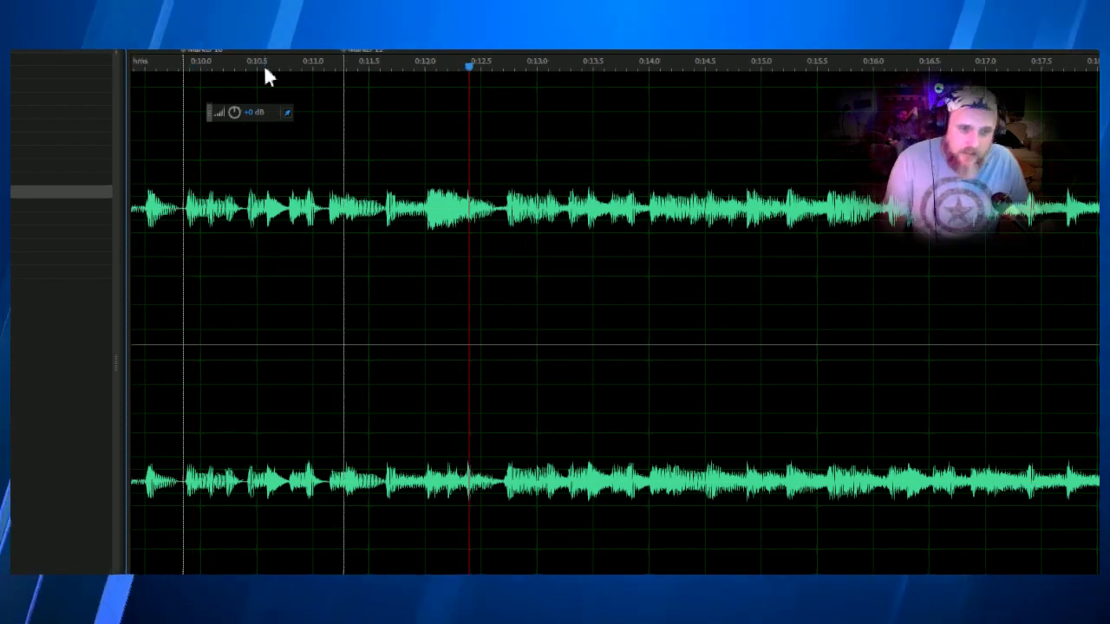
key(space)
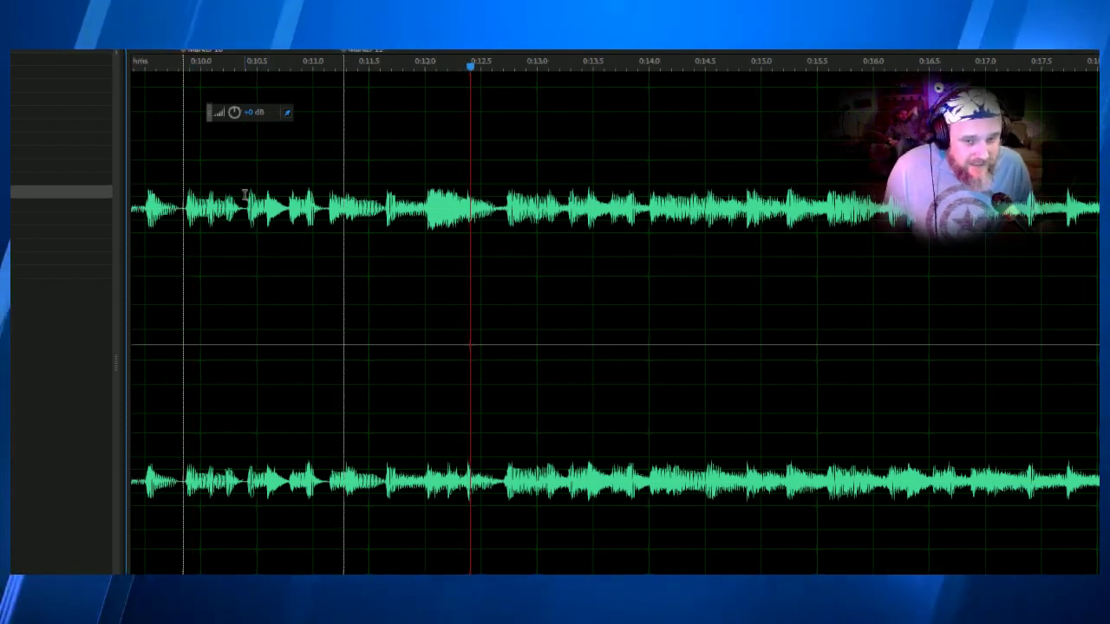
Examine the waveform around the marker near 0:11.3 and play from the hit at about 0:12.0
scroll(335, 185, up, 5)
scroll(634, 162, down, 3)
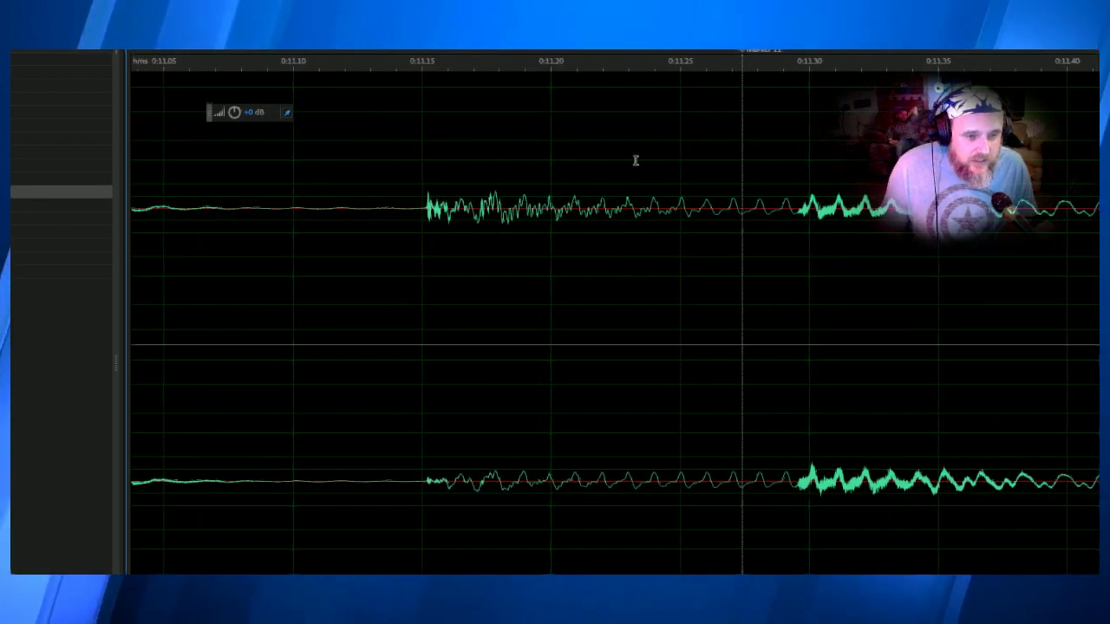
key(equal)
key(equal)
key(equal)
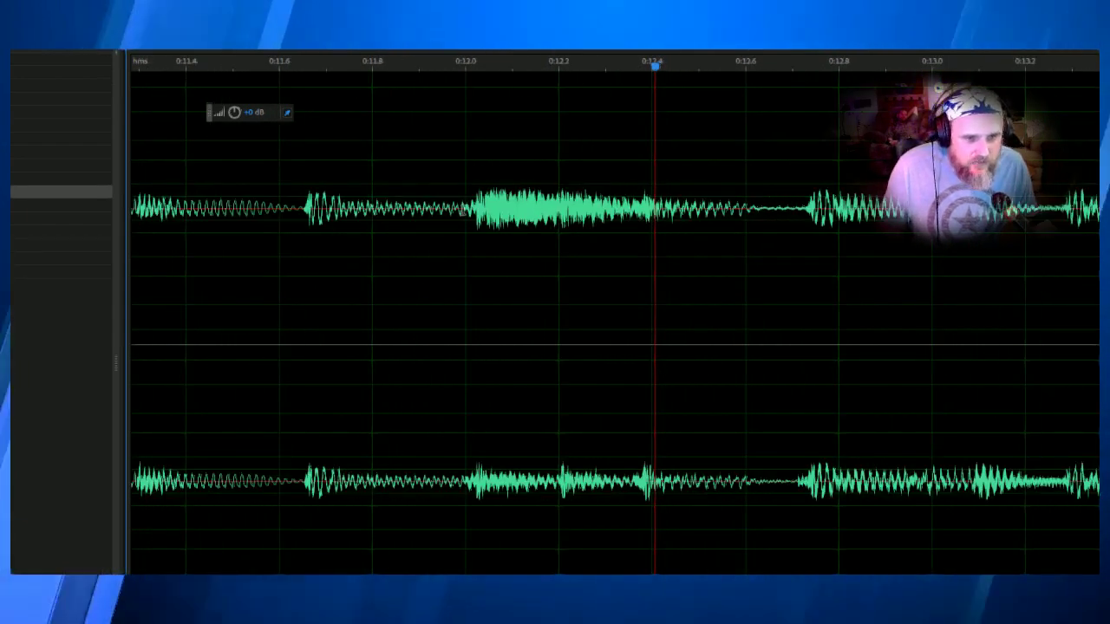
drag(445, 54, 738, 55)
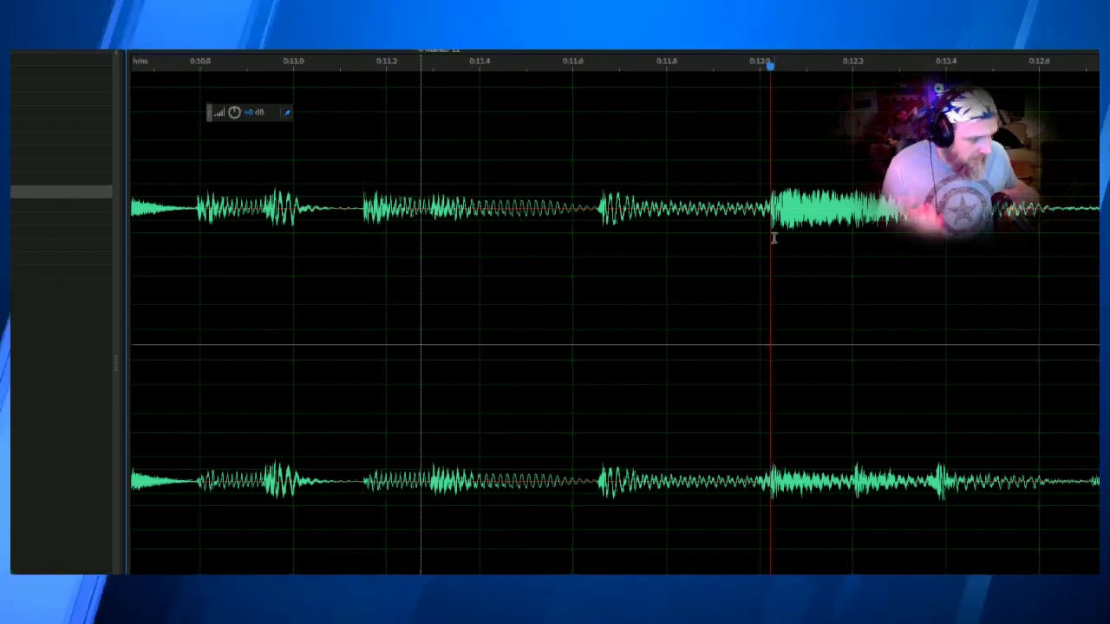
scroll(774, 239, down, 5)
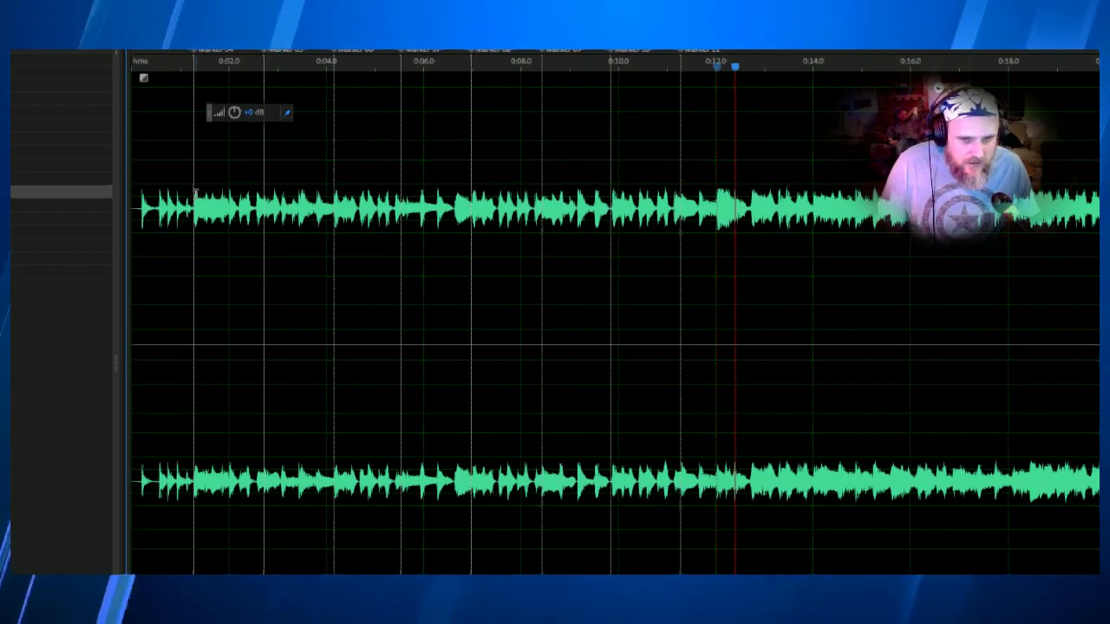
Move Marker 05 onto the beat onset at about 0:02.6 and Marker 07 onto the one at about 0:05.4
scroll(208, 237, up, 2)
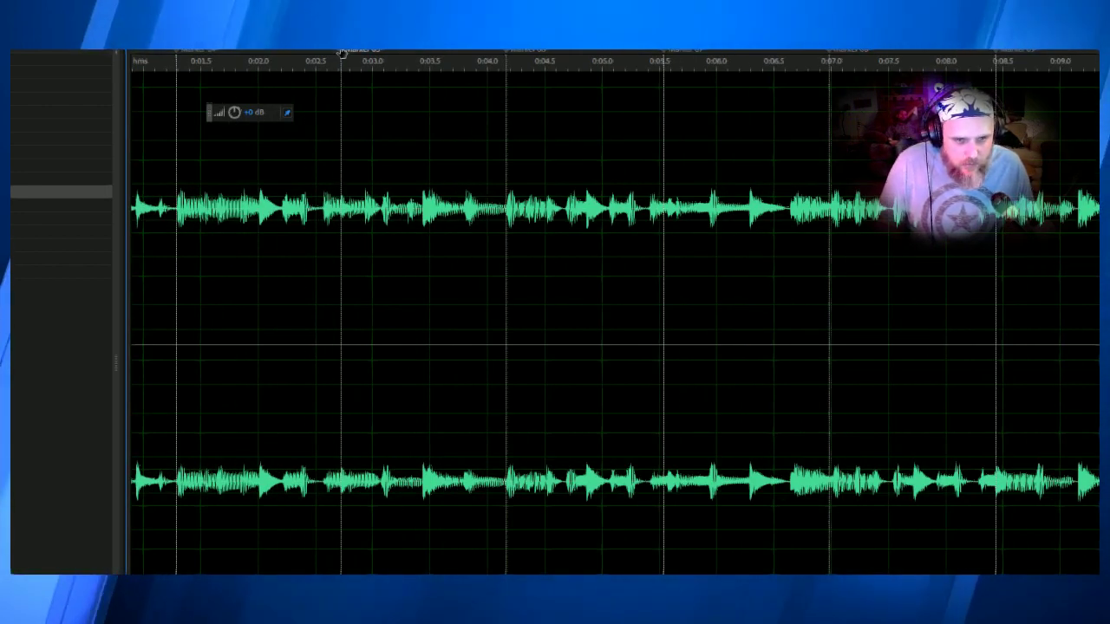
drag(339, 52, 321, 58)
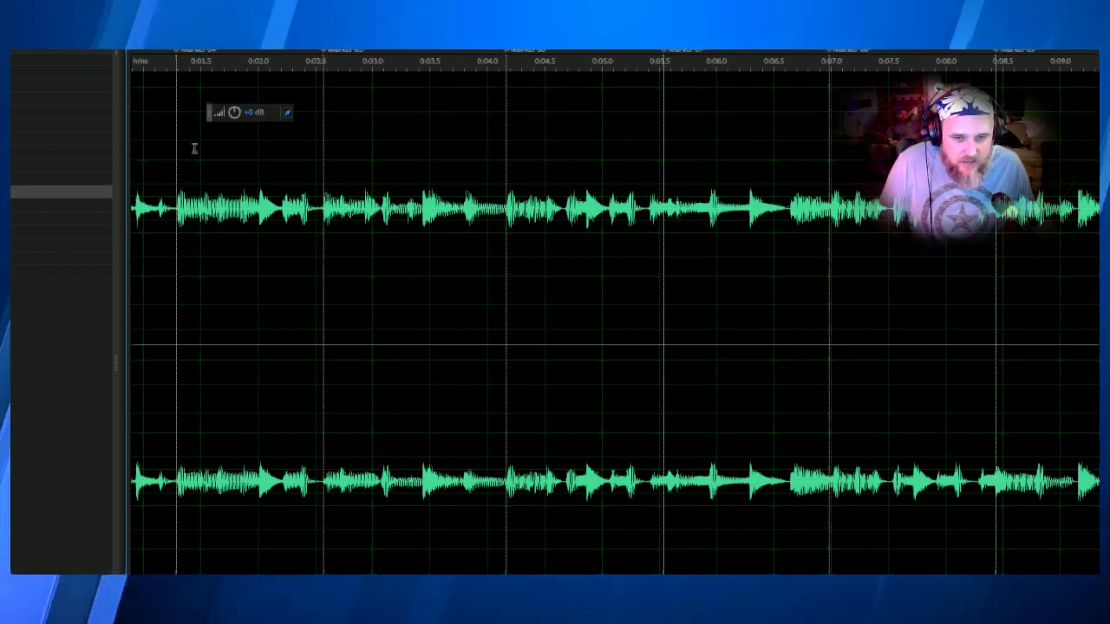
scroll(173, 164, left, 1)
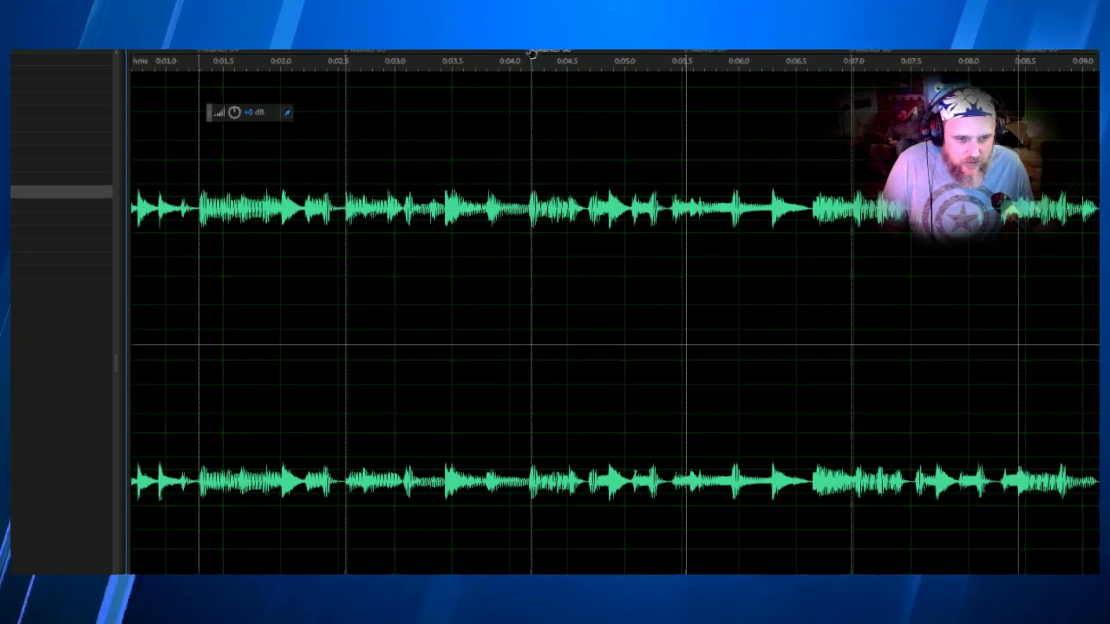
scroll(677, 114, up, 2)
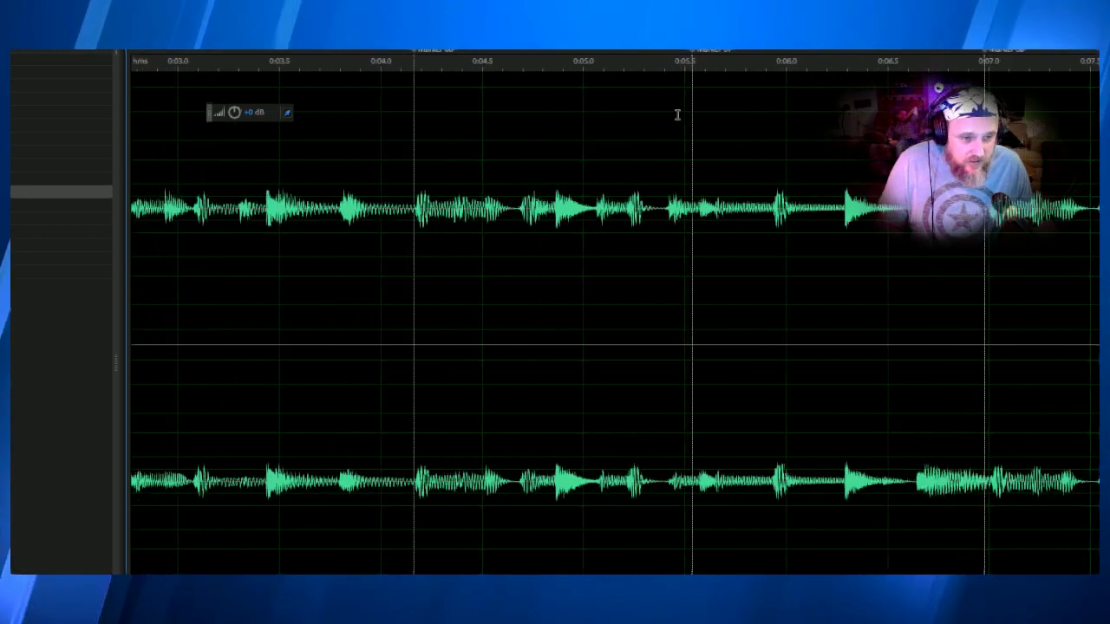
scroll(677, 115, up, 2)
drag(706, 52, 665, 61)
scroll(662, 87, right, 5)
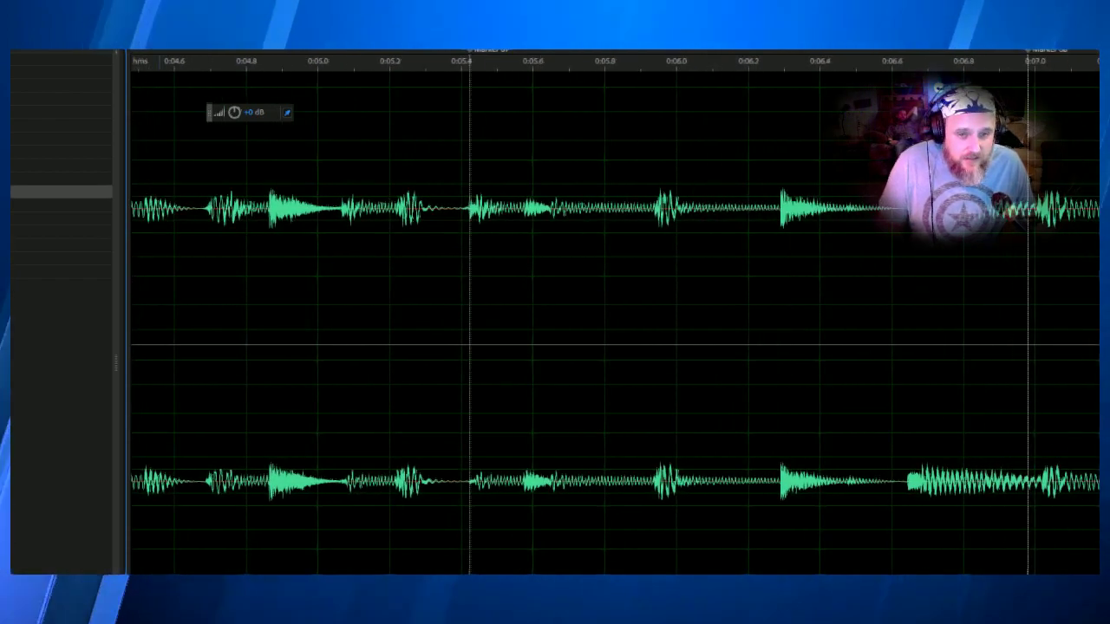
Move Marker 08 onto the onset at about 0:06.65 and Marker 09 onto the one at about 0:08.3
scroll(262, 112, right, 3)
scroll(262, 112, down, 2)
scroll(262, 112, right, 5)
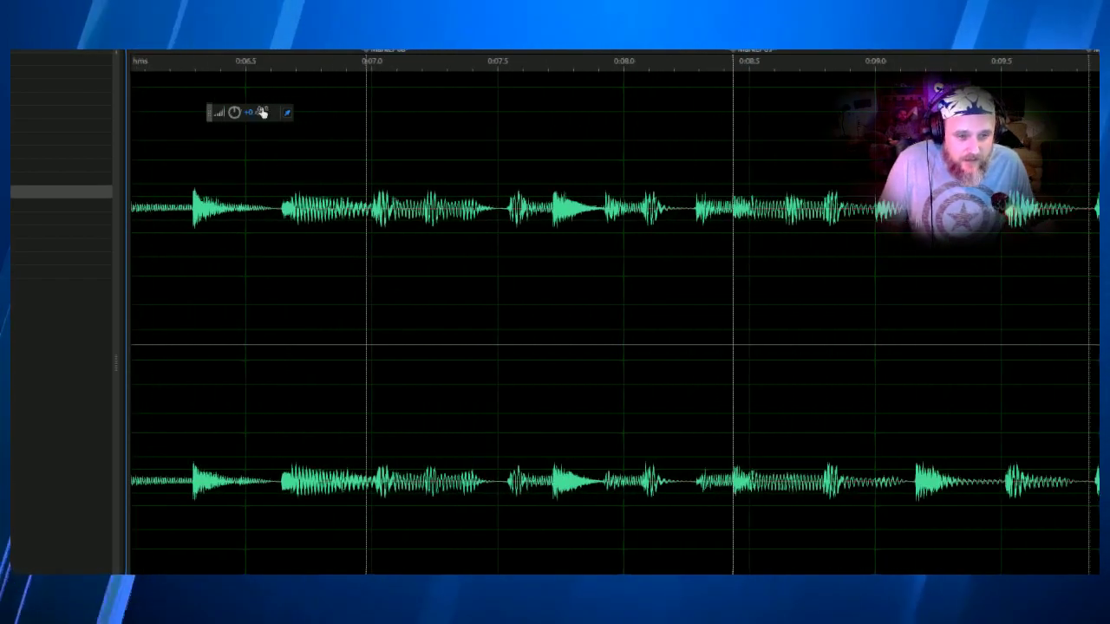
drag(370, 55, 283, 66)
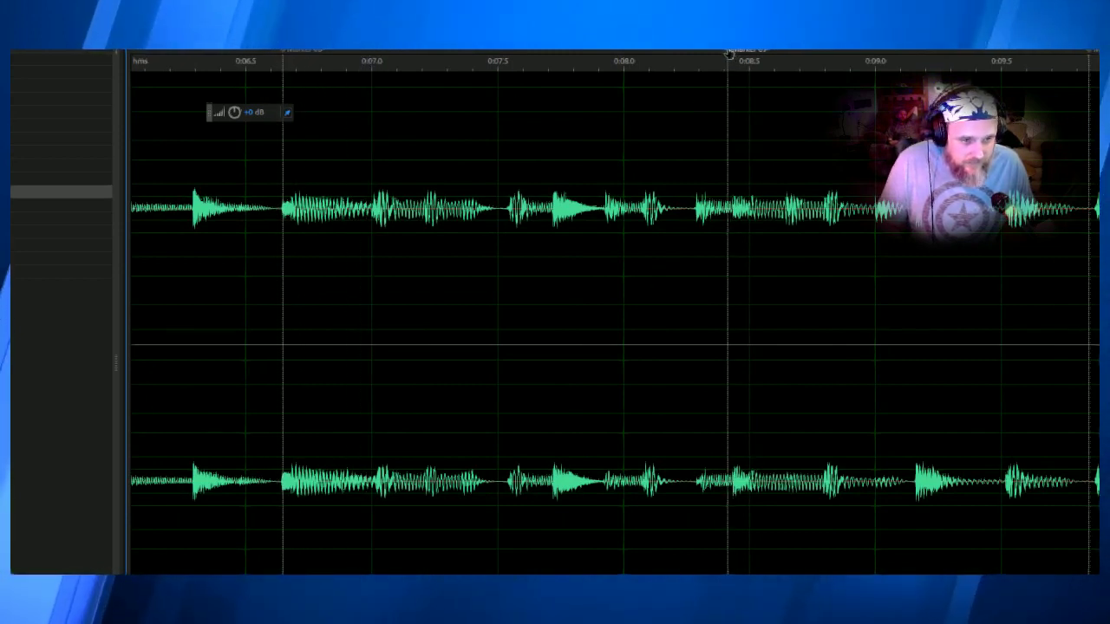
drag(733, 50, 699, 61)
scroll(850, 61, right, 5)
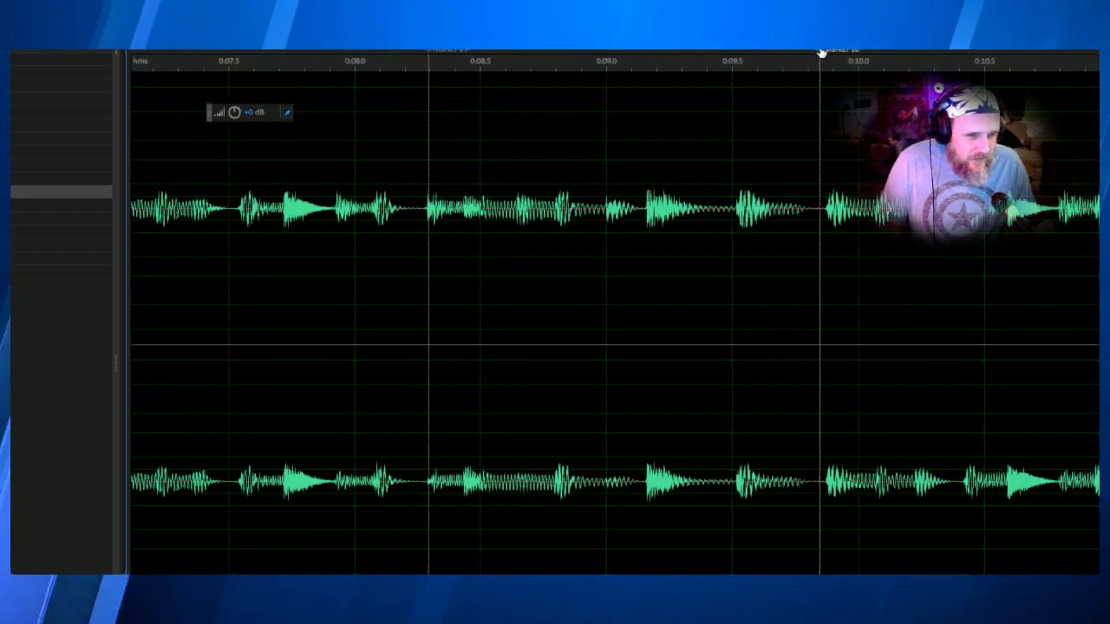
Nudge Marker 10 to the onset at about 0:09.9 and move Marker 11 to the one at about 0:11.15
scroll(857, 221, right, 3)
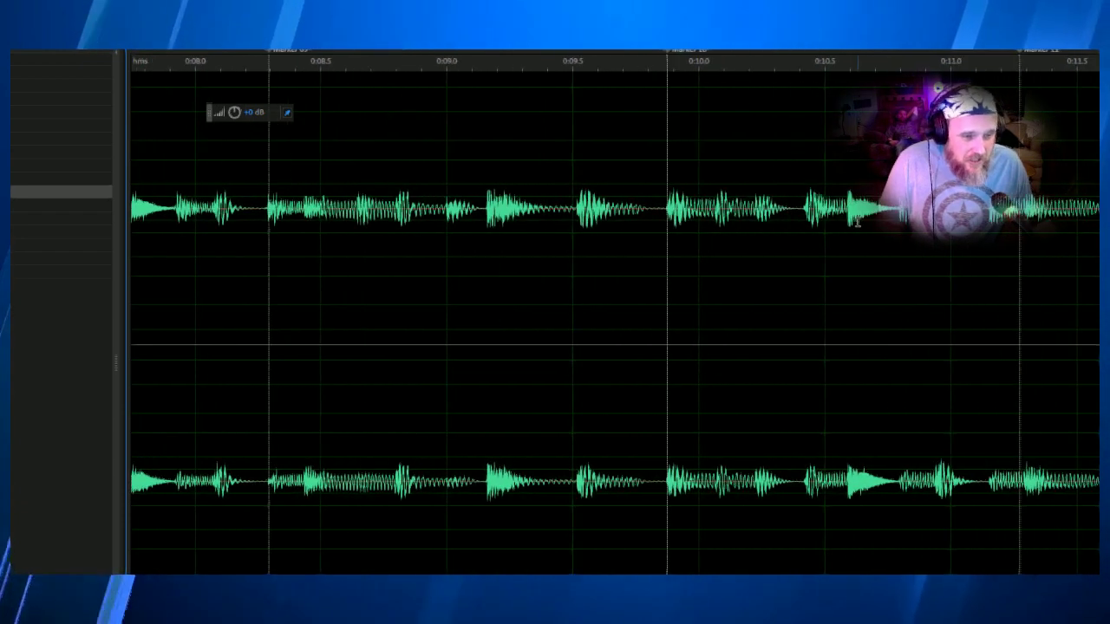
scroll(857, 221, right, 2)
drag(934, 49, 902, 61)
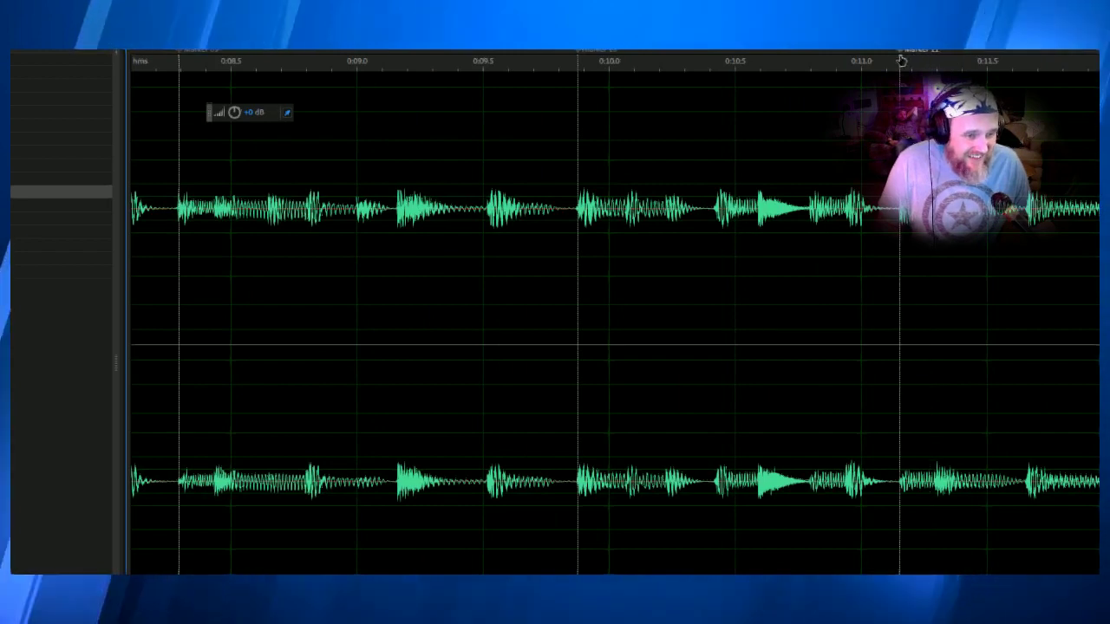
scroll(898, 62, right, 4)
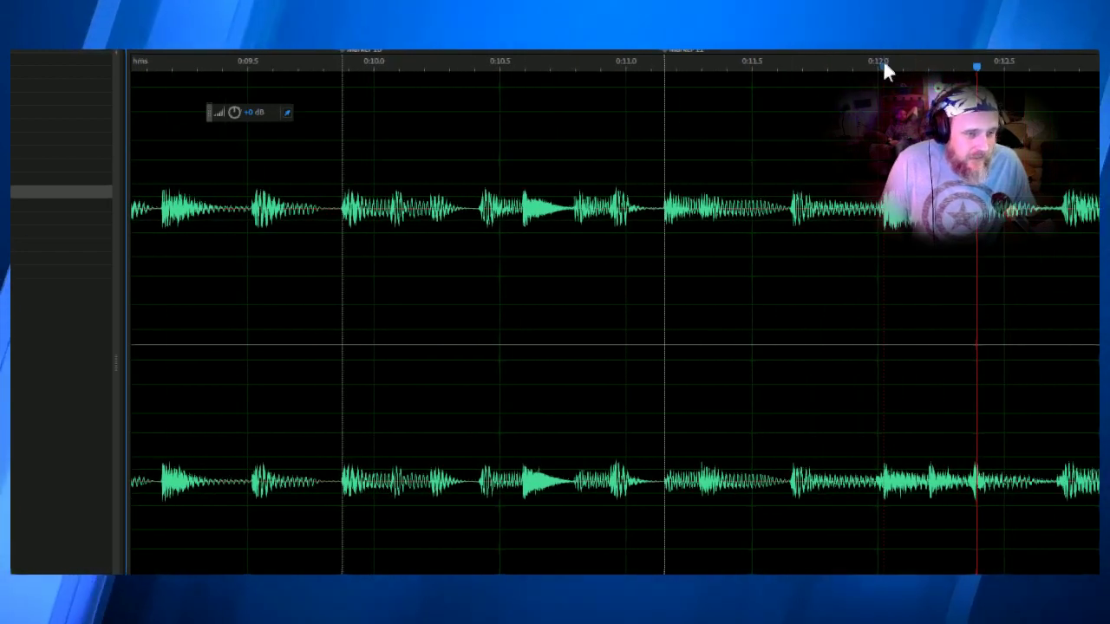
drag(885, 67, 774, 75)
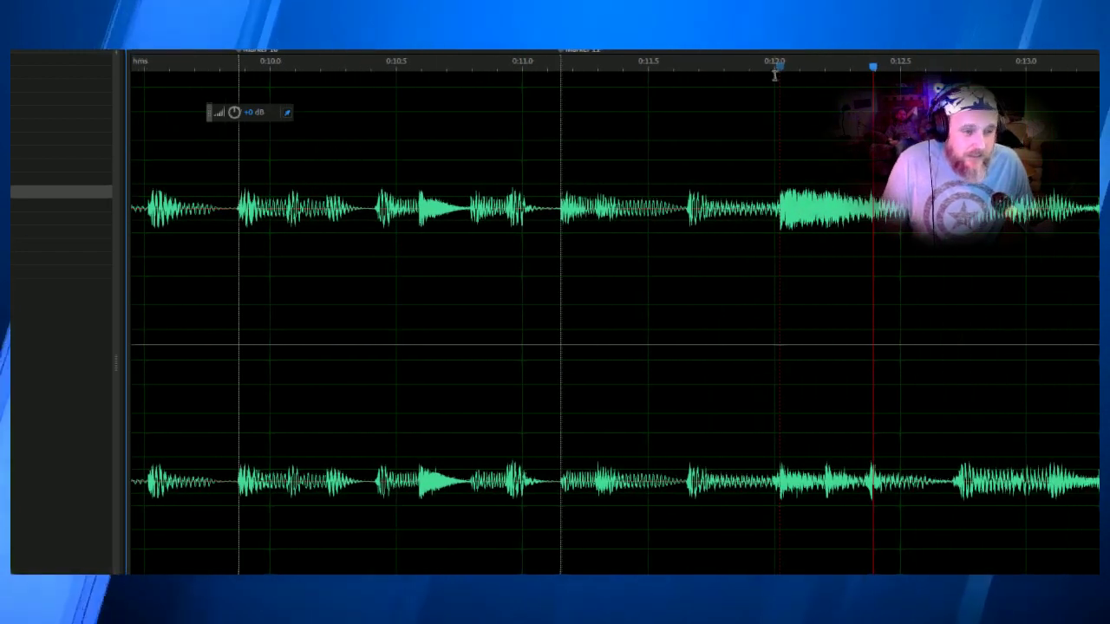
Compare the spacing of the opening markers with the unmarked rest of the track
scroll(731, 121, down, 5)
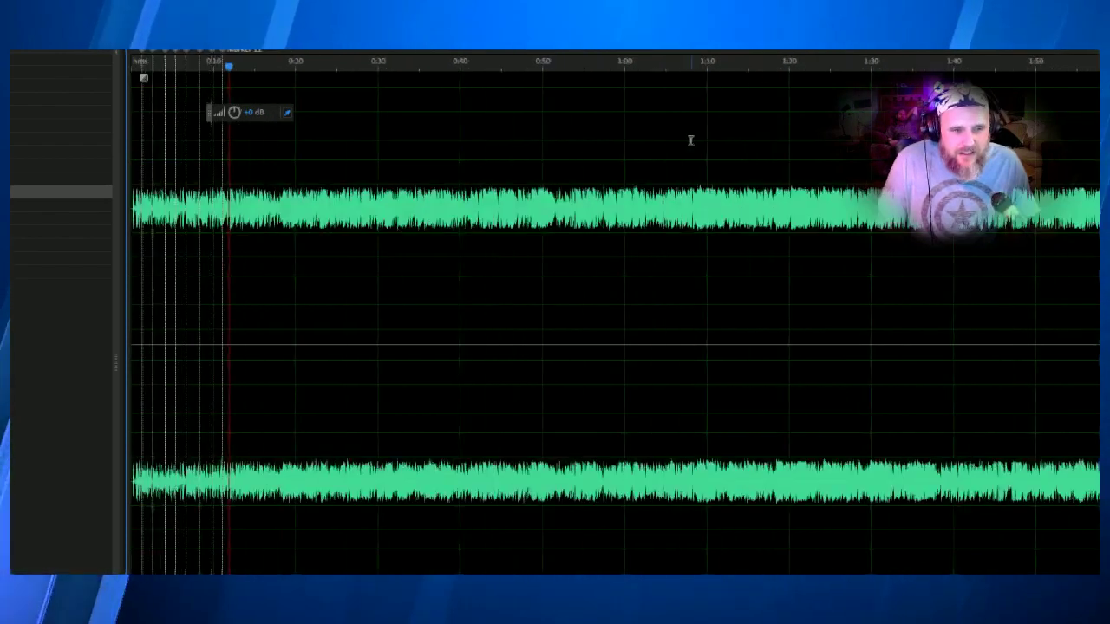
scroll(142, 174, up, 5)
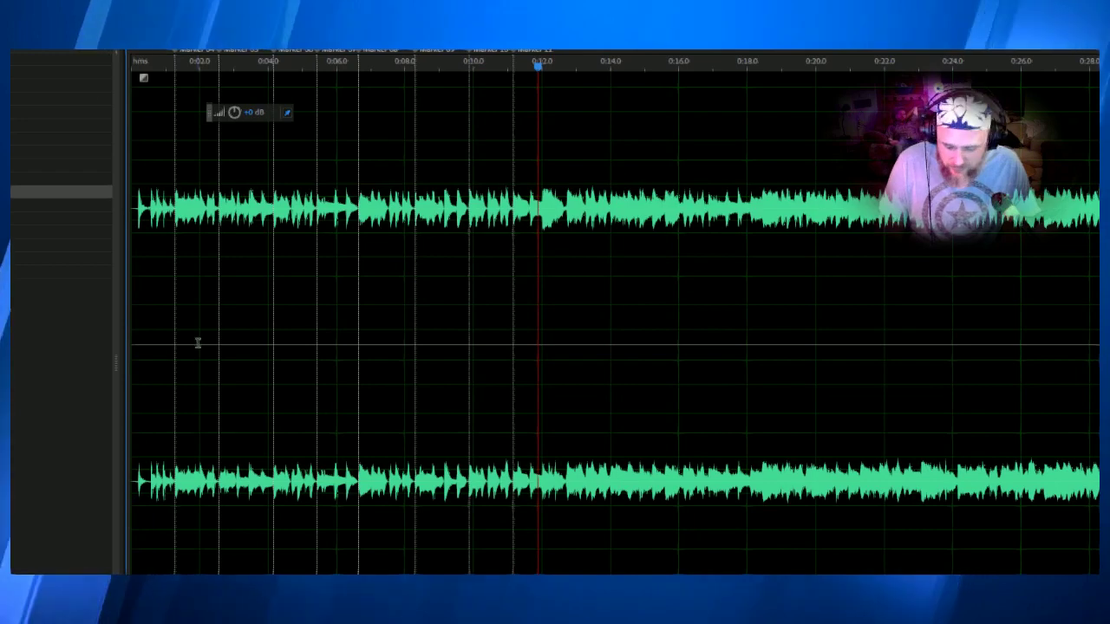
scroll(182, 387, down, 1)
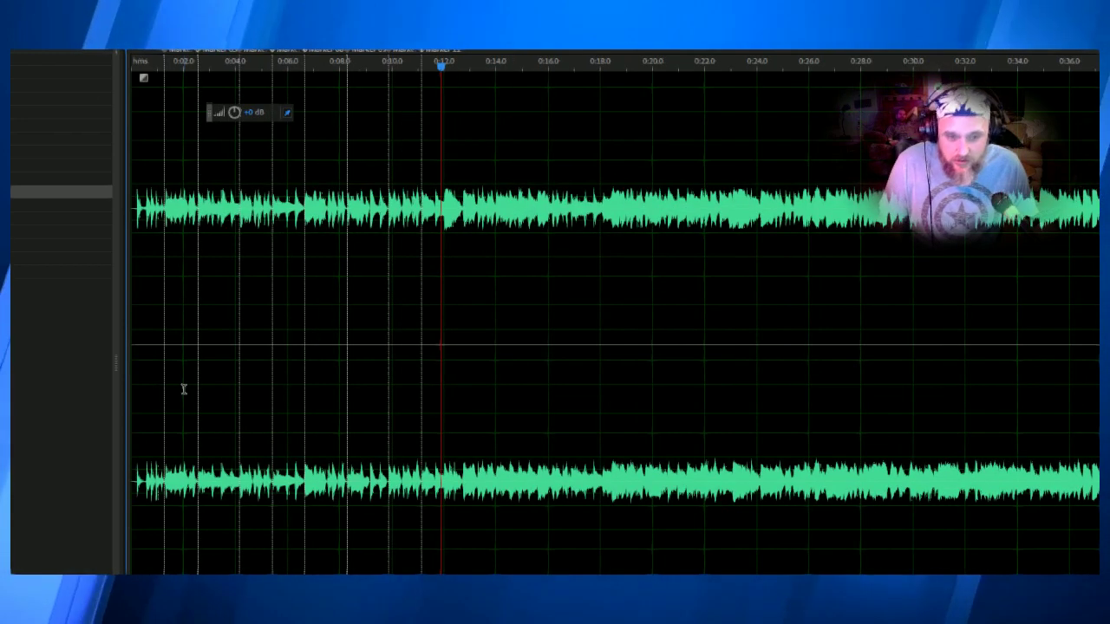
scroll(193, 390, right, 5)
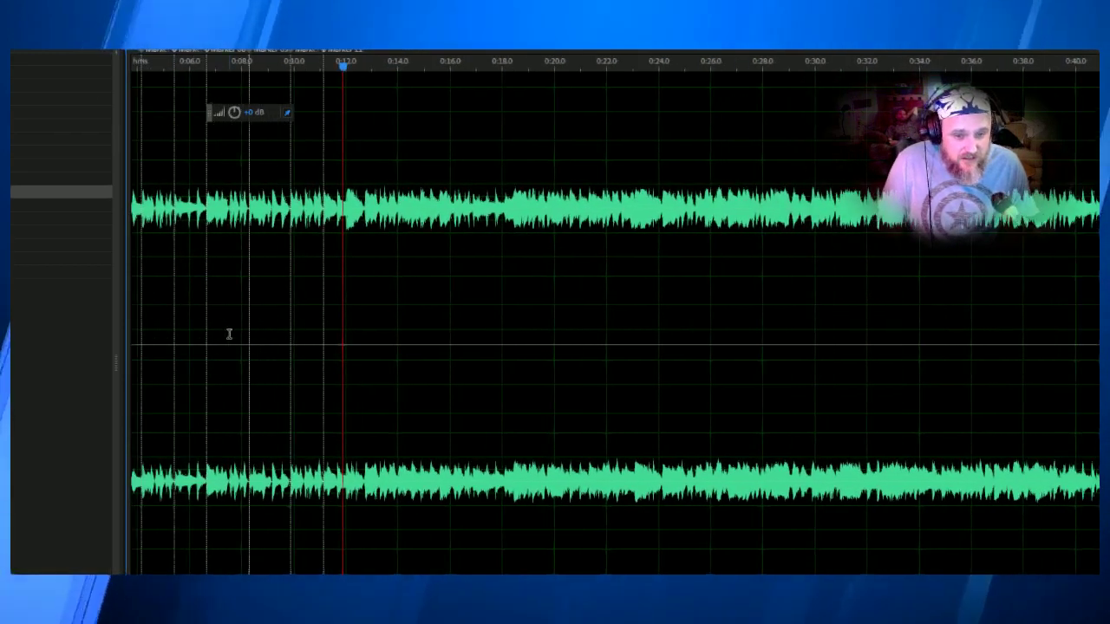
scroll(229, 334, right, 3)
scroll(192, 333, up, 3)
scroll(195, 67, down, 10)
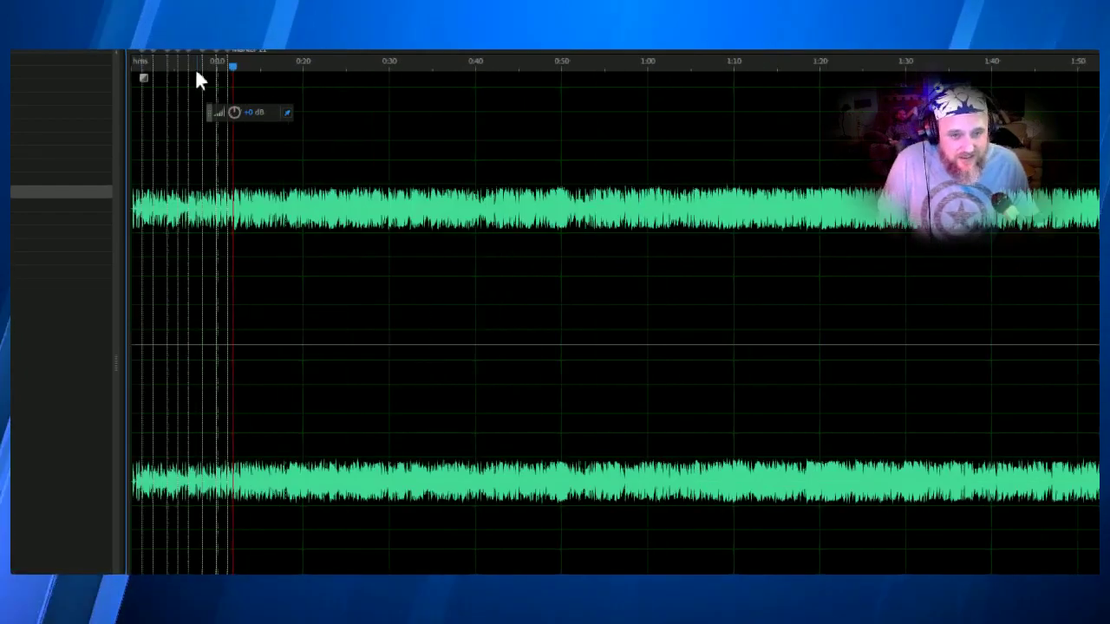
scroll(211, 180, up, 10)
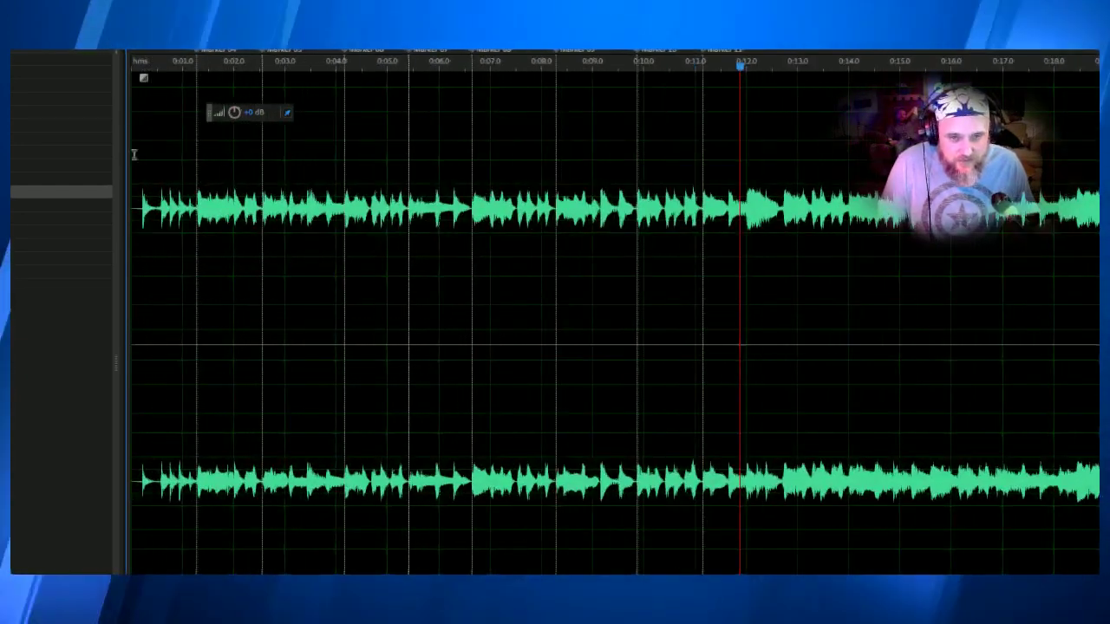
Add a marker near the start of the track and align it with the first hit at about 0:00.22
scroll(135, 177, up, 5)
click(146, 68)
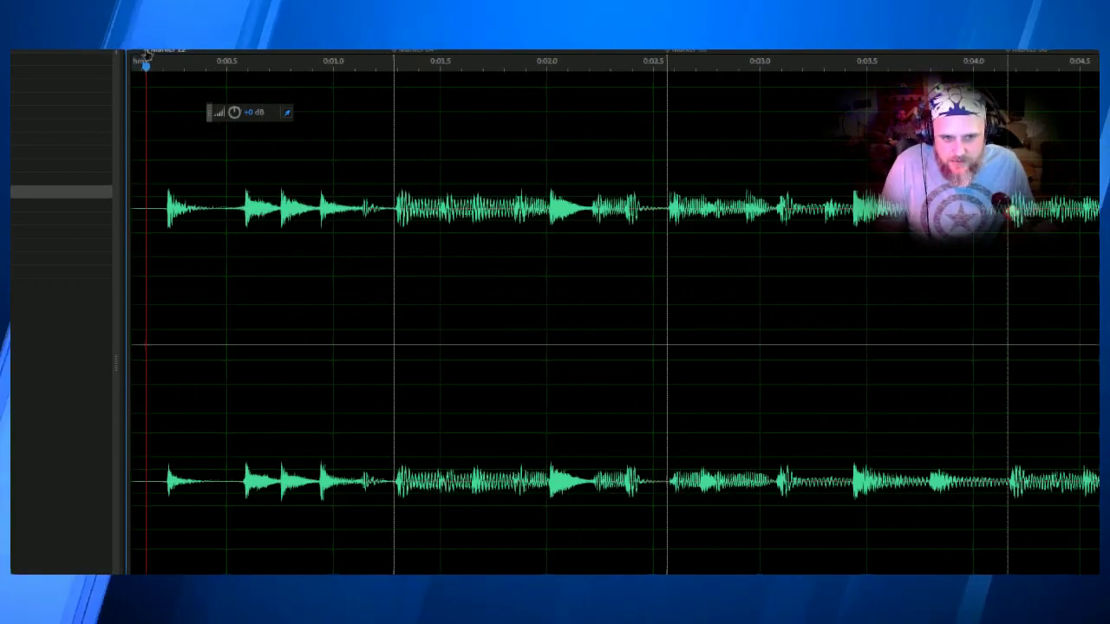
drag(146, 59, 167, 57)
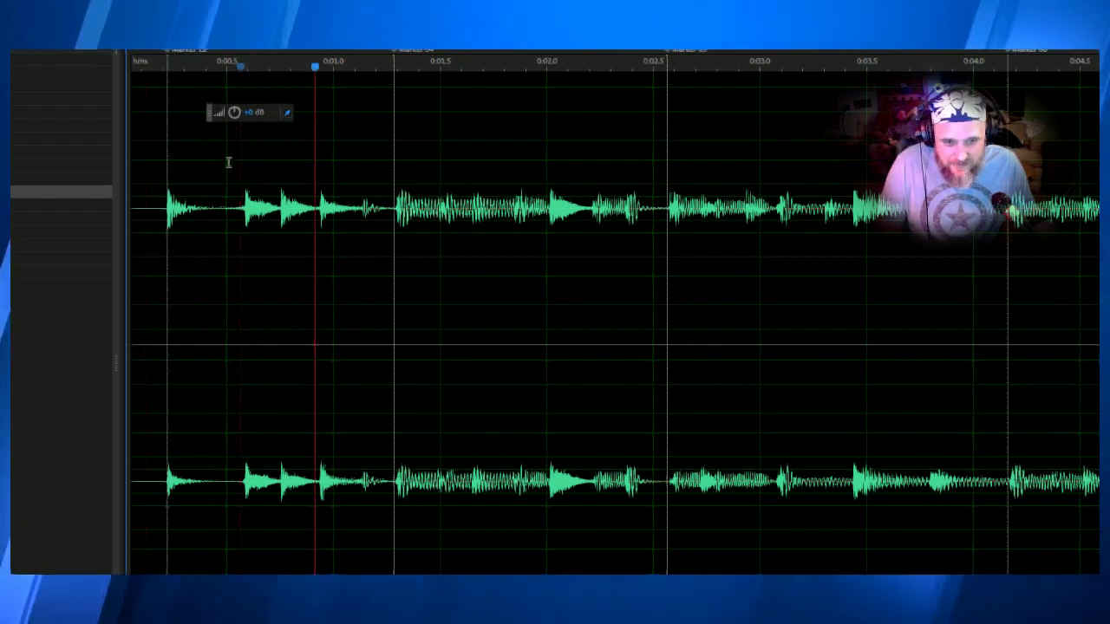
Add markers on the hits at about 0:00.59 and 0:00.94, between the first hit and Marker 04
key(equal)
key(equal)
key(equal)
key(minus)
key(minus)
key(minus)
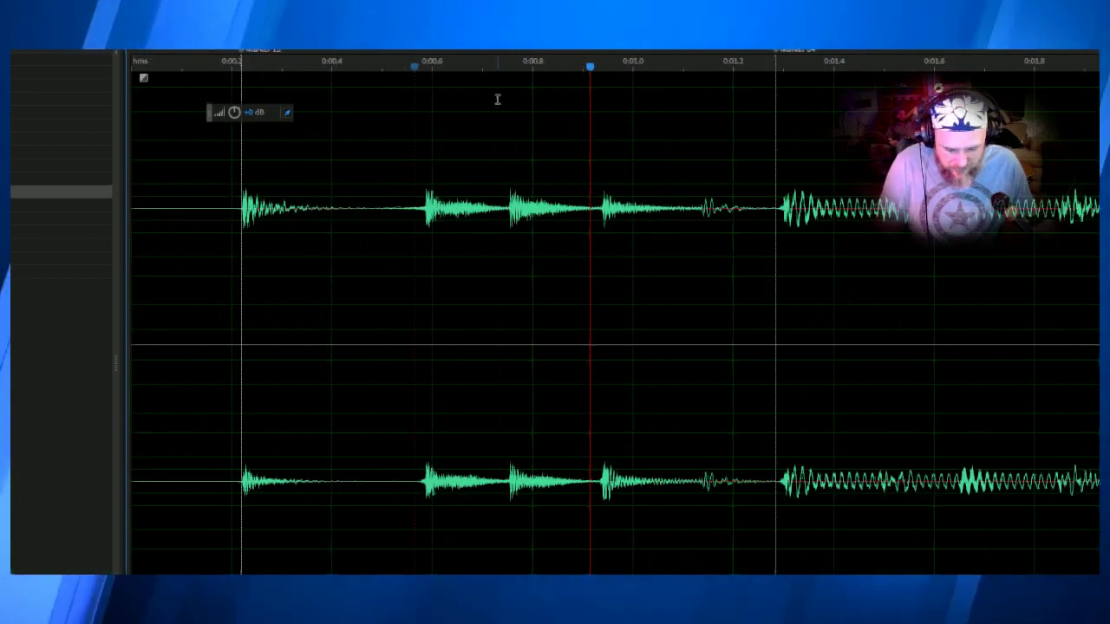
click(426, 66)
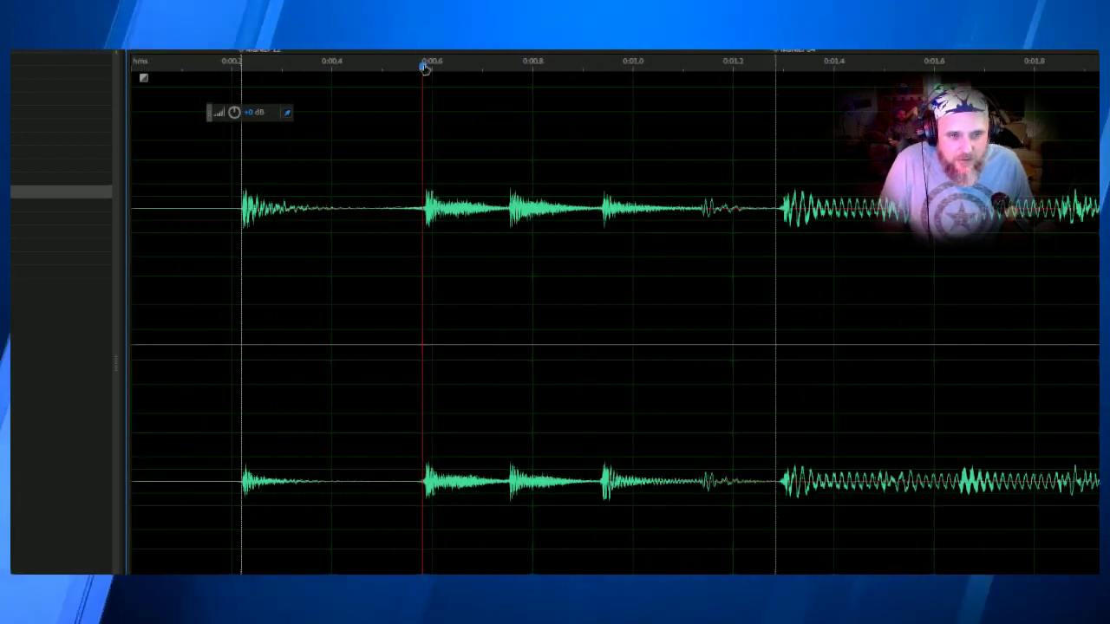
click(510, 63)
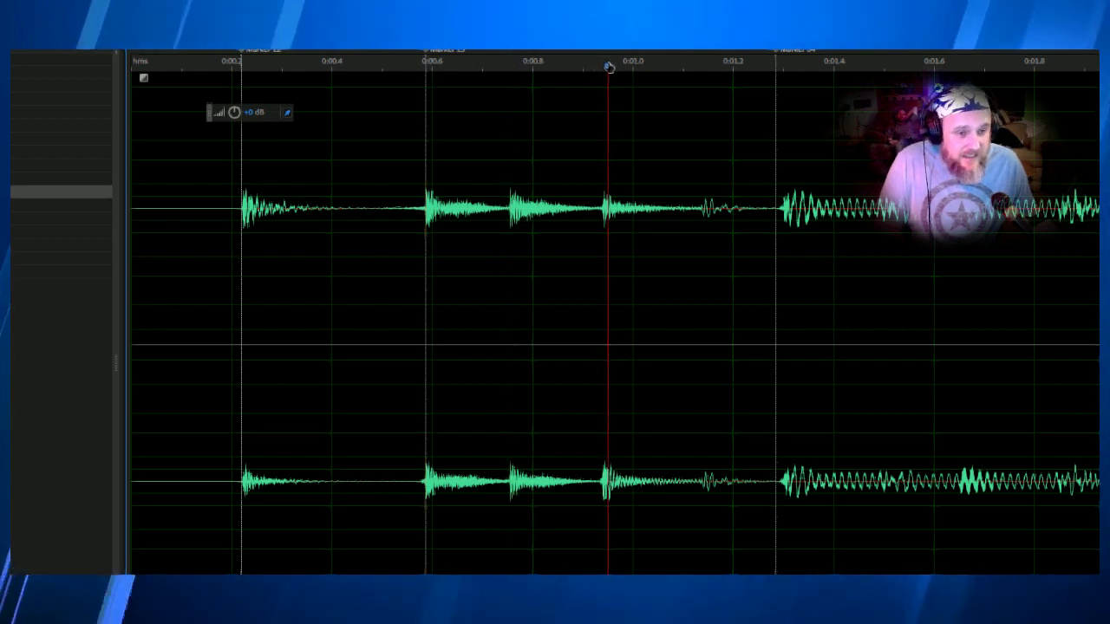
drag(608, 67, 601, 67)
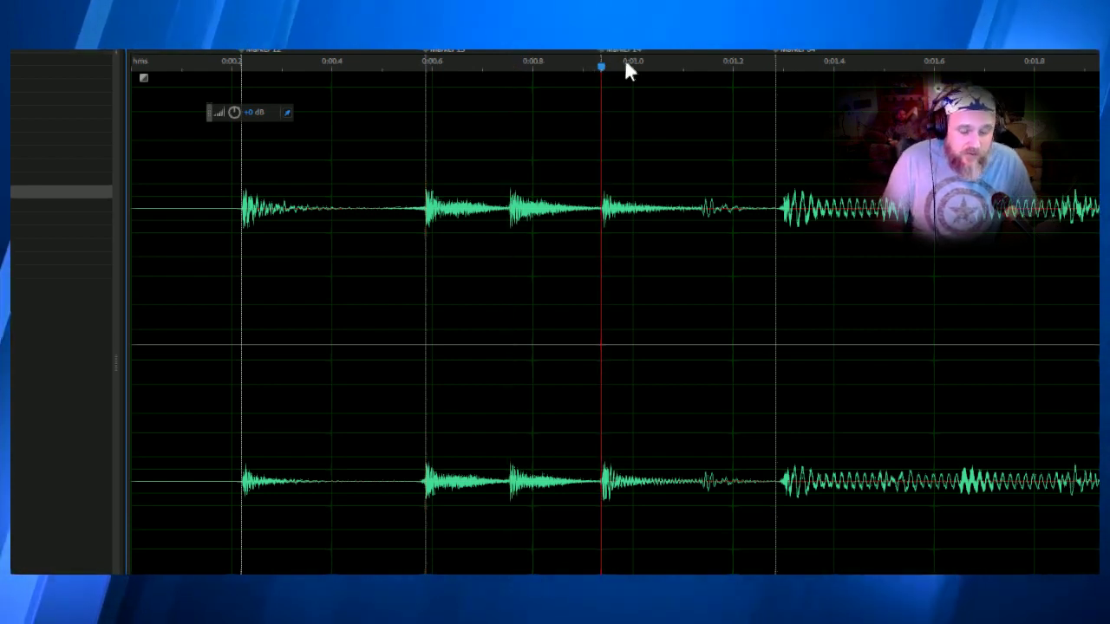
drag(600, 67, 602, 67)
scroll(697, 176, down, 3)
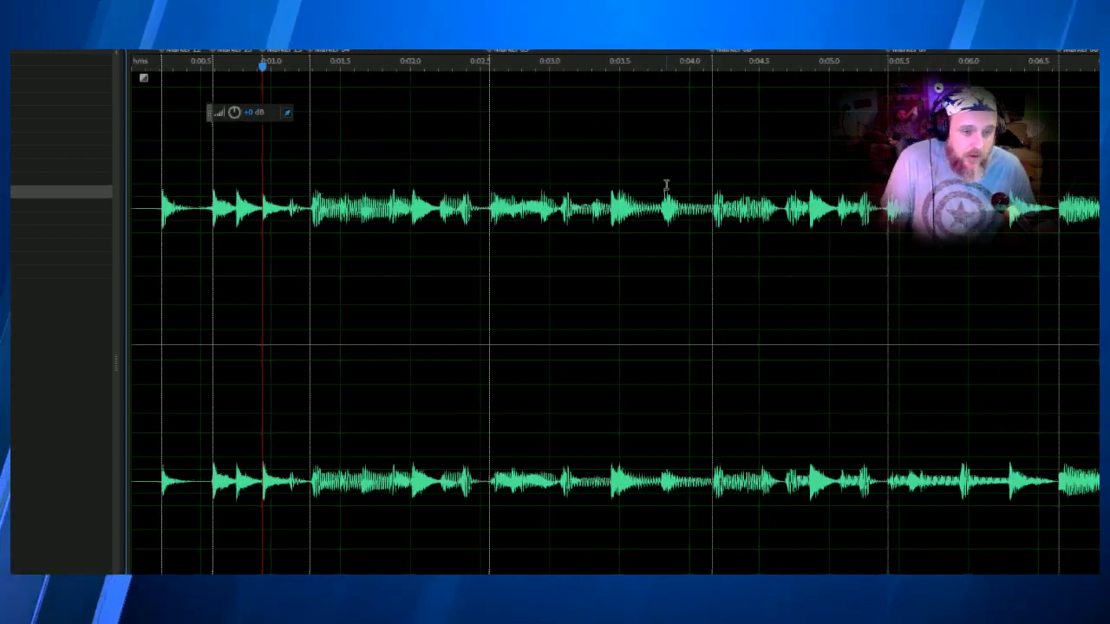
scroll(666, 185, down, 1)
scroll(666, 186, down, 1)
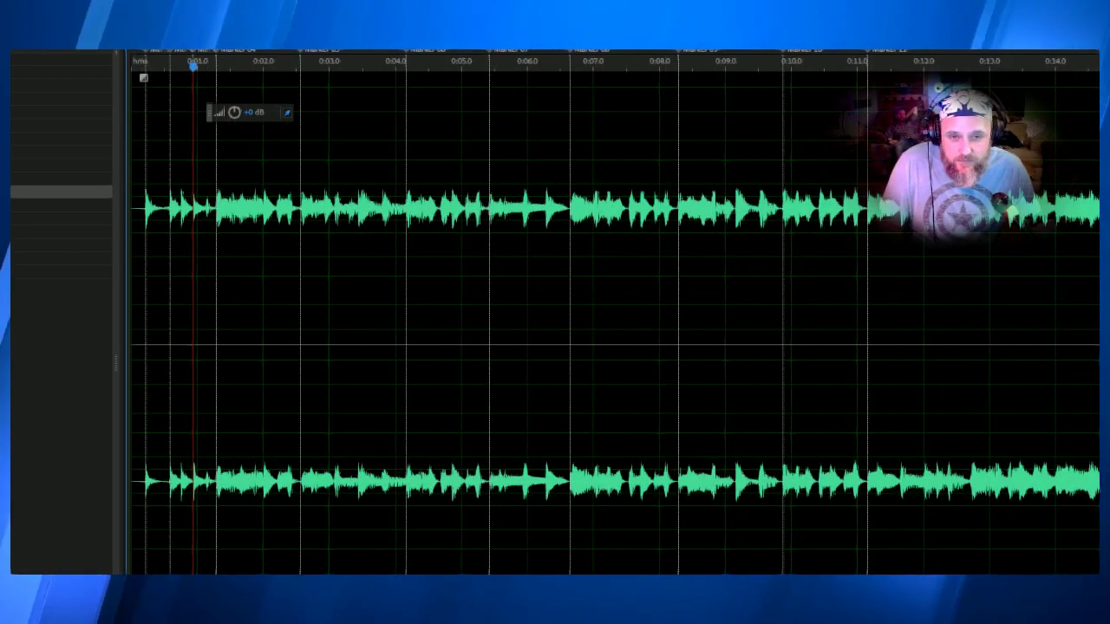
Open the Batch Process panel beside the waveform editor
key(alt+w)
click(72, 81)
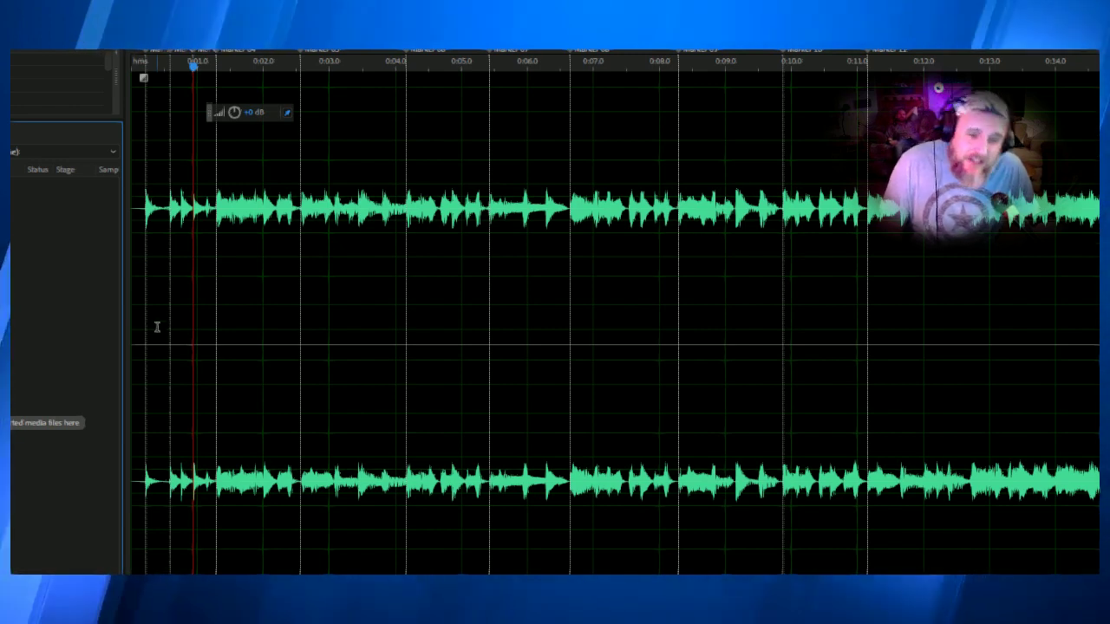
scroll(157, 326, up, 1)
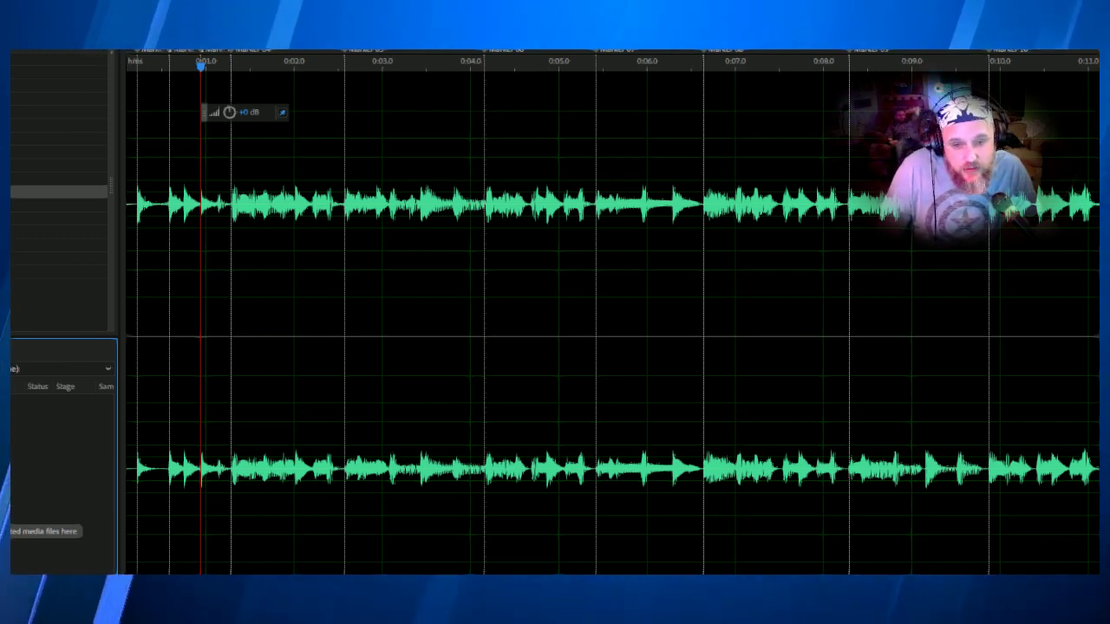
click(59, 219)
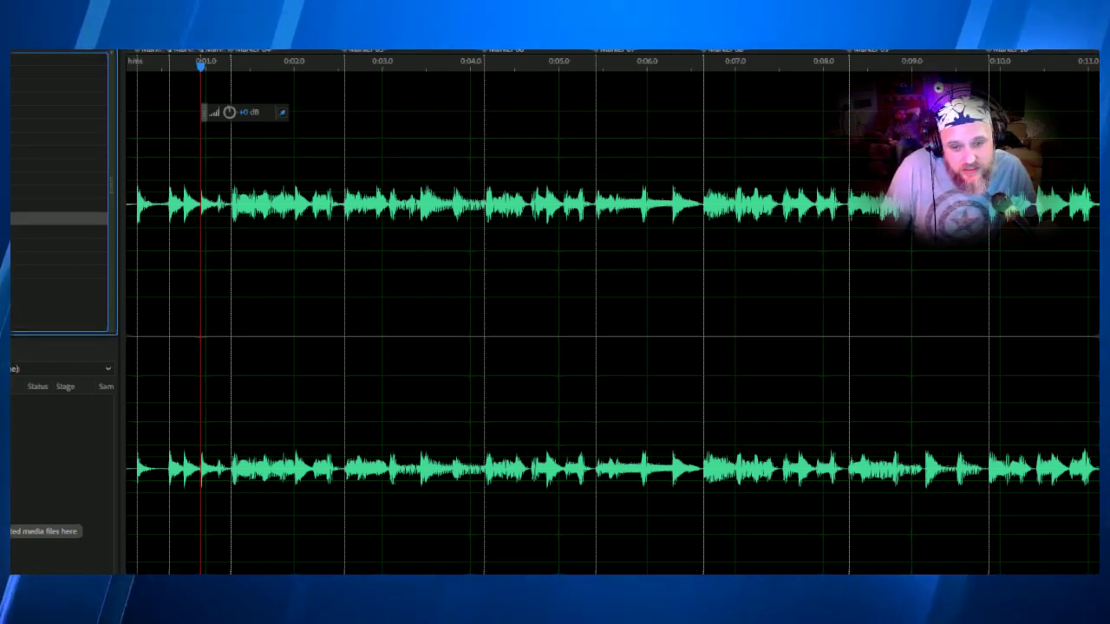
click(59, 191)
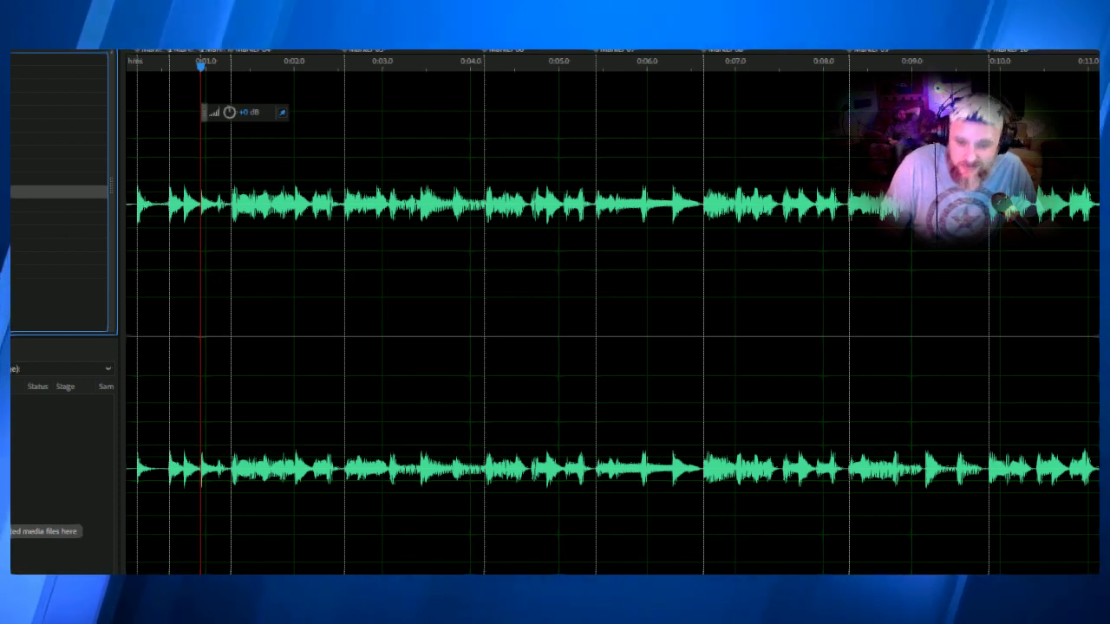
click(43, 50)
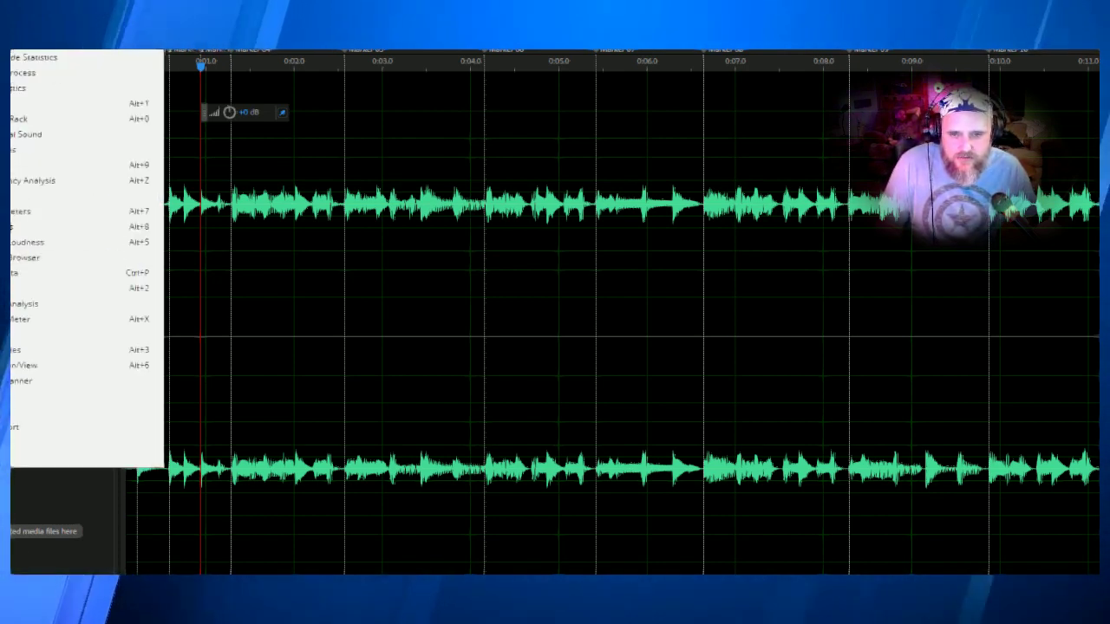
key(Escape)
Play and select the first hit, from about 0:00.22 to 0:00.59, and open Save Selection As for it
scroll(133, 124, up, 5)
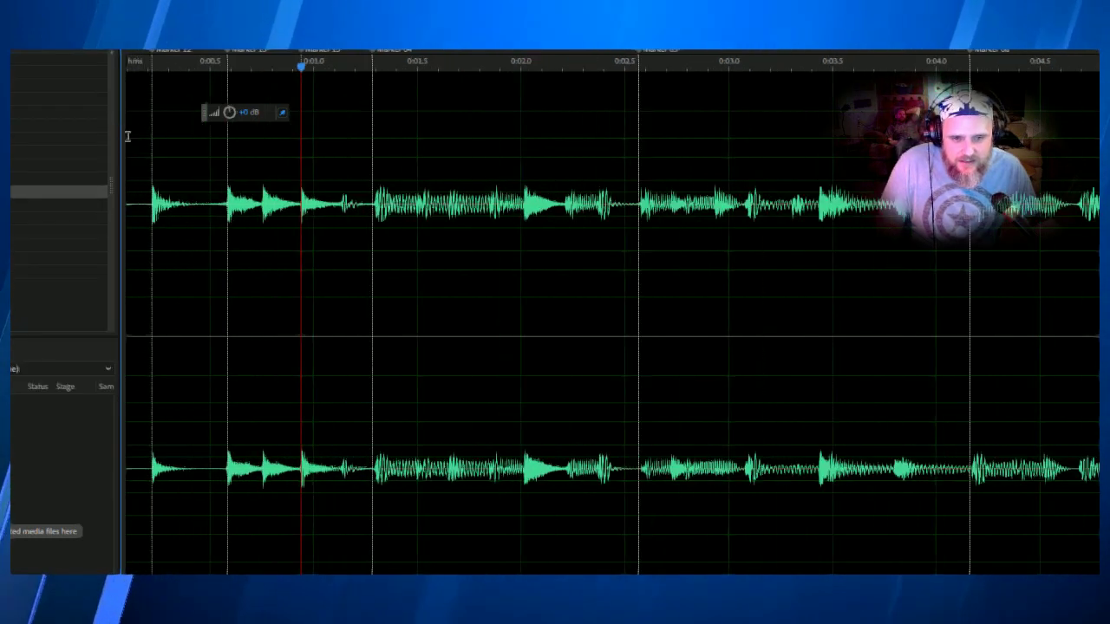
scroll(190, 217, up, 2)
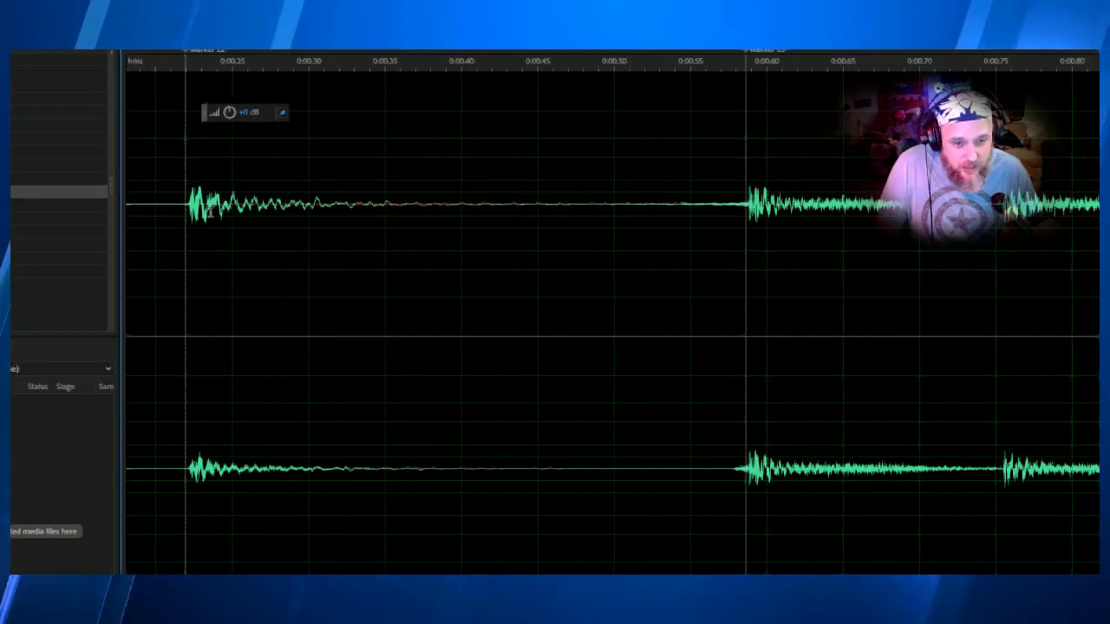
key(space)
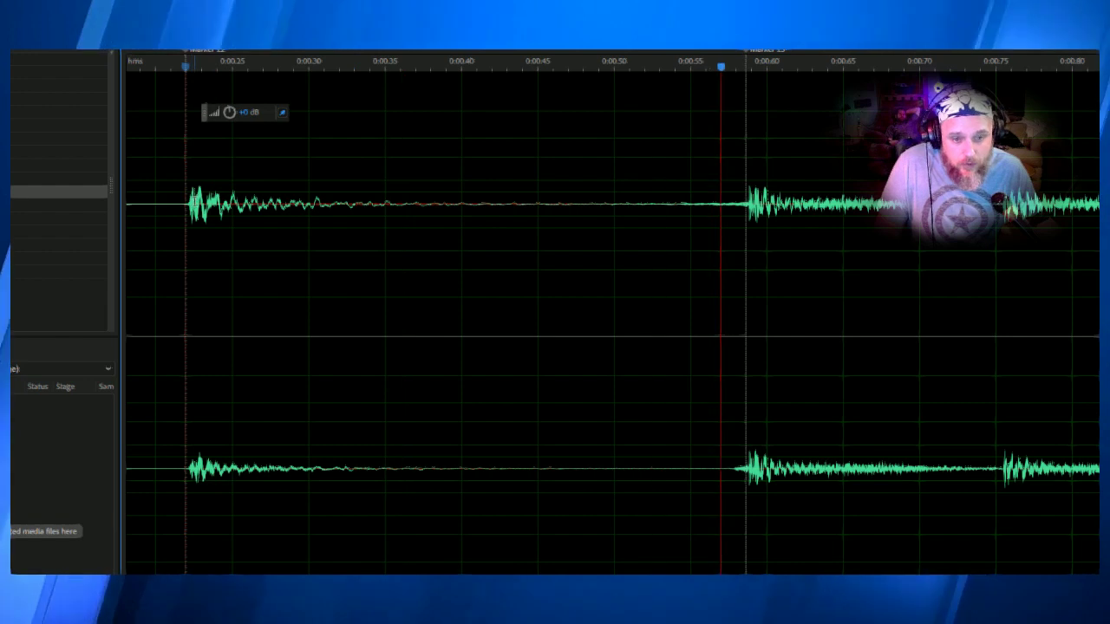
key(space)
drag(235, 198, 742, 196)
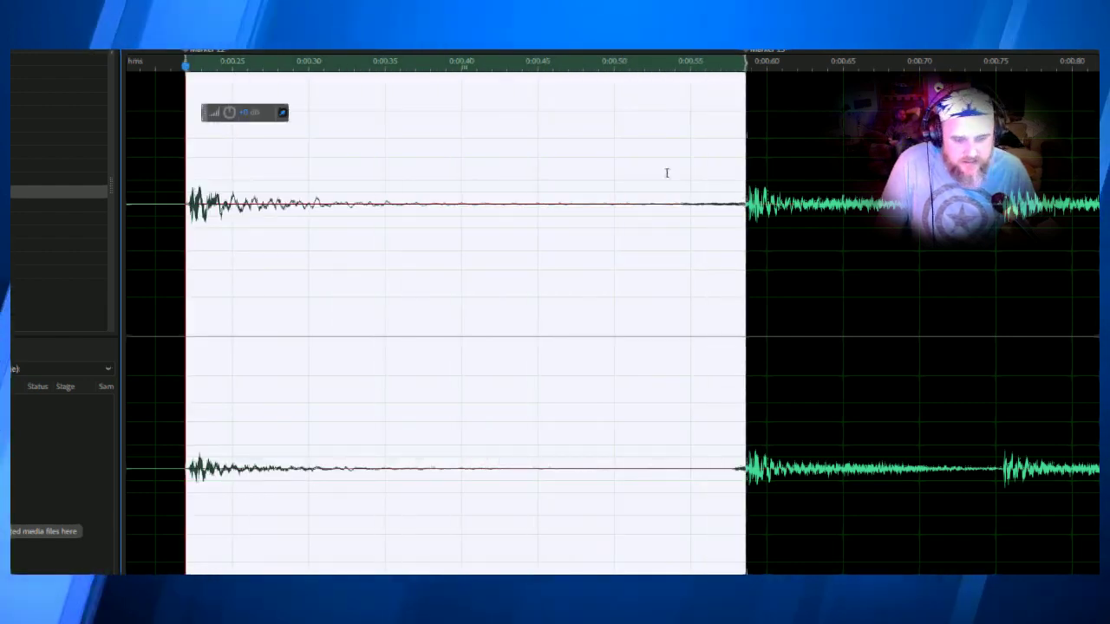
right_click(472, 214)
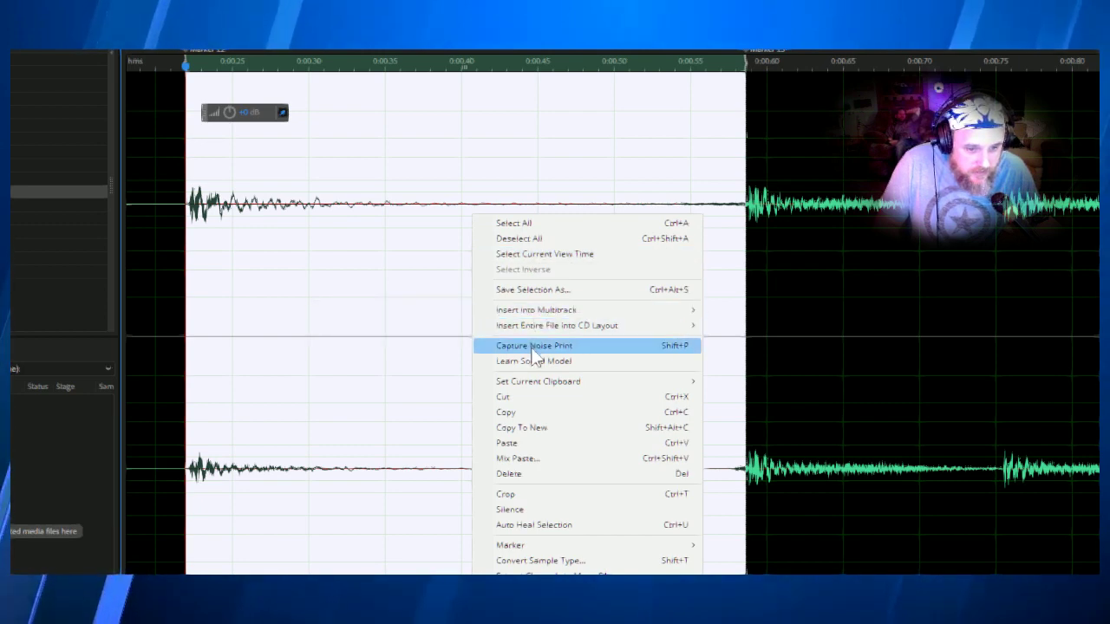
click(541, 292)
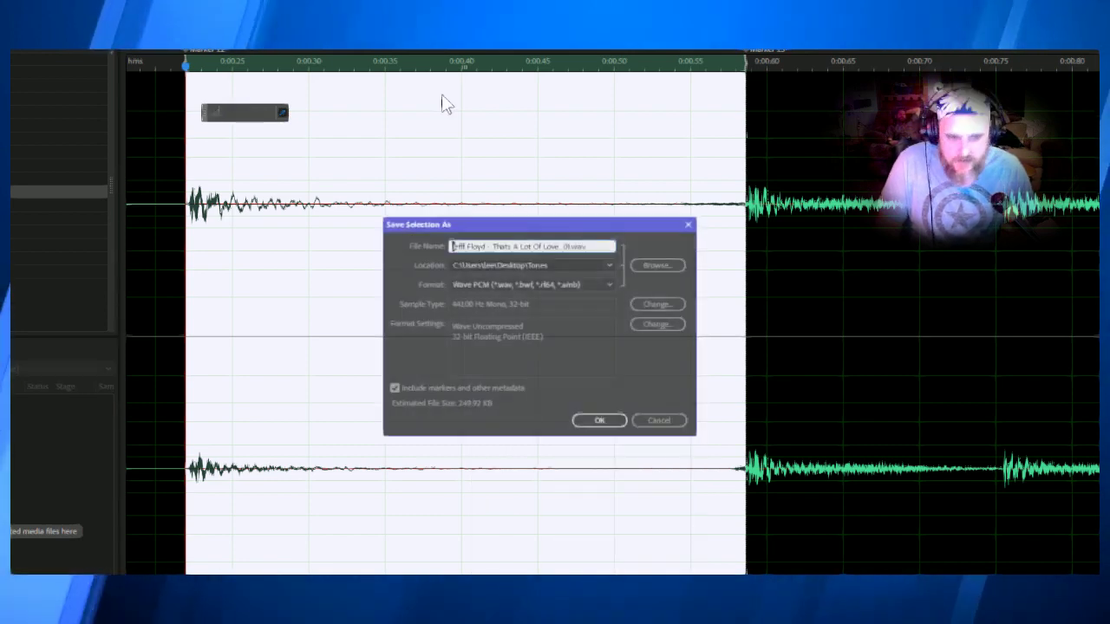
Create a folder named "Jeff Floyd - Thats A Lot Of Love" on the Desktop as the save location
click(637, 270)
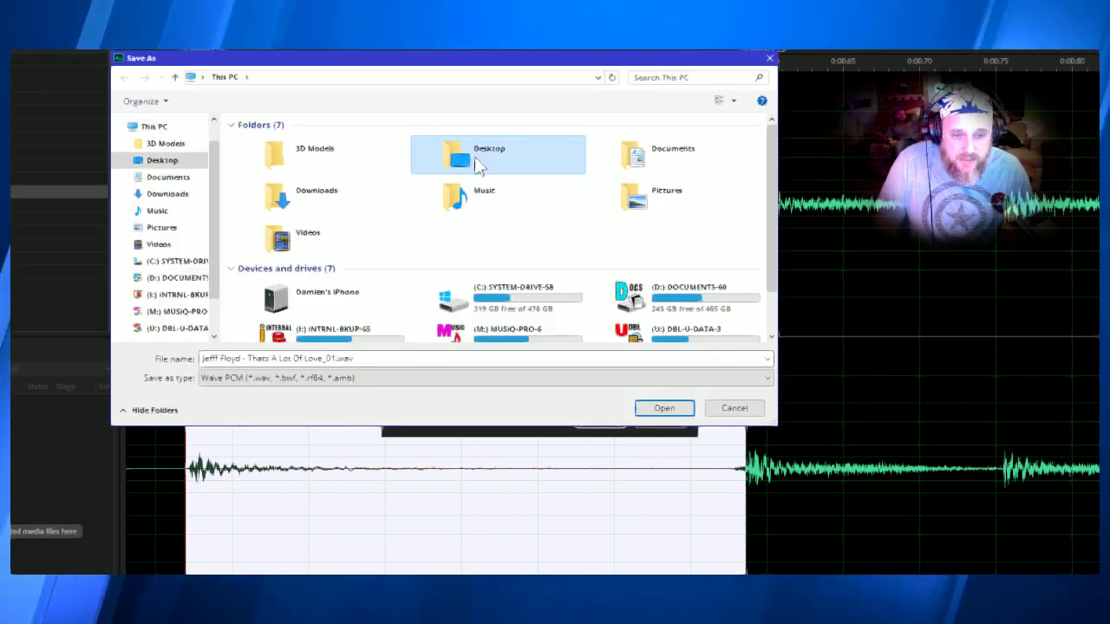
double_click(478, 140)
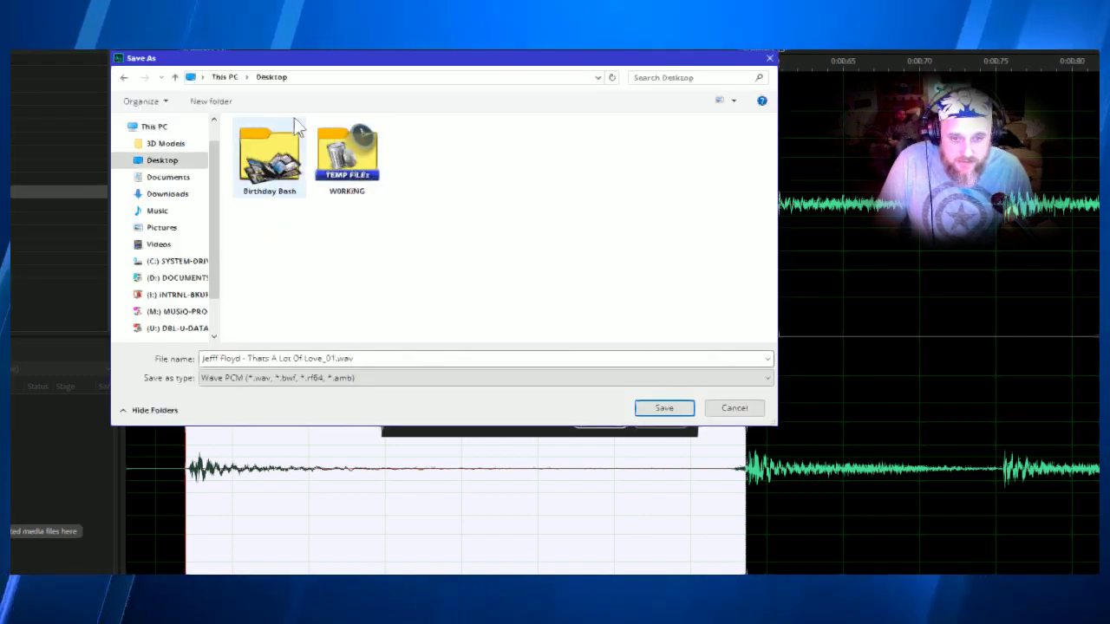
click(212, 102)
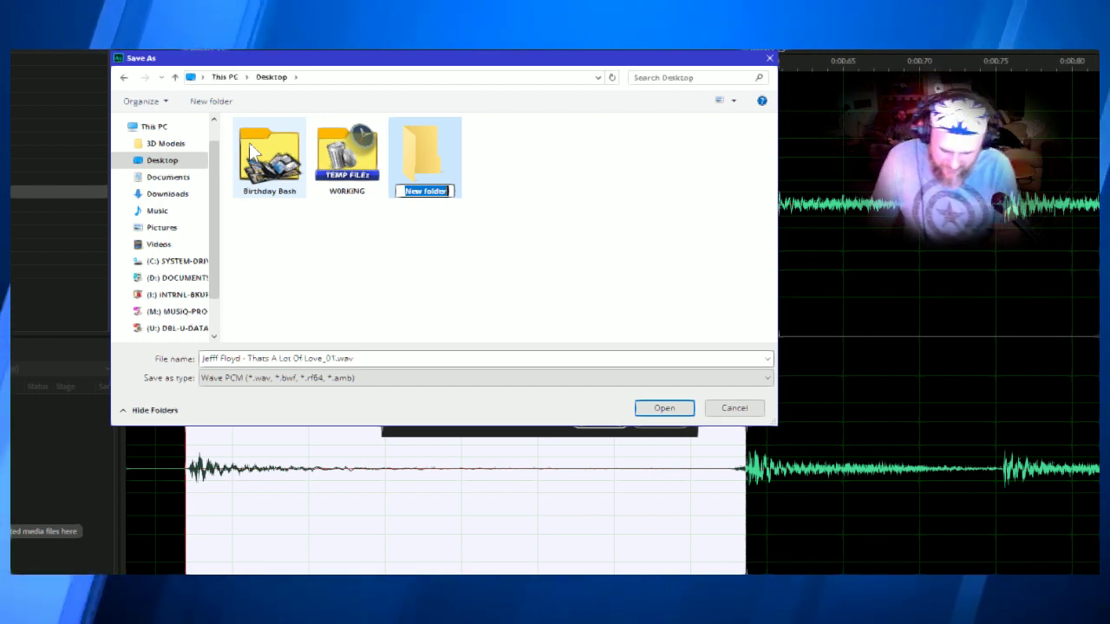
text(Jeff Flo)
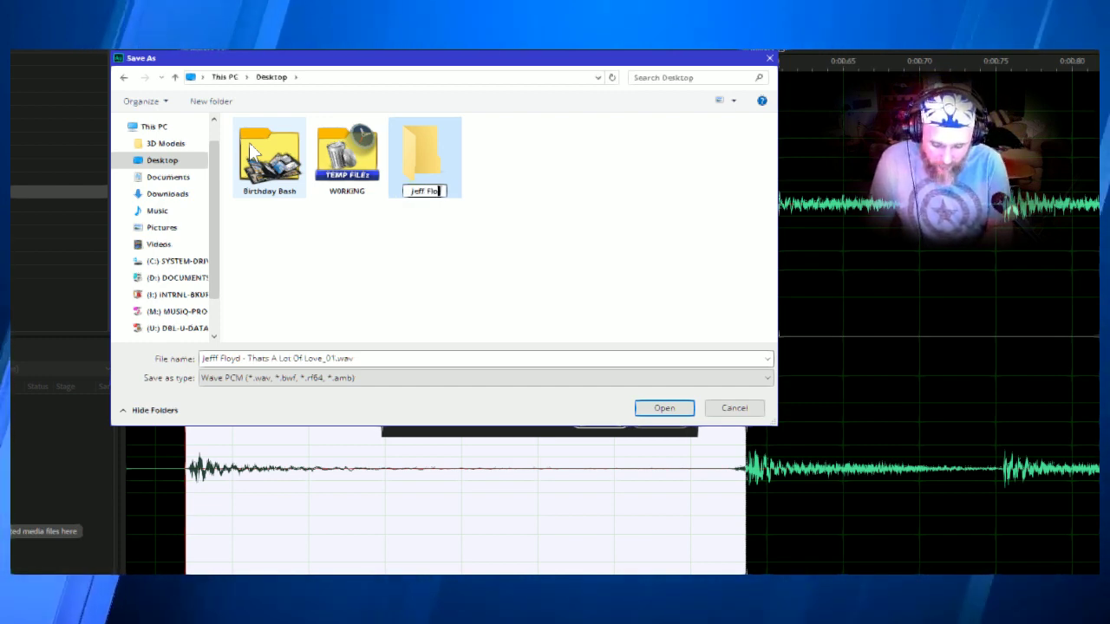
text(yd)
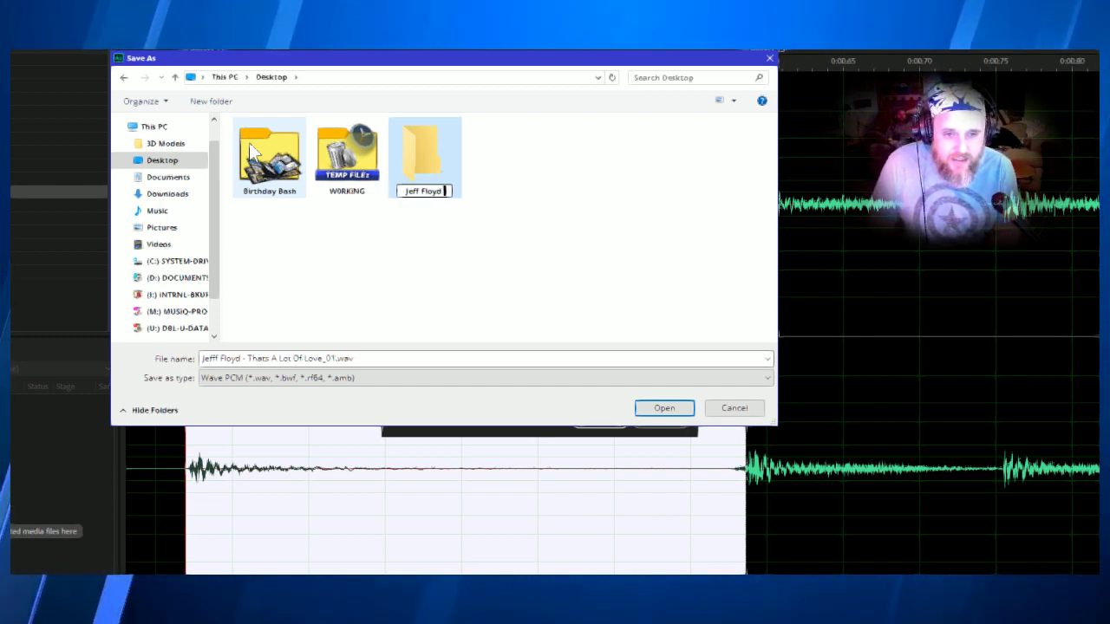
text( -)
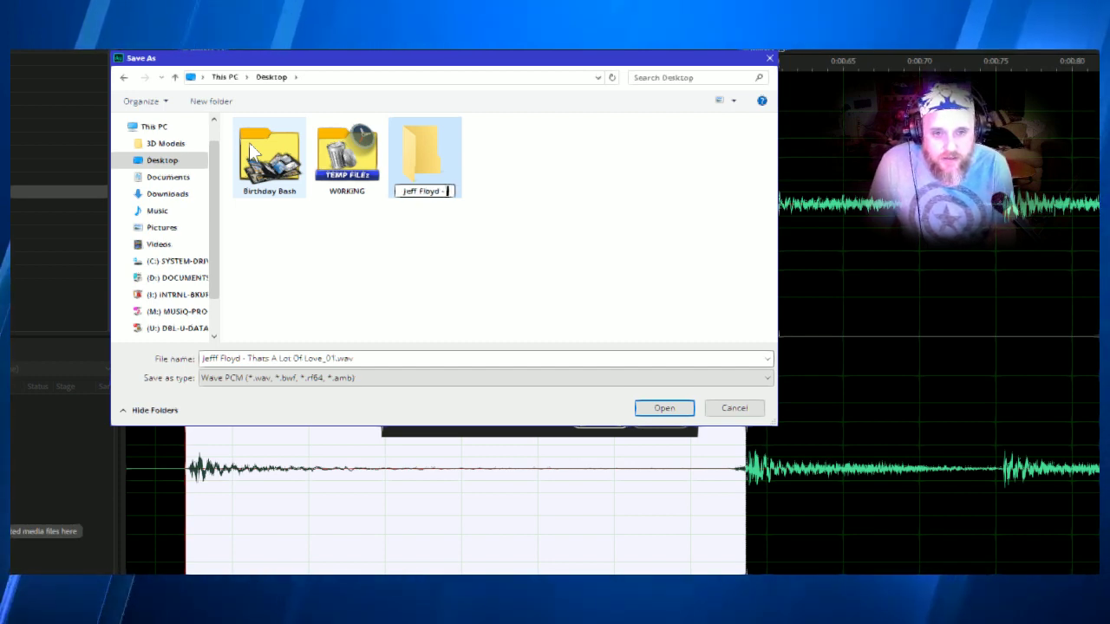
key(BackSpace)
key(BackSpace)
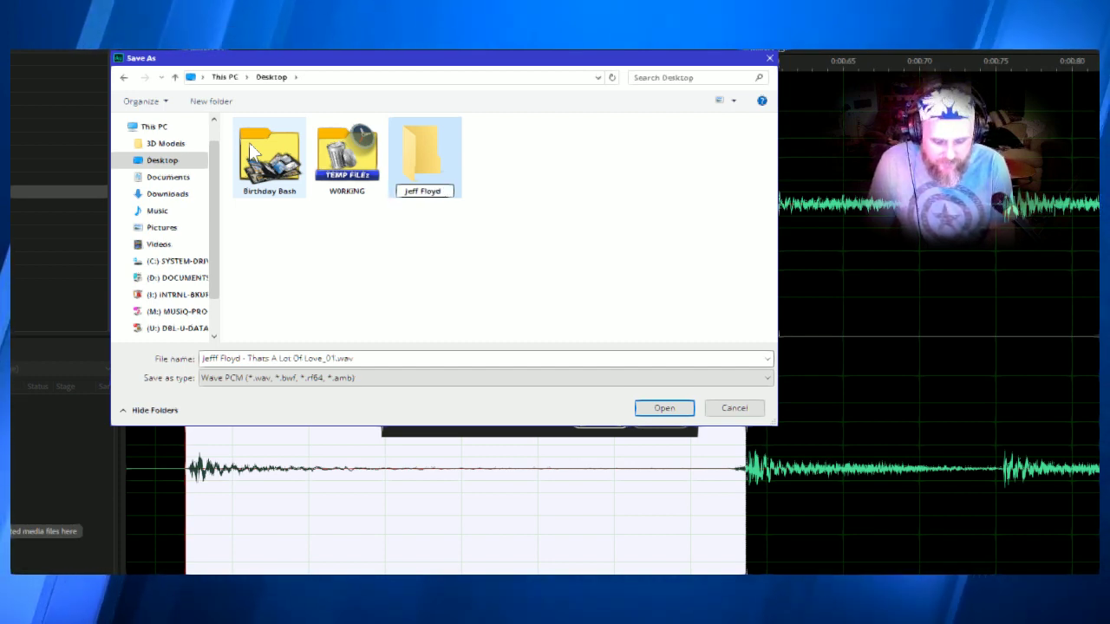
text(- Thats A)
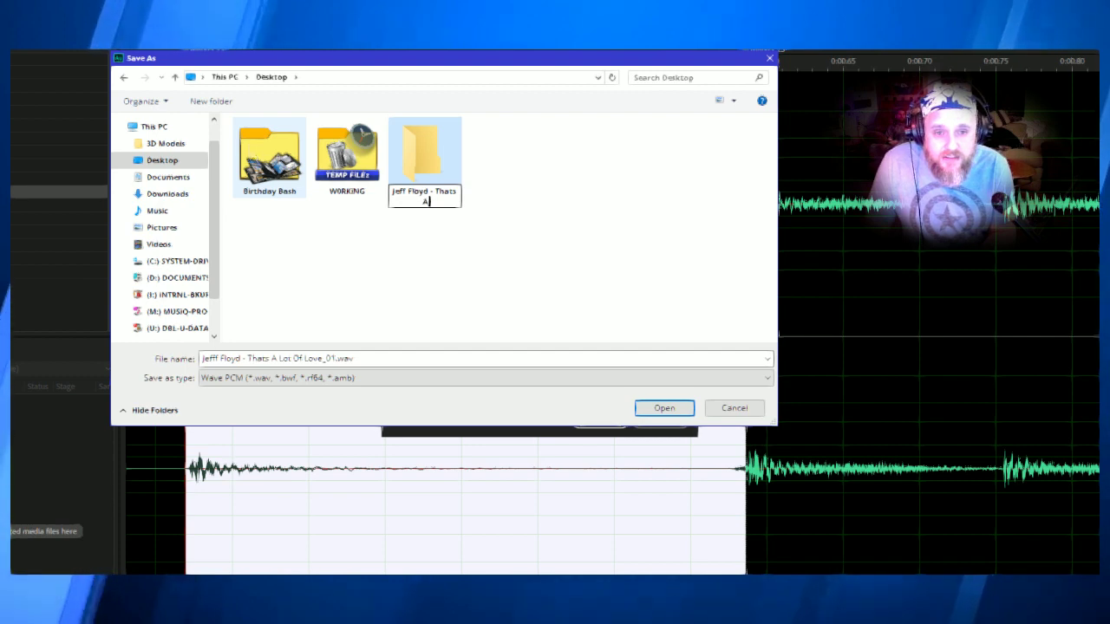
text( Lot Of Love)
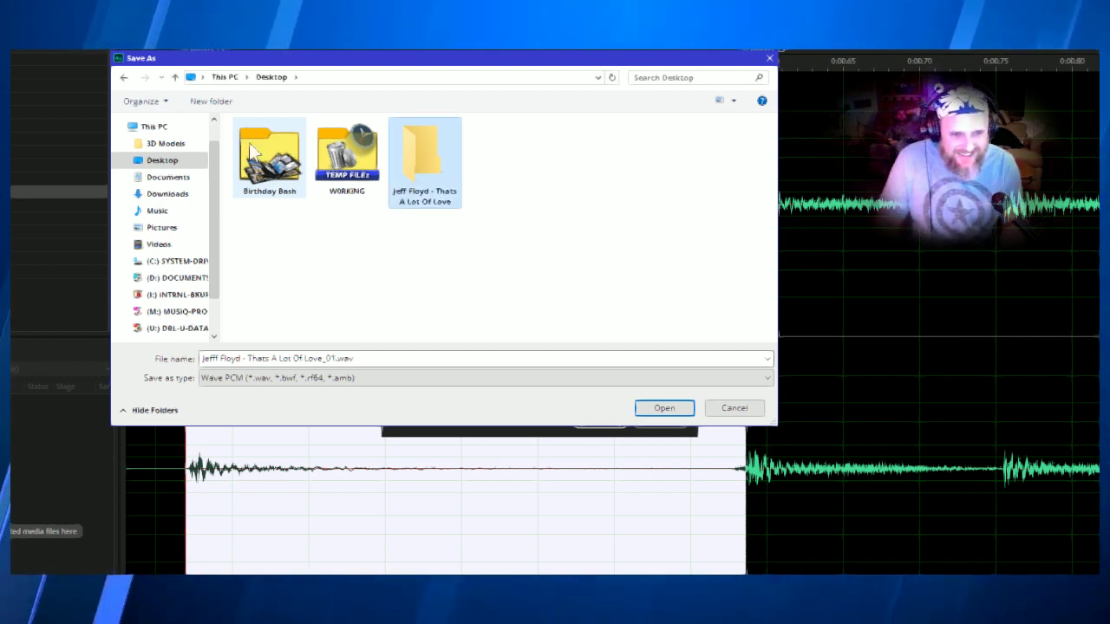
Save the selected hit in the new folder as Kick Drum.wav in Wave PCM format
double_click(414, 148)
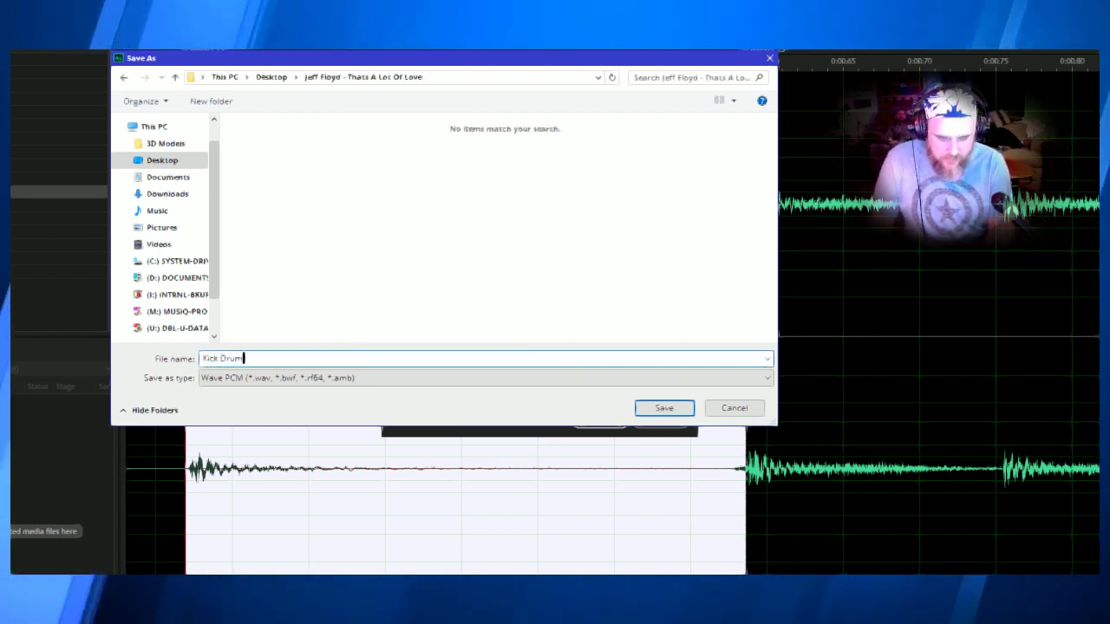
key(Return)
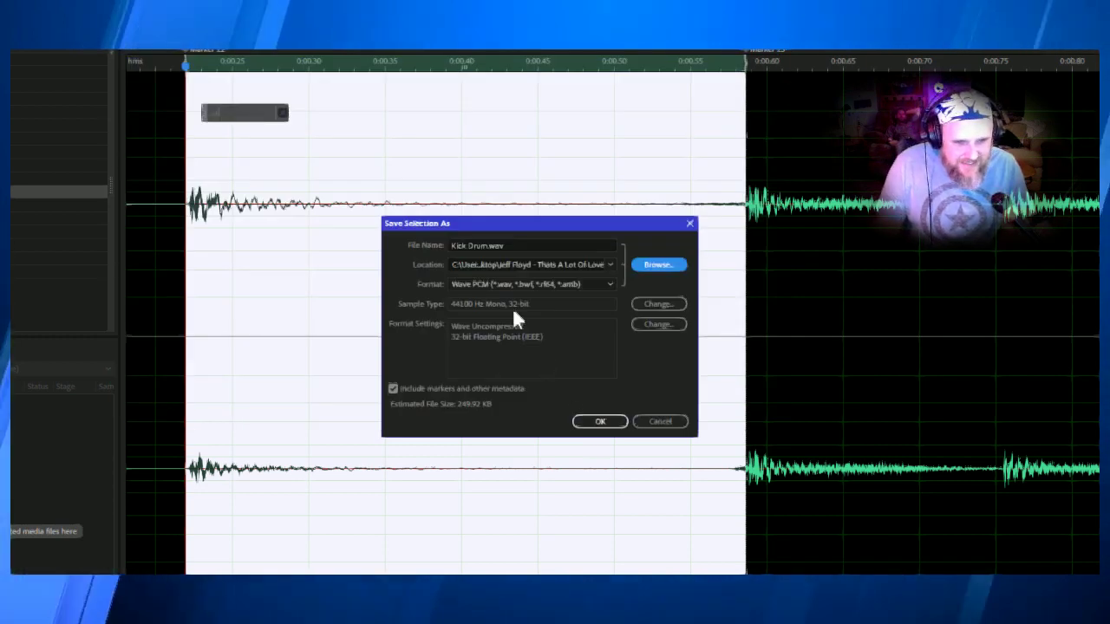
click(599, 421)
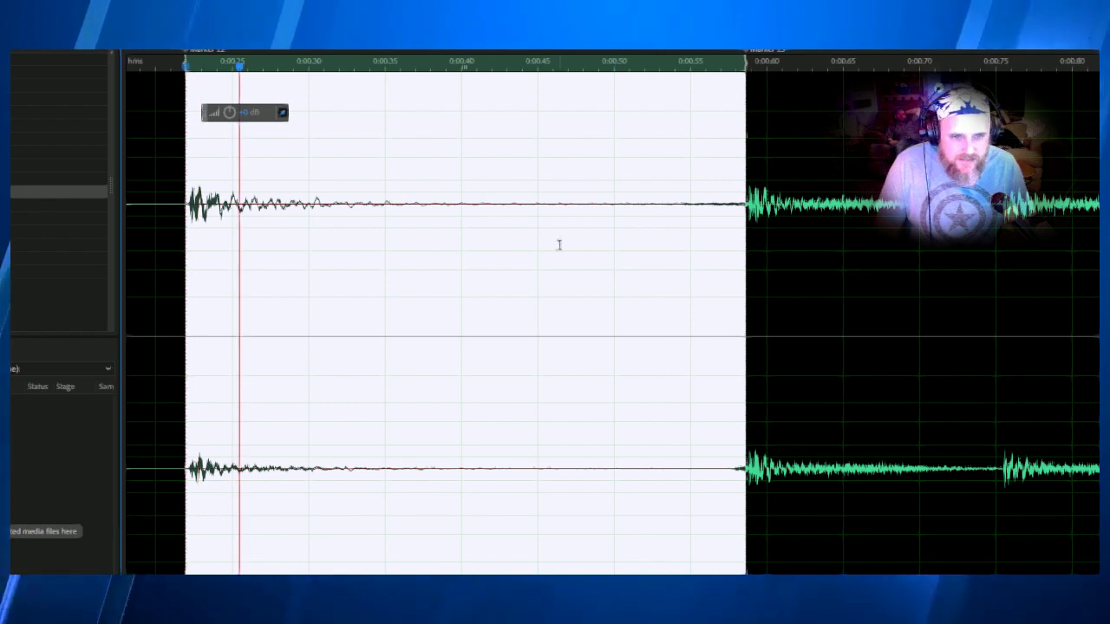
Play the second hit and add a marker at the start of the following unmarked hit at about 0:00.75
scroll(560, 245, down, 2)
click(536, 238)
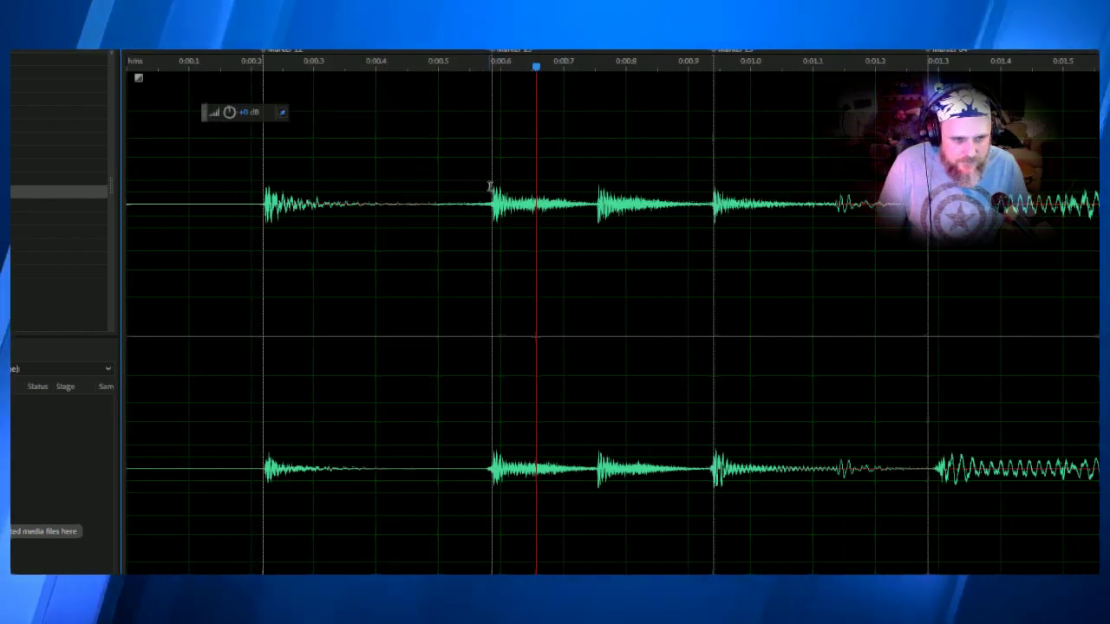
scroll(587, 212, up, 1)
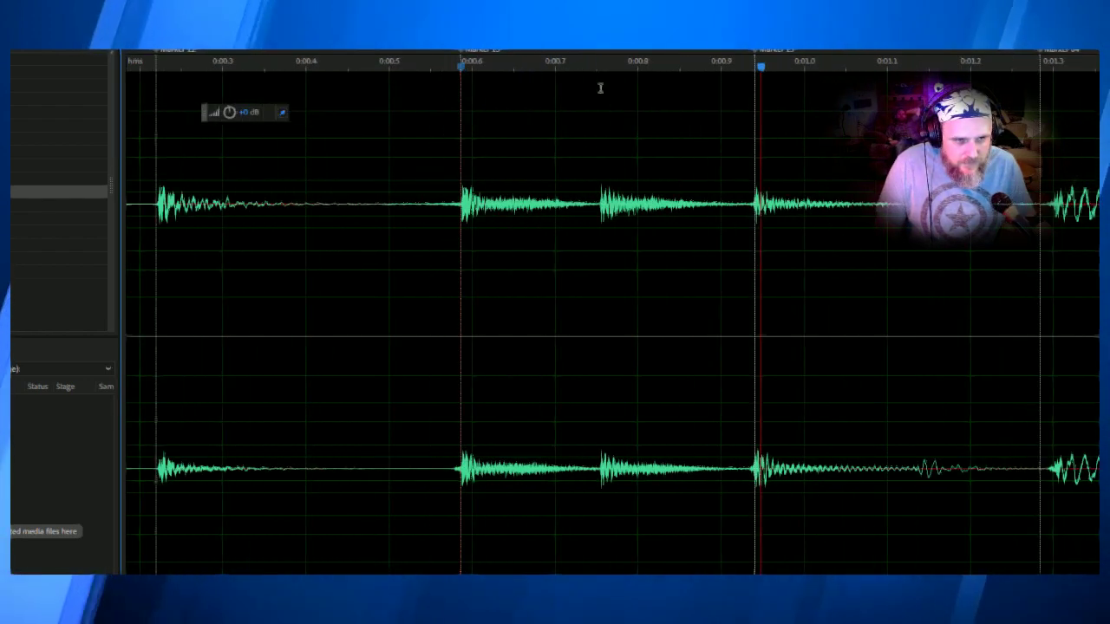
key(alt+m)
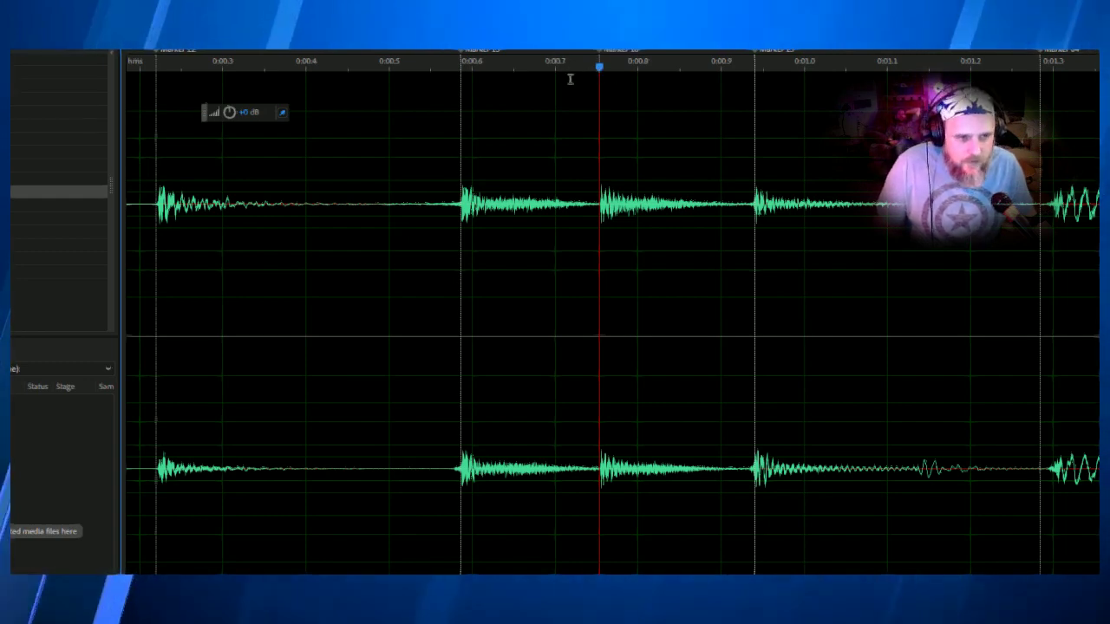
Move the marker at about 0:00.59 onto the onset of its hit and clear the selection
scroll(518, 139, up, 2)
drag(656, 193, 450, 192)
scroll(659, 57, up, 1)
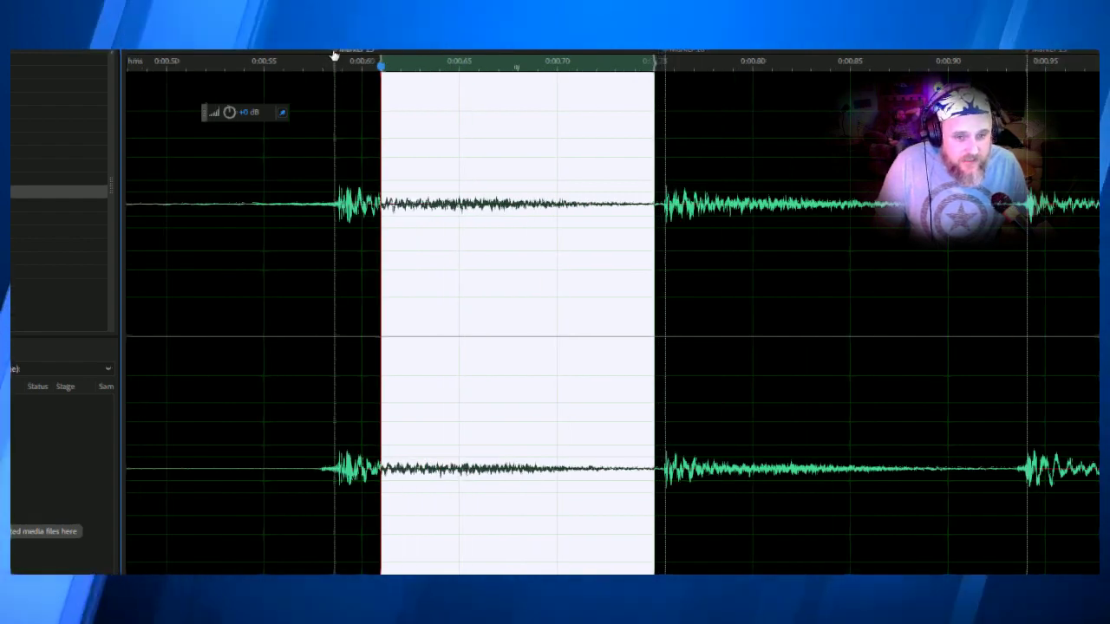
click(483, 151)
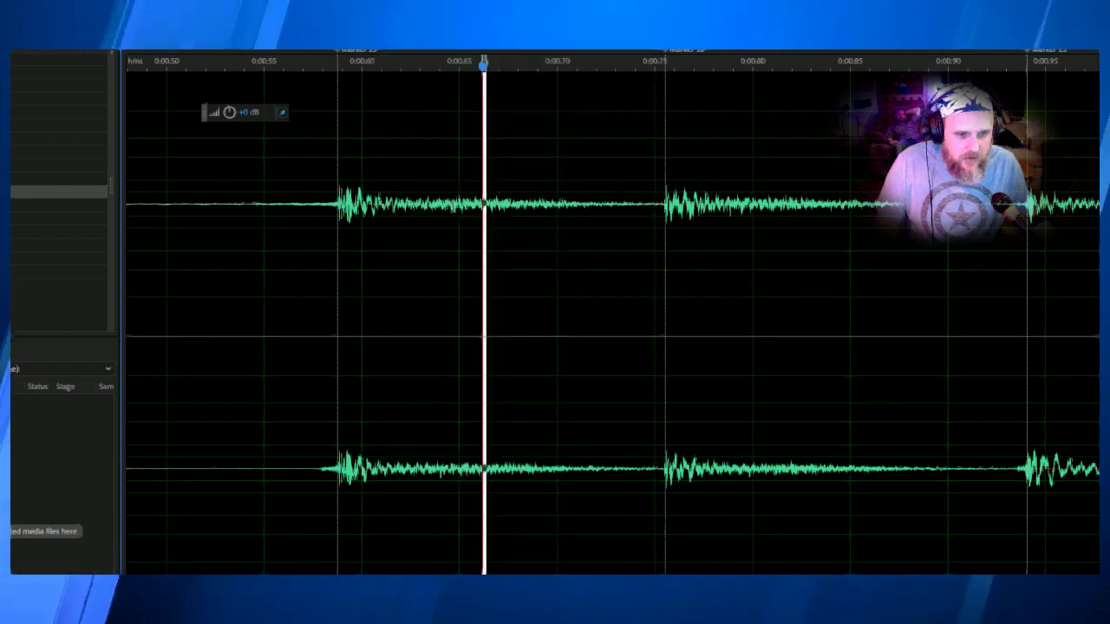
key(ctrl+a)
click(570, 207)
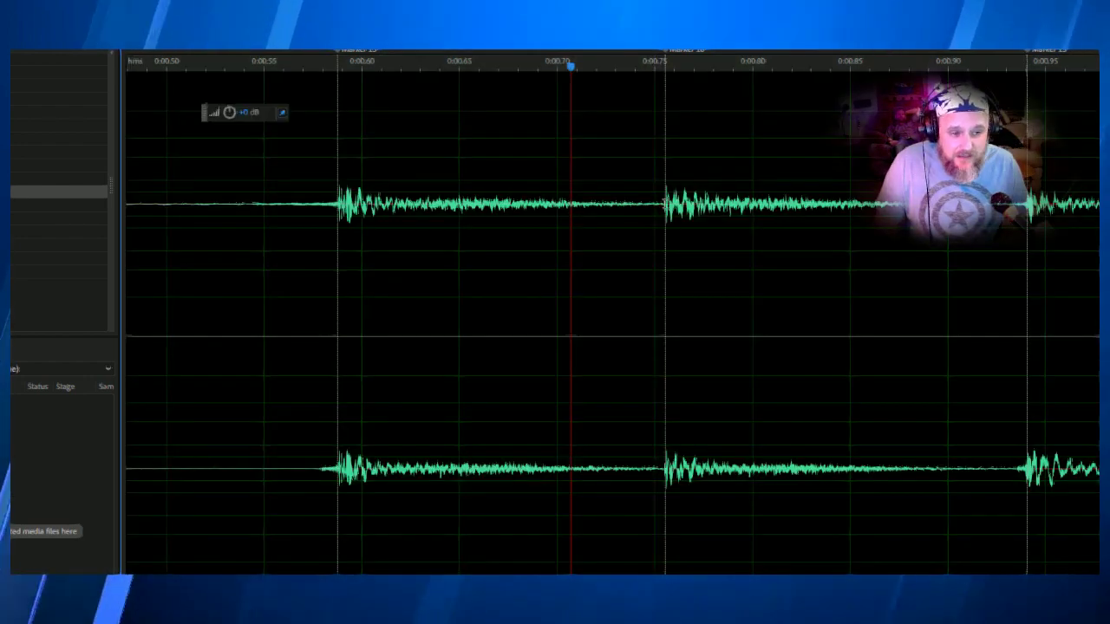
Select the hit between the markers at about 0:00.59 and 0:00.75 and save the selection as Snare
drag(664, 213, 333, 223)
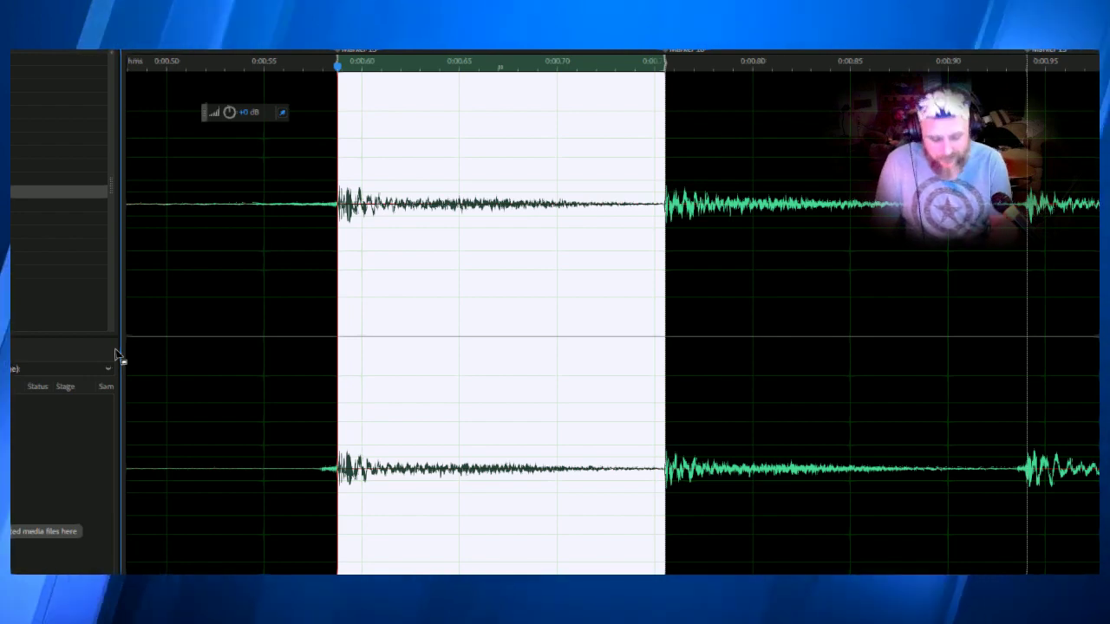
key(ctrl+alt+s)
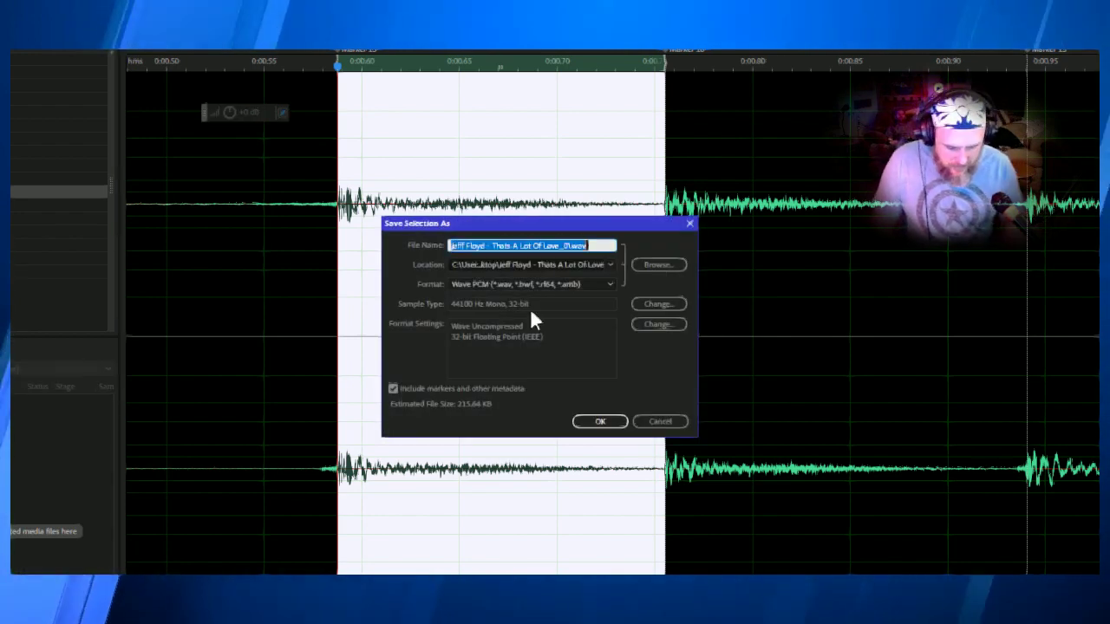
text(Snare)
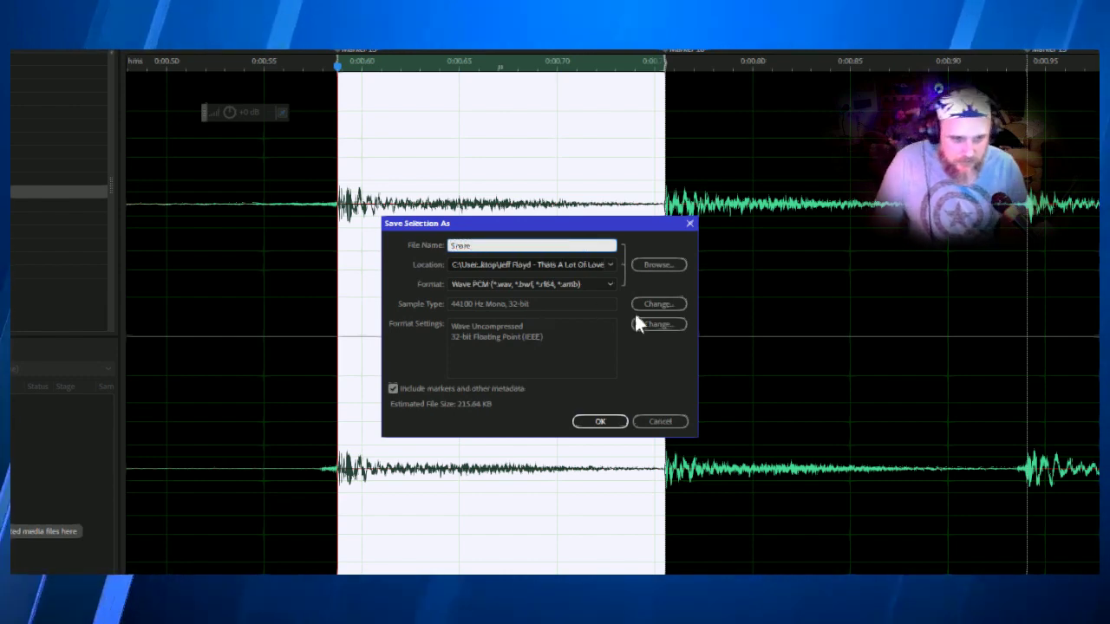
click(600, 421)
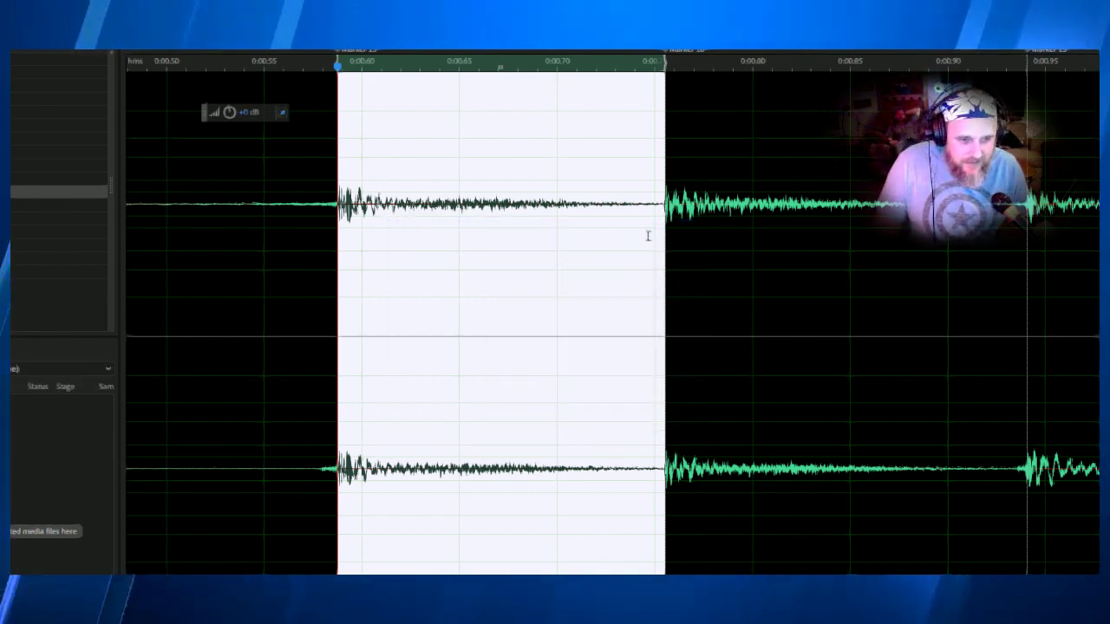
Select and play the hit between the markers at about 0:00.75 and 0:00.94, and save it as another snare file
click(676, 226)
double_click(676, 225)
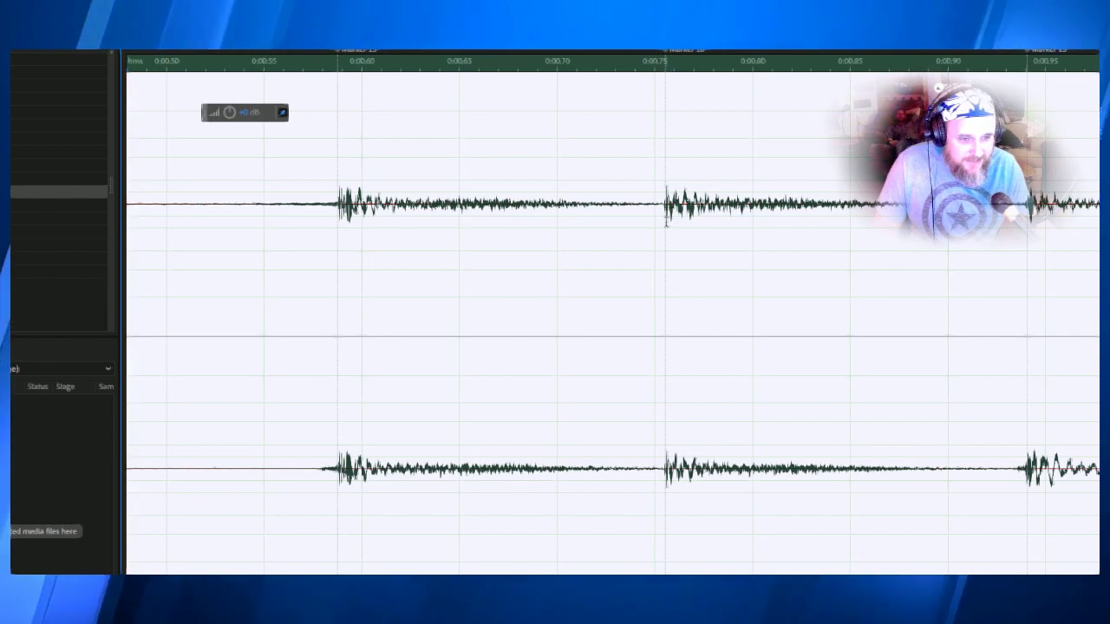
click(667, 221)
drag(667, 221, 1027, 221)
key(space)
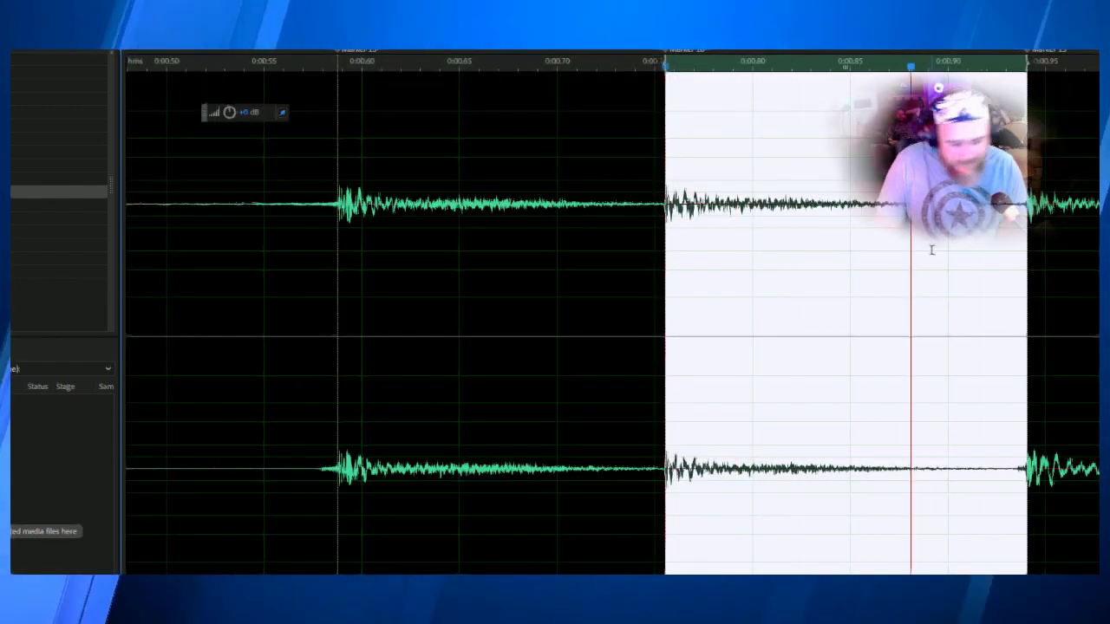
key(ctrl+alt+s)
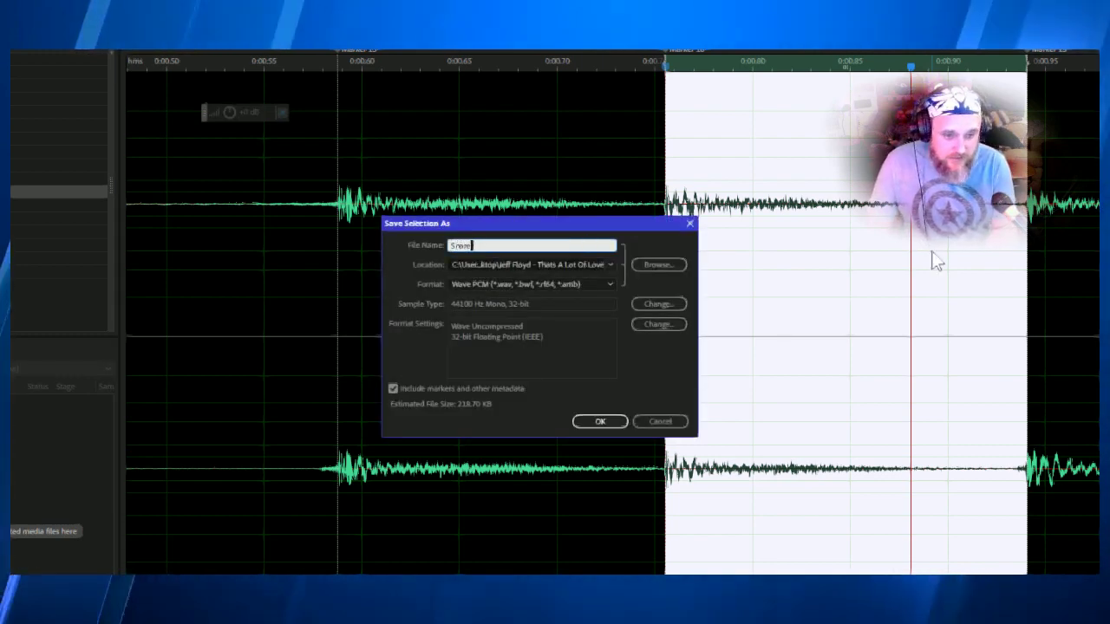
key(Return)
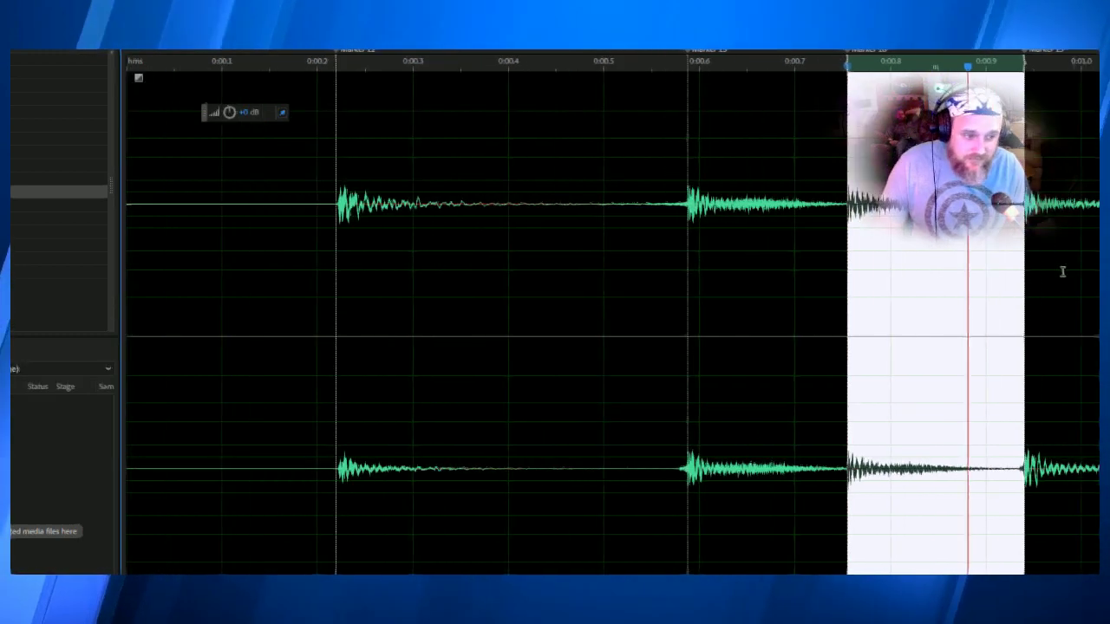
Select the hit from the marker at about 0:00.94 to about 0:01.12 and save the selection as Tom
scroll(938, 258, down, 5)
click(736, 230)
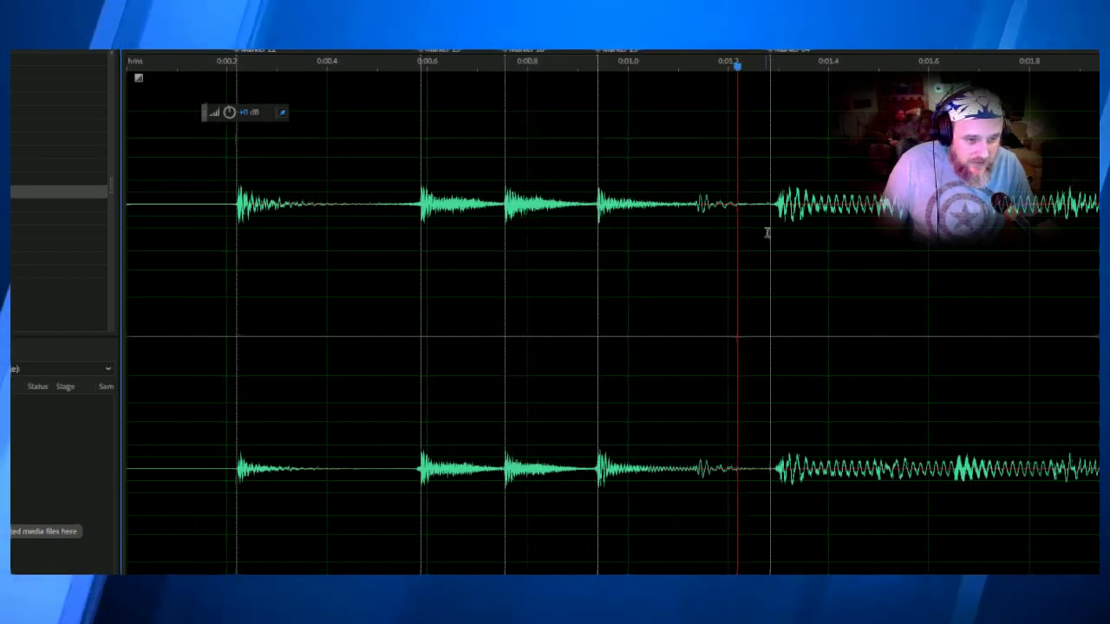
drag(768, 231, 600, 260)
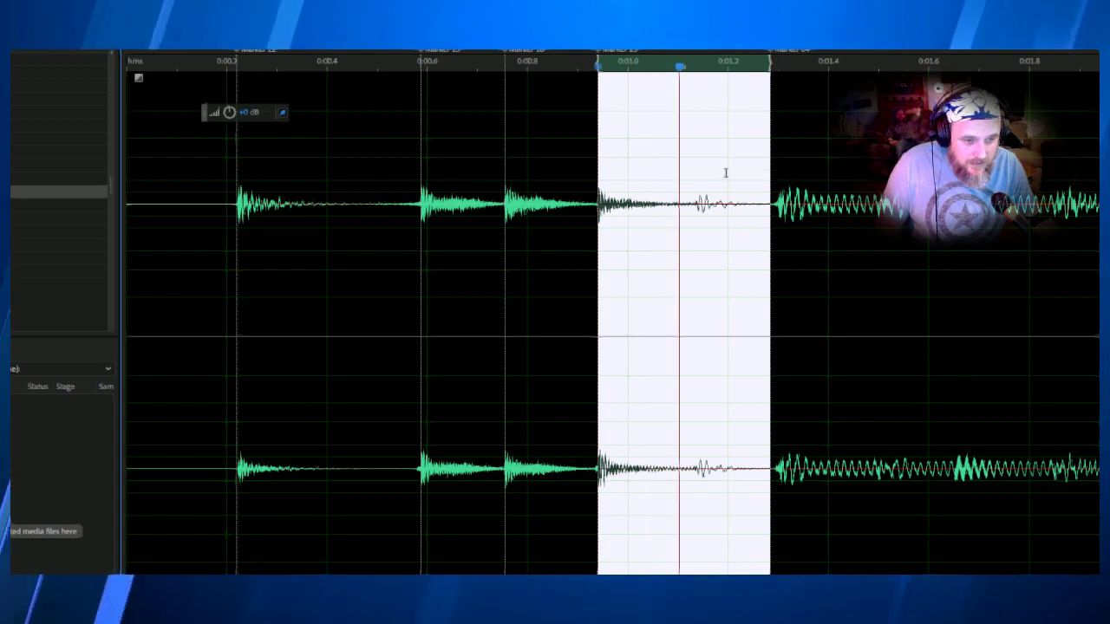
drag(766, 166, 687, 194)
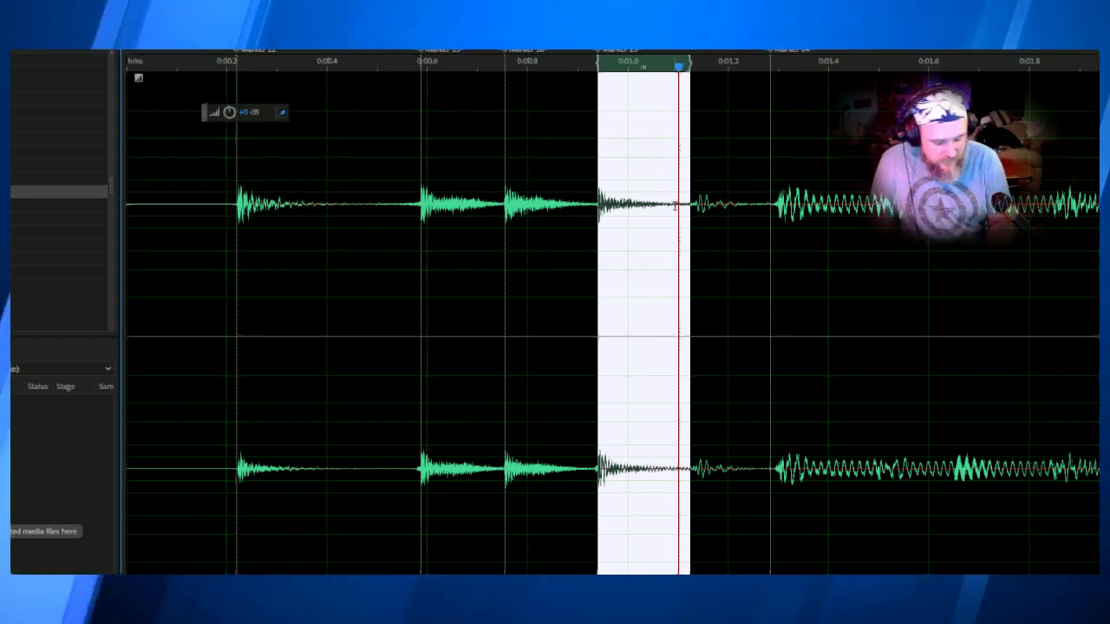
key(ctrl+alt+s)
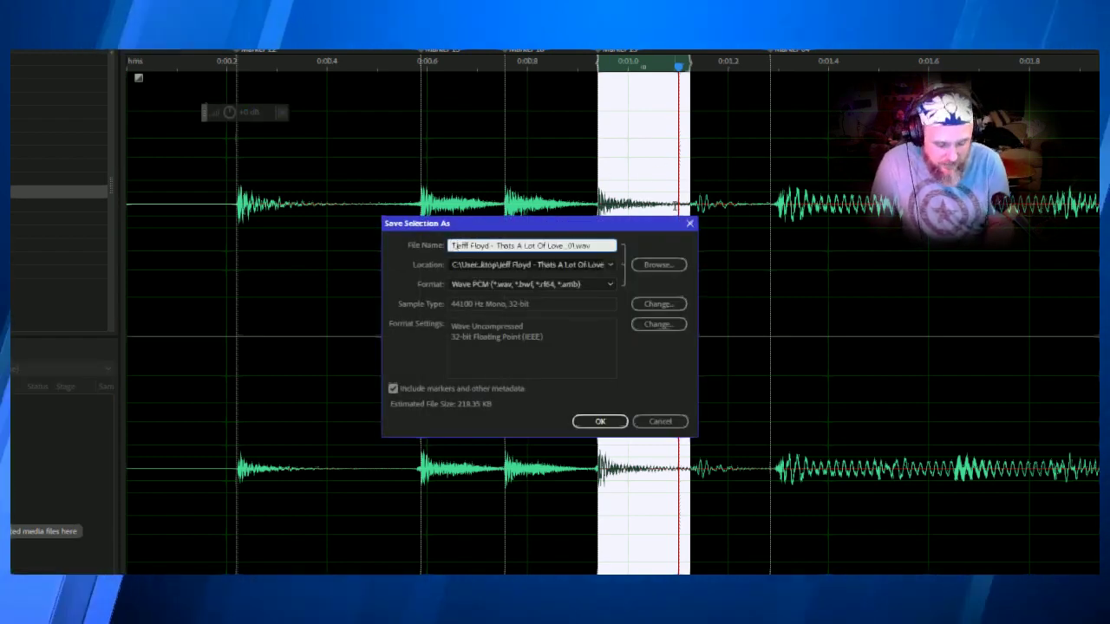
text(Tom)
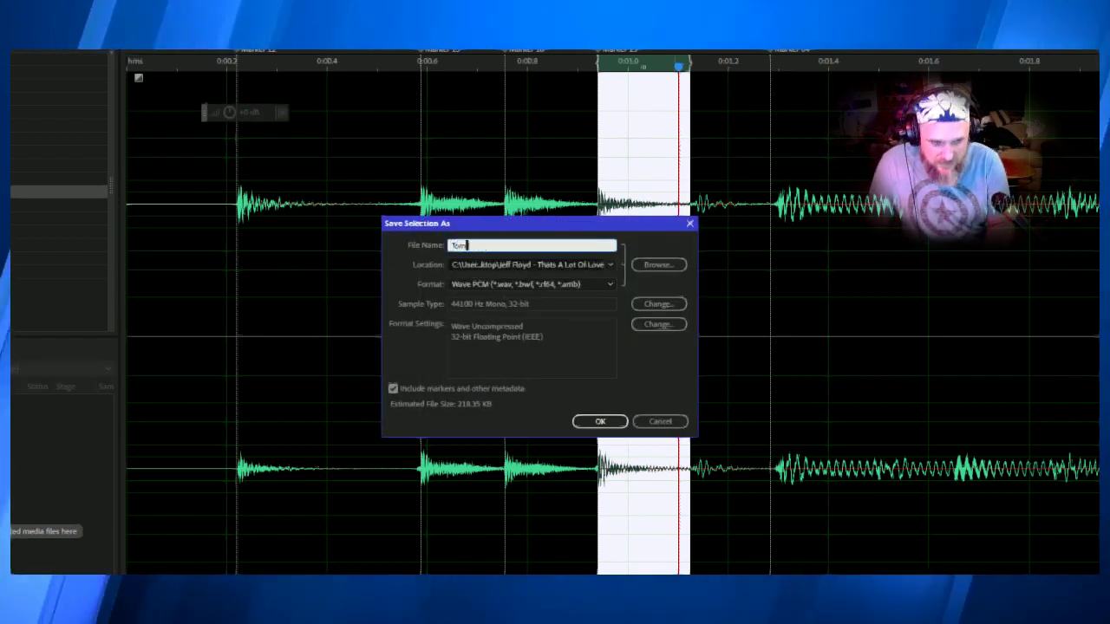
key(Return)
Add a marker at the faint hit near 0:01.13 and audition the selection from that hit to the marker at about 0:01.29
click(701, 202)
click(692, 206)
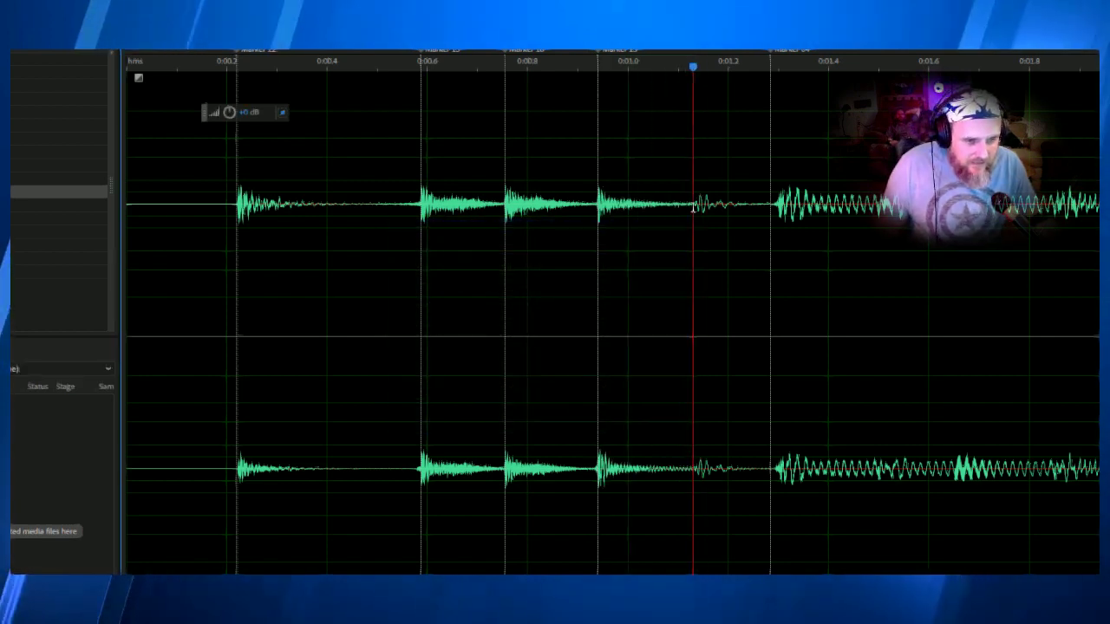
drag(696, 207, 762, 211)
key(space)
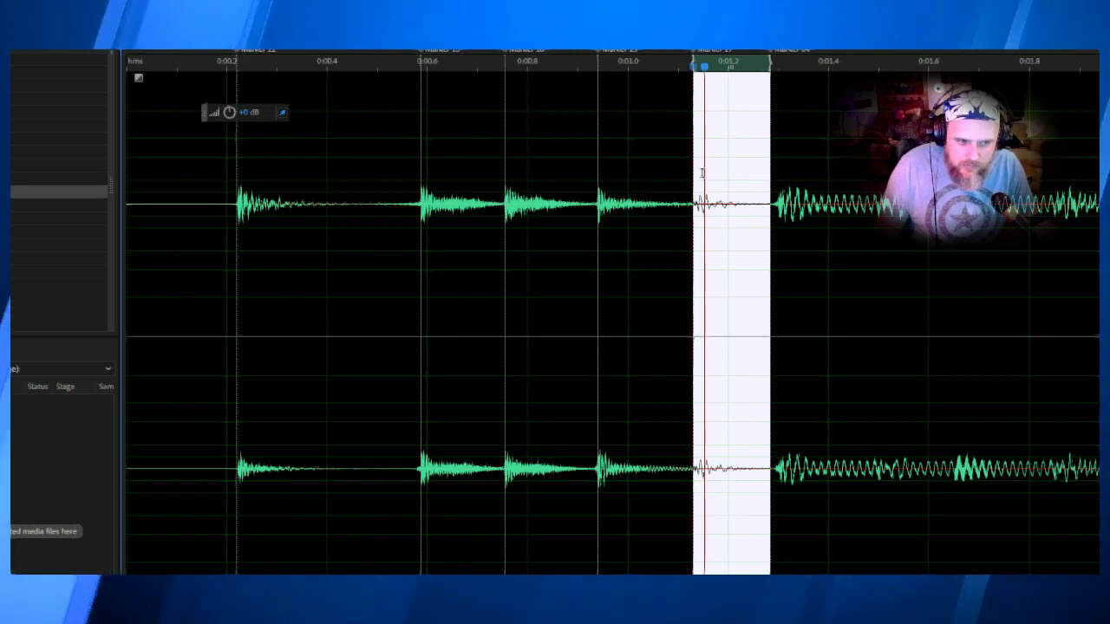
scroll(694, 165, up, 2)
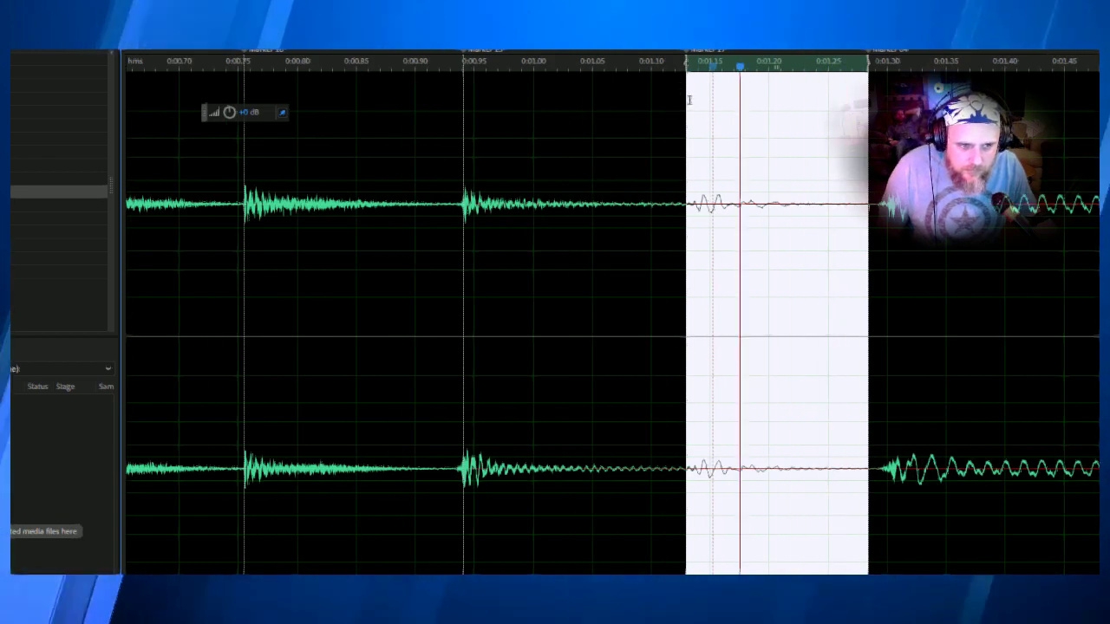
drag(686, 99, 698, 100)
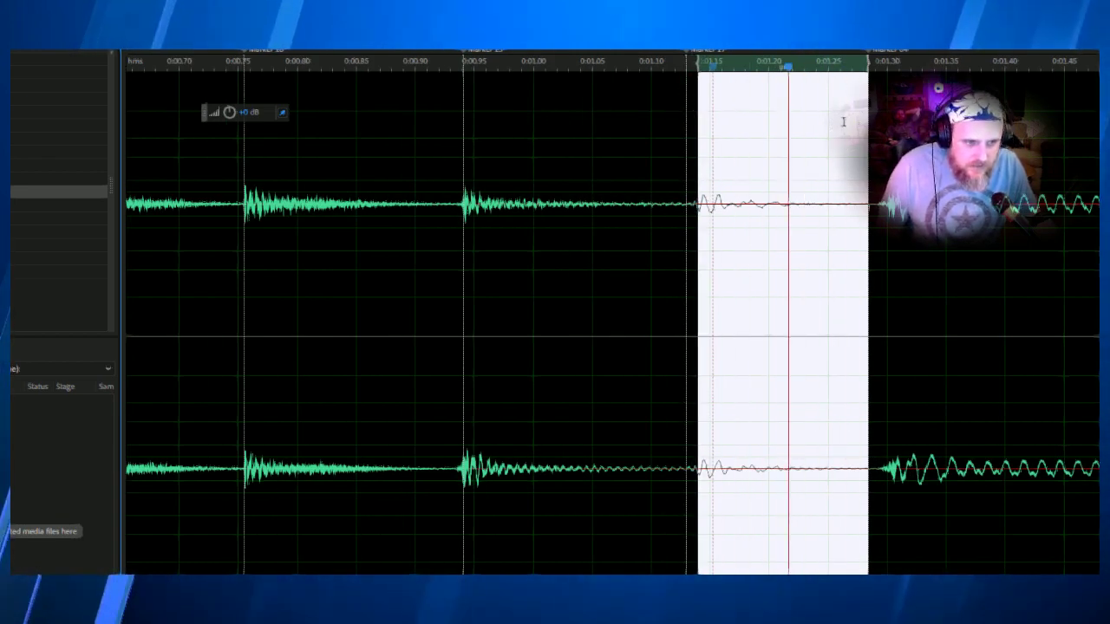
mouse_move(867, 123)
mouse_down()
mouse_move(818, 126)
mouse_move(874, 127)
mouse_up()
Clear the selection, play the audio around the marker at about 0:00.94, and examine the rest of the track's waveform
click(534, 161)
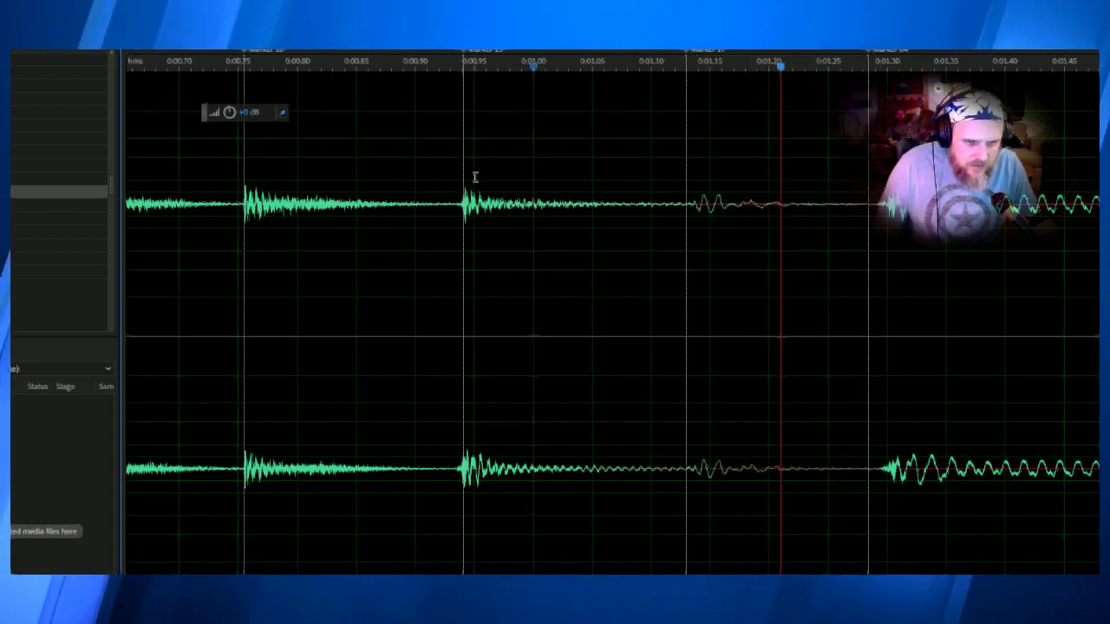
click(455, 172)
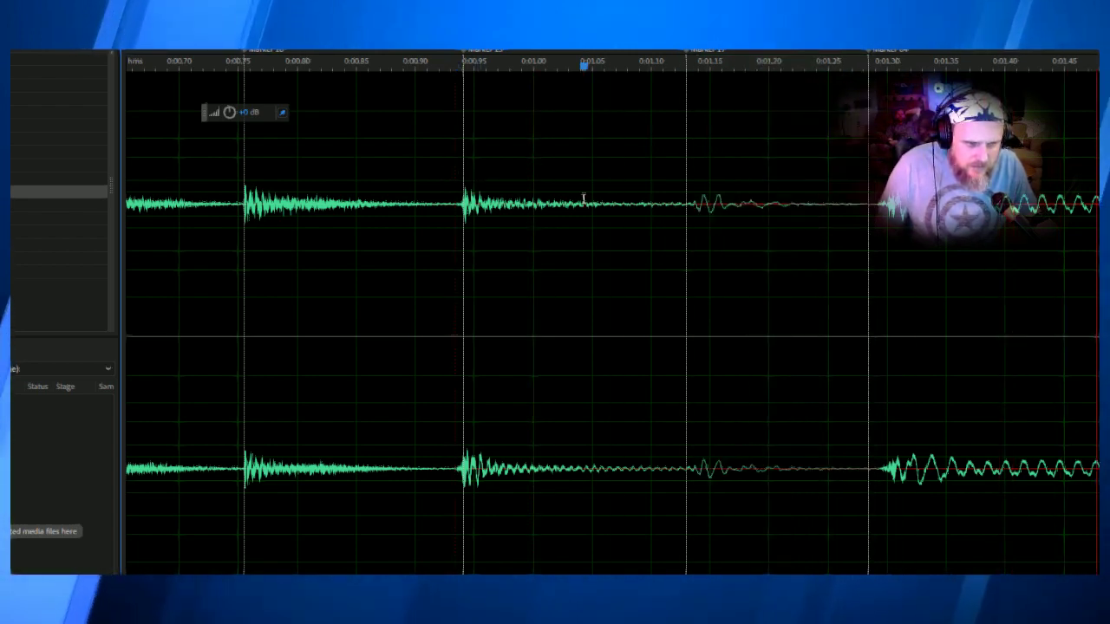
click(433, 180)
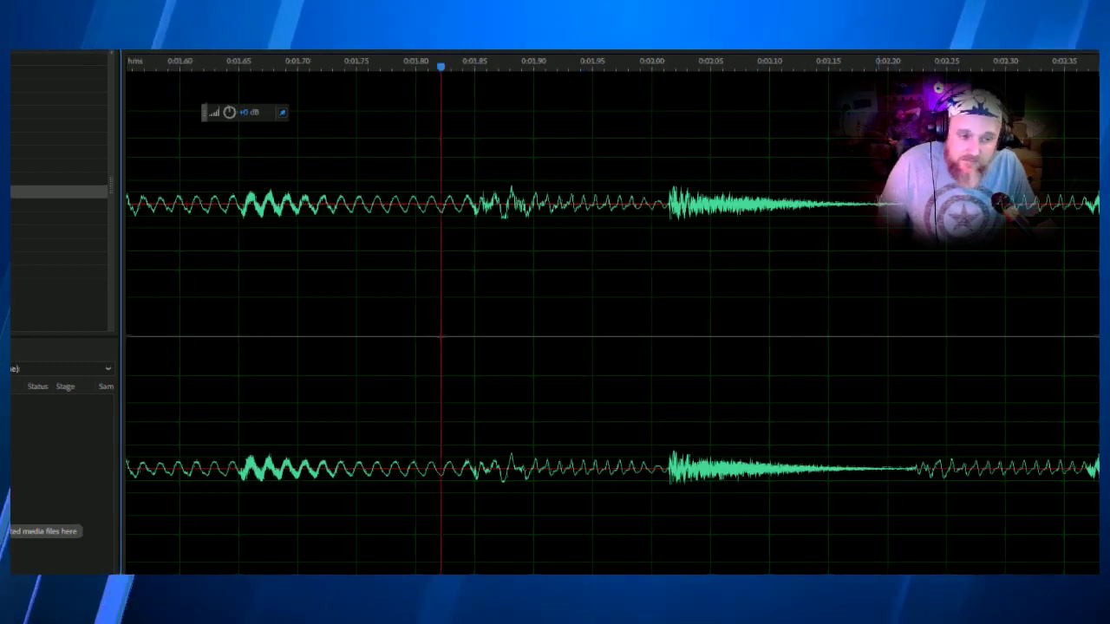
scroll(653, 213, down, 5)
scroll(653, 213, up, 5)
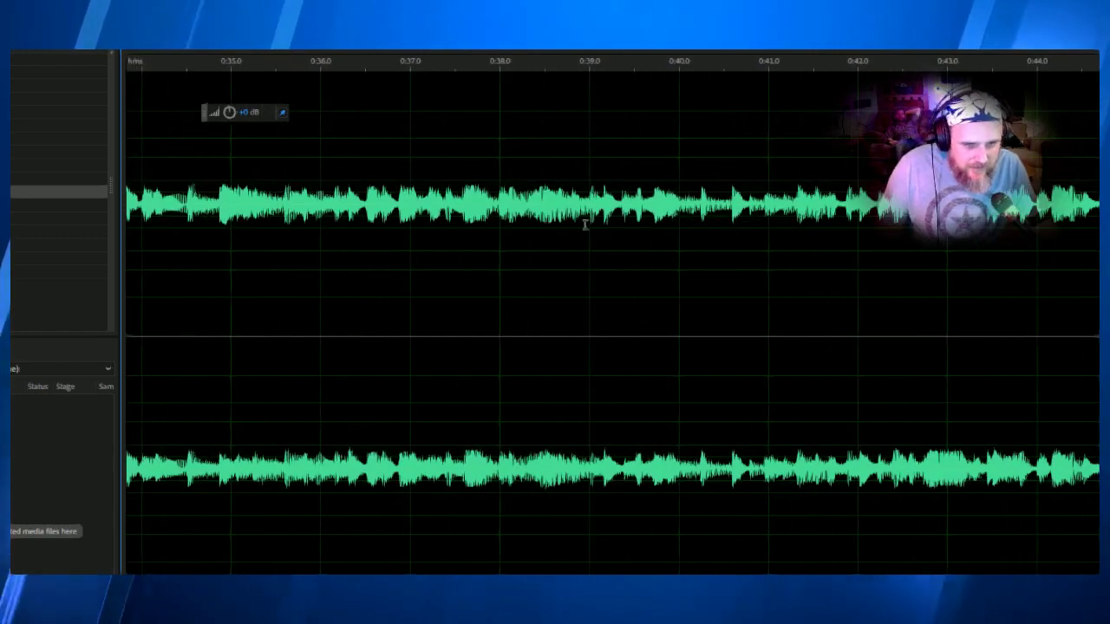
key(space)
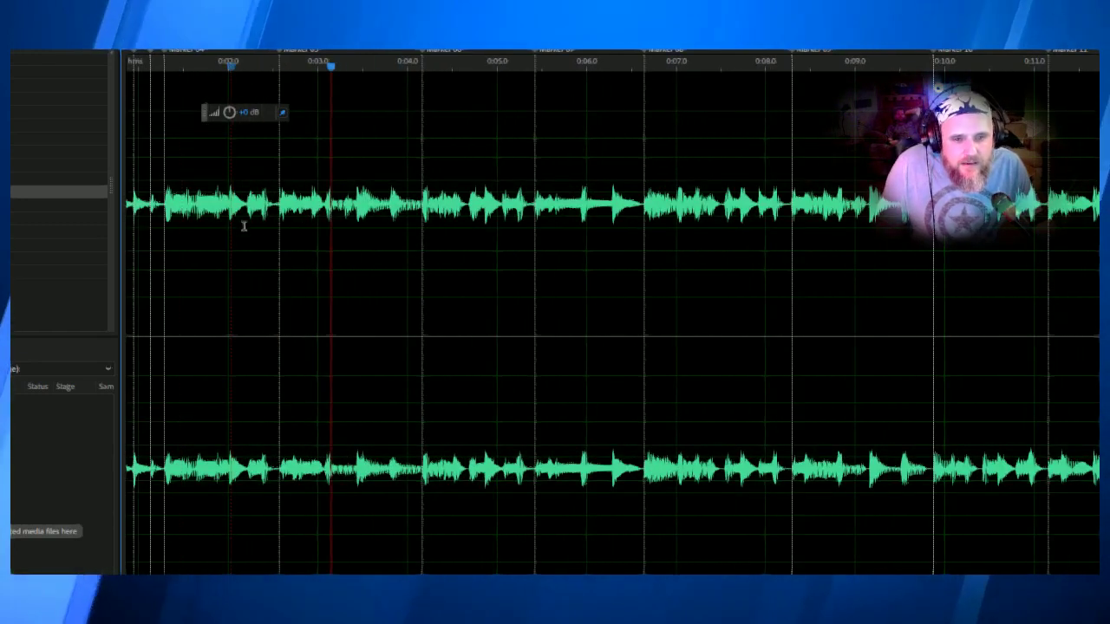
scroll(218, 176, left, 2)
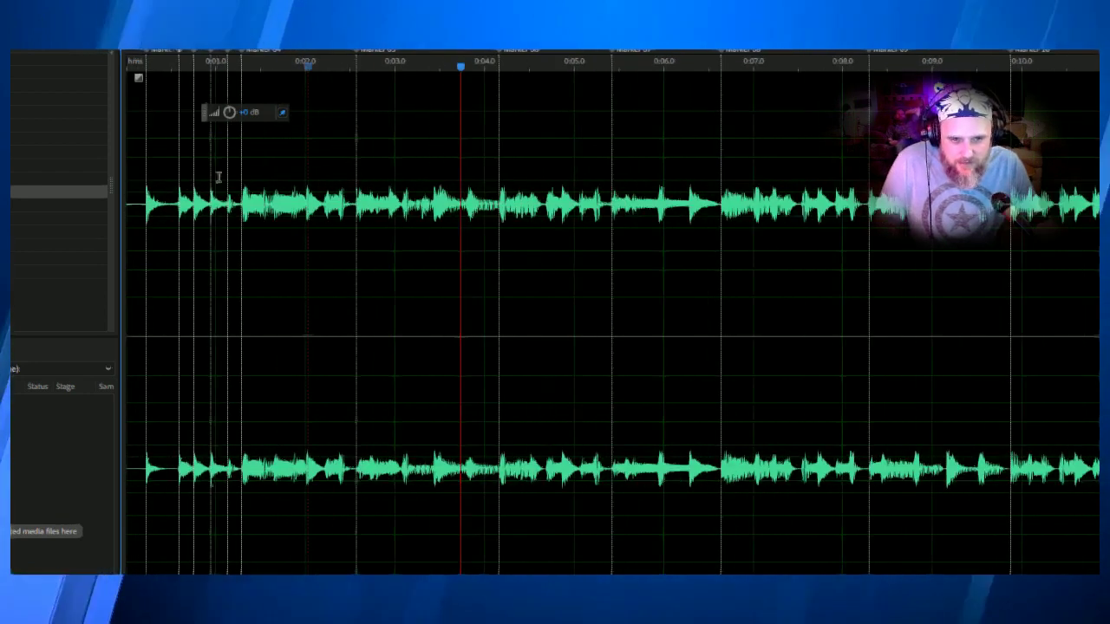
Select the phrase between the markers at about 0:01.3 and 0:02.6 and save the selection as a Loop file
drag(241, 201, 356, 203)
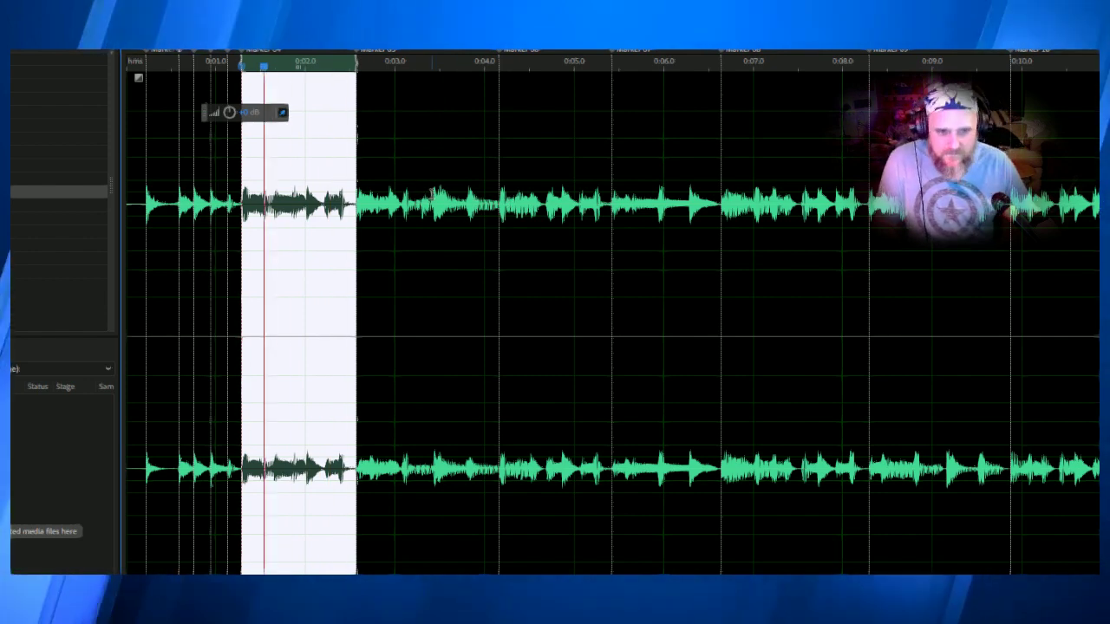
key(ctrl+alt+s)
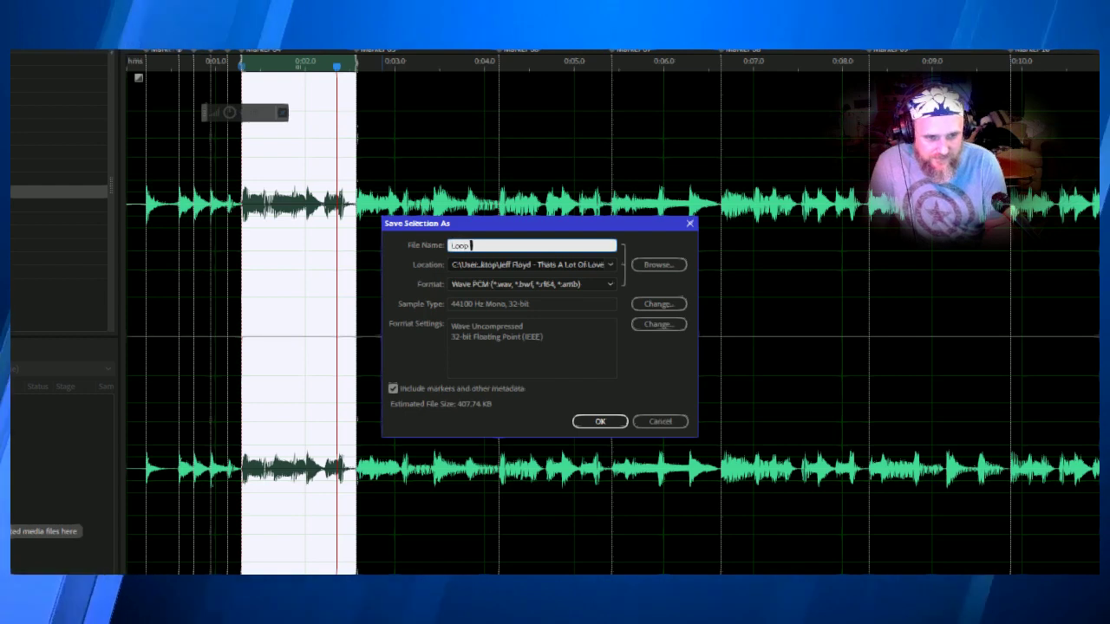
key(Return)
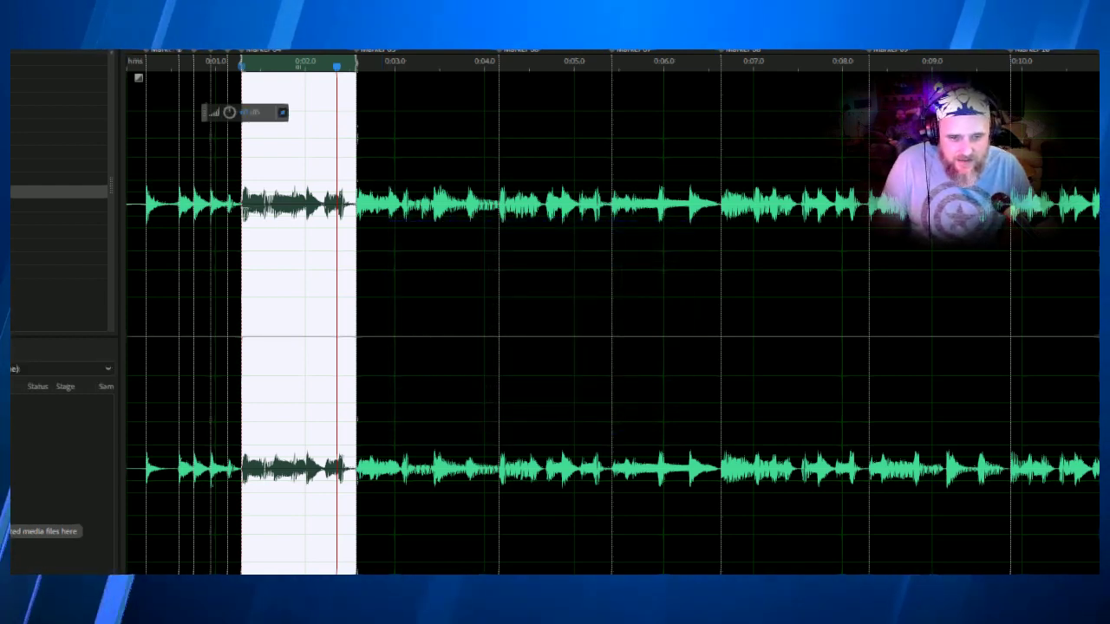
Select and play the phrase between the markers at about 0:02.6 and 0:04.2, and save it as another file
drag(355, 260, 498, 260)
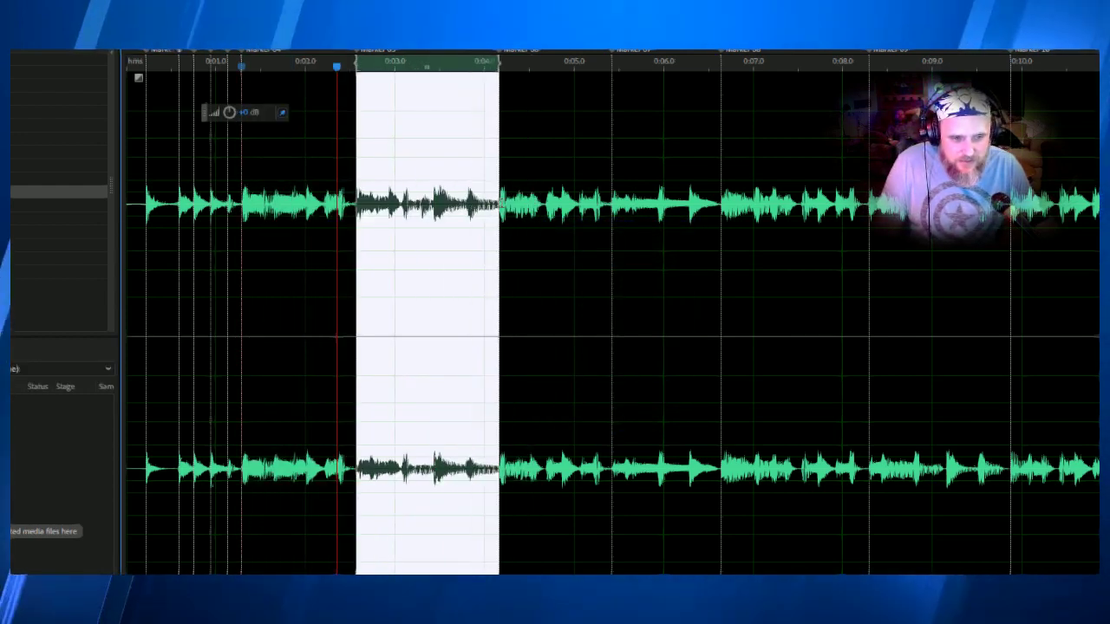
key(space)
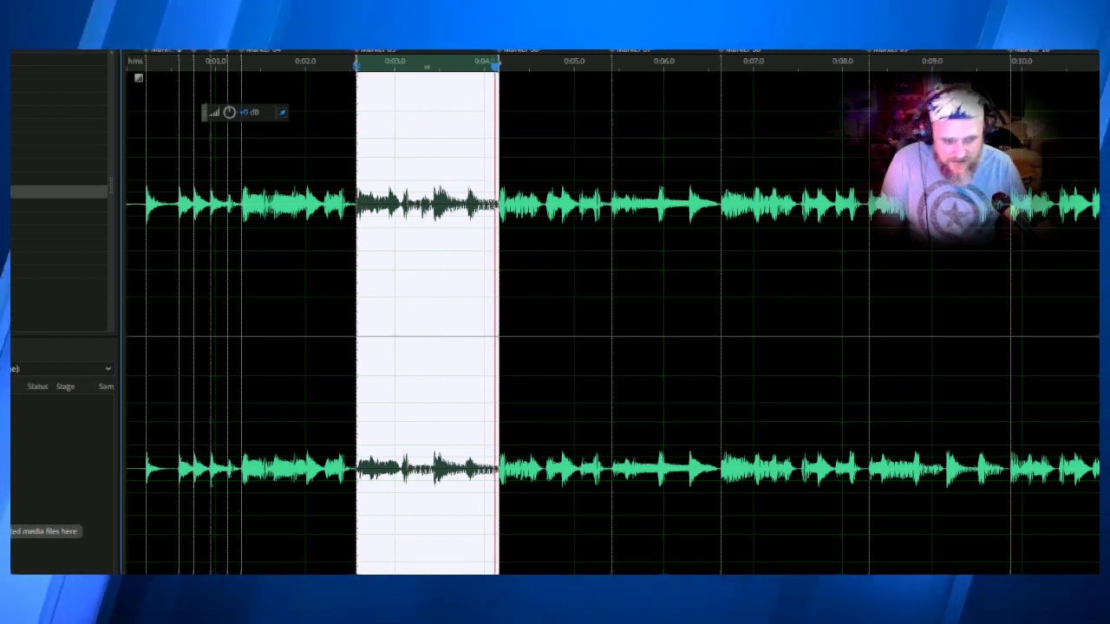
key(ctrl+alt+s)
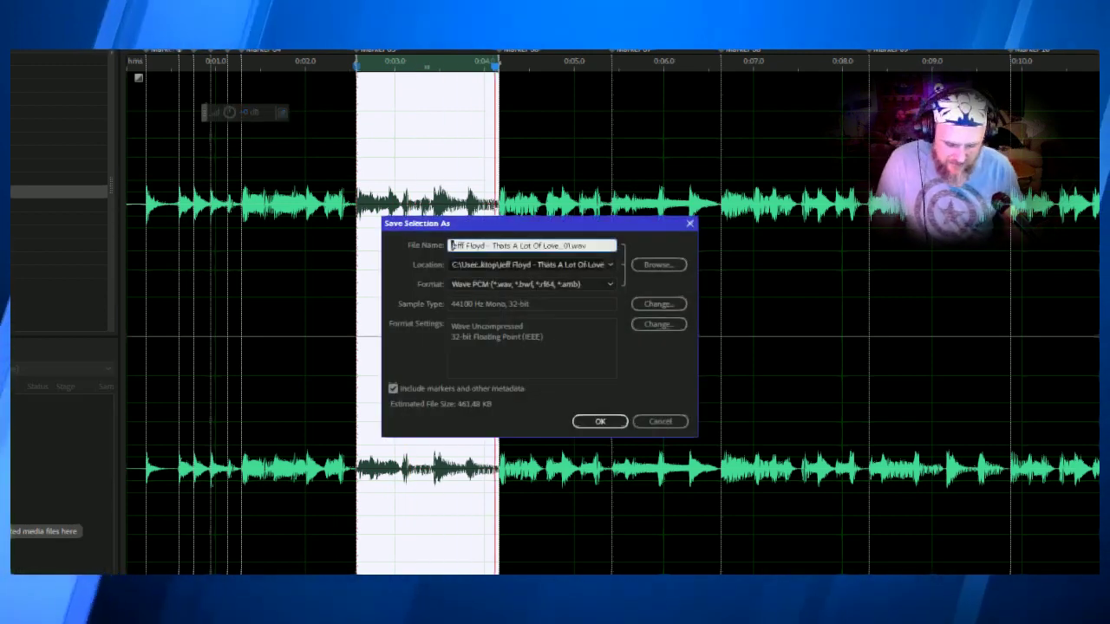
key(Return)
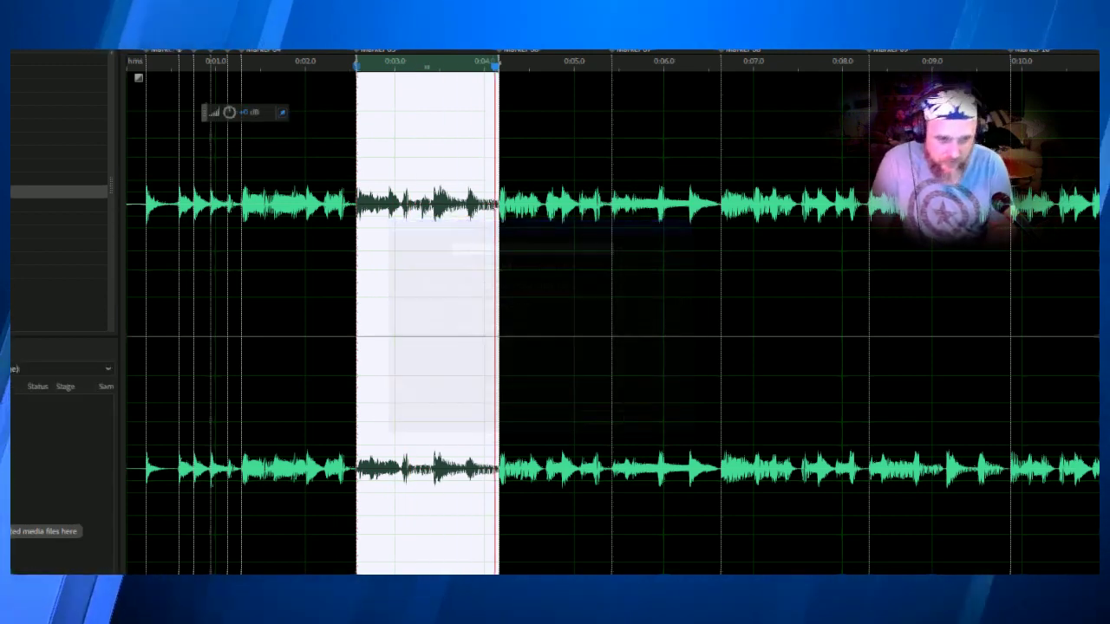
Play across the marker at about 0:04.17 and move it slightly later onto the onset of its beat
drag(499, 217, 613, 197)
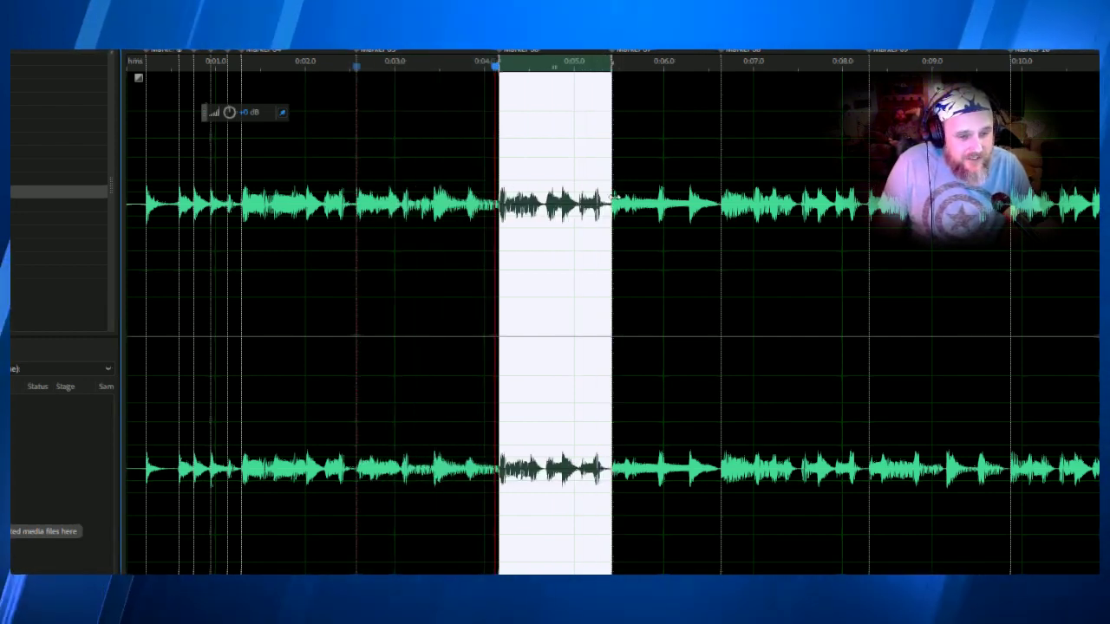
scroll(490, 199, up, 3)
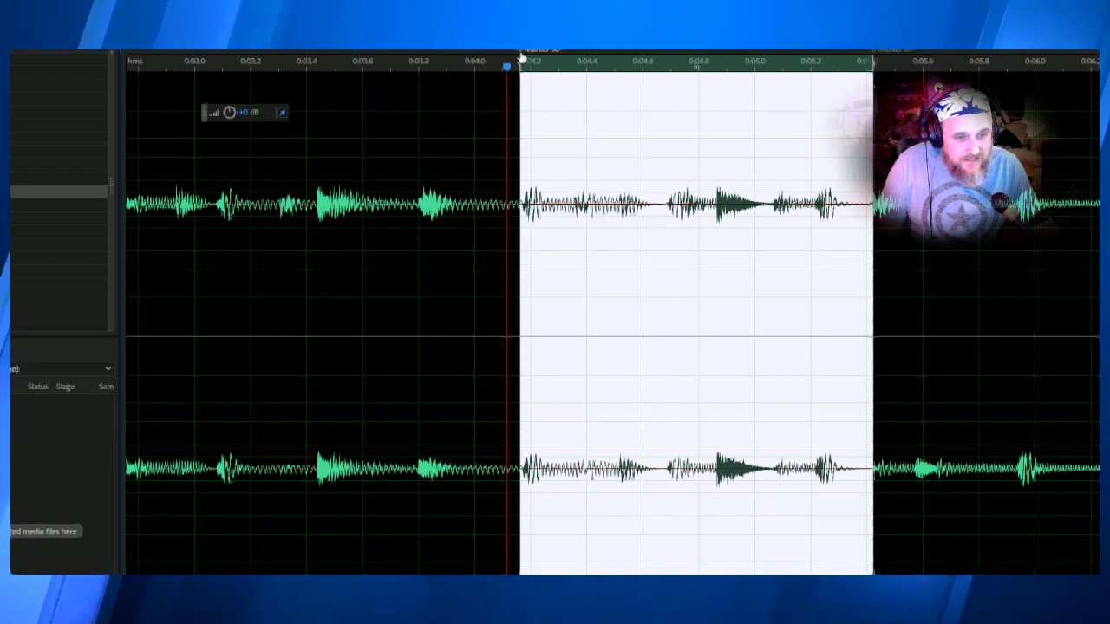
click(347, 89)
key(space)
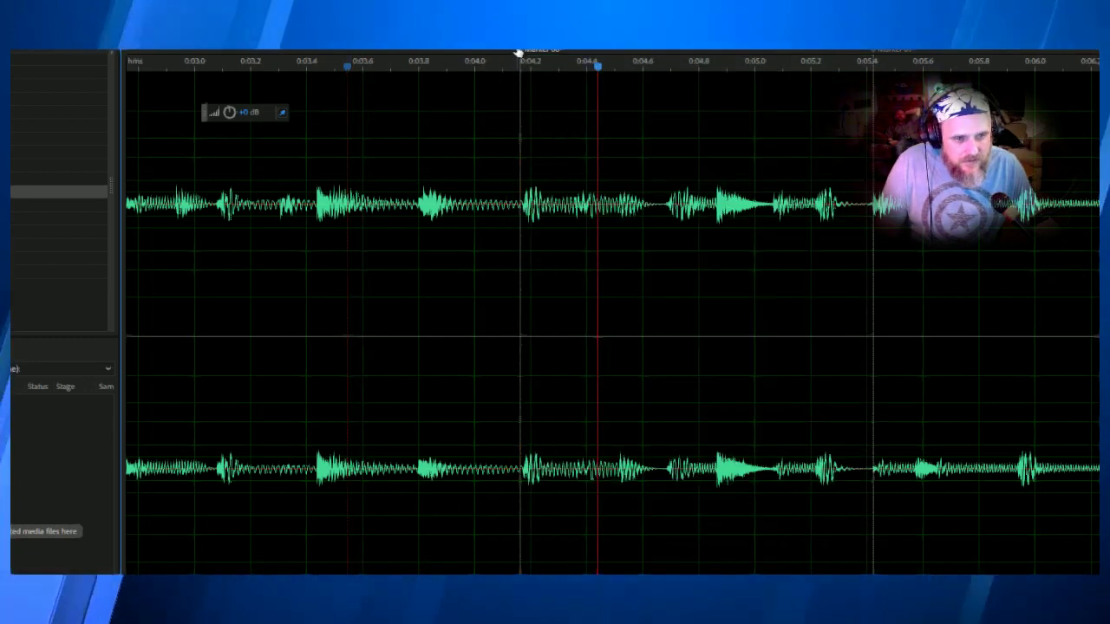
drag(517, 52, 523, 52)
Select the phrase from the moved marker to about 0:05.38 and save the selection as Loop 3
mouse_move(526, 130)
mouse_down()
mouse_move(877, 130)
mouse_move(857, 125)
mouse_up()
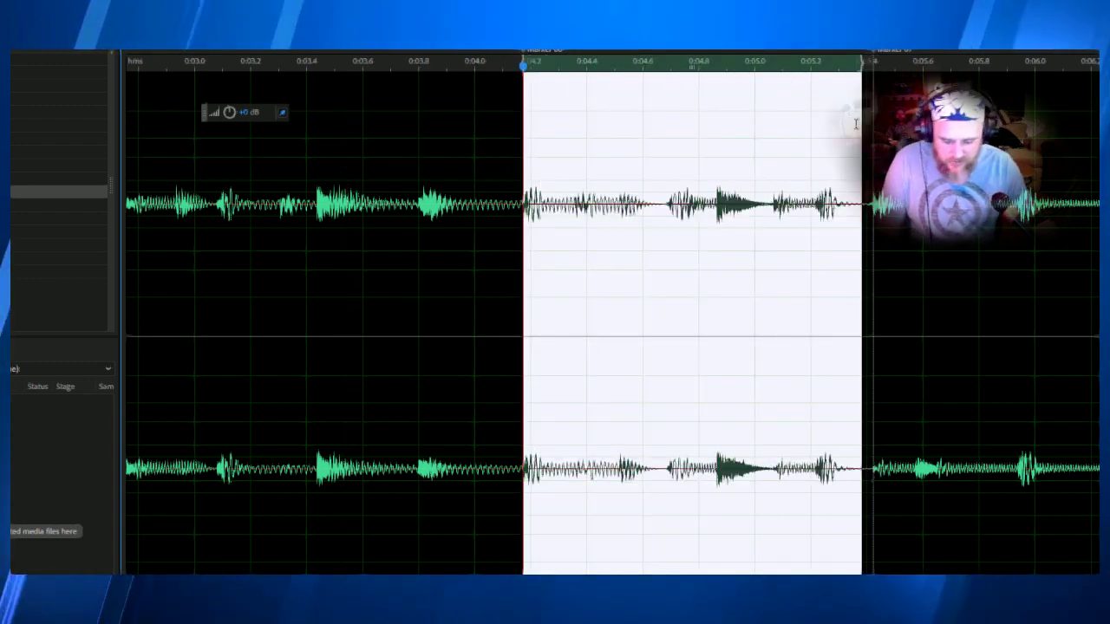
key(ctrl+alt+s)
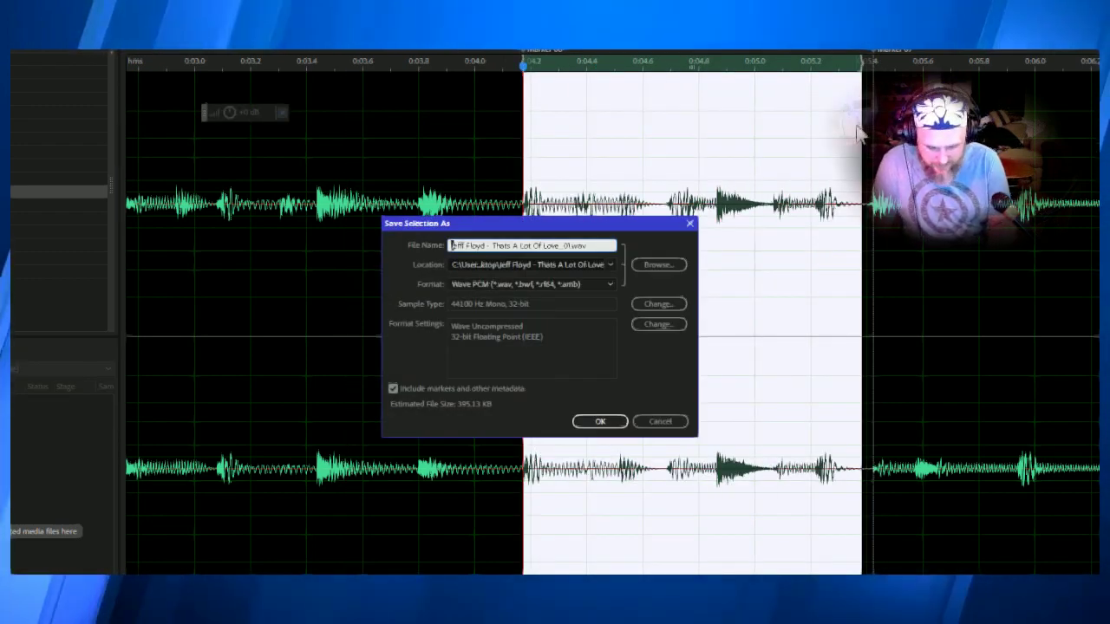
text(Loop)
key(Return)
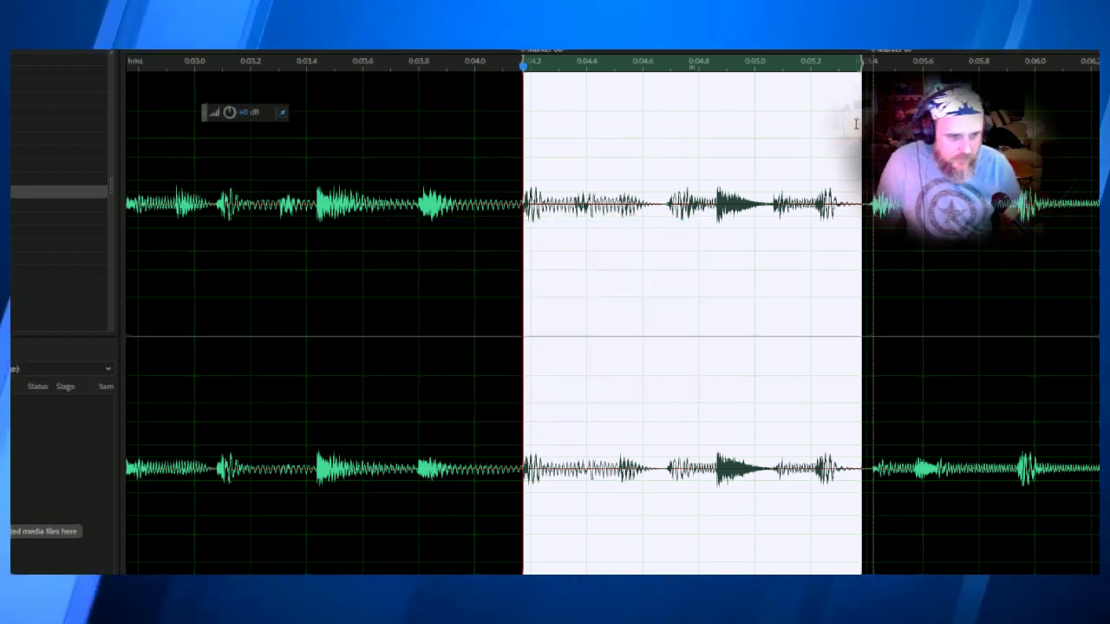
Extend the selection's end to the marker at about 0:05.42 and save it again as Loop 3, overwriting the existing file
scroll(774, 108, down, 3)
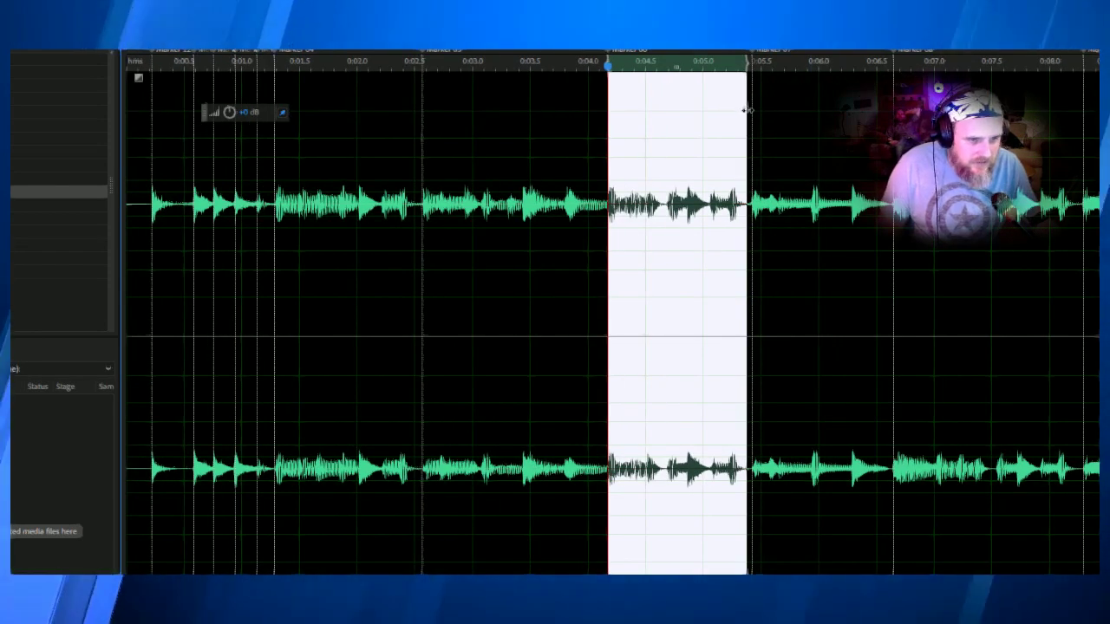
drag(746, 110, 751, 110)
key(ctrl+alt+s)
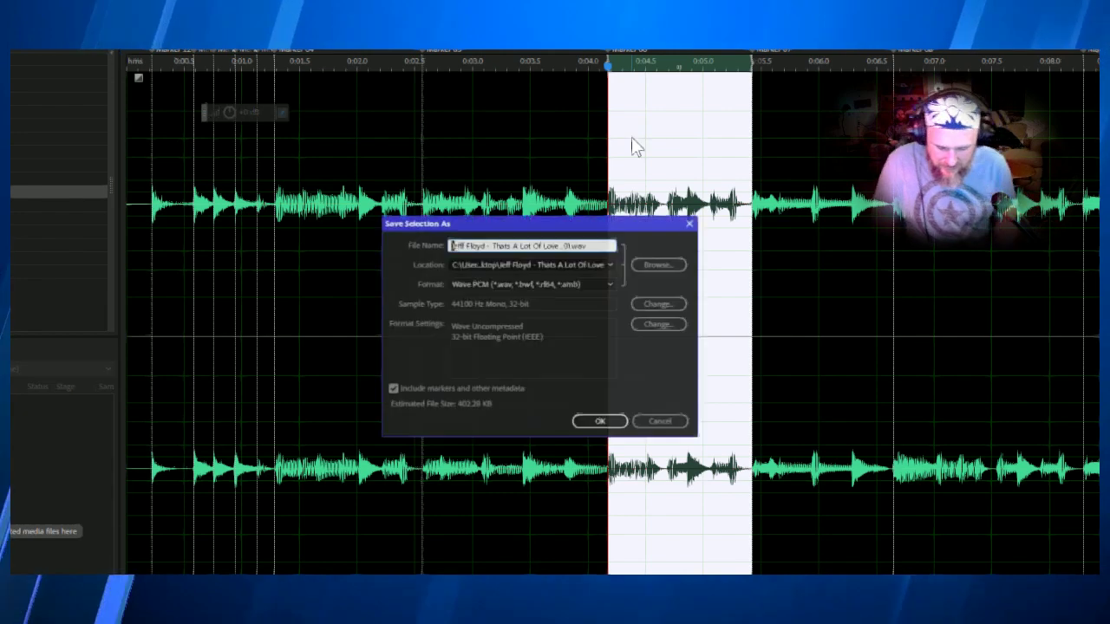
text(Loop)
key(Return)
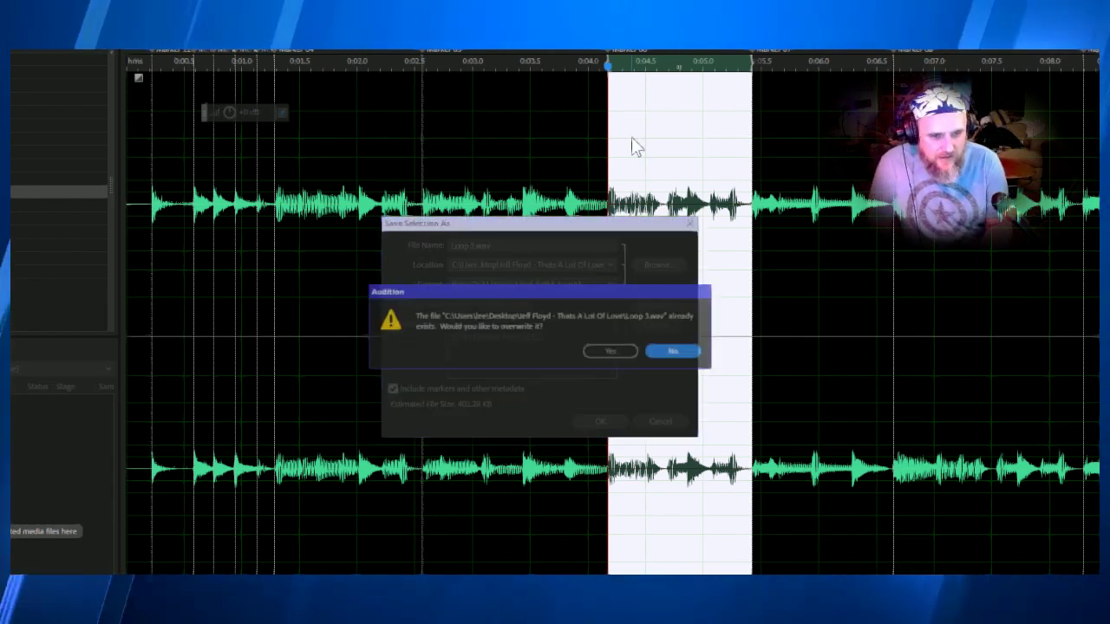
key(Return)
Select the phrase between the markers at about 0:05.4 and 0:06.6 and save it as another Loop file
click(760, 151)
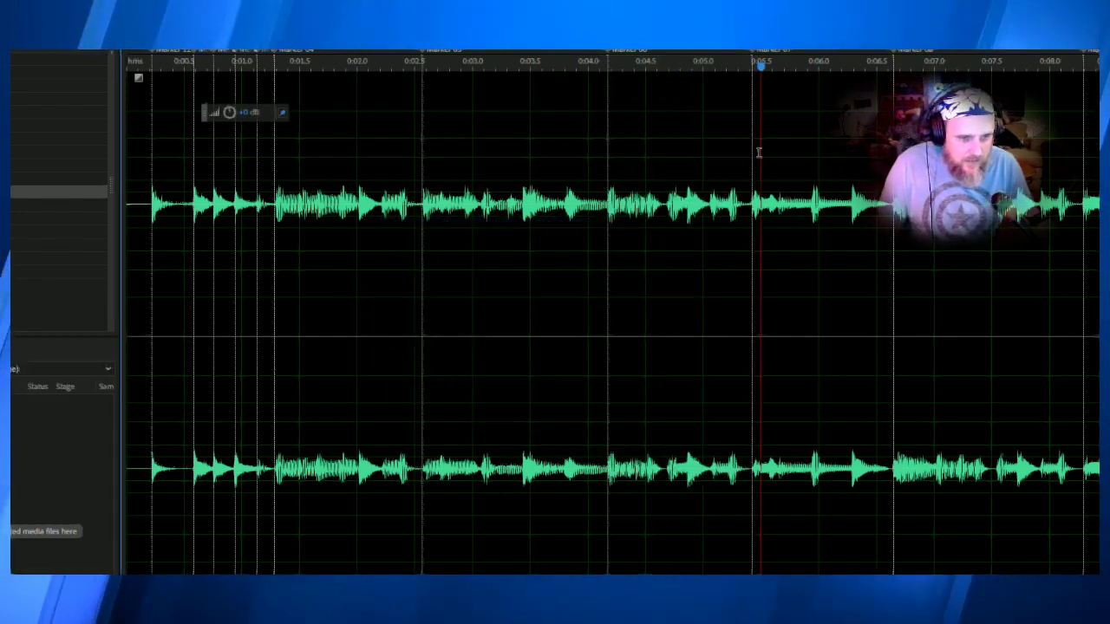
drag(765, 168, 893, 168)
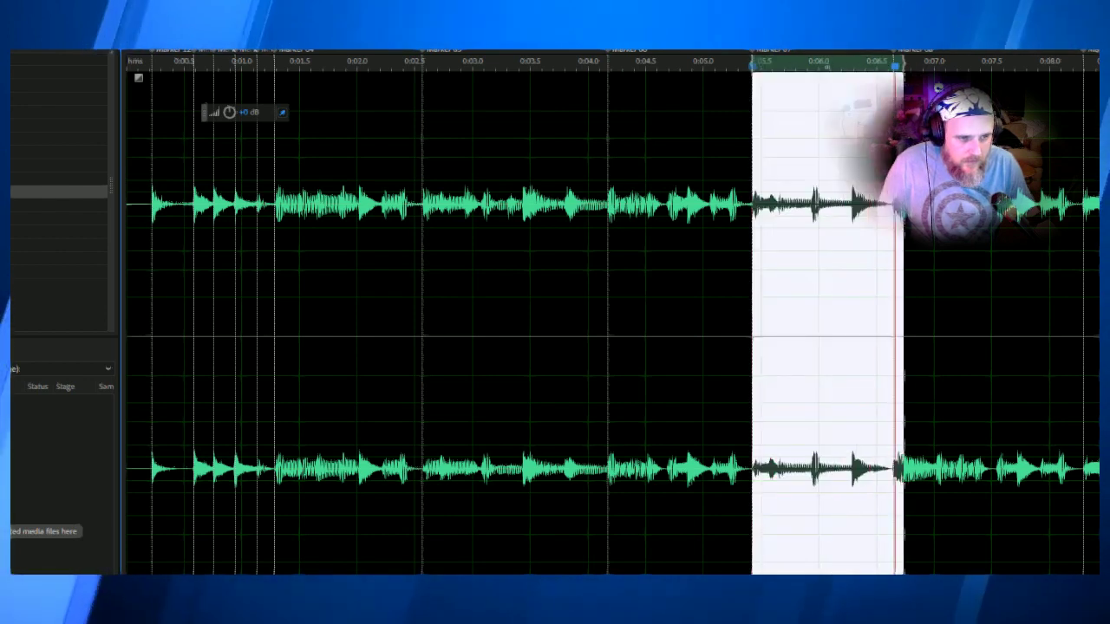
key(ctrl+alt+s)
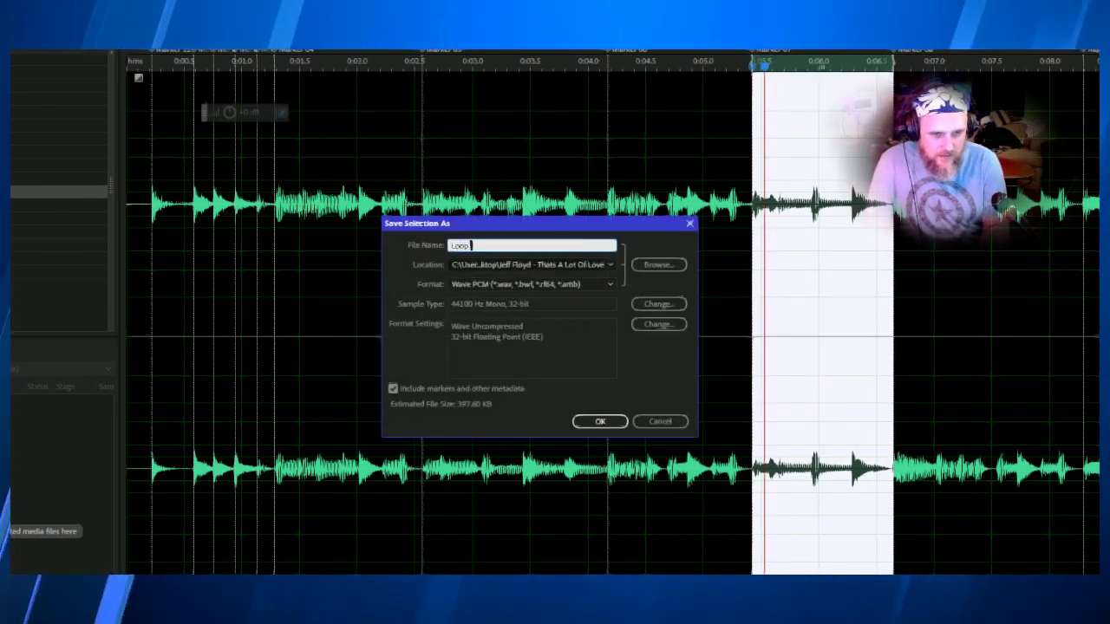
key(Return)
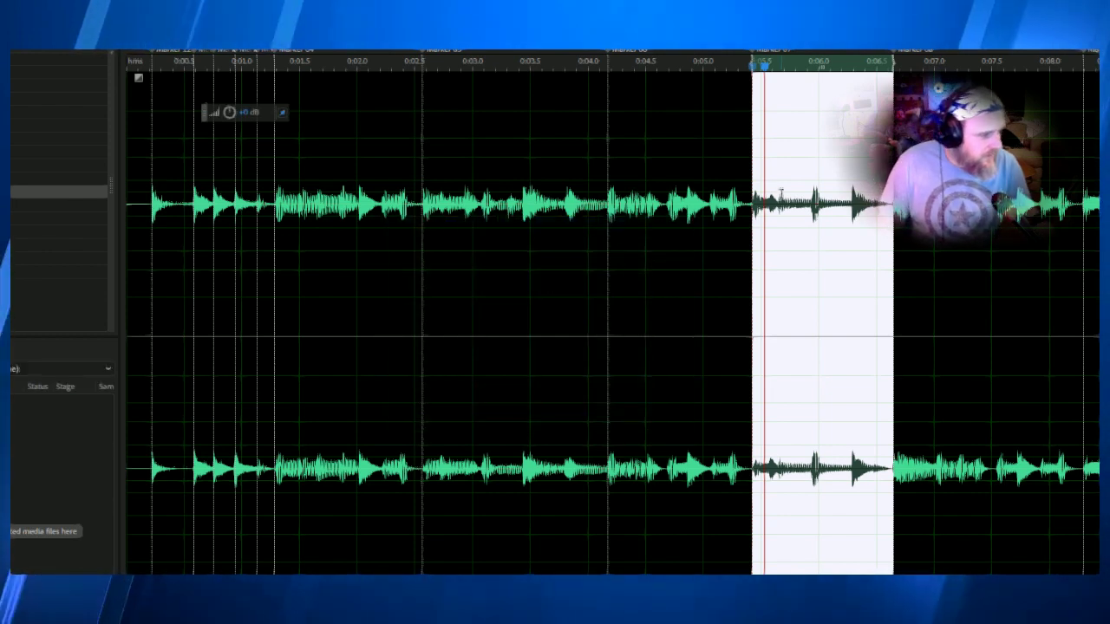
Select the phrase between the markers at about 0:06.6 and 0:08.3 and play the selection
scroll(780, 193, down, 2)
drag(498, 208, 598, 205)
drag(498, 207, 506, 206)
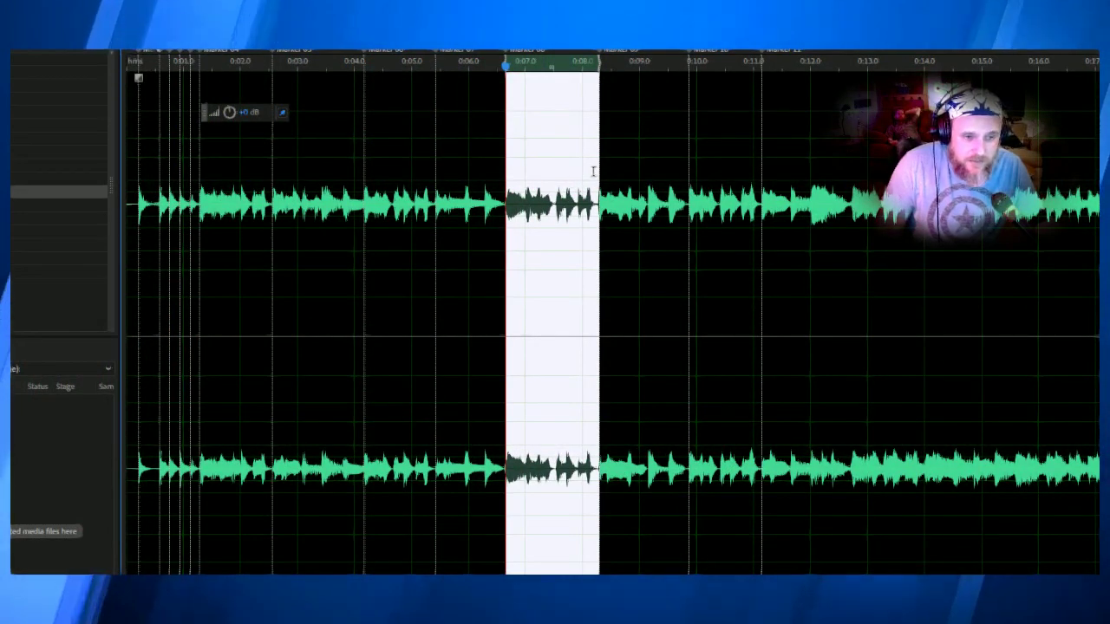
key(space)
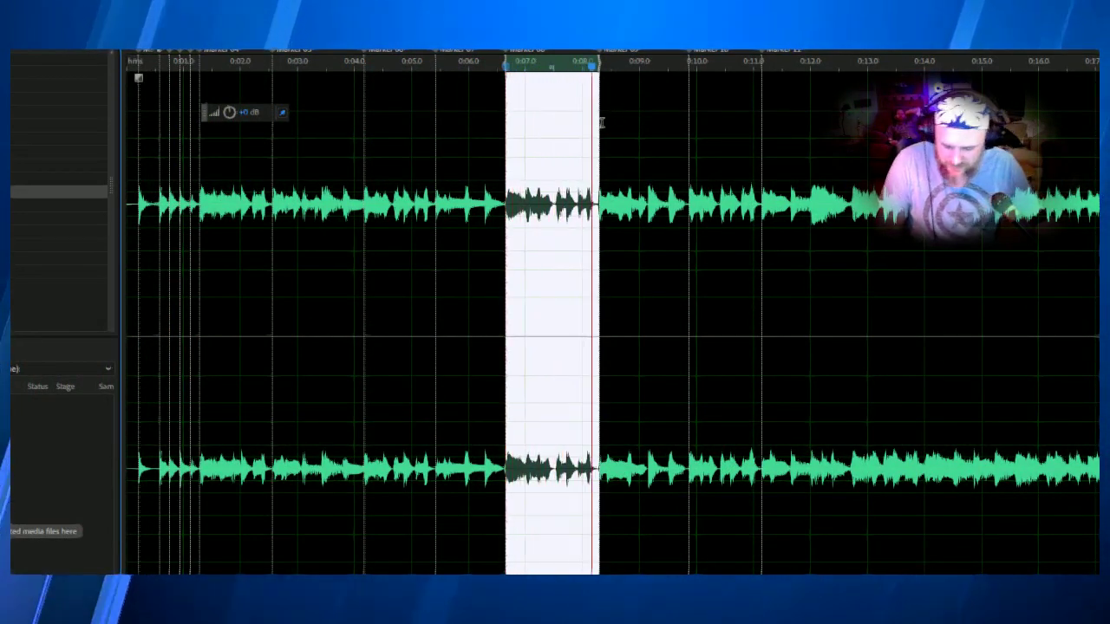
Play from about 0:01.3, then select from that marker to the marker at about 0:04.2 and save the selection as Loop 1
click(355, 150)
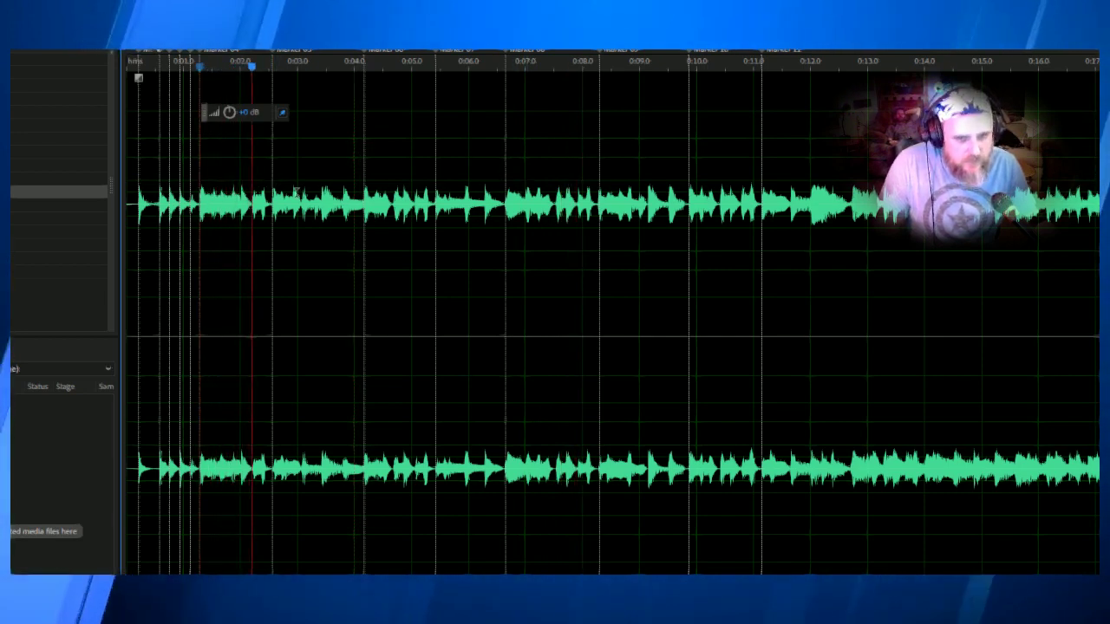
key(space)
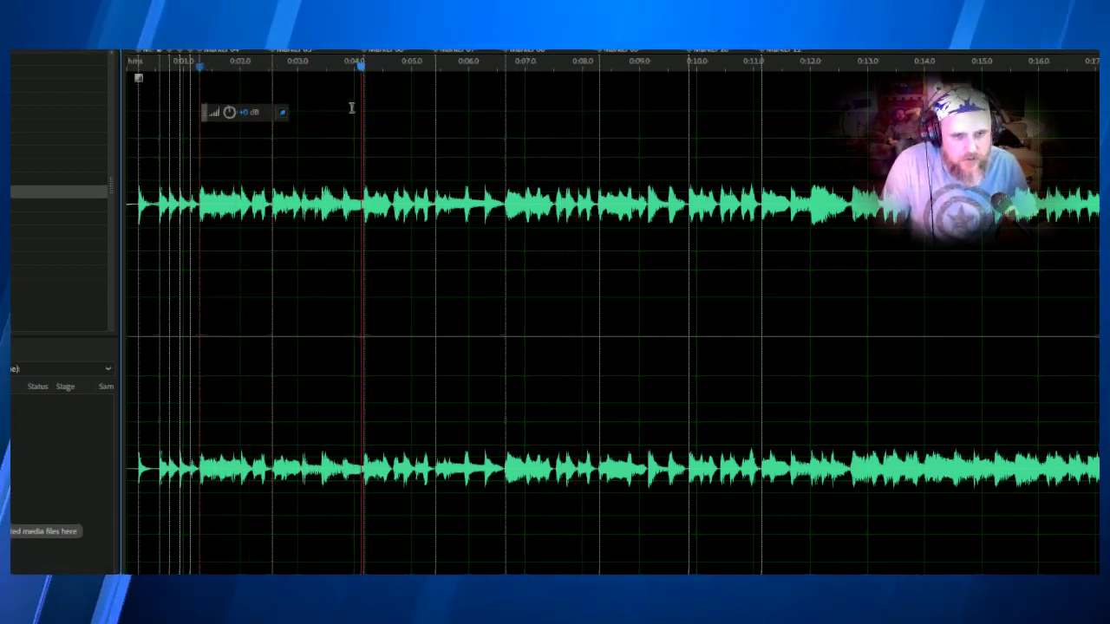
drag(360, 129, 198, 151)
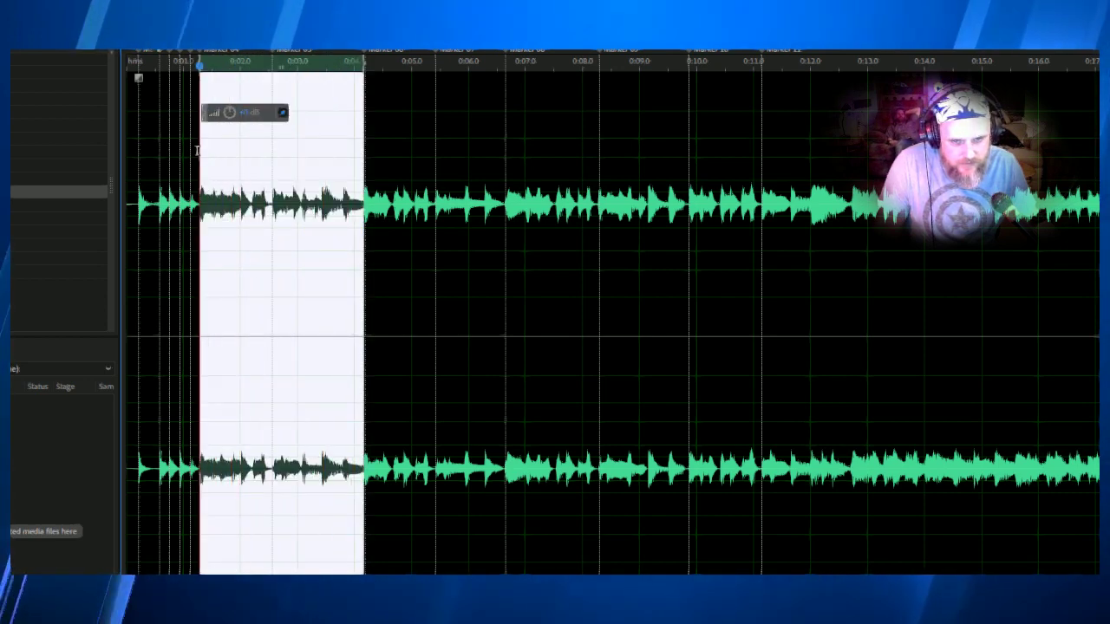
key(ctrl+alt+s)
text(Loop 1)
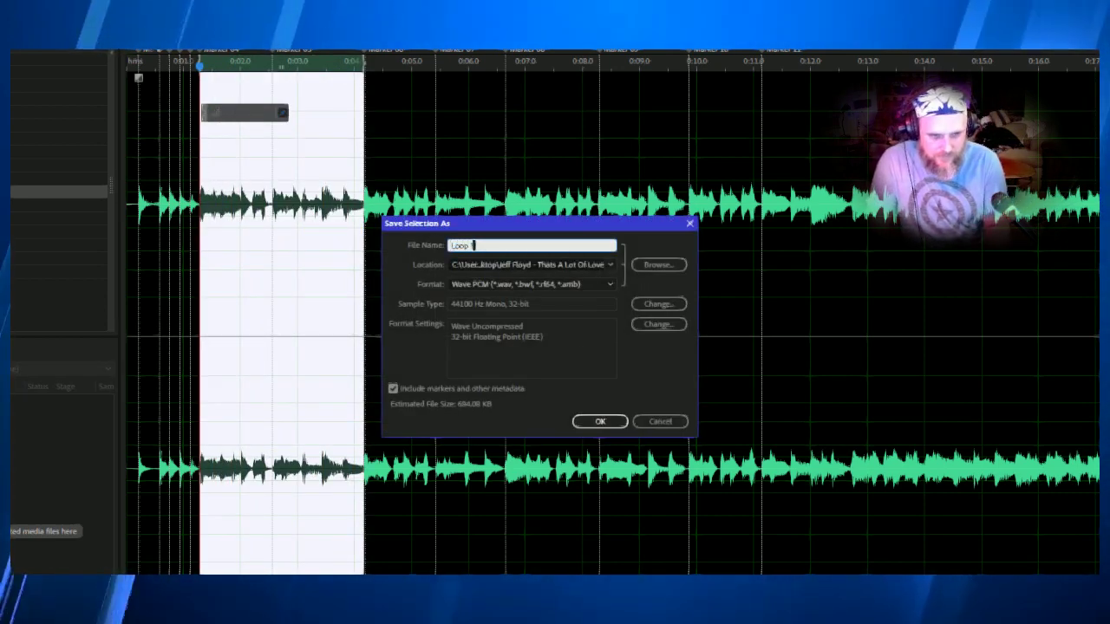
key(Return)
key(Return)
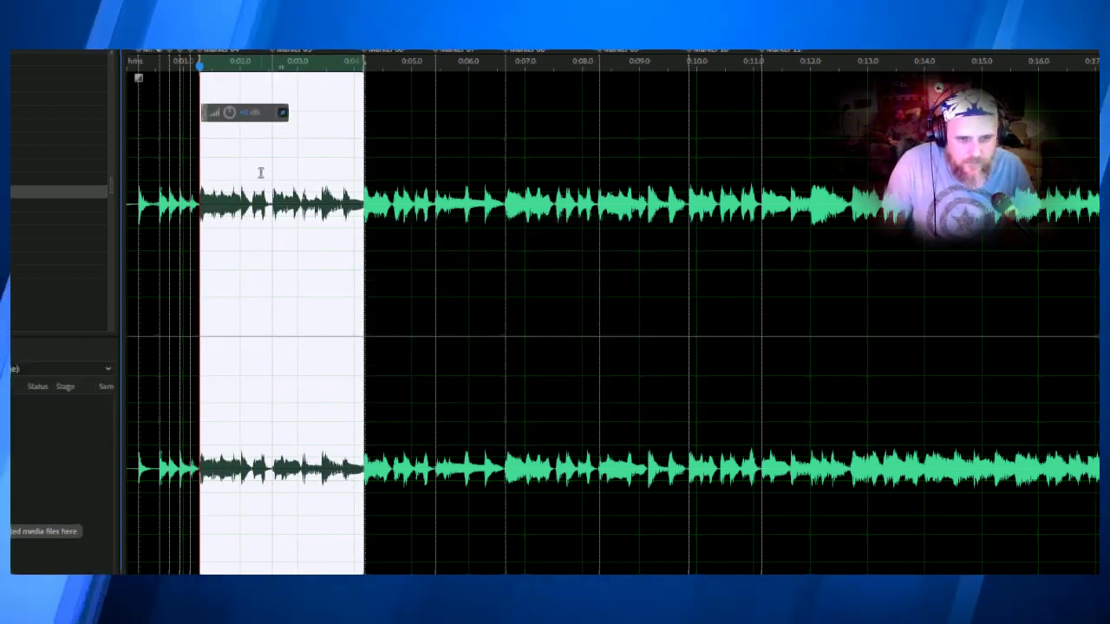
Select from the marker at about 0:04.2 to about 0:07.0 and save the selection as Loop 2, overwriting the existing file
click(261, 174)
key(space)
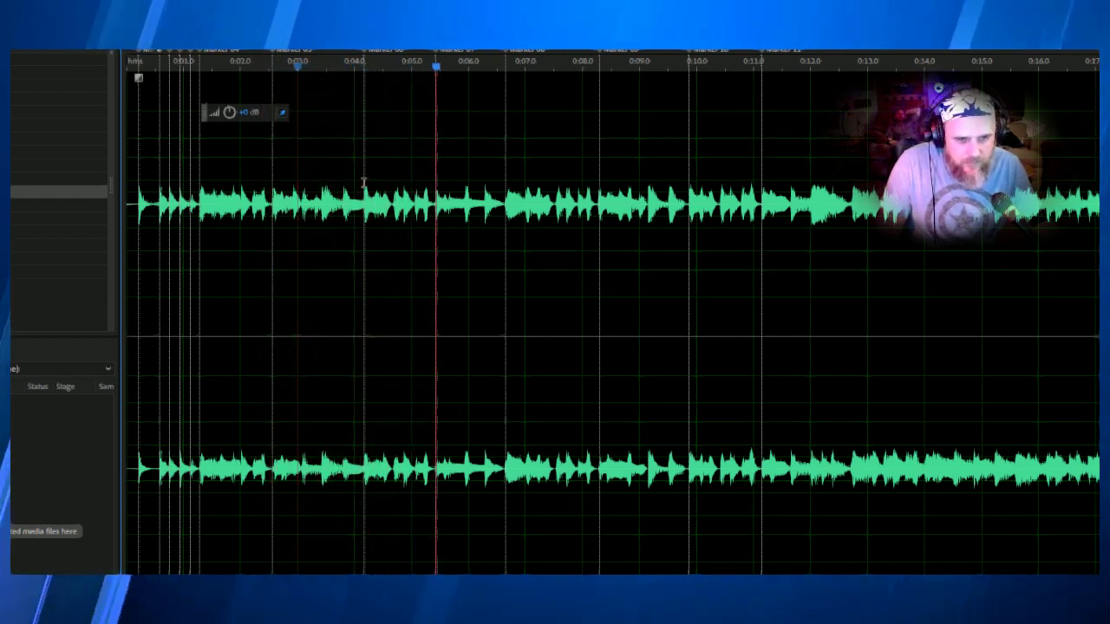
drag(364, 182, 526, 181)
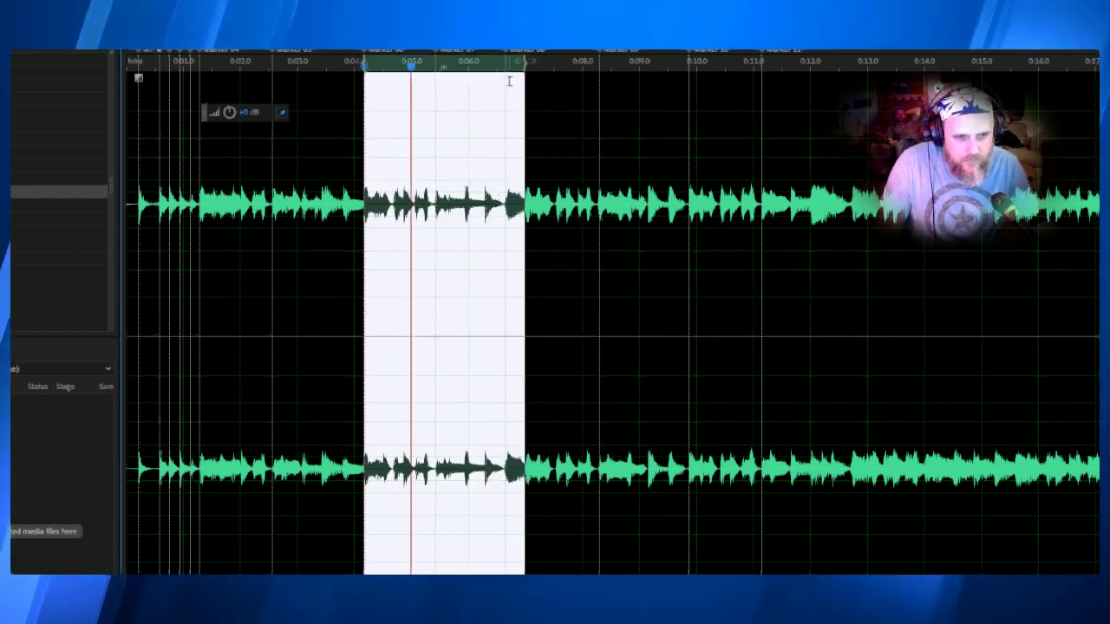
scroll(384, 54, up, 5)
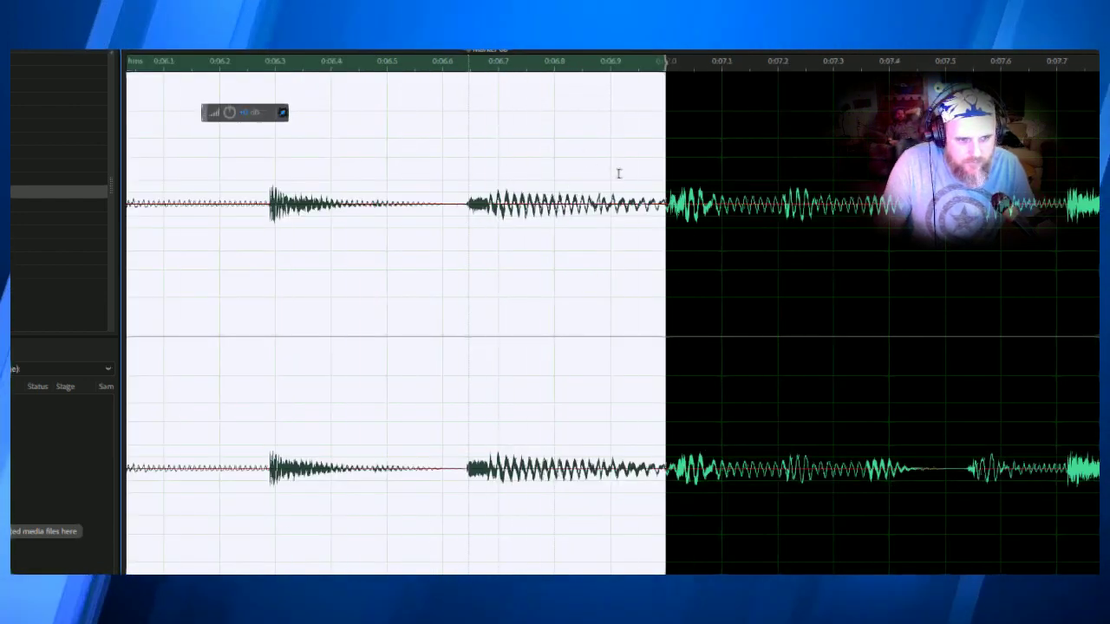
key(ctrl+alt+s)
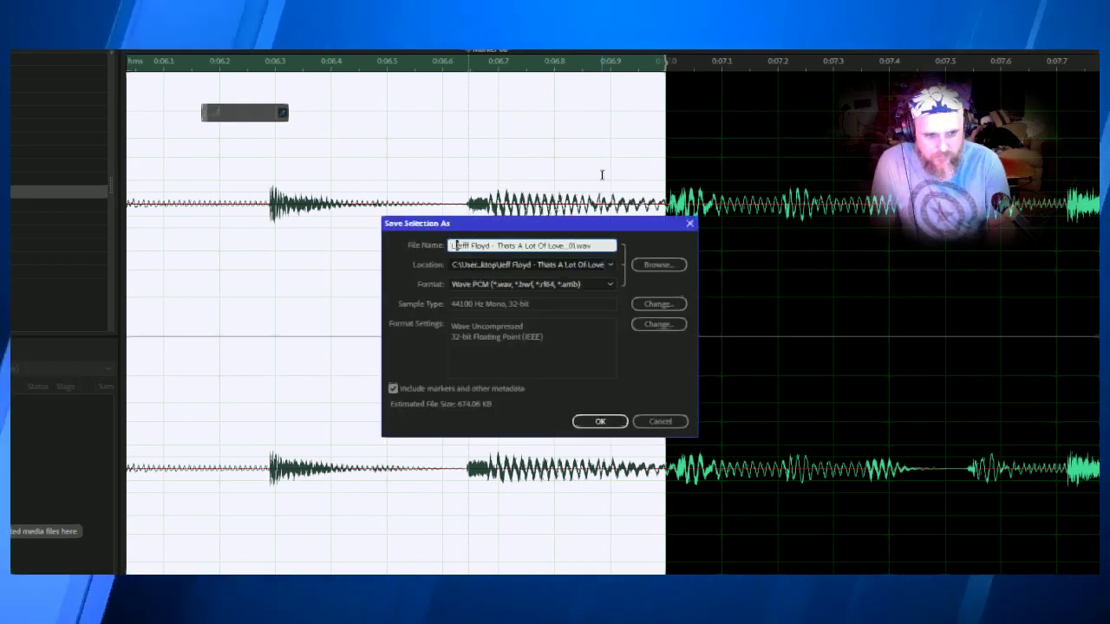
text(Loop 2)
key(Return)
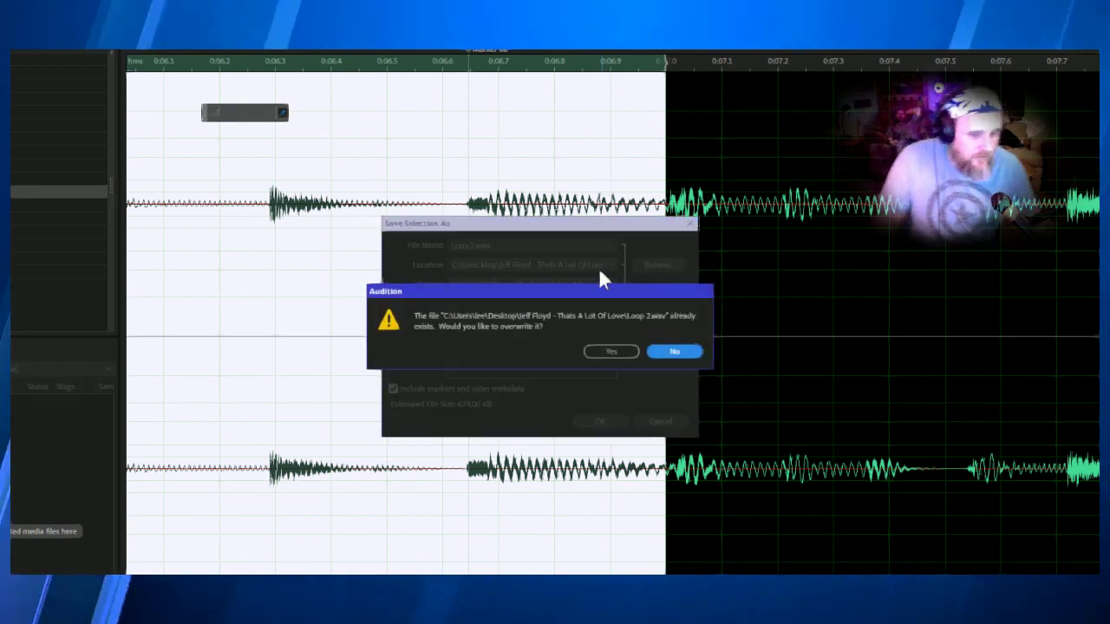
click(614, 350)
Play from about 0:05.9, then select from about 0:07.0 to the marker at about 0:09.9 and save it as Loop 3, overwriting the existing file
scroll(599, 334, down, 6)
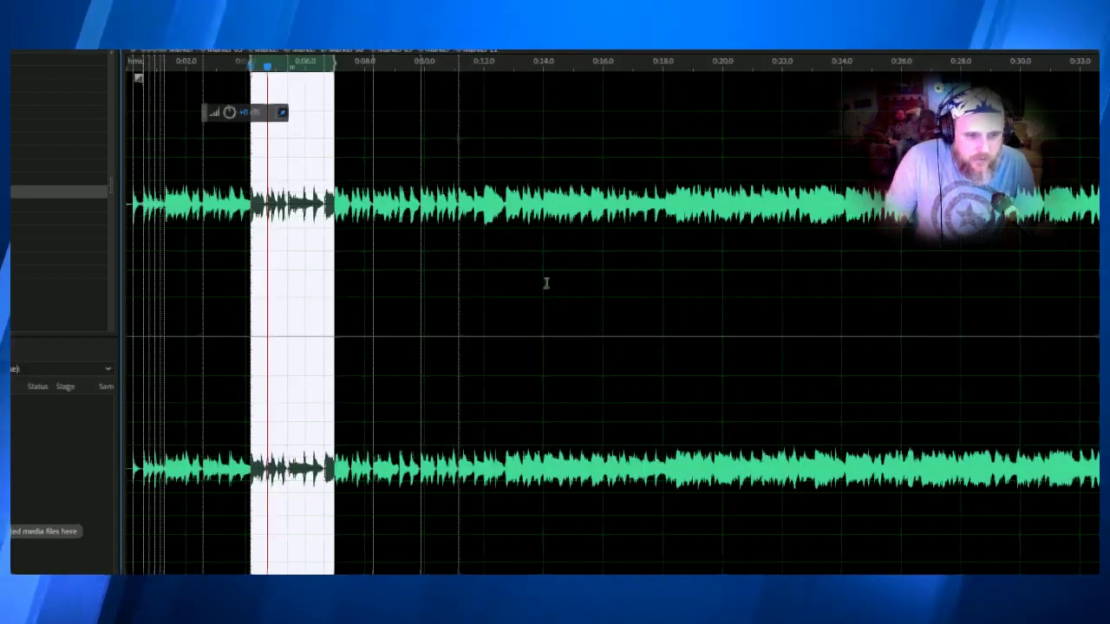
click(247, 267)
key(space)
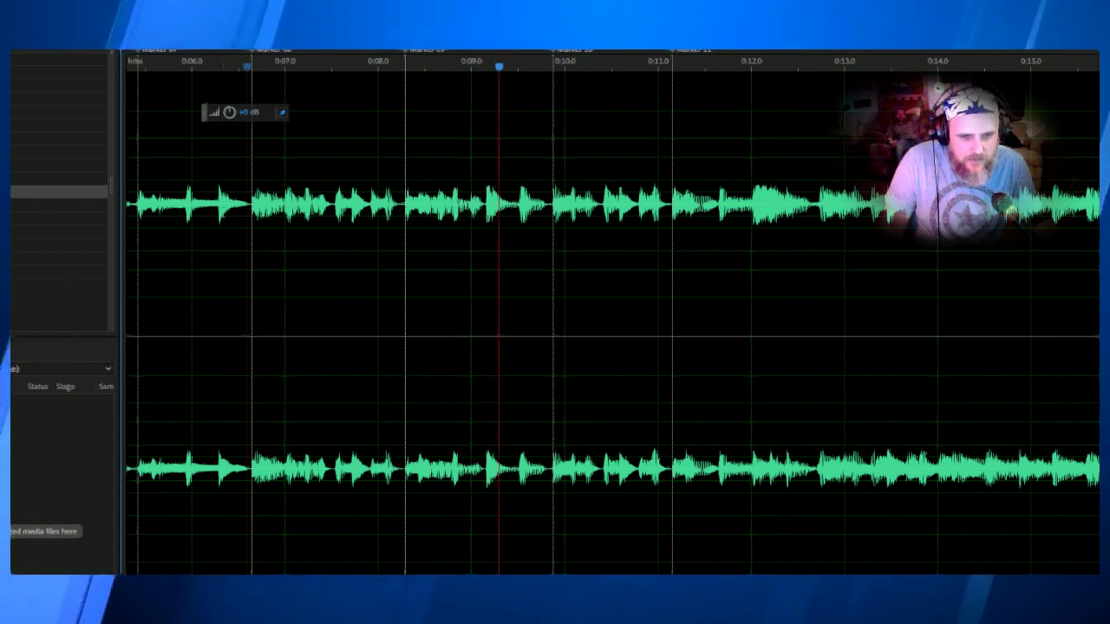
key(space)
key(space)
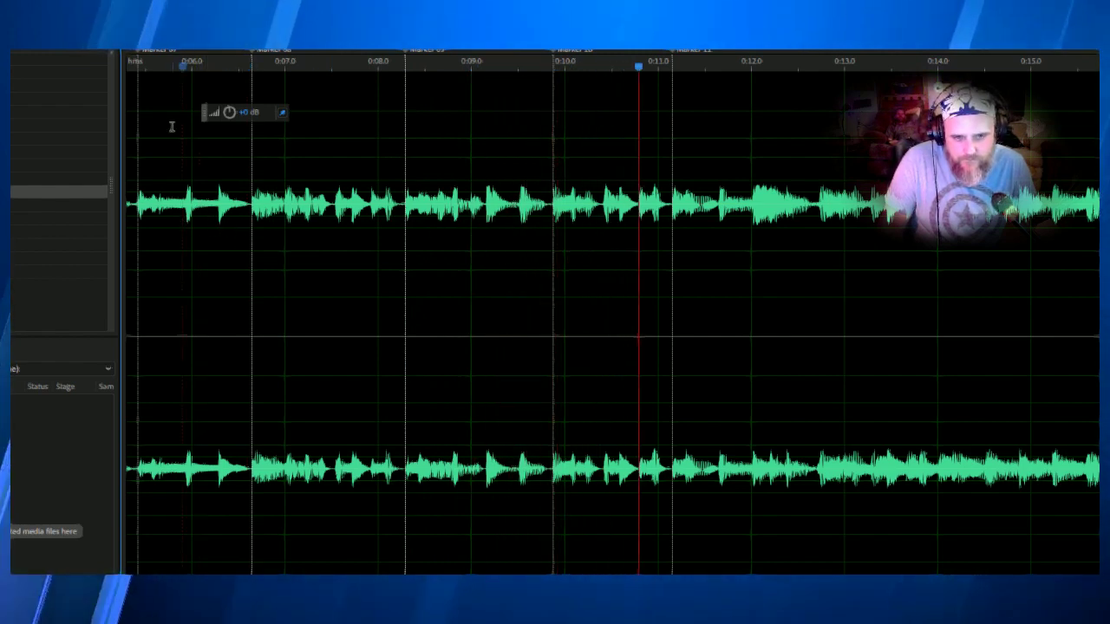
click(177, 76)
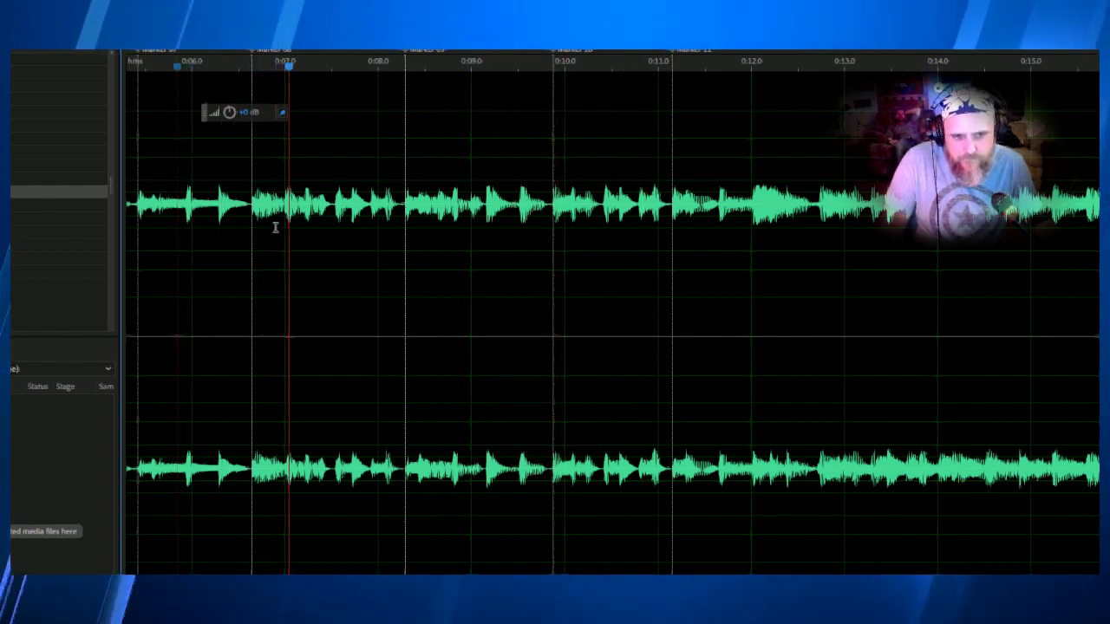
drag(284, 260, 553, 260)
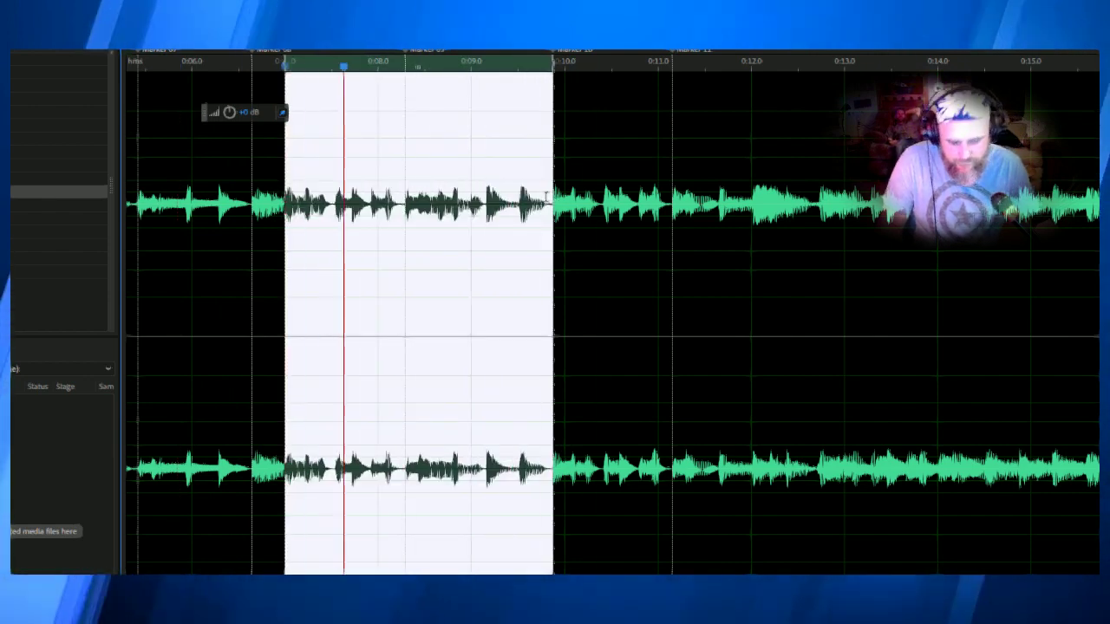
key(ctrl+alt+s)
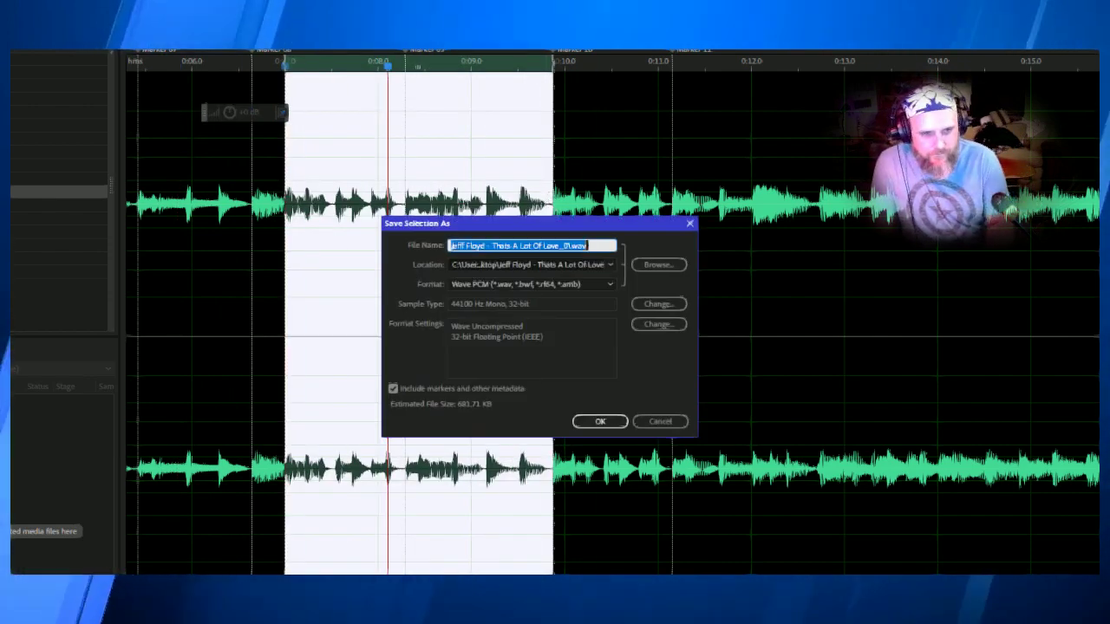
text(Loo)
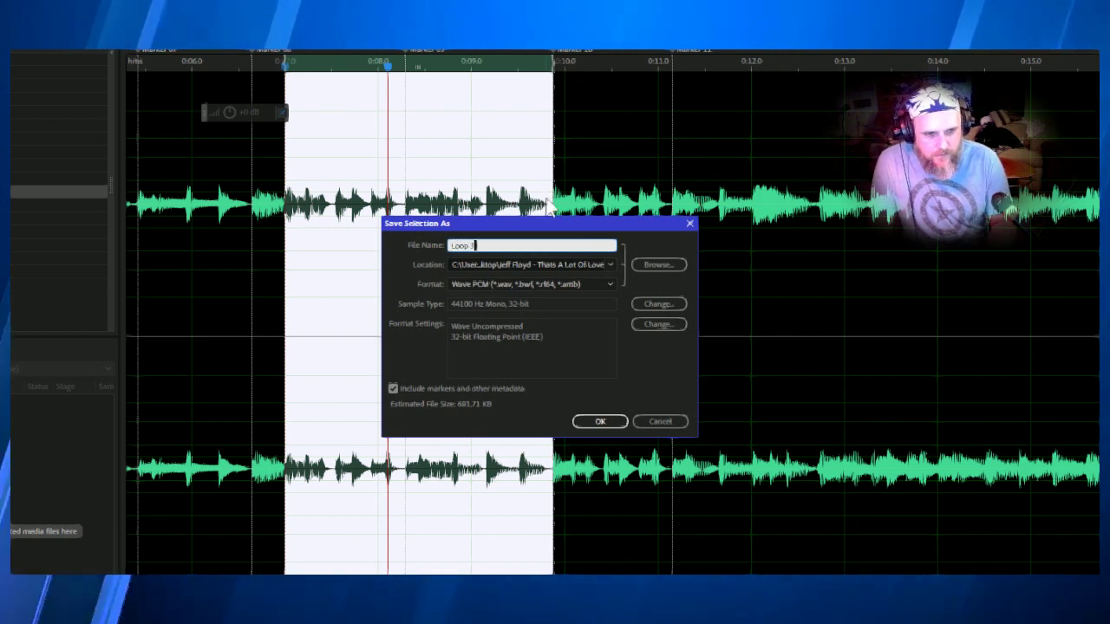
text(p 3)
key(Return)
key(Left)
key(Return)
Play from about 0:08.7, then select from the marker at about 0:09.9 to about 0:12.7 and save it as Loop 4, overwriting the existing file
click(448, 204)
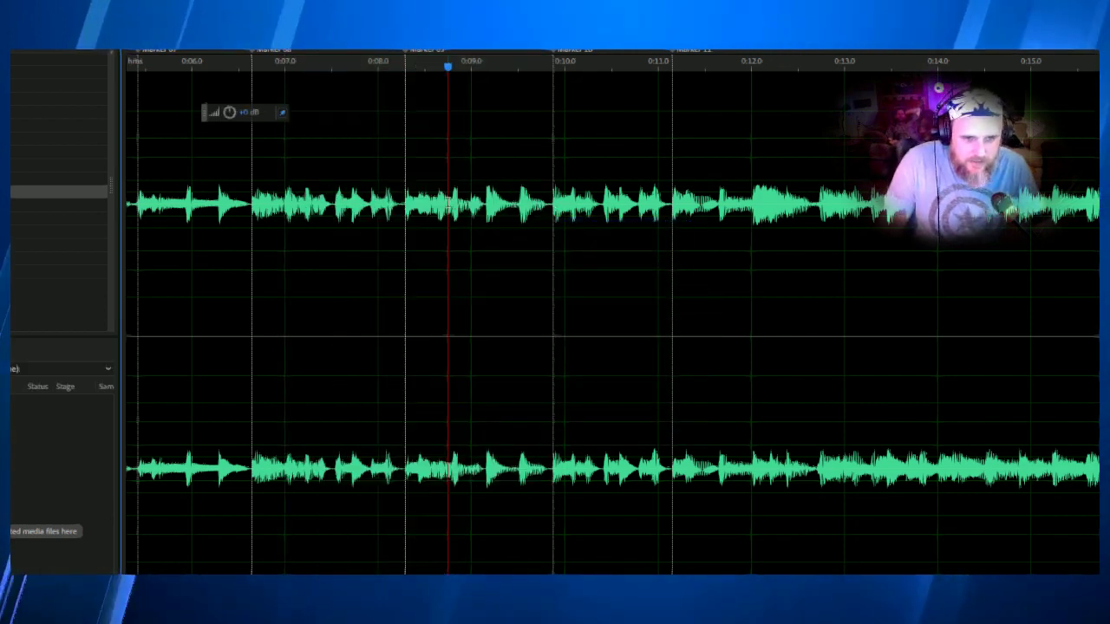
key(space)
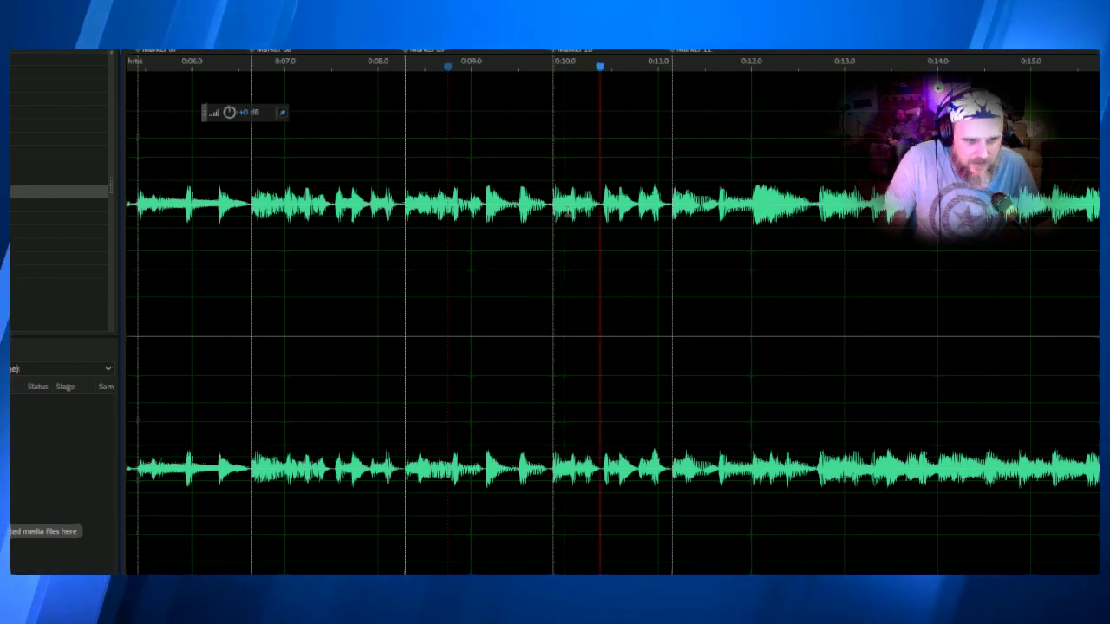
drag(553, 221, 819, 221)
key(space)
key(space)
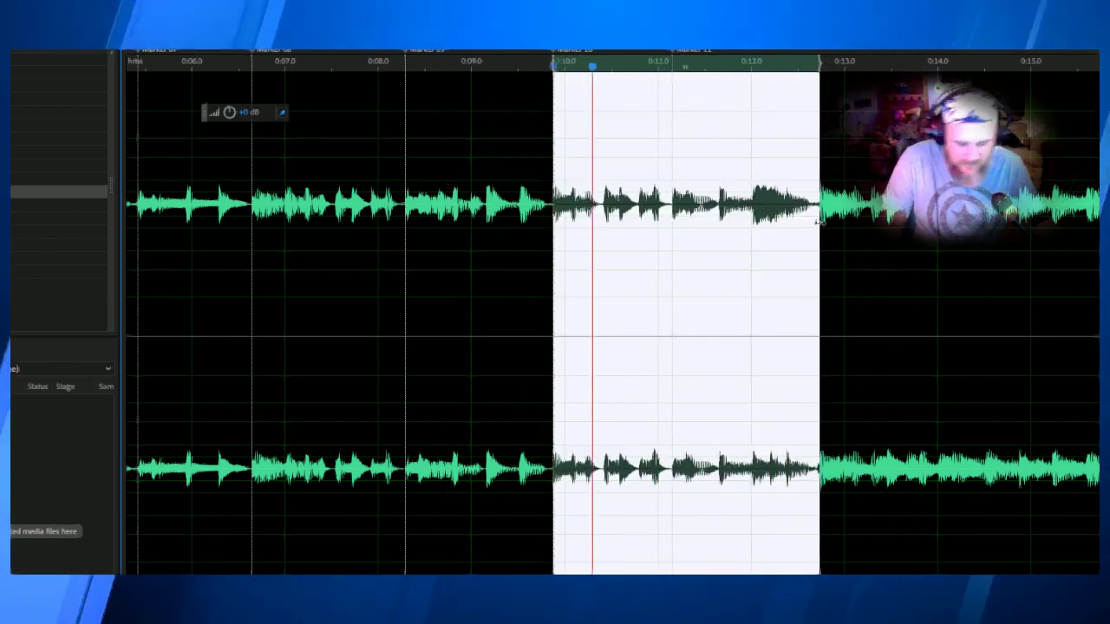
key(ctrl+alt+s)
text(Loop)
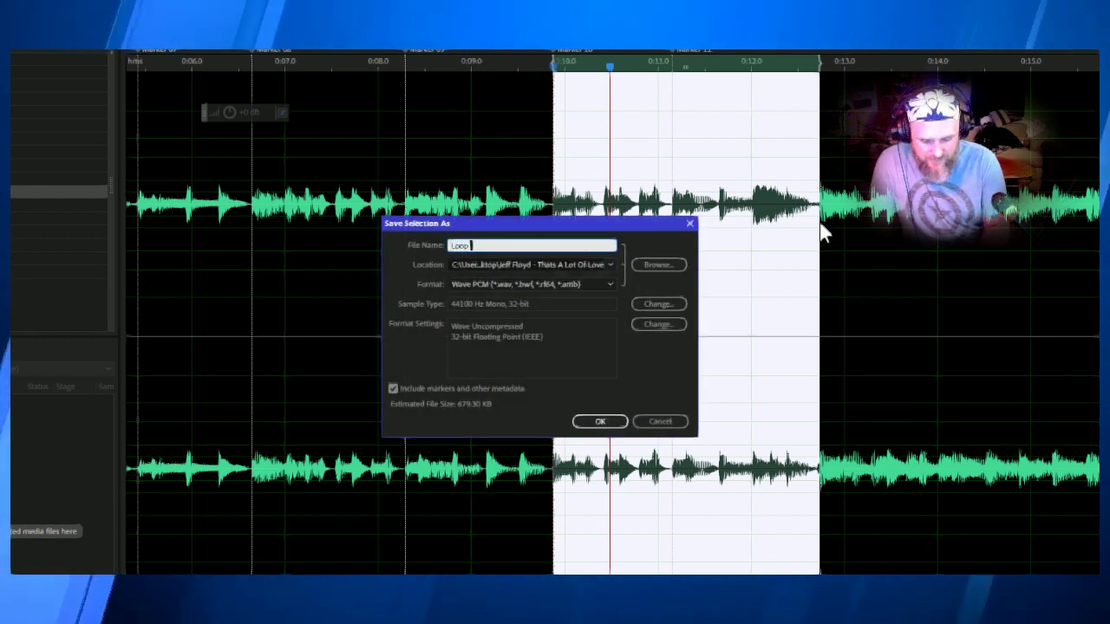
key(Return)
key(Left)
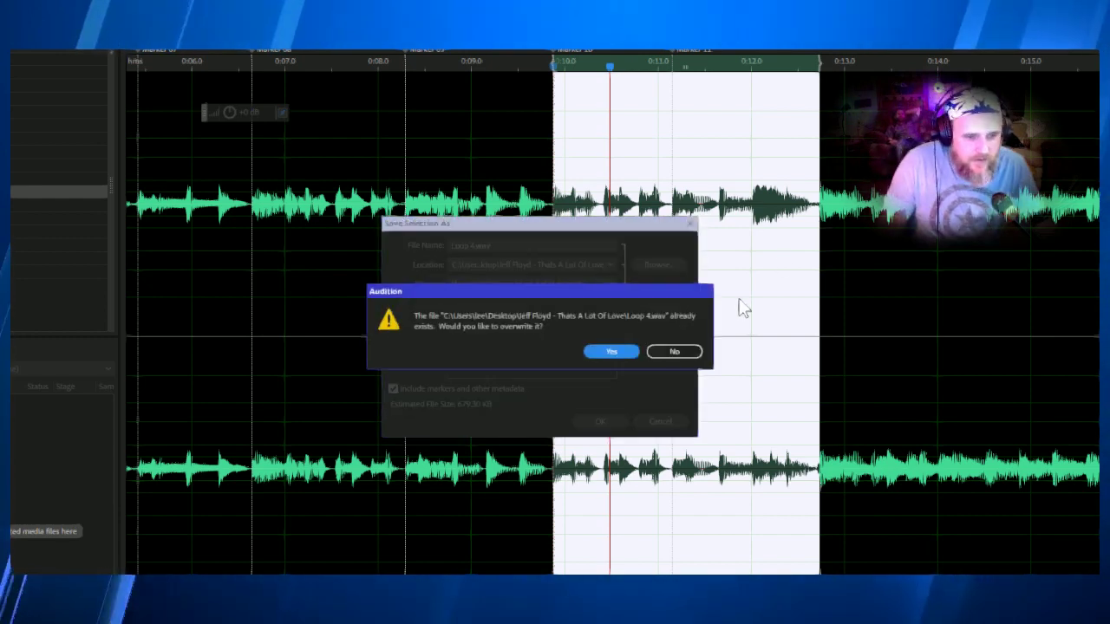
key(Return)
Play across the end of the Loop 4 phrase and add a marker on the beat onset at about 0:12.7
scroll(725, 298, down, 3)
click(636, 249)
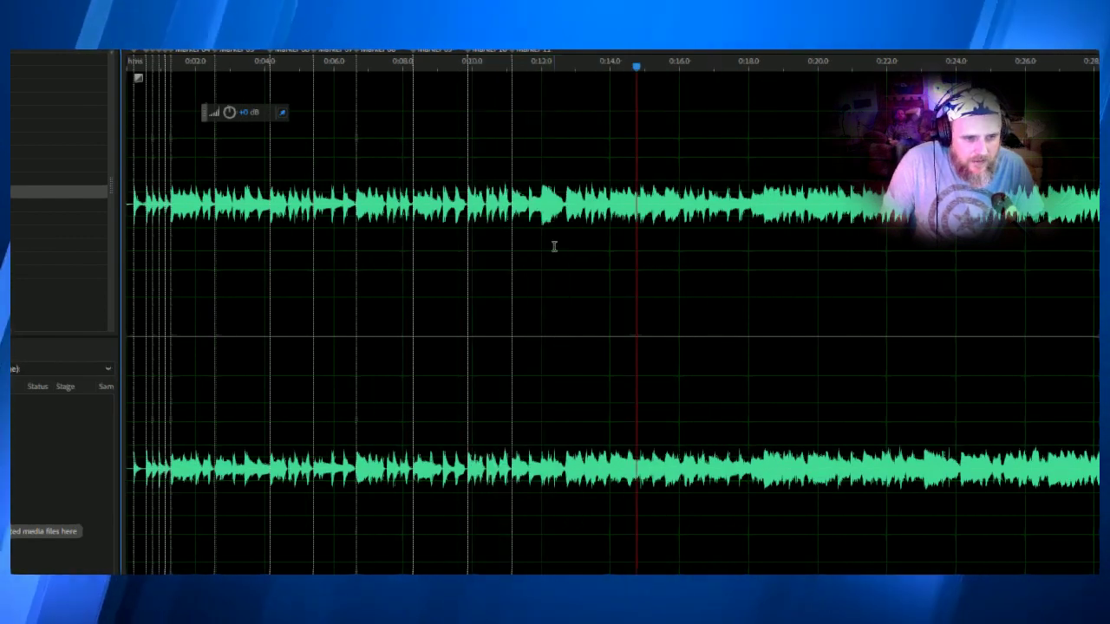
click(555, 245)
key(space)
scroll(571, 246, up, 1)
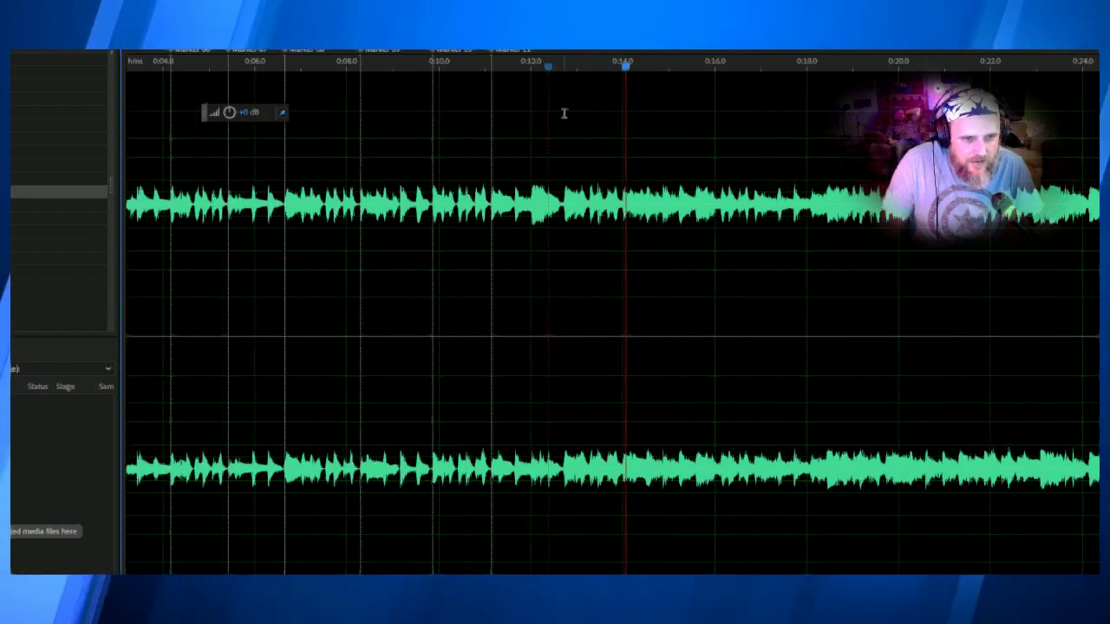
click(519, 137)
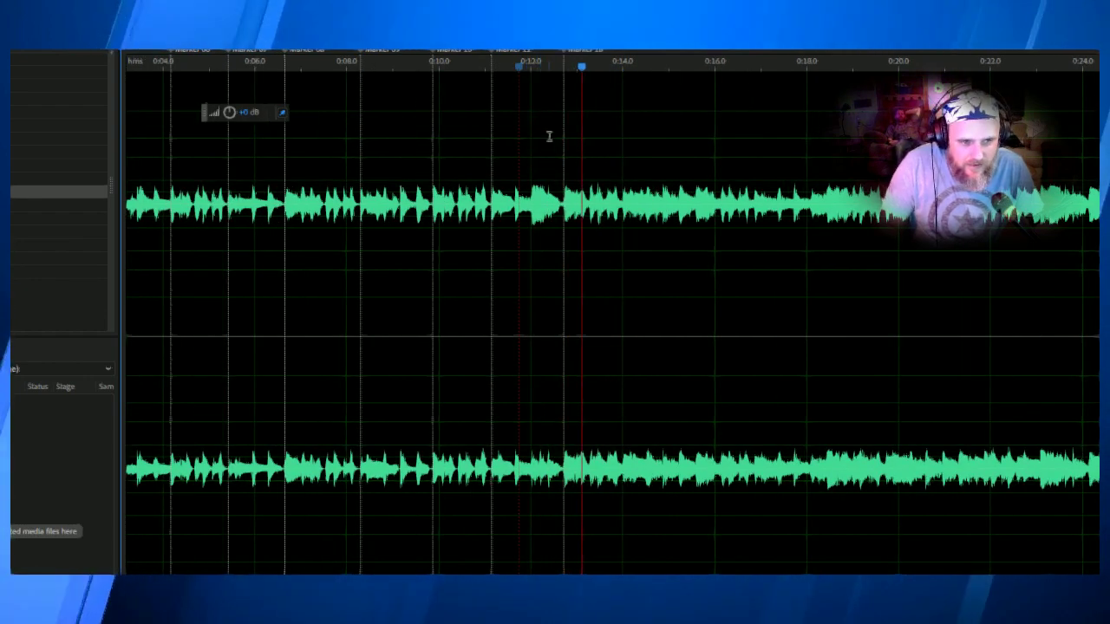
scroll(604, 129, up, 4)
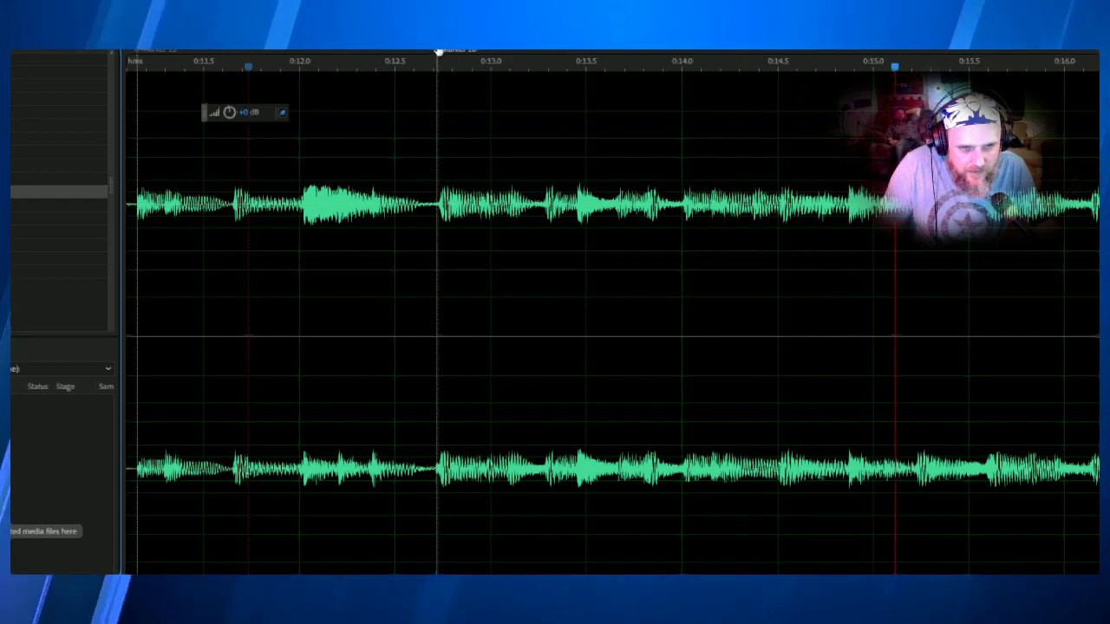
Continue playback through the following section and add a marker on the beat at about 0:24.2
scroll(672, 231, down, 4)
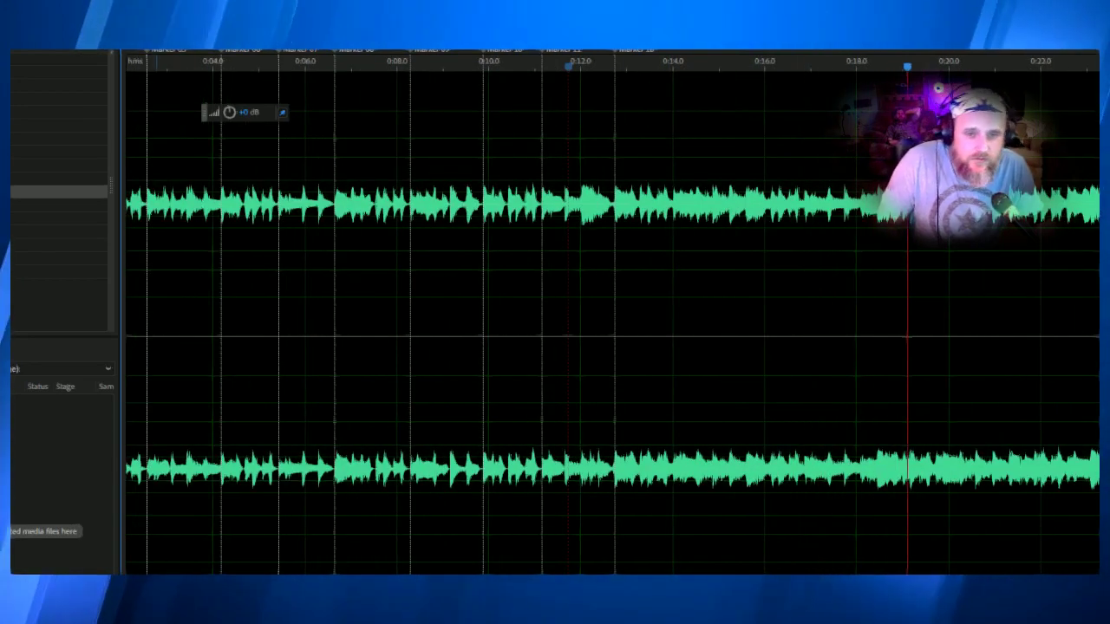
scroll(524, 193, up, 1)
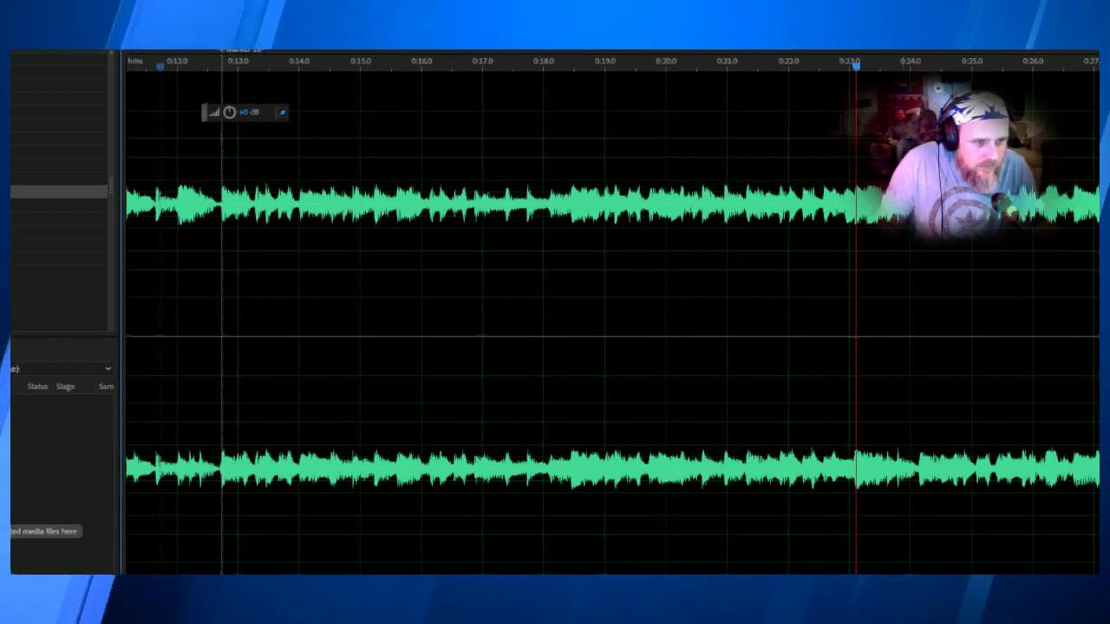
key(m)
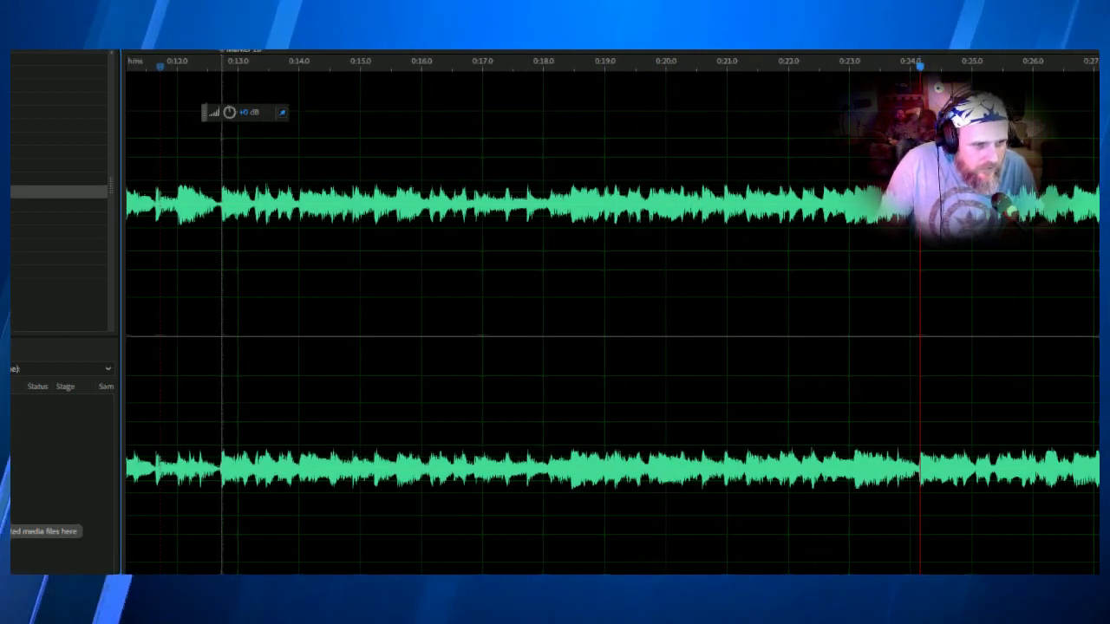
scroll(919, 55, up, 3)
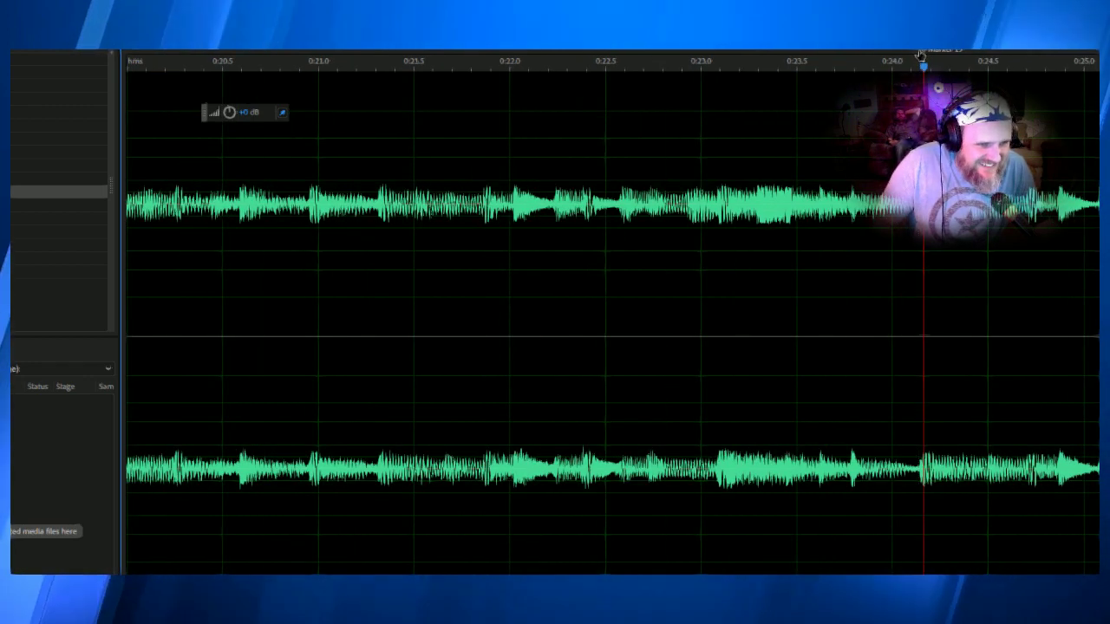
Select the long section between the markers at about 0:12.7 and 0:24.2
drag(921, 65, 149, 260)
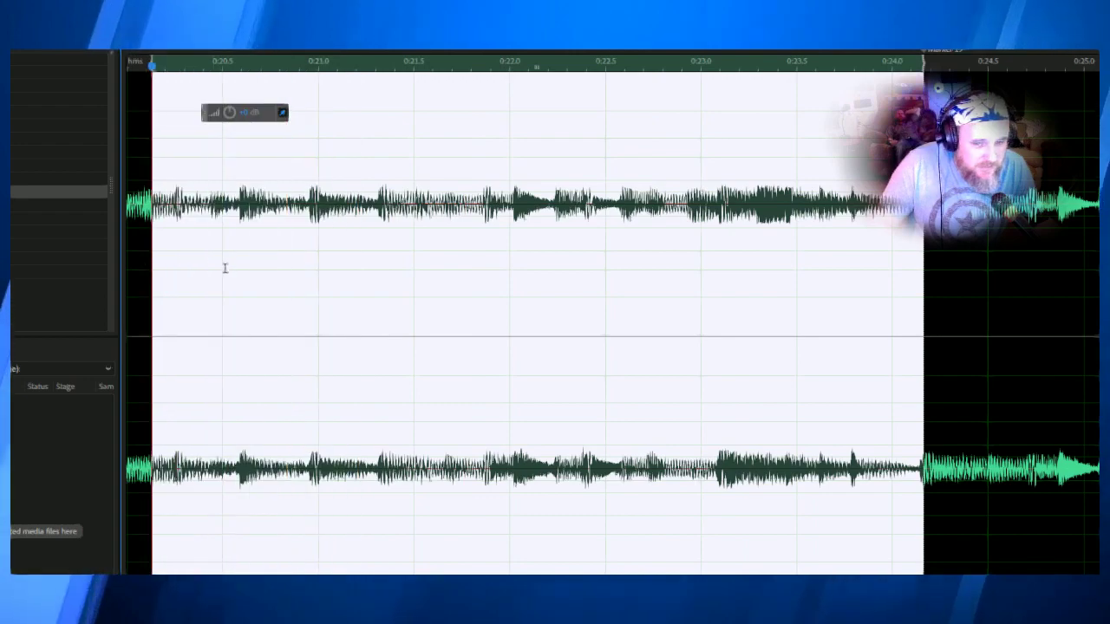
scroll(196, 72, down, 5)
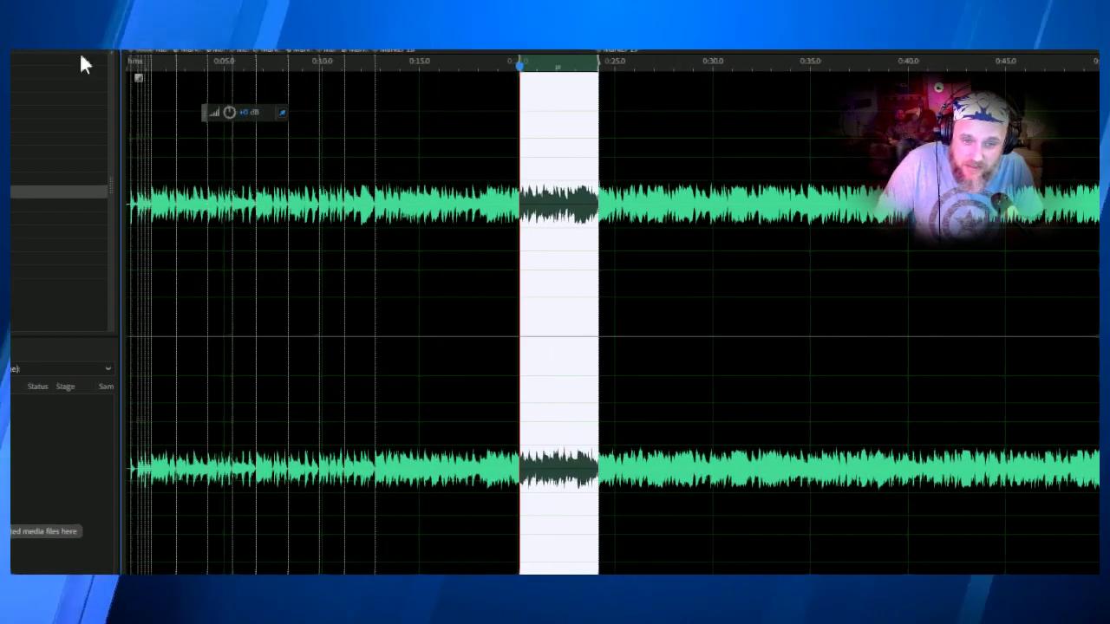
drag(521, 185, 375, 143)
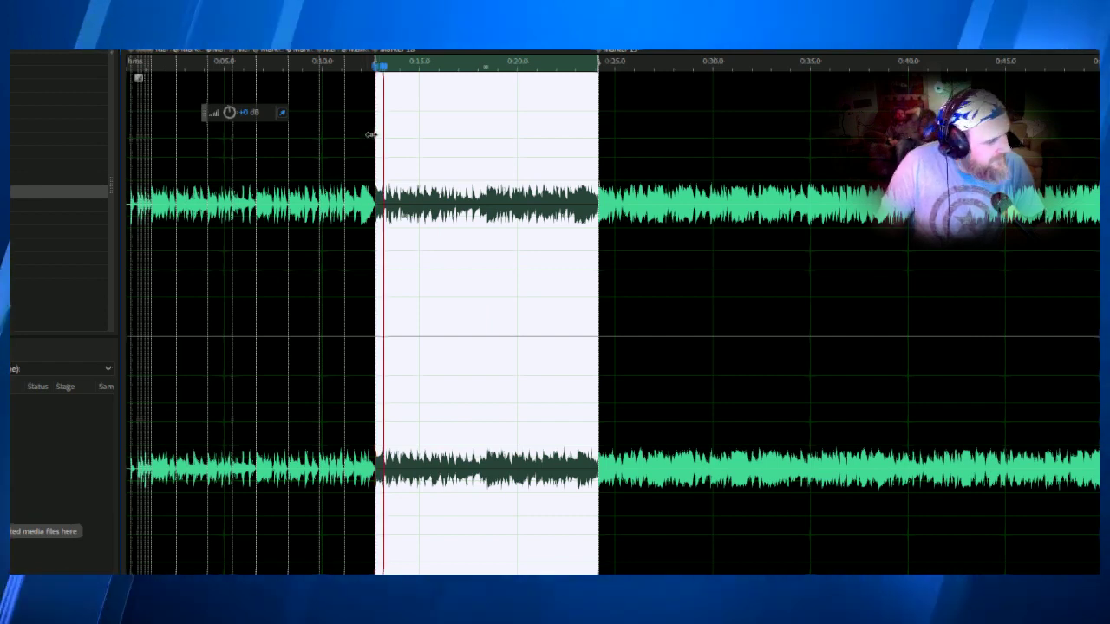
Save the selected section between about 0:12.7 and 0:24.2 as a Wave PCM file named Loop 0
key(ctrl+alt+s)
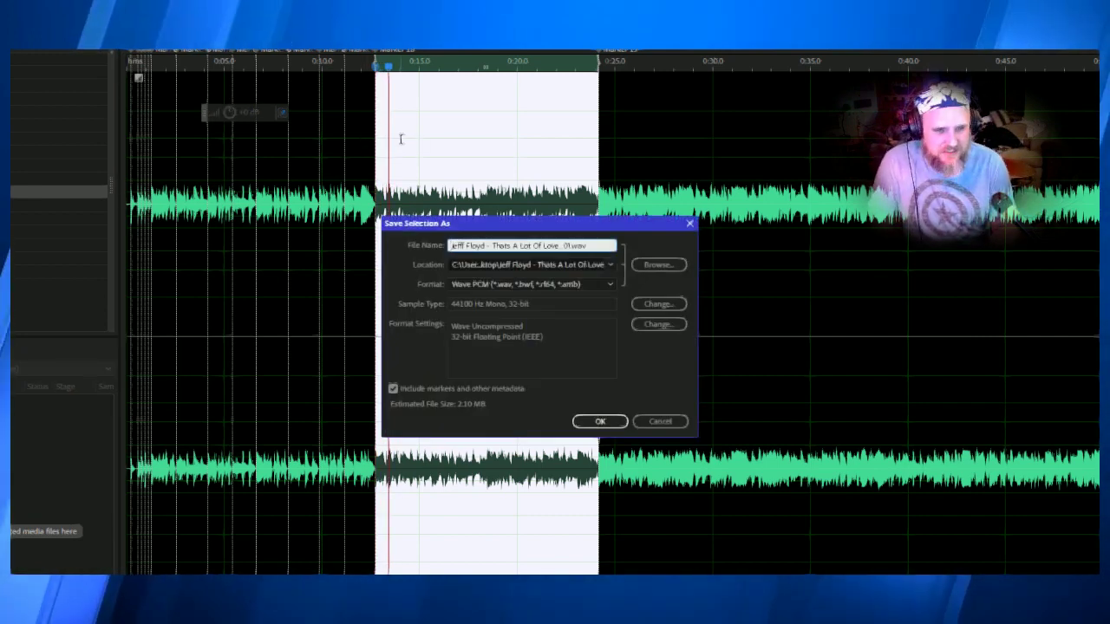
key(ctrl+a)
text(Loo)
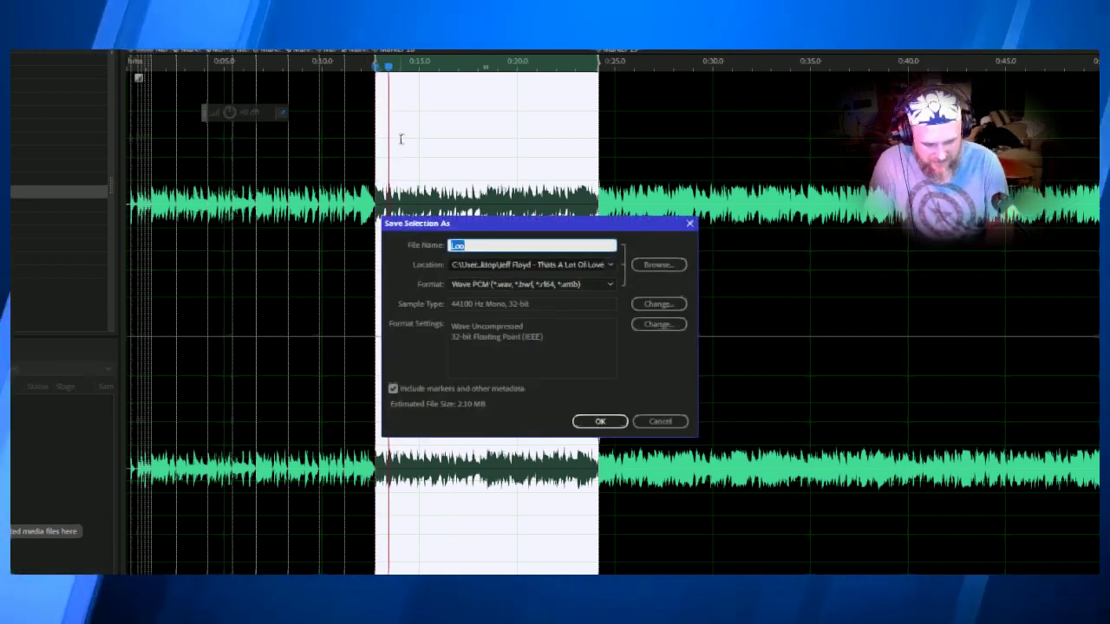
text(p 1)
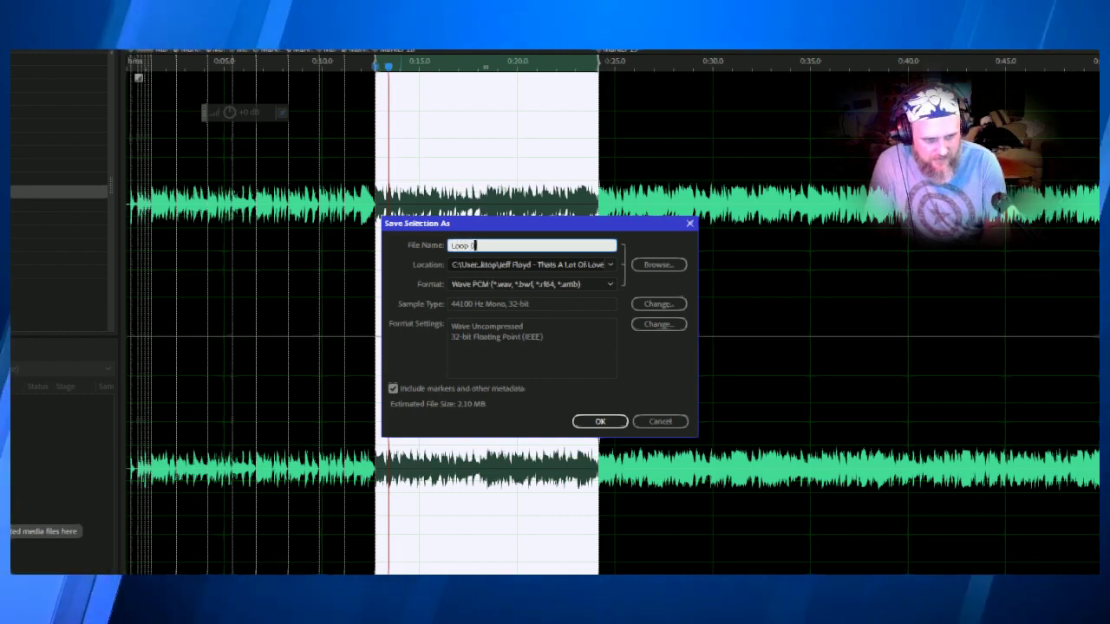
key(Return)
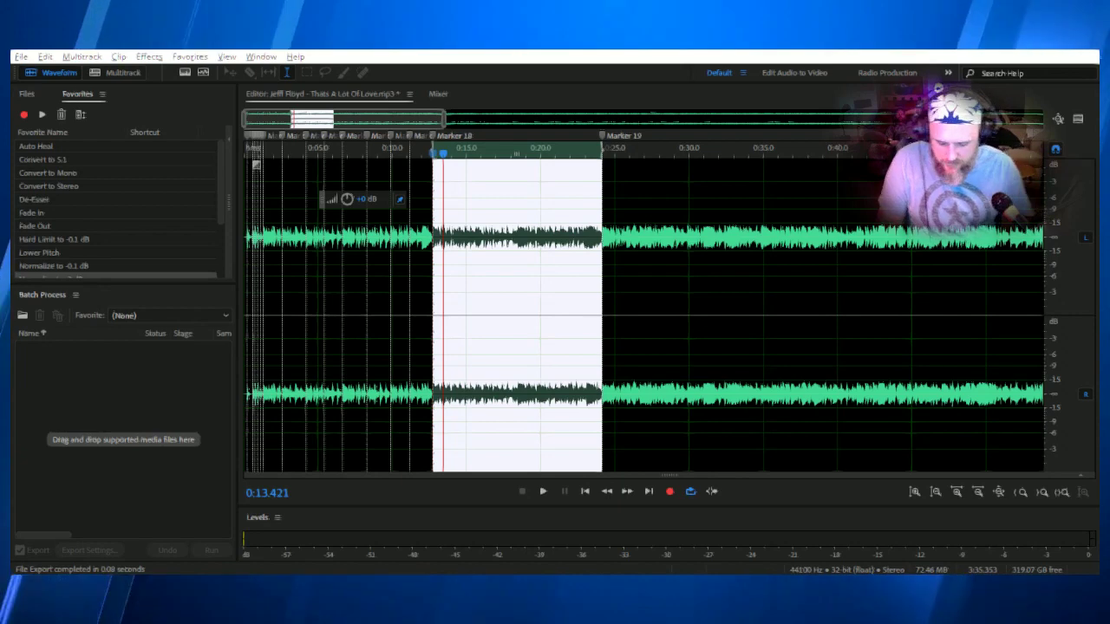
Launch MixMeister BPM Analyzer by searching for bpm, and arrange the open windows so the desktop sample folder is accessible
key(super)
text(bpm)
key(Return)
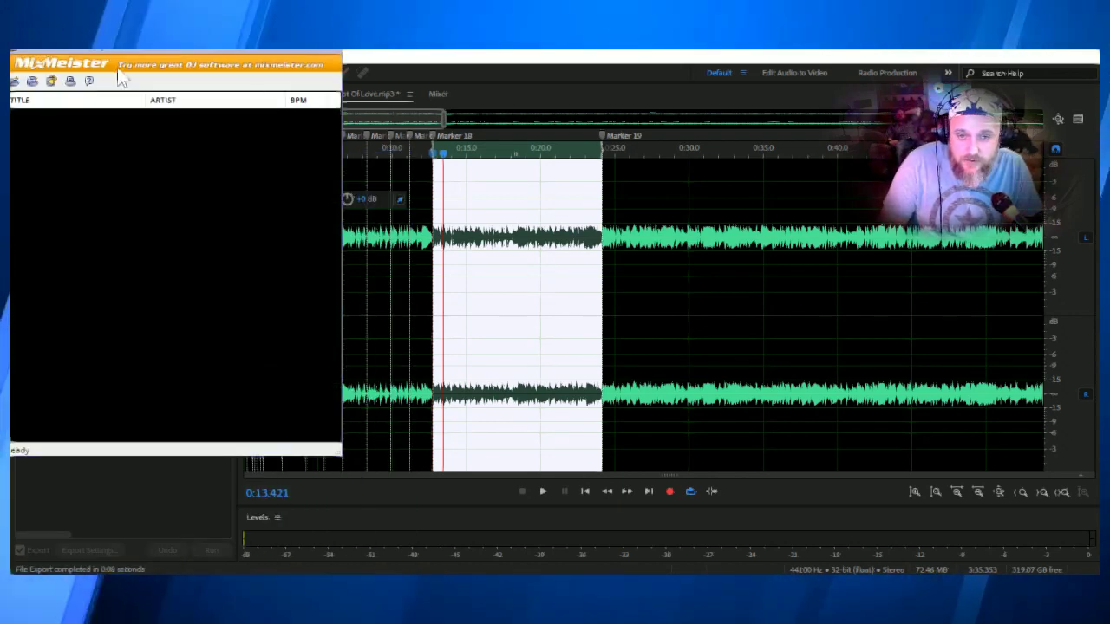
click(411, 74)
key(alt+Tab)
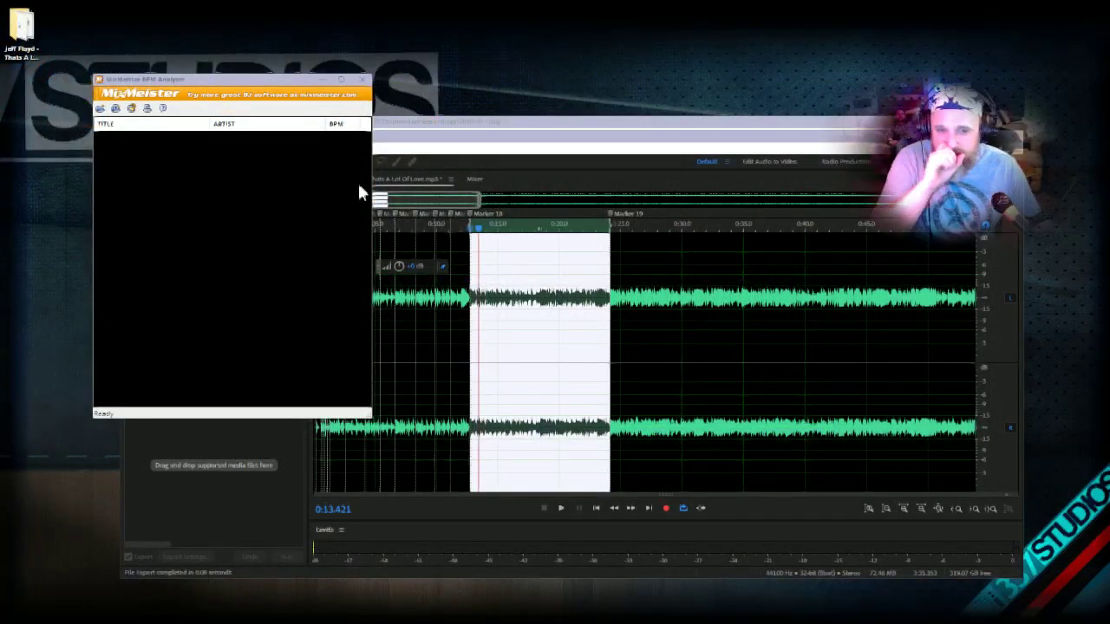
Open the Jeff Floyd - Thats A Lot Of Love desktop folder and delete its Loop 0.pkf file
double_click(39, 48)
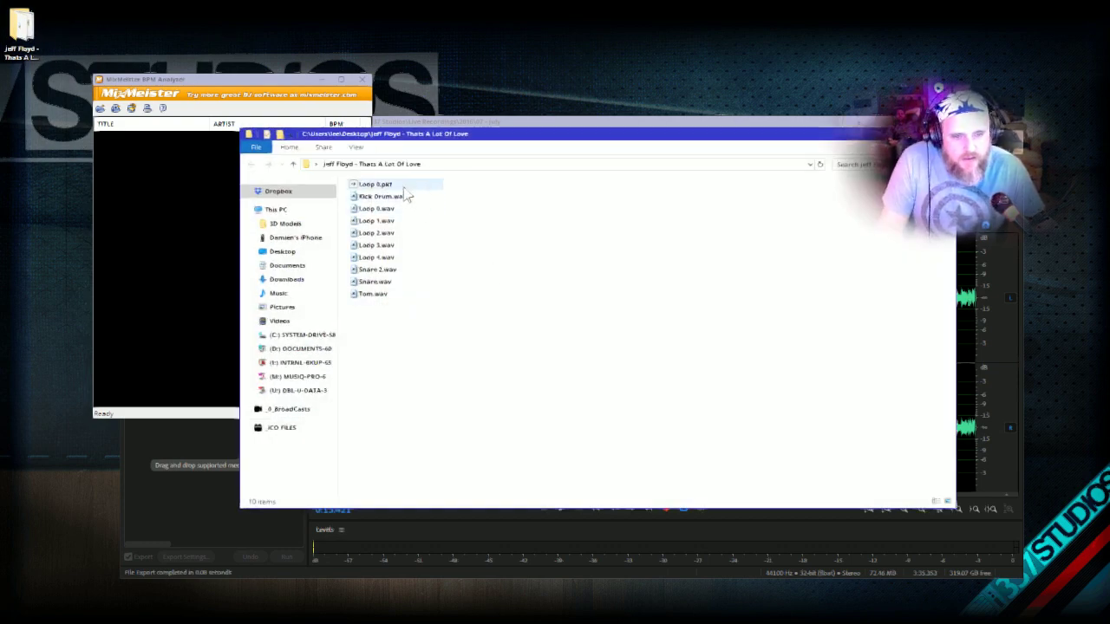
click(406, 185)
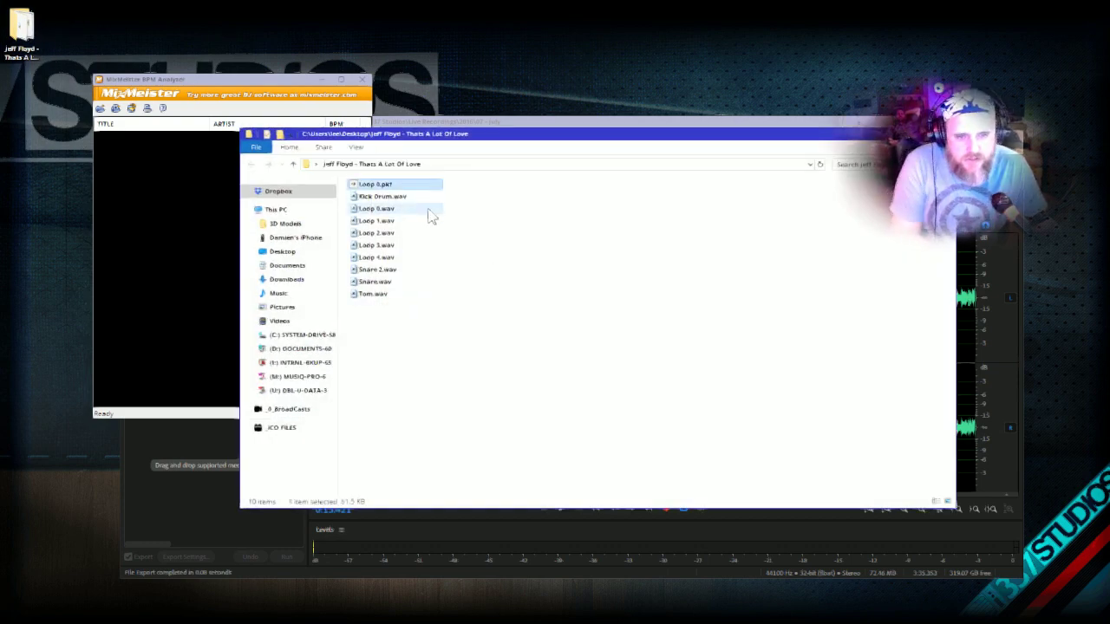
key(Delete)
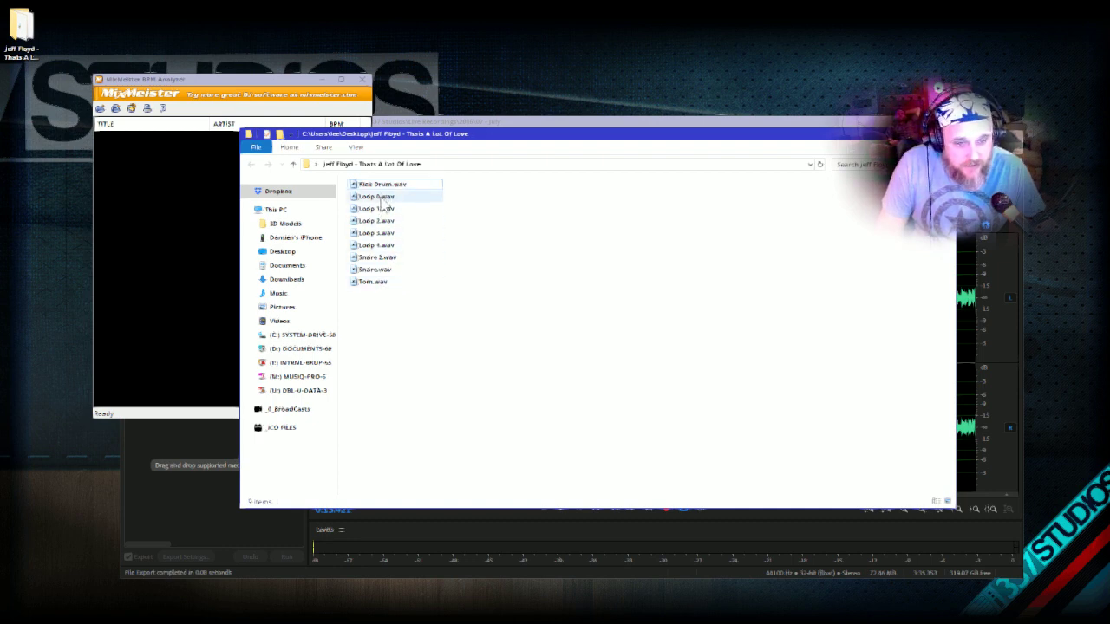
Analyze the tempo of Loop 0.wav in MixMeister BPM Analyzer, and set the Bitwig Studio project tempo to 84 BPM
drag(382, 201, 108, 252)
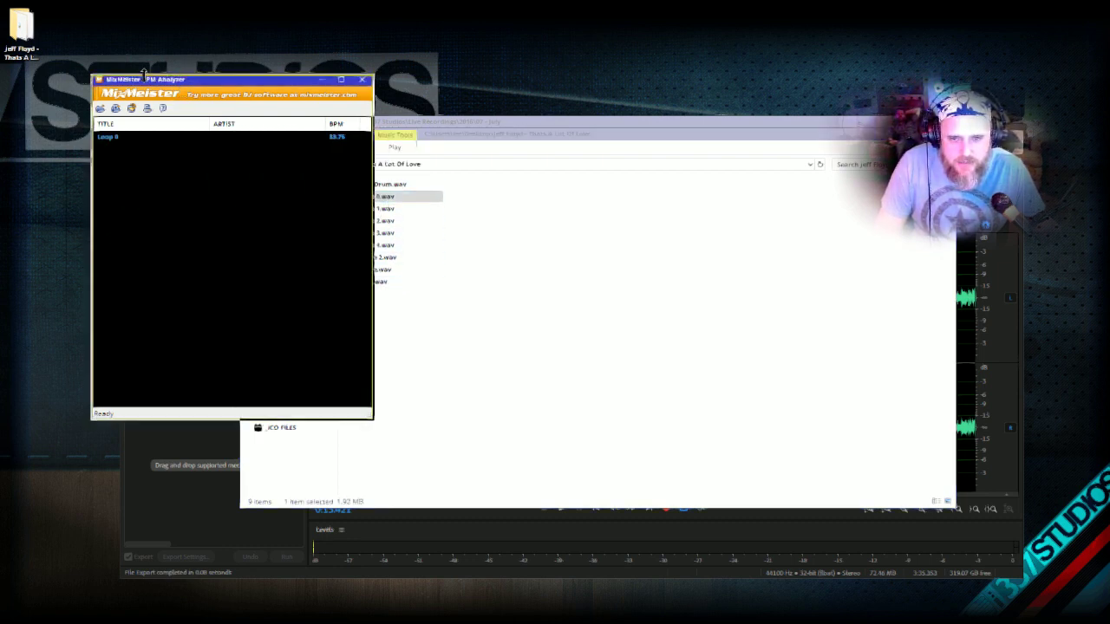
drag(144, 72, 146, 74)
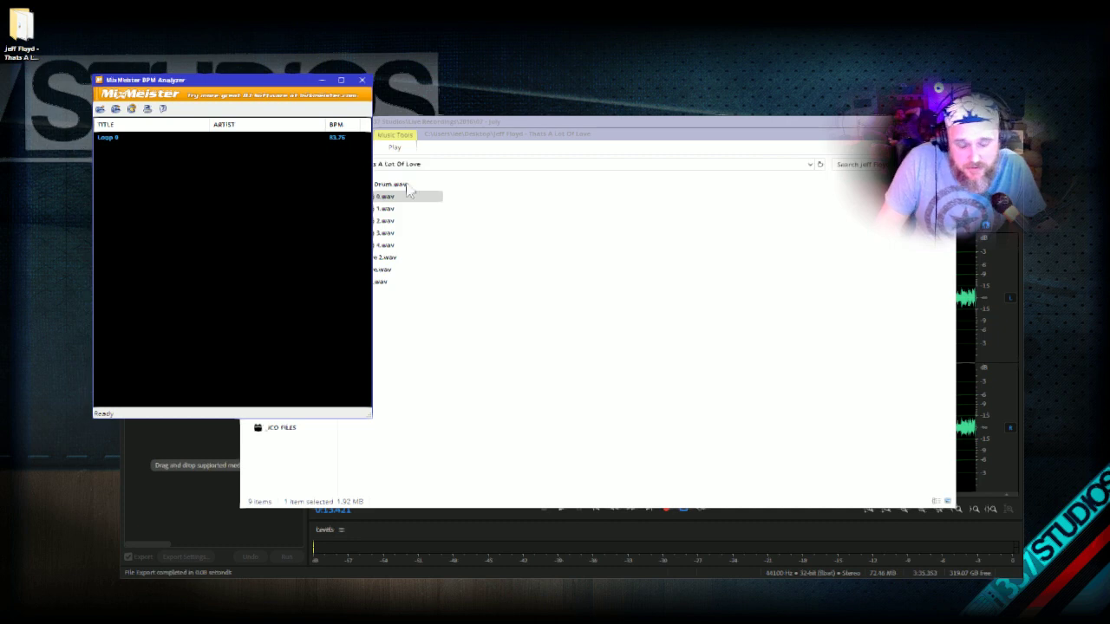
click(489, 241)
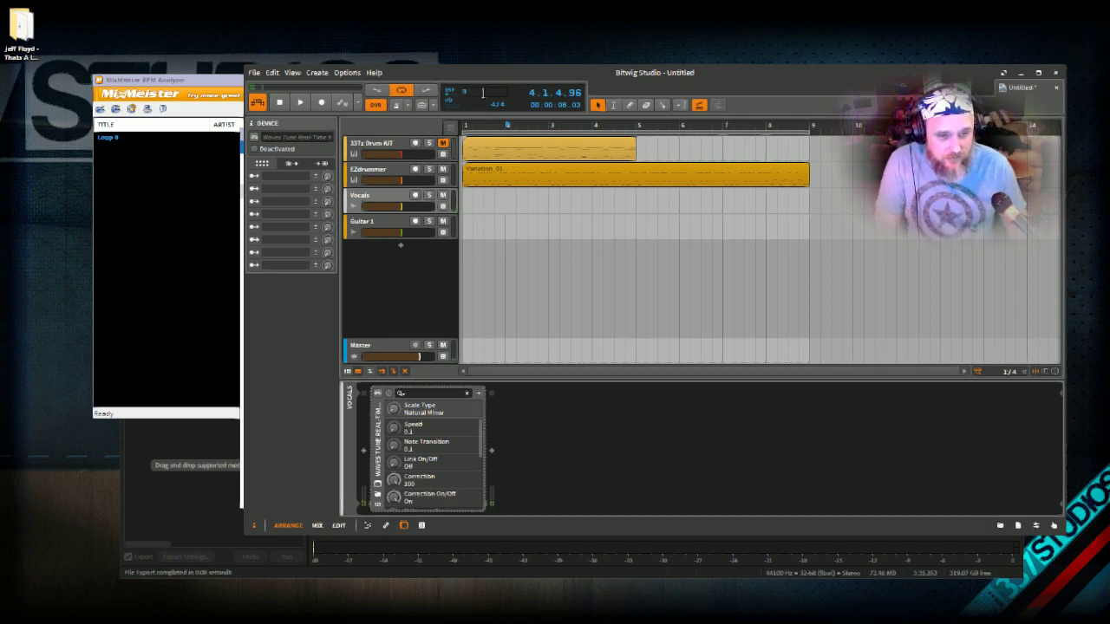
text(4)
key(Return)
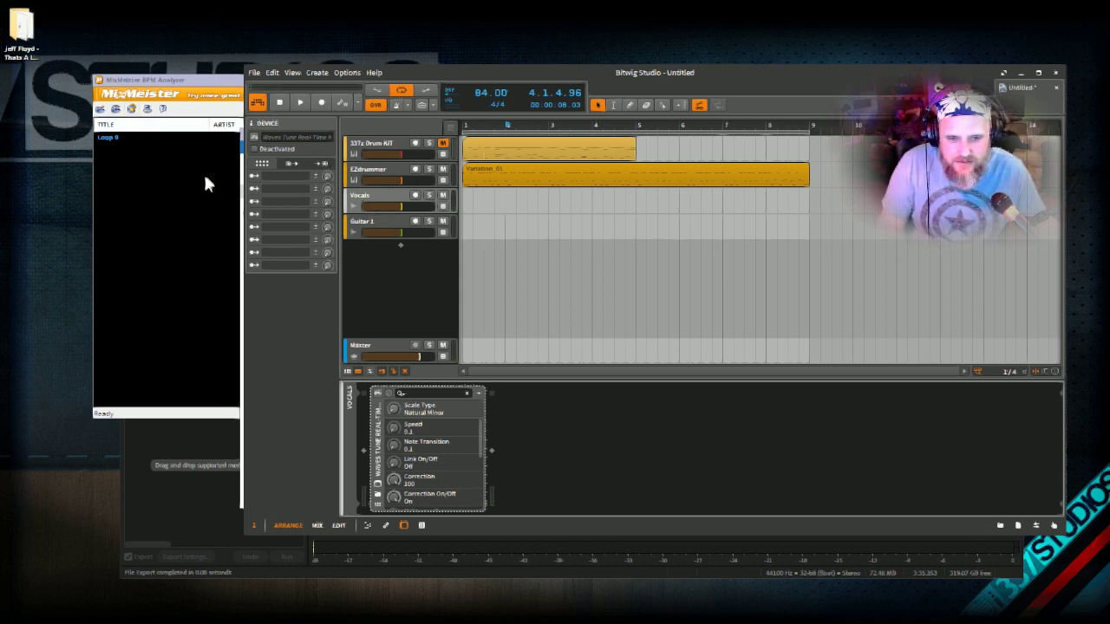
Close MixMeister BPM Analyzer, dismiss its closing notice and switch back to Adobe Audition
double_click(99, 81)
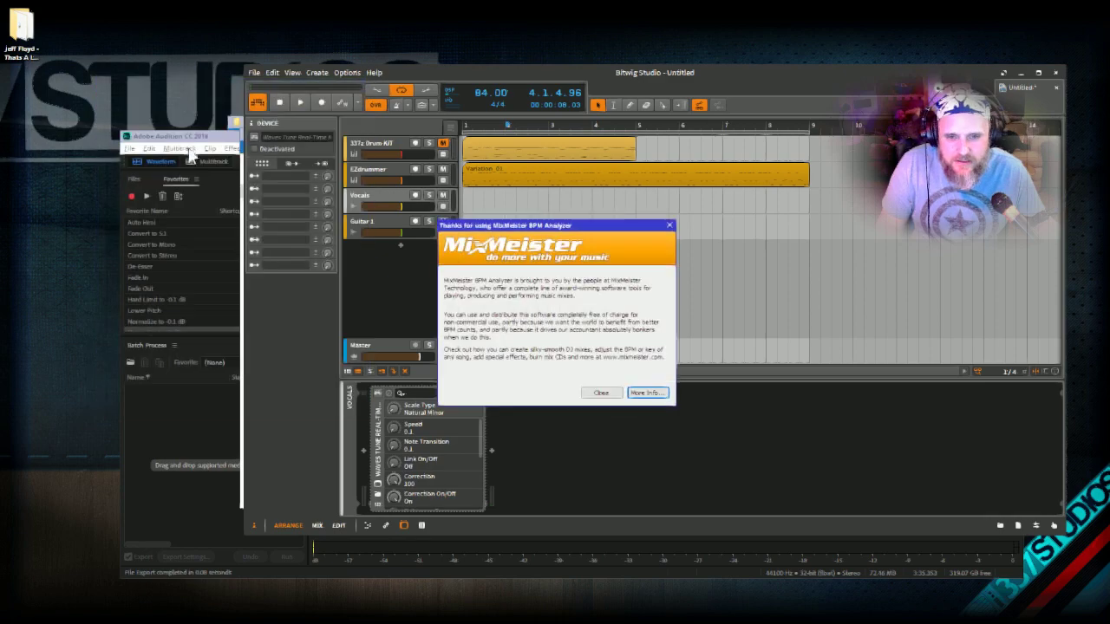
click(601, 392)
click(164, 139)
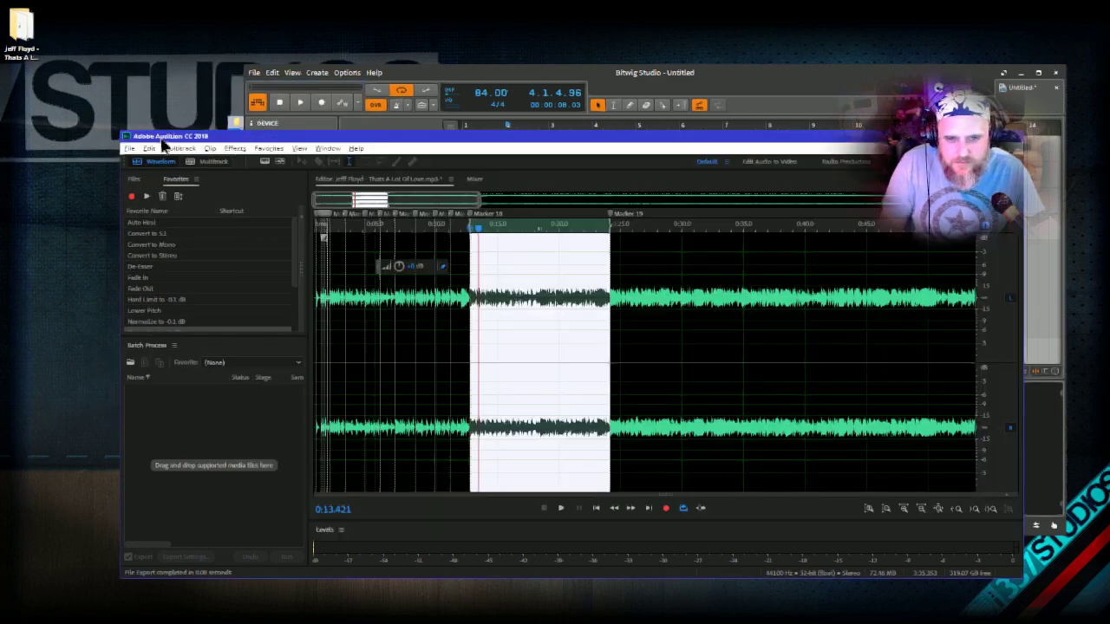
click(651, 317)
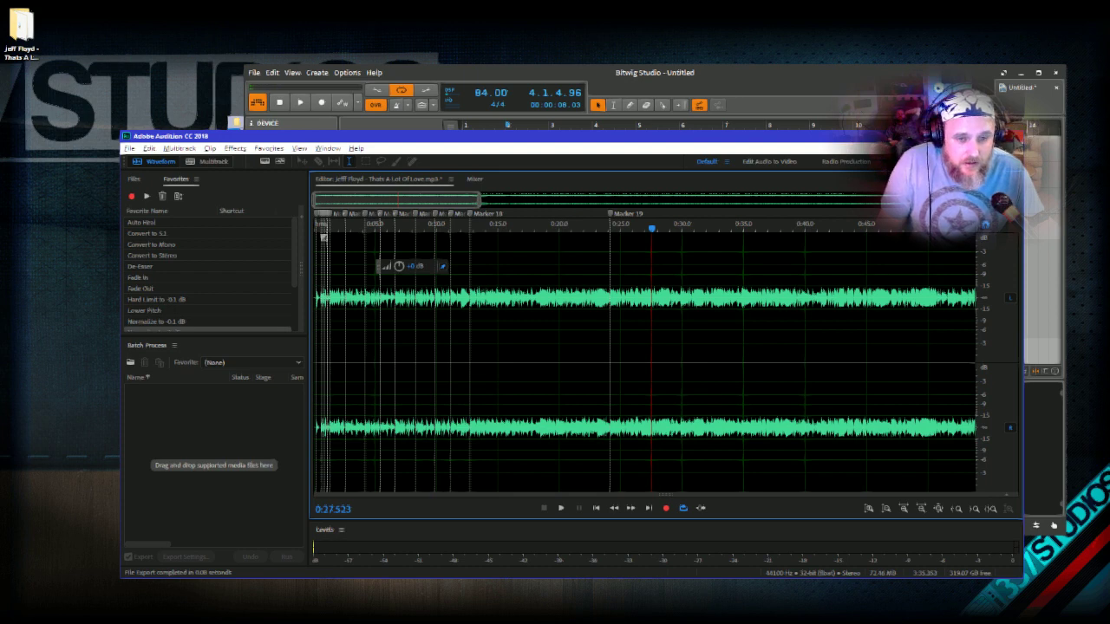
click(299, 148)
mouse_move(248, 149)
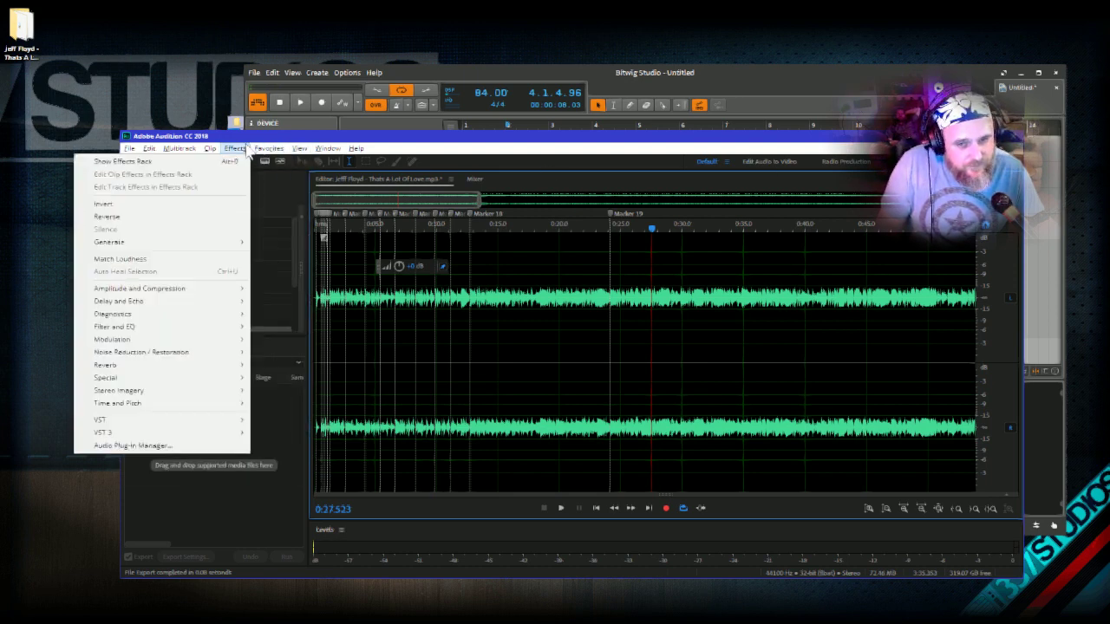
mouse_move(199, 153)
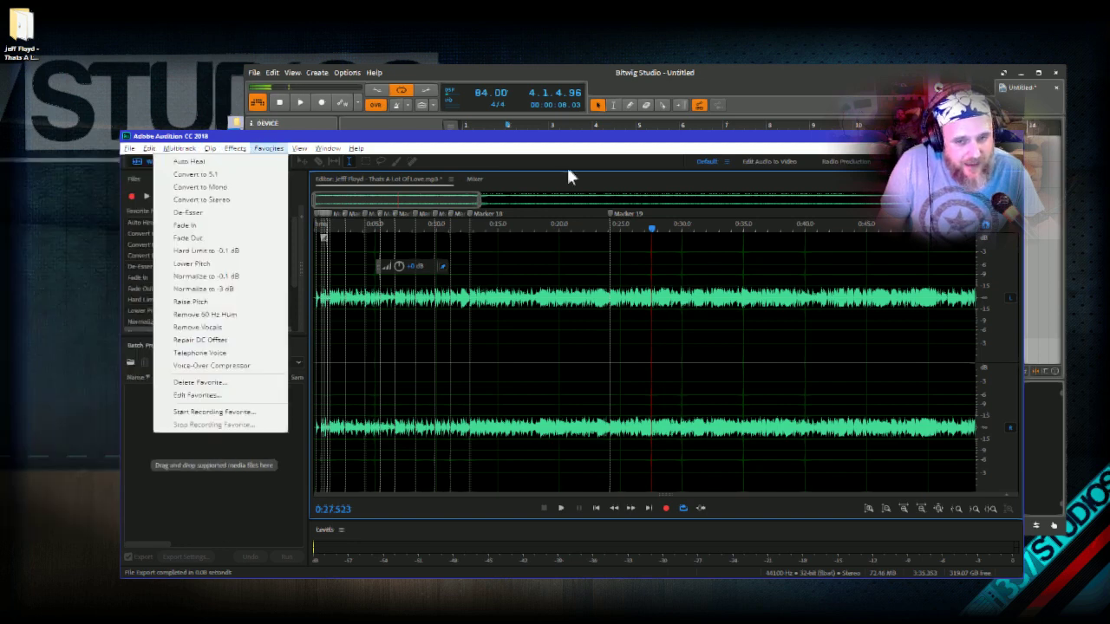
key(Escape)
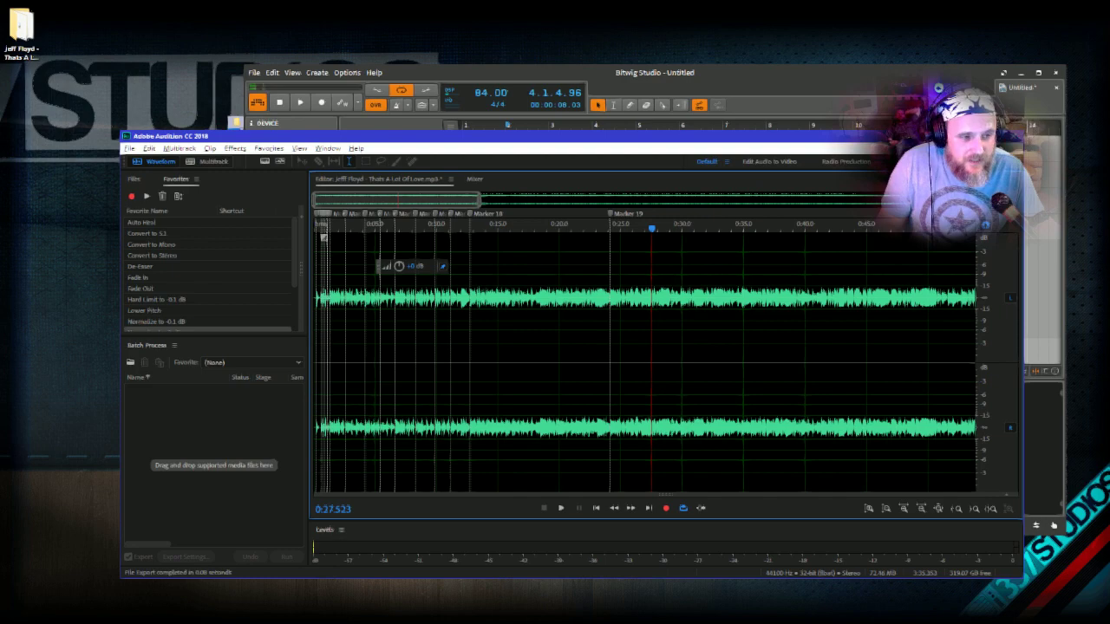
Import Loop 0.wav from the sample folder into Bitwig Studio at bar 1 on a new track, and move that track directly below the 337z drum kit
key(alt+Tab)
click(347, 73)
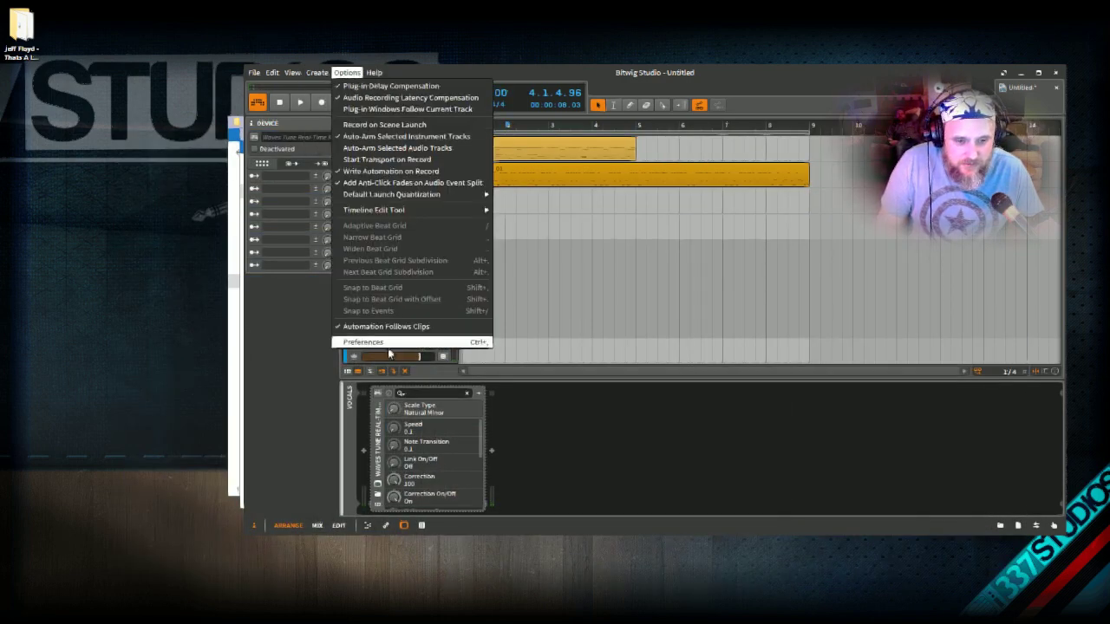
double_click(21, 26)
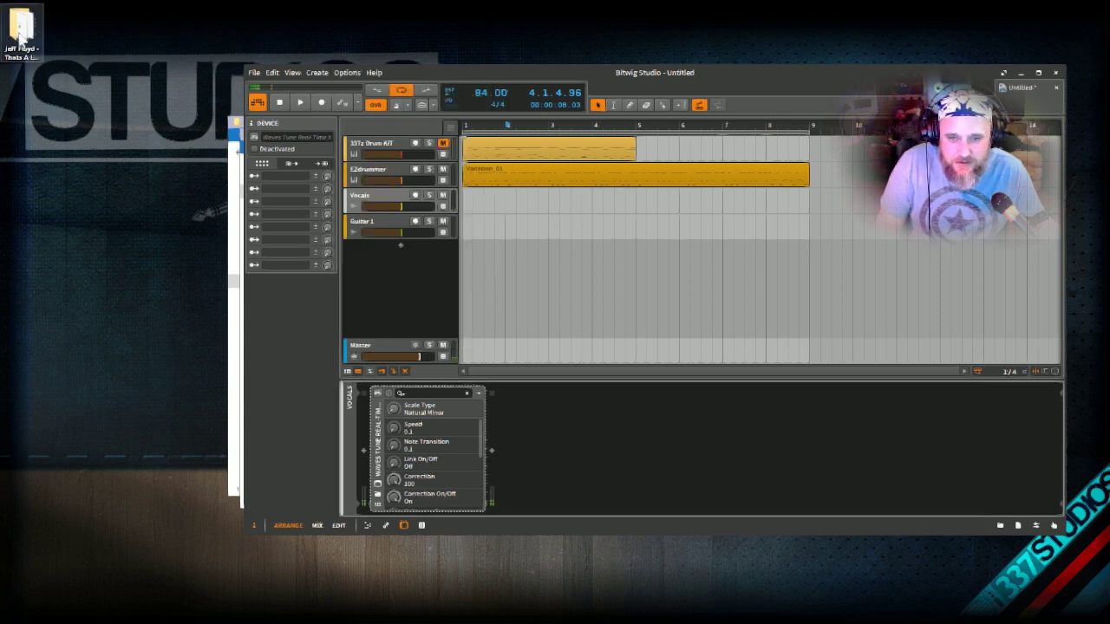
drag(433, 150, 0, 203)
click(240, 144)
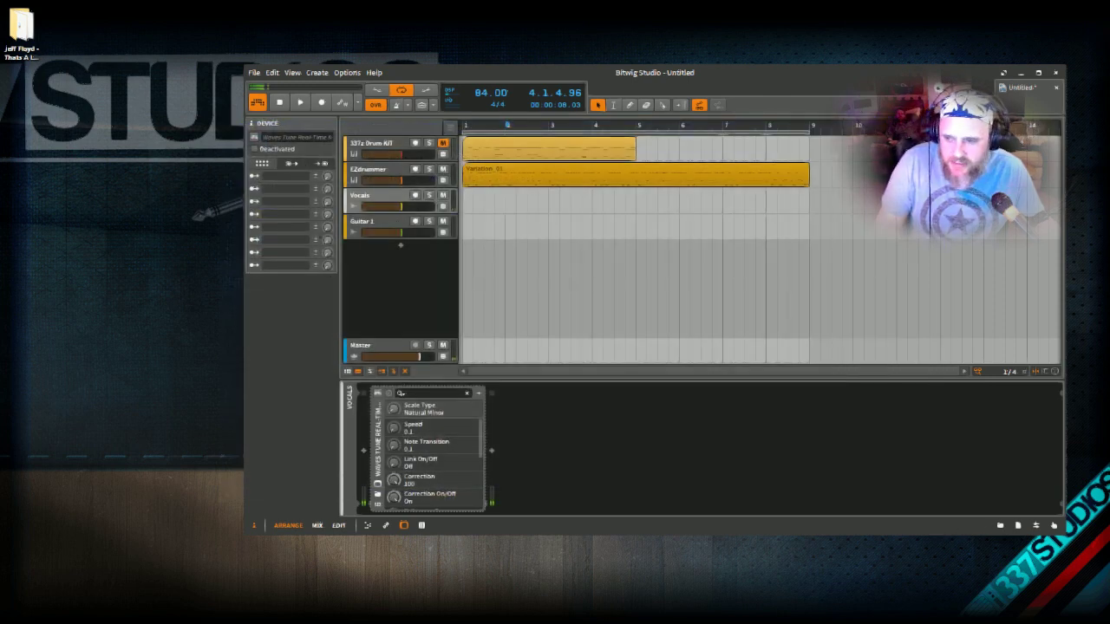
drag(450, 287, 470, 264)
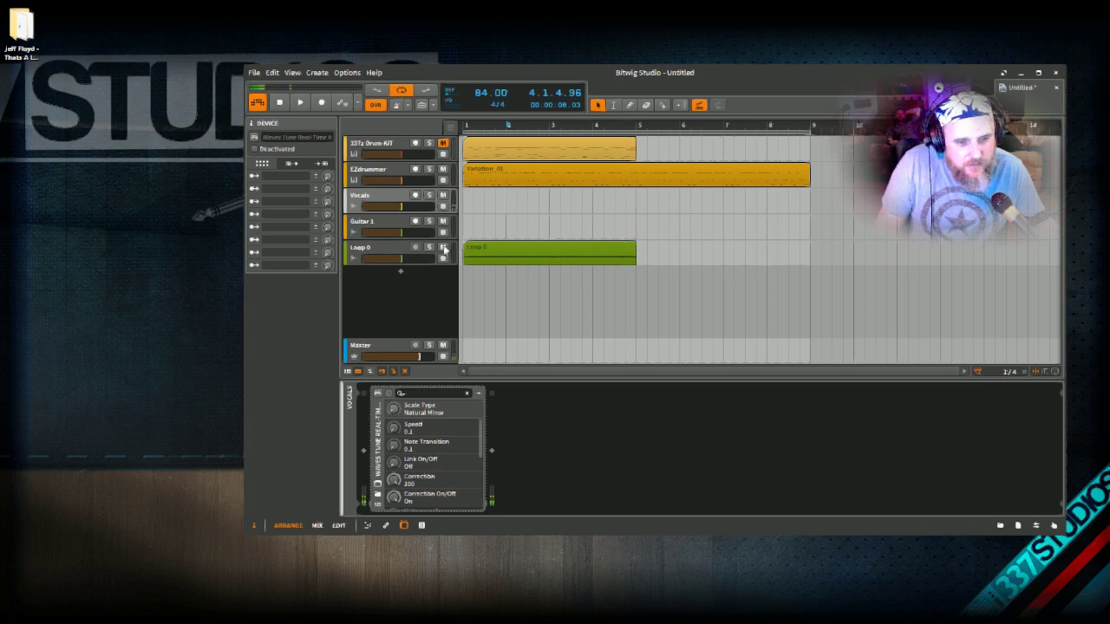
drag(396, 249, 623, 157)
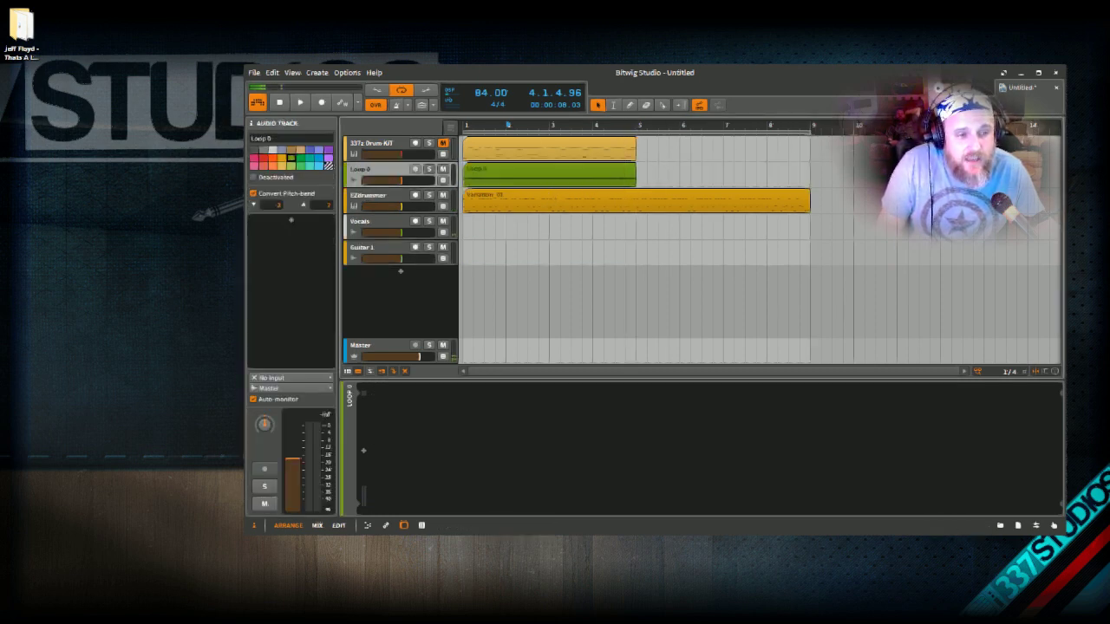
Shorten the arrangement loop region to the first four bars and play it, selecting the Vocals track during playback
drag(811, 129, 631, 130)
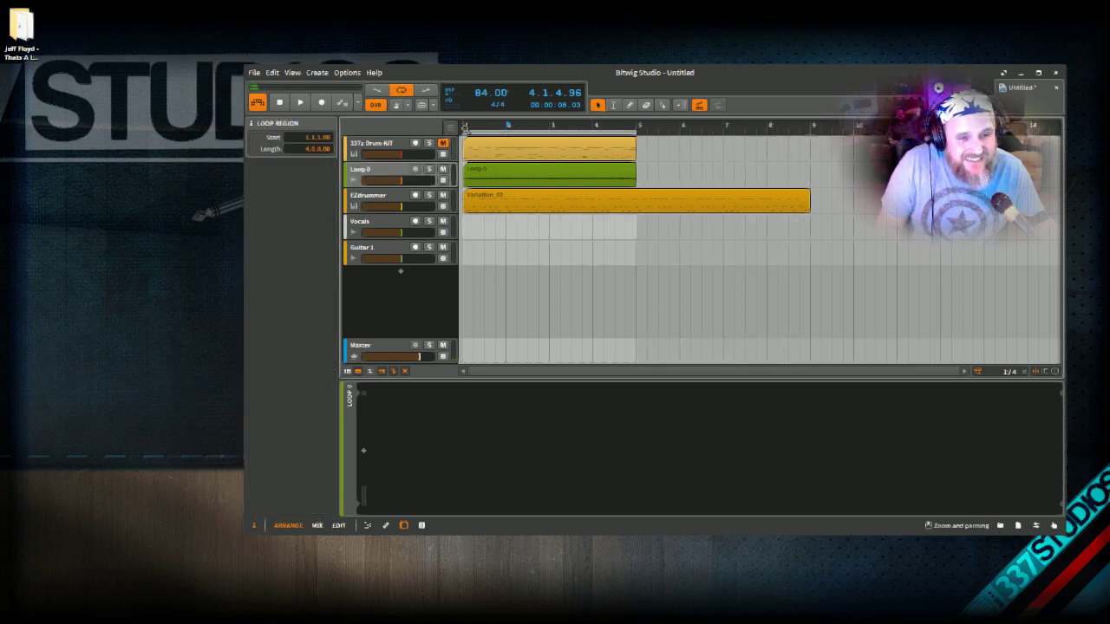
key(space)
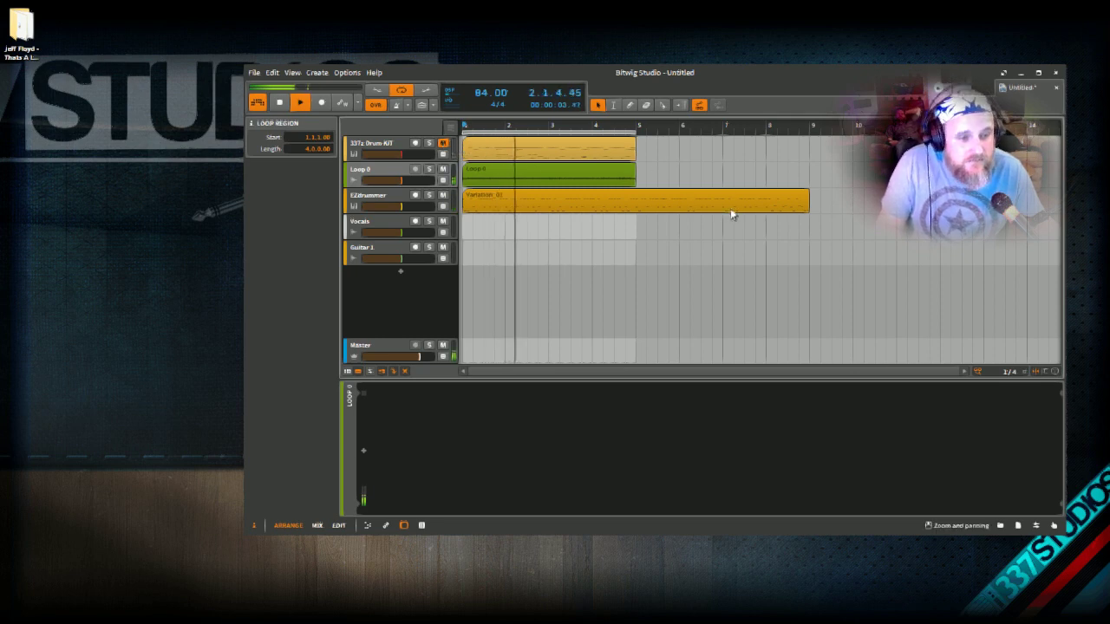
click(374, 227)
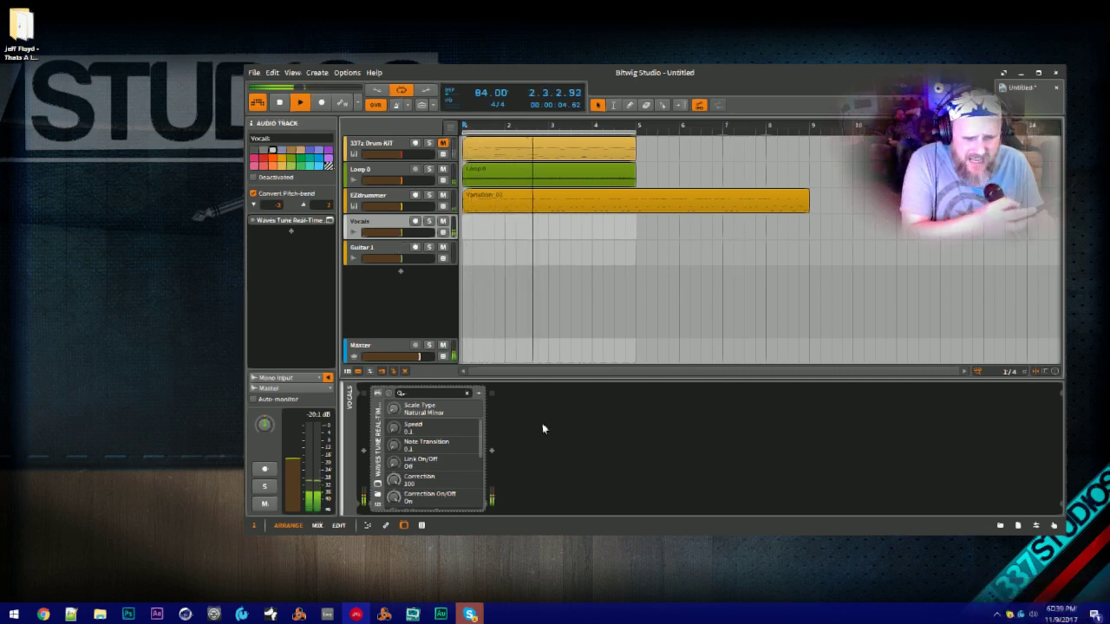
Add a new instrument track below Guitar 1 and load LennarDigital's Sylenth1 synth on it
double_click(401, 277)
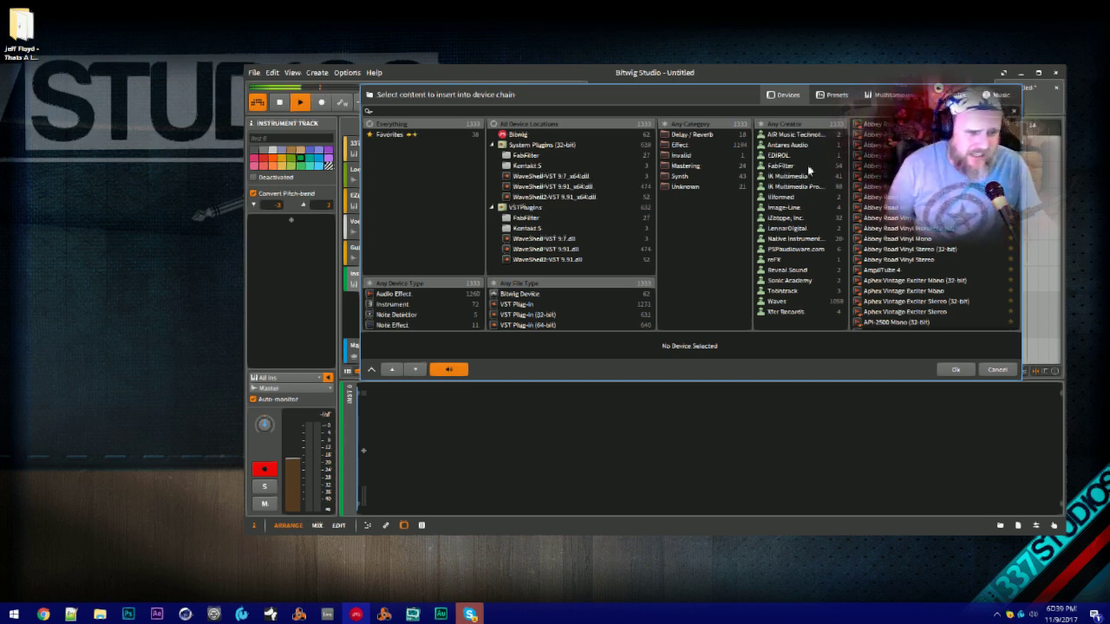
click(780, 210)
click(788, 228)
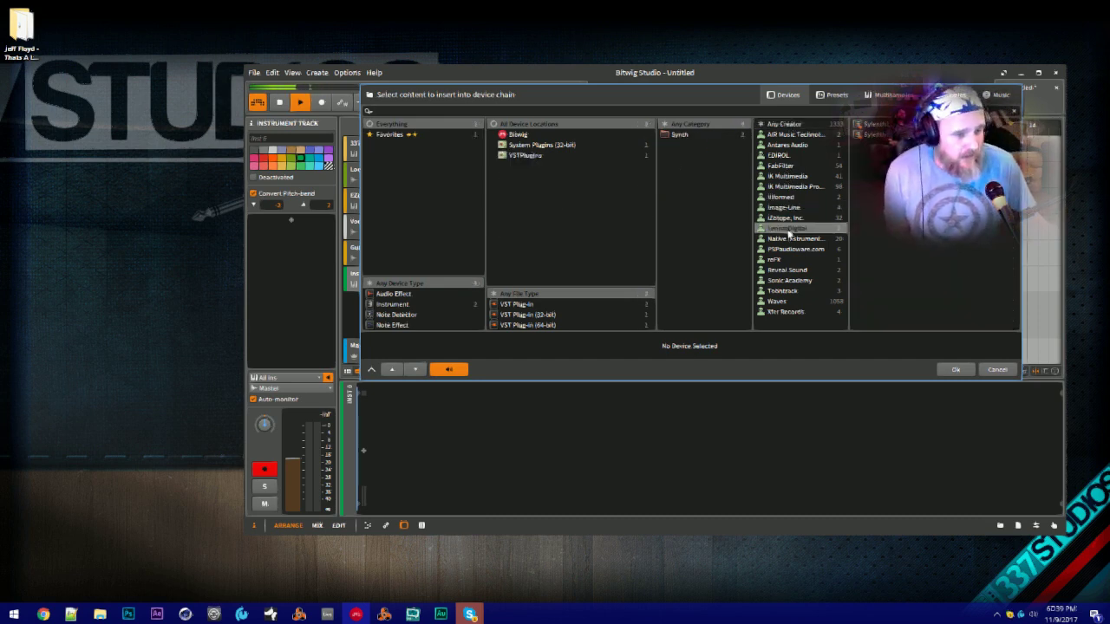
double_click(874, 124)
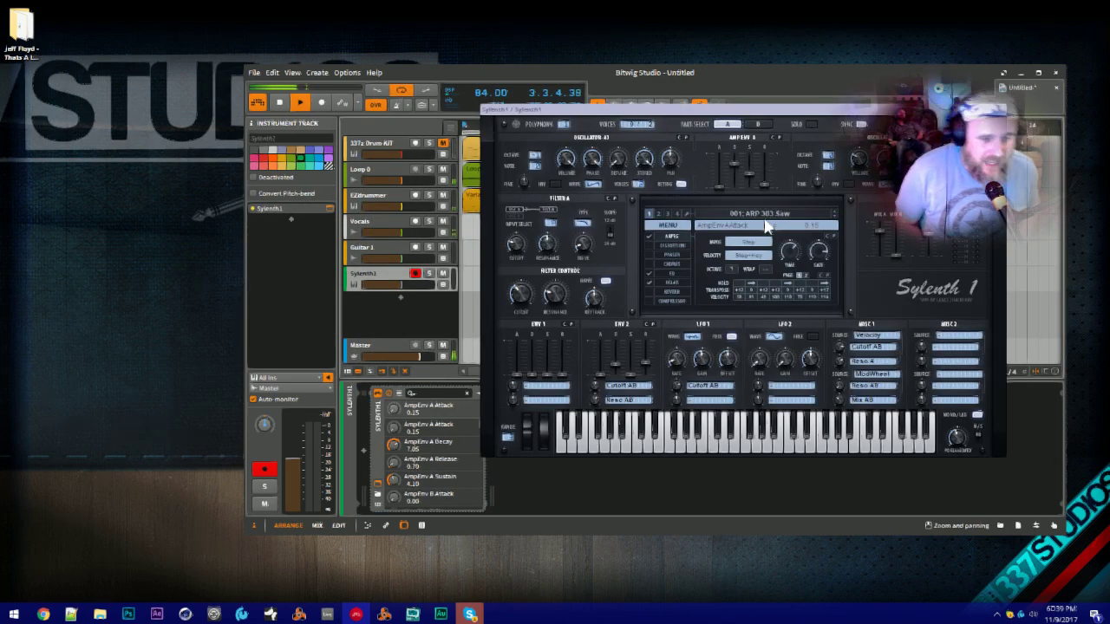
Try the Sylenth1 preset 076: GAT Future is now, and replace it with preset 052: LD Follow
click(766, 215)
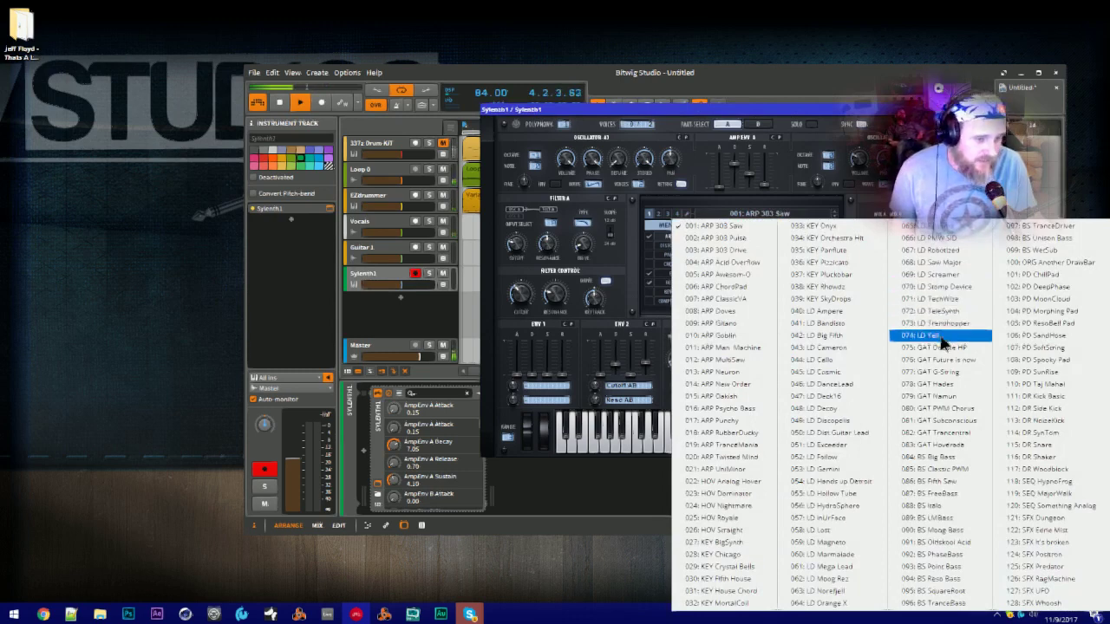
click(942, 335)
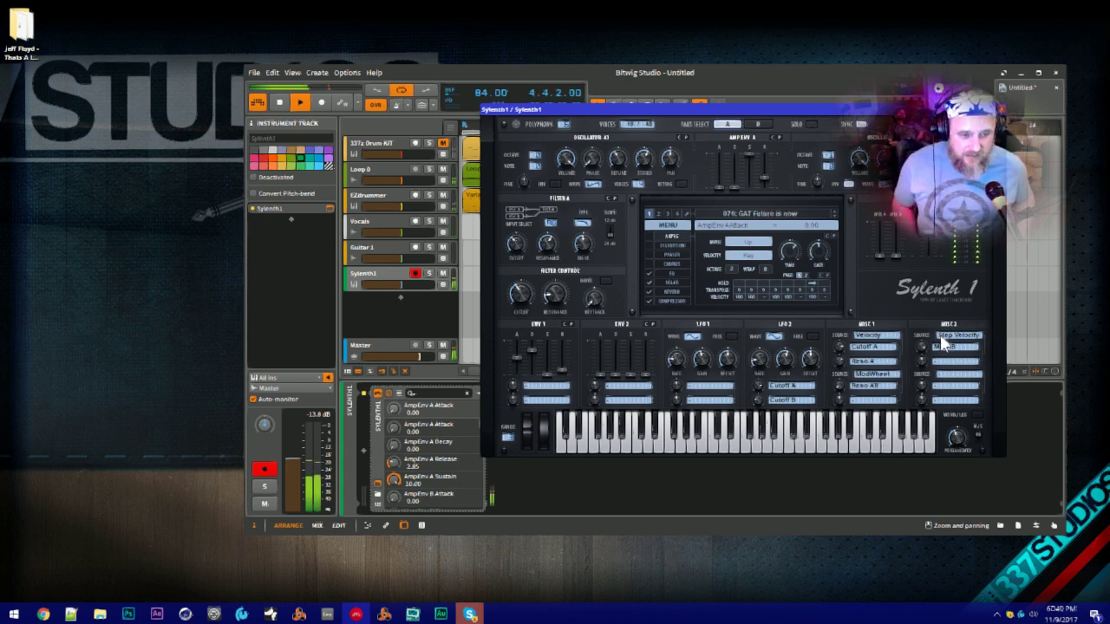
click(783, 214)
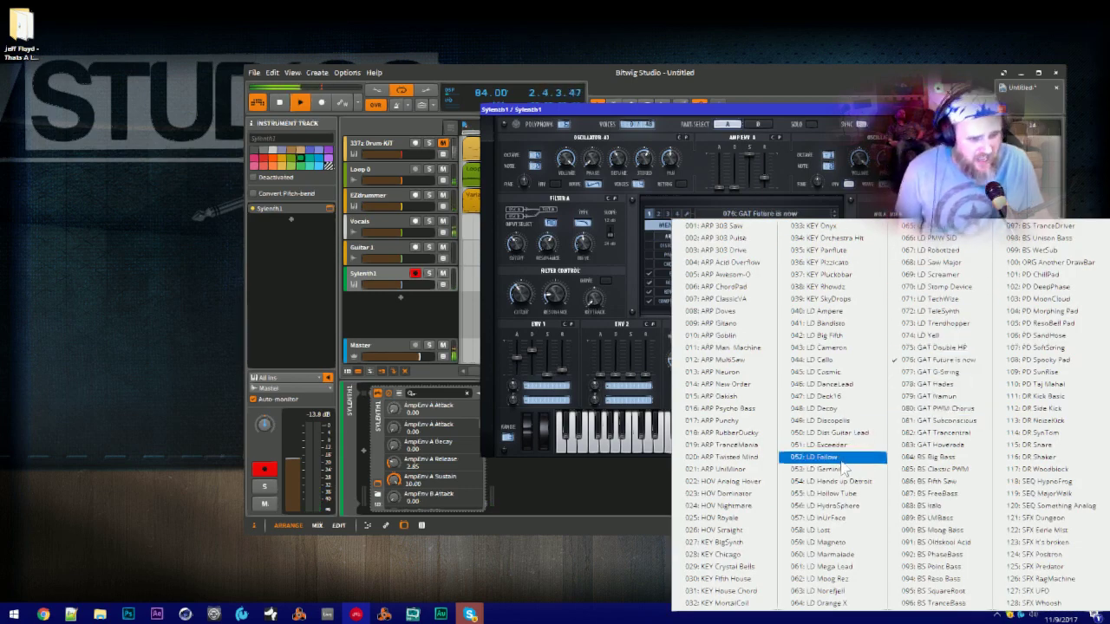
click(838, 457)
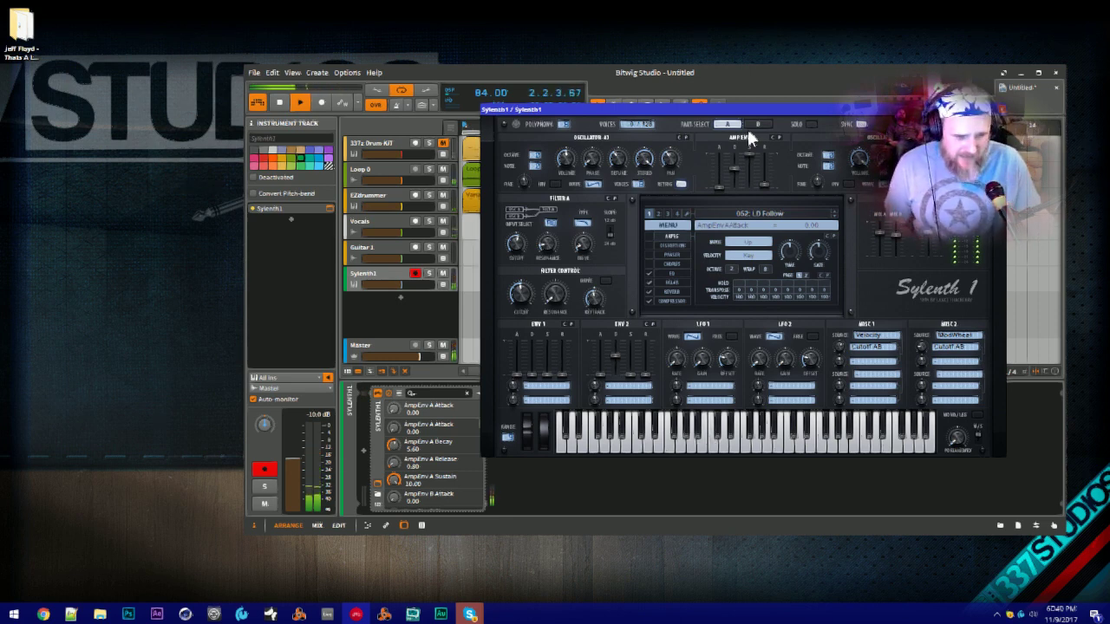
Open the Waves Tune Real-Time plug-in window of the Vocals track and place it beside the Sylenth1 window
click(373, 229)
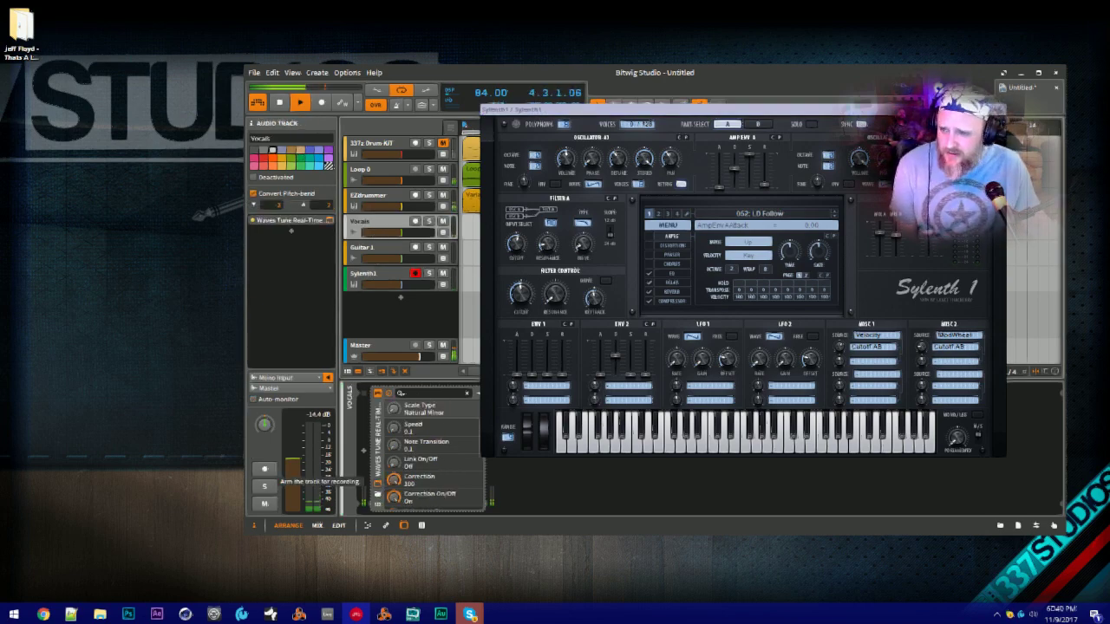
click(377, 394)
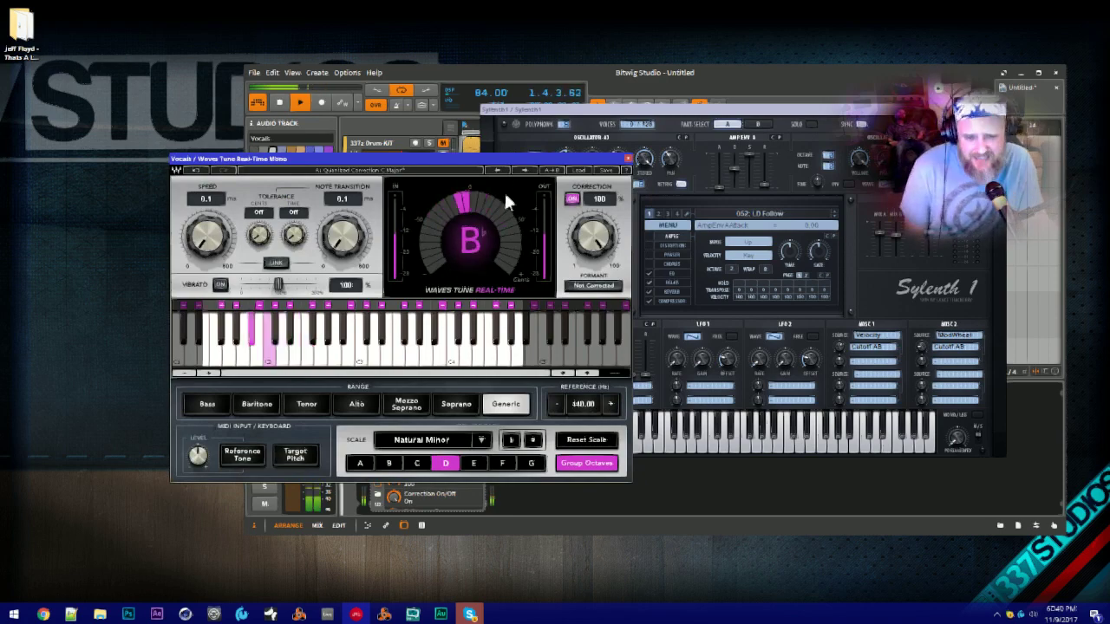
drag(462, 158, 376, 218)
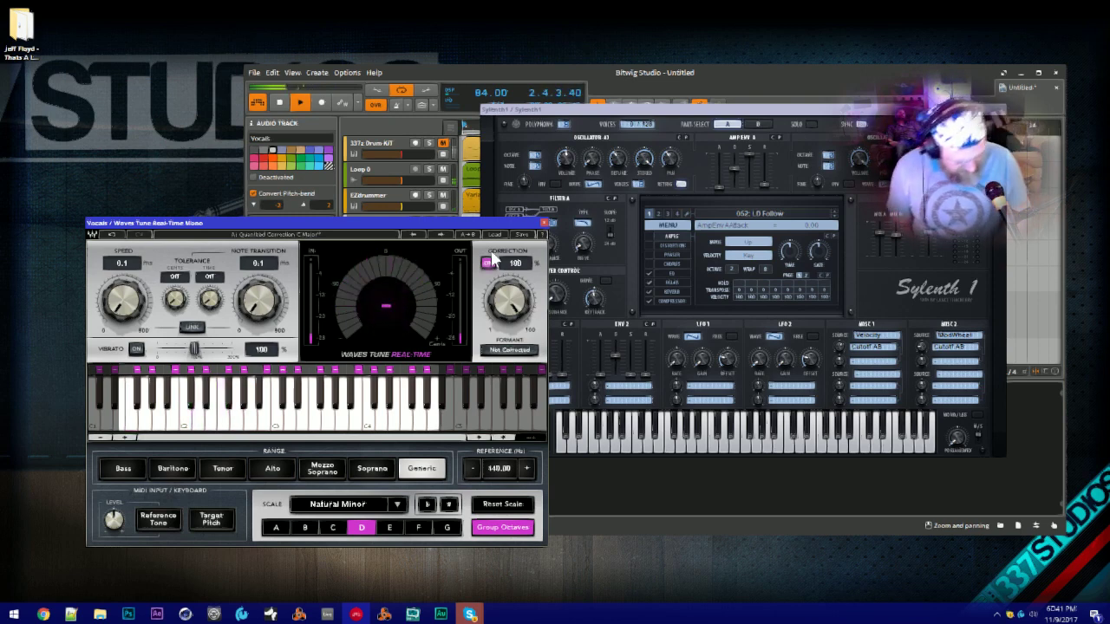
Try the Sylenth1 preset 103: PD MoonCloud and close the synth's window
click(746, 213)
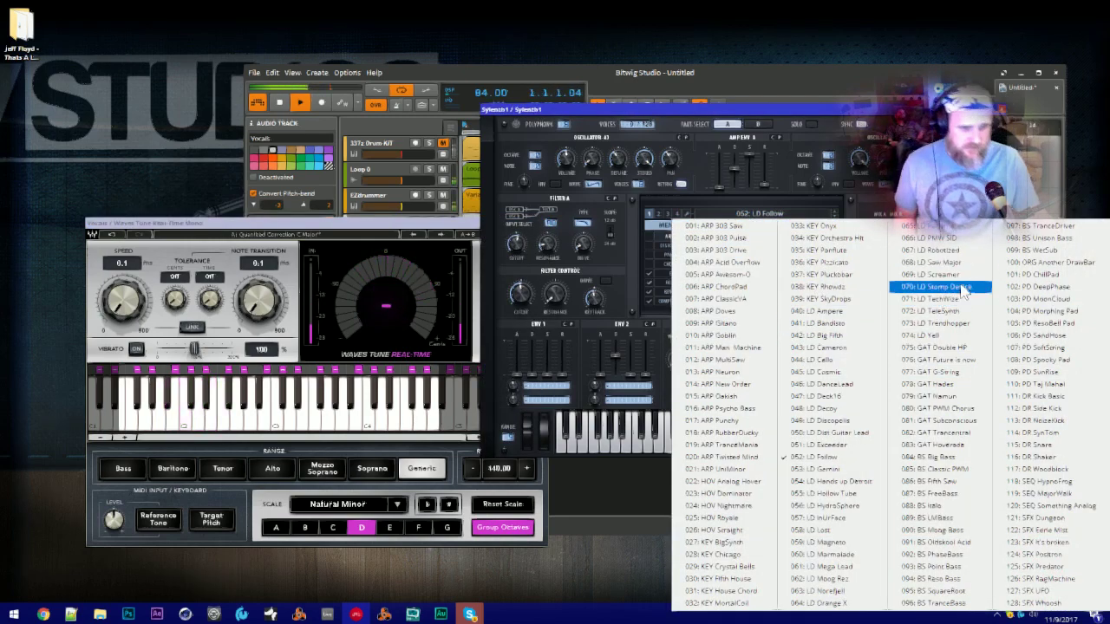
click(1036, 298)
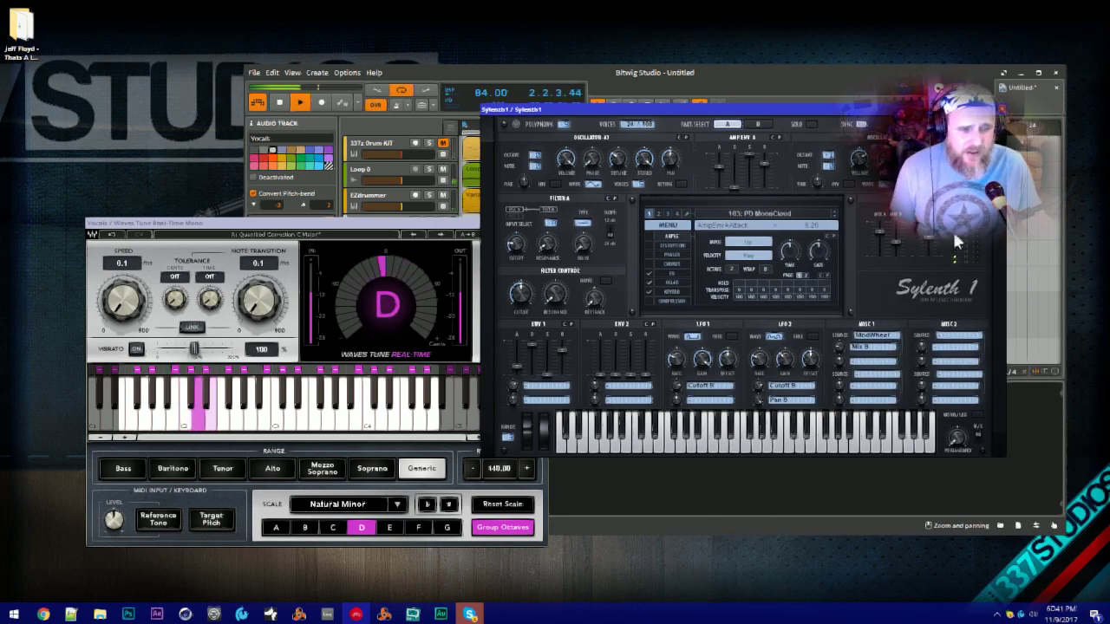
click(998, 110)
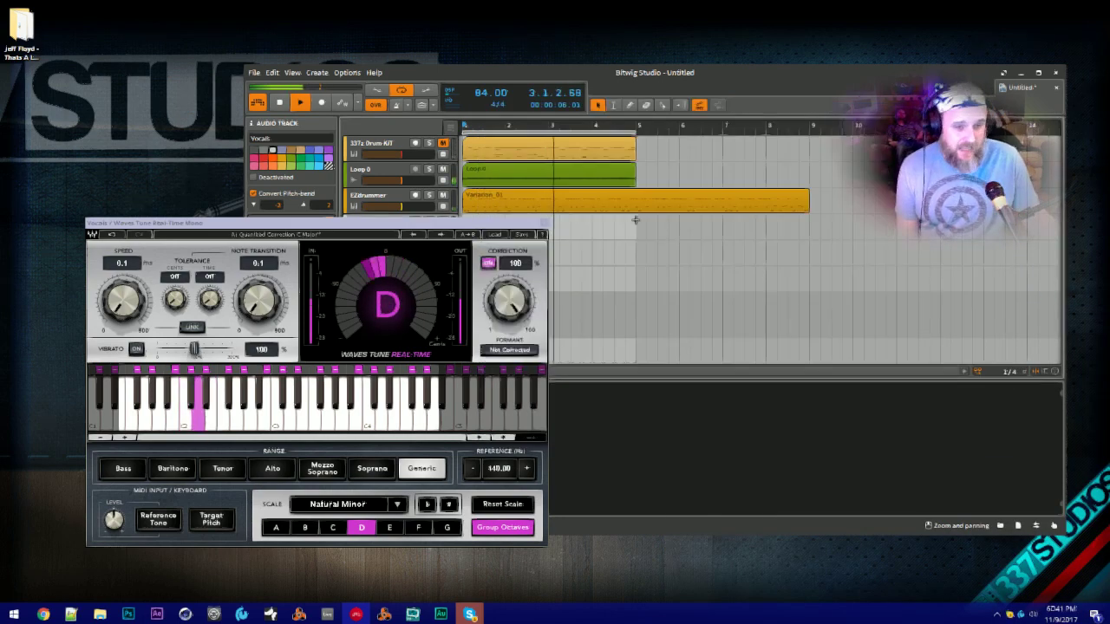
Move the Waves Tune window clear of the track list and delete the Sylenth1 track
drag(263, 225, 675, 281)
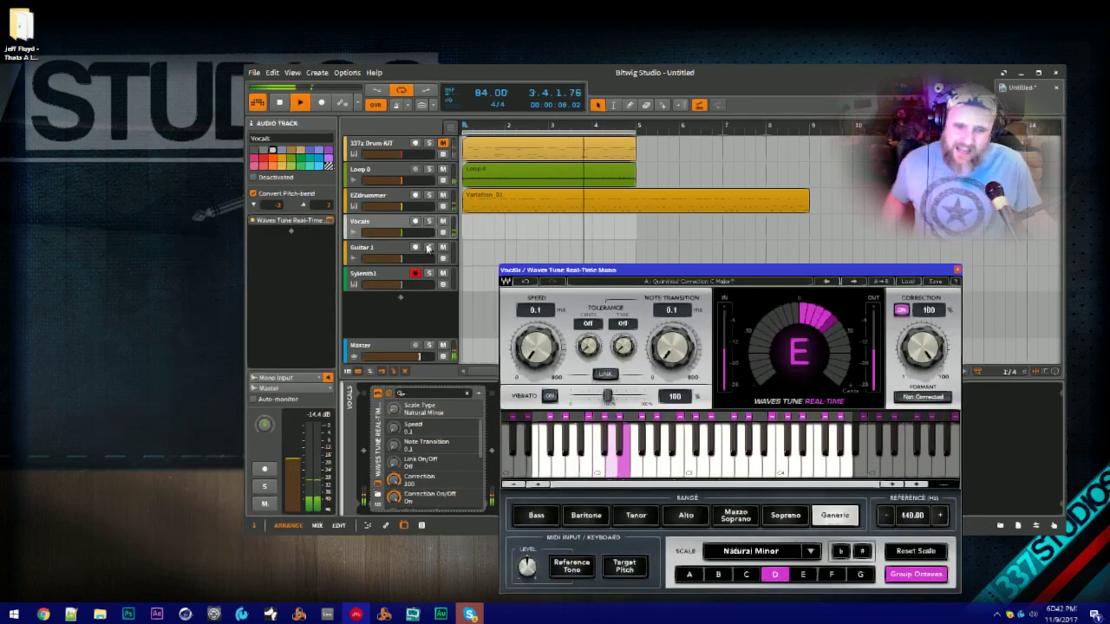
click(375, 273)
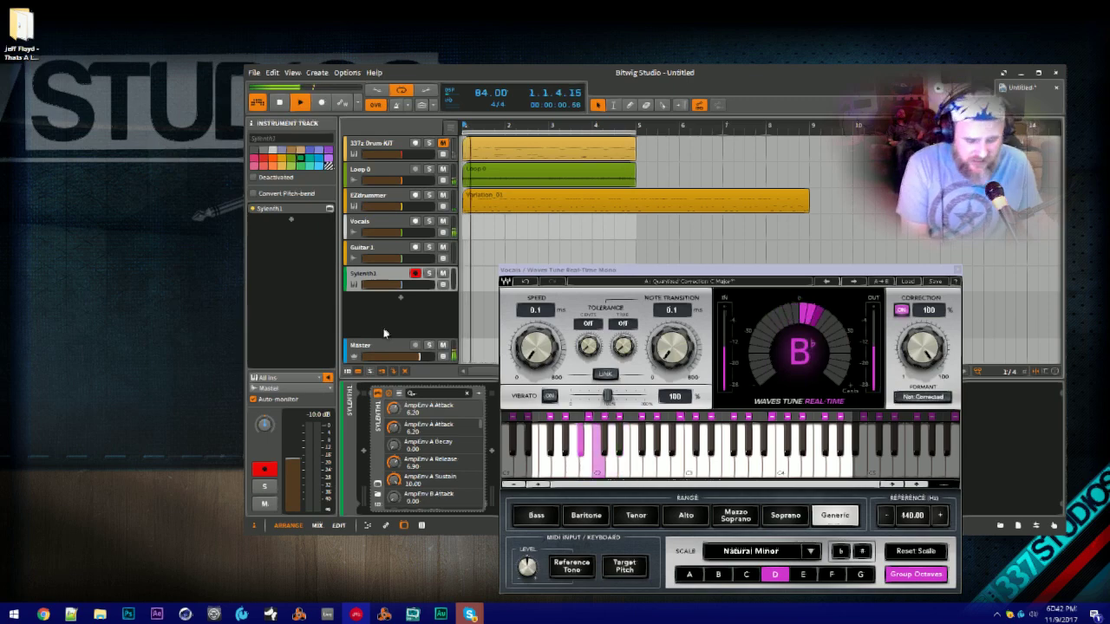
key(Delete)
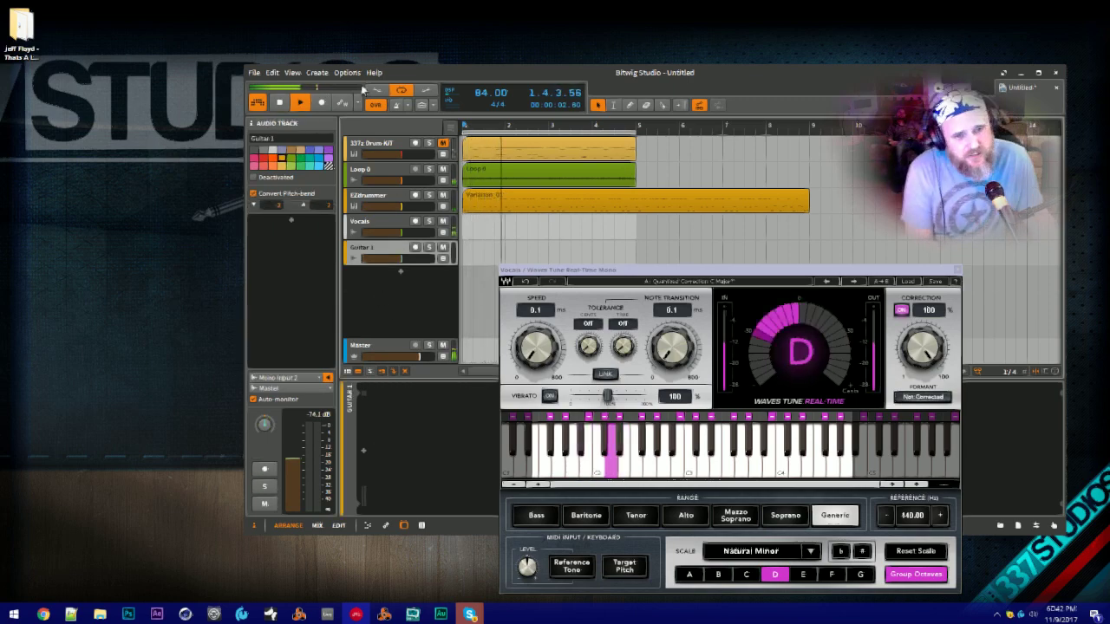
Set the vocal range in Waves Tune Real-Time to Tenor and arrange its window beside the track list and clips
drag(396, 88, 258, 70)
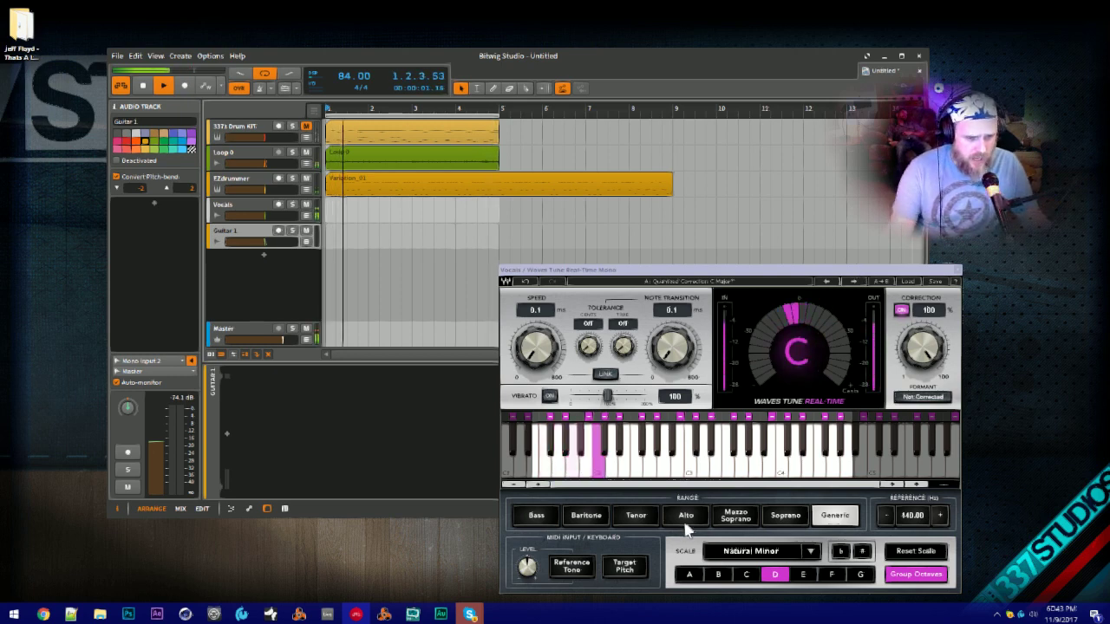
click(636, 515)
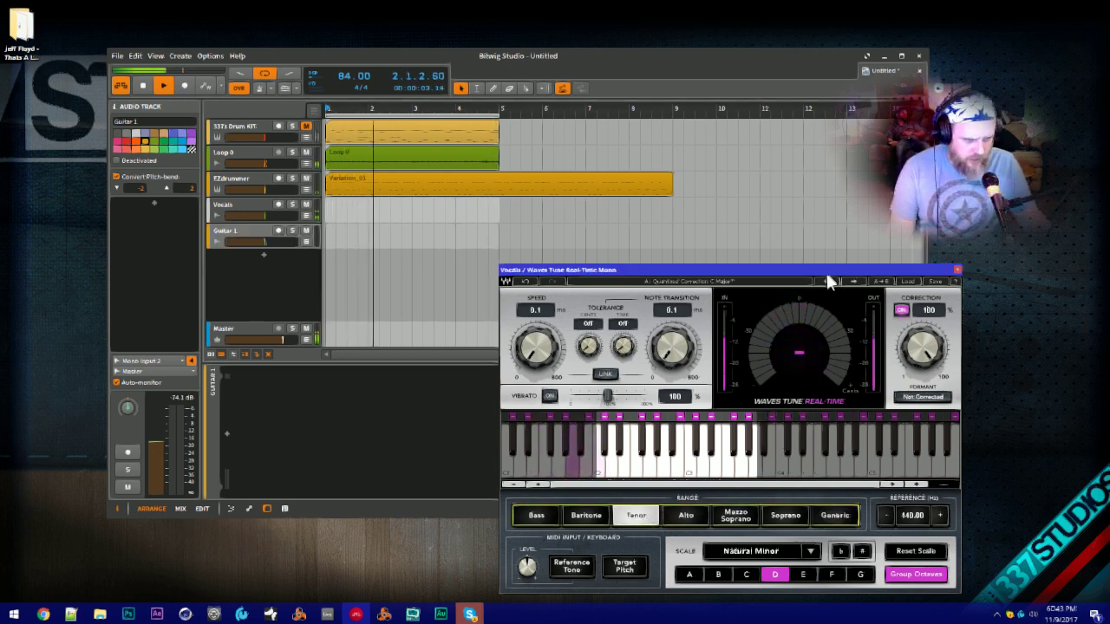
drag(826, 272, 861, 196)
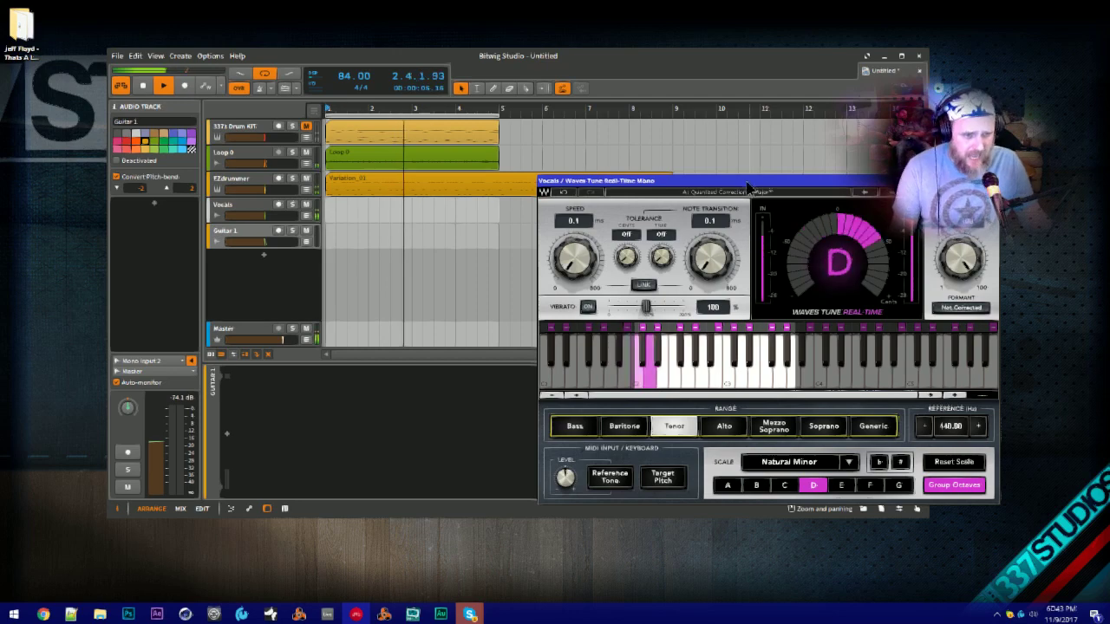
drag(732, 182, 792, 180)
drag(607, 179, 601, 227)
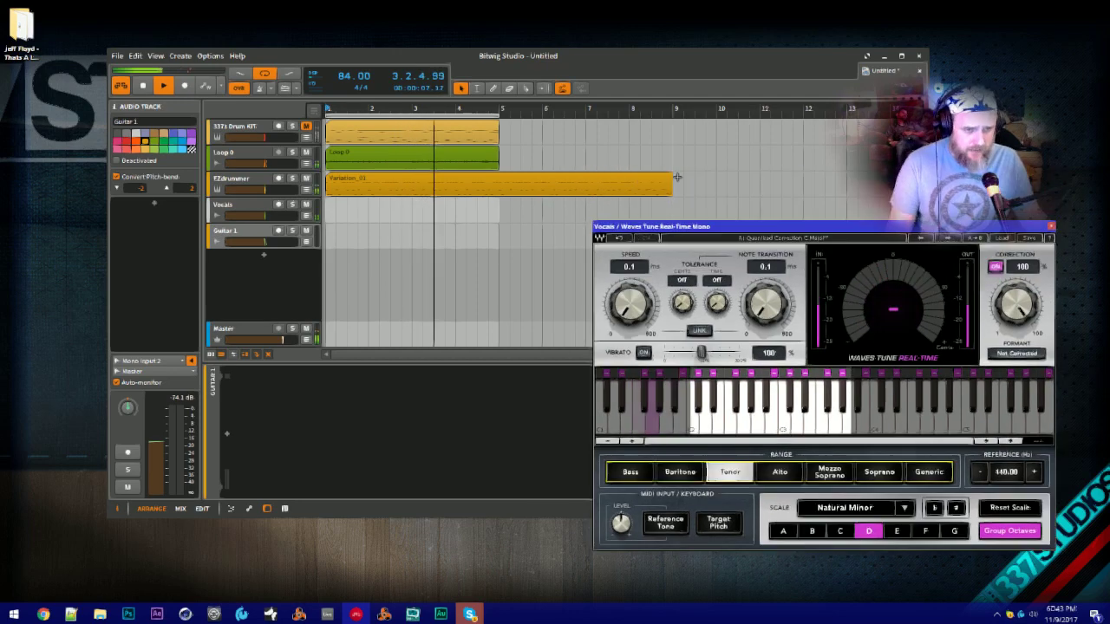
Shorten the EZdrummer clip Variation_01 to four bars so it ends with the Loop 0 clip
drag(670, 182, 499, 182)
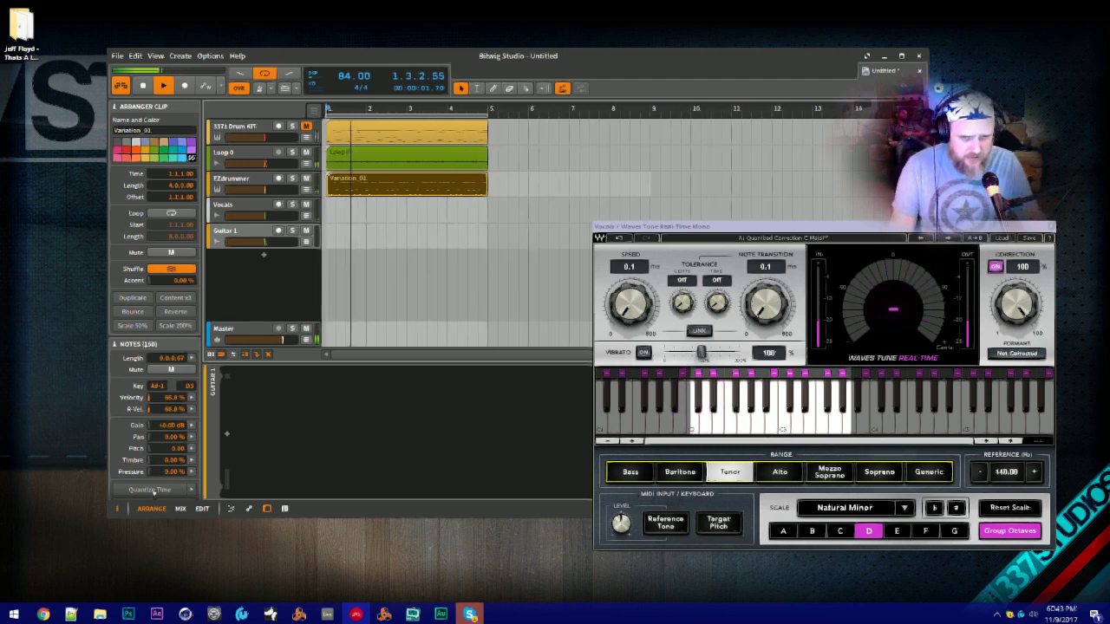
scroll(388, 128, up, 2)
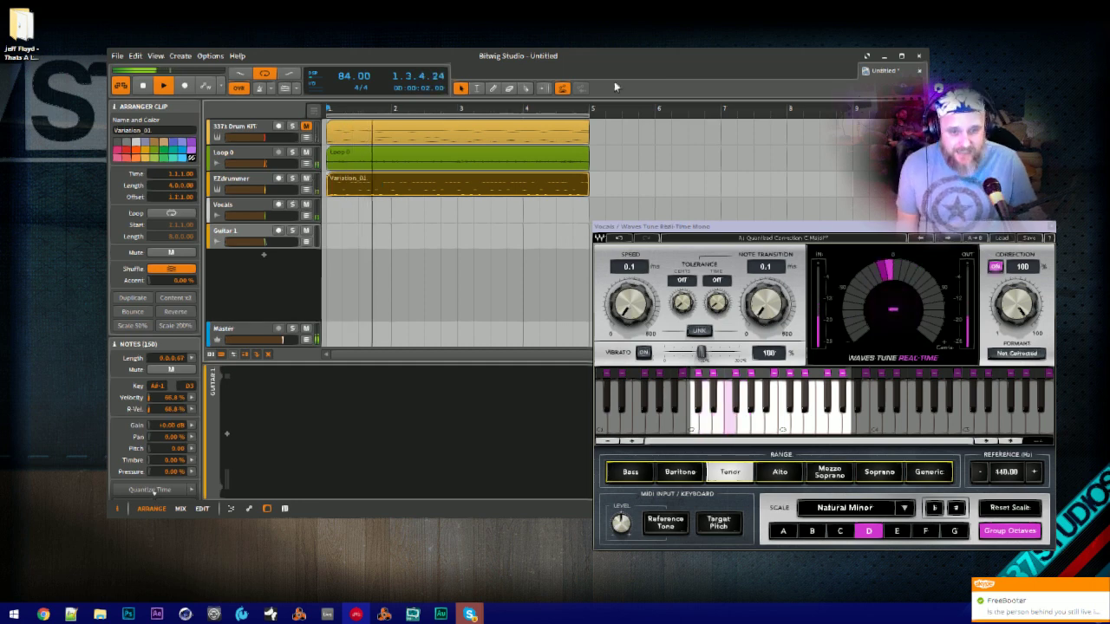
drag(502, 63, 524, 50)
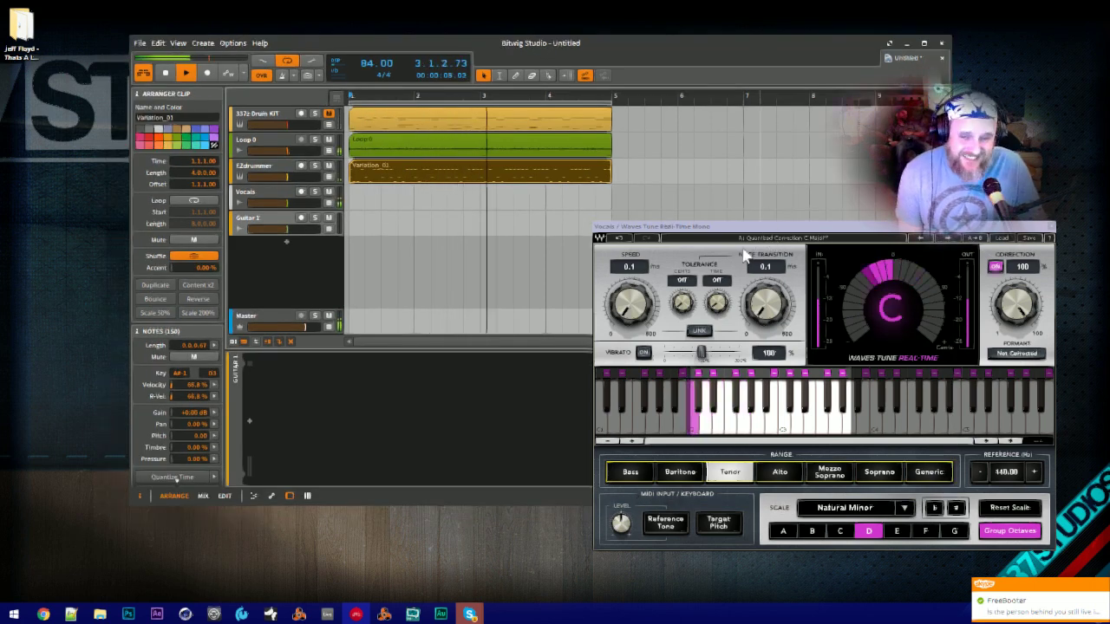
click(263, 263)
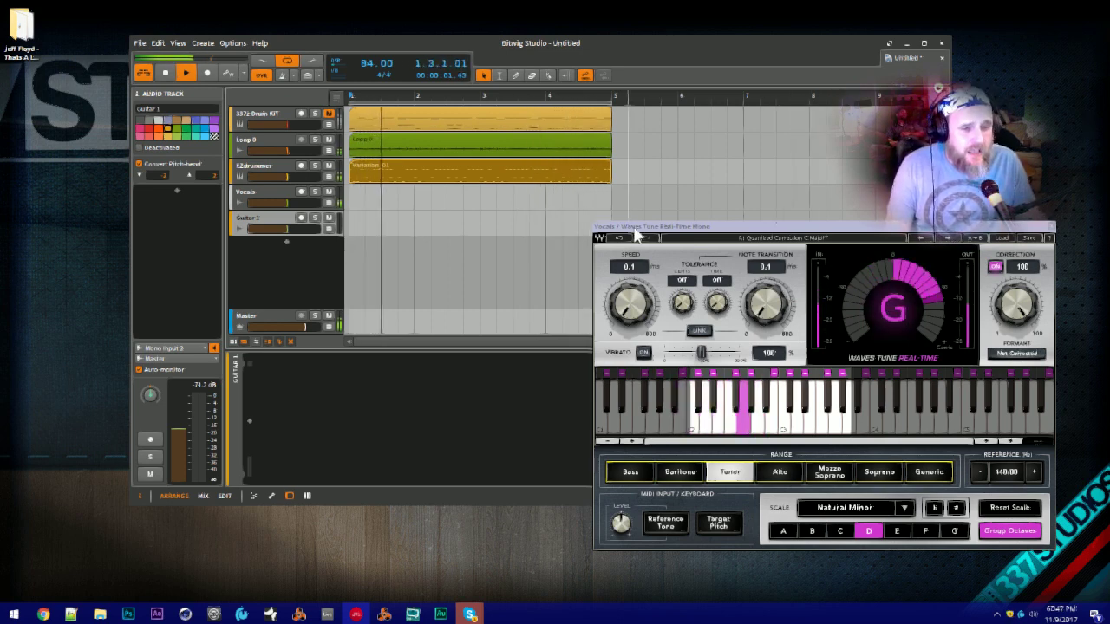
Open the device browser for inserting an effect after Waves Tune Real-Time on the Vocals track
drag(632, 228, 614, 238)
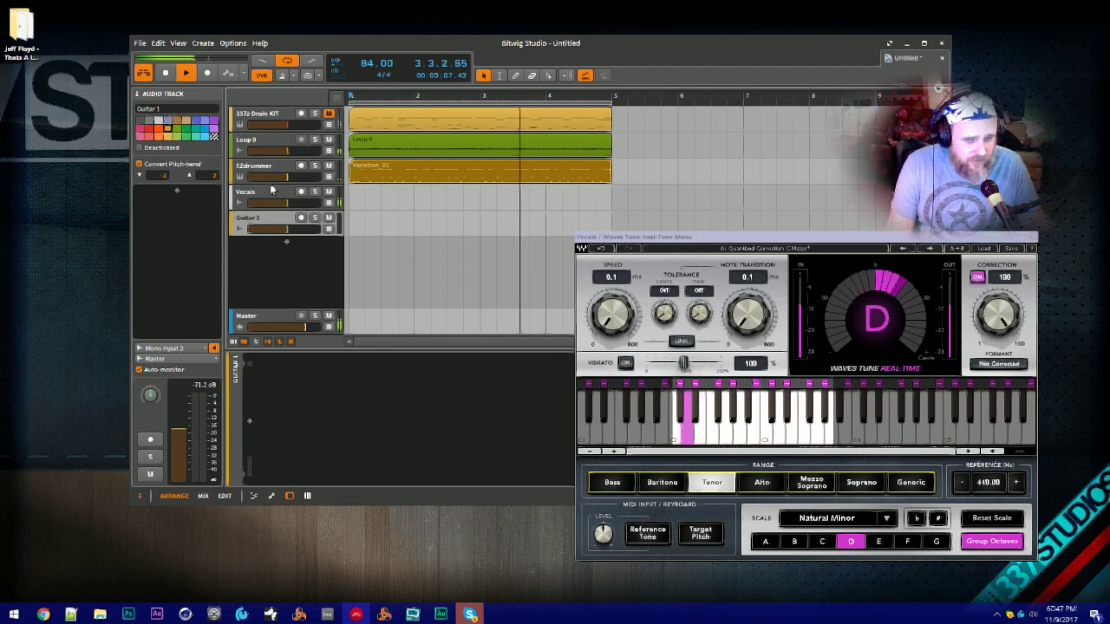
click(260, 194)
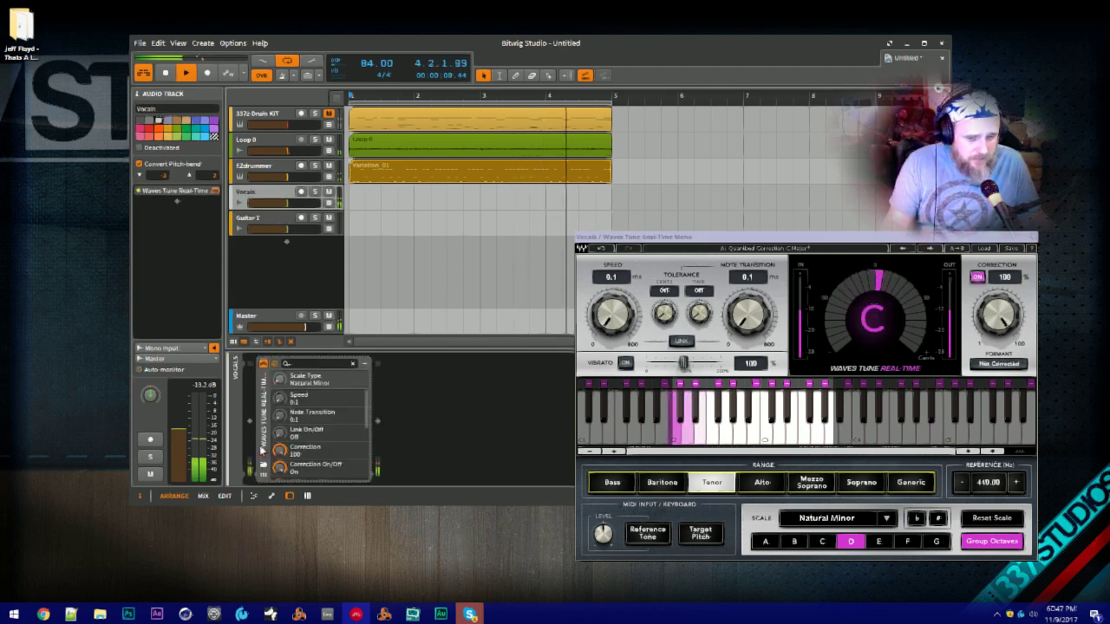
click(366, 416)
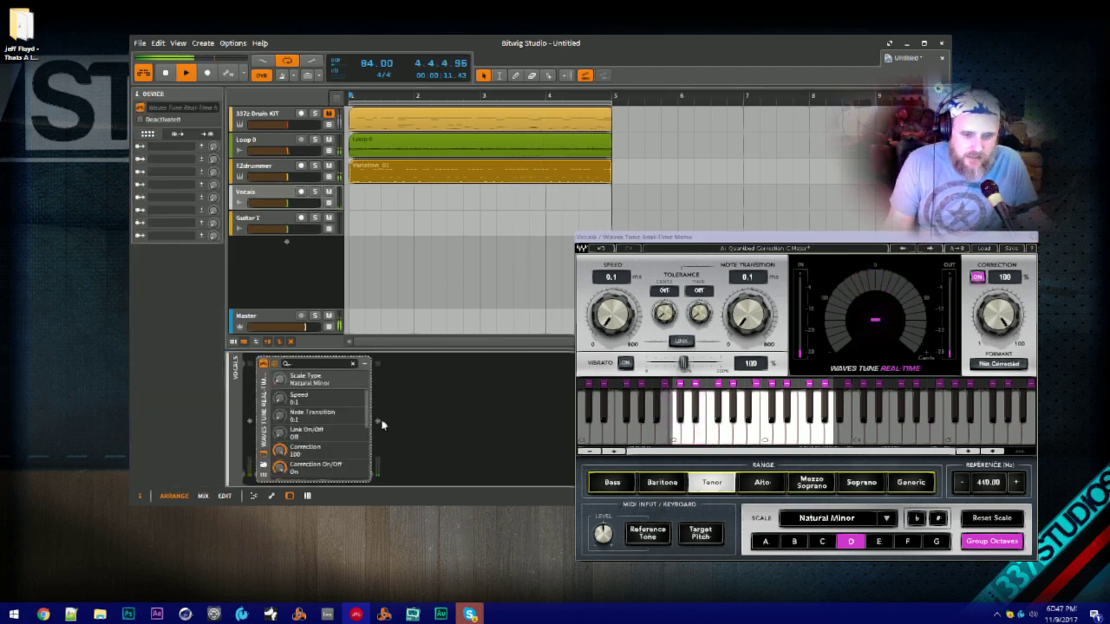
click(377, 422)
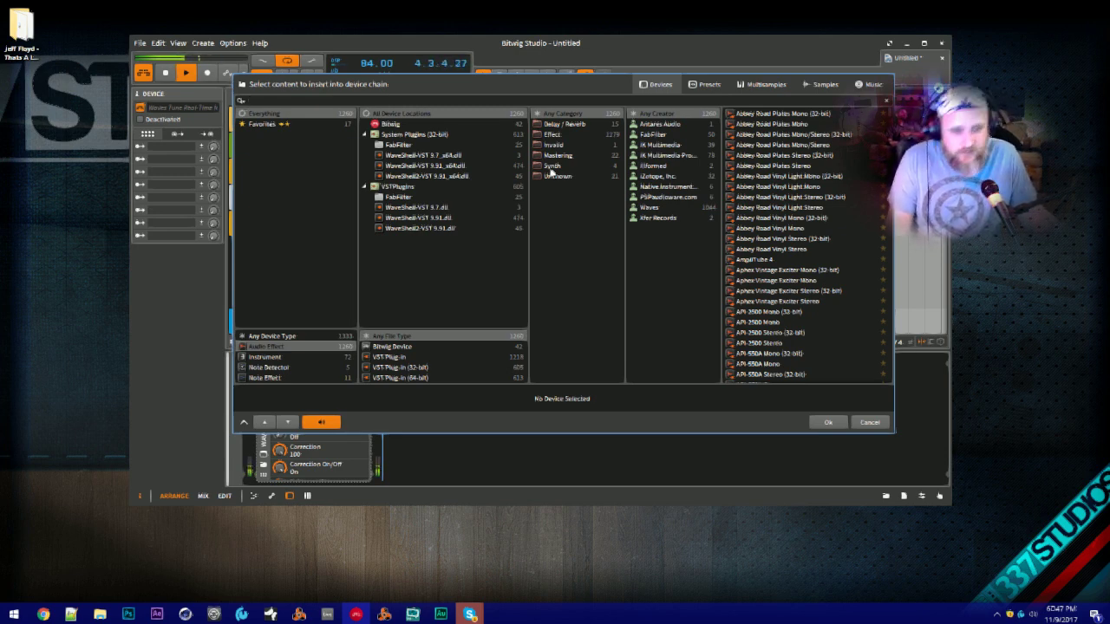
Browse the audio effects by creator, covering Waves, PSPaudioware.com, Native Instruments, iZotope, illformed and IK Multimedia
click(678, 209)
click(684, 198)
click(685, 188)
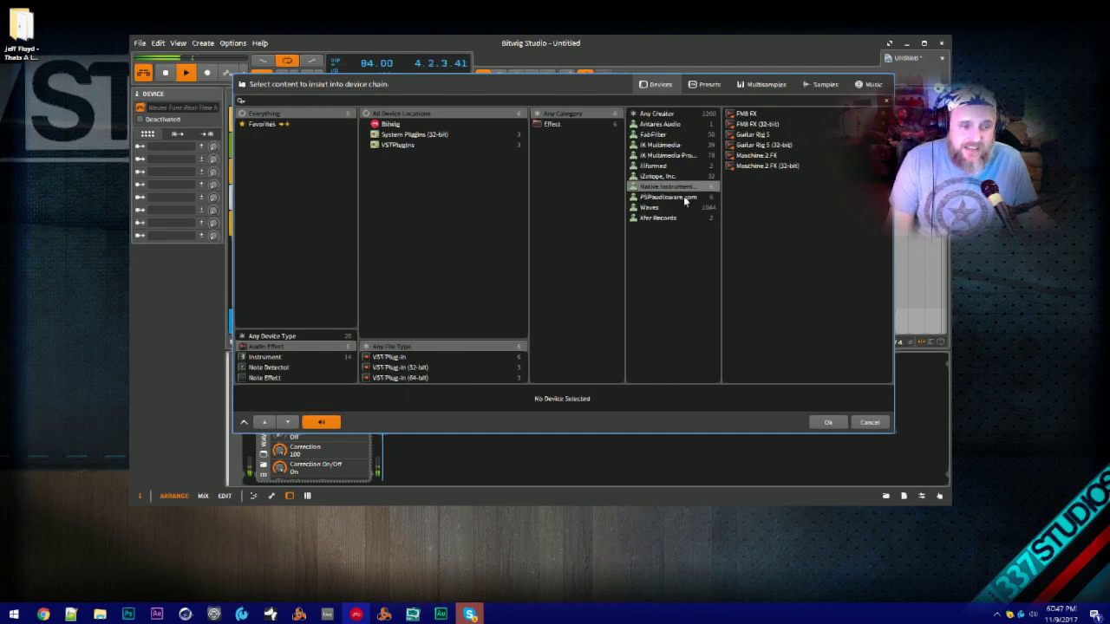
click(687, 198)
click(687, 188)
click(686, 177)
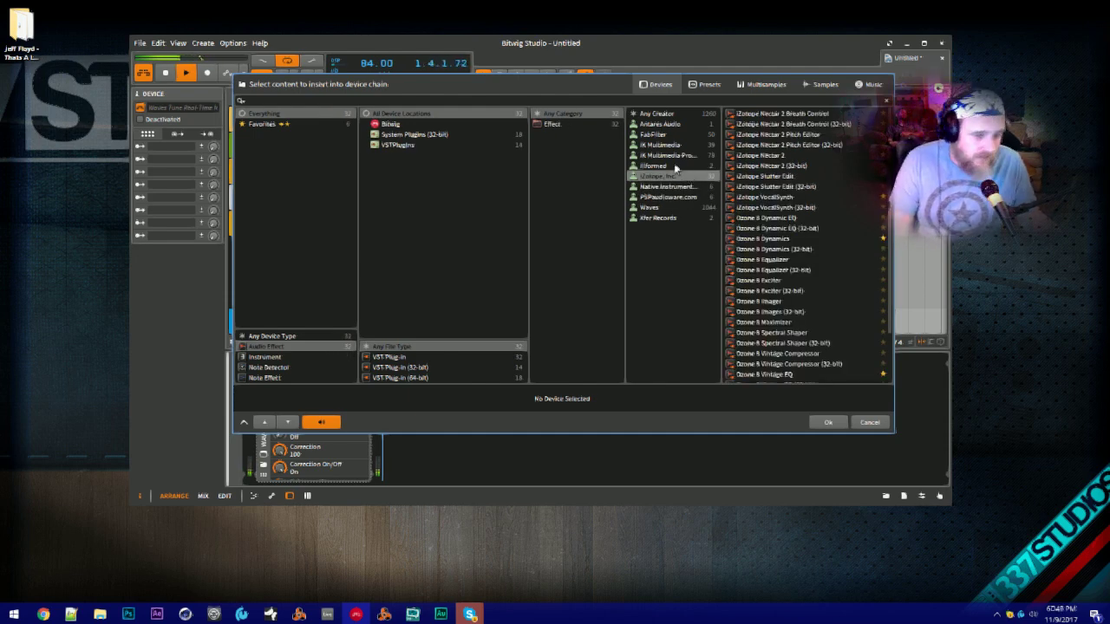
click(675, 166)
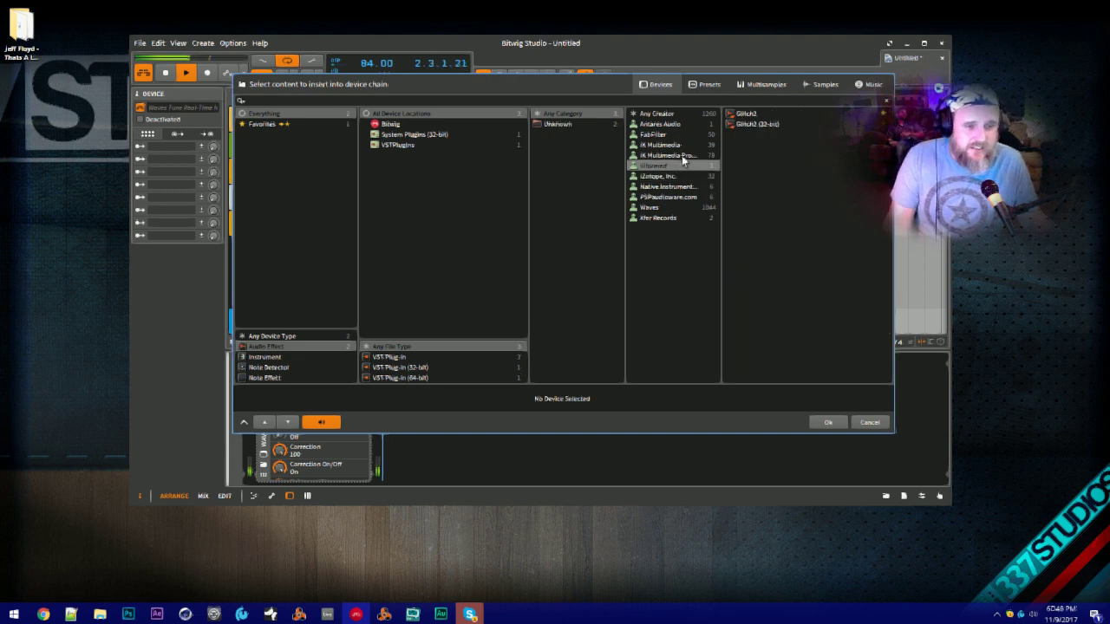
click(676, 155)
click(674, 145)
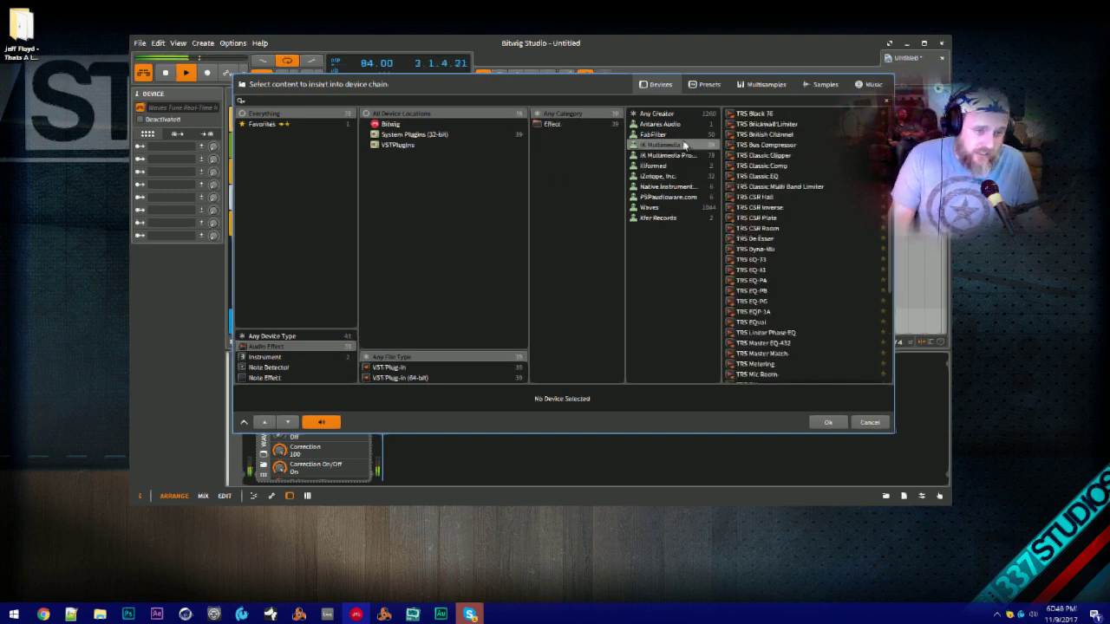